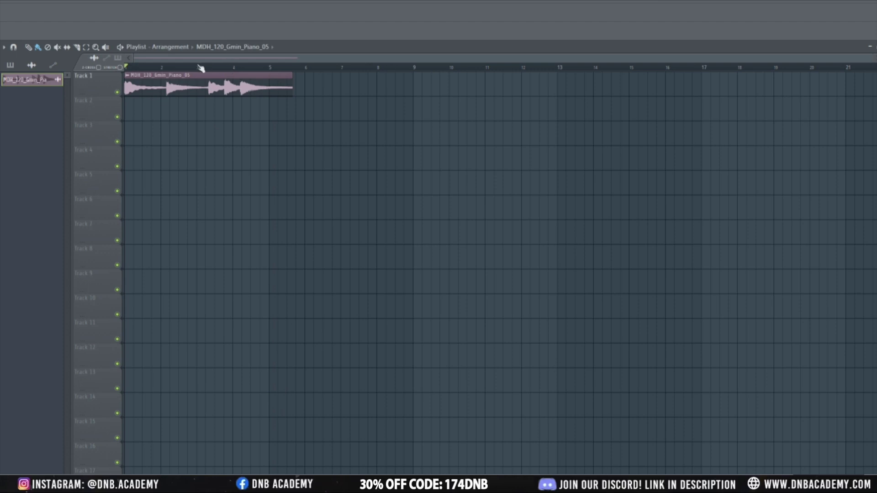
Slice the piano audio clip on Track 1 at the onsets of its second, third and fourth chords.
scroll(141, 67, up, 3)
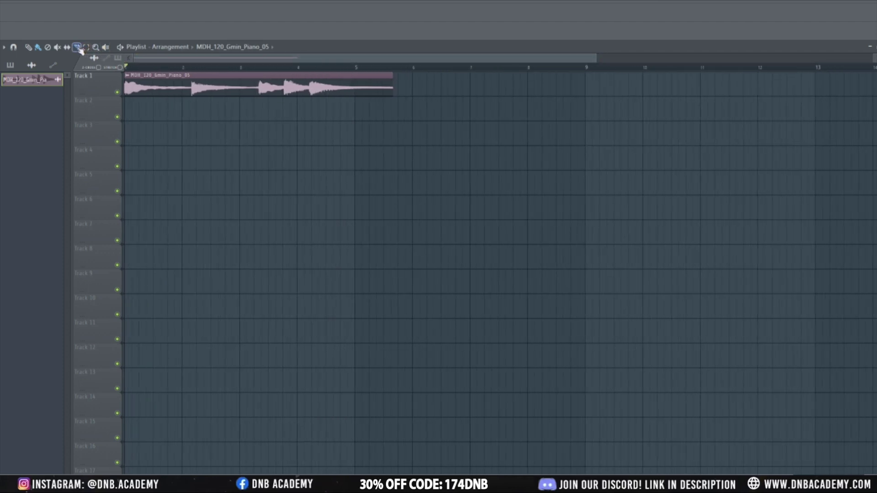
scroll(311, 82, up, 1)
scroll(305, 96, down, 2)
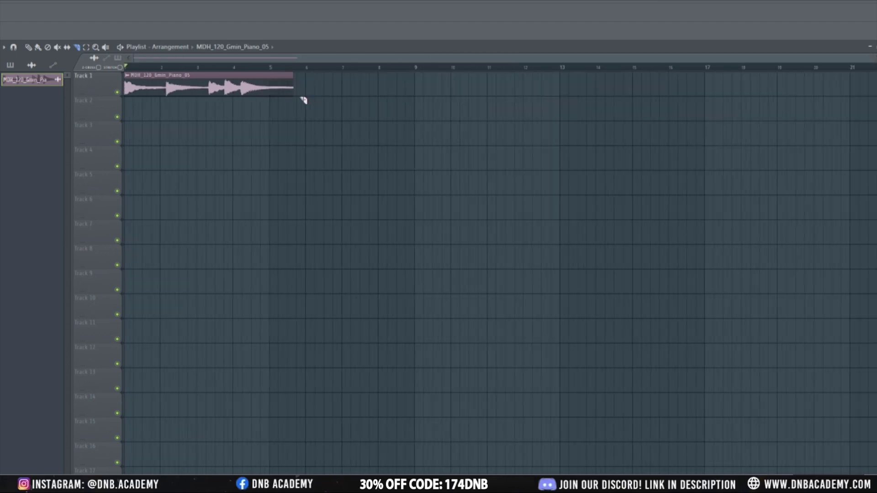
scroll(108, 83, up, 1)
scroll(107, 78, up, 5)
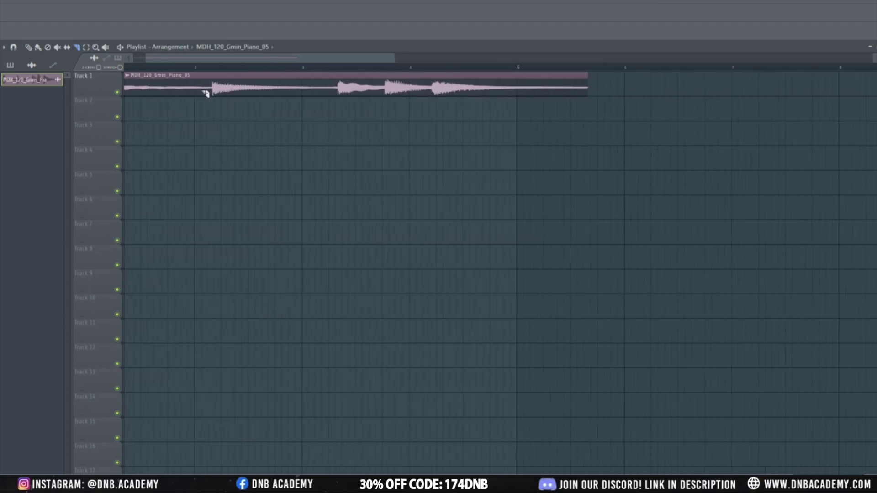
scroll(137, 85, down, 4)
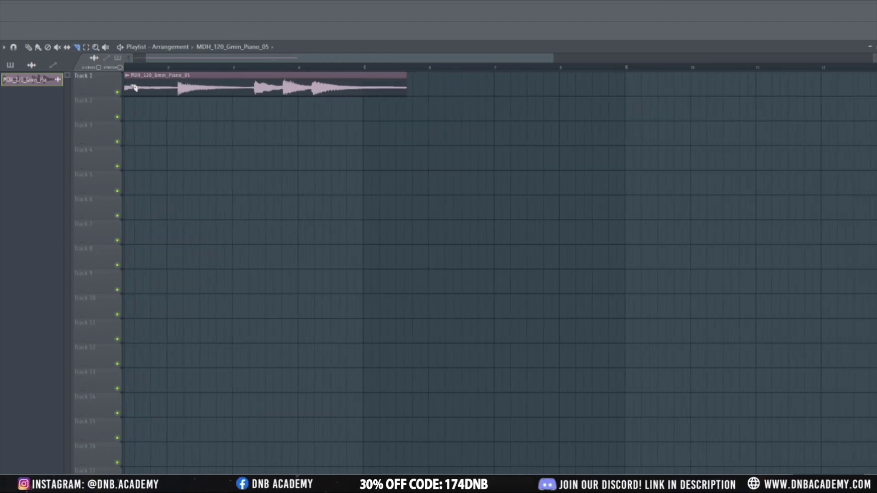
scroll(151, 109, up, 6)
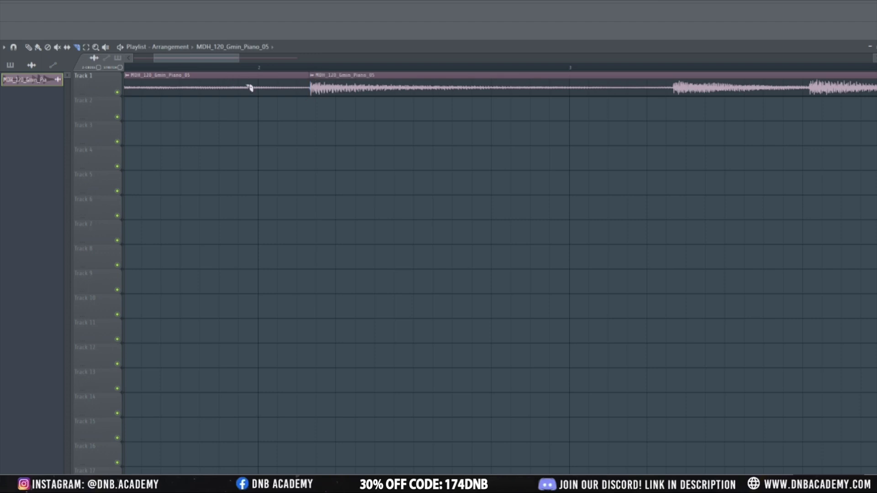
scroll(220, 88, down, 5)
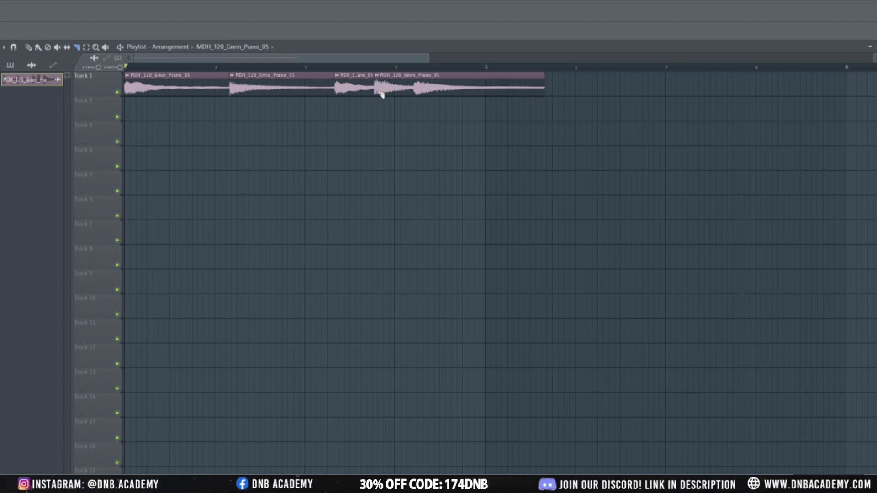
Examine the cut points of the sliced piano clip against the chord onsets in the waveform.
scroll(334, 142, up, 3)
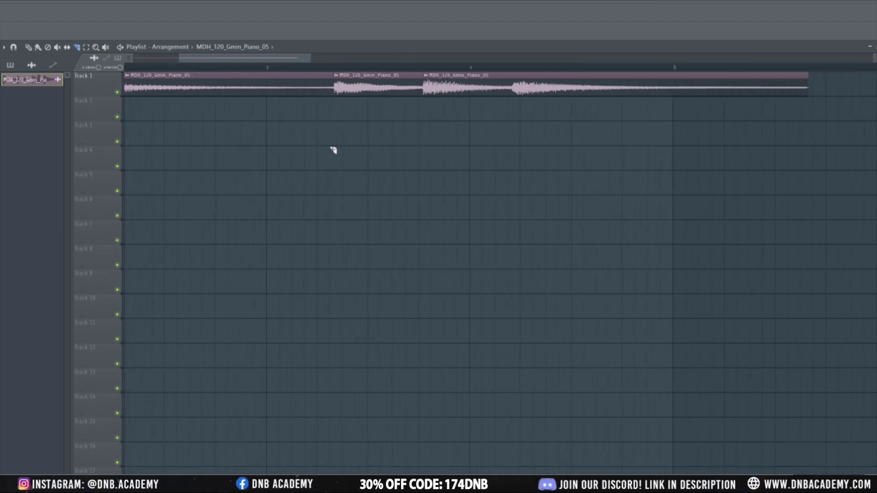
scroll(333, 149, down, 3)
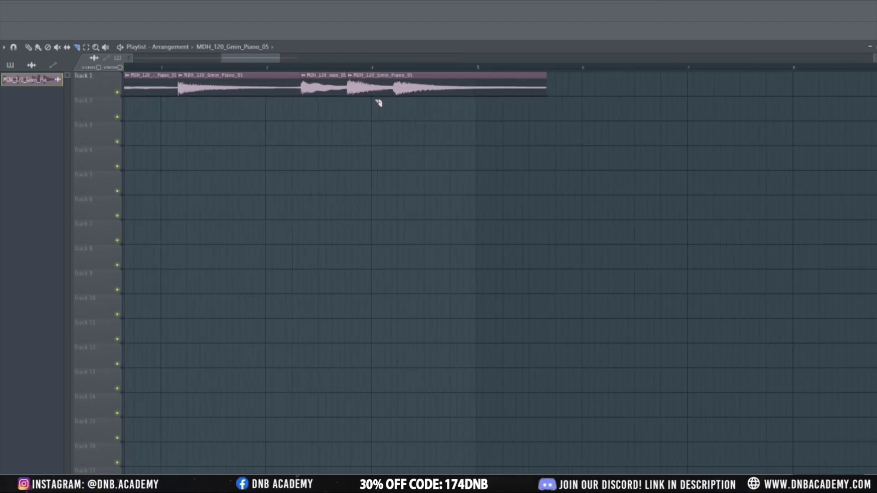
scroll(378, 102, up, 3)
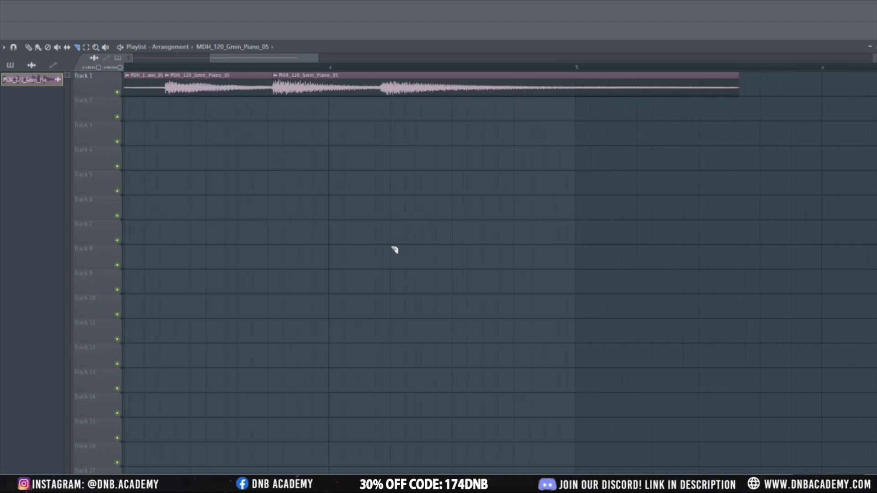
drag(443, 222, 389, 160)
drag(464, 223, 319, 135)
scroll(345, 118, down, 2)
scroll(417, 137, up, 3)
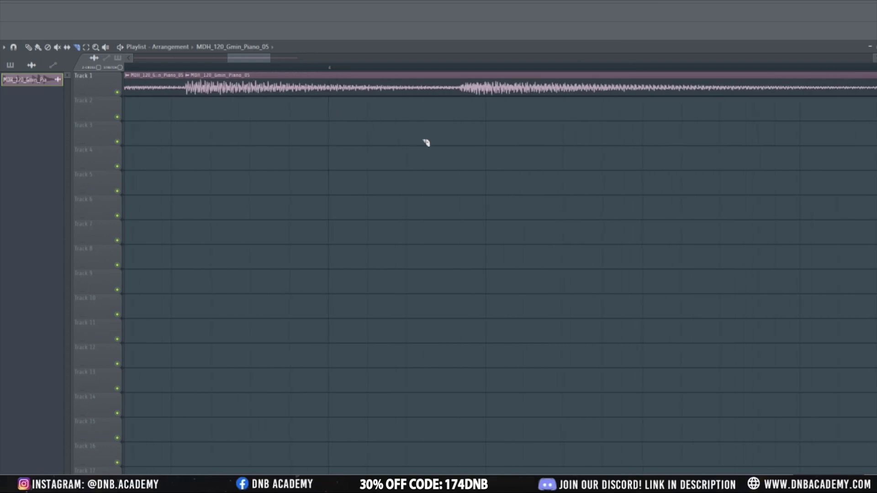
scroll(229, 114, down, 2)
scroll(237, 119, down, 2)
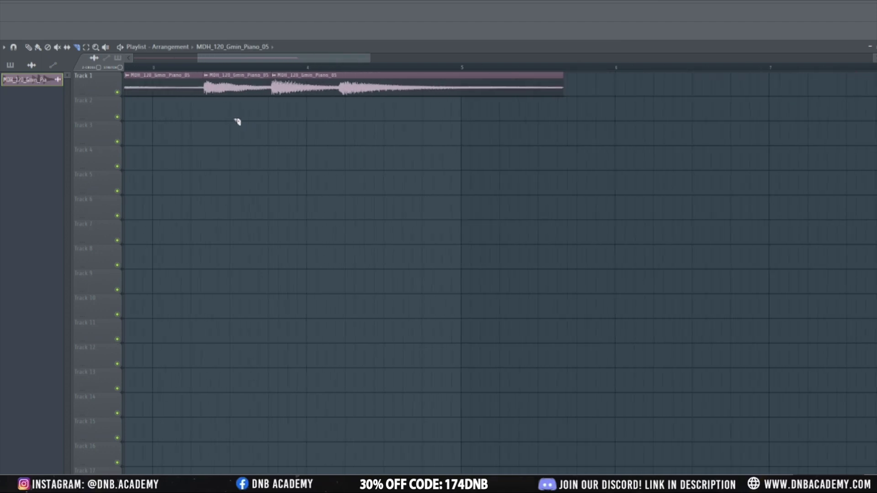
scroll(211, 117, down, 2)
scroll(164, 110, down, 1)
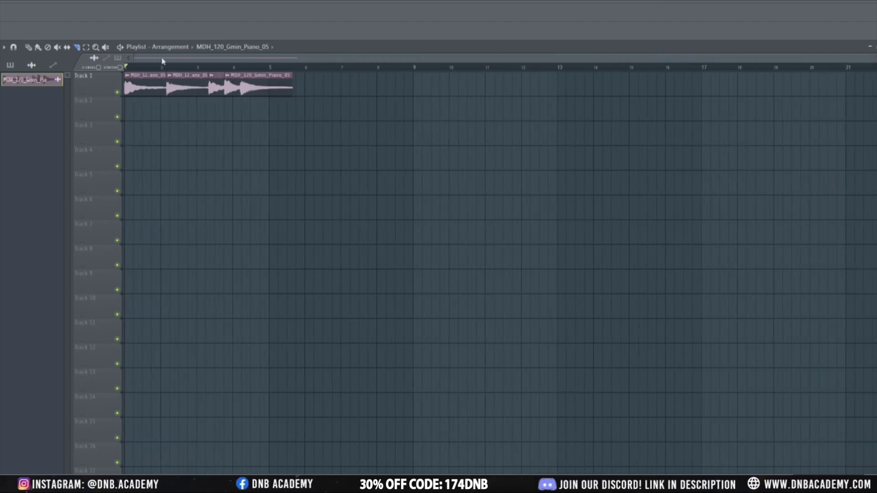
Slice the piano clip on Track 1 at the onset of its fifth and last chord.
scroll(264, 111, up, 5)
scroll(333, 101, down, 3)
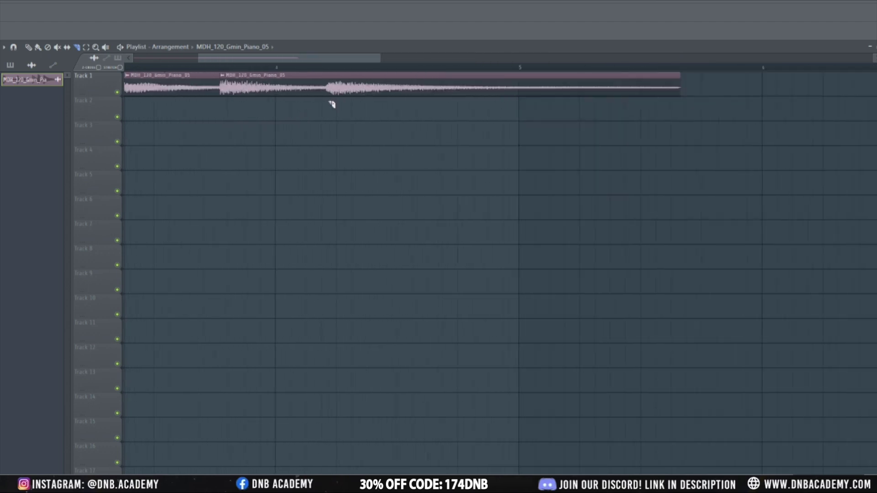
scroll(297, 101, down, 6)
scroll(228, 101, up, 4)
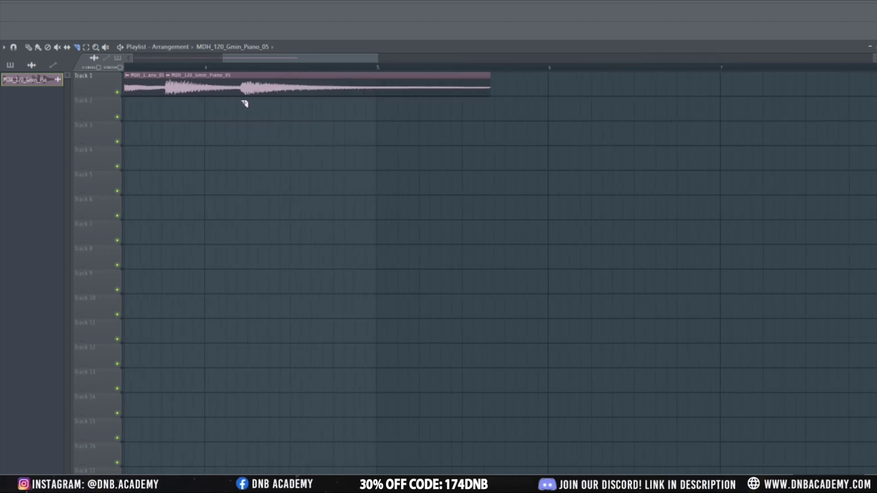
scroll(215, 109, down, 5)
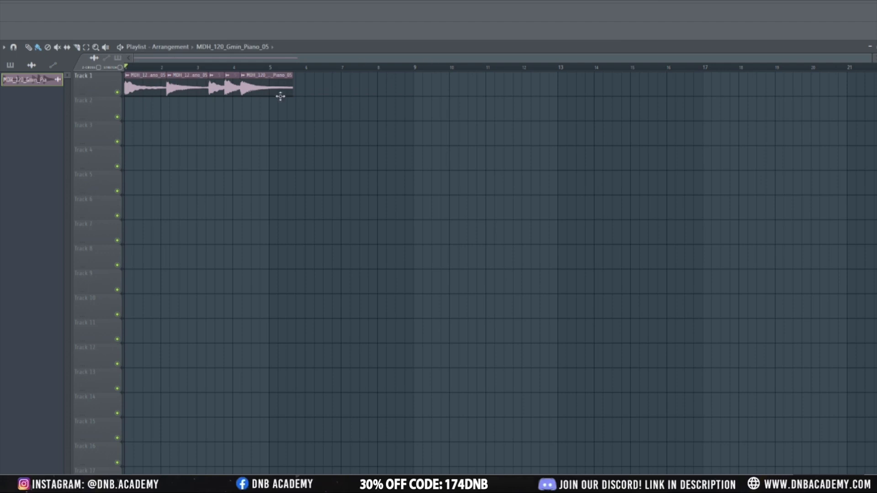
Move the five piano slices one by one from Track 1 down to Track 2, keeping their timing.
scroll(280, 96, up, 3)
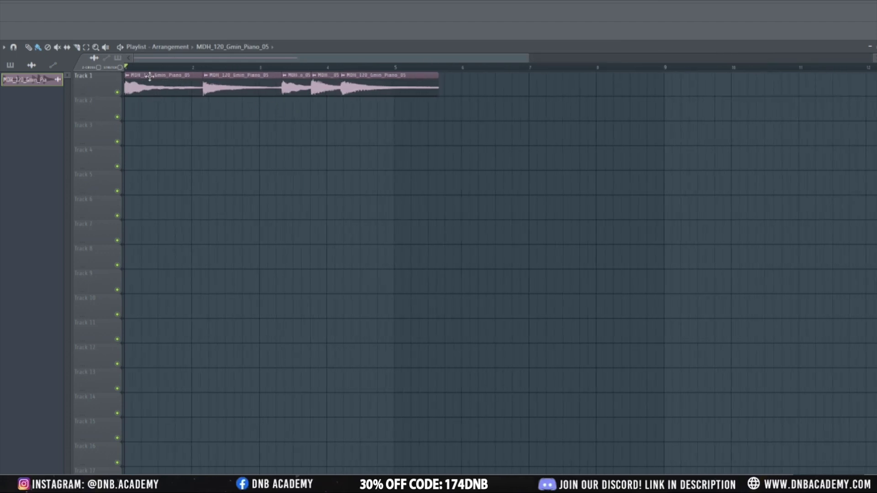
drag(168, 87, 151, 128)
drag(232, 90, 230, 109)
drag(296, 87, 298, 127)
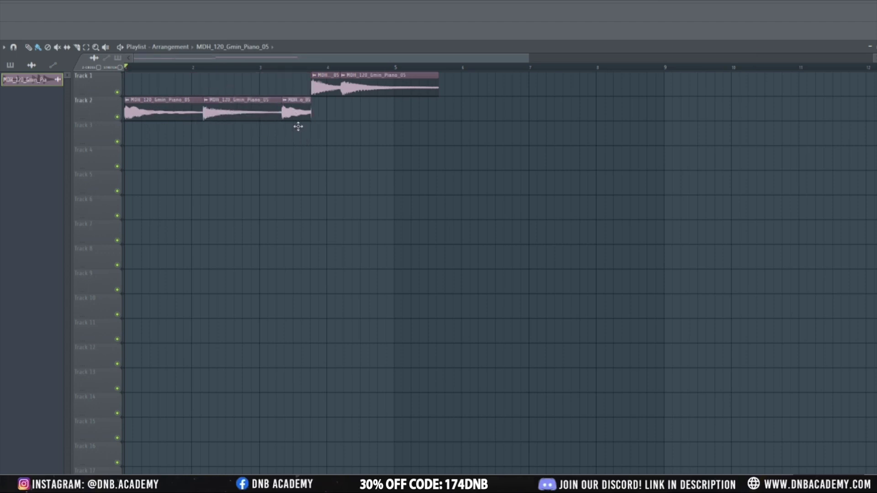
drag(325, 85, 325, 109)
mouse_move(358, 84)
mouse_down()
mouse_move(376, 110)
mouse_move(359, 92)
mouse_up()
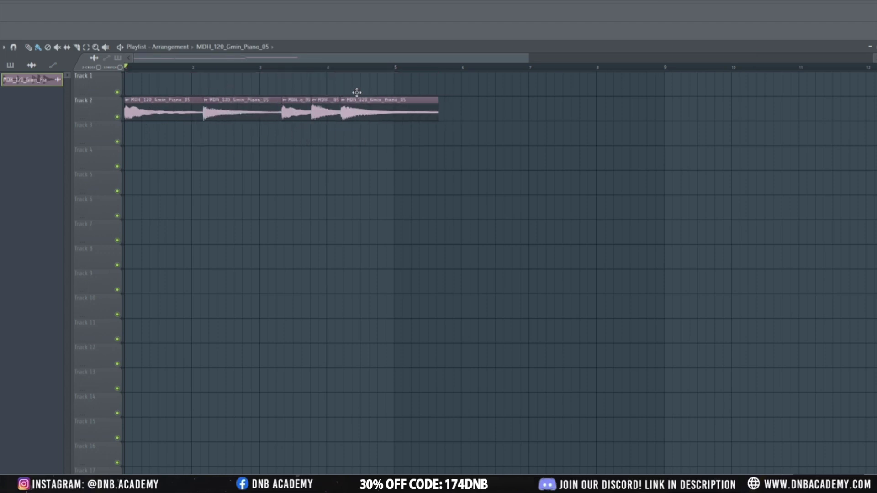
Play the sliced piano sequence on Track 2 from the start, jumping ahead past bar 3.
key(space)
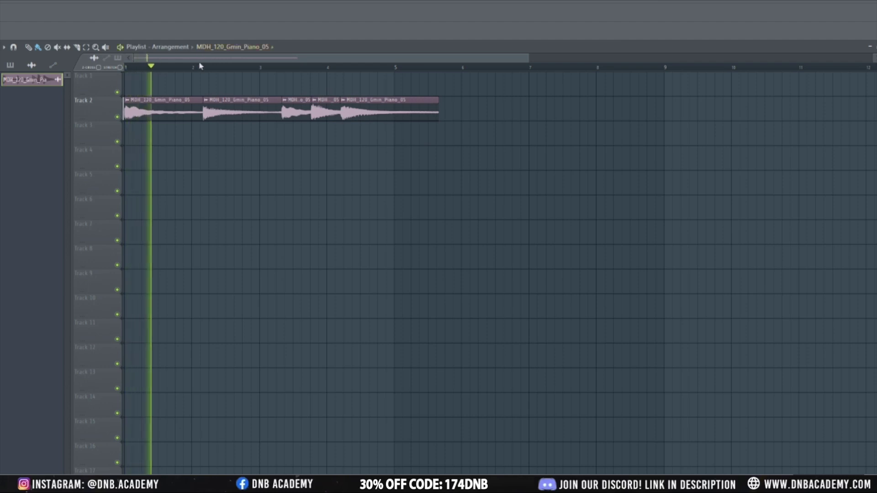
click(287, 68)
key(space)
drag(249, 107, 230, 105)
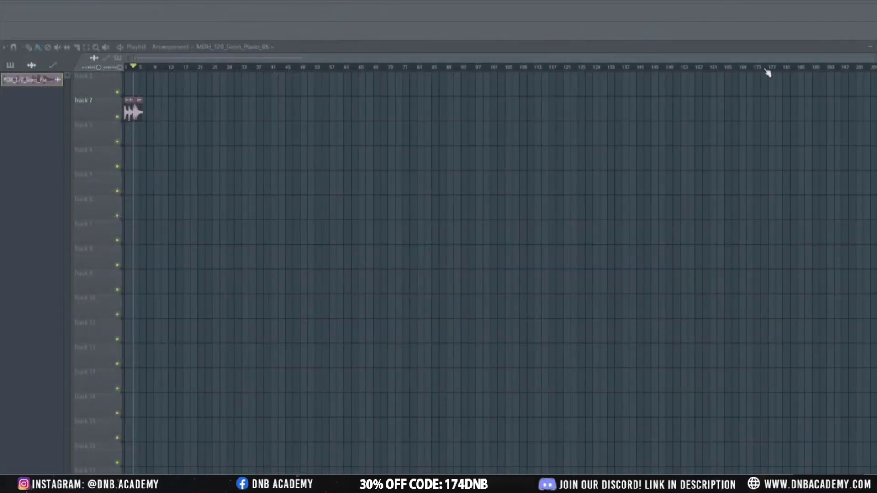
Return the playhead to bar 1 and play the opening slices on Track 2 repeatedly.
drag(866, 58, 482, 58)
click(130, 67)
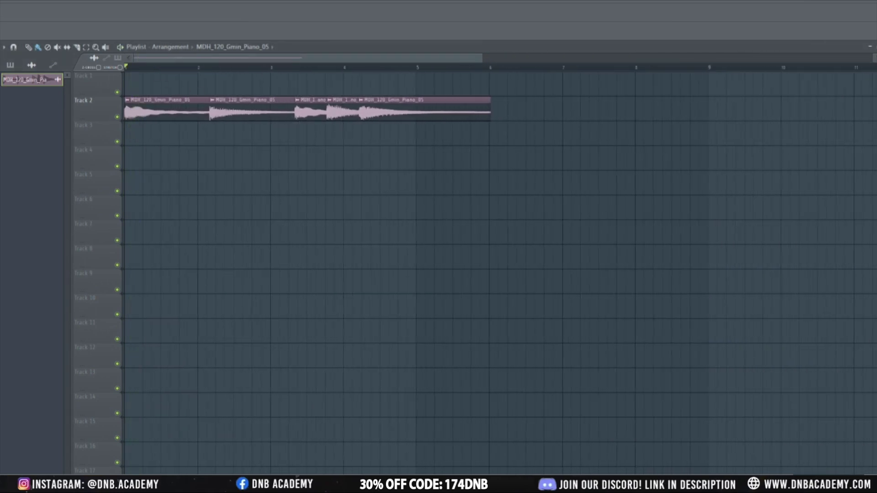
key(space)
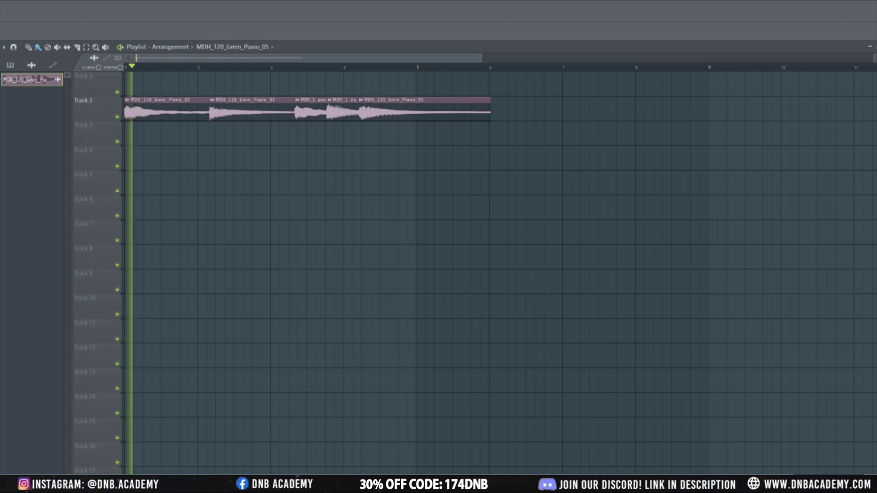
key(space)
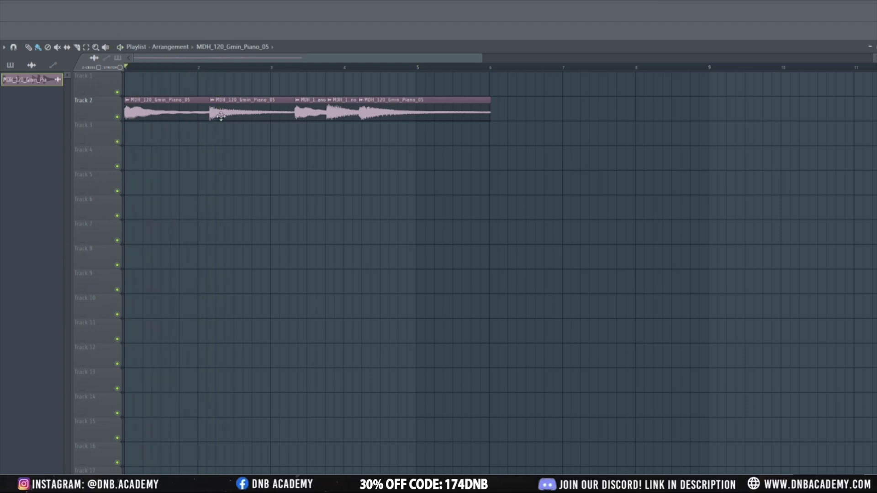
key(space)
key(space)
key(space)
key(space)
key(space)
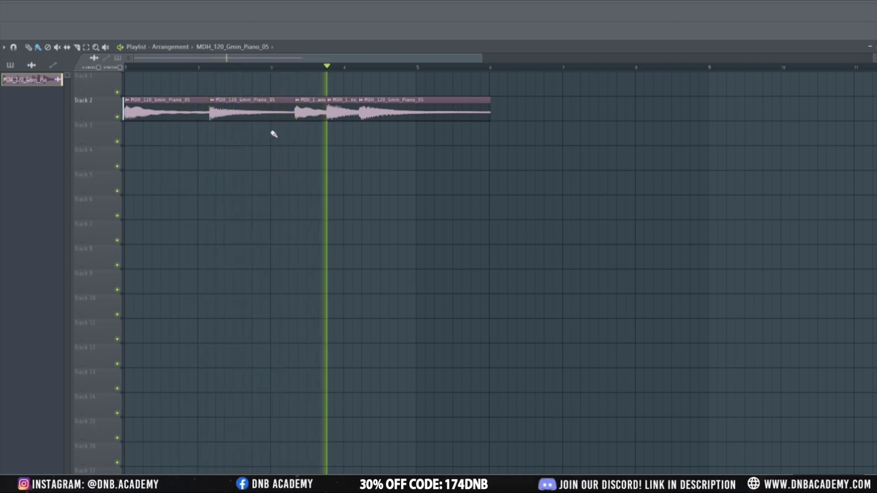
key(space)
Move the first four slices off Track 2 into empty space after bar 5, on Tracks 5, 4, 9 and 7 respectively.
drag(152, 118, 489, 193)
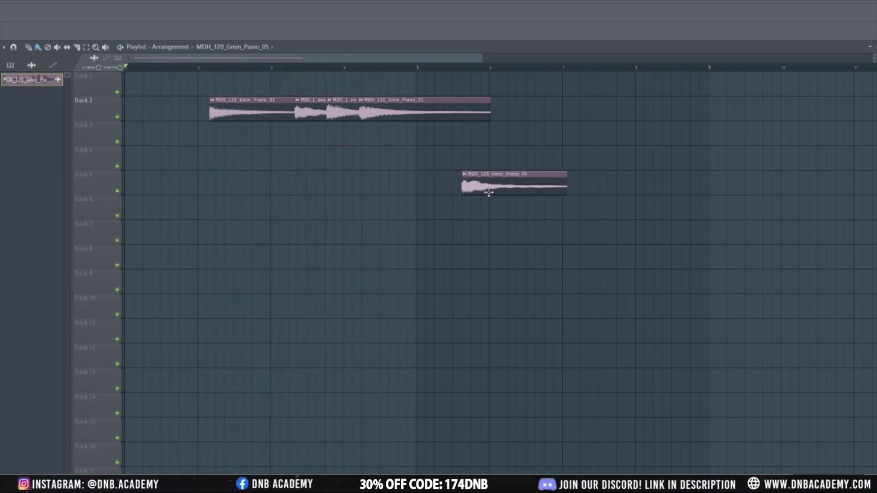
drag(229, 111, 494, 160)
drag(306, 106, 562, 283)
drag(332, 110, 560, 233)
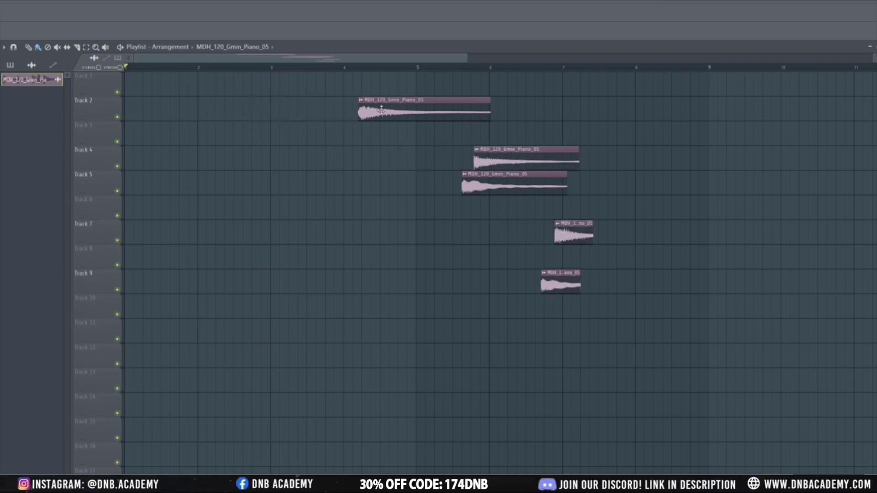
Place the last slice at the start of Track 1 and move the Track 5 slice to Track 3 near bar 4.
drag(382, 109, 147, 85)
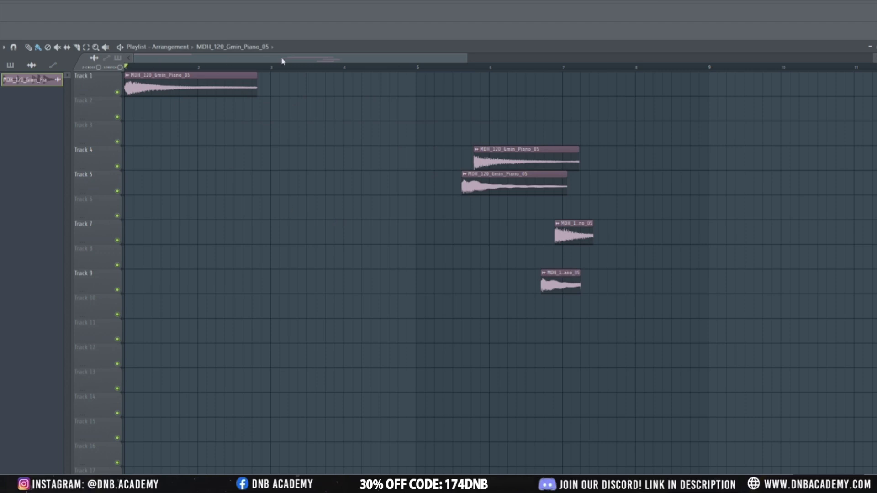
key(space)
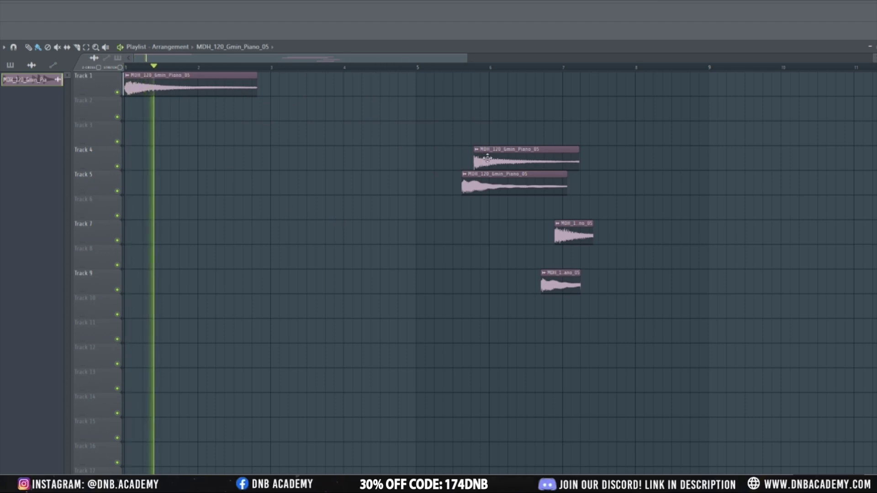
drag(483, 186, 365, 137)
key(space)
Try the Track 4 slice on Track 2 at about bar 1.75, playing it together with the Track 1 slice.
drag(526, 162, 233, 96)
scroll(137, 116, up, 2)
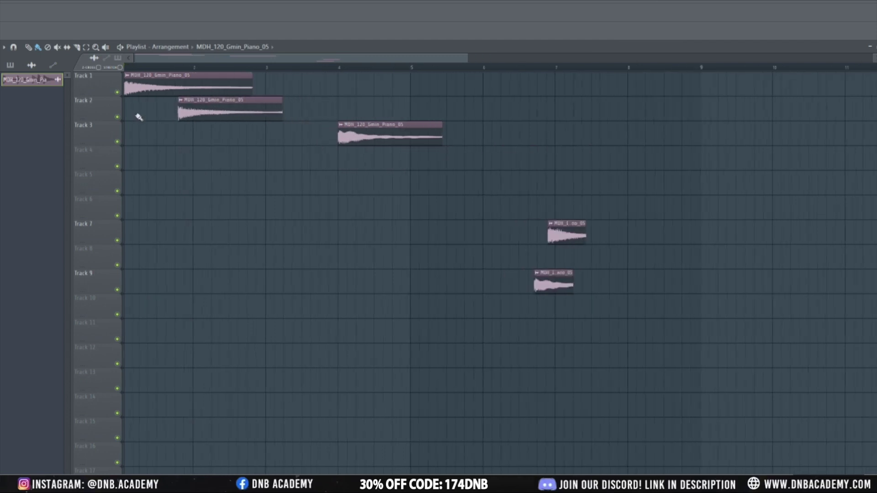
scroll(150, 101, down, 3)
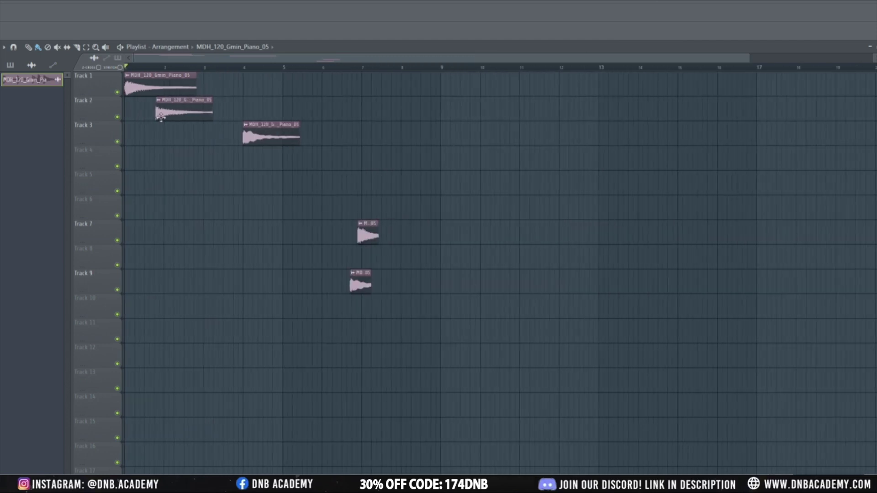
scroll(174, 114, up, 2)
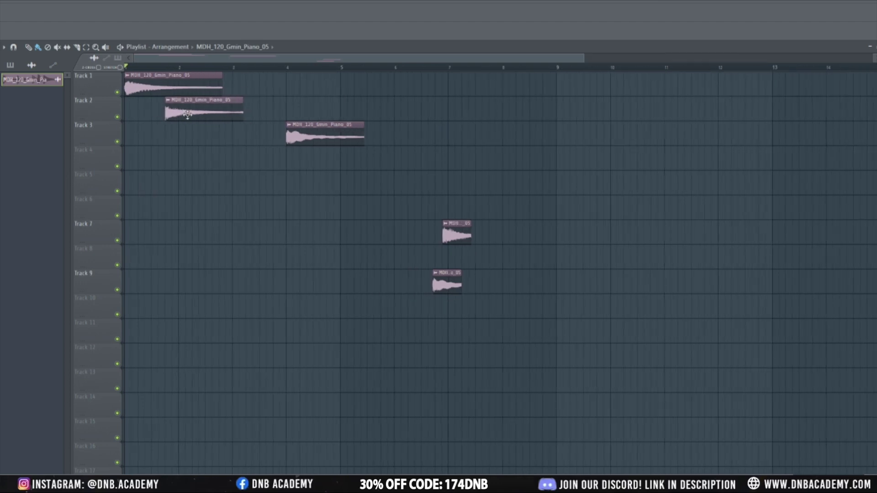
key(space)
key(space)
Shift the Track 2 slice to just before bar 6 and the Track 9 slice to Track 8 near bar 6.
drag(173, 107, 424, 120)
drag(448, 277, 409, 254)
key(space)
key(space)
Place the Track 7 slice on Track 2 at about bar 1.75 and play it with the Track 1 slice.
drag(456, 235, 185, 105)
key(space)
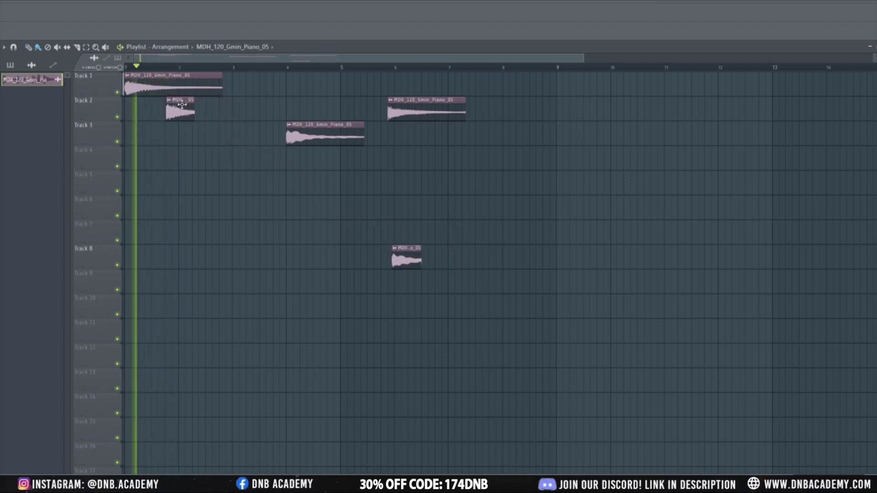
key(space)
key(space)
Trim the end of the Track 1 slice to meet the start of the first slice on Track 2, and check it by playback.
drag(222, 92, 163, 95)
key(space)
key(space)
key(space)
drag(160, 94, 164, 95)
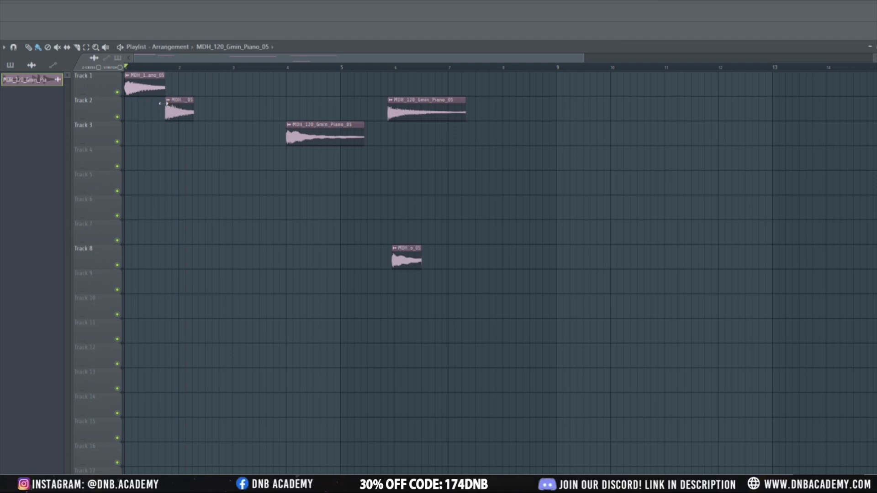
scroll(119, 96, up, 5)
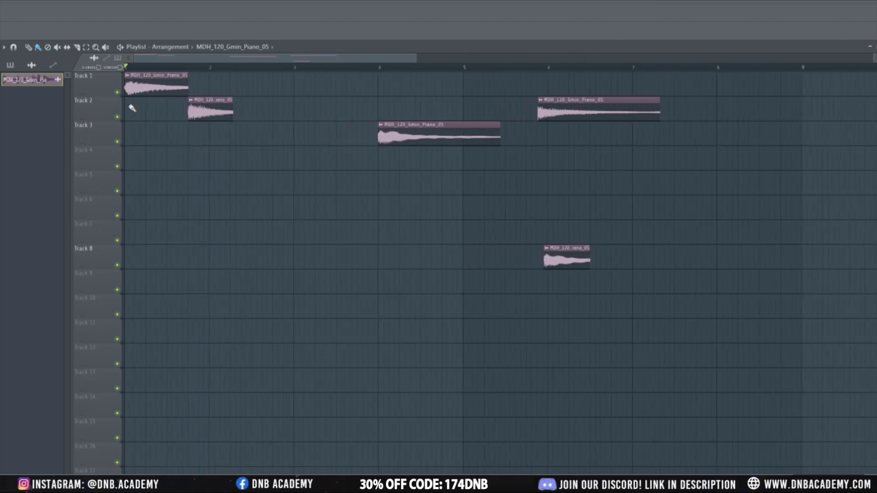
scroll(175, 95, up, 4)
scroll(173, 91, down, 7)
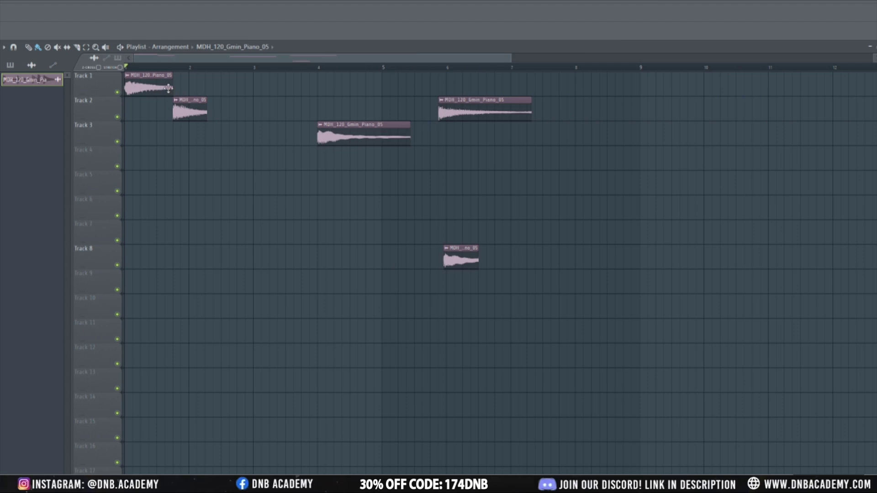
Move the first Track 2 slice up to Track 1, join it to the end of the first slice, and check by playback.
drag(181, 110, 180, 78)
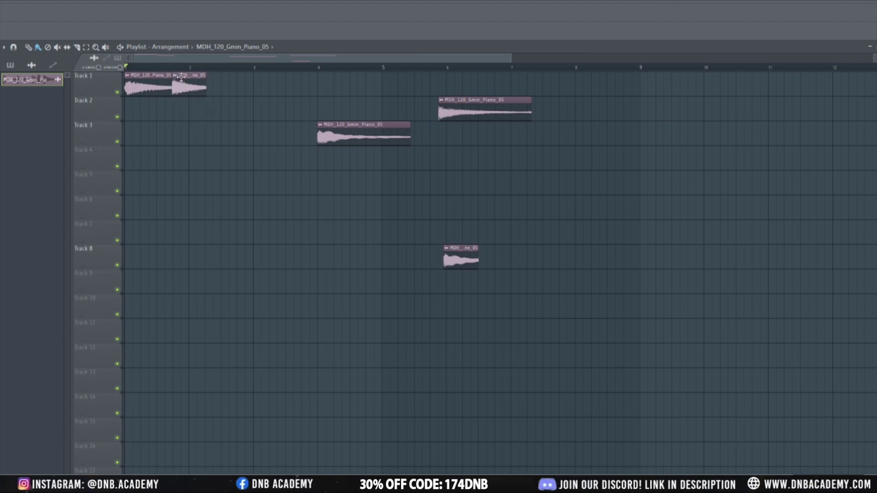
scroll(182, 76, up, 8)
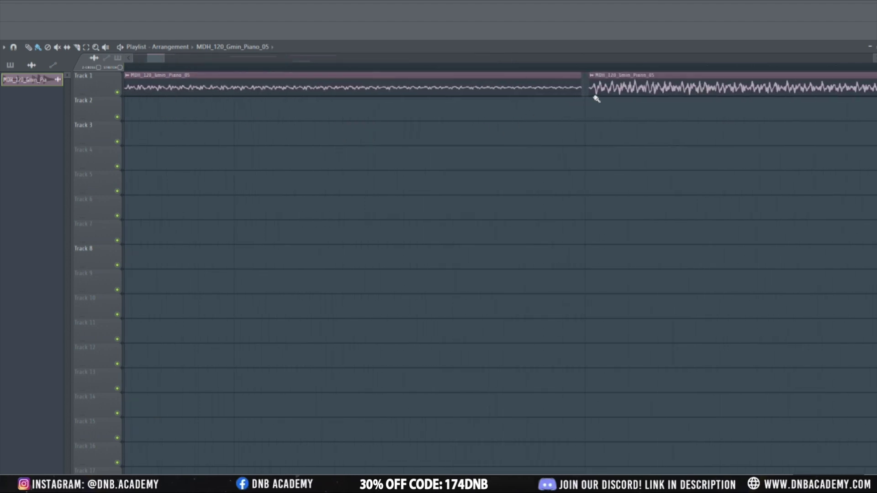
drag(581, 92, 583, 91)
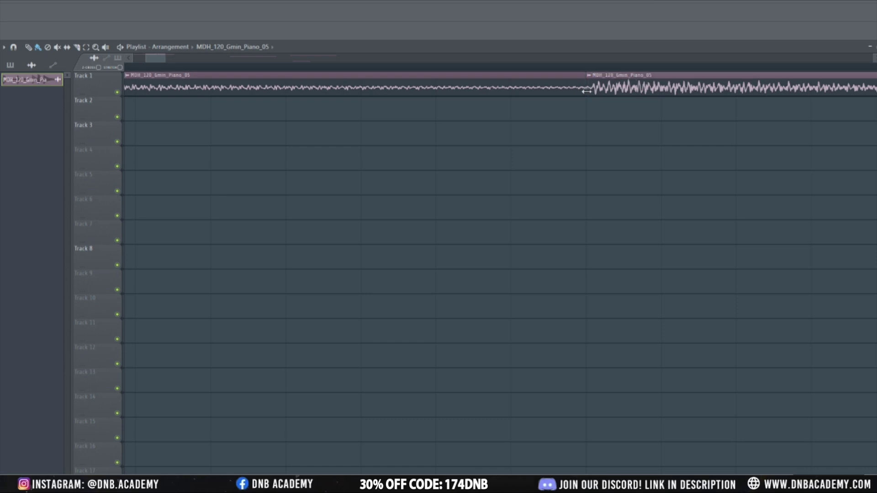
scroll(401, 163, down, 8)
key(space)
key(space)
Try extending the end of the second Track 1 slice to about bar 2.5 and play it back.
mouse_move(167, 94)
mouse_down()
mouse_move(238, 91)
mouse_move(180, 90)
mouse_up()
key(space)
key(space)
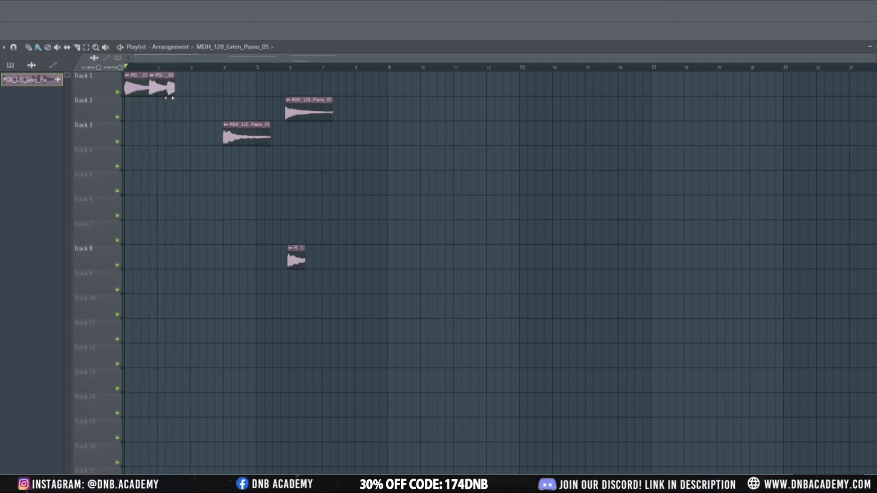
scroll(135, 103, up, 4)
Move the Track 3 slice up to Track 2 and place the bar 6 slice from Track 2 on Track 1 after the second slice.
key(space)
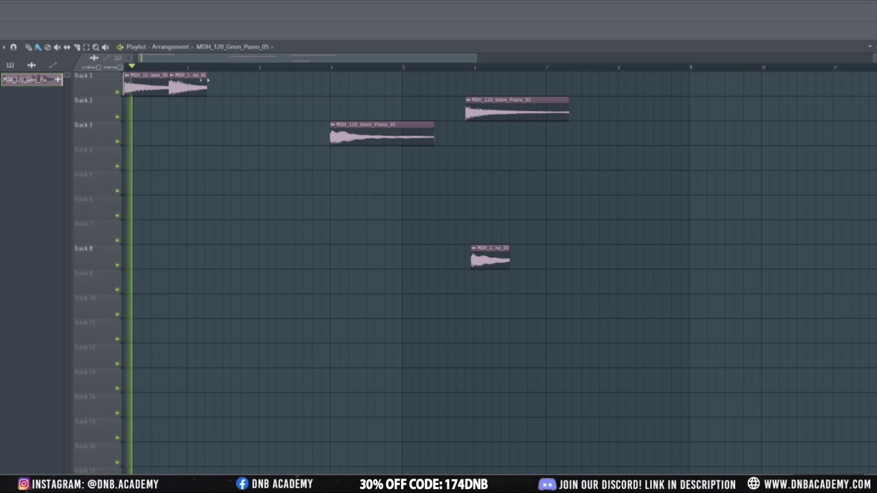
drag(377, 143, 380, 114)
key(space)
key(space)
drag(506, 112, 255, 87)
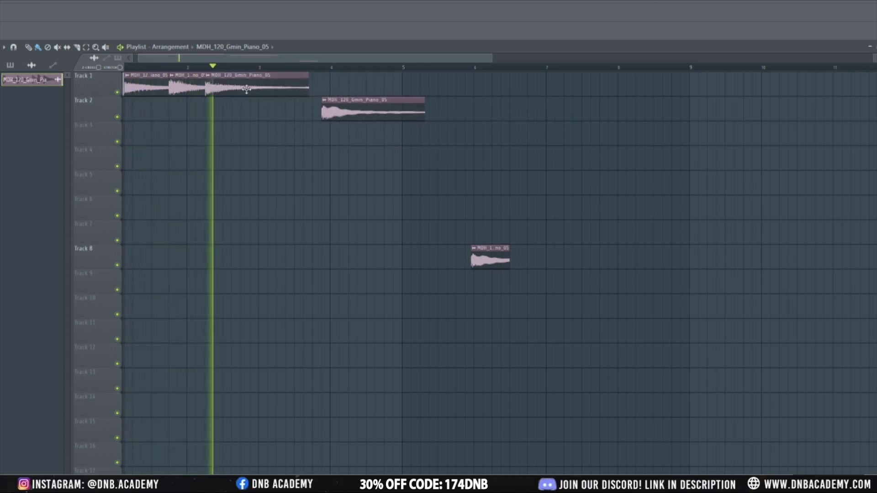
key(space)
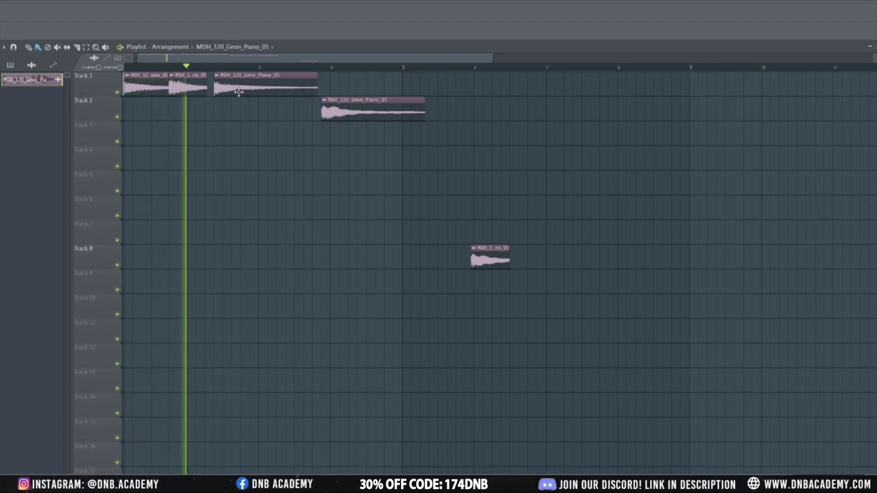
key(space)
Shift the third Track 1 slice to about bar 2.5 and check its timing by playback.
drag(207, 91, 215, 91)
key(space)
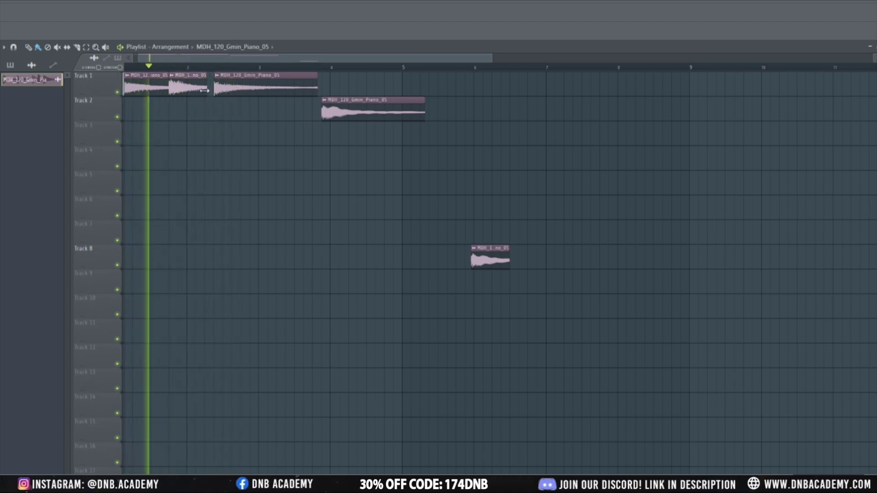
key(space)
key(space)
drag(214, 91, 237, 94)
key(space)
key(space)
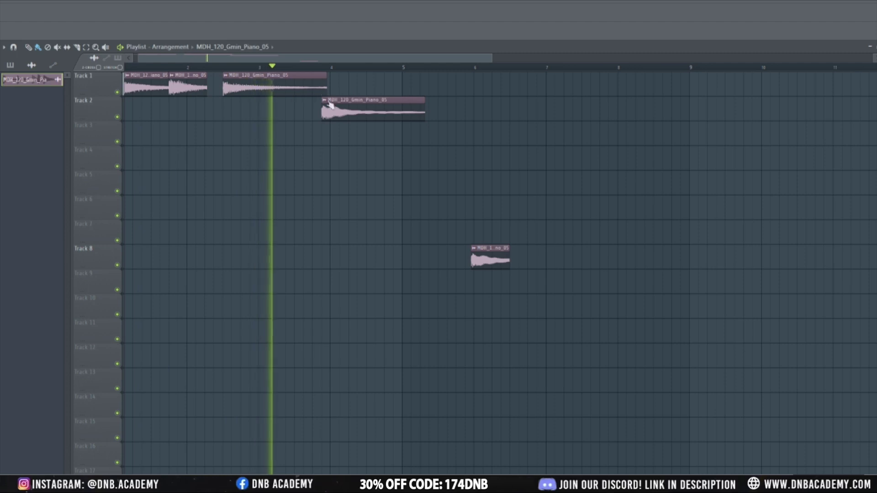
Shift the Track 2 slice to just before bar 5 and play the slices on Track 1.
drag(329, 102, 401, 102)
key(space)
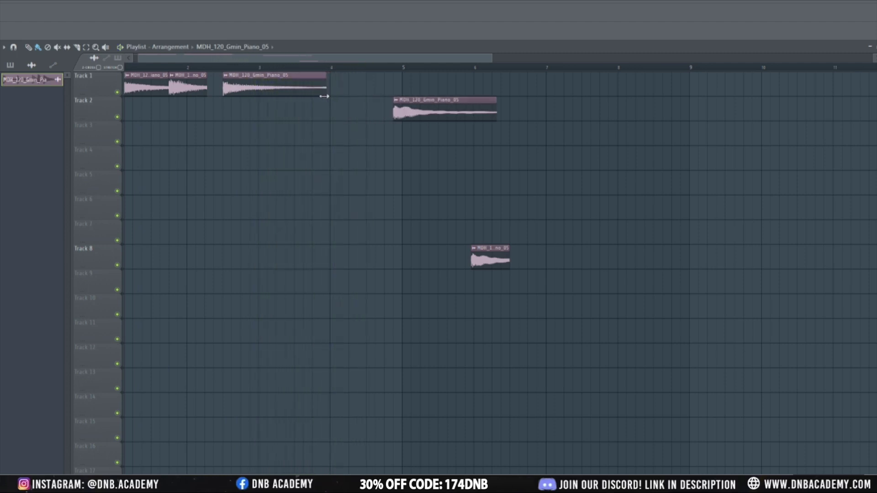
scroll(350, 132, down, 3)
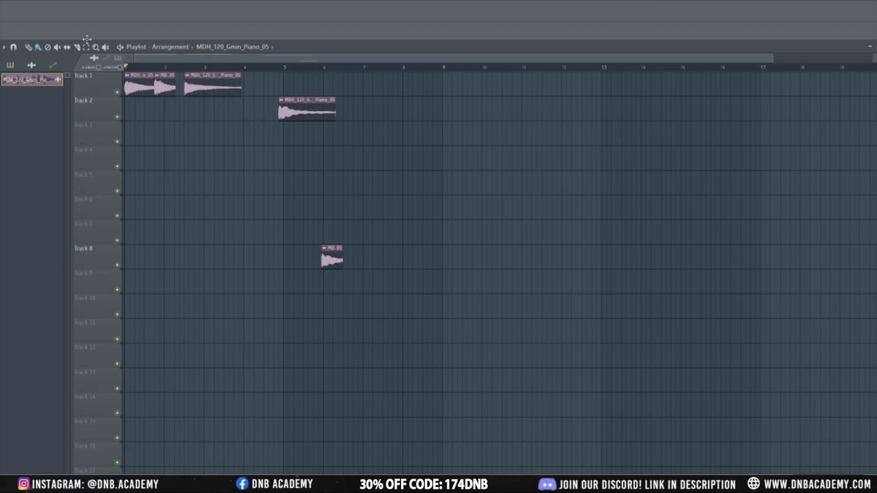
scroll(223, 80, up, 4)
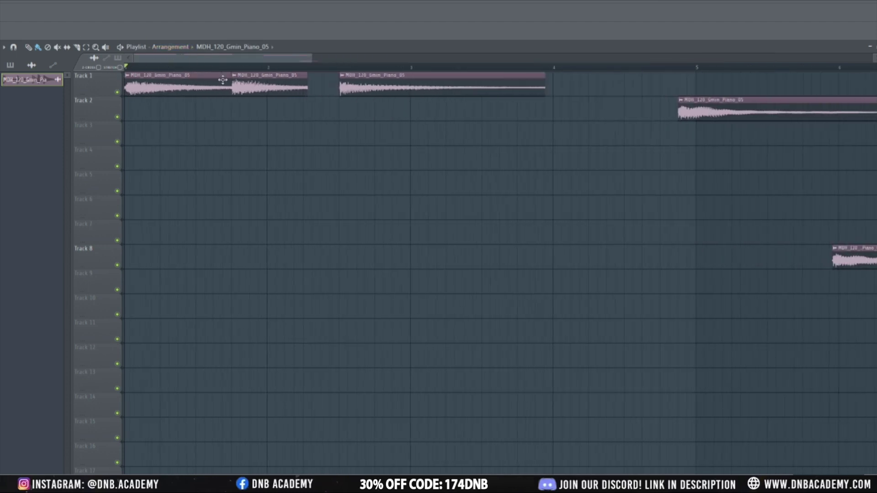
click(303, 65)
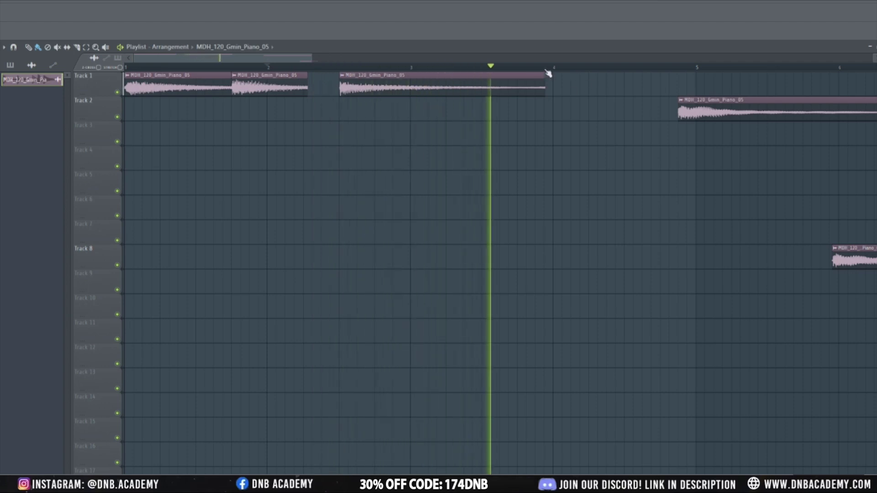
key(space)
click(224, 67)
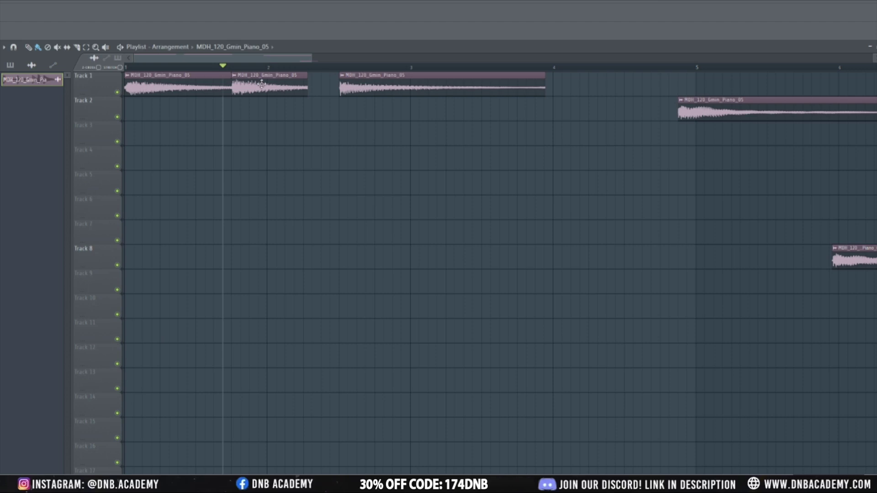
Make the second Track 1 slice unique as a sample, saved as MDH_120_Gmin_Piano_05 - Part_1.wav.
click(234, 78)
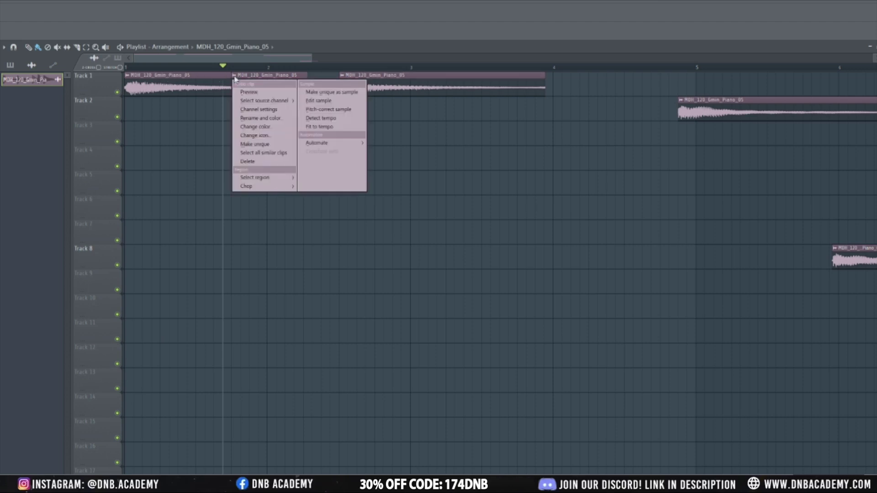
click(326, 93)
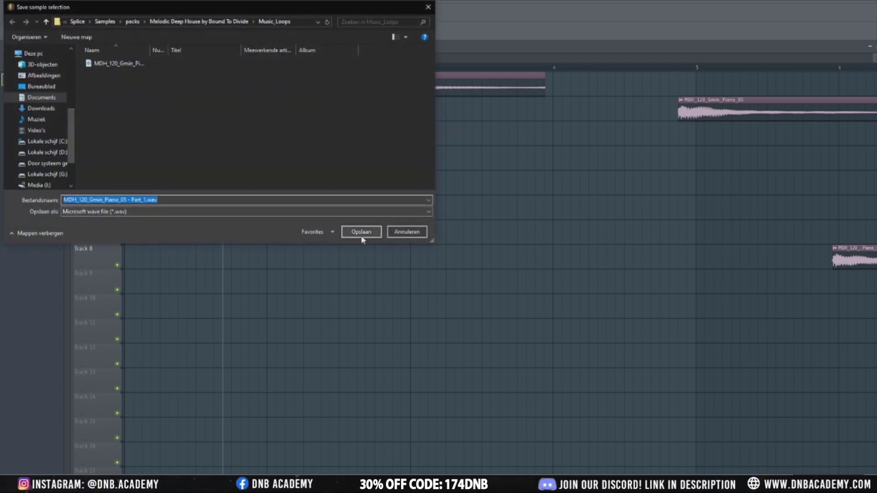
click(362, 232)
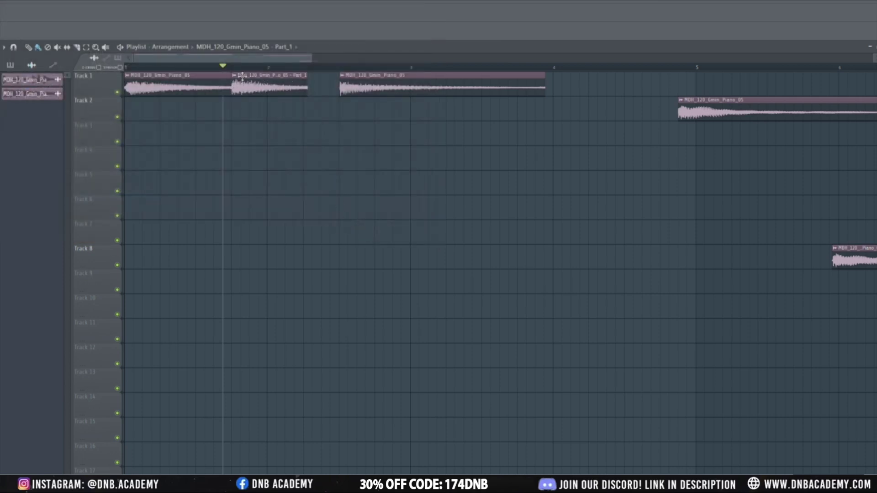
Examine the channel settings of the Part_1 sample and close them again.
click(261, 92)
double_click(261, 88)
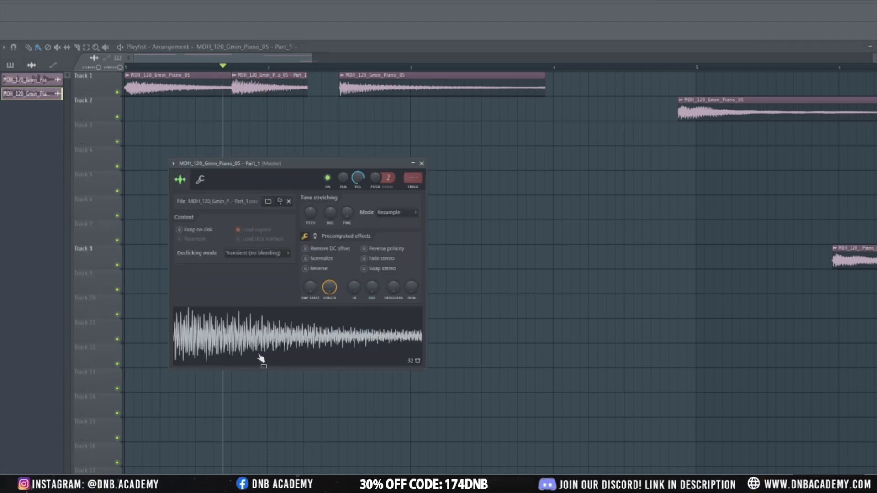
click(28, 47)
key(Escape)
double_click(269, 88)
click(422, 163)
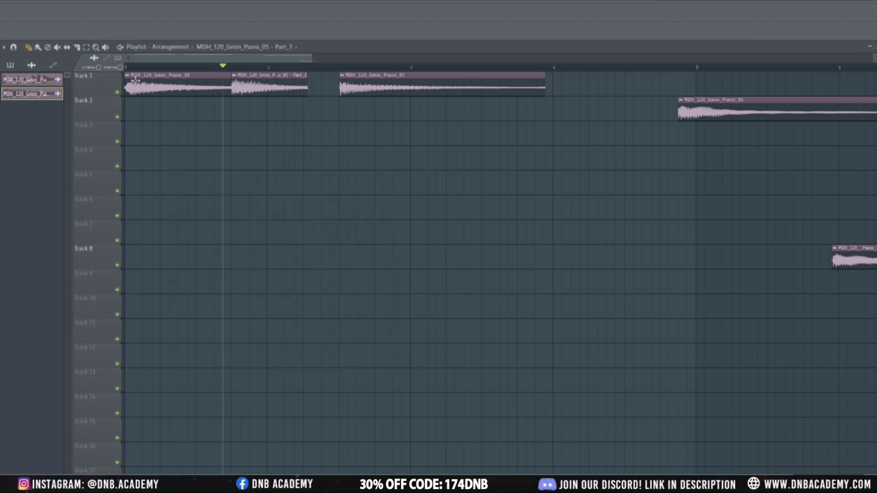
Stretch the end of the Part_1 slice to the start of the third slice at about bar 2.5 and play it.
click(28, 47)
drag(306, 91, 338, 94)
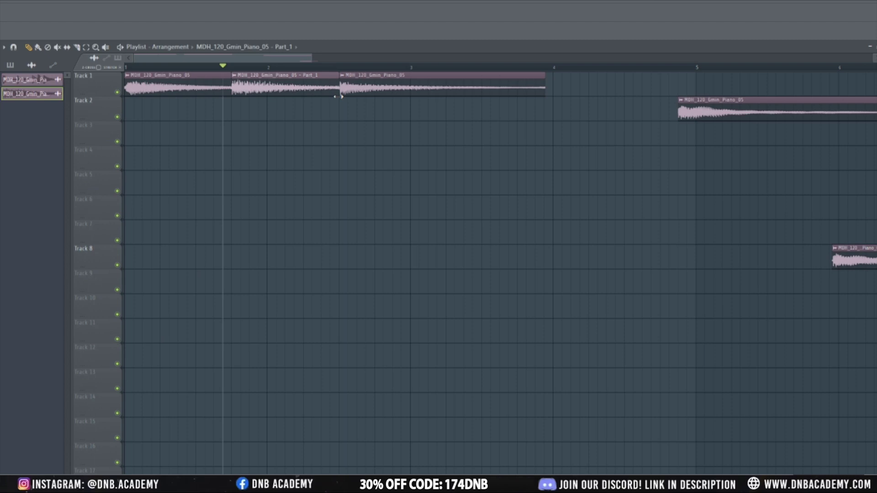
key(space)
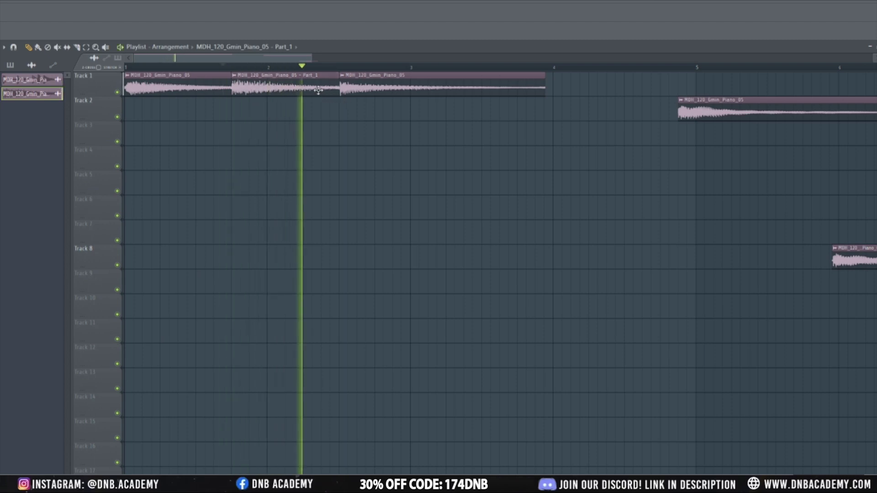
key(space)
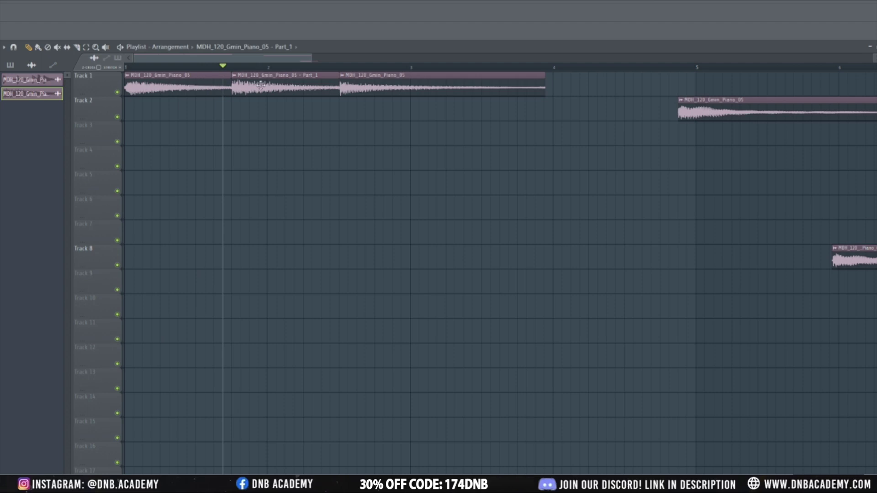
key(space)
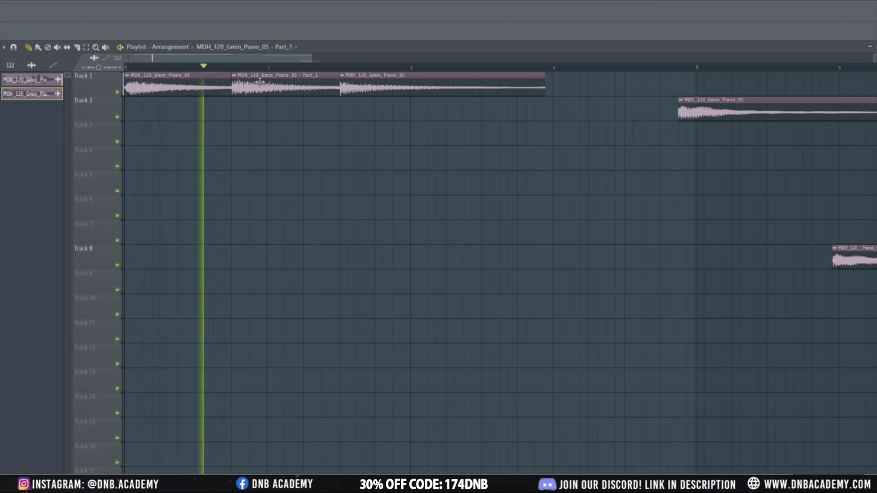
key(space)
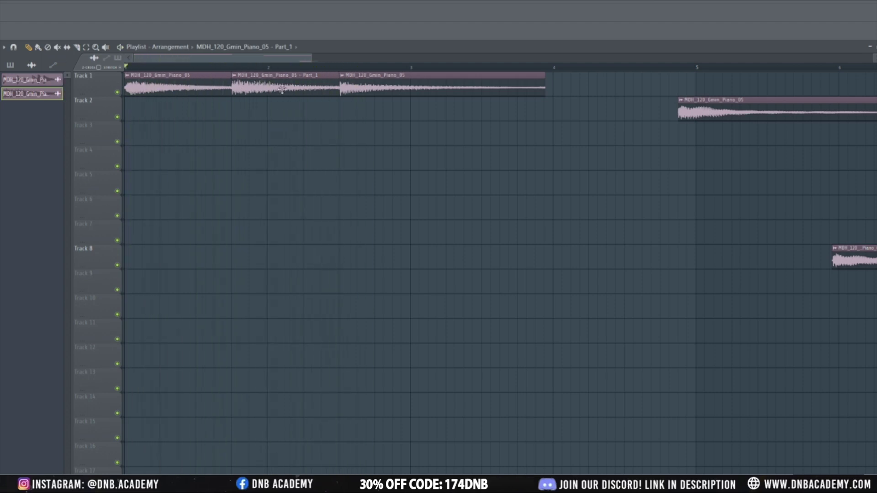
Set the time stretching mode of the Part_1 sample to Stretch.
double_click(247, 89)
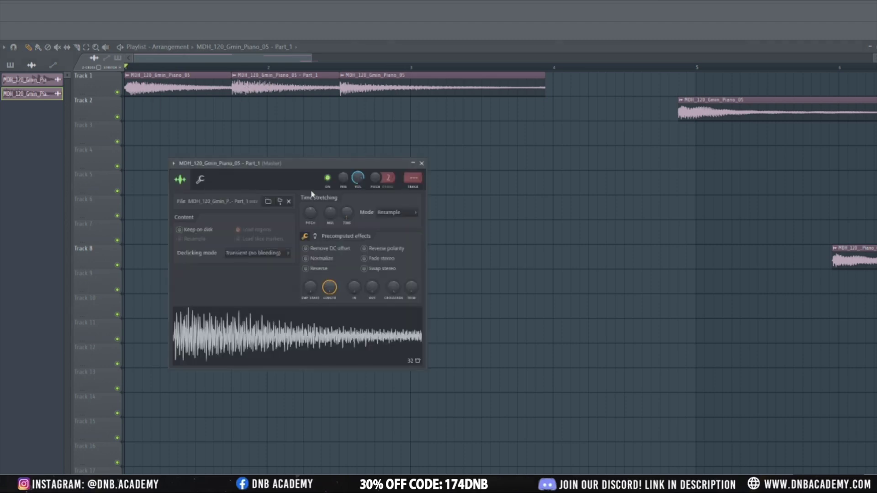
drag(283, 163, 315, 156)
click(448, 207)
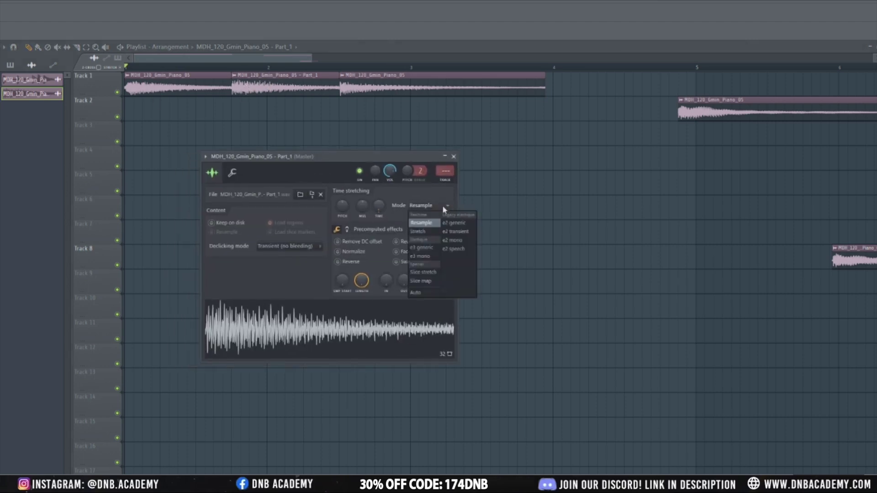
click(429, 232)
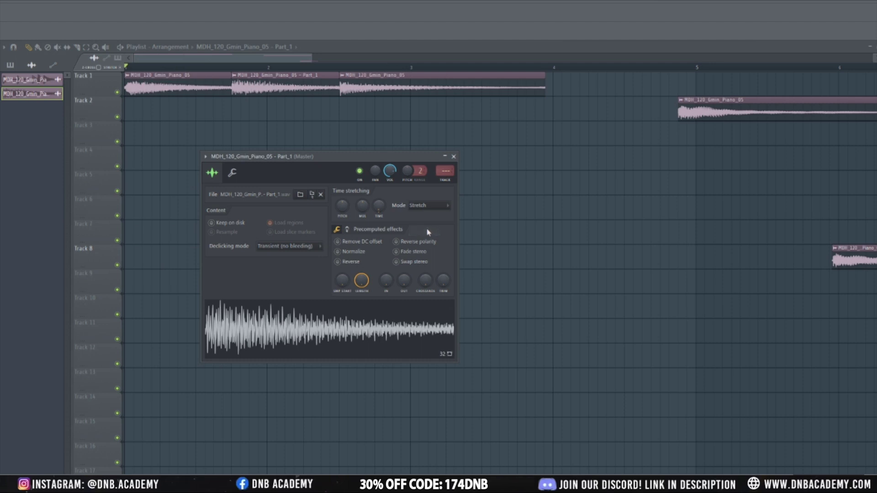
click(453, 156)
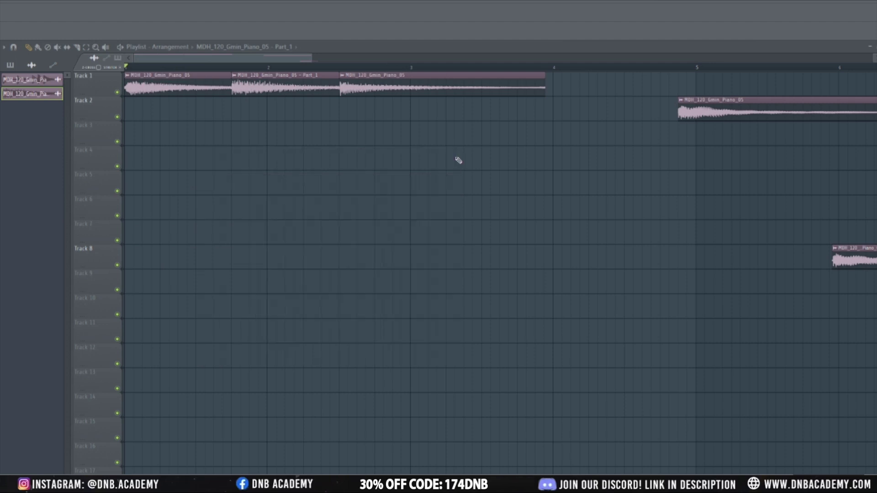
Recheck the time stretching mode of the Part_1 sample and play the three Track 1 slices.
double_click(304, 83)
click(431, 205)
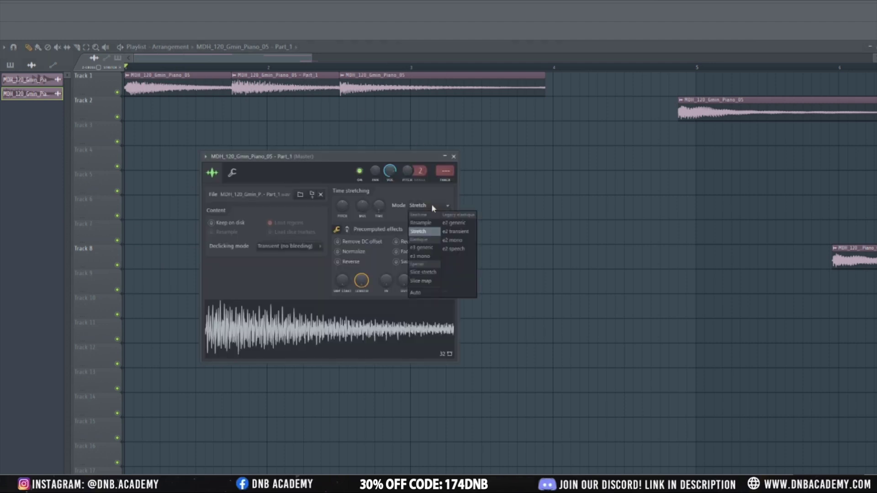
click(431, 206)
click(454, 156)
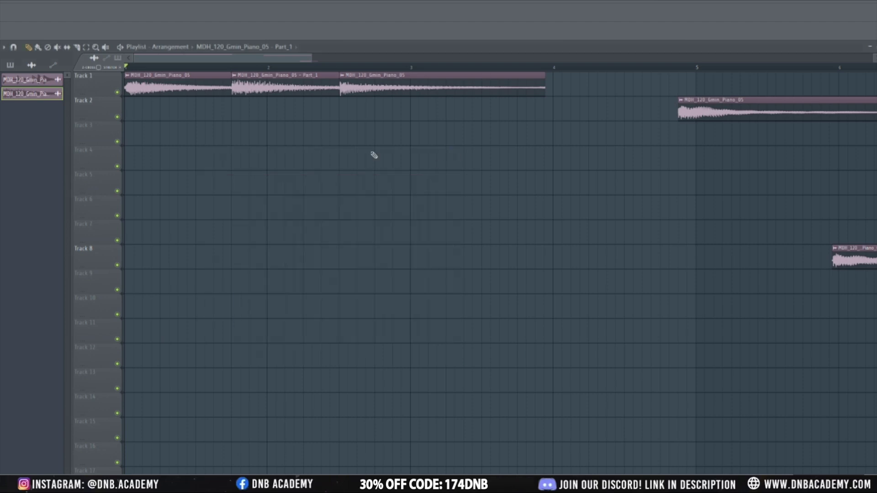
key(space)
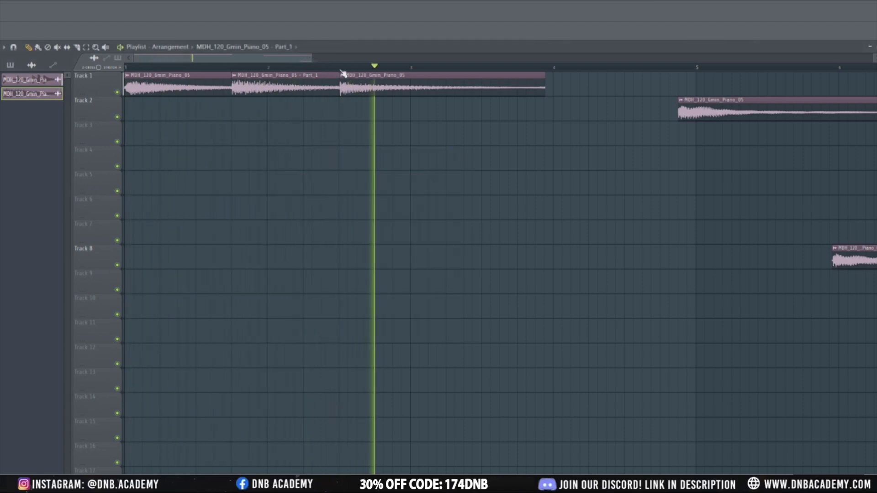
drag(311, 60, 371, 64)
key(space)
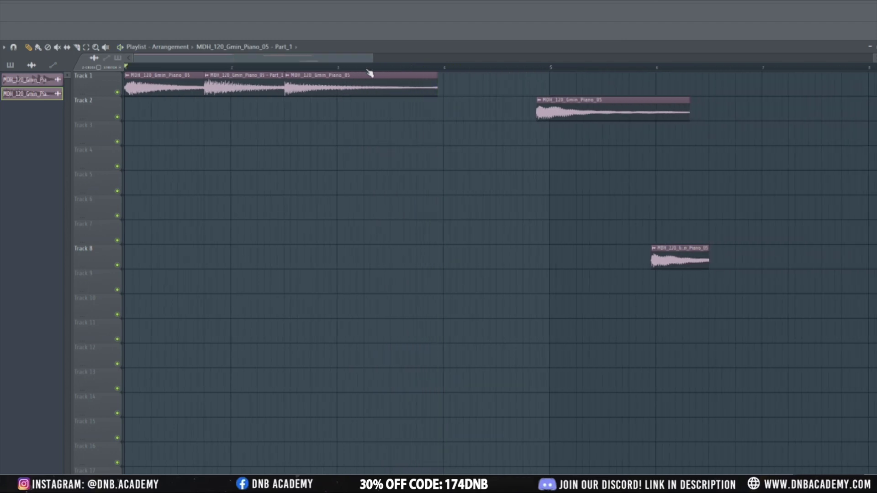
Make the third Track 1 slice unique as a sample, saved as MDH_120_Gmin_Piano_05 - Part_2.wav.
click(440, 68)
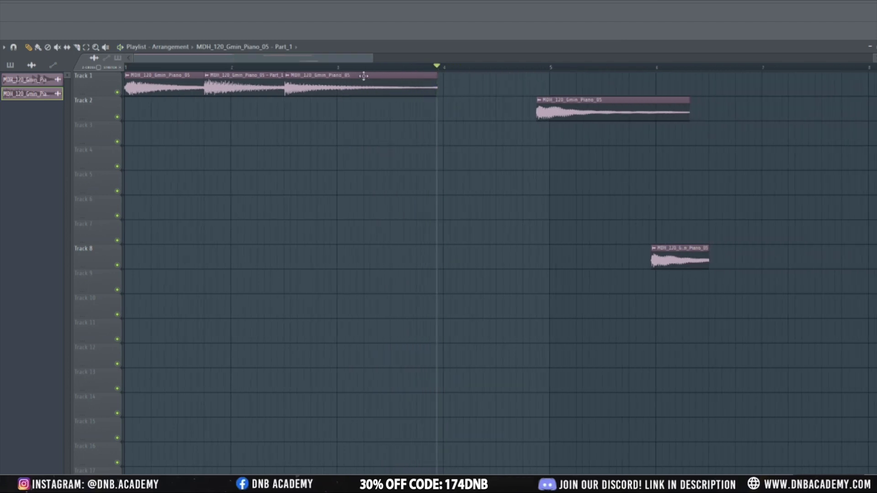
click(287, 76)
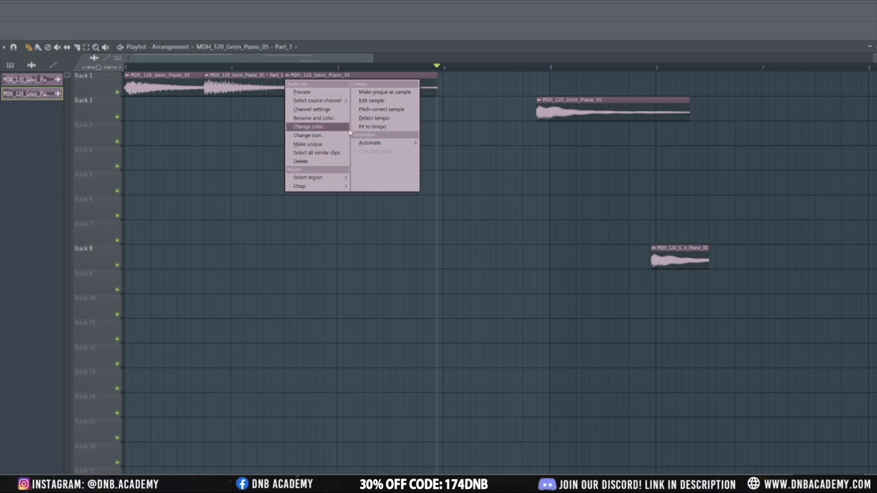
click(394, 93)
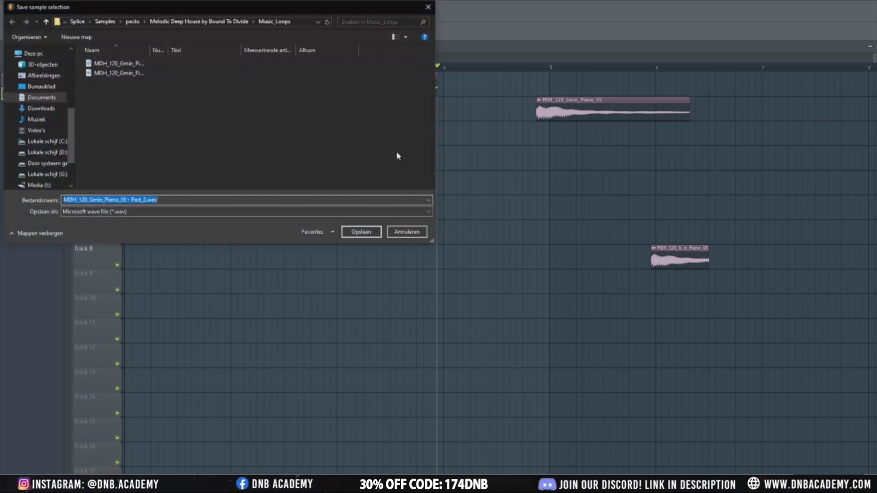
click(361, 232)
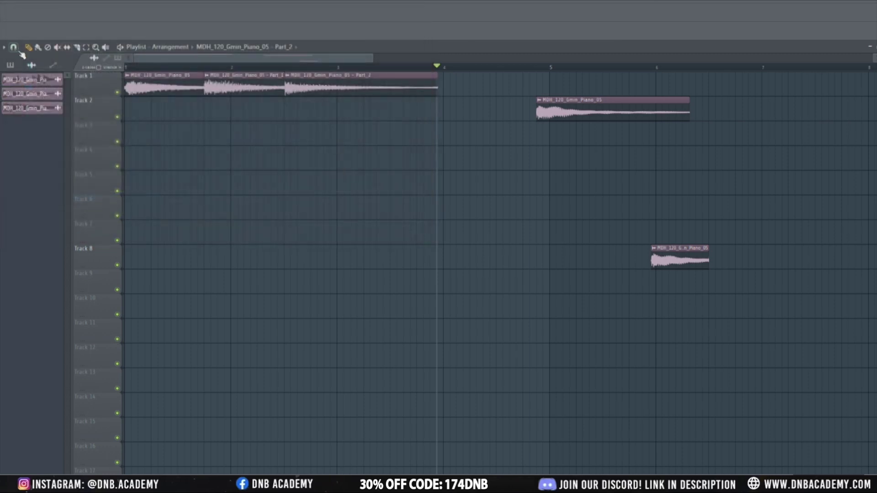
Stretch the end of the Part_2 slice to bar 4 and play it from about bar 2.5.
drag(437, 88, 440, 90)
click(277, 67)
key(space)
key(space)
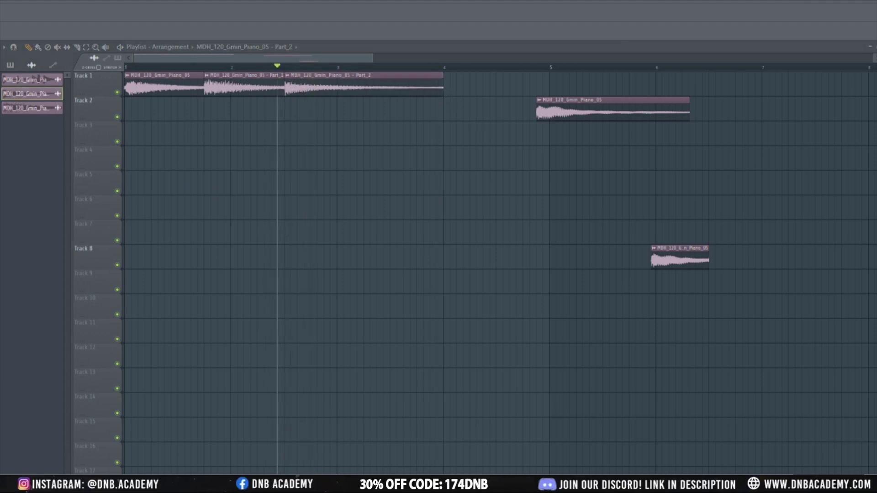
Set the time stretching mode of the Part_2 sample to Stretch and play the slice.
double_click(434, 87)
click(465, 231)
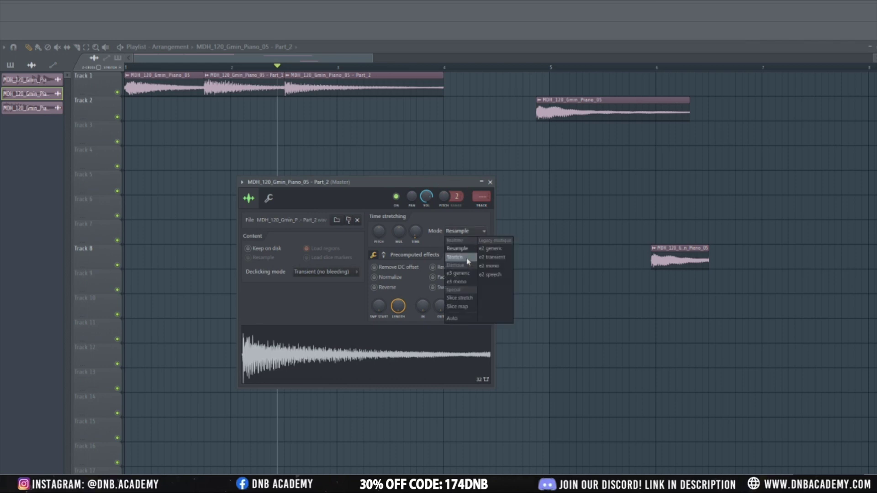
click(467, 259)
key(space)
click(490, 182)
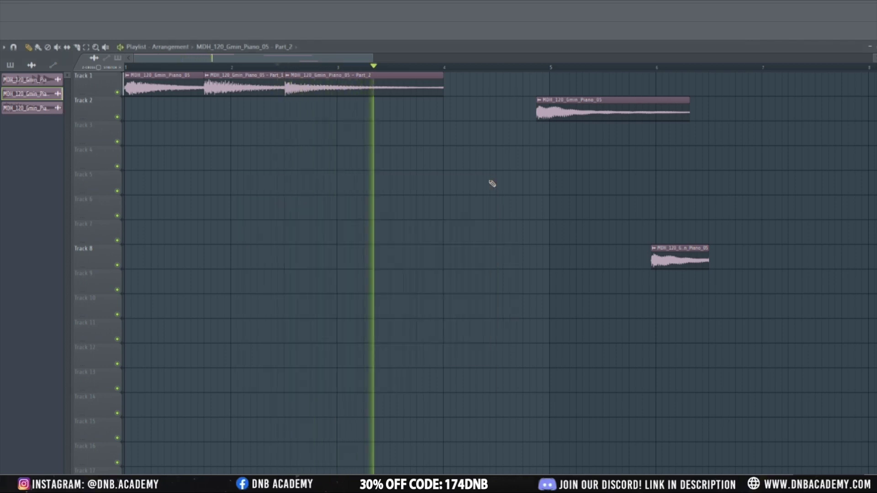
key(space)
Delete the leftover piano slices on Track 2 and Track 8 and play the Track 1 slices.
right_click(574, 114)
right_click(680, 265)
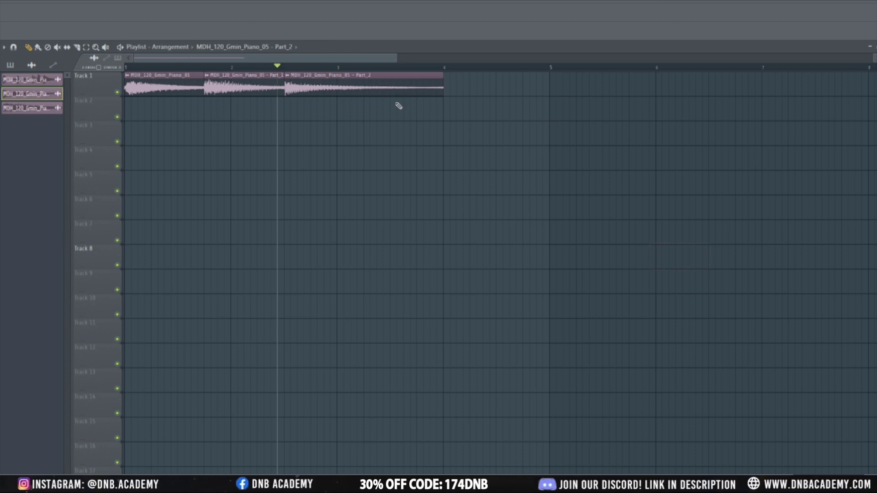
key(space)
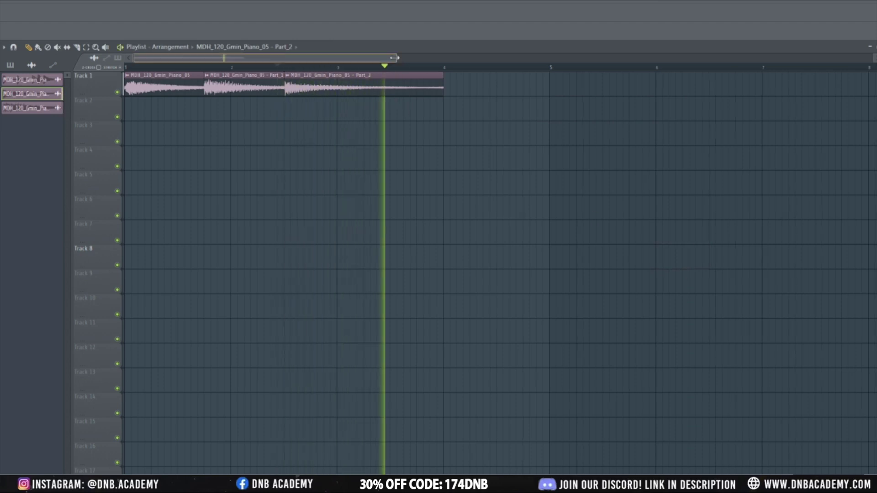
drag(396, 58, 518, 58)
key(space)
click(86, 47)
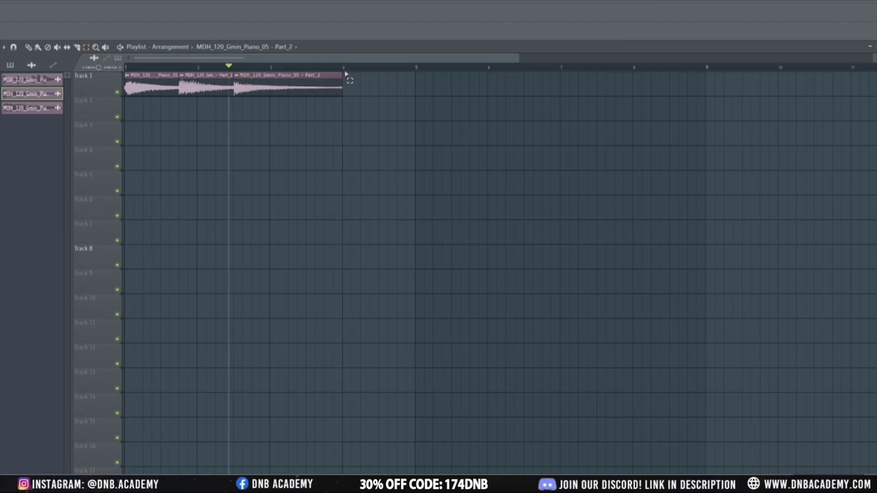
key(space)
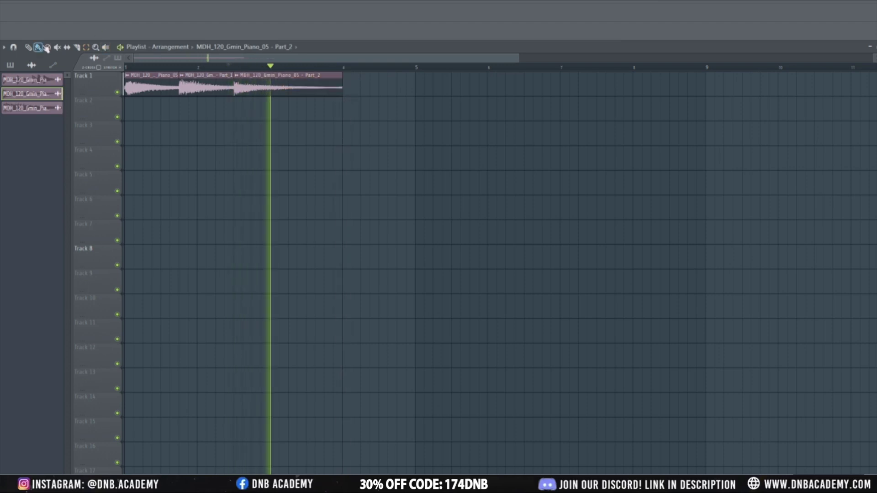
key(space)
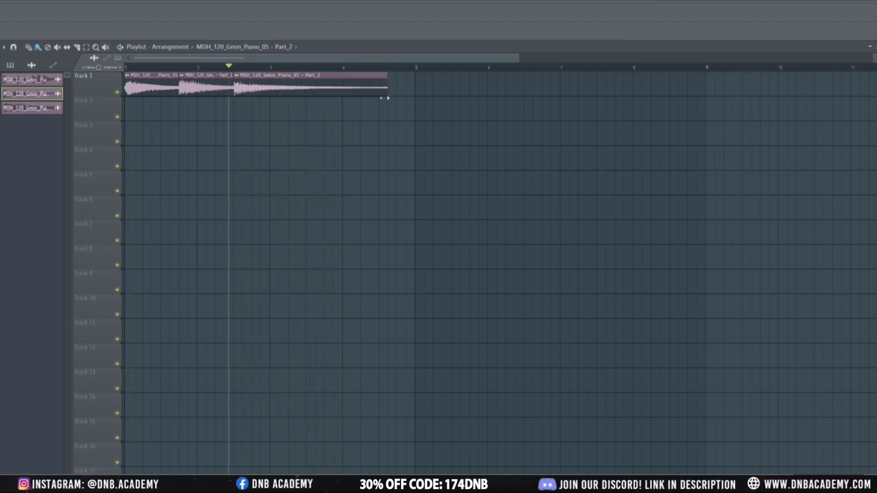
click(354, 94)
right_click(369, 95)
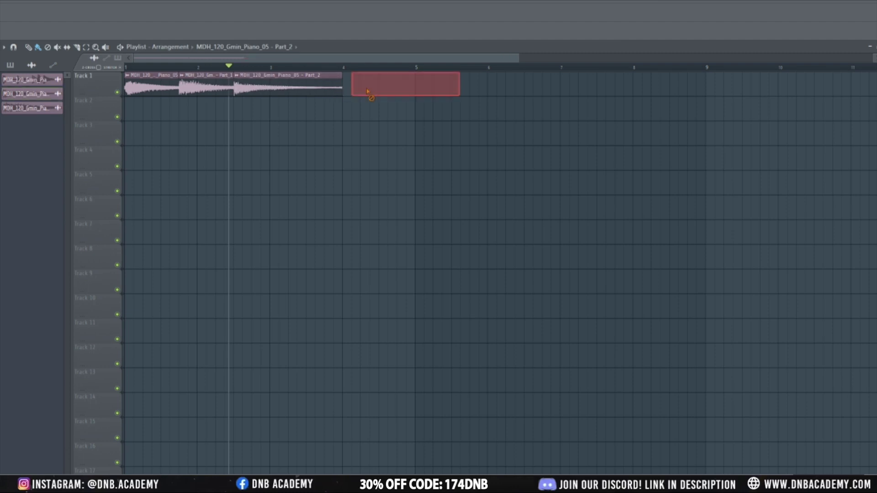
key(space)
key(space)
click(334, 69)
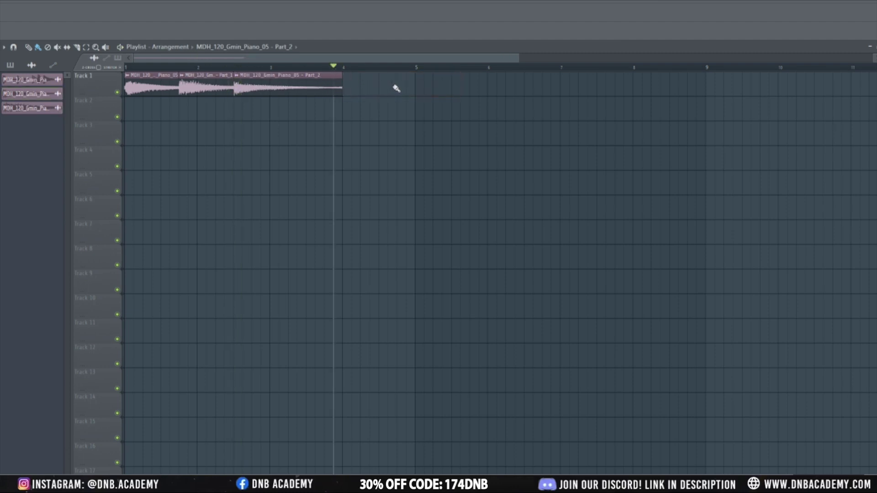
key(space)
click(351, 111)
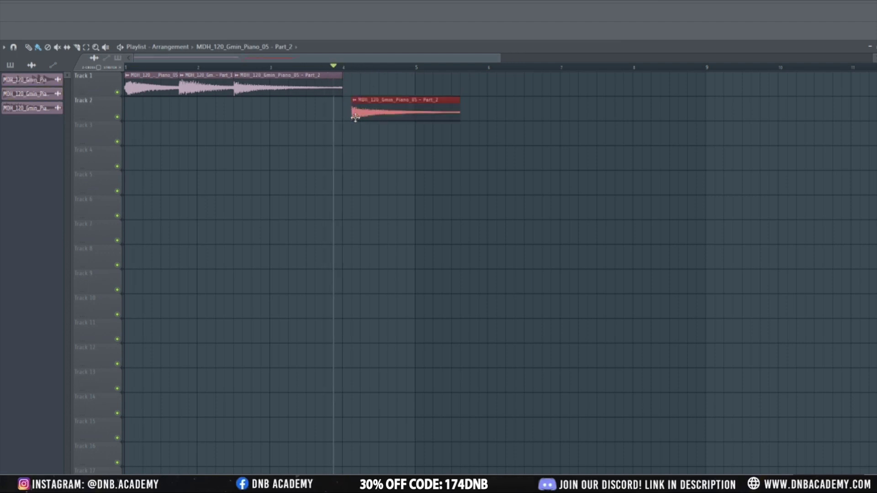
drag(365, 118, 331, 114)
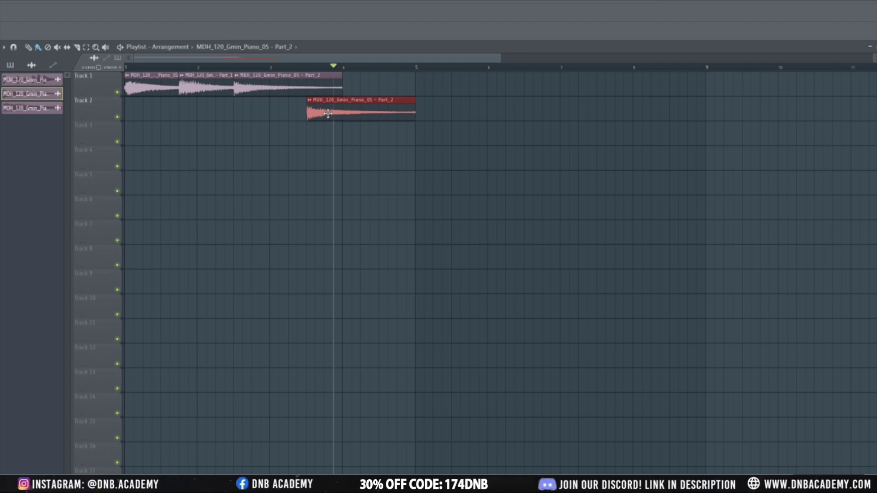
right_click(314, 112)
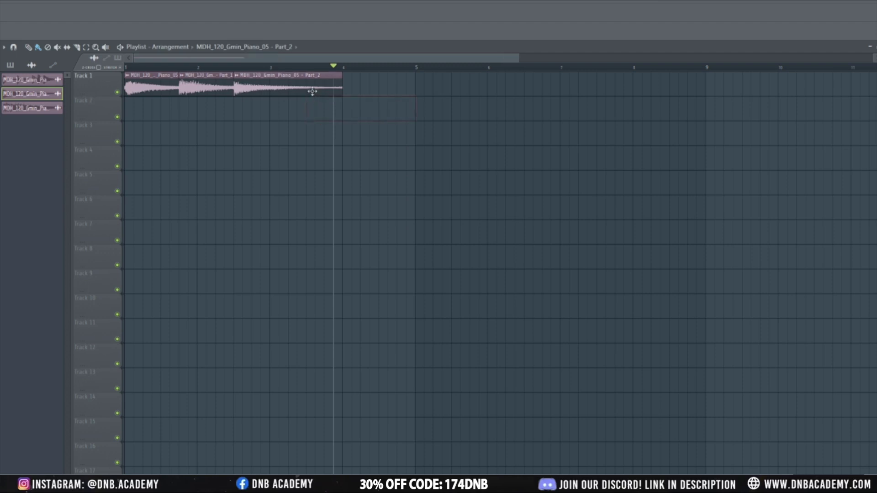
Place a copy of the Part_2 slice just after bar 4 on Track 1, make it unique and reverse it.
click(352, 90)
right_click(357, 78)
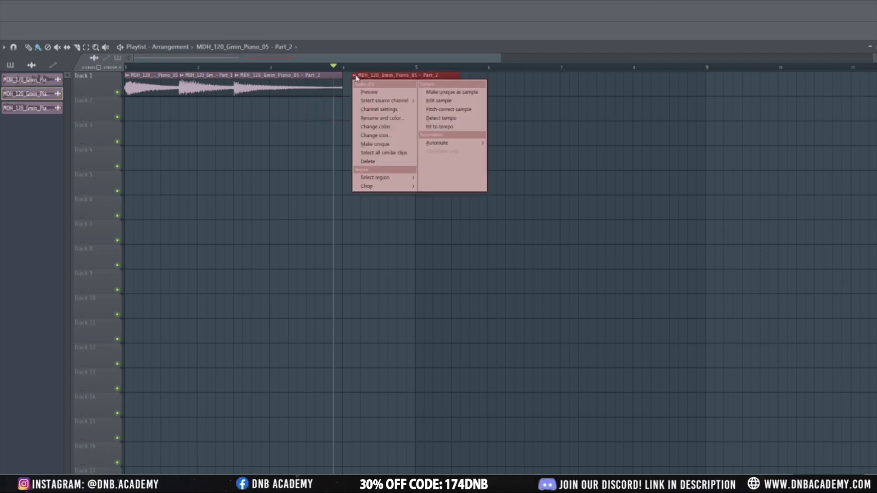
click(395, 145)
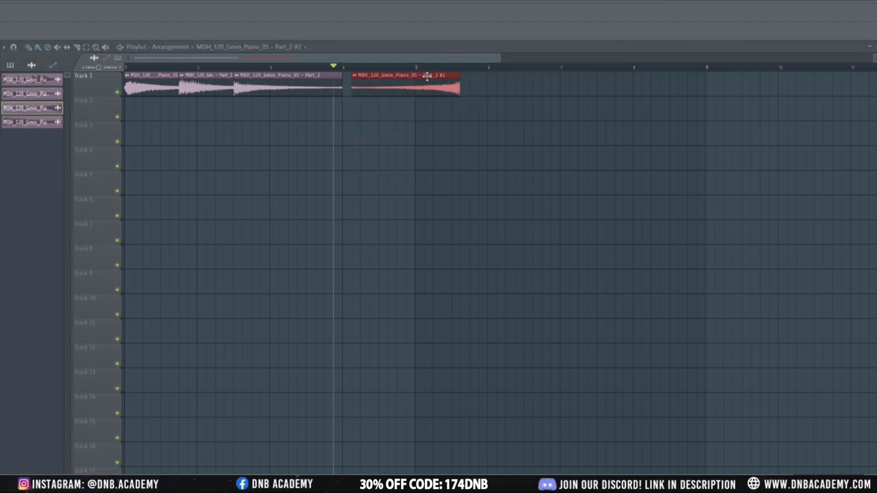
mouse_move(427, 76)
mouse_down()
mouse_move(418, 79)
mouse_move(433, 91)
mouse_up()
double_click(413, 87)
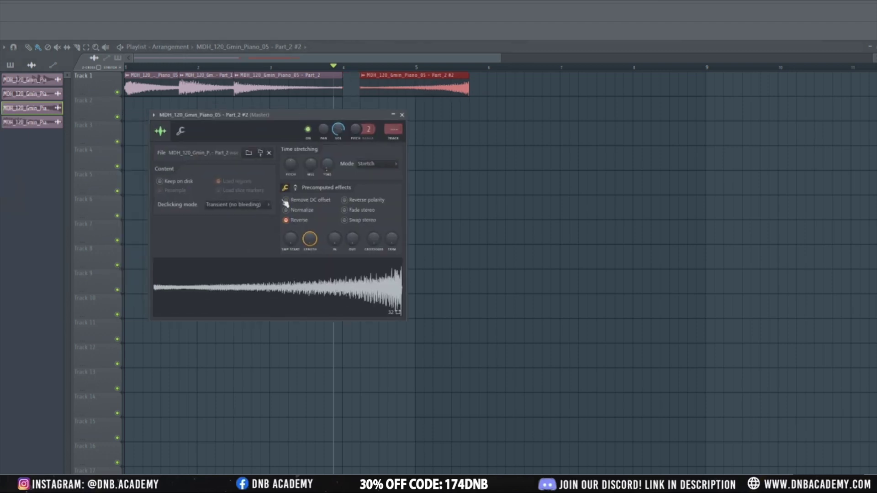
key(Escape)
Move the reversed slice to start at bar 4 and shorten it to end at bar 5.
drag(388, 81, 371, 87)
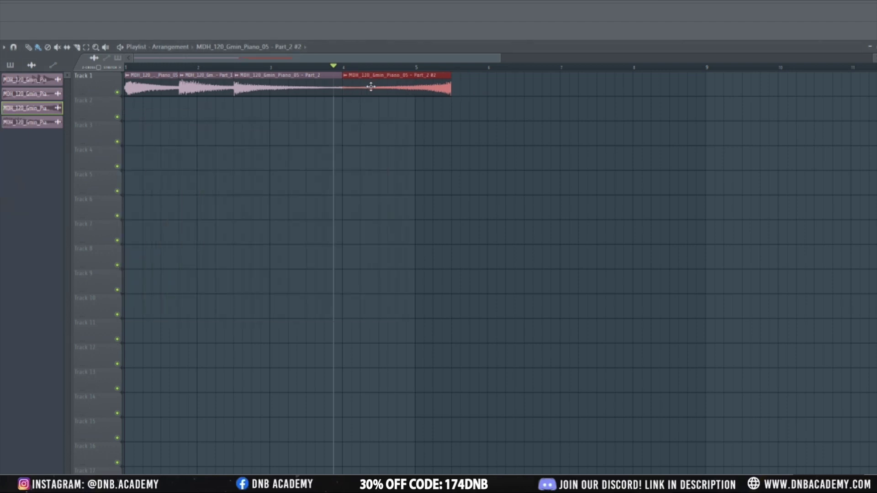
mouse_move(448, 93)
mouse_down()
mouse_move(417, 102)
mouse_move(460, 103)
mouse_up()
drag(460, 100, 415, 104)
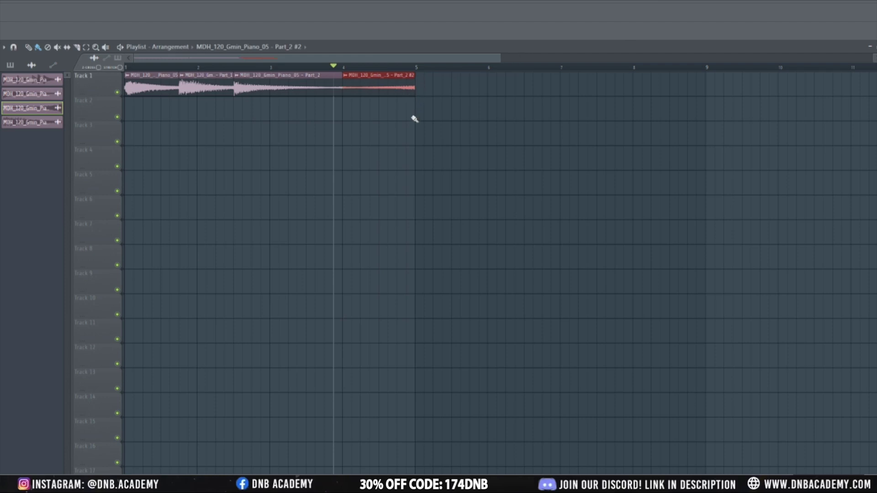
Play the Track 1 pattern from about bar 2.5 into the reversed slice.
scroll(407, 119, up, 3)
scroll(286, 89, down, 3)
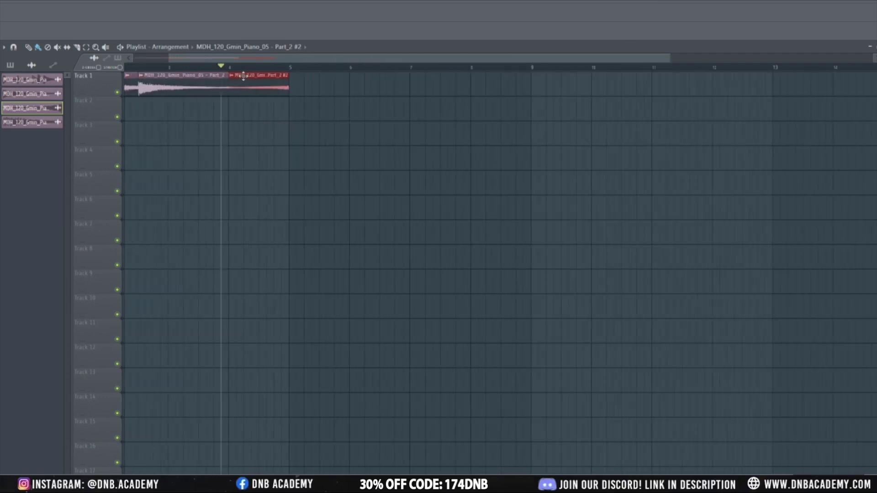
scroll(221, 89, up, 2)
scroll(221, 89, down, 2)
scroll(221, 89, down, 2)
click(178, 67)
key(space)
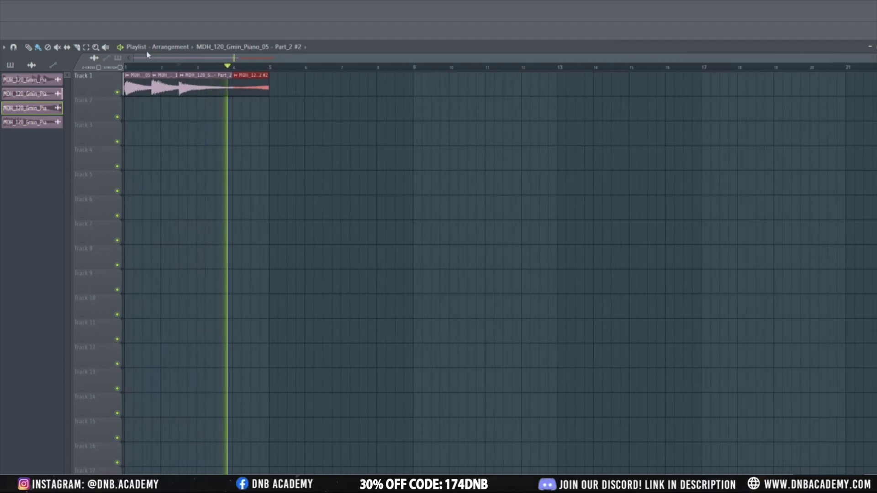
Select the four Track 1 slices from bar 1 to bar 5 and duplicate them directly after, at bar 5.
click(85, 47)
drag(264, 72, 89, 72)
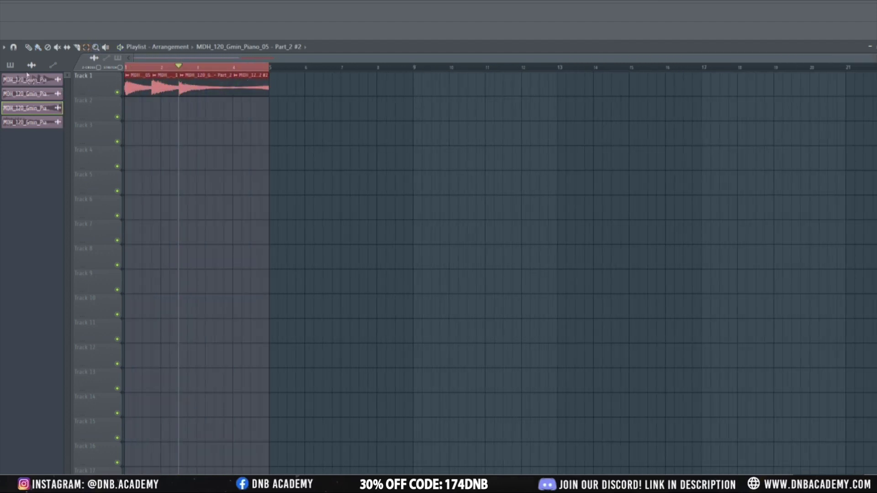
key(ctrl+b)
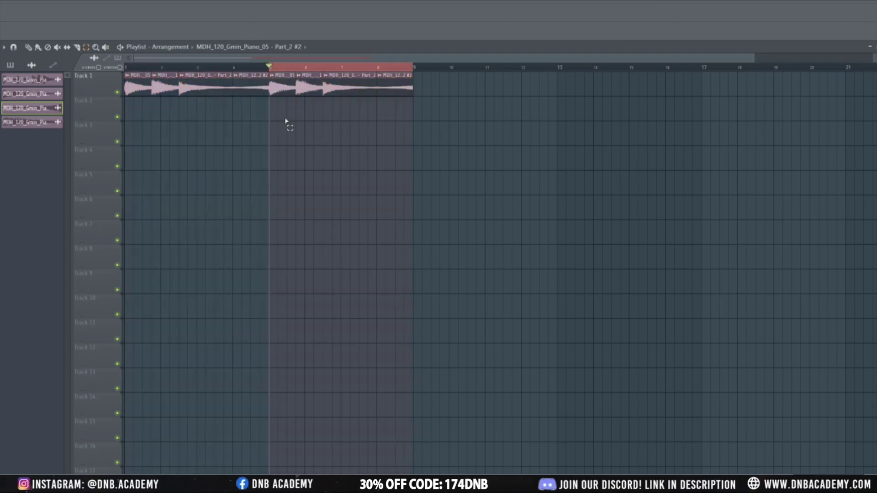
Swap the first two slices of the duplicated pattern so Part_1 starts at bar 5, and play the pattern.
click(39, 48)
drag(315, 86, 306, 112)
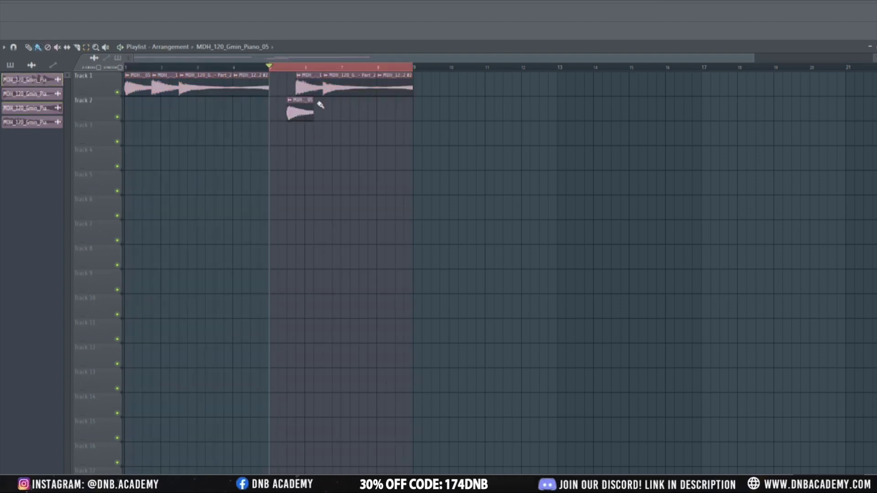
key(ctrl+z)
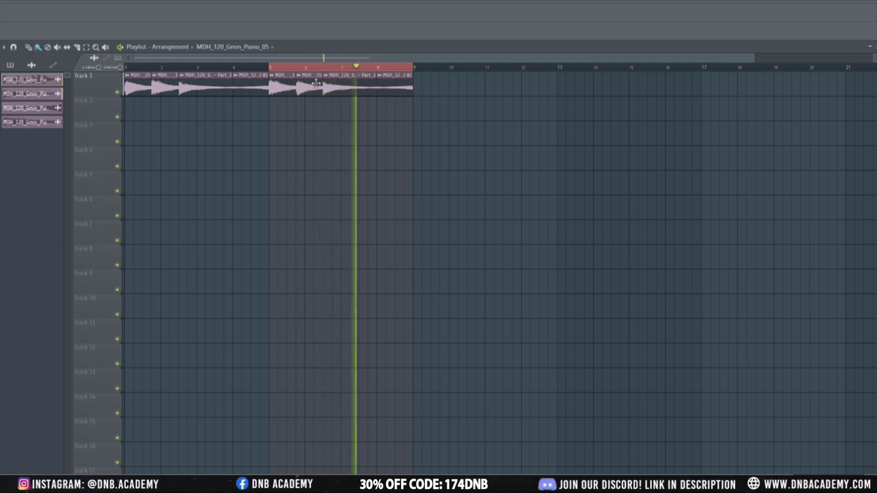
key(space)
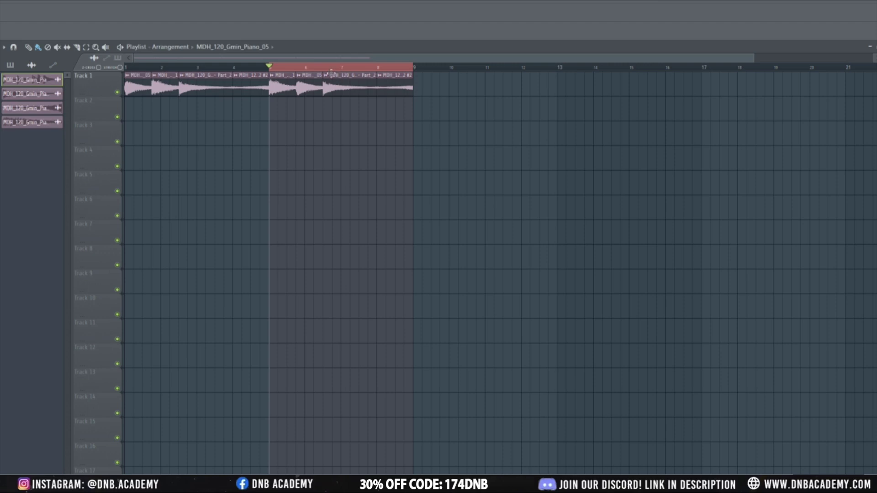
key(space)
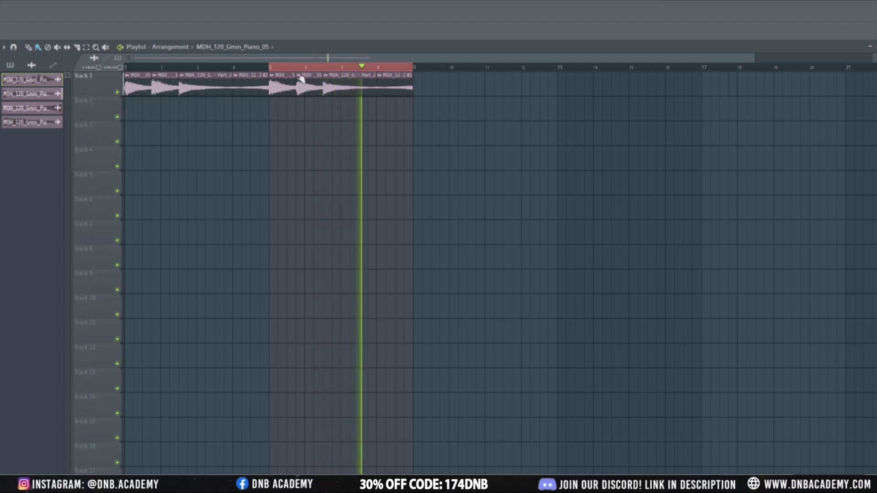
key(space)
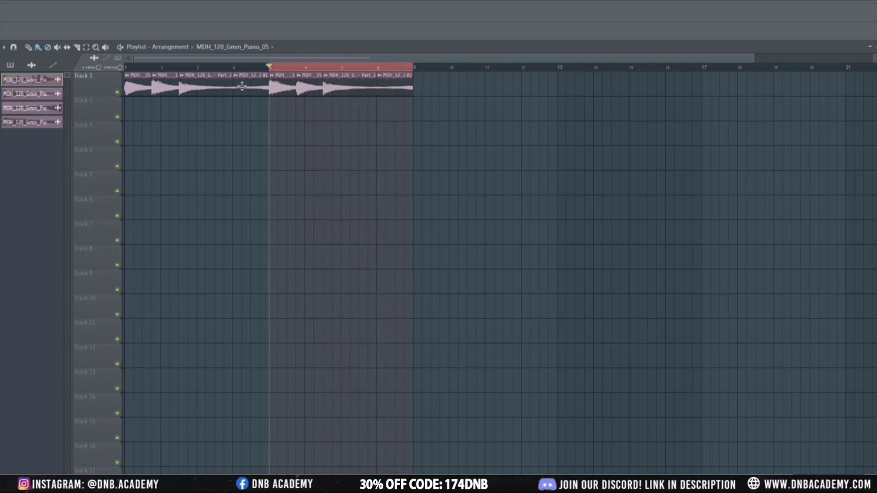
Swap the Piano_05 and Part_2 slices in the first pattern so Part_2 starts at bar 1, and play it.
click(126, 68)
drag(196, 91, 142, 116)
key(space)
drag(137, 86, 197, 87)
key(space)
drag(159, 108, 137, 86)
Extend the first pattern's Piano_05 slice to bar 4 and delete the reversed slice after it.
drag(205, 87, 232, 87)
right_click(242, 87)
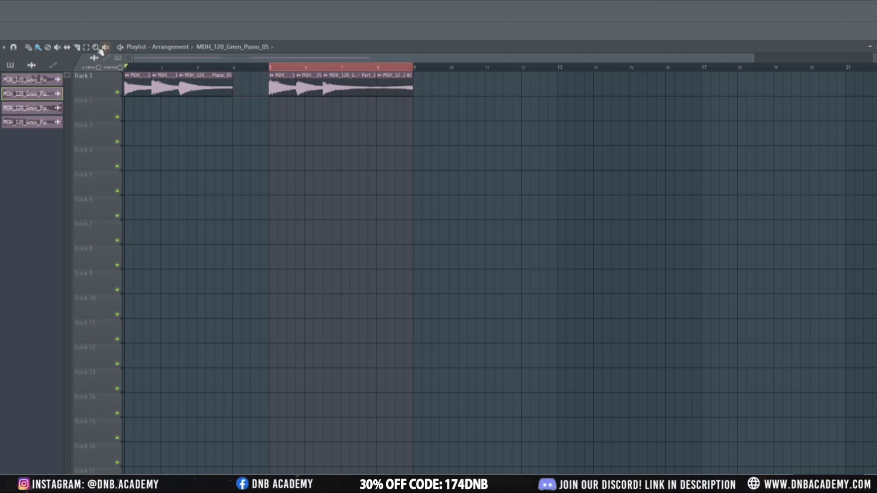
Move the three-slice first pattern behind the second one at bar 9, and shift all slices to start at bar 1.
drag(249, 120, 121, 71)
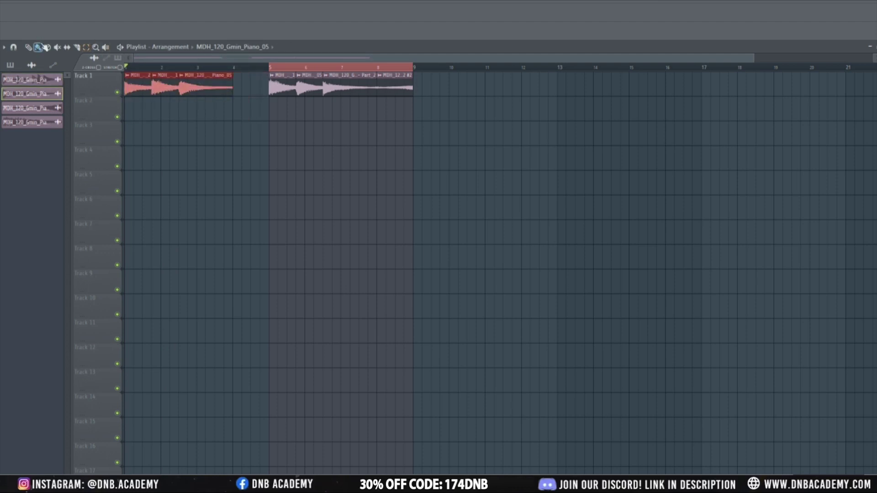
drag(190, 85, 478, 76)
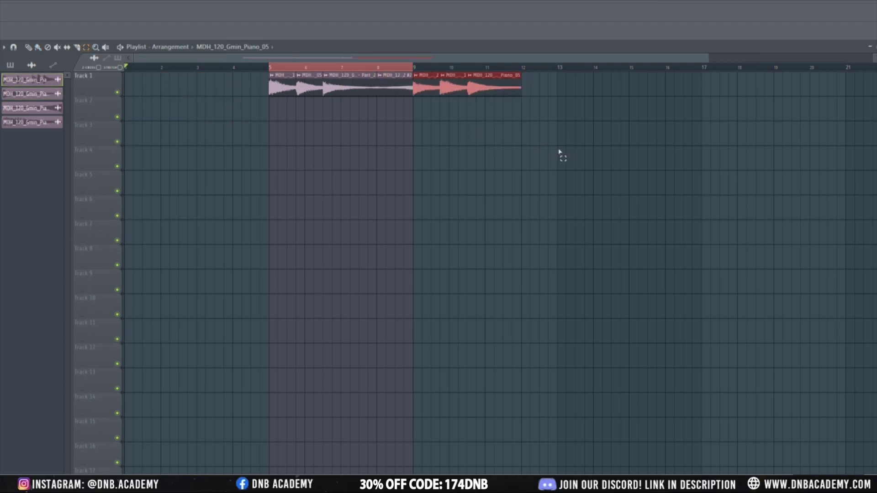
drag(562, 172, 124, 71)
drag(333, 86, 188, 86)
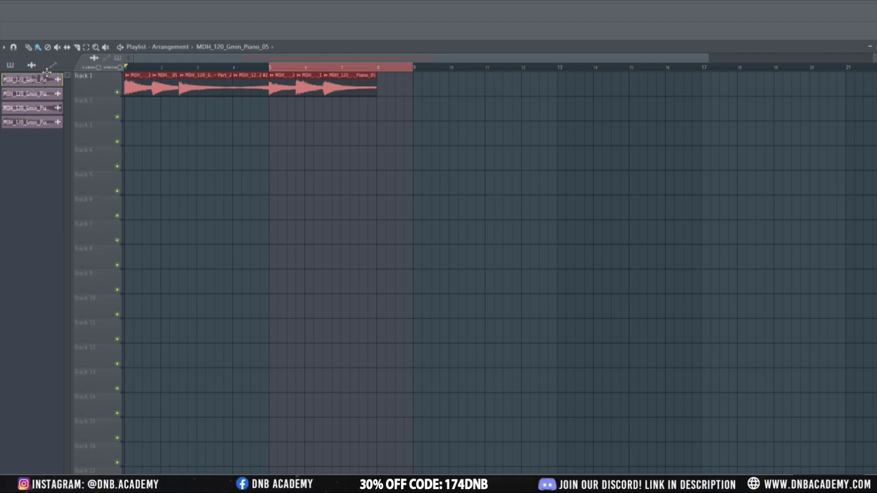
Clear the time selection and play the seven-slice piano pattern on Track 1.
ctrl+click(136, 68)
key(space)
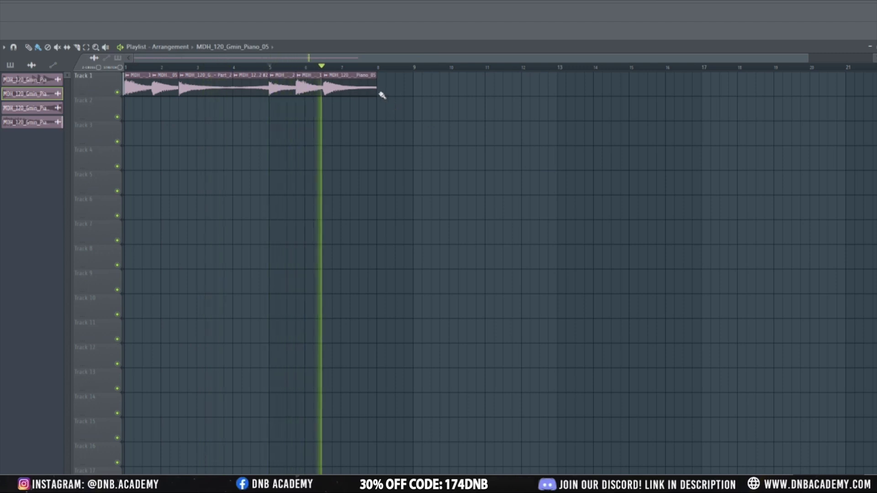
mouse_move(377, 94)
mouse_down()
mouse_move(408, 96)
mouse_move(378, 95)
mouse_up()
key(space)
Place a copy of the last Piano_05 slice on Track 2, made unique and starting at bar 8.
click(345, 91)
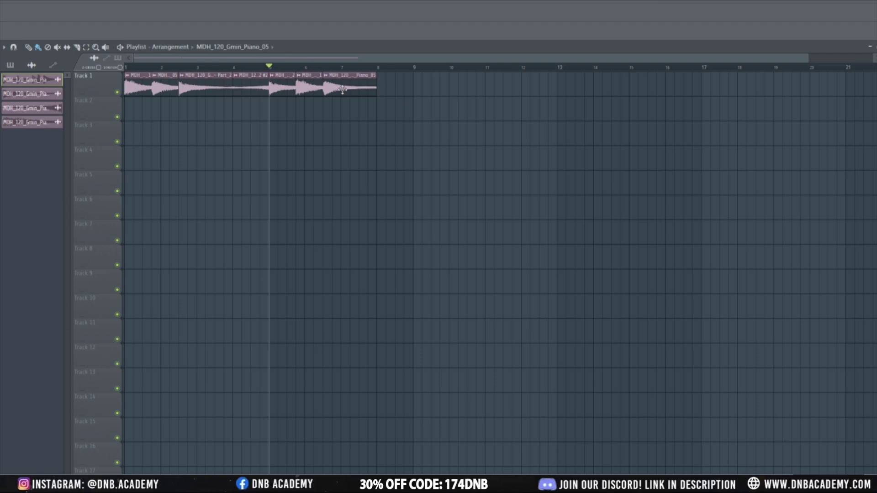
click(323, 109)
click(327, 101)
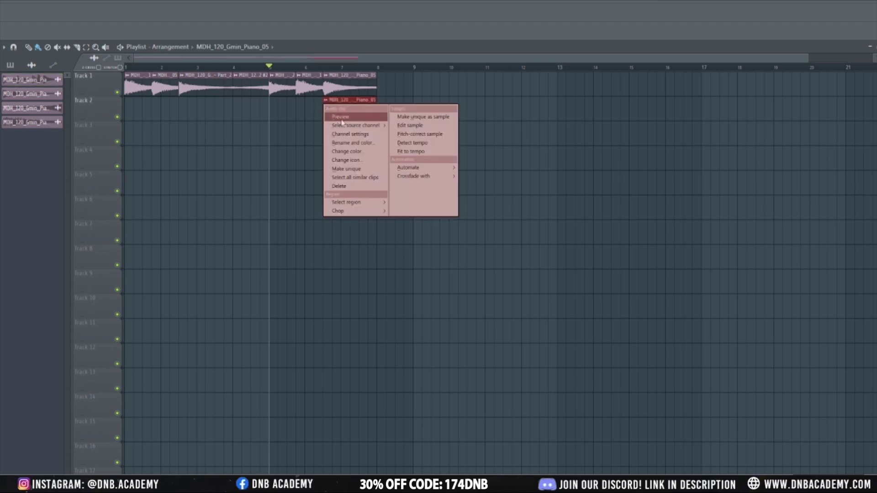
click(348, 169)
drag(354, 107, 403, 106)
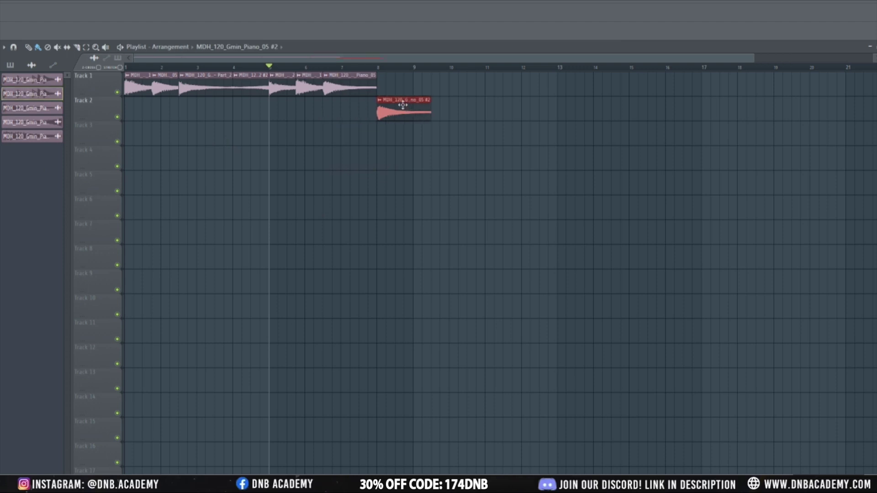
Reverse the unique Piano_05 copy on Track 2 and audition it.
double_click(403, 108)
click(295, 301)
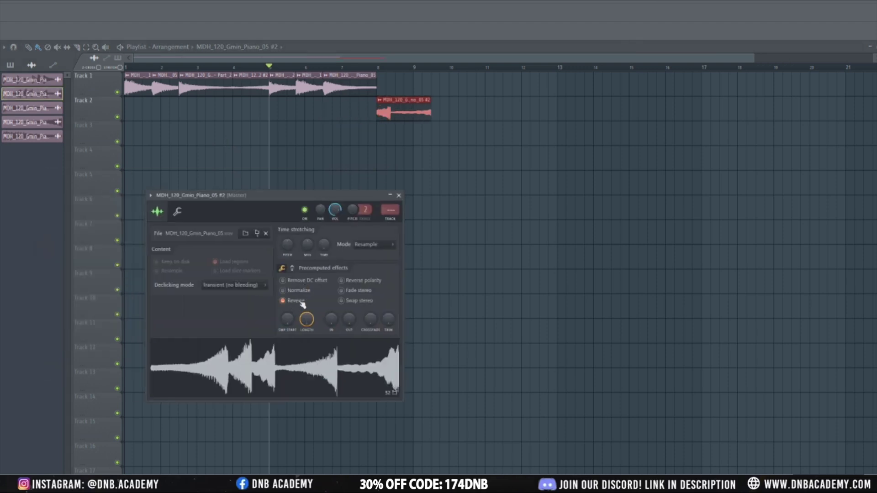
drag(408, 118, 390, 114)
drag(482, 114, 422, 115)
key(space)
Move the reversed Piano_05 copy to Track 1 at bar 8 with its full waveform exposed, and play it.
drag(360, 118, 157, 107)
key(space)
key(space)
key(space)
key(space)
drag(278, 99, 440, 74)
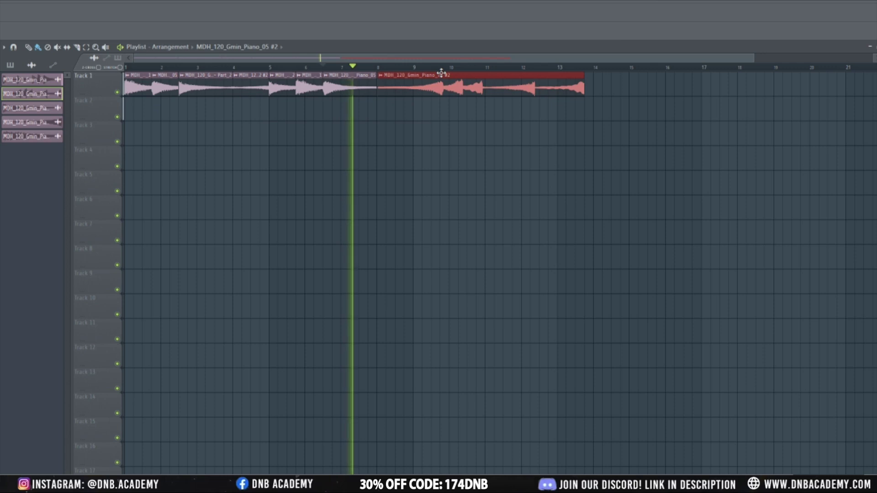
key(space)
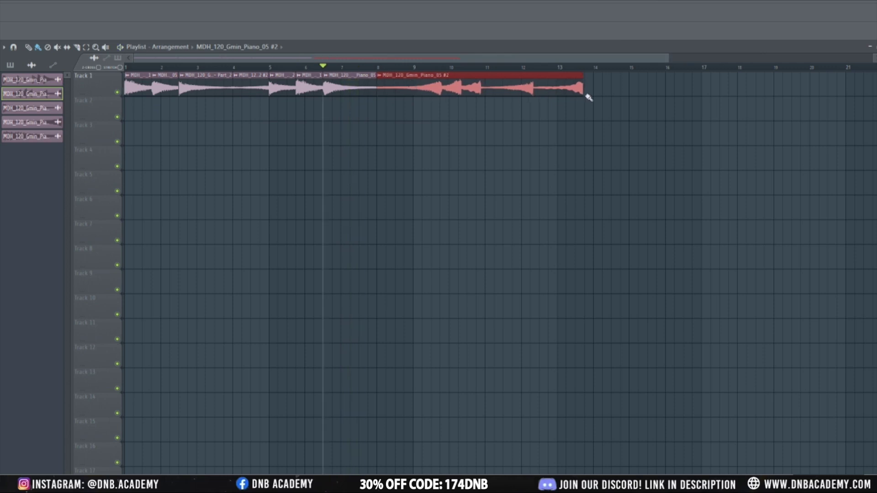
Trim the reversed slice to end at bar 9, play the ending, and open the slice's channel settings.
drag(580, 92, 452, 98)
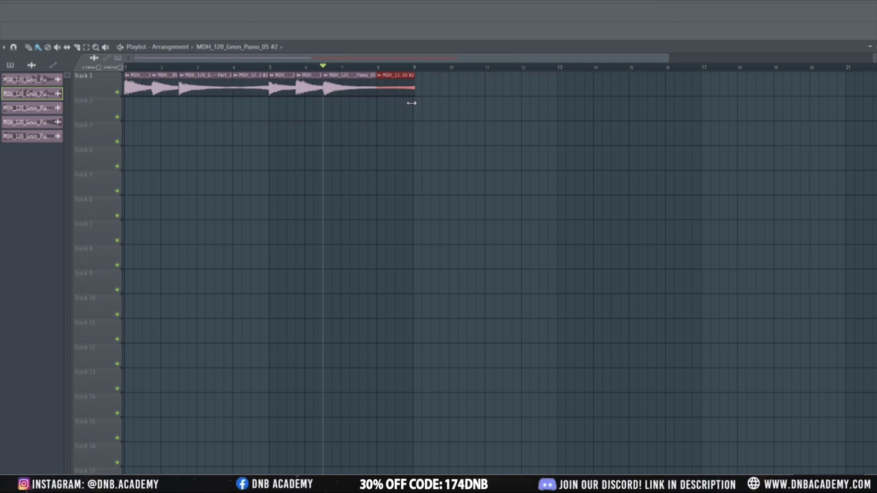
key(space)
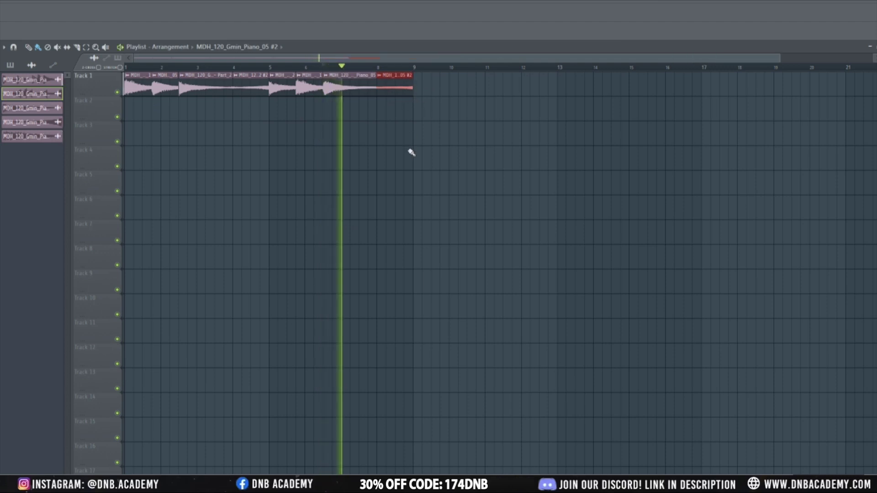
ctrl+scroll(412, 171, up, 5)
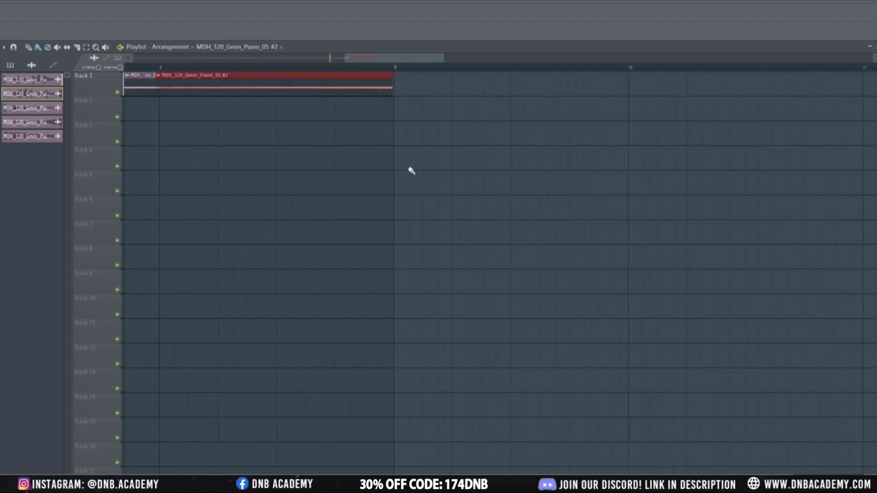
double_click(384, 93)
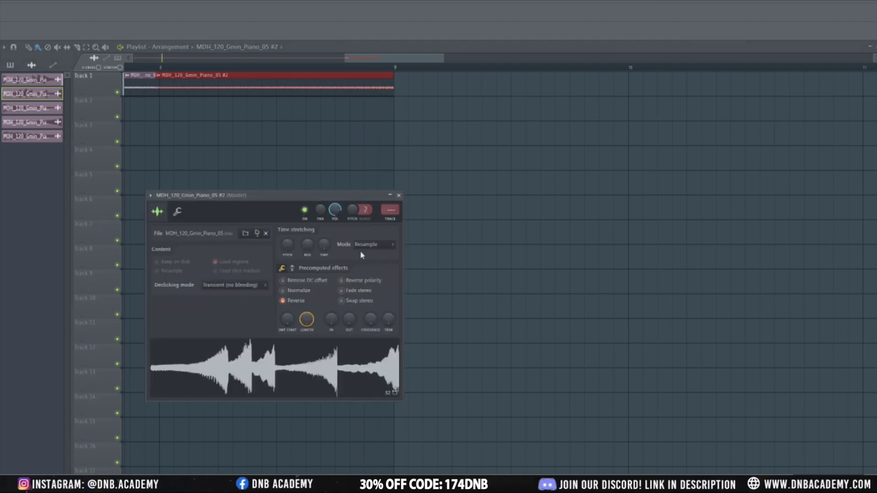
Play the eight-bar pattern from the start and from several later slices.
drag(344, 62, 135, 59)
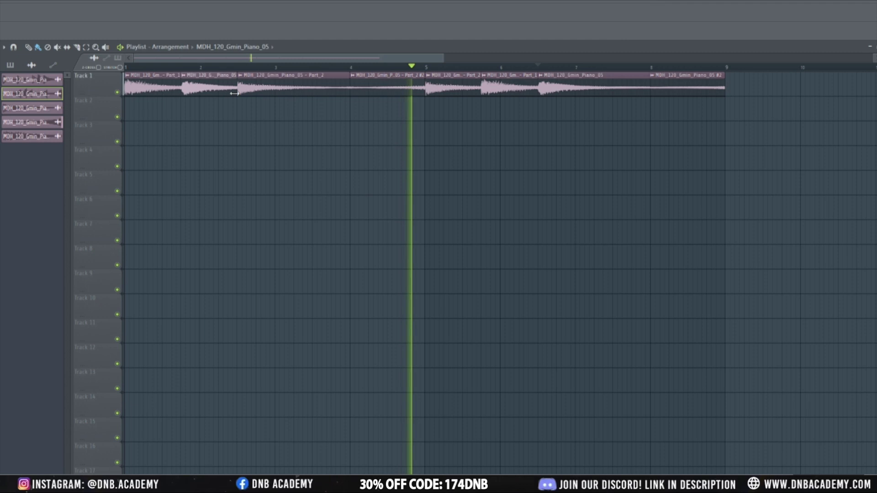
ctrl+scroll(449, 167, down, 2)
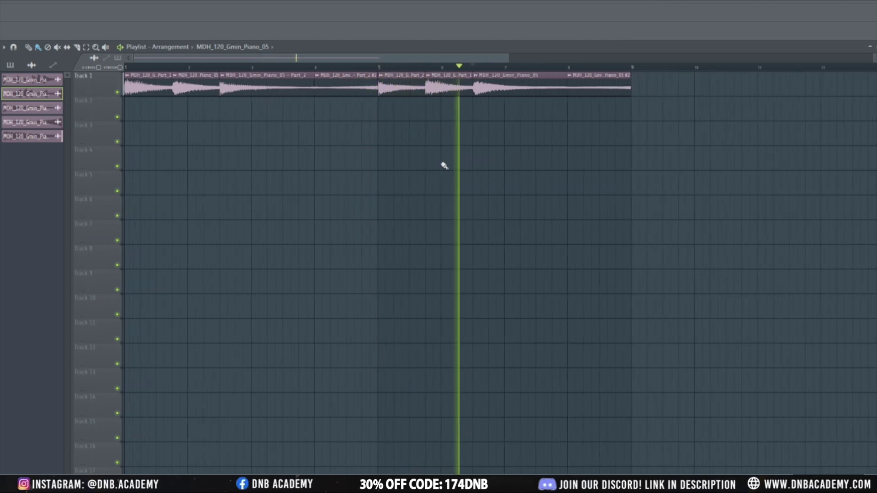
ctrl+scroll(447, 167, down, 2)
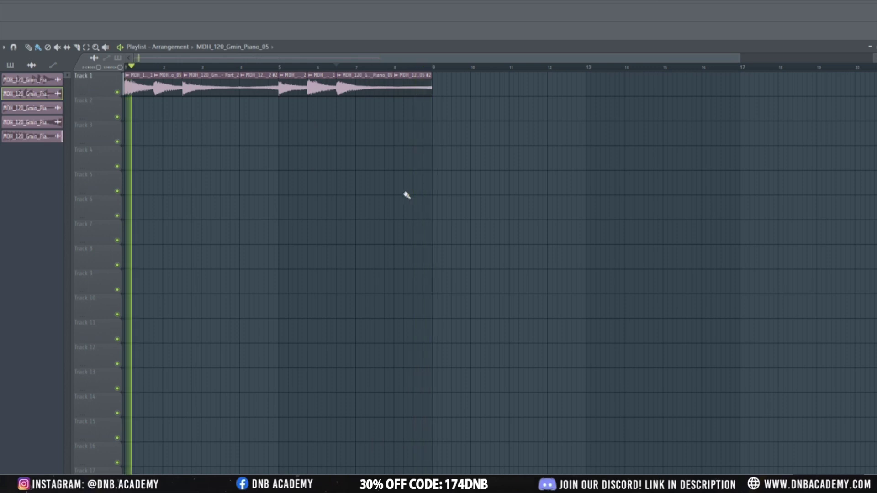
click(336, 67)
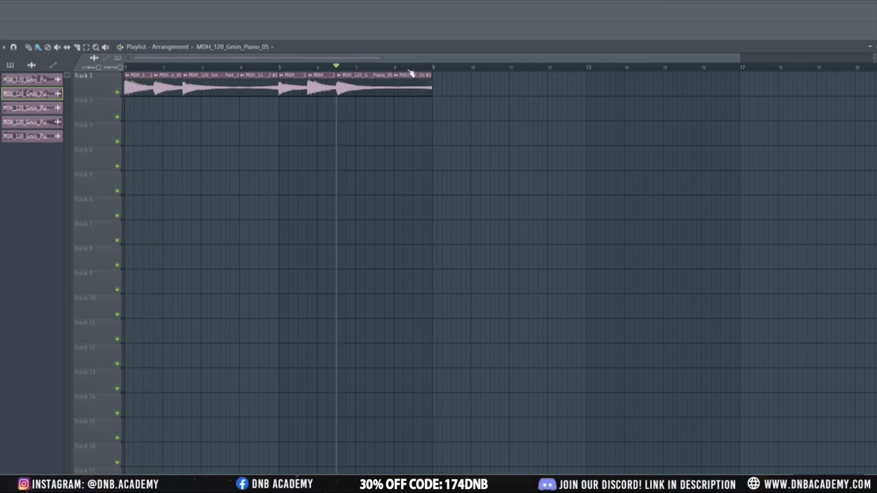
click(130, 67)
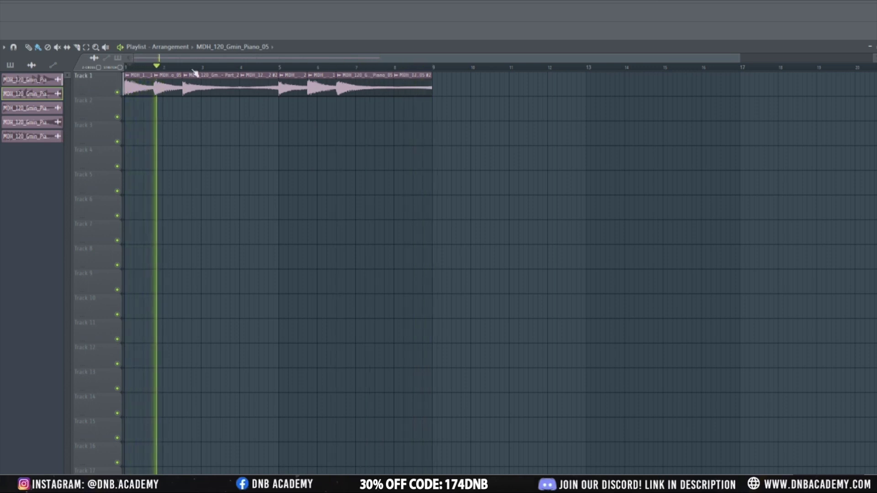
click(283, 70)
click(341, 69)
Swap the first two slices so Piano_05 starts at bar 1 and Part_1 follows it.
key(space)
click(188, 114)
drag(188, 112, 129, 112)
right_click(133, 85)
key(space)
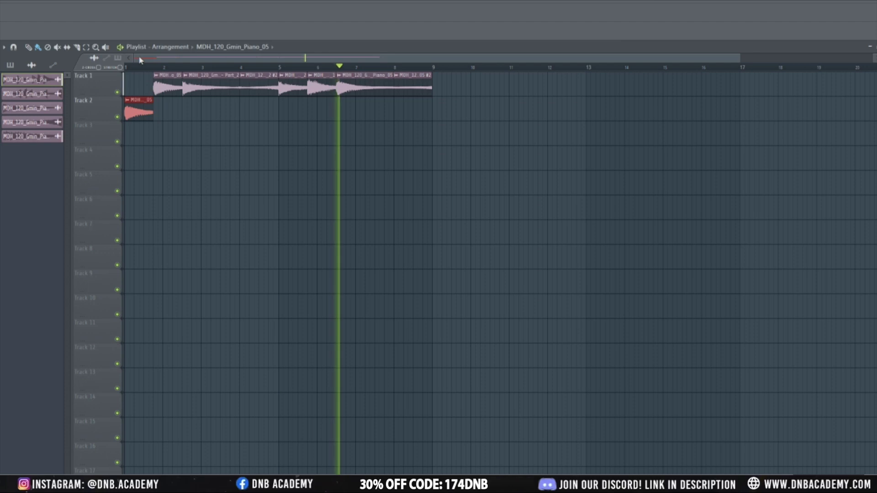
drag(146, 109, 146, 85)
right_click(168, 85)
click(283, 80)
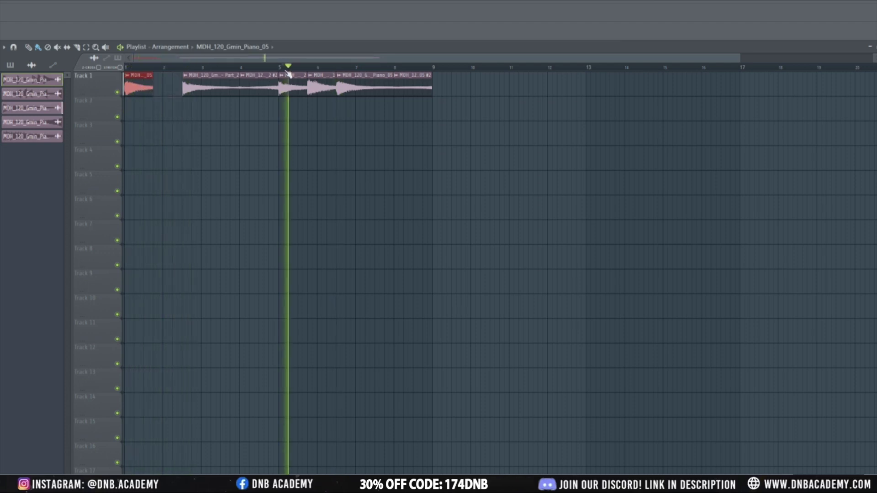
click(168, 107)
drag(167, 106, 165, 81)
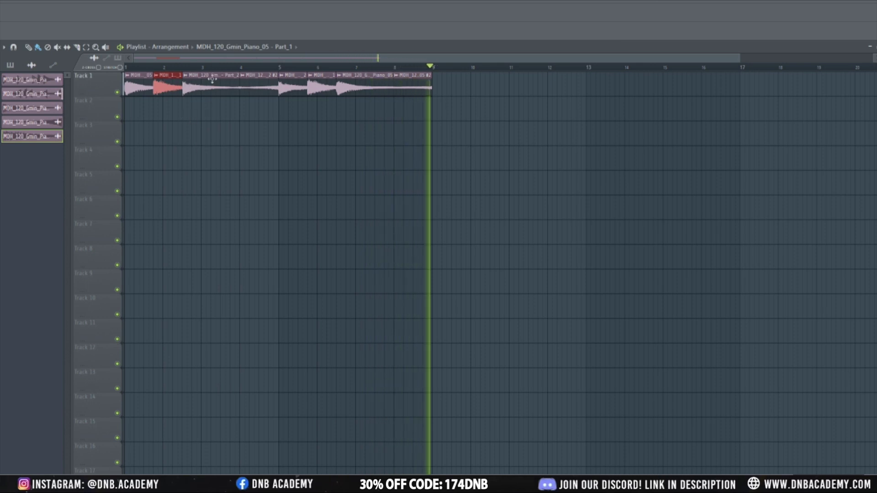
Play through the rearranged eight-bar pattern and examine its slices.
scroll(207, 104, up, 2)
scroll(207, 105, up, 2)
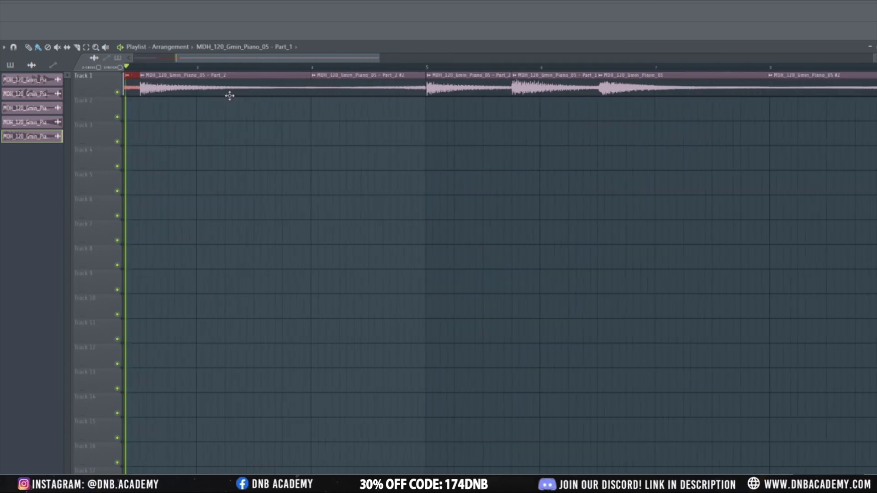
scroll(225, 94, down, 4)
scroll(172, 104, up, 2)
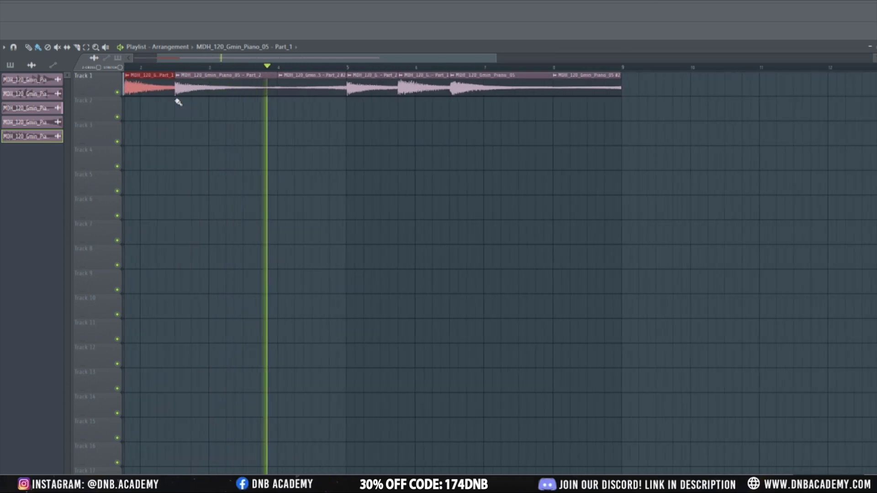
scroll(191, 97, down, 2)
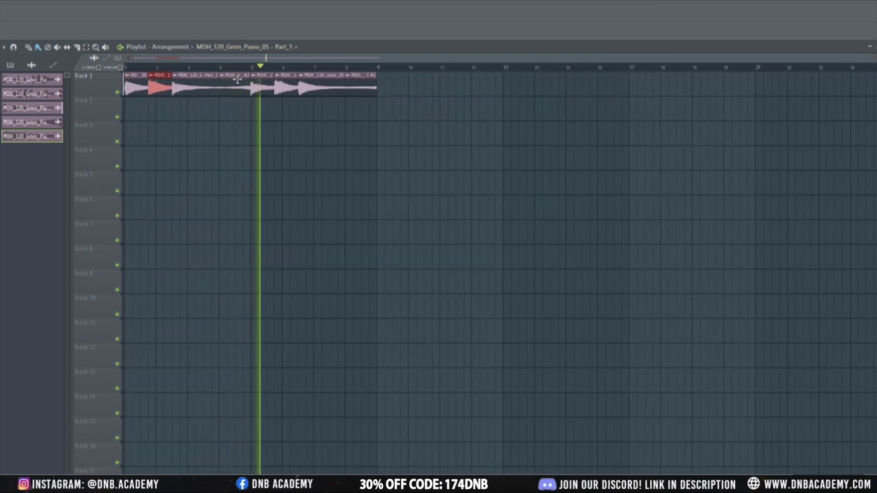
scroll(270, 103, up, 3)
scroll(266, 83, down, 3)
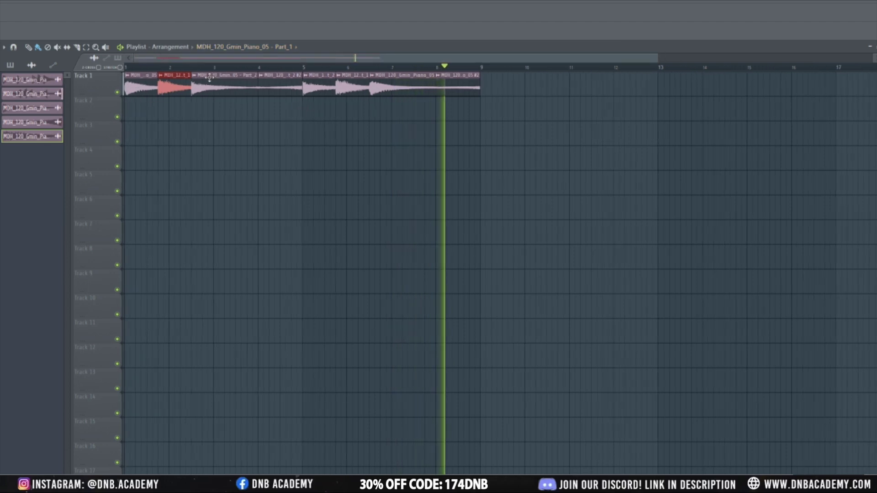
key(space)
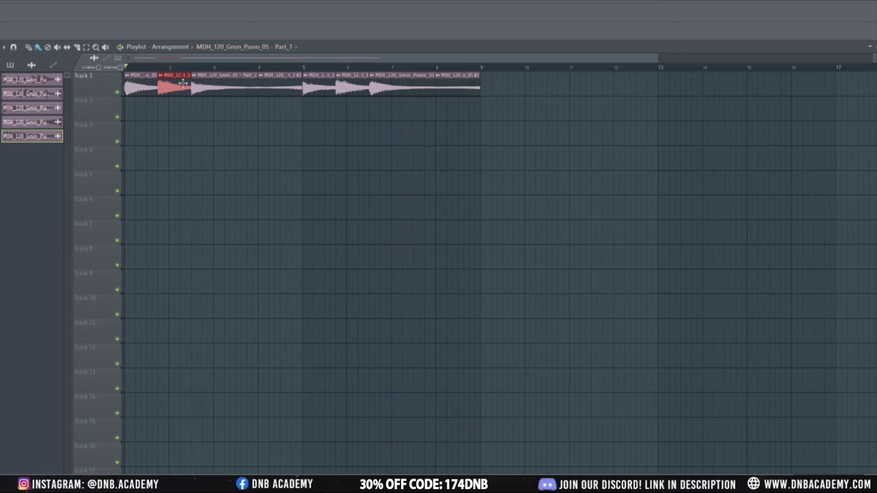
Route the Piano_05, Part_1 and Part_2 slice channels to mixer track 1.
double_click(214, 89)
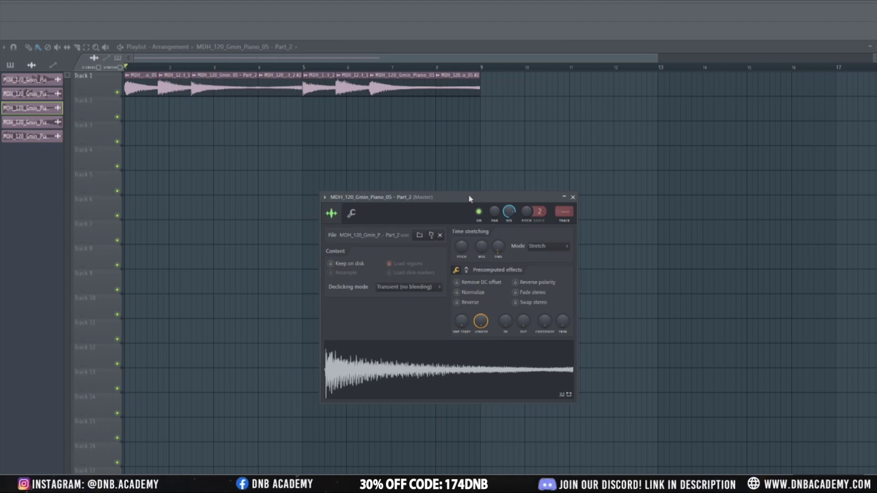
click(137, 81)
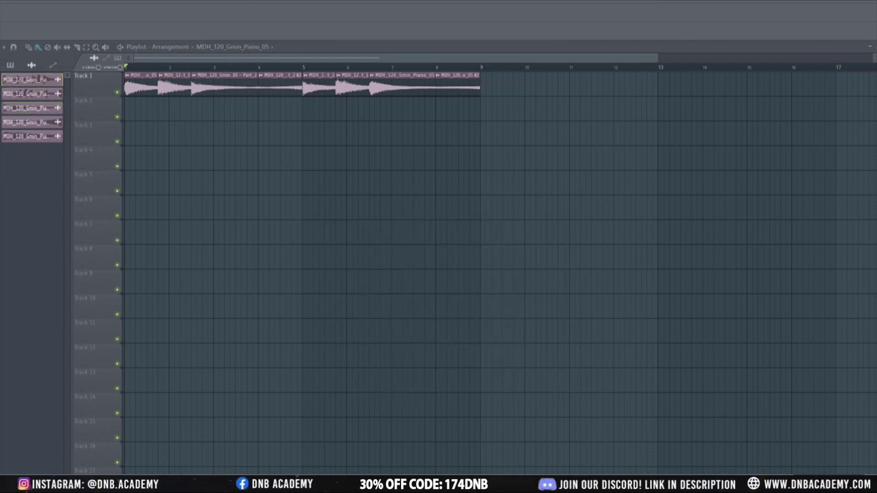
click(39, 80)
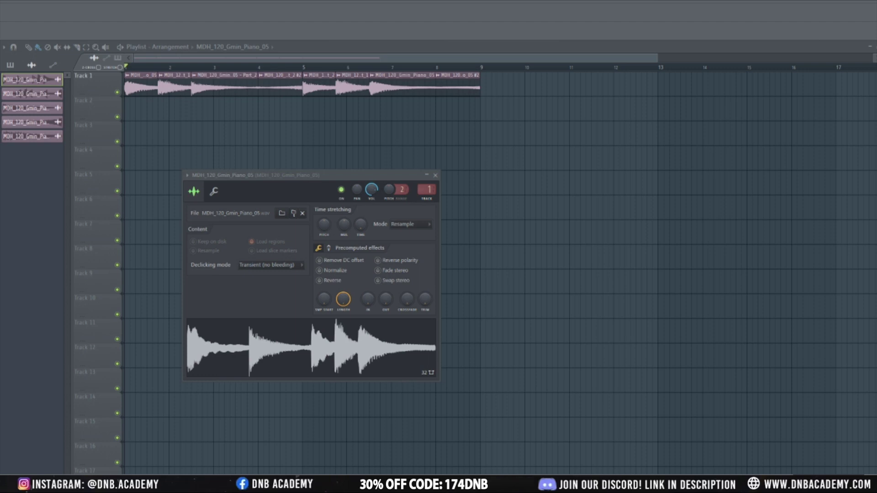
click(182, 84)
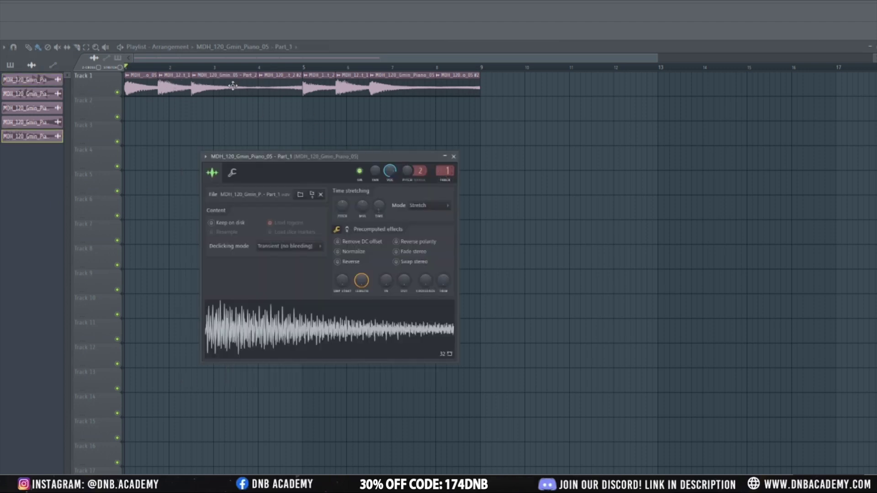
click(262, 87)
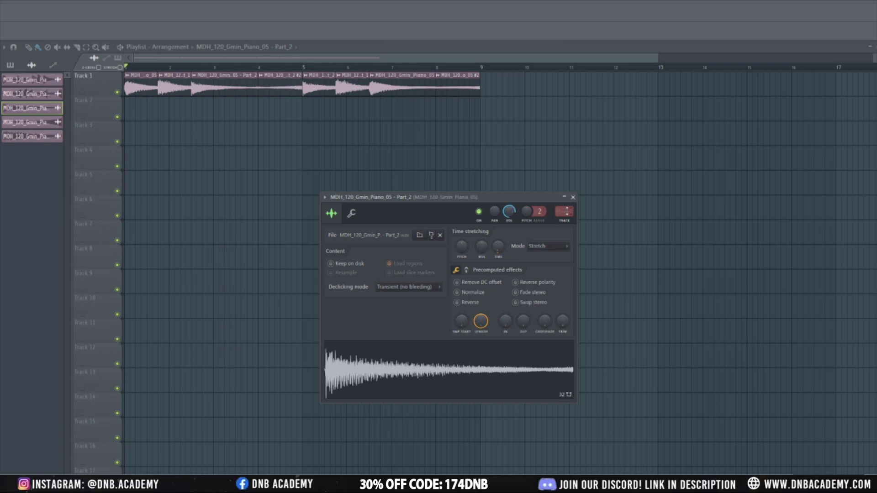
click(287, 82)
click(320, 87)
click(355, 86)
click(413, 89)
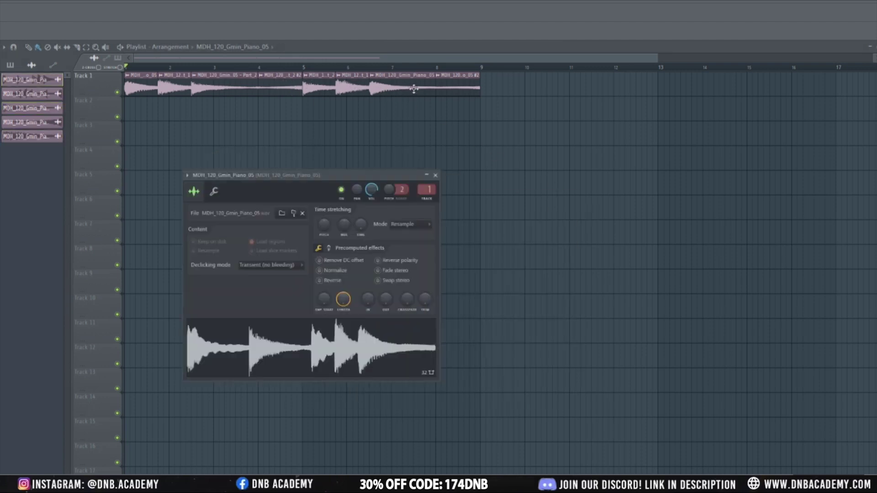
click(437, 175)
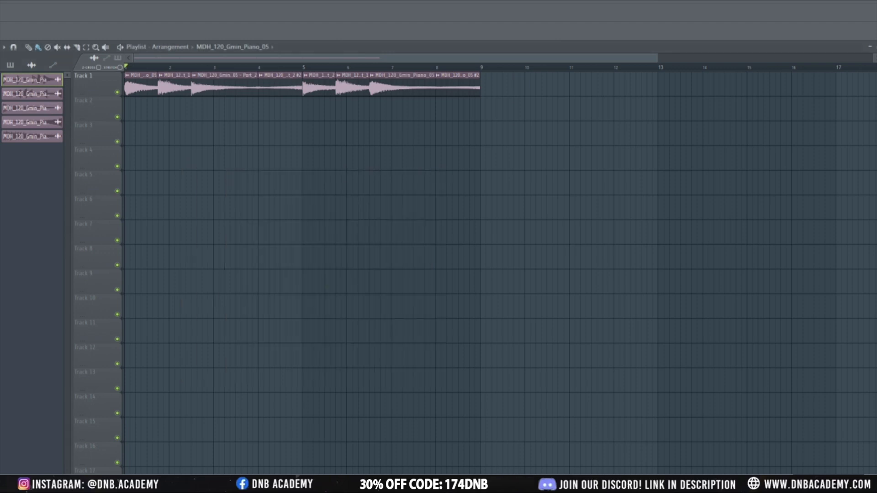
key(Page_Down)
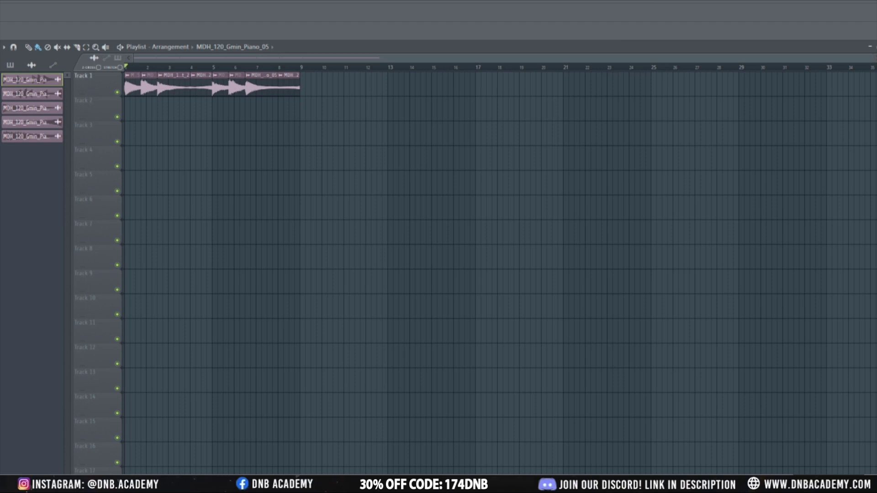
key(super)
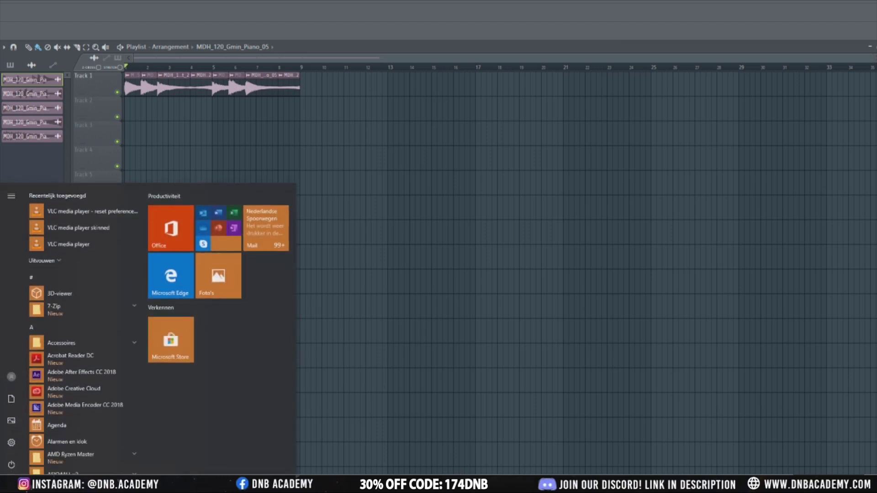
key(Escape)
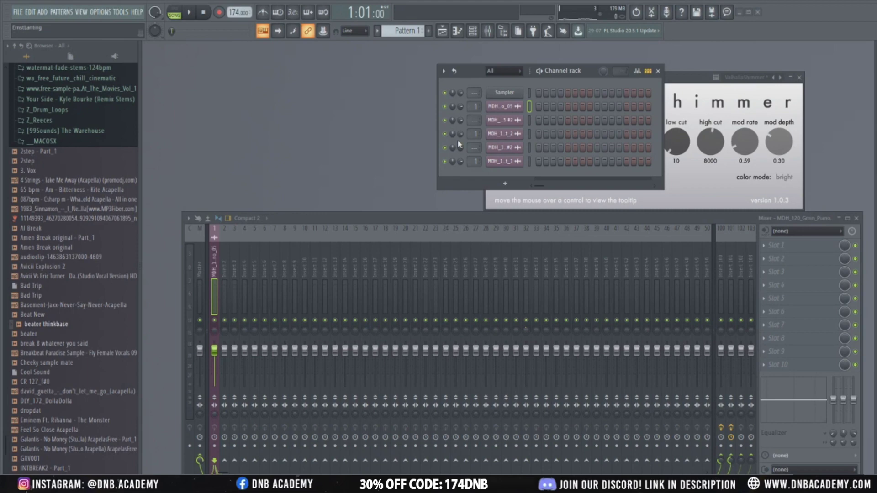
Browse the sample library's folders for the numbered DNB_BREAK drum loops and look through the list.
scroll(59, 205, up, 20)
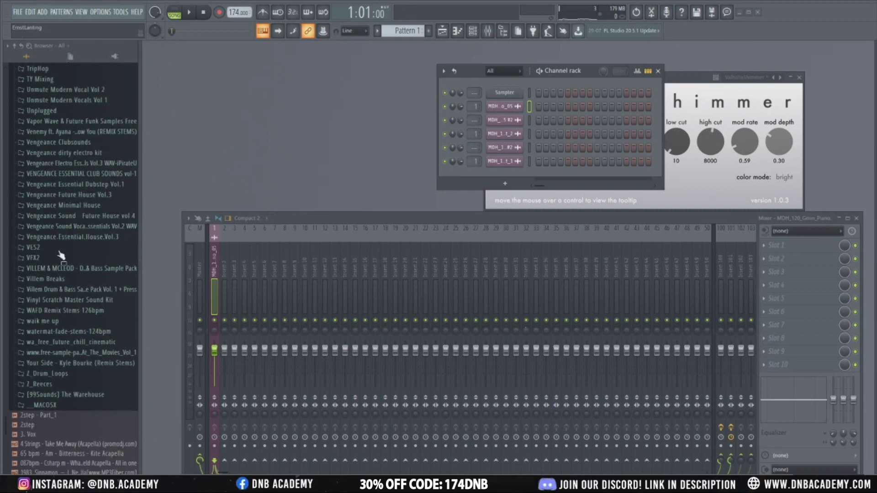
click(61, 257)
scroll(69, 297, up, 10)
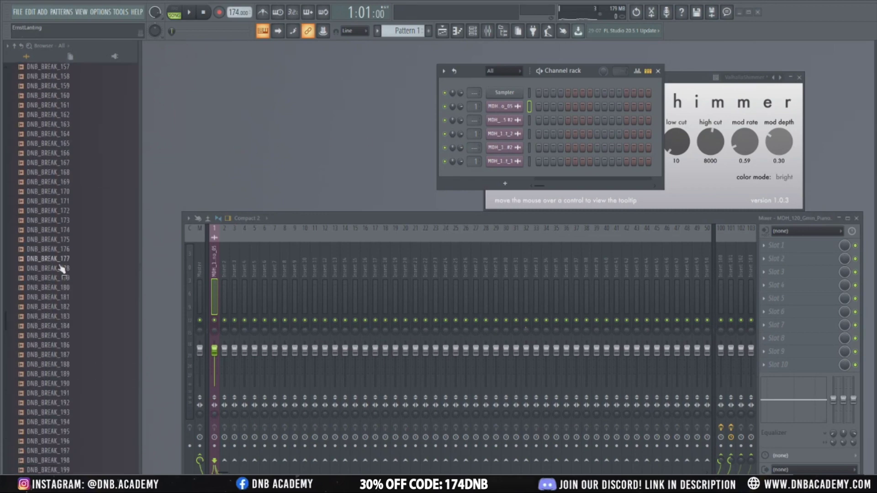
scroll(84, 340, down, 15)
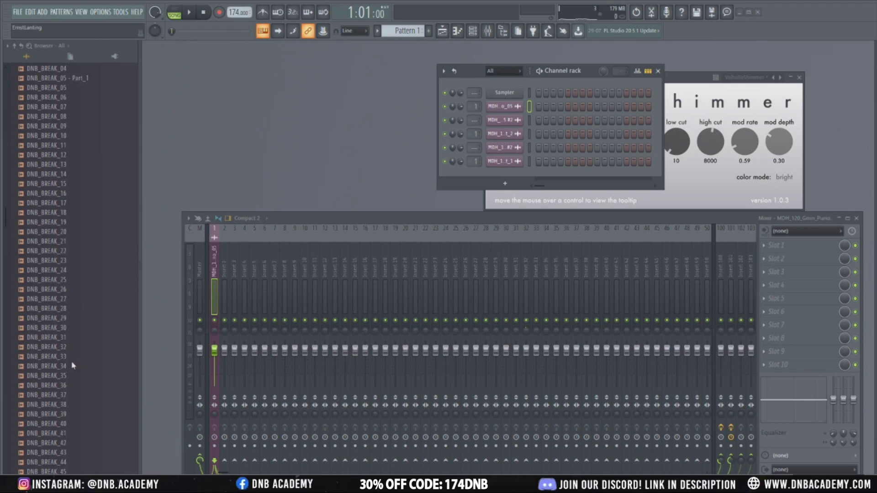
scroll(72, 357, up, 2)
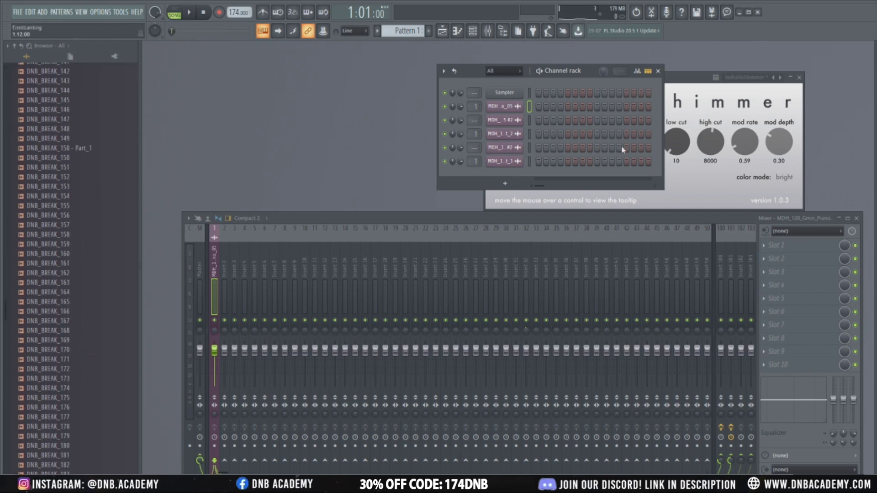
scroll(86, 270, up, 4)
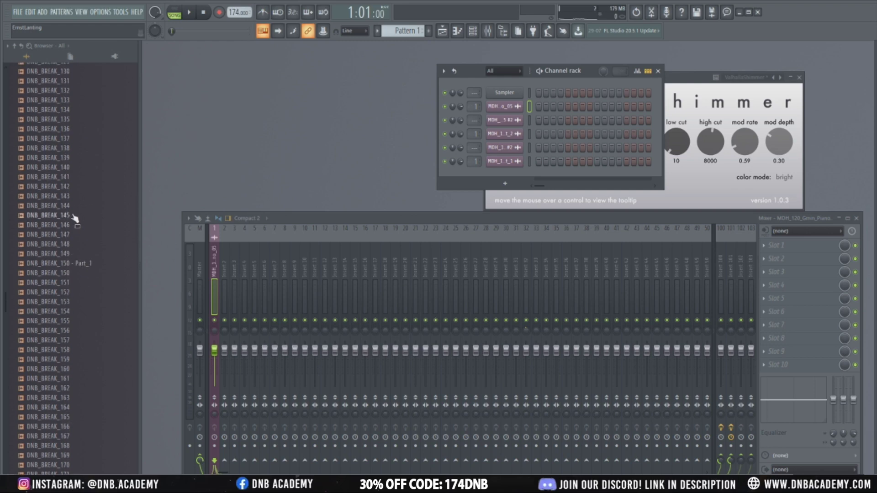
scroll(104, 274, up, 18)
scroll(69, 283, up, 2)
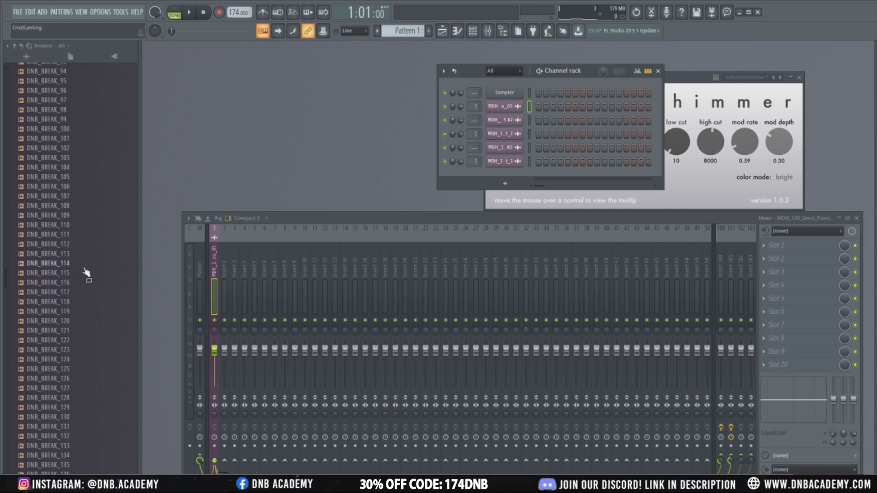
scroll(91, 279, down, 6)
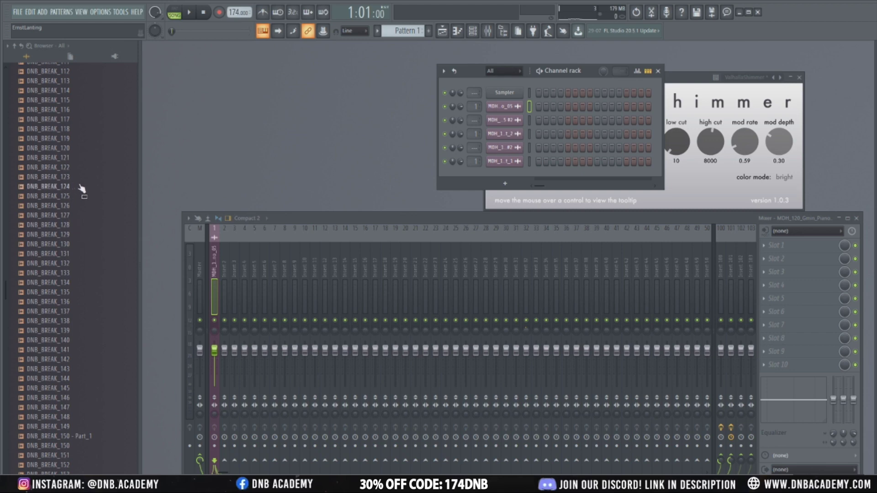
scroll(96, 281, up, 2)
Audition the drum breaks DNB_BREAK_125, DNB_BREAK_112 and DNB_BREAK_113, and replay DNB_BREAK_112.
click(97, 245)
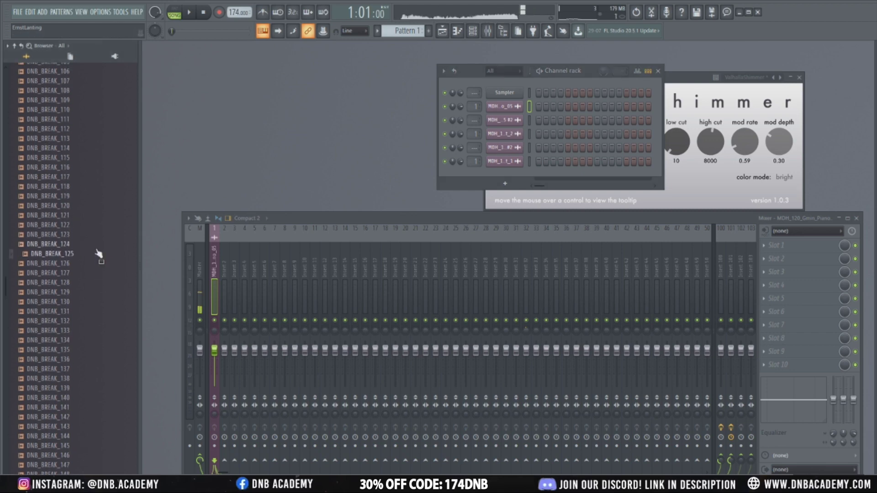
scroll(80, 205, up, 4)
click(77, 244)
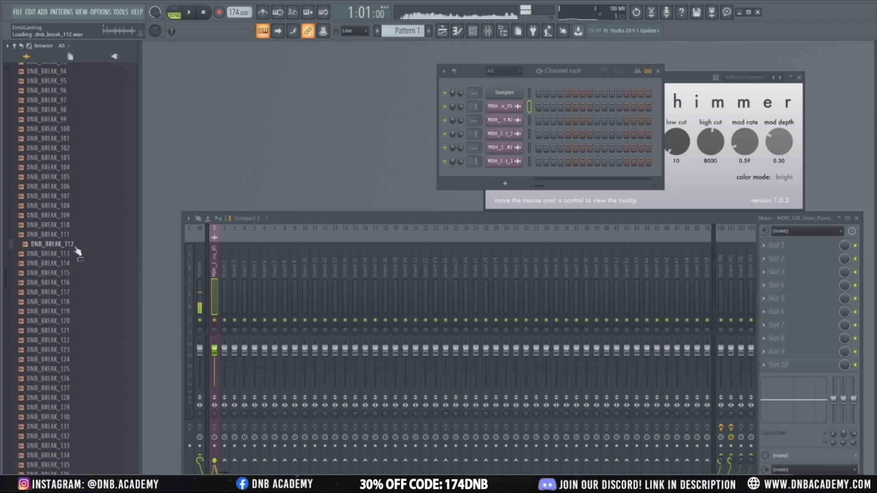
click(81, 255)
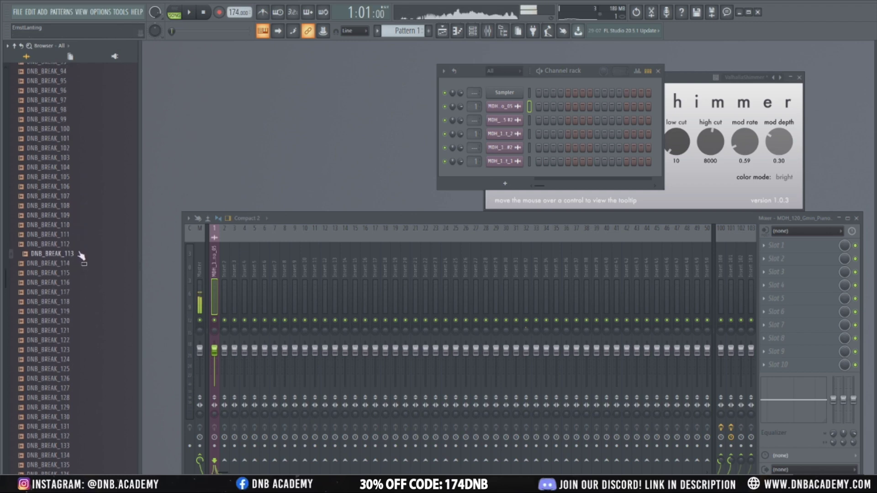
click(79, 246)
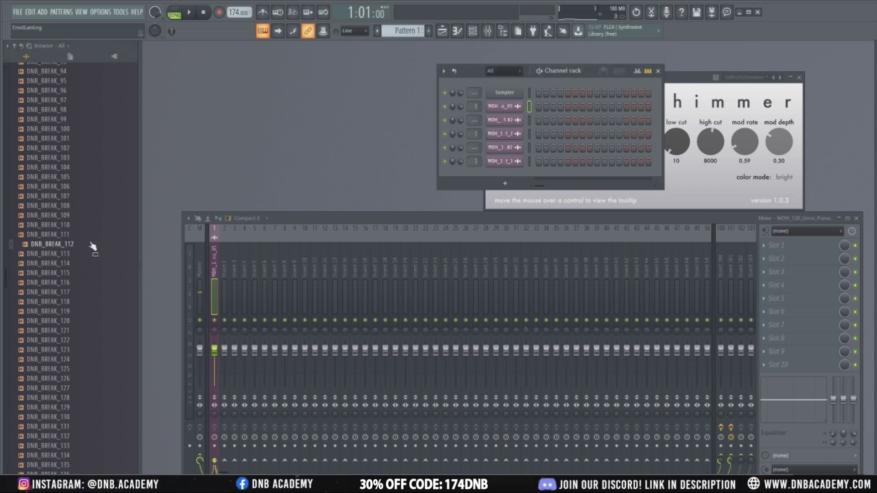
Load DNB_BREAK_112 into a new Slicex channel and auto-slice it at its drum hits.
scroll(50, 283, up, 2)
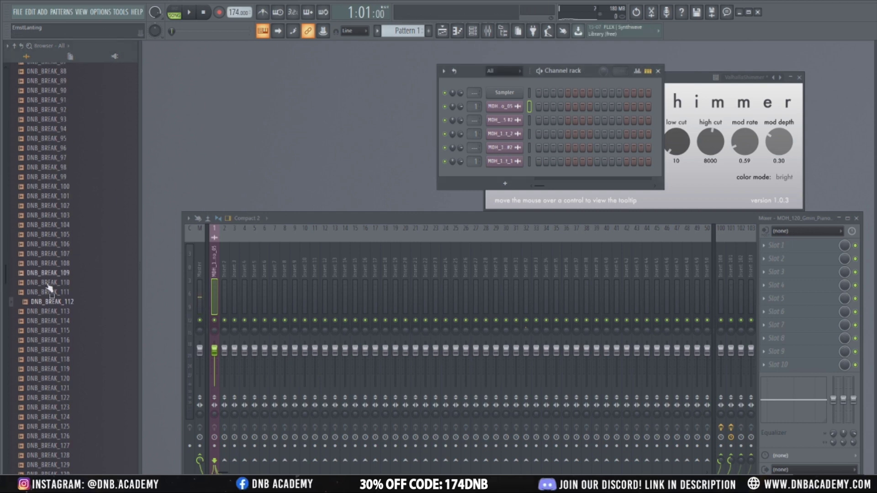
right_click(51, 305)
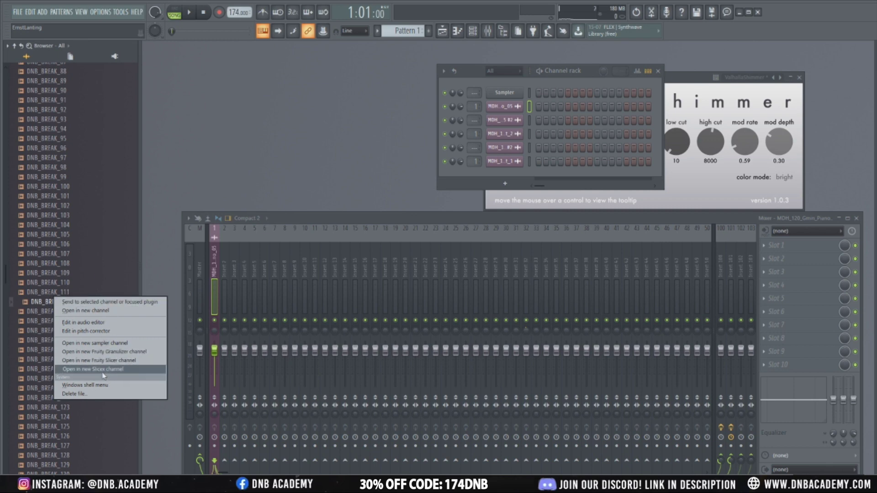
right_click(41, 302)
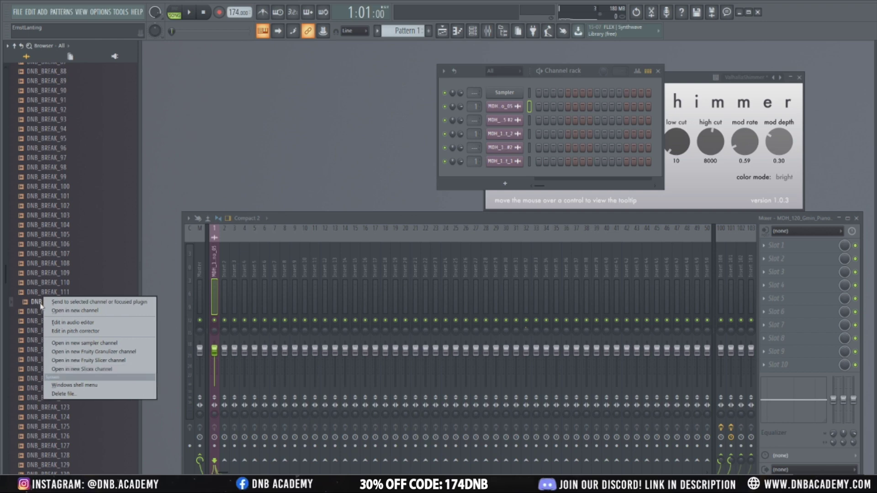
click(103, 371)
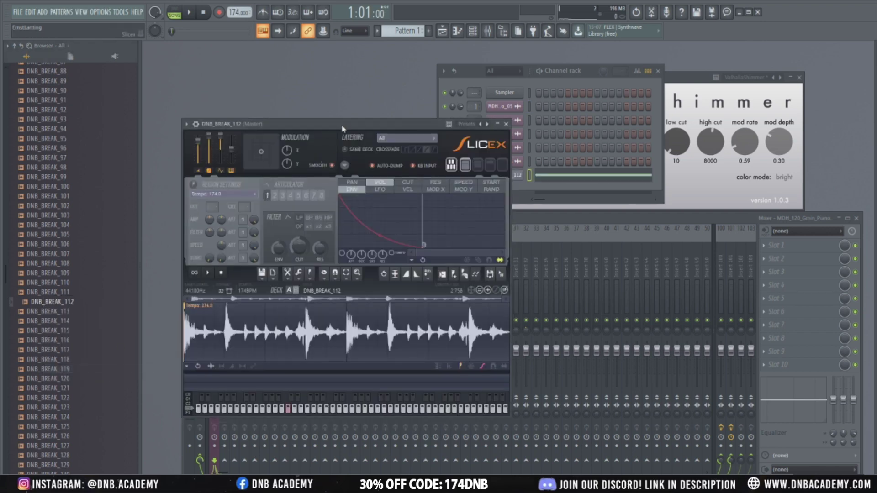
drag(343, 128, 385, 139)
click(508, 288)
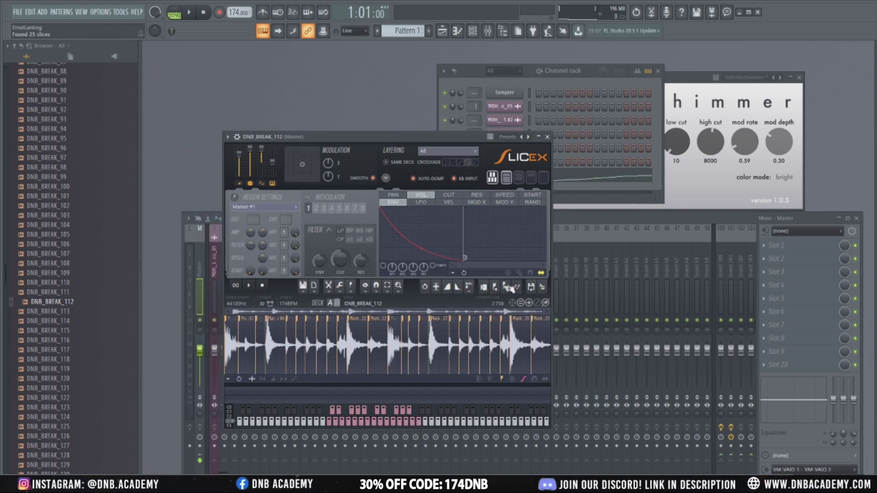
Open the sliced break's notes in the piano roll, placed so that Slicex is partly uncovered.
click(598, 77)
click(593, 173)
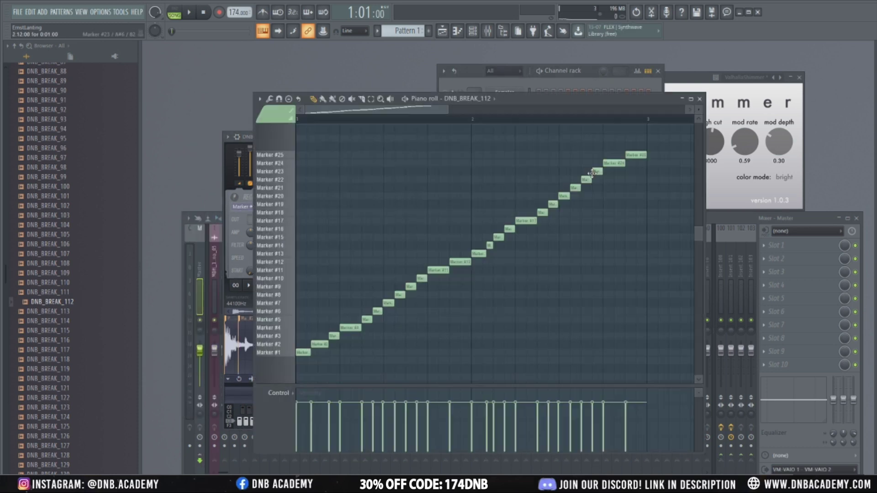
drag(555, 104, 676, 91)
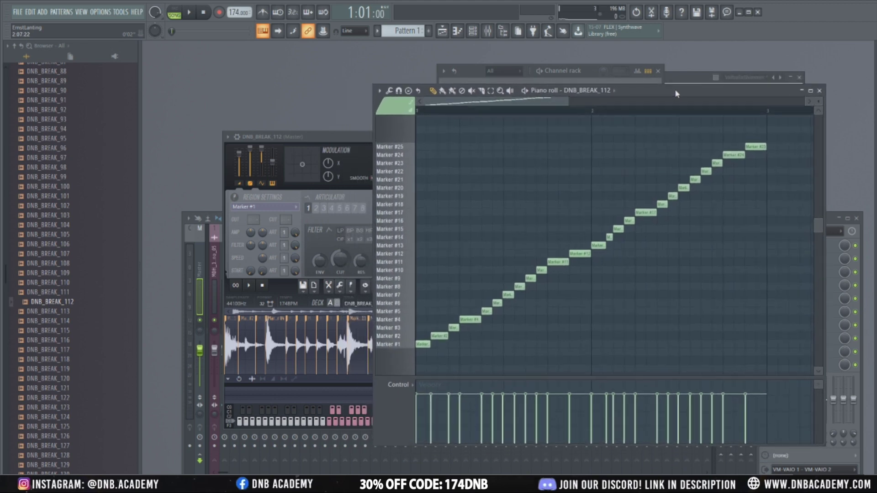
Switch playback to pattern mode and play the sliced DNB_BREAK_112 pattern.
key(space)
click(192, 12)
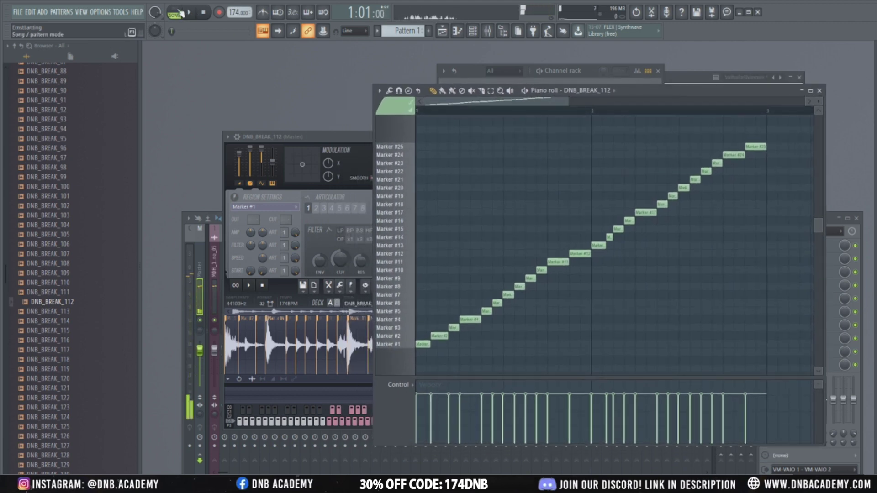
key(space)
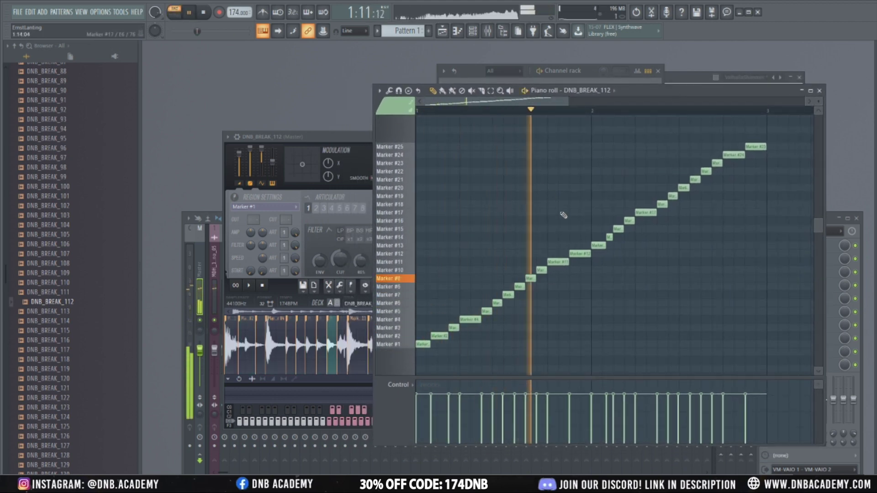
scroll(566, 213, down, 1)
key(space)
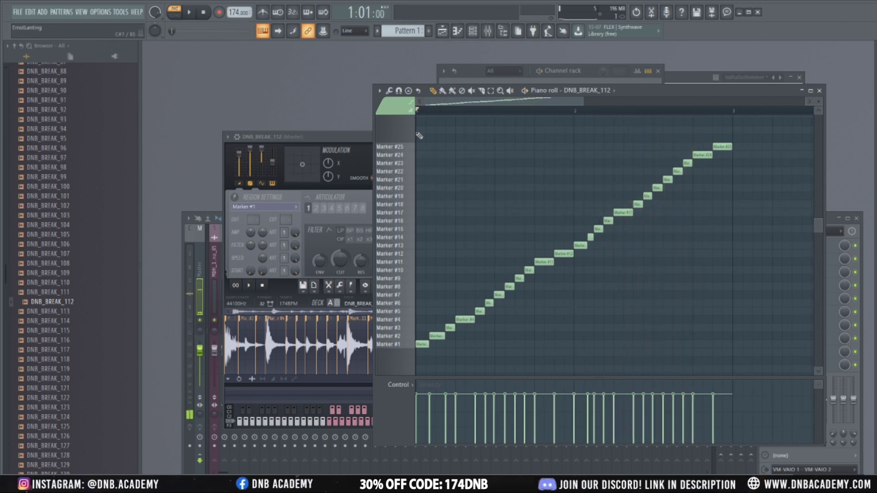
Open the quantizer on the break's notes and preview the 16_MPC1 template during playback.
scroll(556, 229, down, 3)
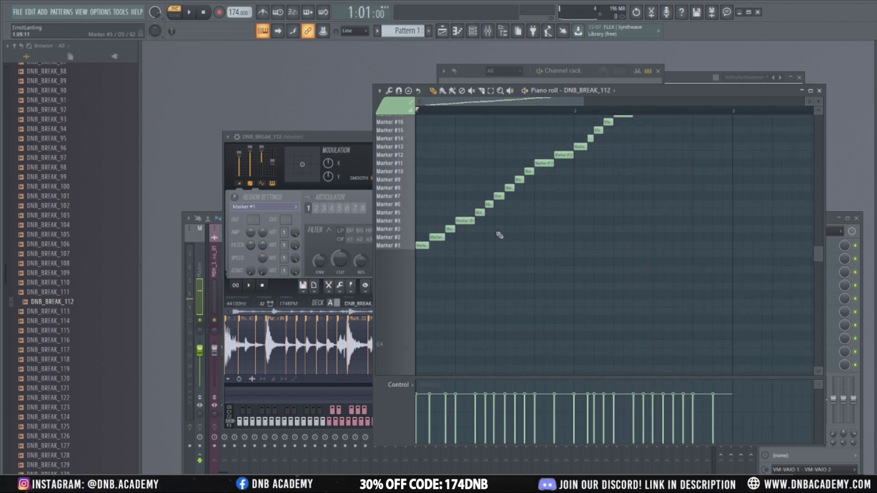
scroll(508, 229, up, 4)
scroll(489, 237, down, 2)
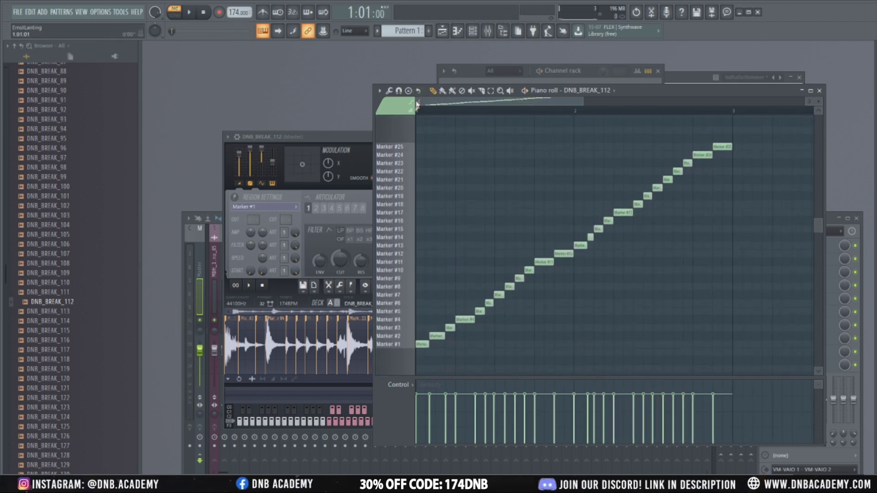
click(402, 93)
click(389, 91)
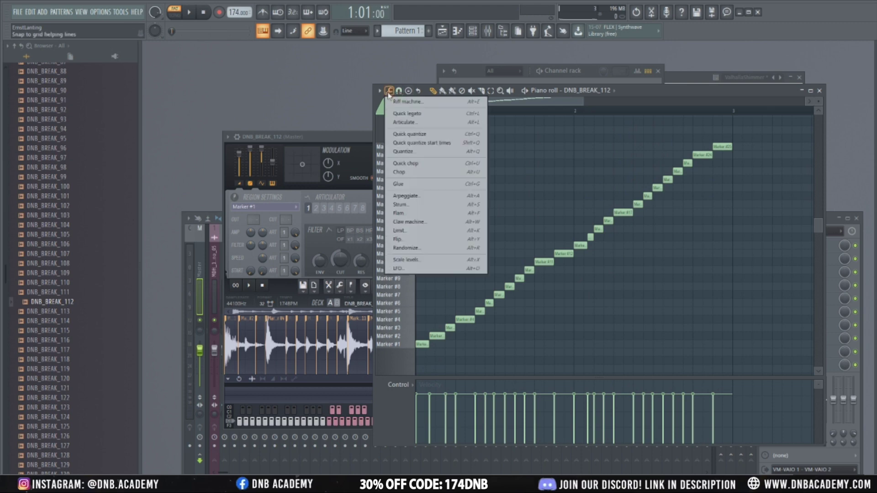
click(411, 152)
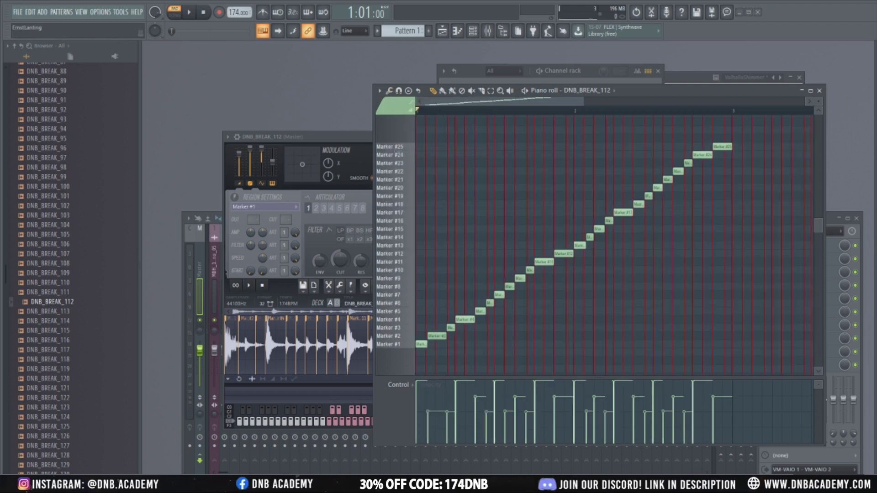
drag(601, 222, 604, 242)
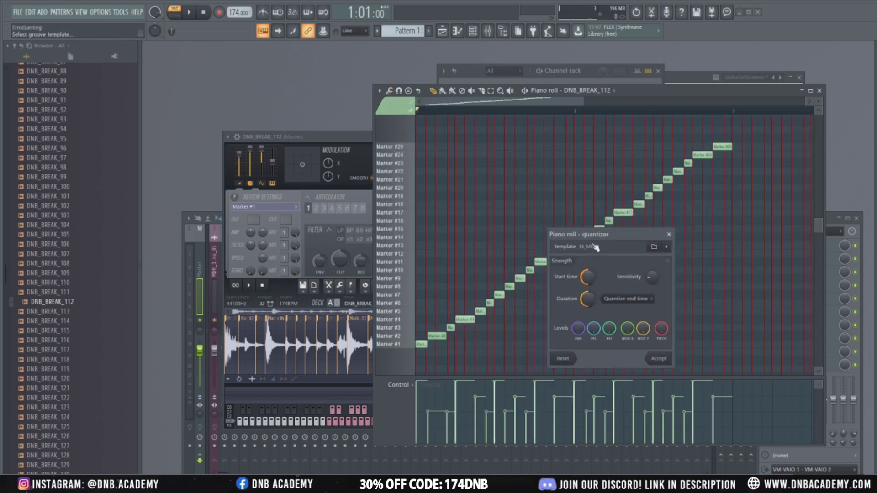
key(space)
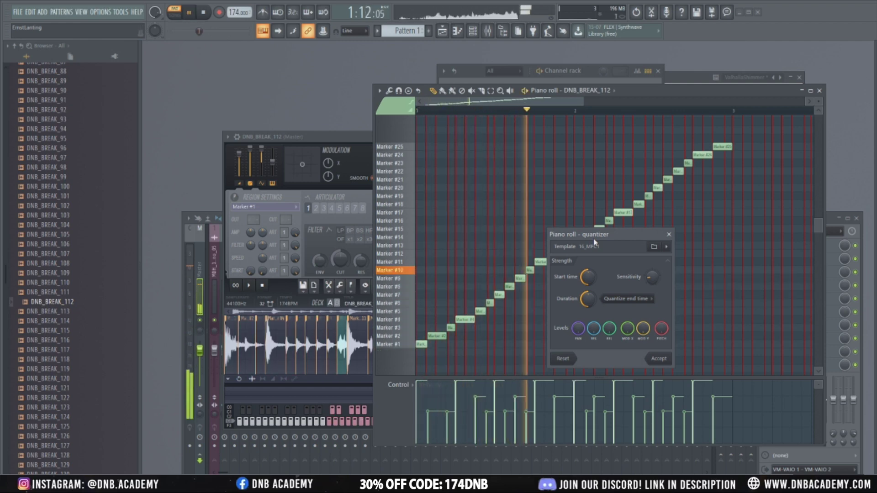
Try the 16_groovy 60s, 8_surf rock and Shuffle quantize templates during playback, and close the quantizer without applying one.
click(667, 247)
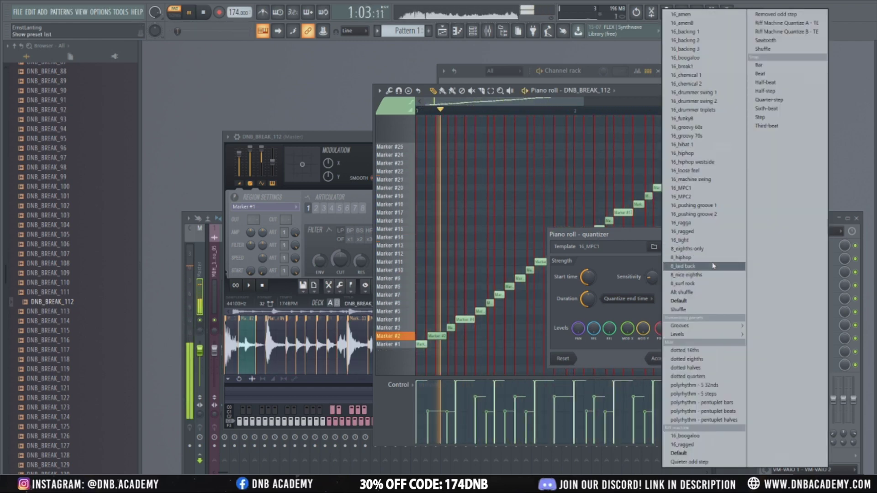
click(718, 132)
click(667, 247)
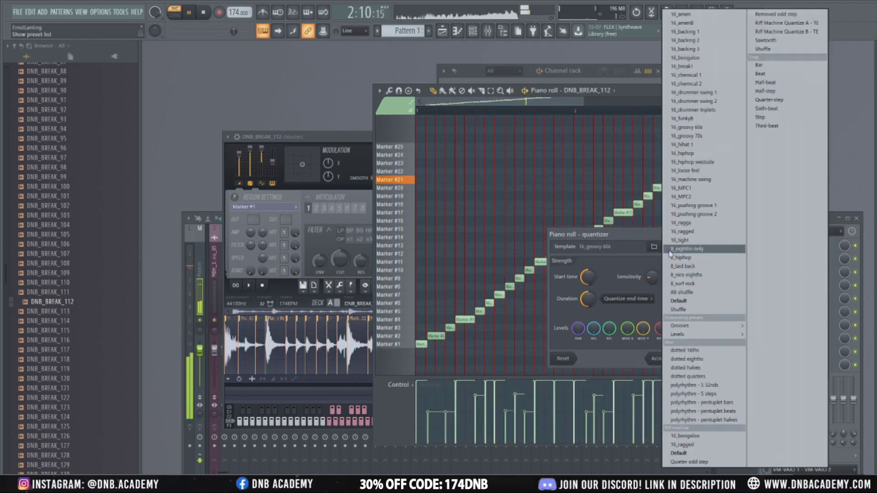
click(686, 283)
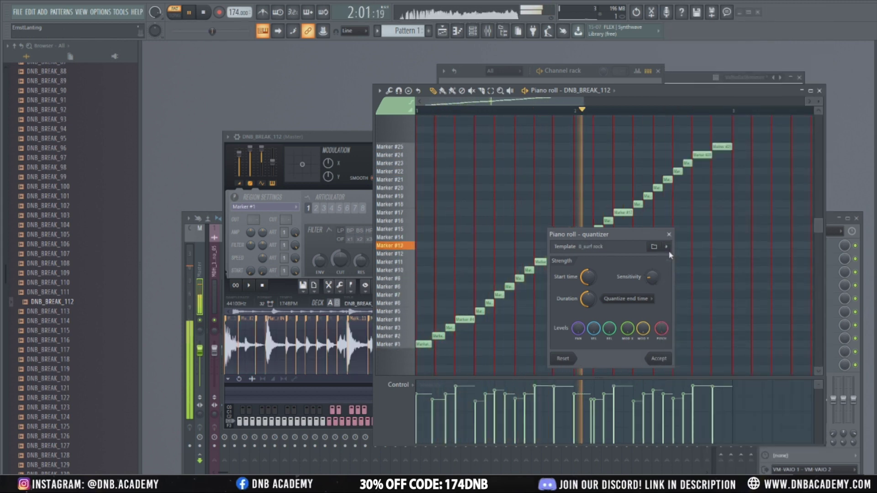
click(665, 248)
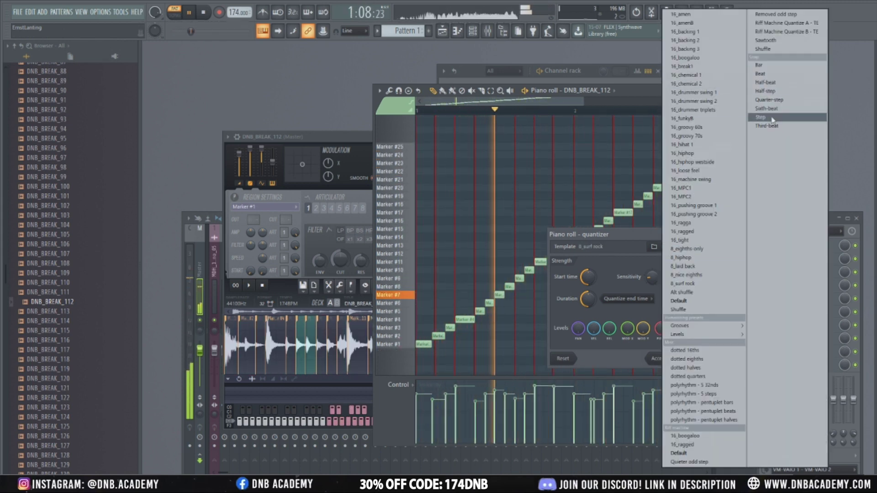
click(765, 49)
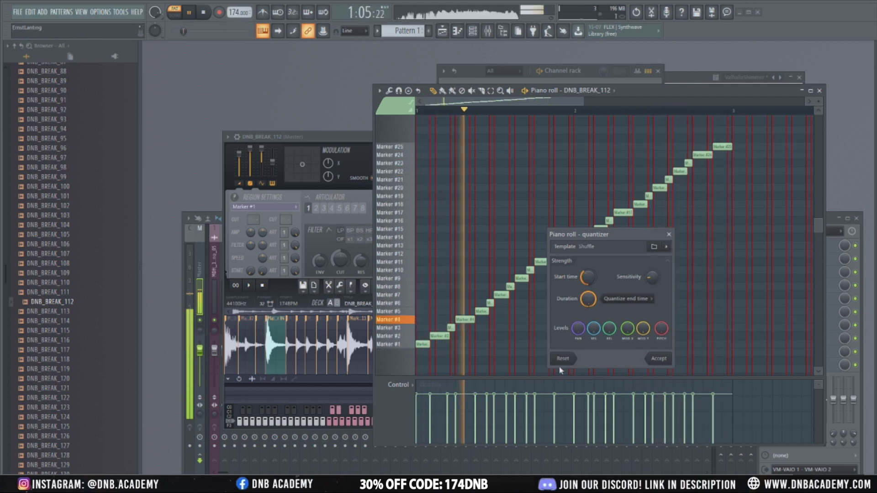
click(669, 235)
key(space)
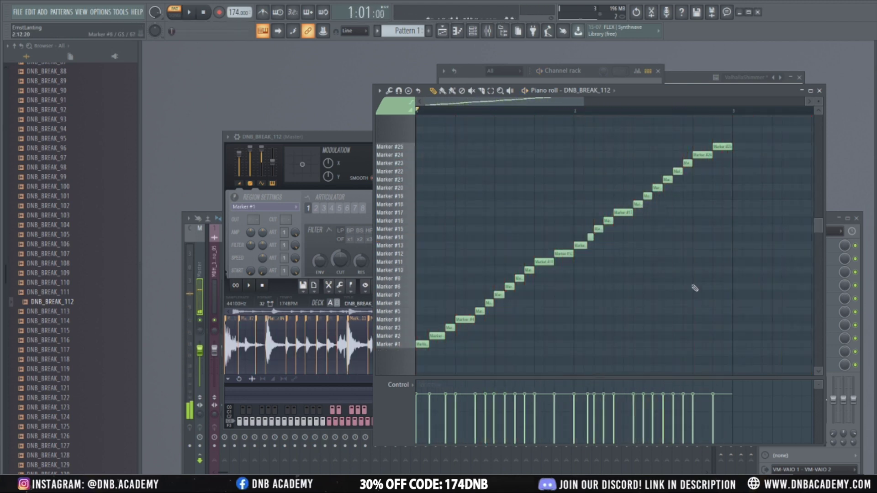
Audition the individual break slices one by one from the piano roll's marker keys.
scroll(512, 347, down, 3)
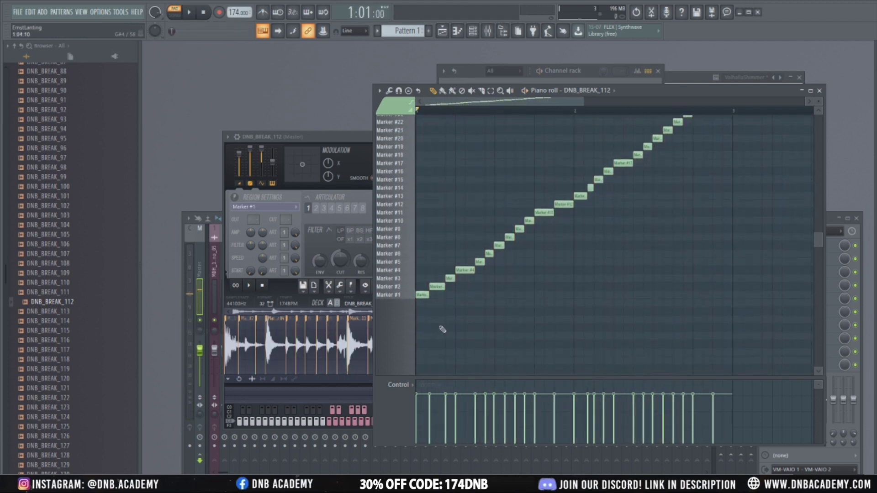
scroll(409, 329, up, 3)
click(404, 320)
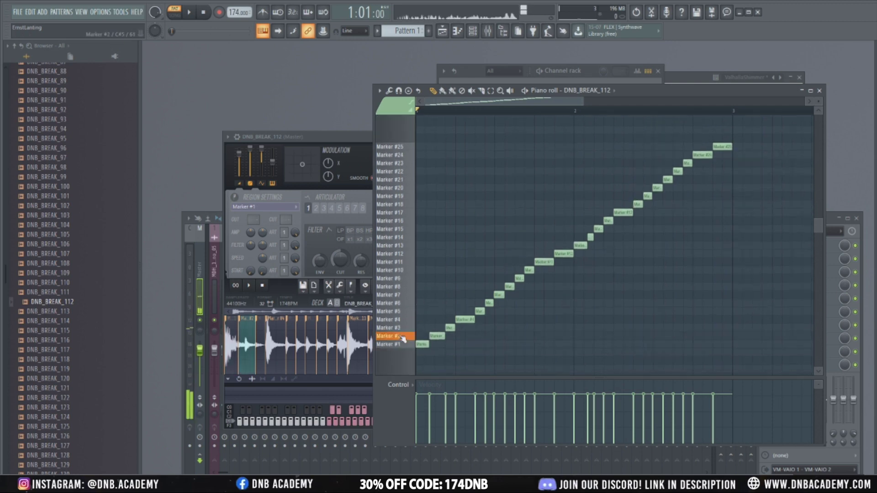
drag(404, 323, 404, 244)
scroll(547, 286, down, 3)
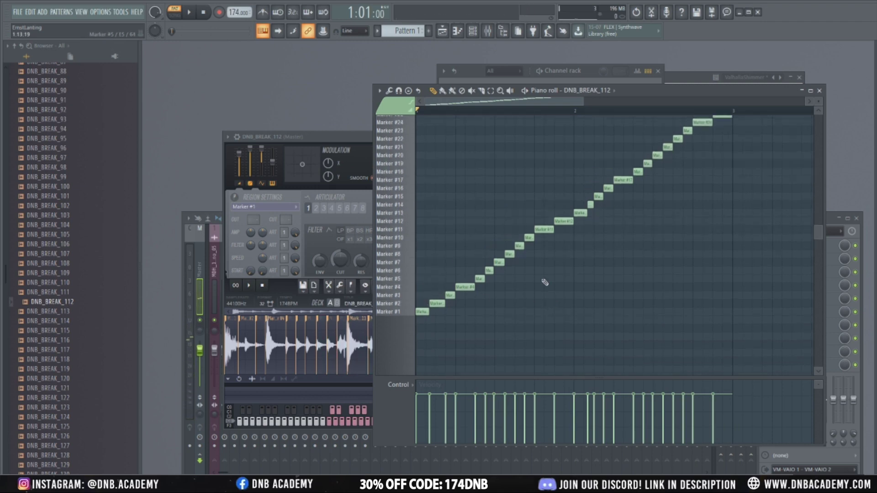
Delete the break's notes from Marker #11 through Marker #25.
scroll(548, 286, up, 3)
mouse_move(760, 136)
mouse_down()
mouse_move(581, 246)
mouse_move(546, 281)
mouse_up()
key(Delete)
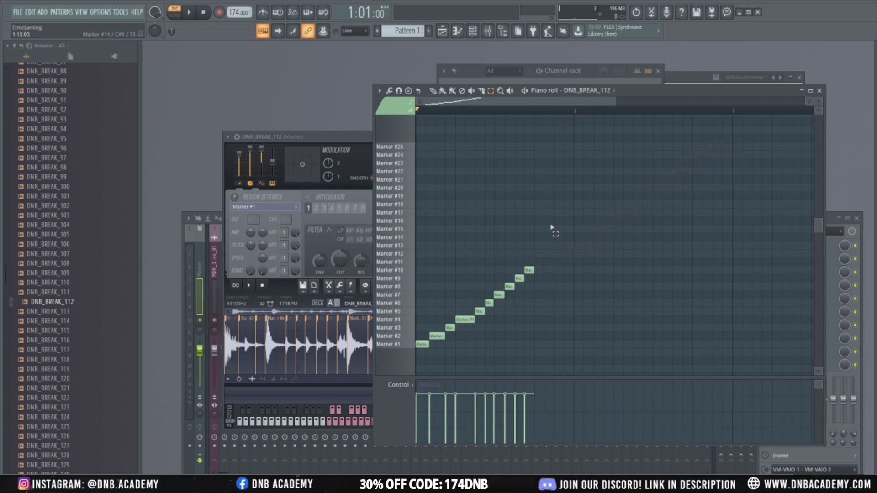
Remove the Marker #9 and Marker #10 notes and play the shortened break to check where it loops.
scroll(503, 201, down, 3)
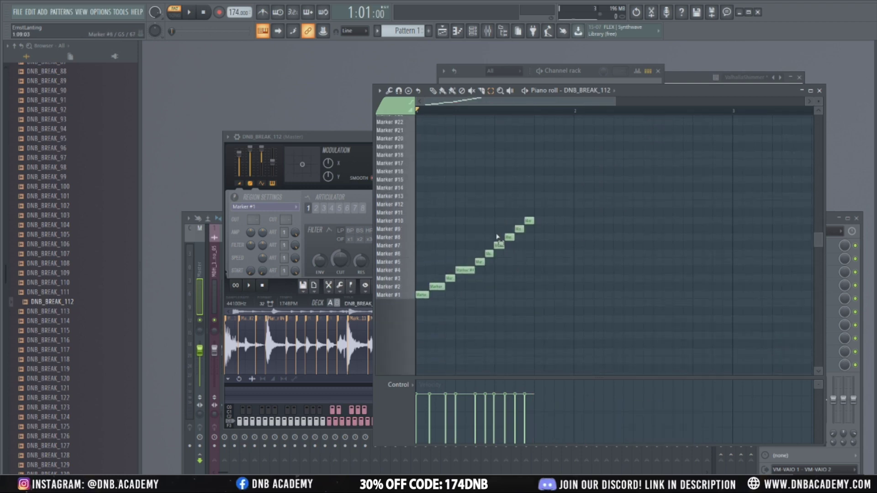
scroll(439, 297, up, 4)
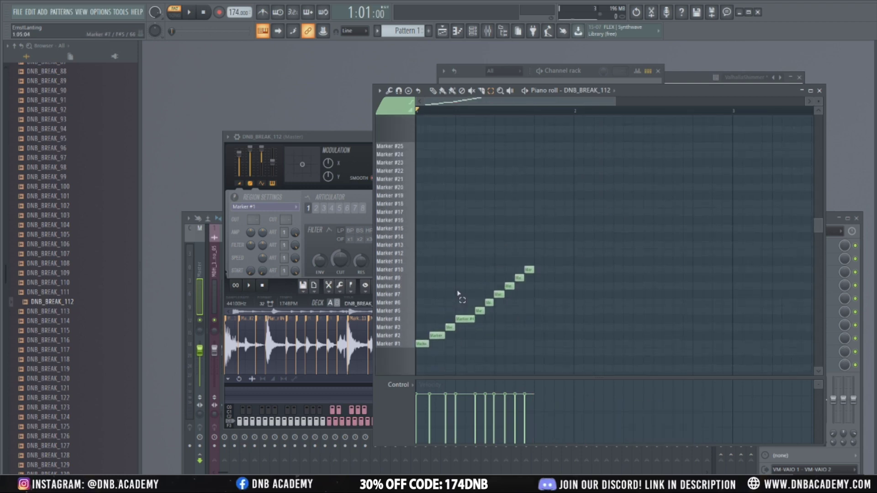
scroll(468, 298, down, 1)
key(space)
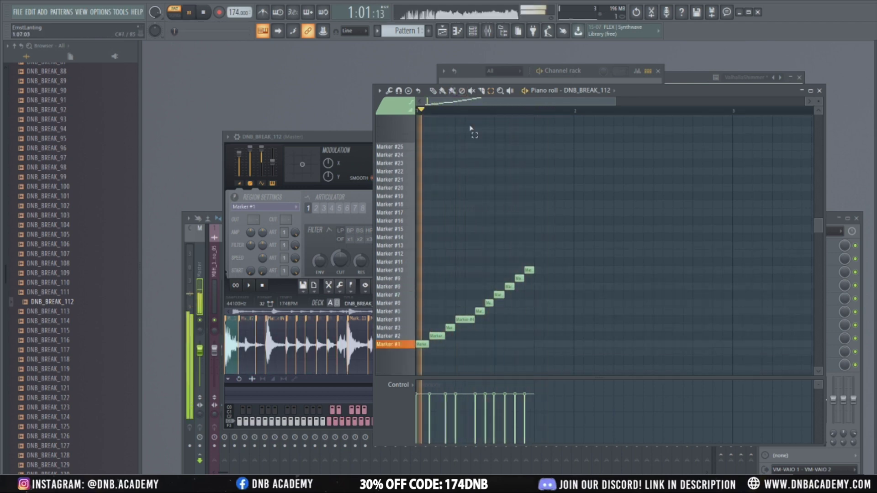
right_click(529, 270)
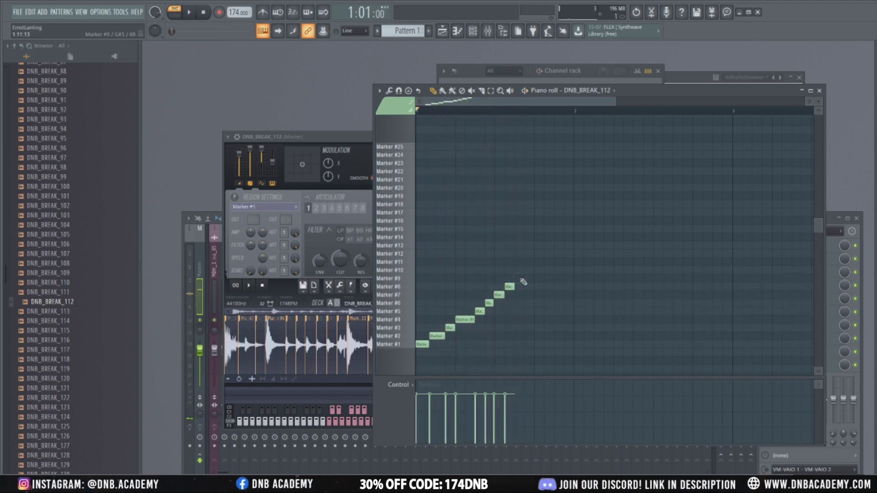
key(space)
click(424, 343)
key(space)
key(space)
Duplicate the eight remaining slice notes directly after the originals and play the pattern.
drag(492, 360, 361, 261)
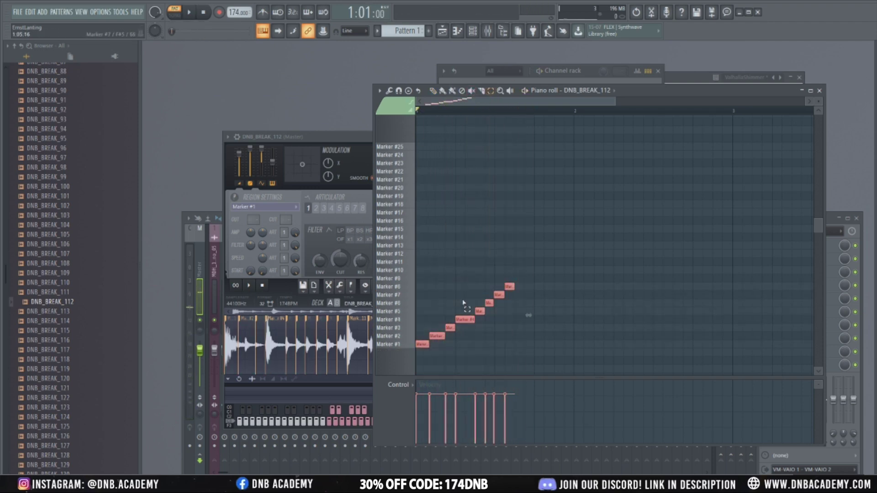
drag(529, 315, 538, 315)
drag(429, 345, 517, 344)
key(space)
key(space)
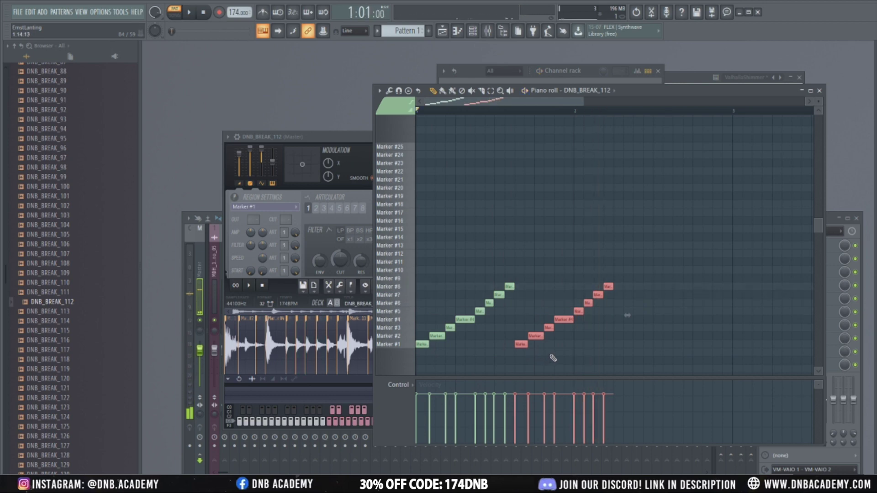
Rework the copied slices during playback: remove Markers #5 to #8, shift Marker #4 earlier, and end with Marker #5 and Marker #6 notes.
key(space)
right_click(578, 311)
right_click(588, 302)
right_click(598, 295)
right_click(607, 288)
drag(559, 322, 540, 321)
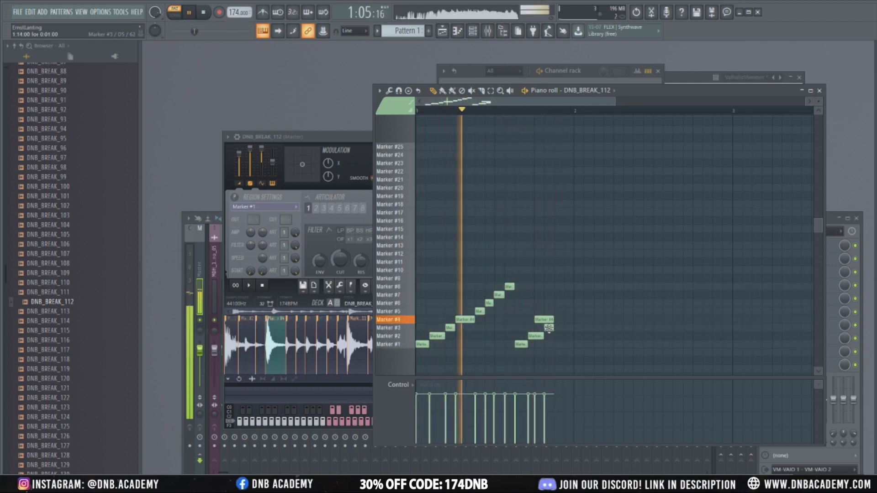
mouse_move(549, 328)
mouse_down()
mouse_move(559, 327)
mouse_move(559, 311)
mouse_up()
click(566, 304)
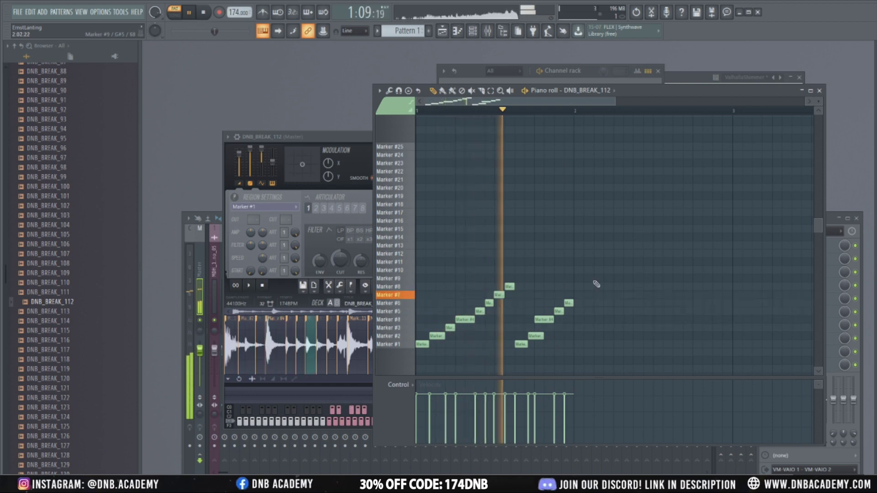
Bend the Slicex volume envelope's decay into an outward-bulging curve and route the break to mixer track 2.
drag(334, 144, 438, 131)
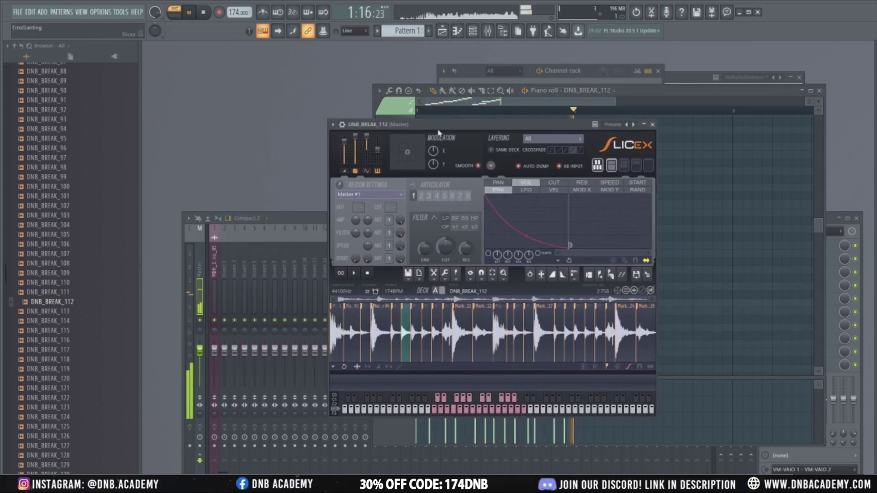
mouse_move(525, 237)
mouse_down()
mouse_move(527, 247)
mouse_move(527, 195)
mouse_up()
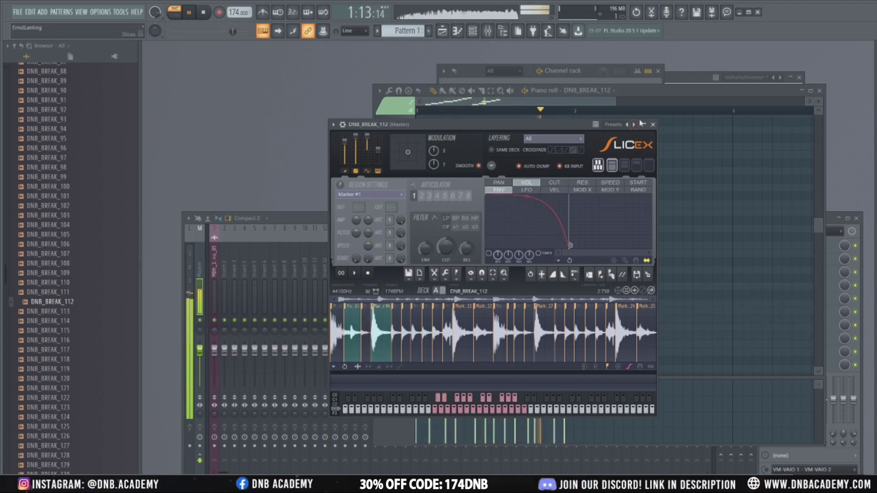
click(343, 125)
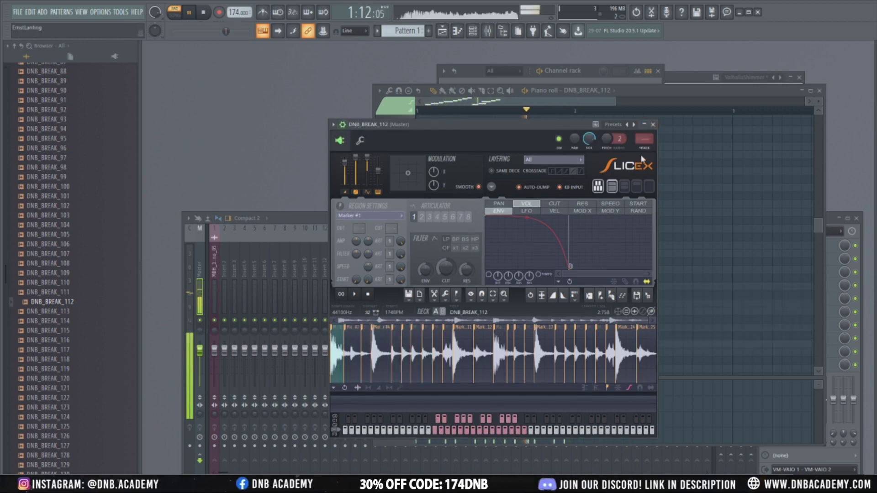
drag(644, 140, 647, 154)
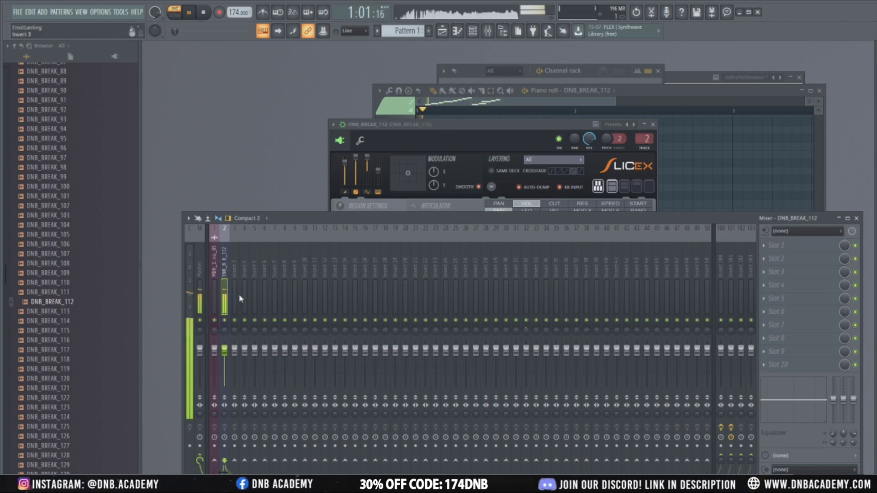
drag(420, 223, 413, 245)
Play the playlist arrangement with the piano clips on Track 1 and the Pattern 1 break clips on Track 2.
key(space)
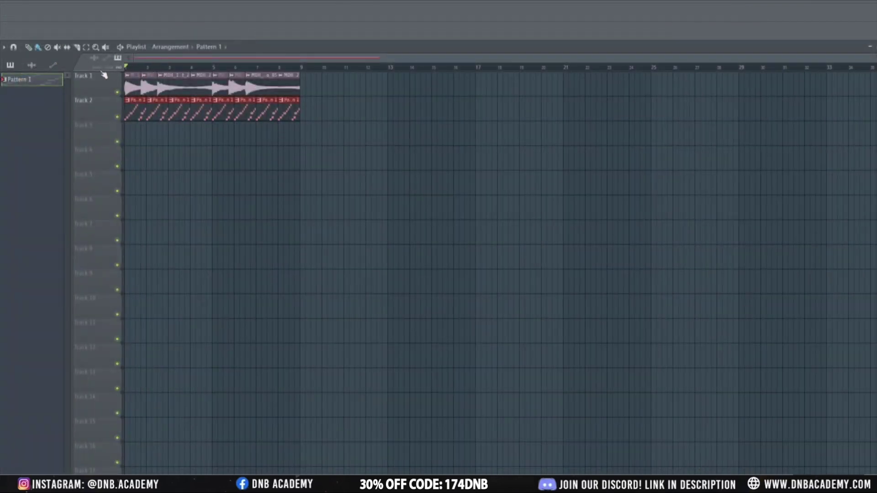
key(space)
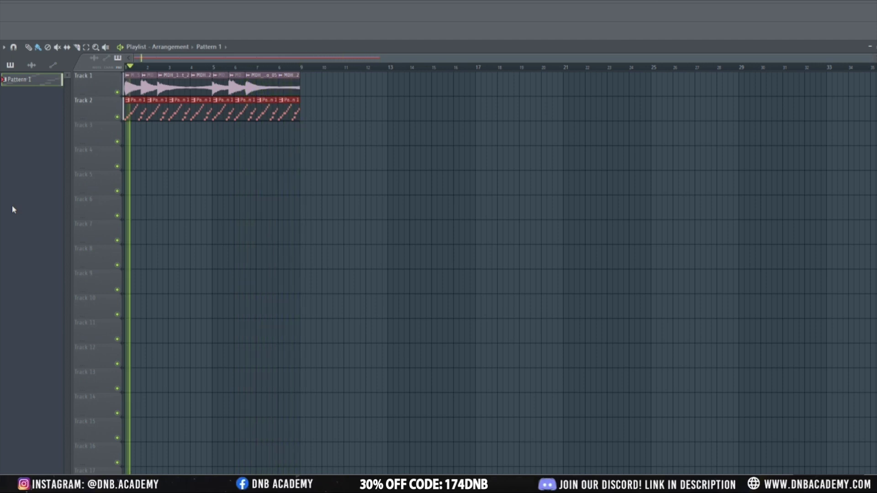
key(space)
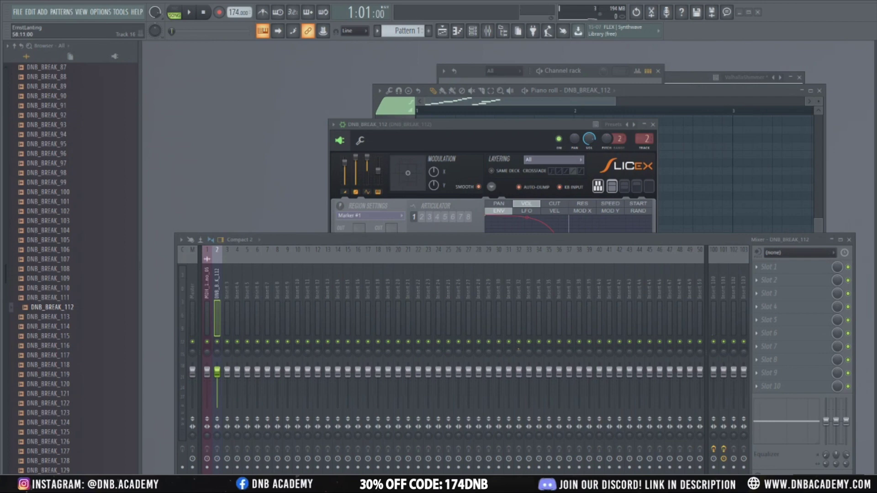
Show the channel rack beside the mixer and play the break in pattern mode.
drag(605, 241, 604, 232)
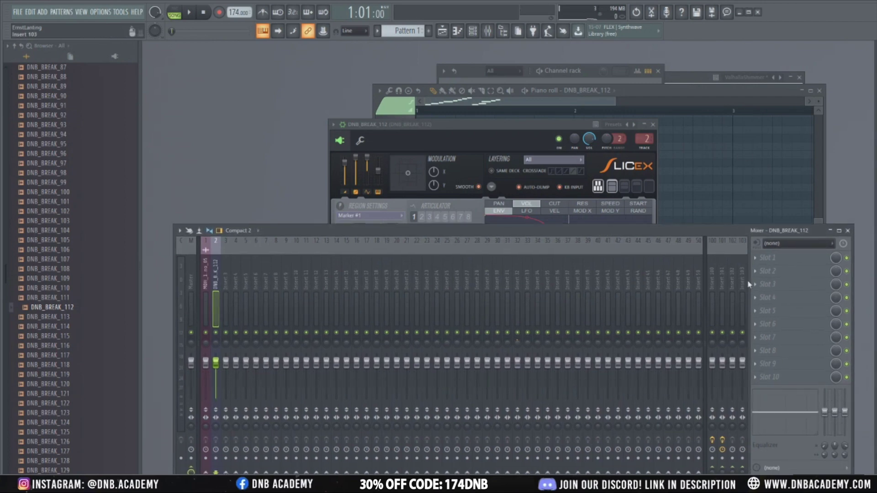
click(473, 35)
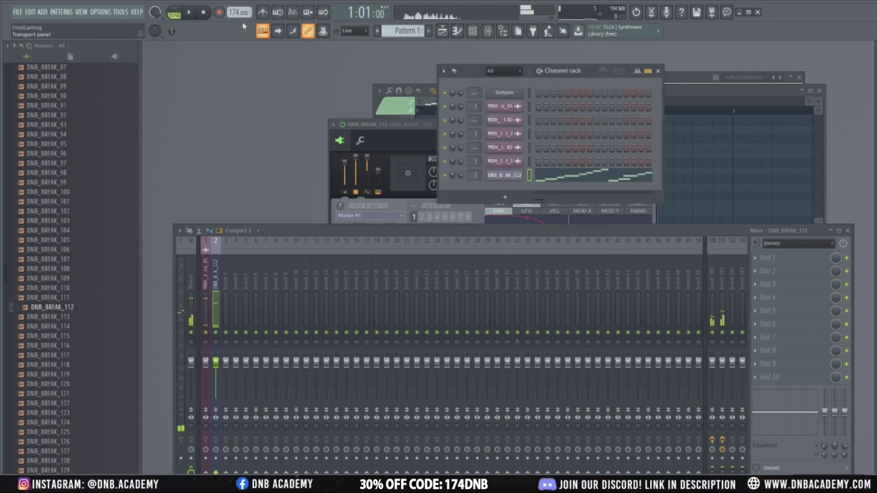
click(181, 14)
Browse the Loopmasters K-Tee Shogun Audio Drum & Bass Vol 2 pack to the KT_Kicks folder inside KT_Drum_Hits.
scroll(121, 151, down, 10)
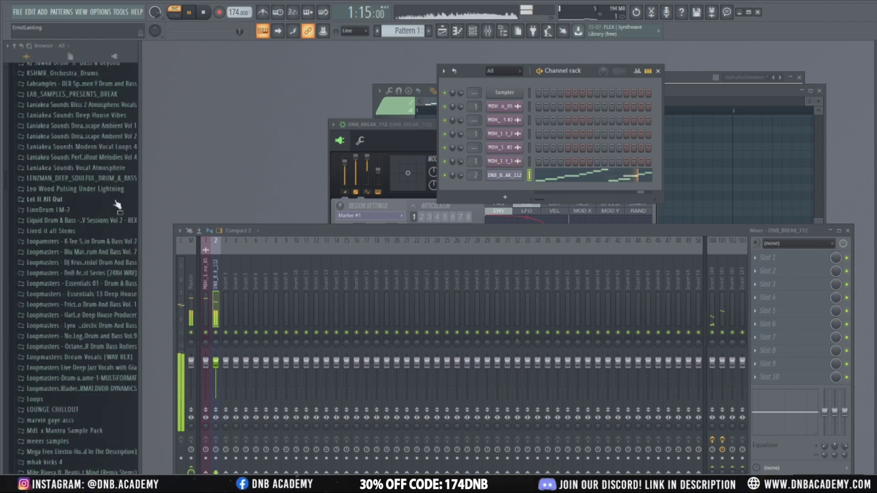
scroll(110, 215, down, 2)
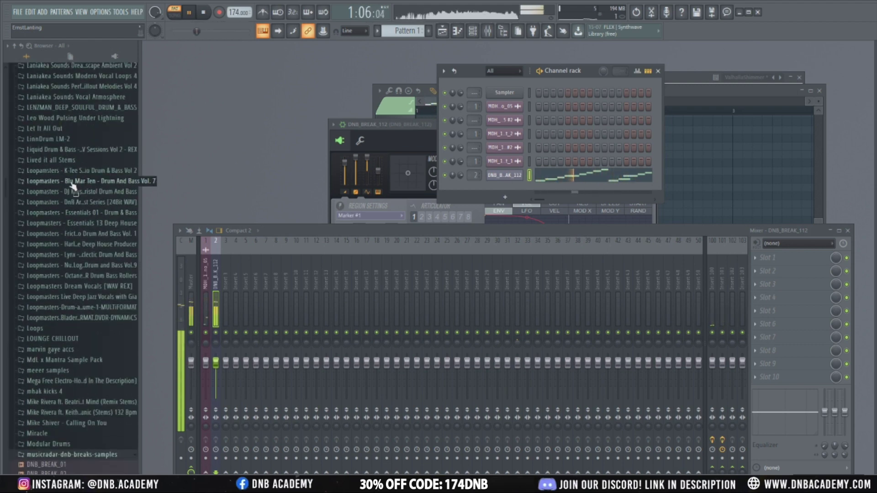
click(81, 171)
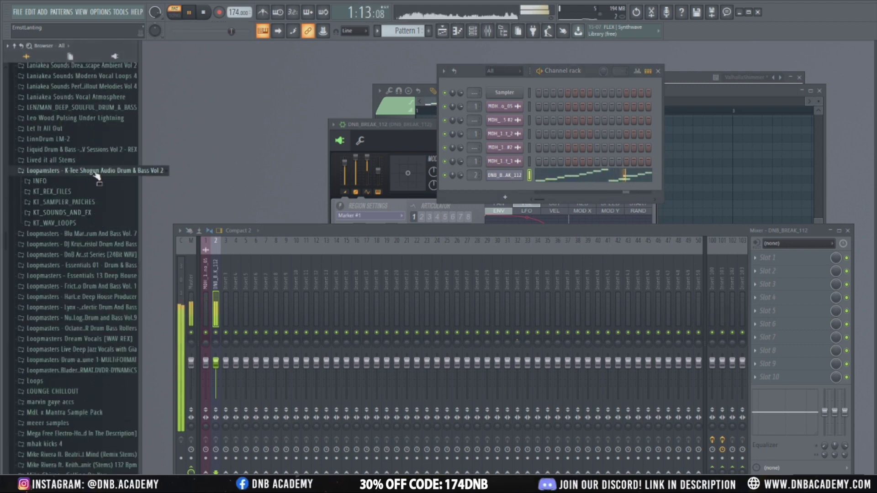
click(96, 212)
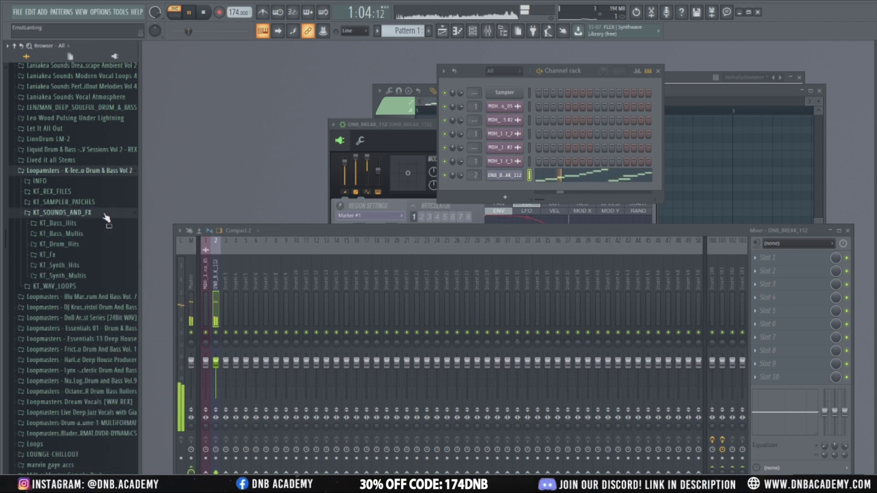
click(93, 245)
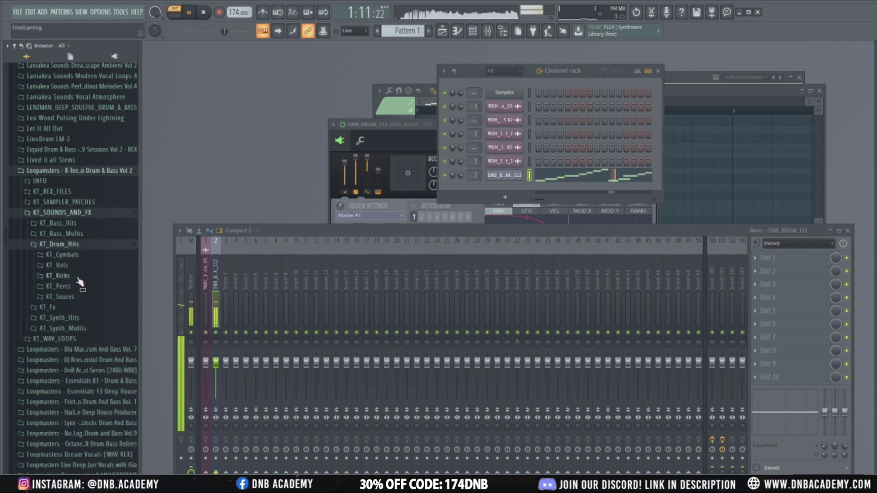
click(82, 276)
Audition the KT_Kicks samples around KT_Kick25 against the playing break.
key(Down)
key(Down)
key(Down)
key(Down)
key(Down)
key(Down)
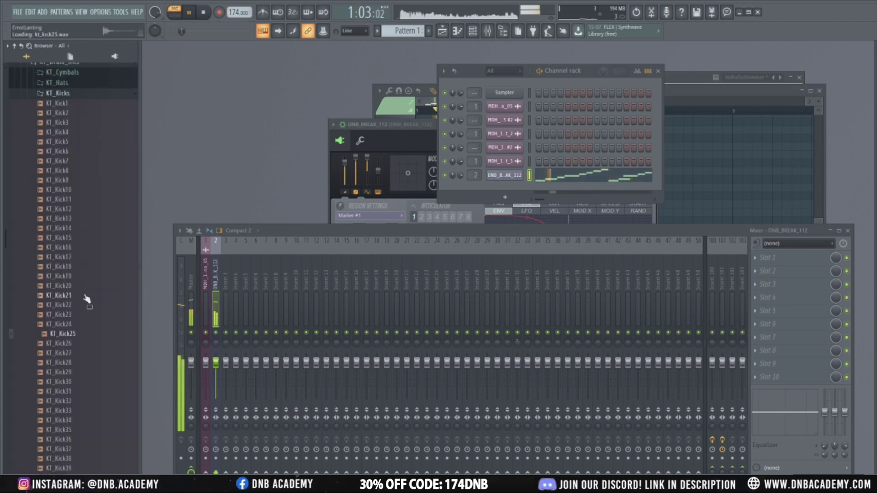
key(Up)
key(Up)
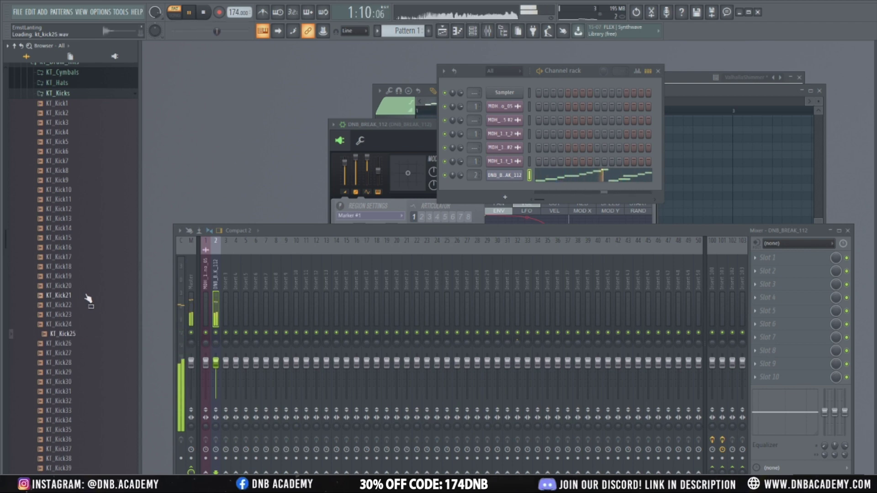
key(Down)
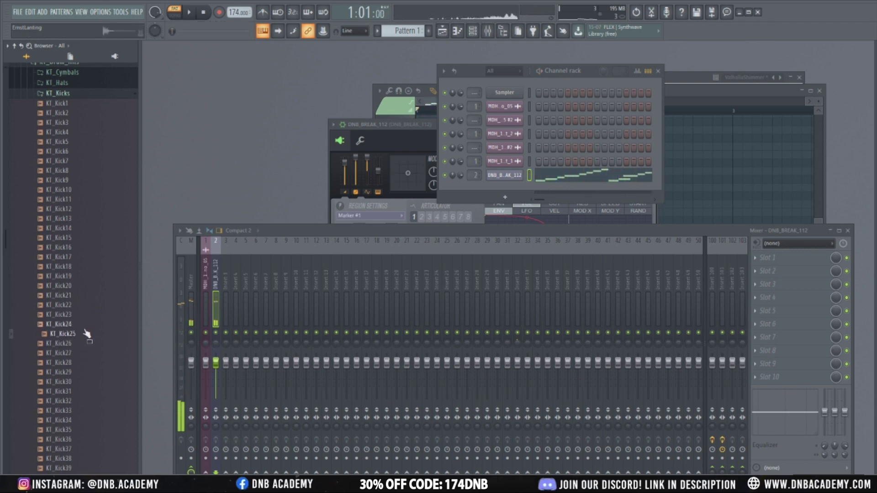
Add KT_Kick25 as a new channel, place it on steps 1 and 11, and play the pattern.
drag(248, 304, 543, 197)
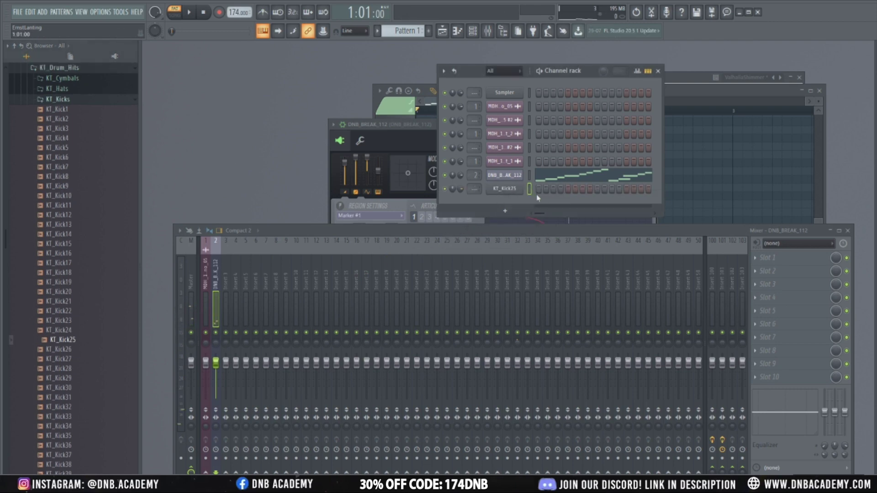
click(612, 188)
key(space)
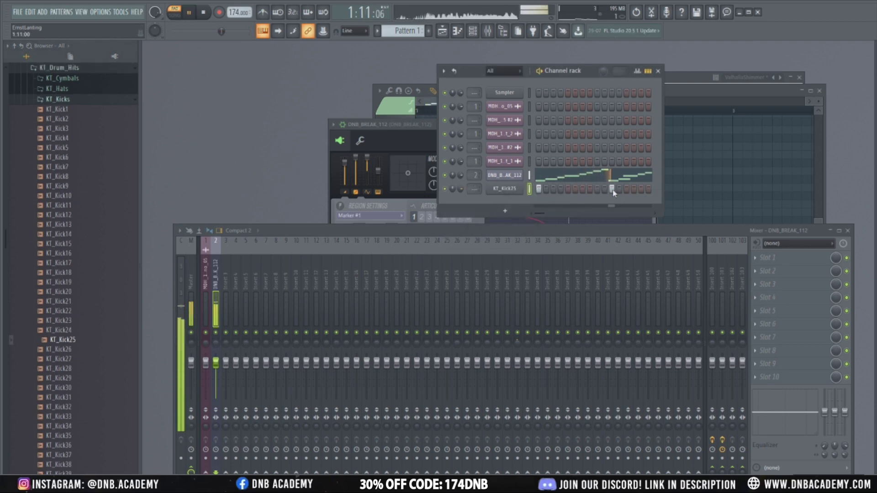
Audition more kicks, layer KT_Kick8 as a new channel on steps 1 and 11, and play the pattern.
click(94, 205)
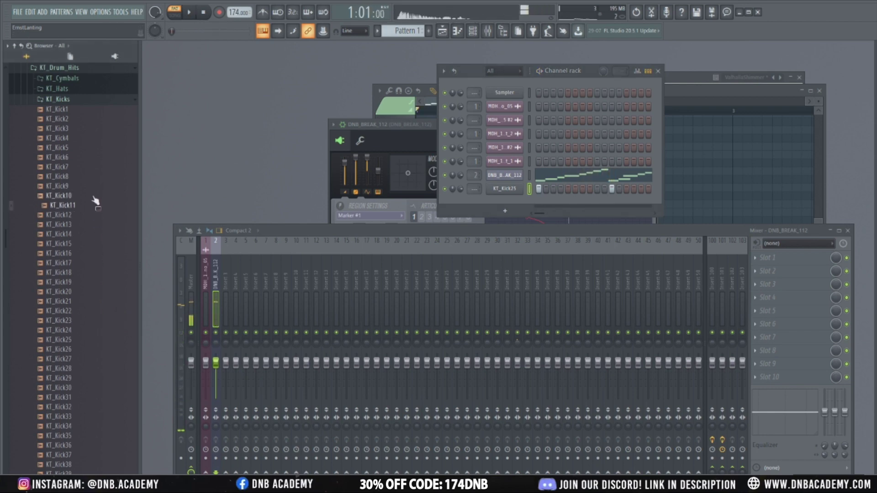
click(96, 167)
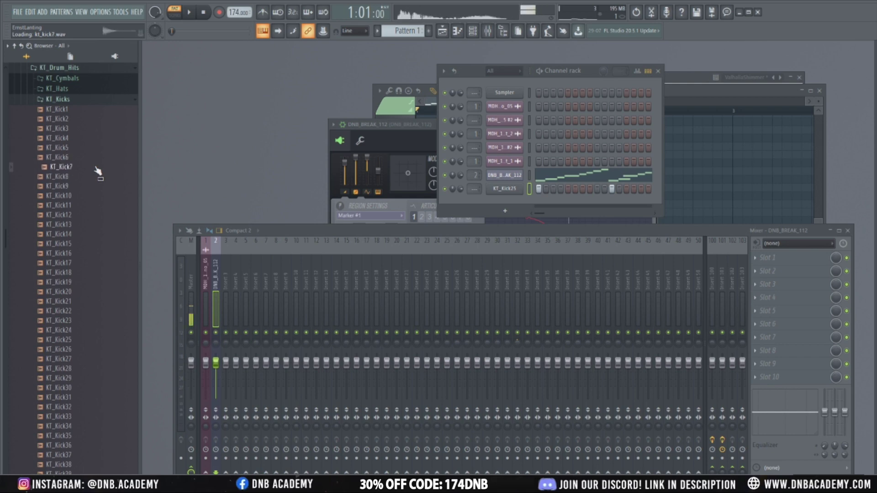
drag(84, 180, 534, 201)
key(space)
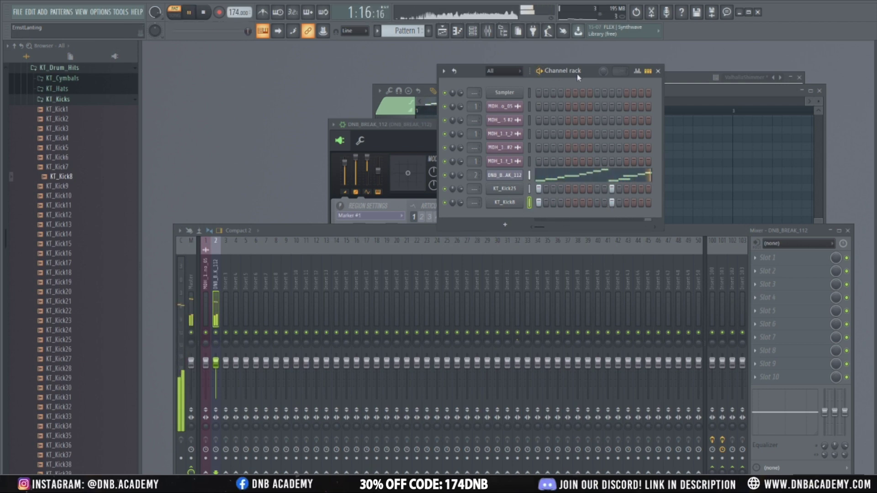
Browse the sample folders to V&M Kicks inside V&M Single Hits of the VILLEM & MCLEOD Drum & Bass sample pack.
scroll(92, 341, down, 4)
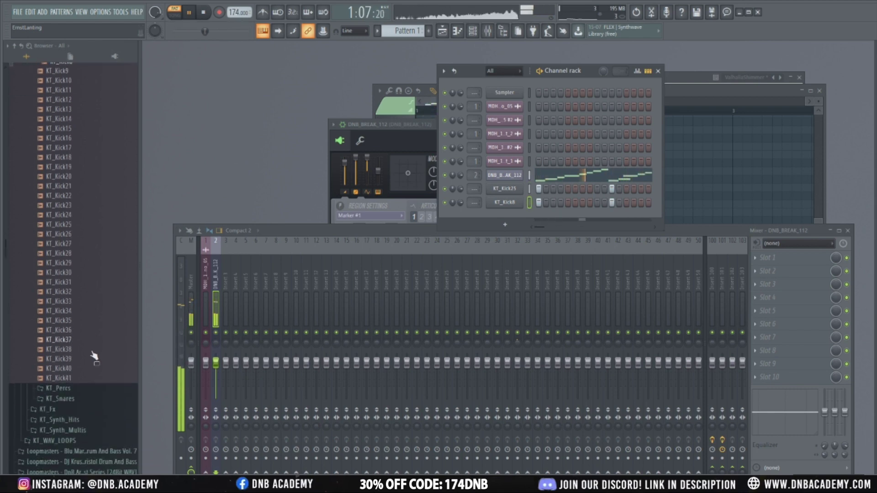
scroll(94, 360, up, 4)
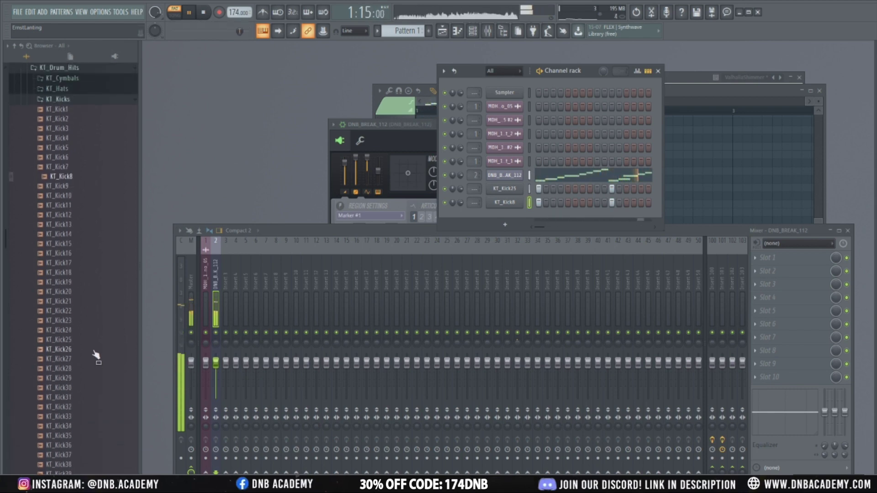
scroll(28, 360, down, 15)
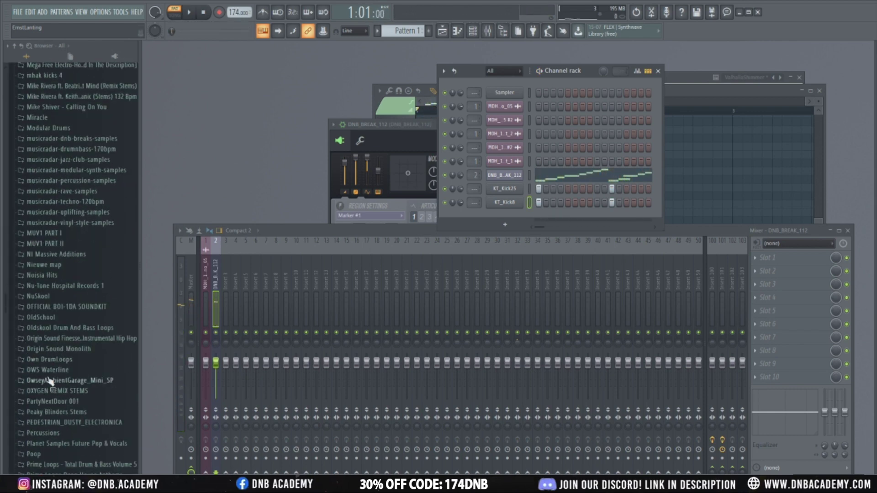
scroll(69, 402, down, 15)
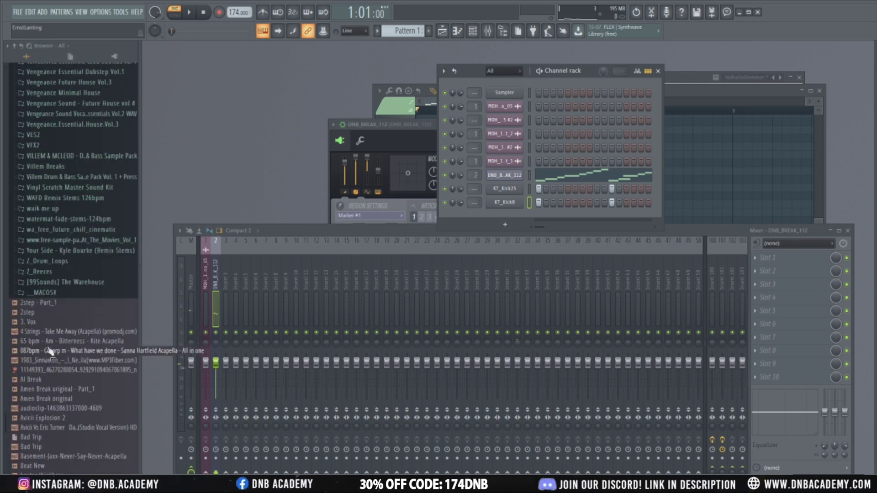
click(82, 387)
scroll(82, 387, down, 2)
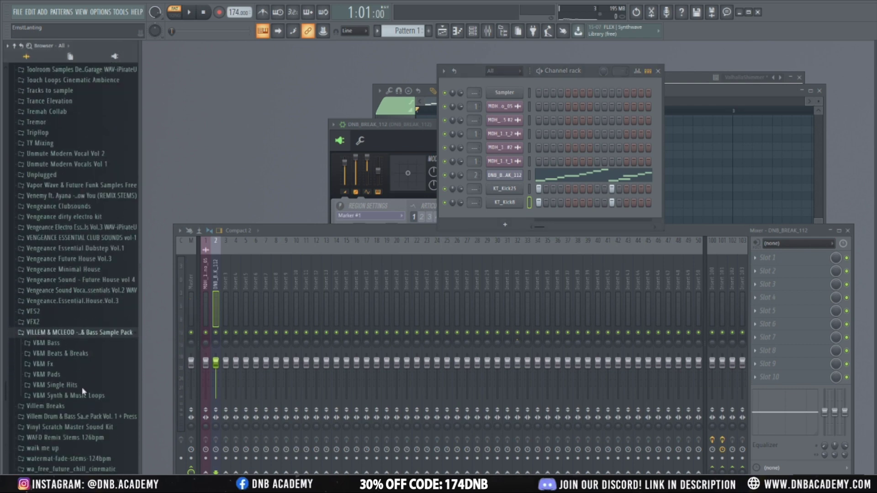
click(78, 381)
scroll(78, 388, down, 2)
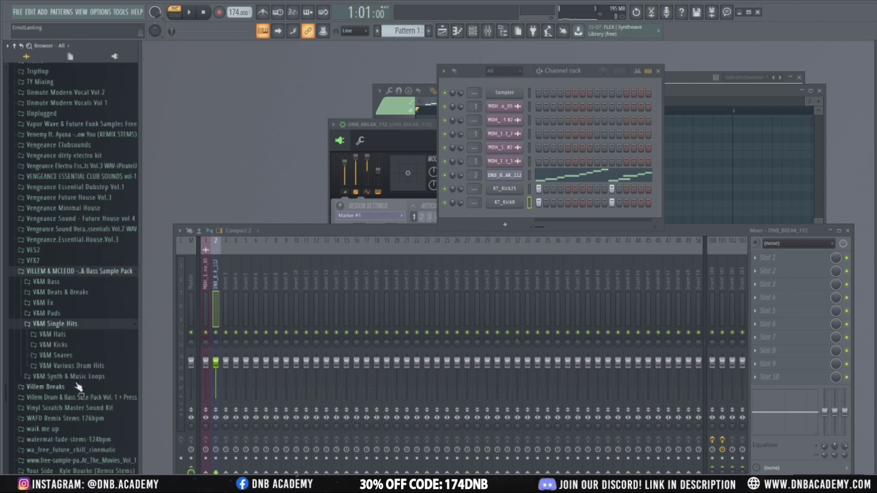
click(66, 348)
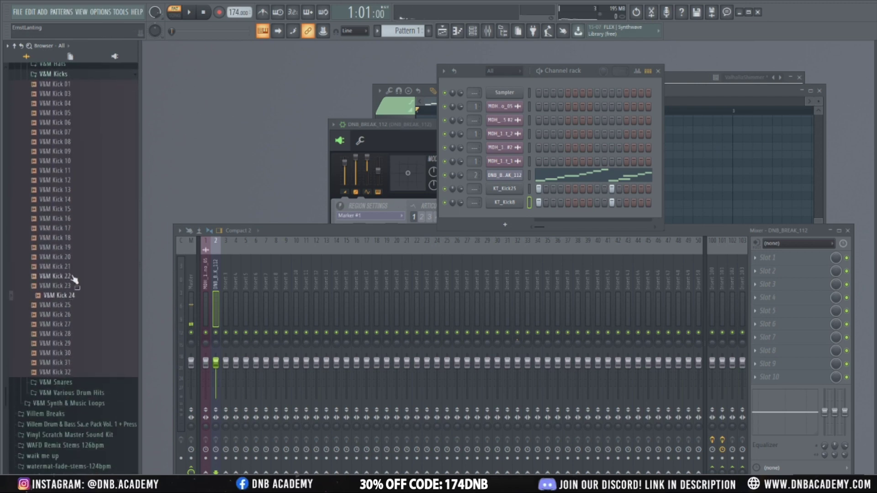
Audition the samples in the V&M Kicks folder, from V&M Kick 03 through V&M Kick 28.
key(Up)
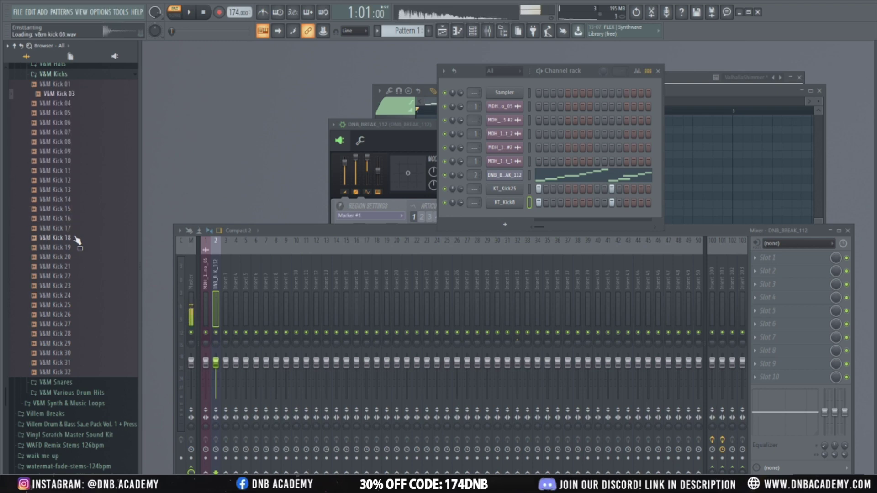
click(72, 257)
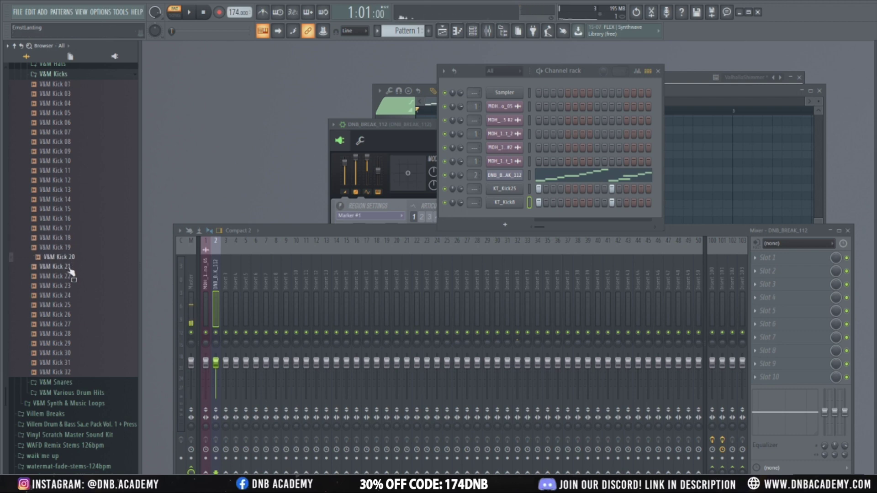
click(72, 266)
click(71, 276)
click(72, 285)
click(72, 296)
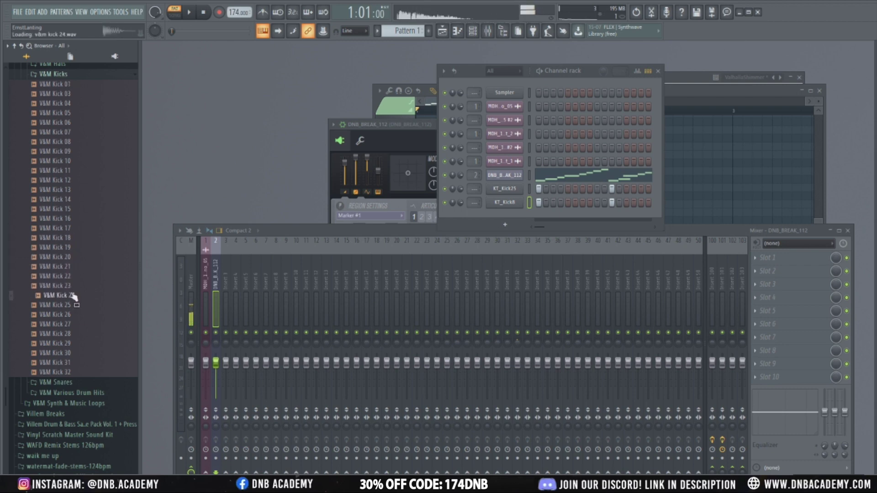
click(72, 315)
click(73, 334)
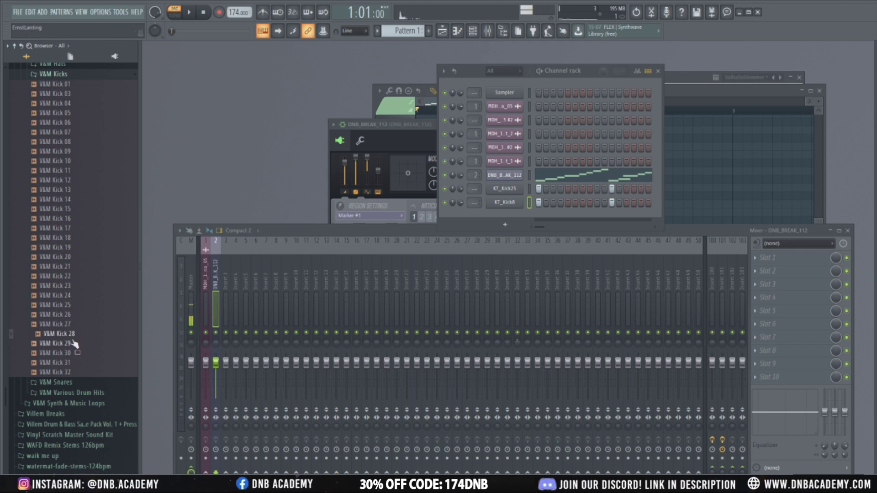
Add V&M Kick 30 as a new channel below KT_Kick8, place it on steps 1 and 11, and play the pattern.
click(74, 363)
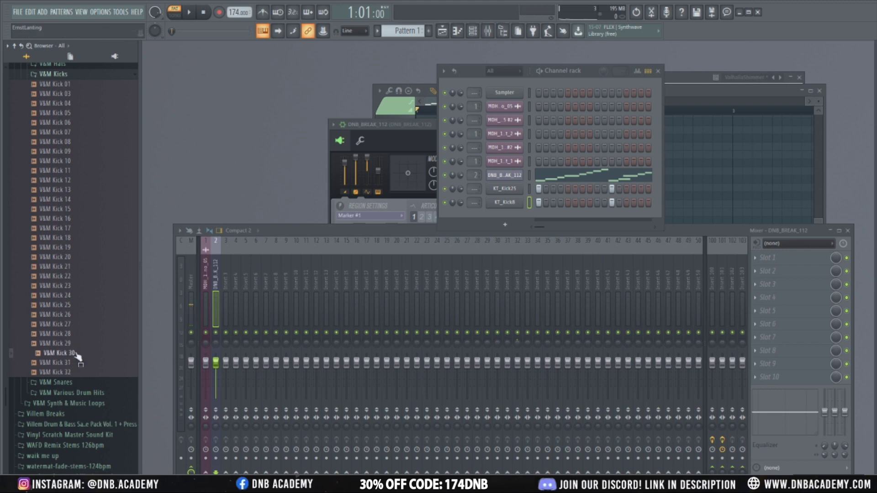
drag(401, 243, 511, 219)
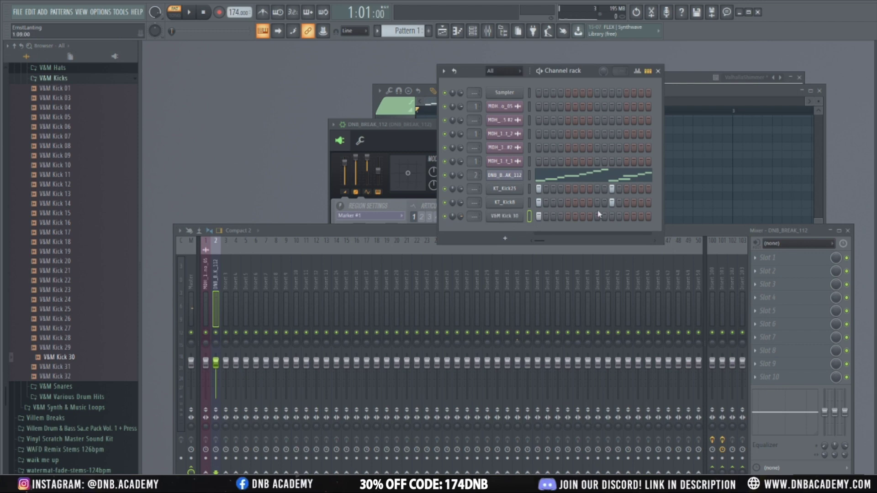
key(space)
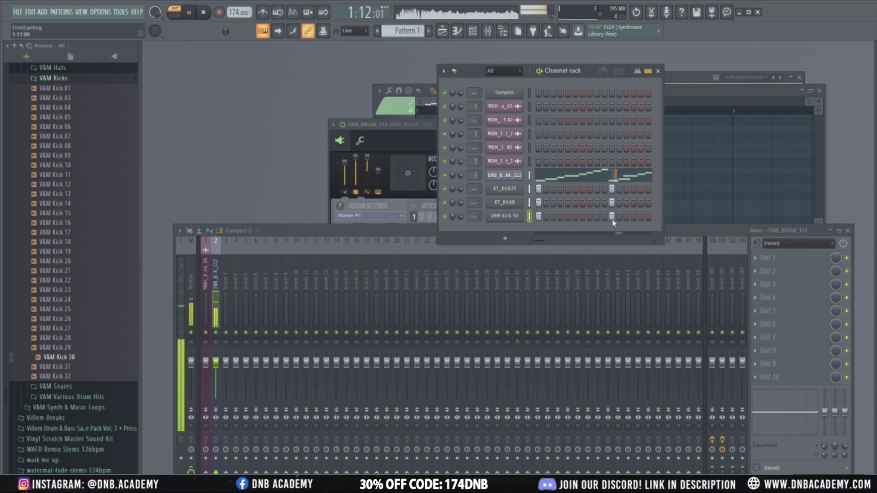
Audition more V&M kicks and replace the V&M Kick 30 channel's sample with V&M Kick 16 while keeping its steps.
click(98, 370)
key(space)
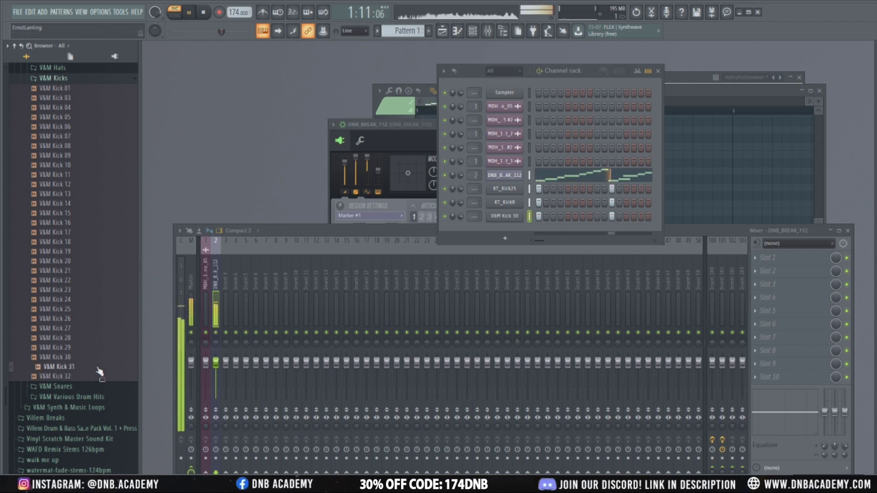
click(98, 223)
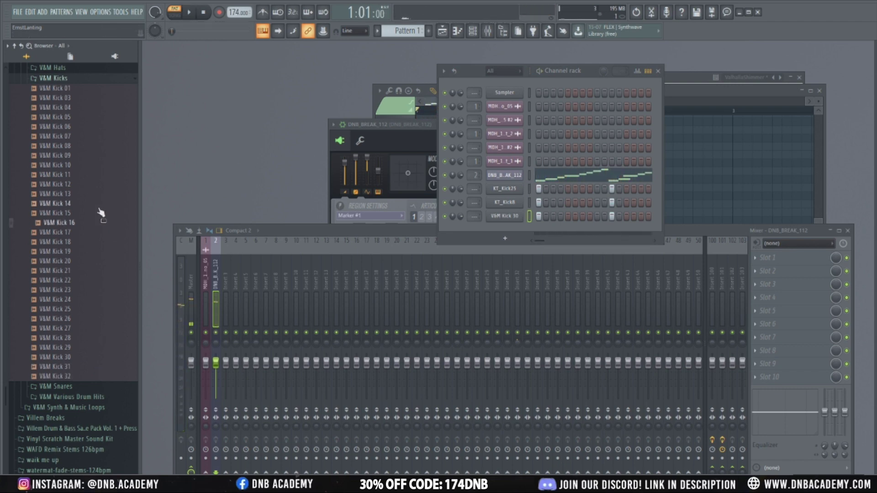
drag(457, 234, 499, 218)
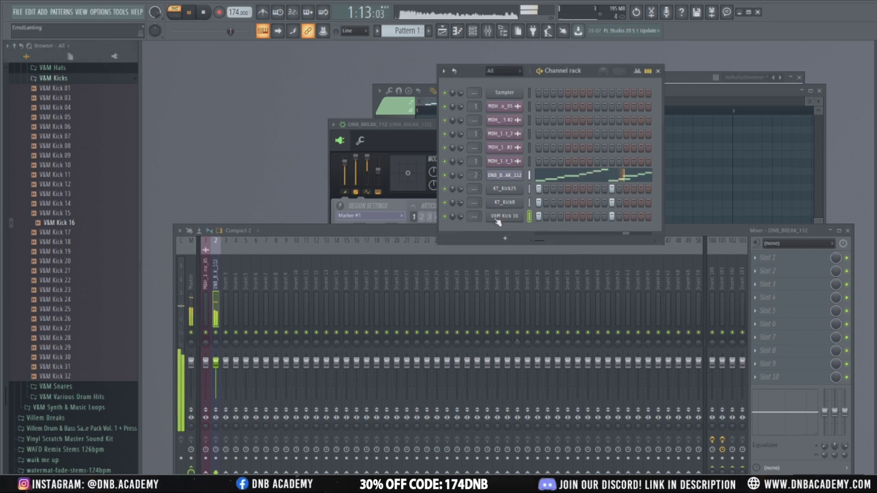
Stop playback and examine the V&M Kick 16 waveform in its channel settings.
click(498, 218)
key(space)
click(319, 335)
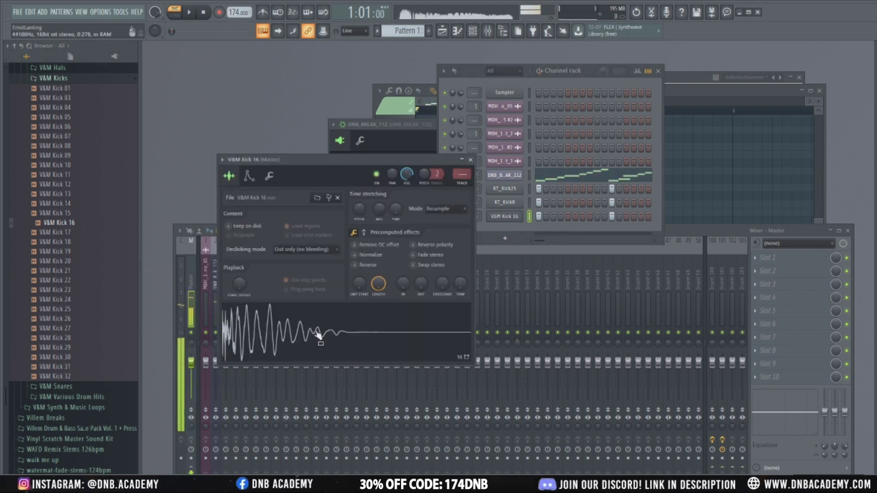
click(471, 160)
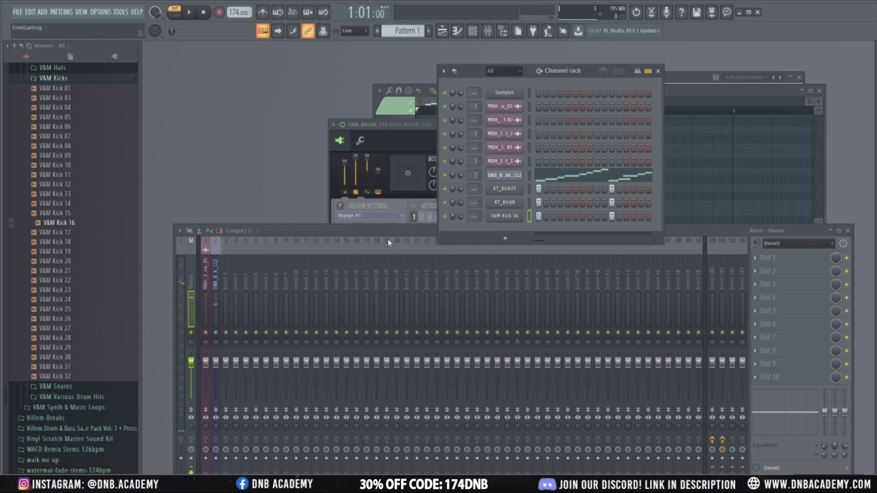
Route the KT_Kick25, KT_Kick8 and V&M Kick 16 channels to mixer tracks 3, 4 and 5, and play the pattern.
click(504, 191)
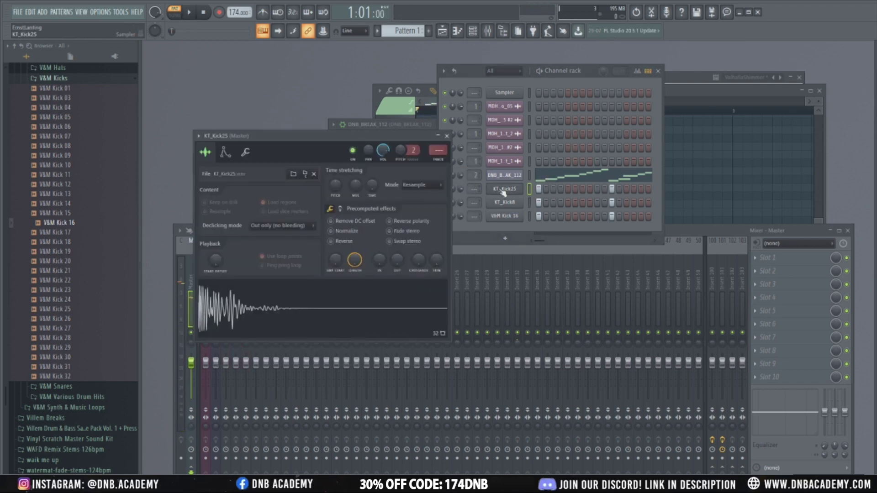
click(510, 204)
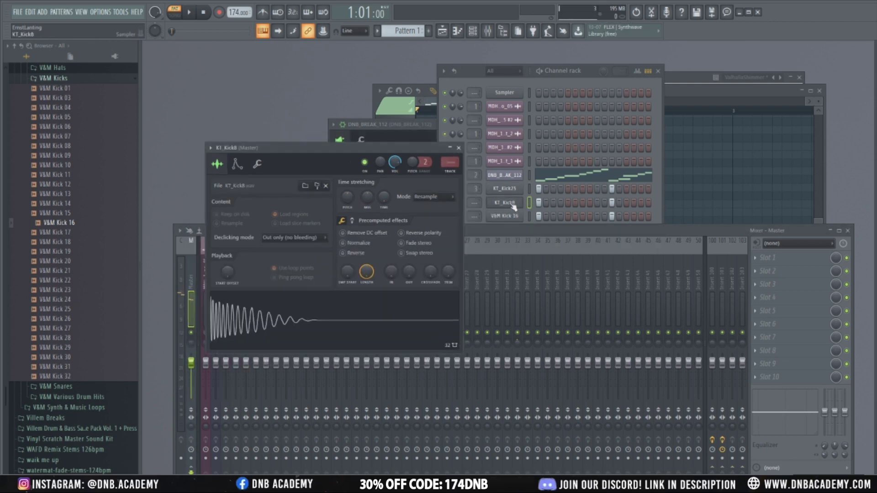
key(ctrl+l)
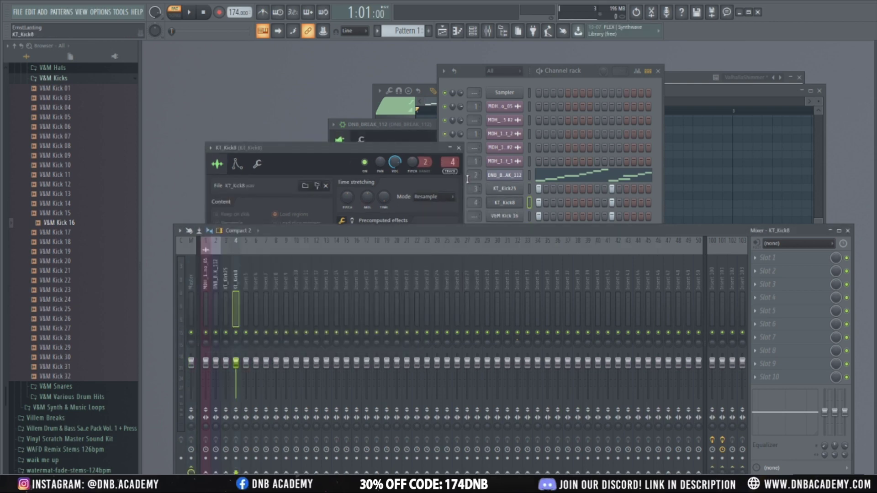
click(505, 216)
key(ctrl+l)
key(space)
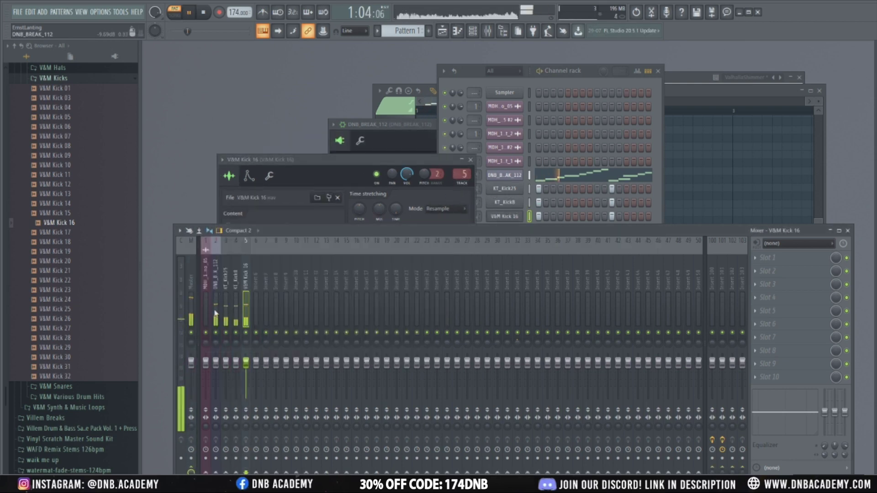
Solo the KT_Kick25 mixer track, load Fruity Parametric EQ 2 in slot 2, and cut the lows with band 1 at about 128 Hz.
right_click(228, 334)
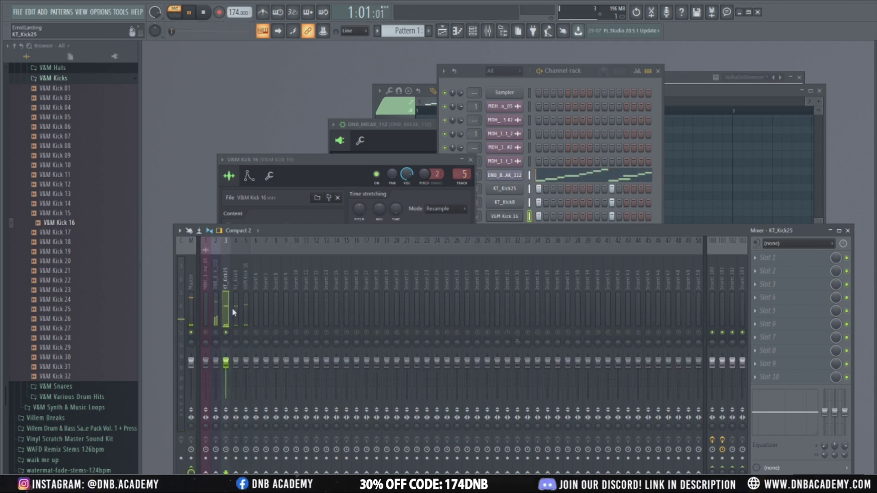
click(794, 273)
mouse_move(722, 311)
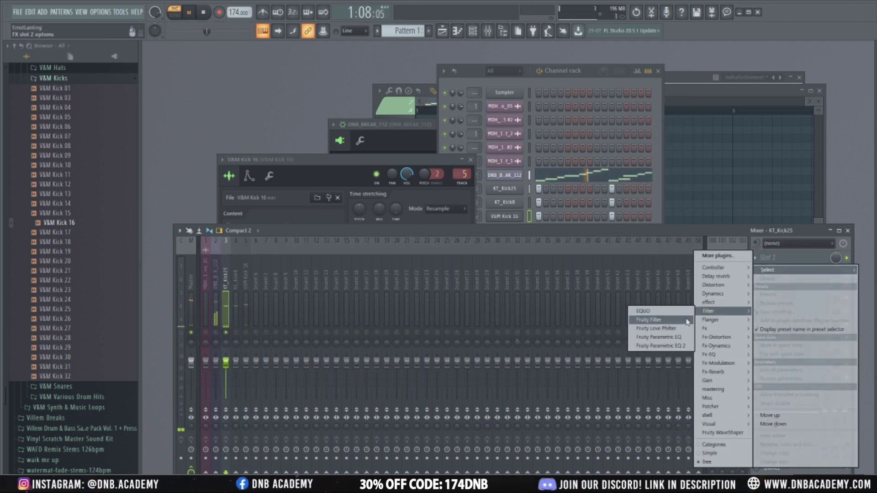
click(669, 347)
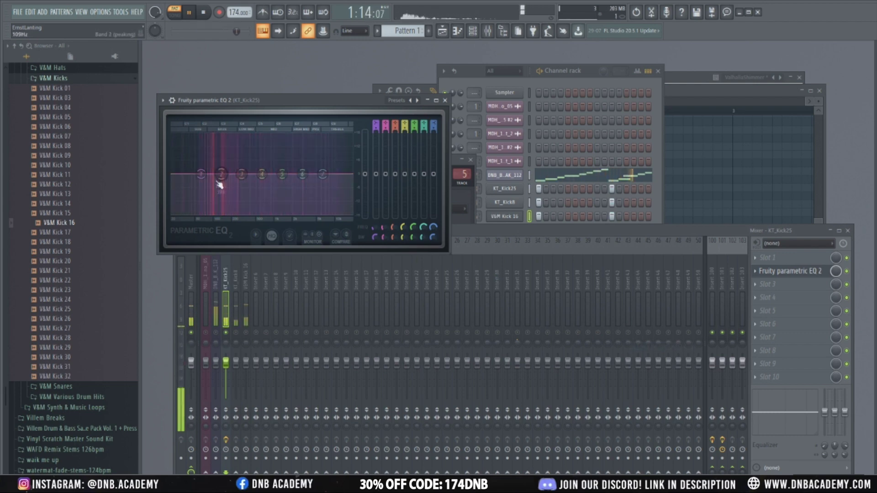
drag(215, 176, 225, 216)
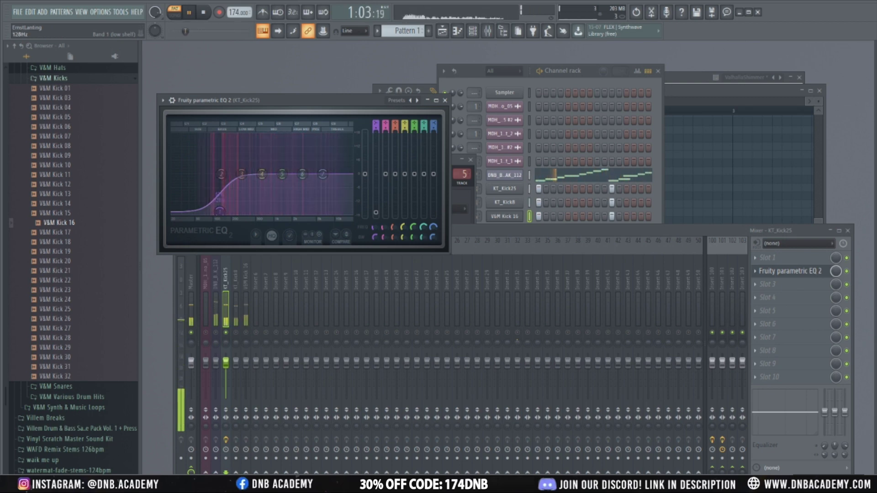
On the soloed V&M Kick 16 track, add Fruity Parametric EQ 2, cutting lows around 146 Hz, slightly boosting mids and lowering band 7 about 5 dB.
click(236, 336)
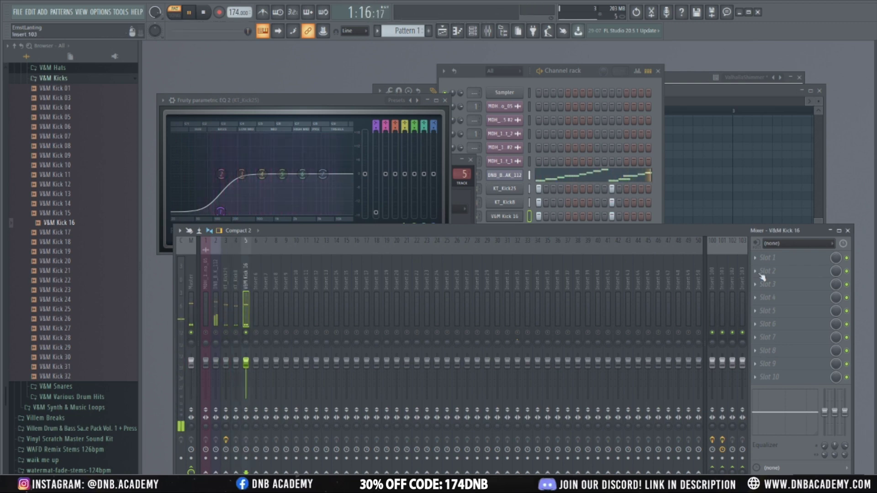
click(767, 271)
mouse_move(721, 311)
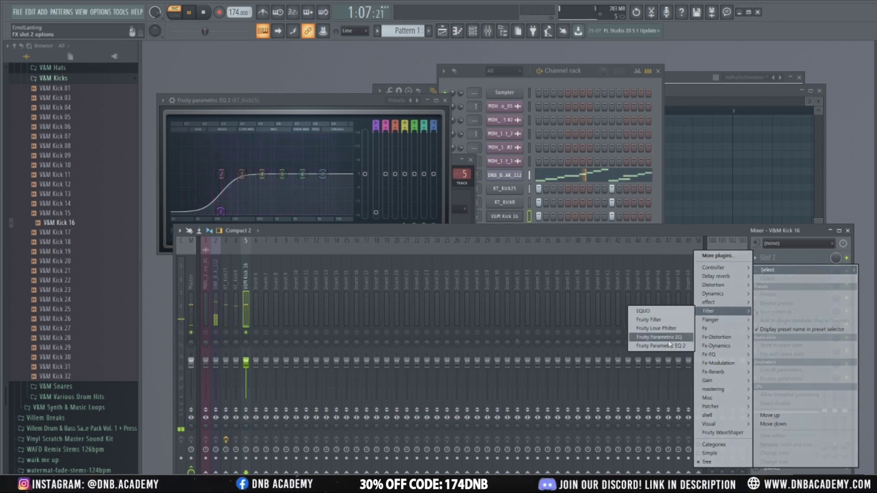
click(662, 342)
drag(248, 222, 280, 259)
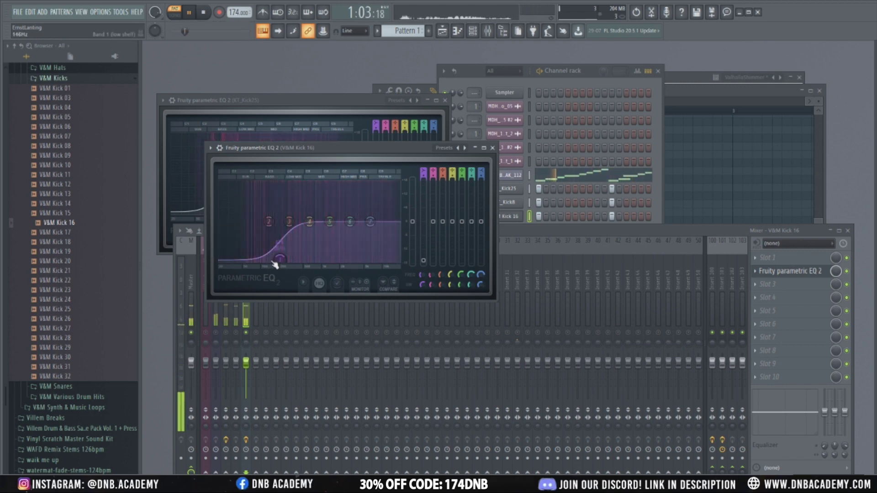
drag(309, 222, 365, 235)
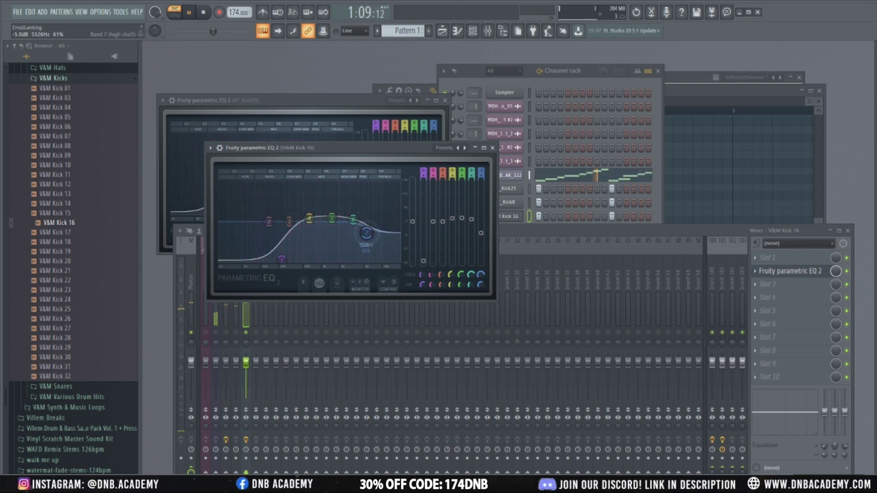
Solo the three kick tracks together and reverse the polarity of the KT_Kick8 mixer track.
click(244, 339)
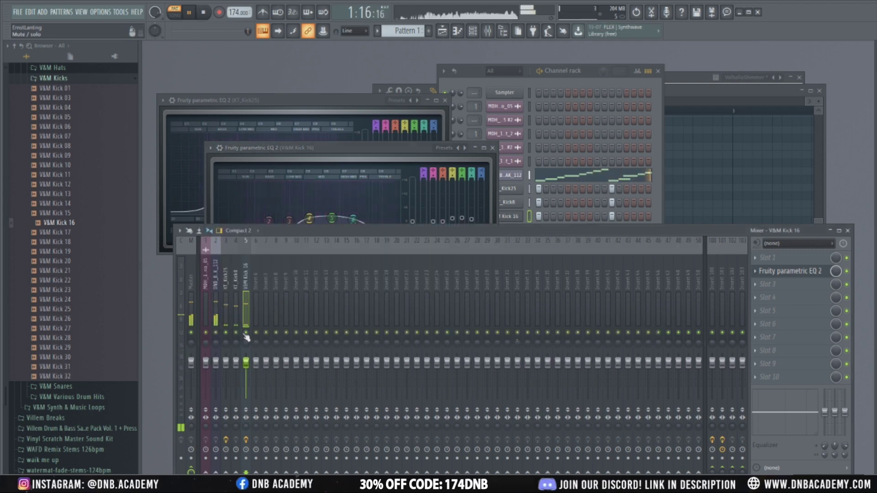
right_click(227, 333)
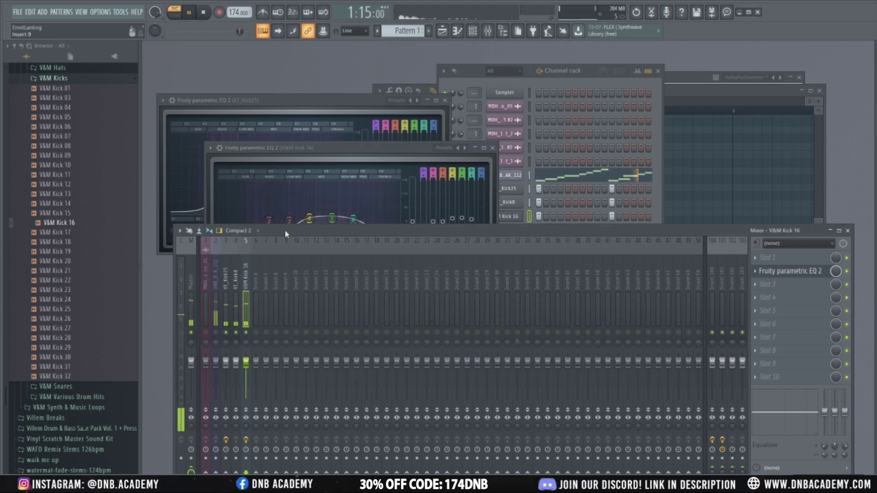
drag(284, 229, 285, 209)
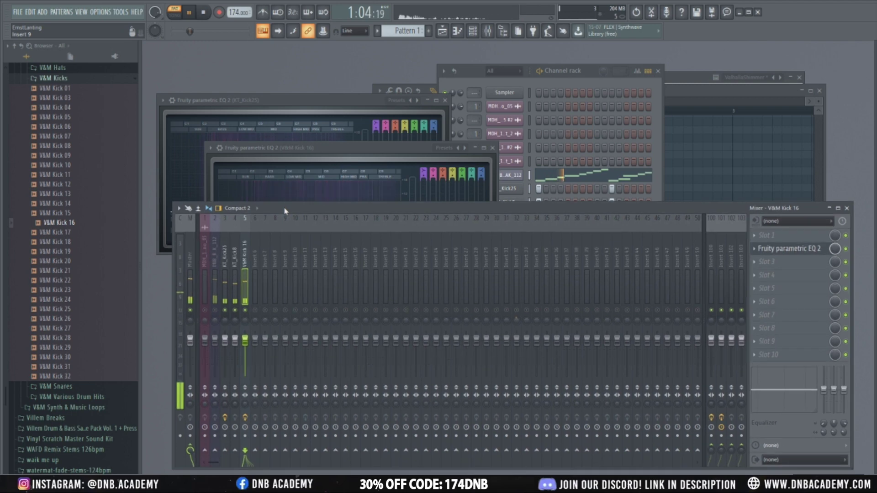
click(238, 391)
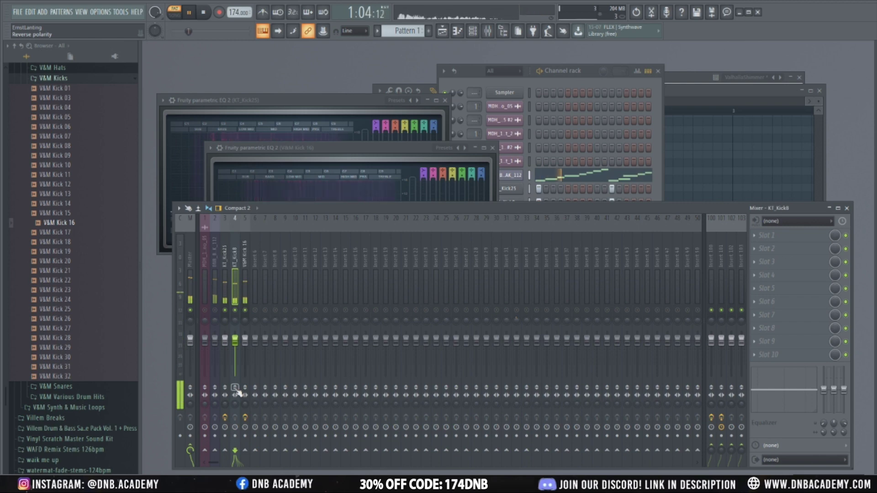
Try reversing the polarity of the KT_Kick25, V&M Kick 16 and KT_Kick8 mixer tracks in turn while the pattern plays.
click(228, 391)
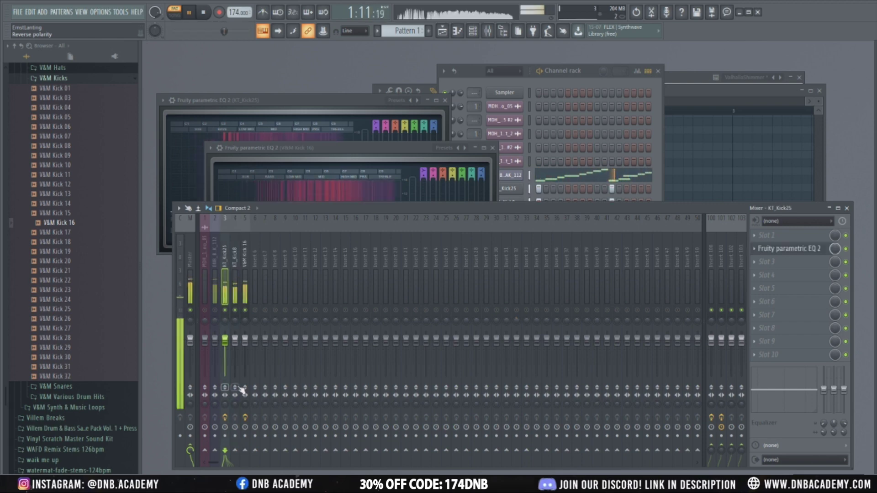
click(245, 390)
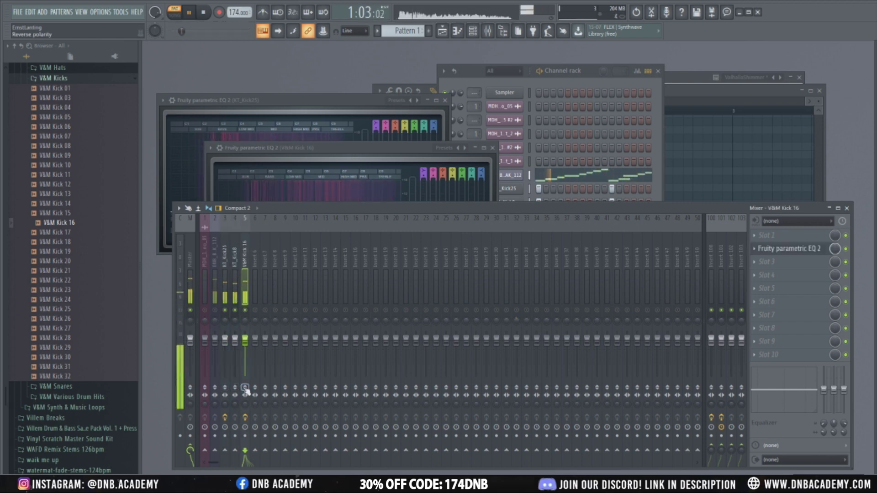
click(237, 389)
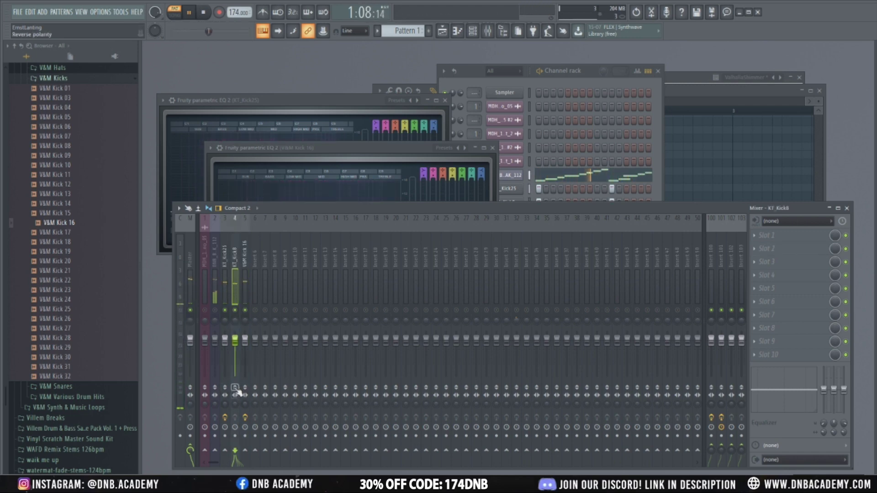
Try the Reverse polarity effect in the V&M Kick 16 sampler, switch it back off and close the channel settings.
click(573, 74)
click(512, 217)
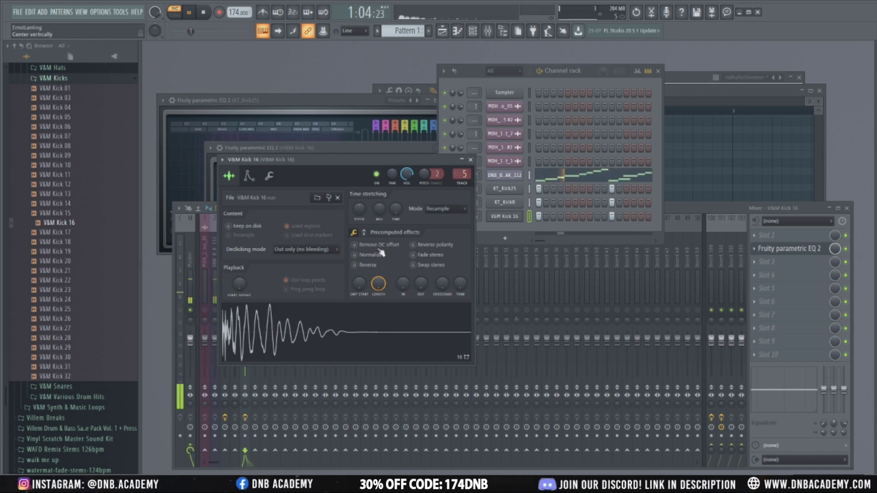
click(433, 248)
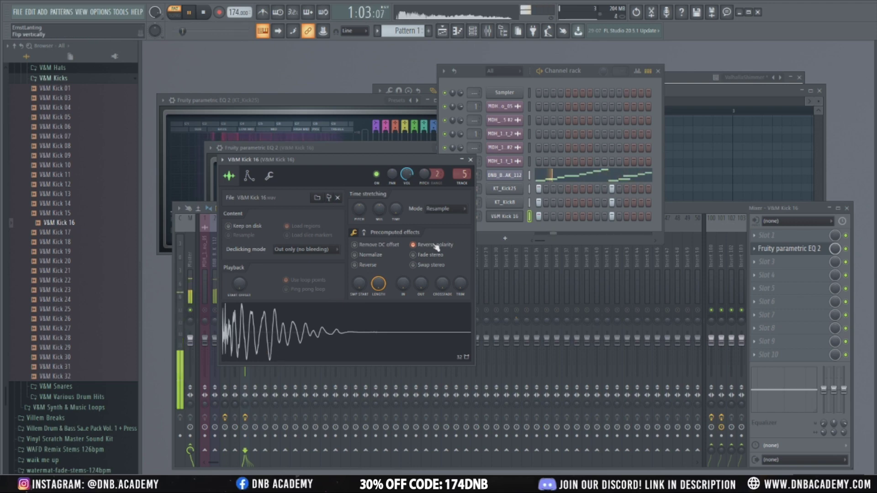
click(415, 245)
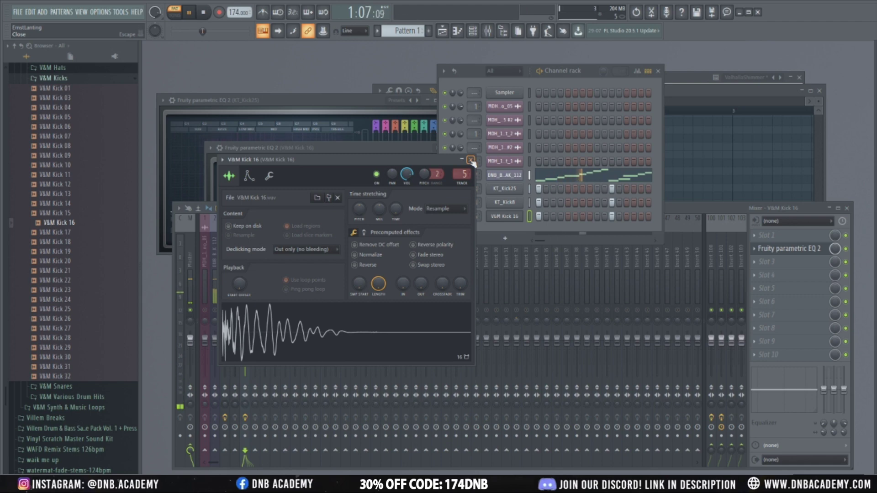
drag(292, 159, 365, 166)
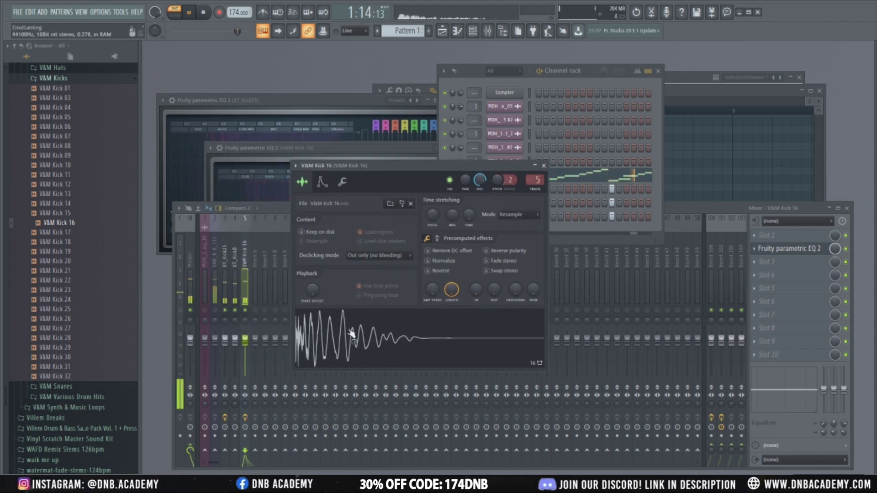
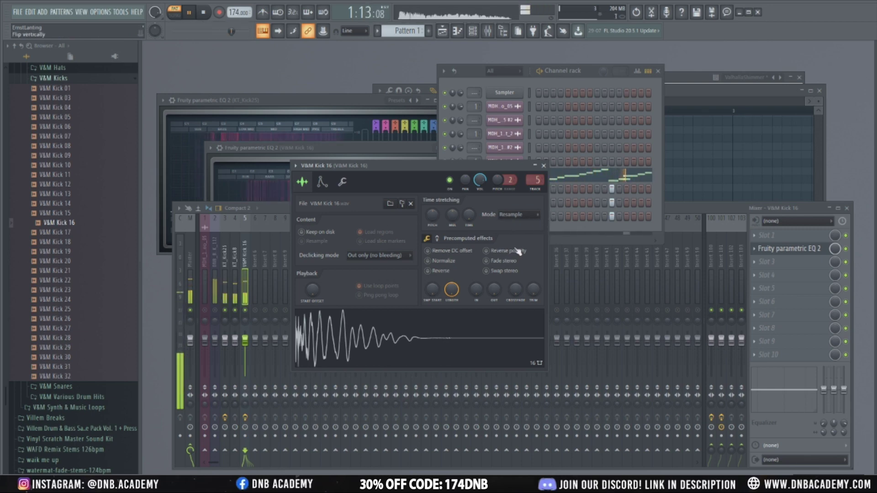
click(543, 165)
Compare the polarity of the three kick mixer tracks against each other and leave KT_Kick8 reversed.
click(234, 292)
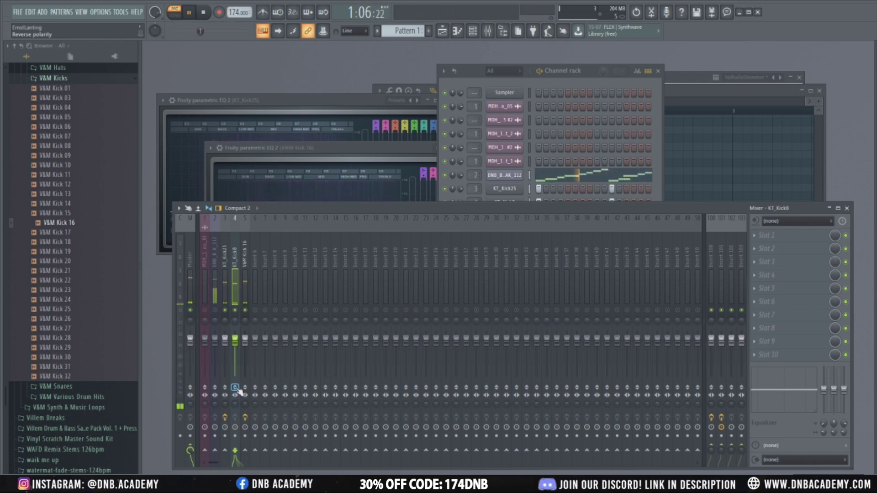
click(227, 287)
click(244, 290)
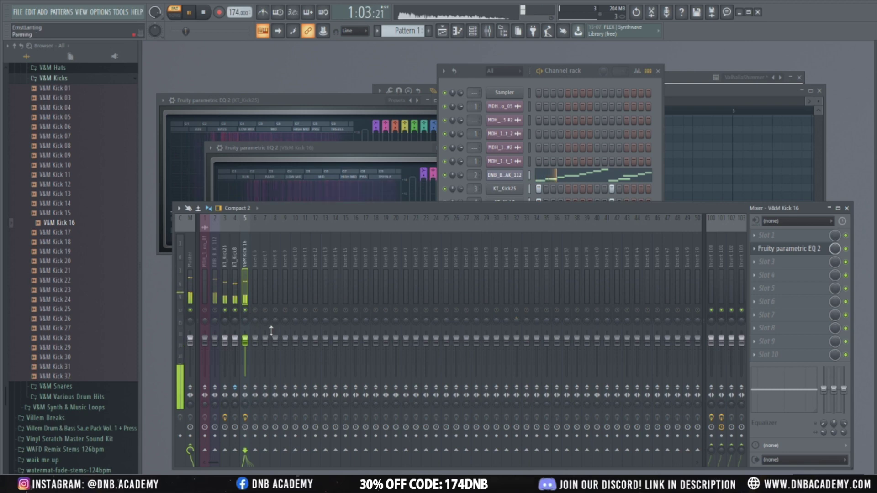
click(235, 302)
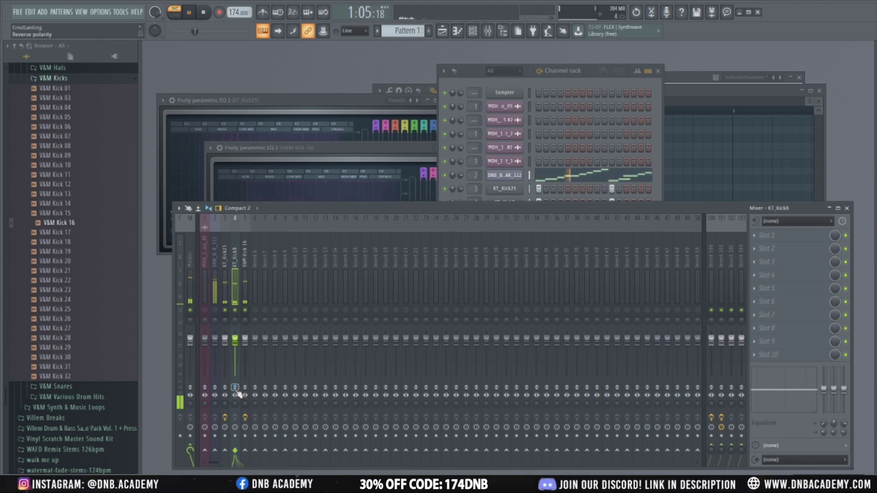
Compare KT_Kick8 soloed and layered, slightly lower the V&M Kick 16 fader, and unmute all mixer tracks.
right_click(235, 310)
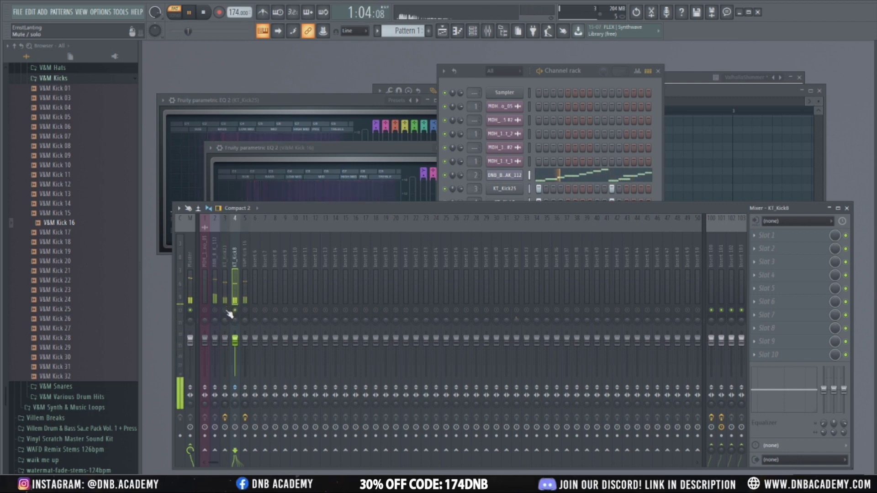
right_click(235, 310)
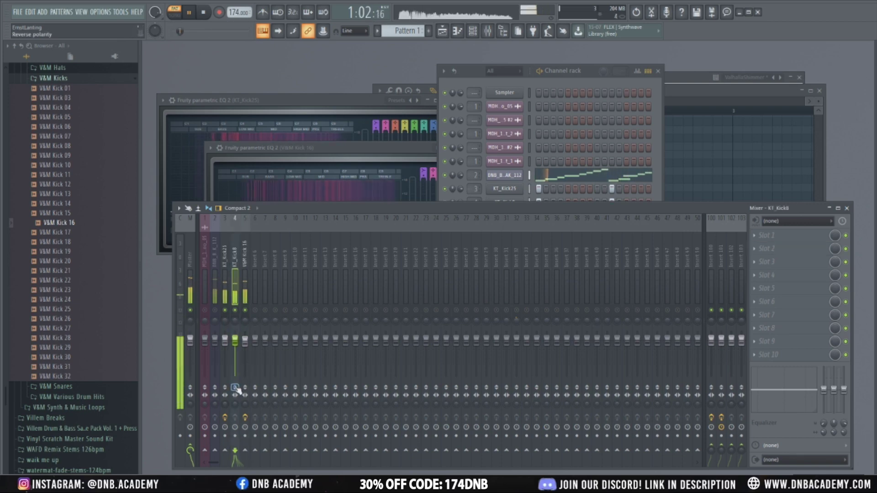
ctrl+click(246, 310)
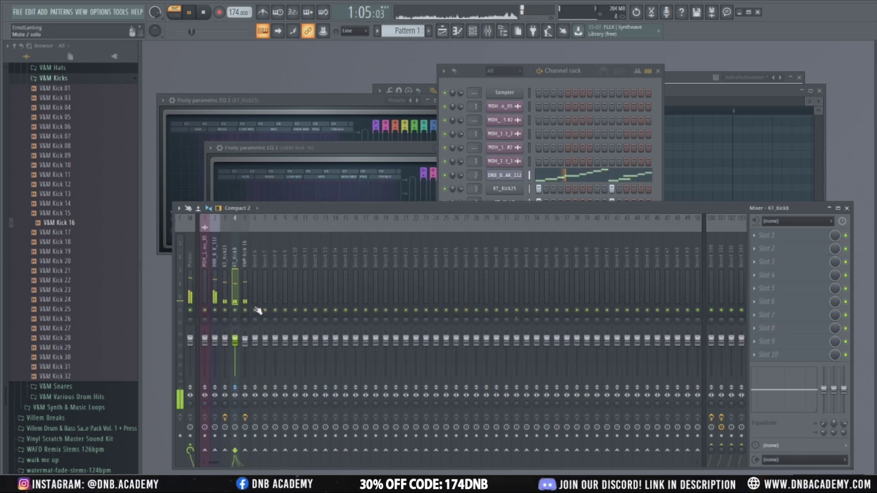
click(530, 119)
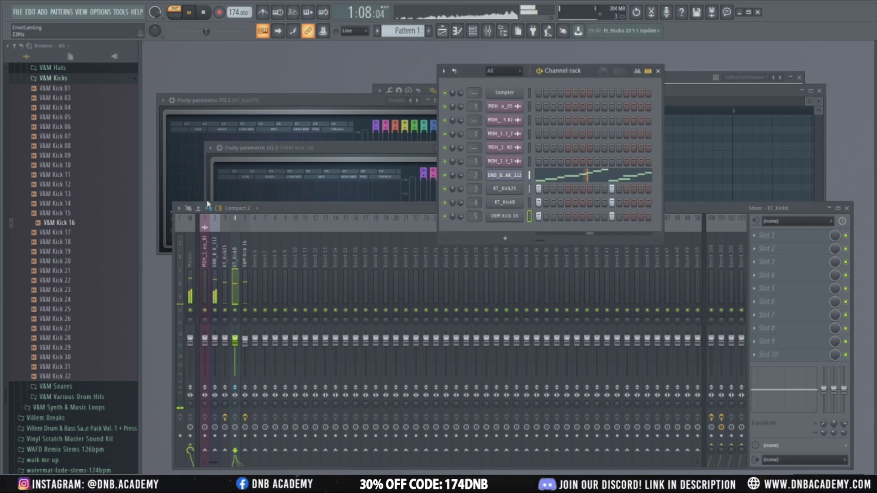
Stop playback and audition the claps, clicks and rolls in the V&M Various Drum Hits folder.
scroll(99, 312, down, 2)
key(space)
click(73, 339)
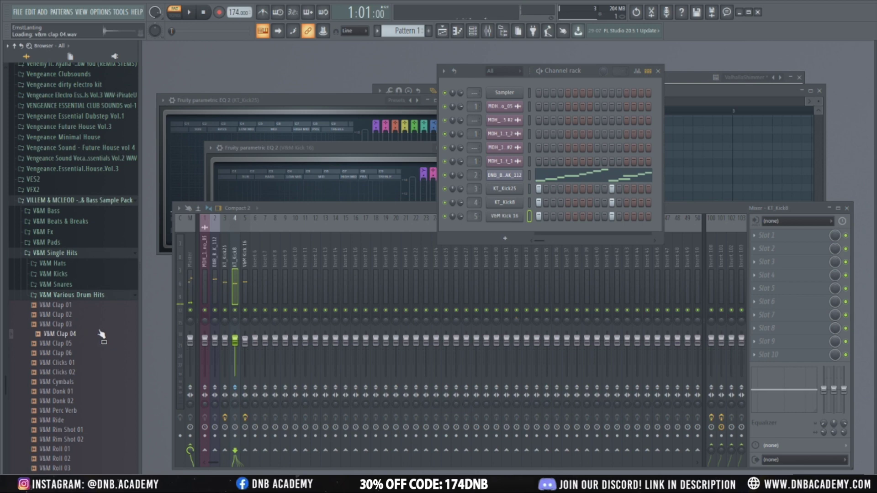
scroll(103, 338, down, 2)
click(88, 305)
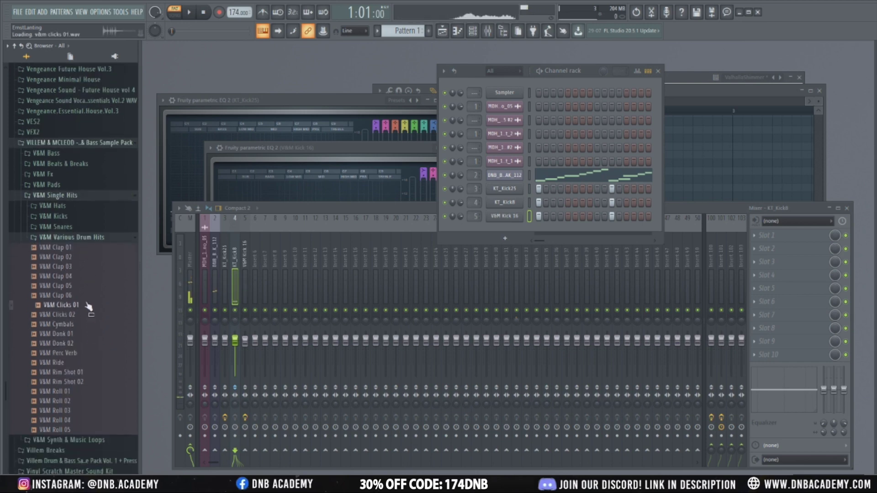
click(82, 419)
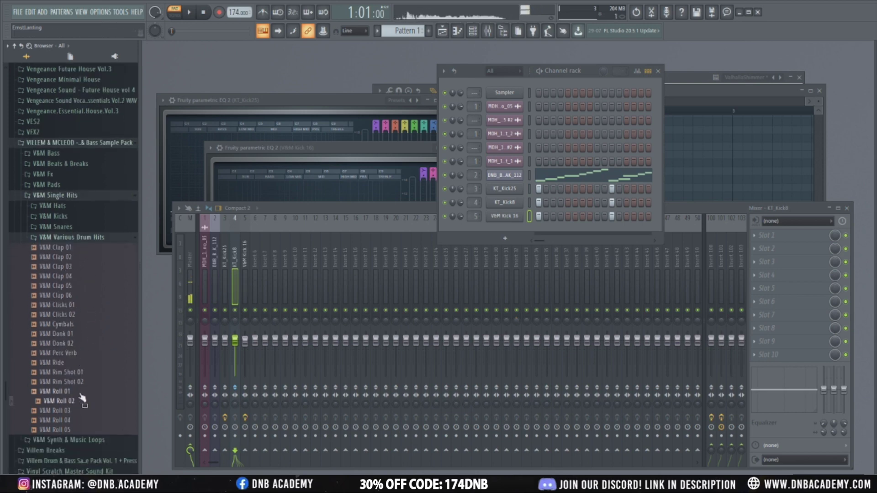
Add V&M Snare 15 from the V&M Snares folder as a new channel, place hits on steps 5 and 13, and play the pattern.
click(69, 227)
click(73, 259)
scroll(76, 262, down, 2)
click(77, 260)
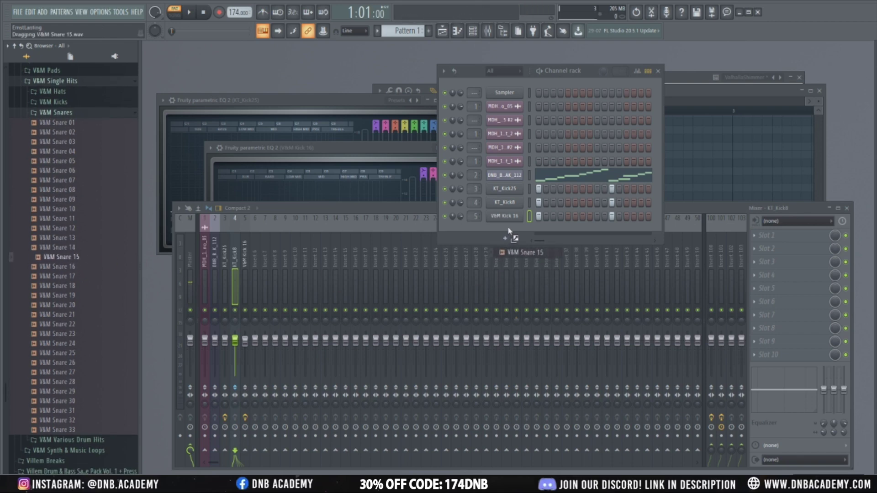
drag(509, 230, 549, 233)
key(space)
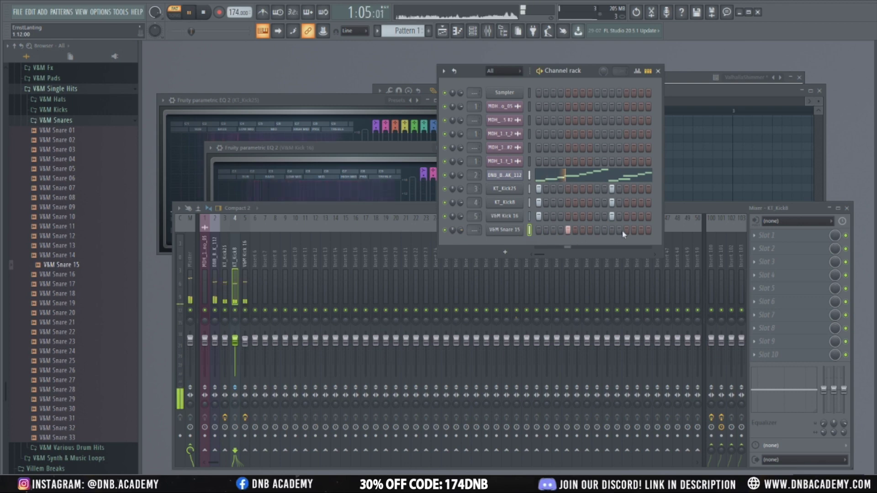
Route the V&M Snare 15 channel to mixer track 6, solo it and load Fruity Parametric EQ 2 in slot 2.
click(505, 230)
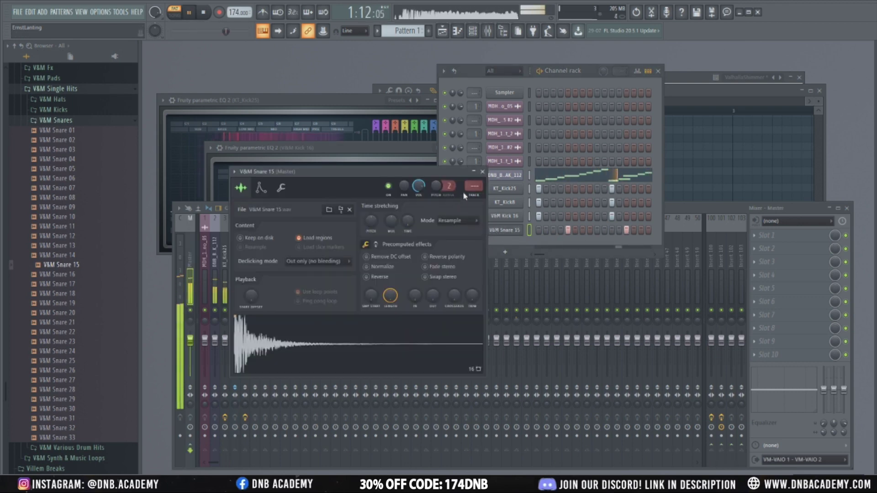
key(ctrl+l)
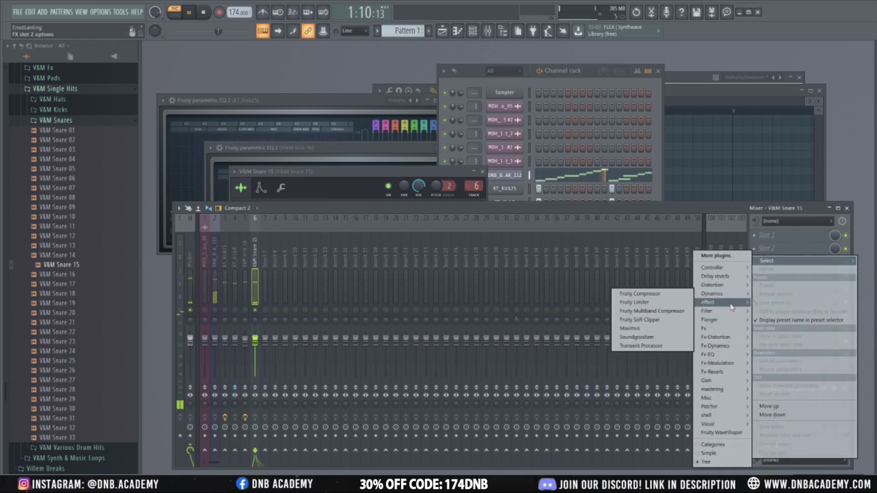
mouse_move(713, 313)
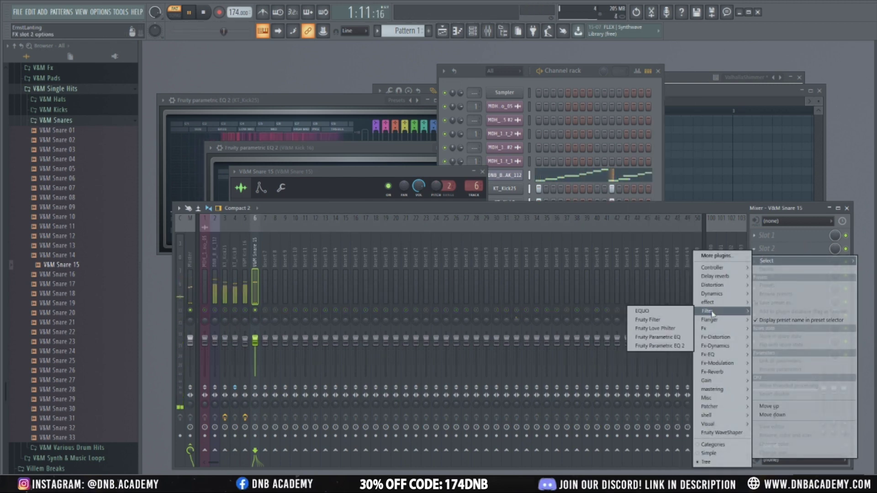
click(660, 346)
Cut the lows of V&M Snare 15 with EQ band 1, slightly lower bands 3 and 7, and unsolo the track.
drag(272, 246, 305, 283)
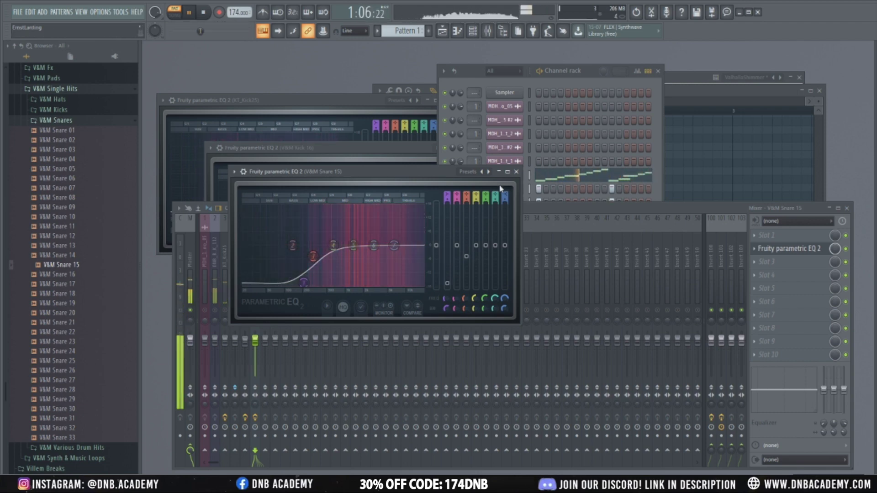
click(448, 256)
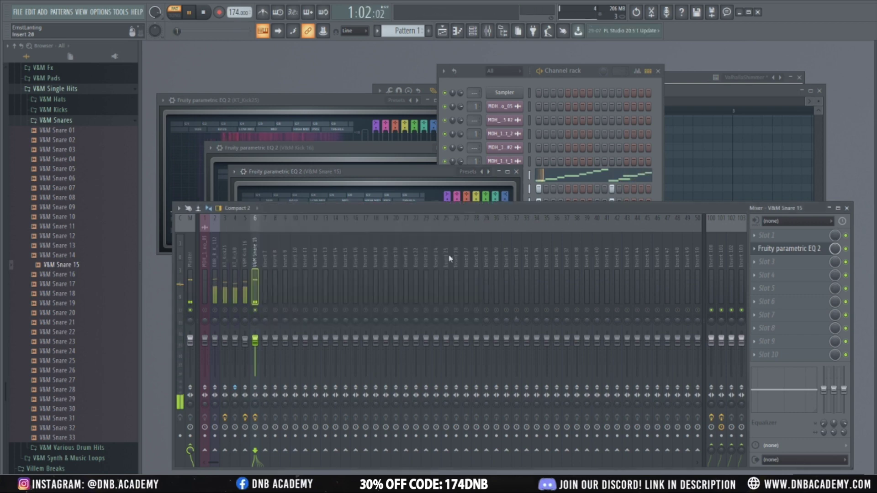
right_click(260, 310)
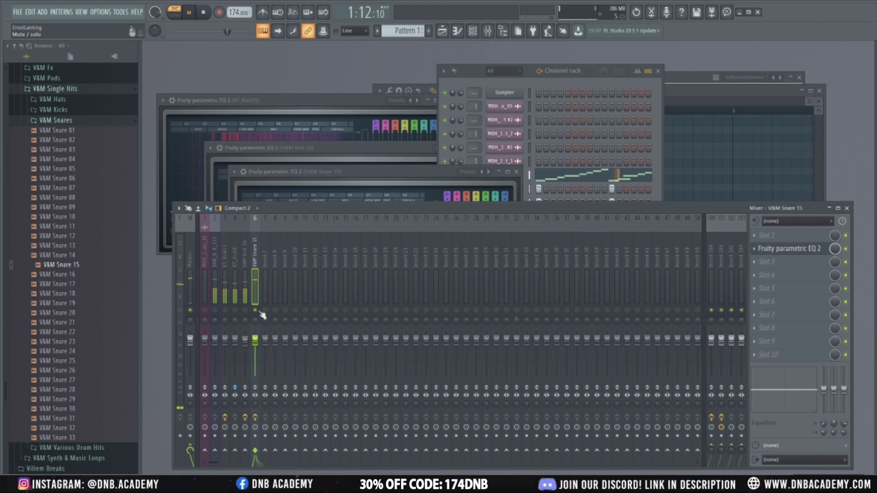
key(space)
click(385, 192)
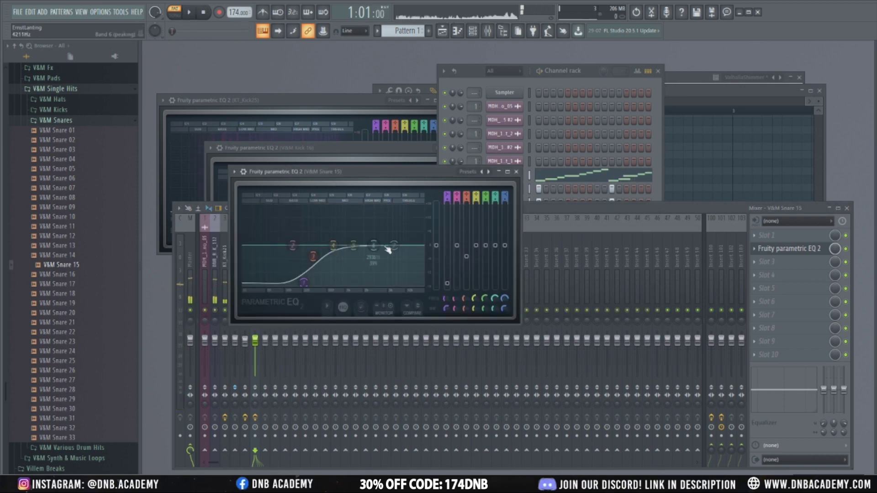
key(space)
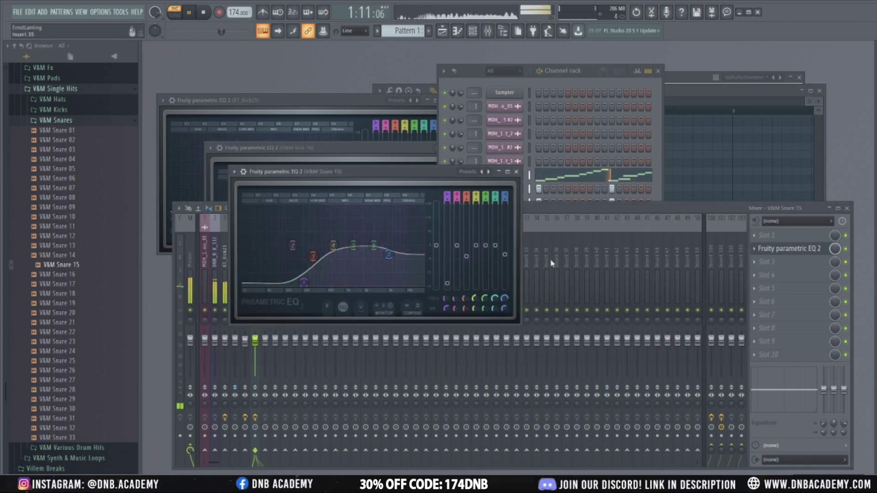
click(551, 258)
key(space)
Browse to the LENZMAN Deep Soulful Drum & Bass pack and open the LNZ_CLAPS folder within LNZ_DRUM_HITS.
click(596, 78)
scroll(37, 219, up, 10)
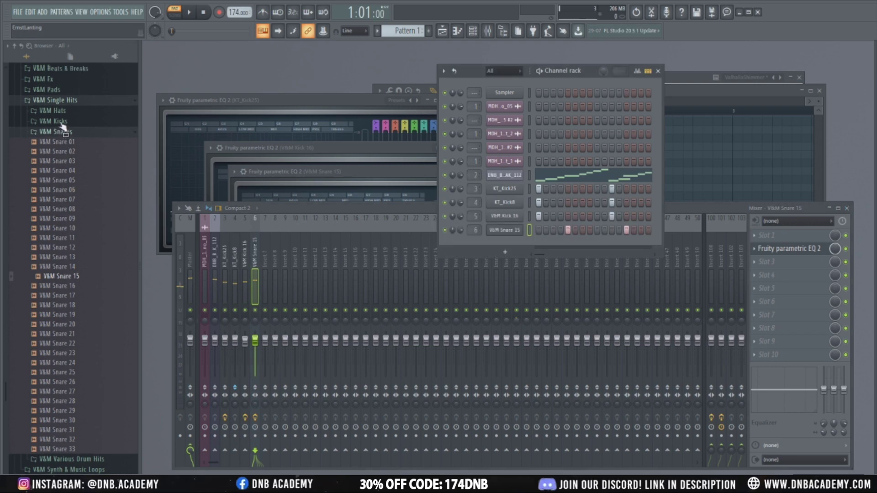
scroll(35, 231, up, 15)
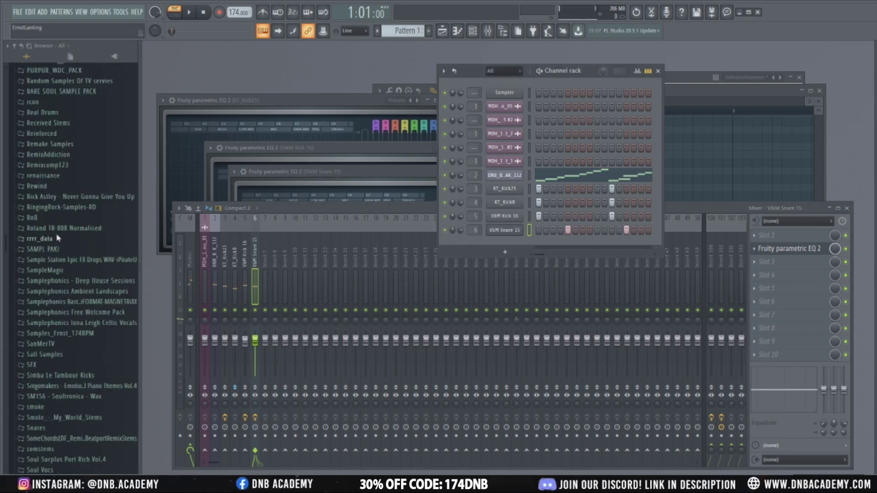
scroll(73, 274, up, 10)
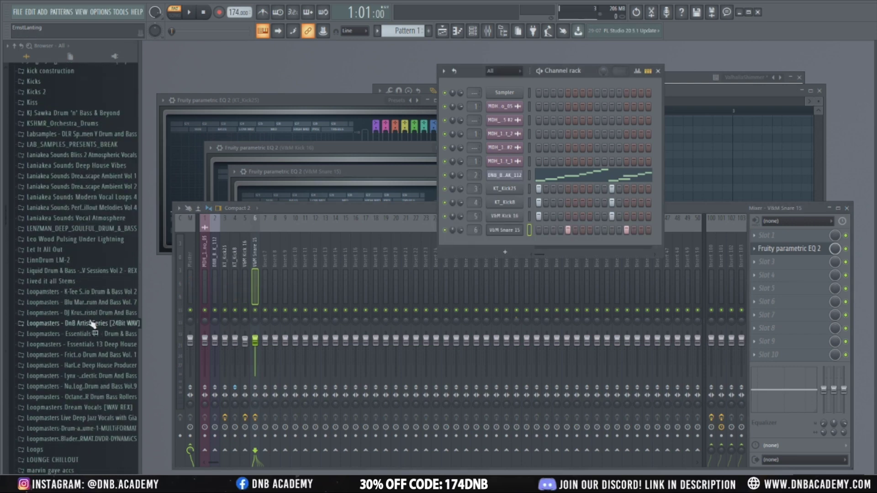
click(103, 230)
click(93, 271)
click(94, 302)
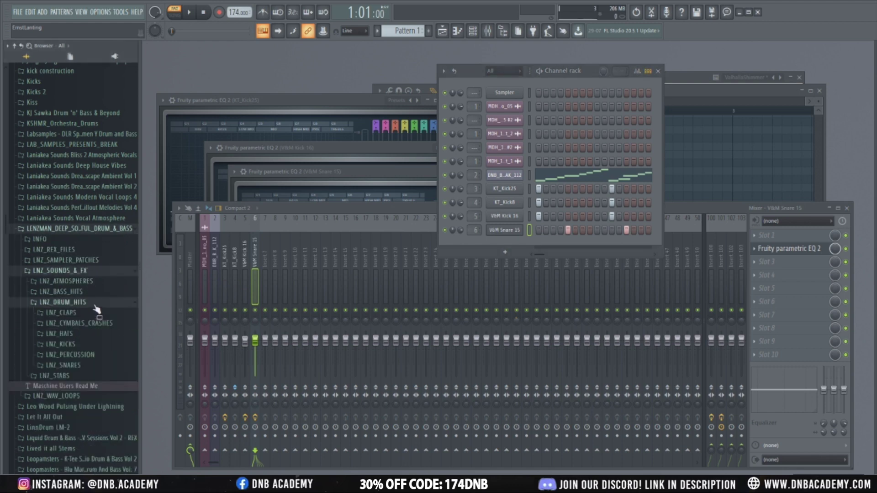
click(96, 315)
Audition the LNZ clap samples and add LNZ_Clap_Solar_Flare as a new channel below V&M Snare 15.
key(Down)
key(Down)
key(Down)
key(Down)
key(Down)
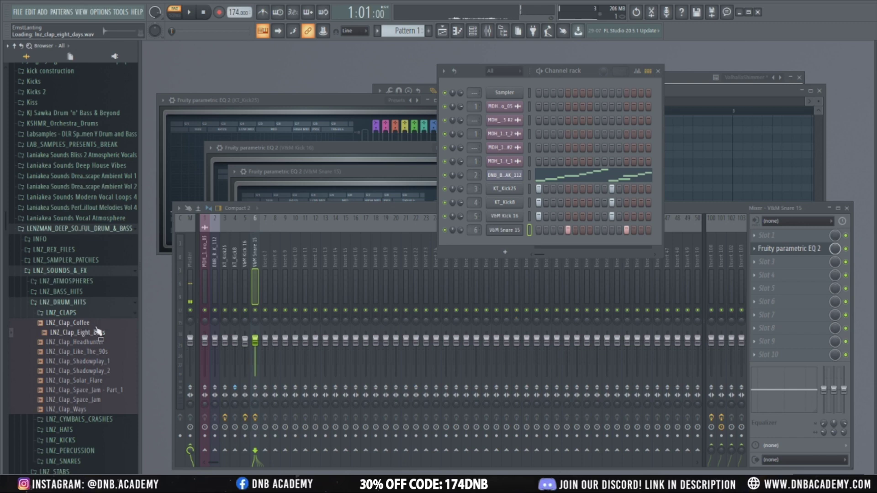
key(Down)
key(Down)
click(105, 382)
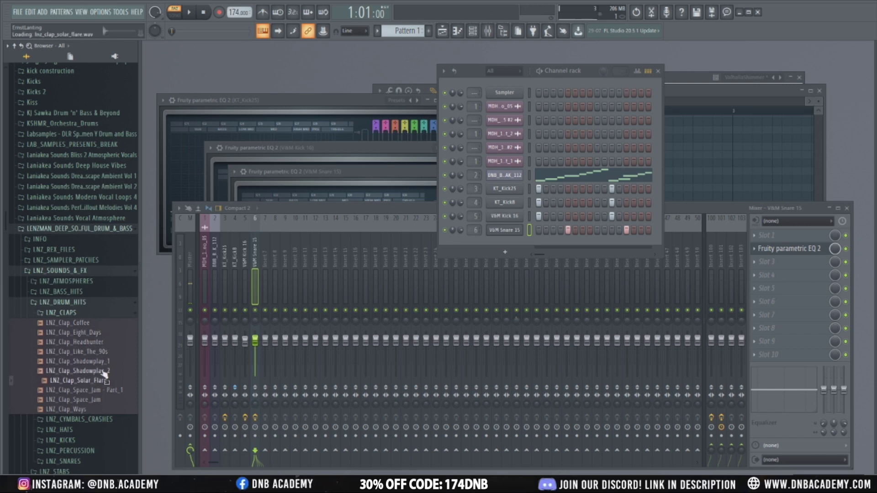
drag(106, 388, 521, 249)
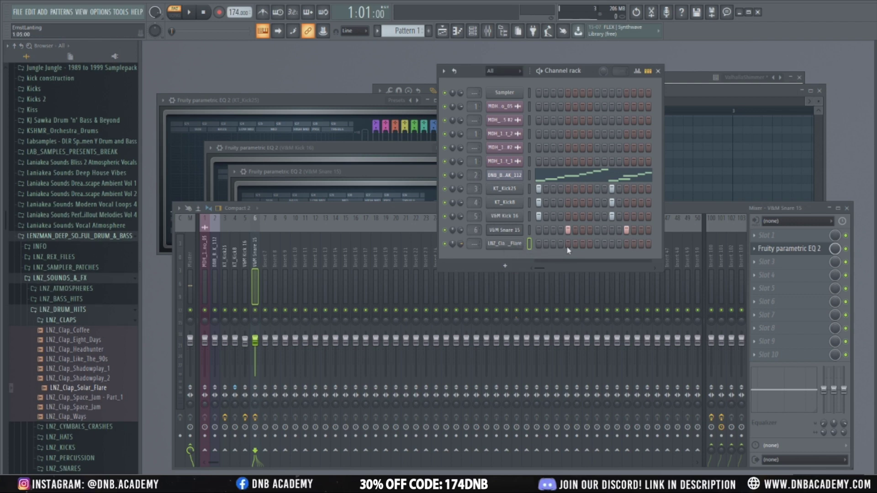
Place LNZ_Clap_Solar_Flare hits on steps 5 and 13 and play the pattern.
click(568, 244)
click(627, 243)
key(space)
Open the LNZ_Clap_Solar_Flare sampler settings, shorten the sample length and set a 25% fade-out.
click(515, 243)
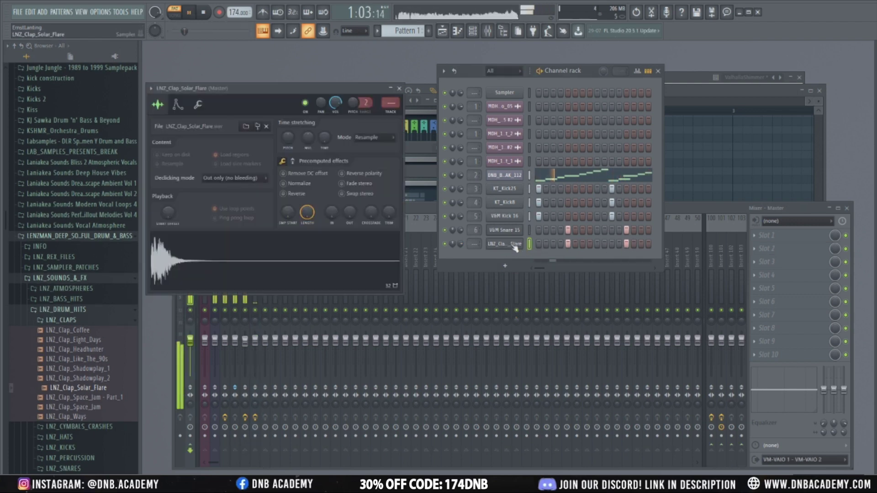
key(space)
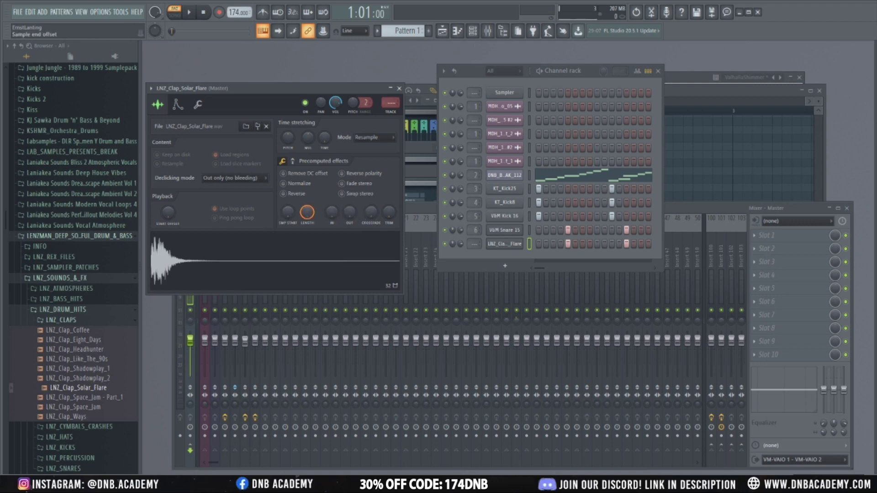
drag(307, 212, 306, 272)
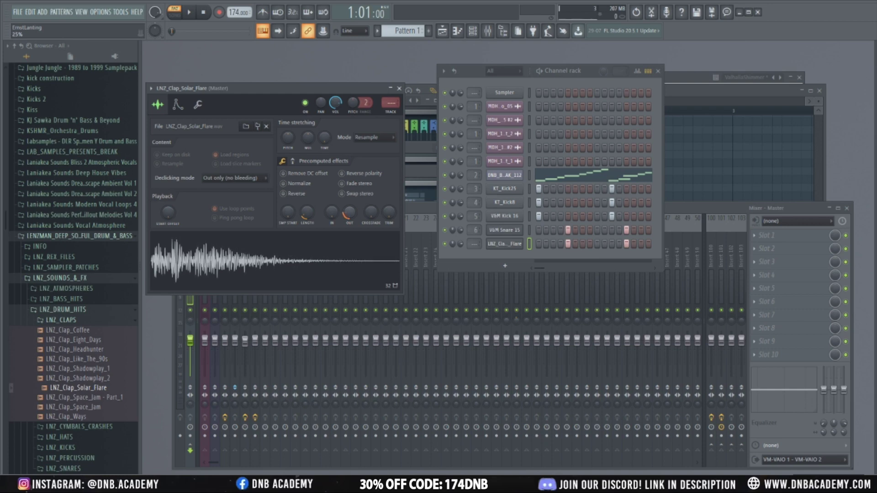
key(space)
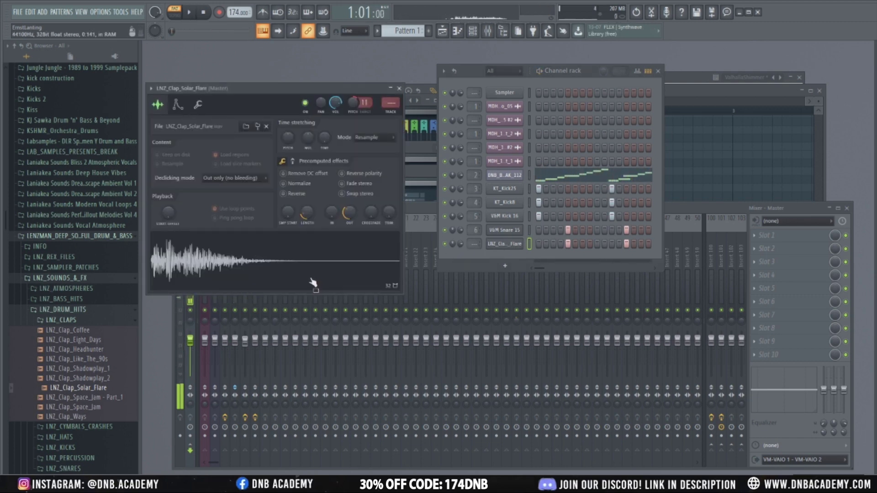
Route the LNZ_Clap_Solar_Flare channel to mixer track 7 and load Fruity Parametric EQ 2 in slot 3.
double_click(391, 104)
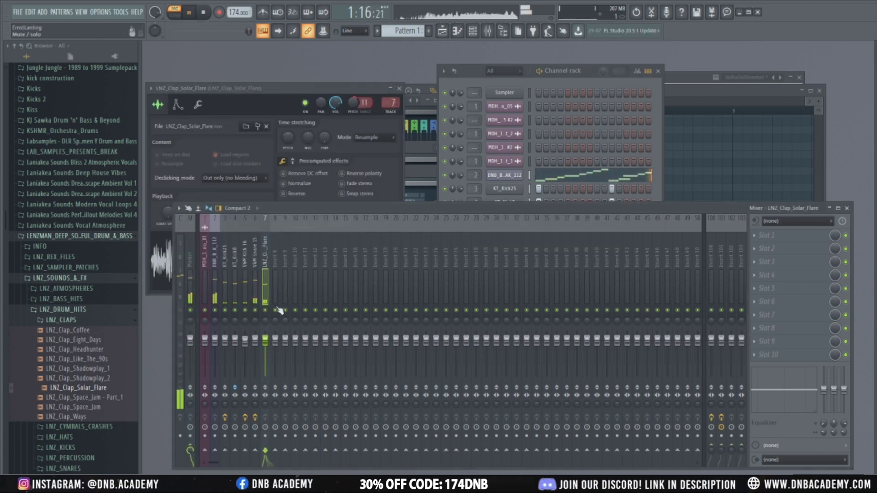
click(759, 264)
mouse_move(713, 307)
click(652, 346)
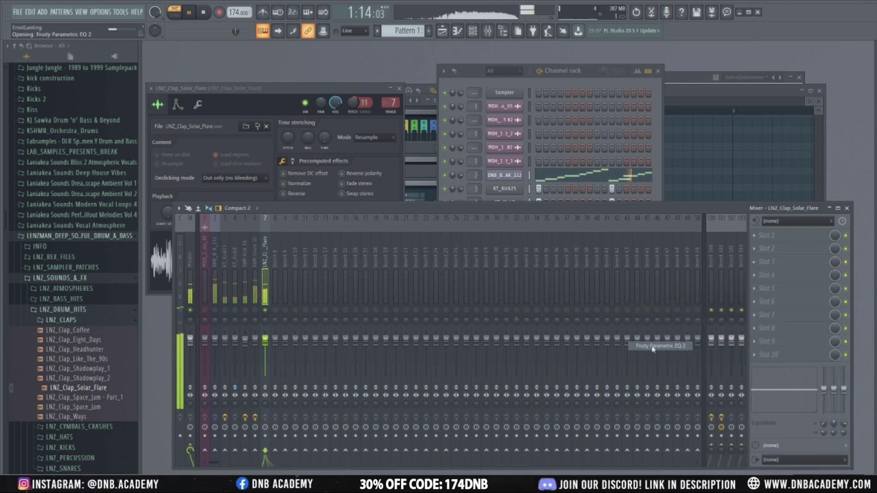
Boost the clap's highs about 5 dB with EQ band 7 near 7.1 kHz, compare it soloed, and slightly lower track 7's fader.
drag(333, 202, 341, 174)
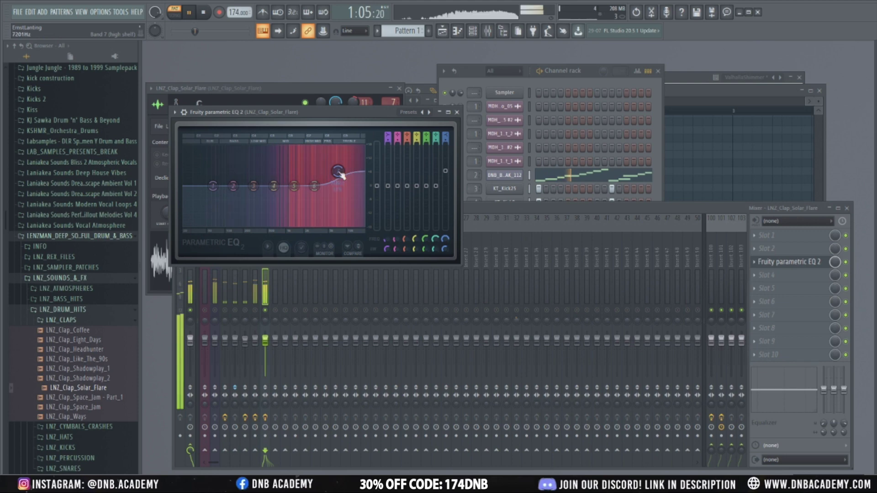
click(278, 292)
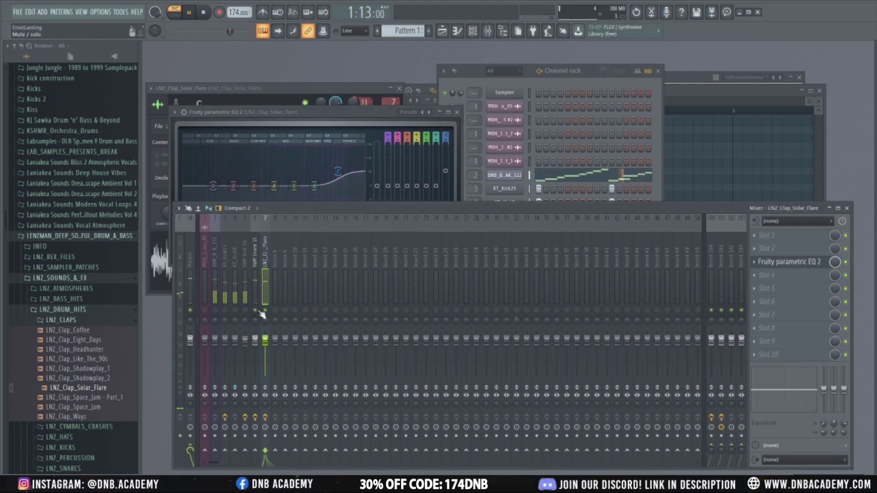
click(337, 173)
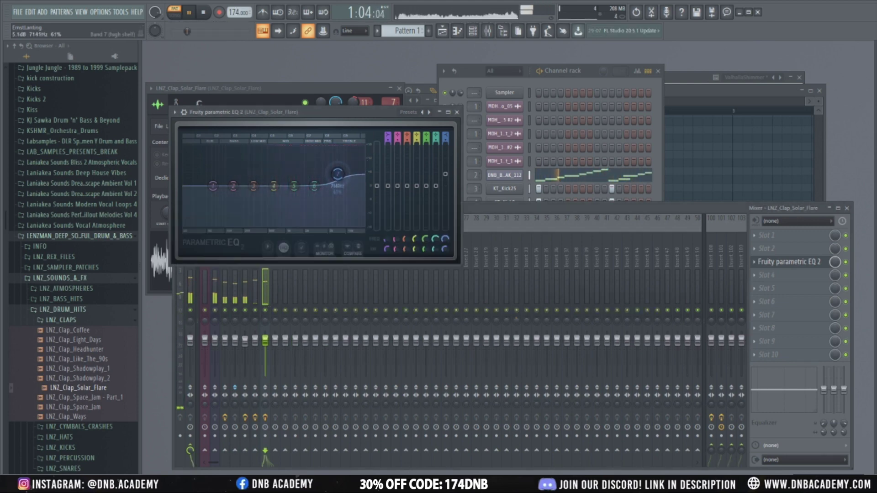
click(268, 343)
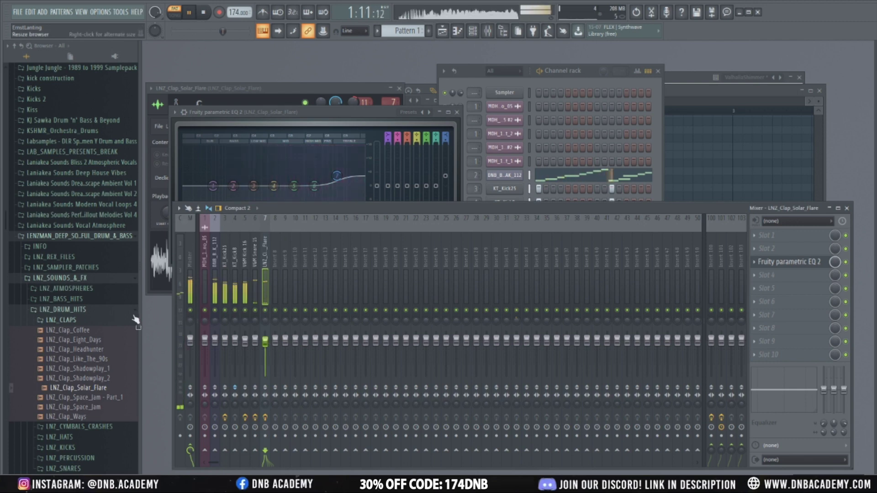
Open the LNZ_SNARES folder and audition snares from LNZ_Snare_Marching_Band up to LNZ_Snare_Automatic.
click(63, 468)
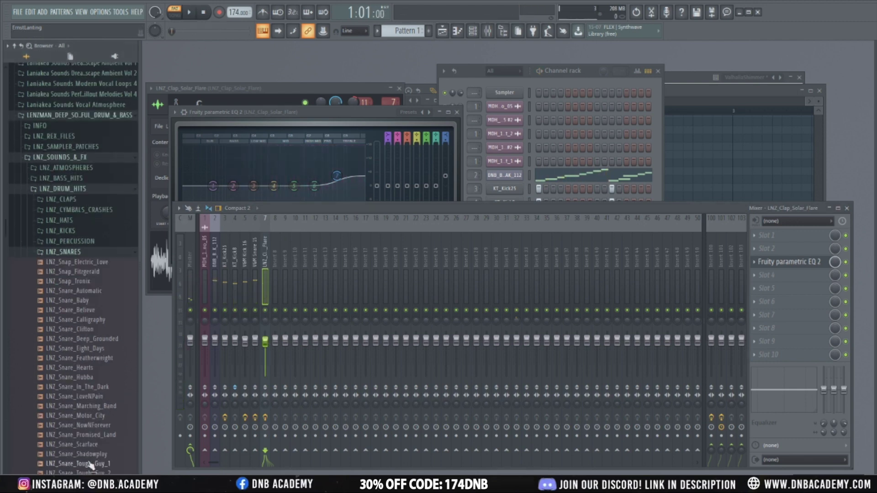
scroll(93, 343, down, 10)
click(89, 276)
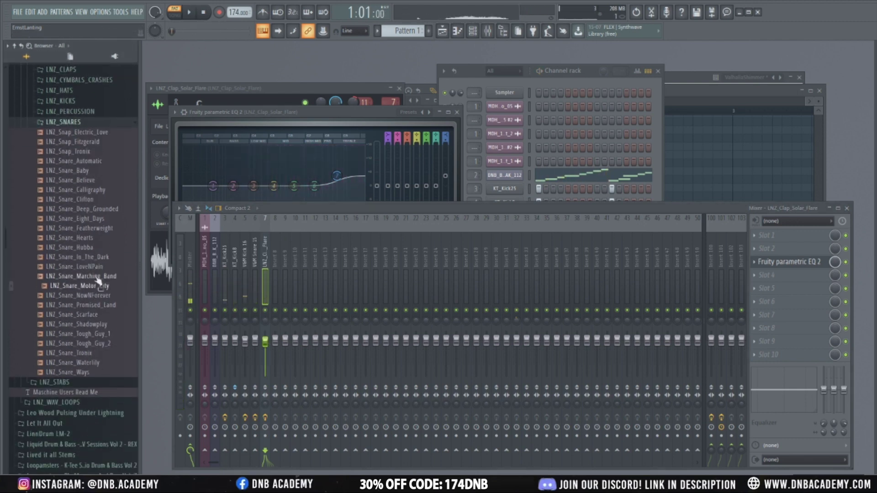
click(105, 267)
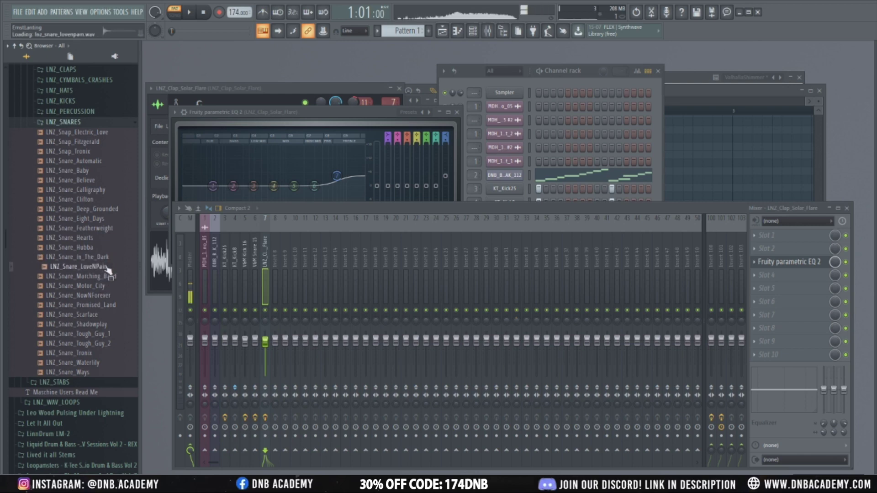
click(112, 218)
click(112, 210)
click(112, 200)
click(111, 190)
click(109, 181)
click(101, 171)
click(96, 161)
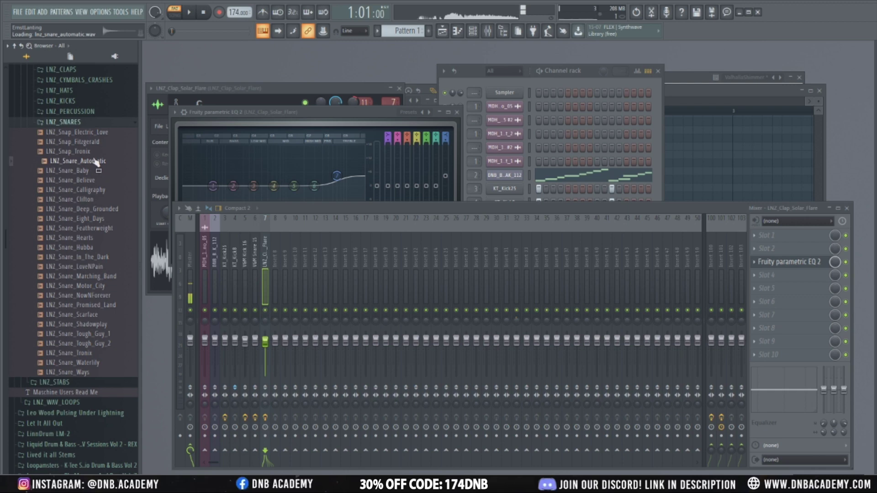
Audition the remaining LNZ snares and add LNZ_Snare_Scarface as a new channel below the sliced break.
click(104, 335)
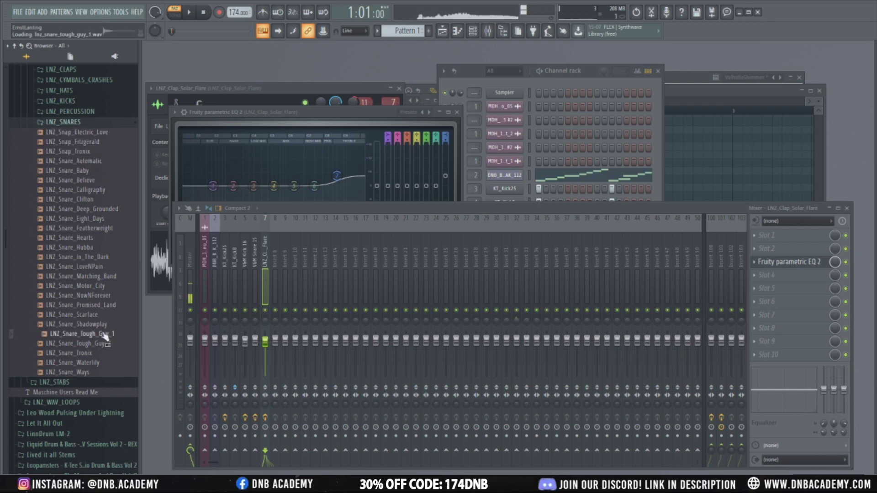
click(106, 353)
click(106, 363)
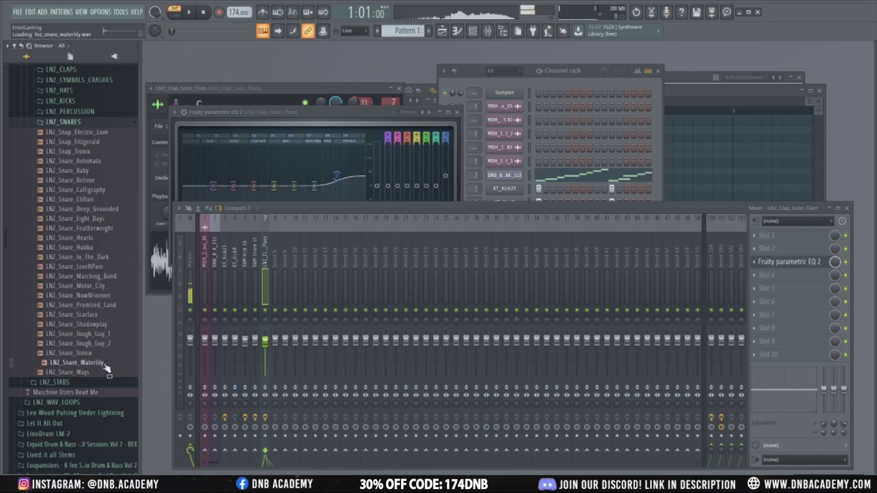
click(98, 325)
click(100, 315)
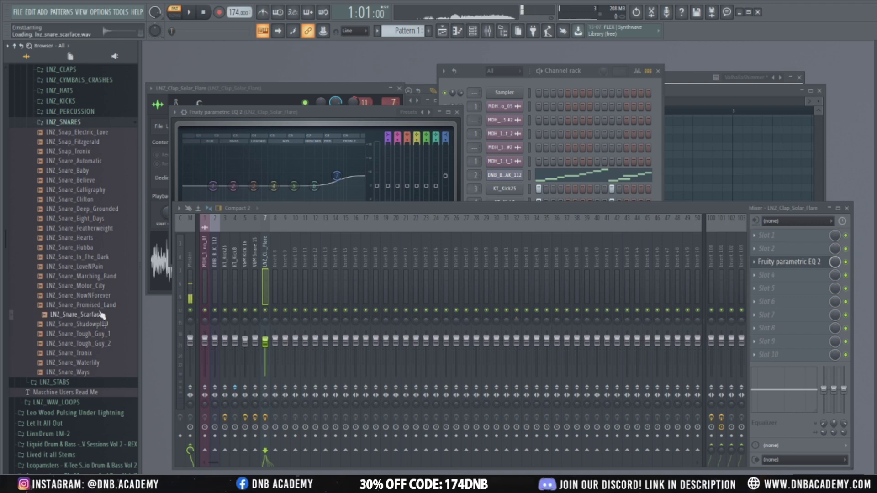
click(104, 306)
click(112, 316)
drag(119, 306, 521, 190)
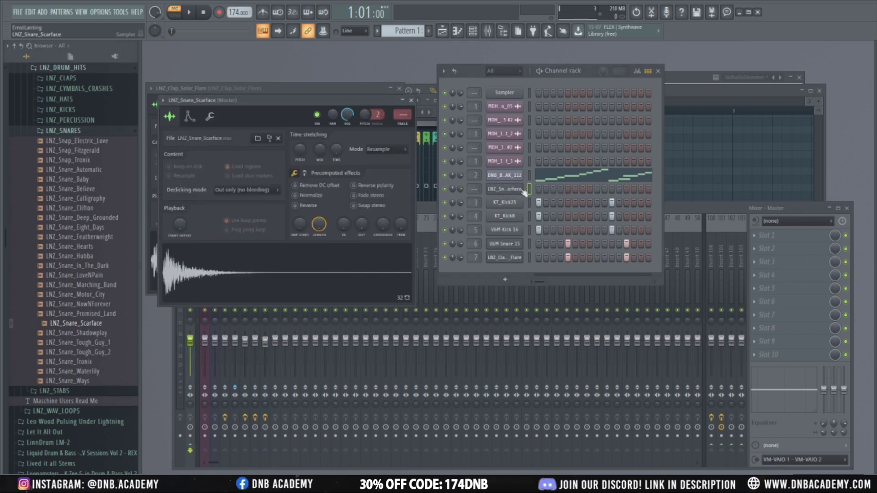
Place LNZ_Snare_Scarface hits on steps 5 and 13, route it to mixer track 8, and compare the snare layers soloed.
key(space)
click(568, 188)
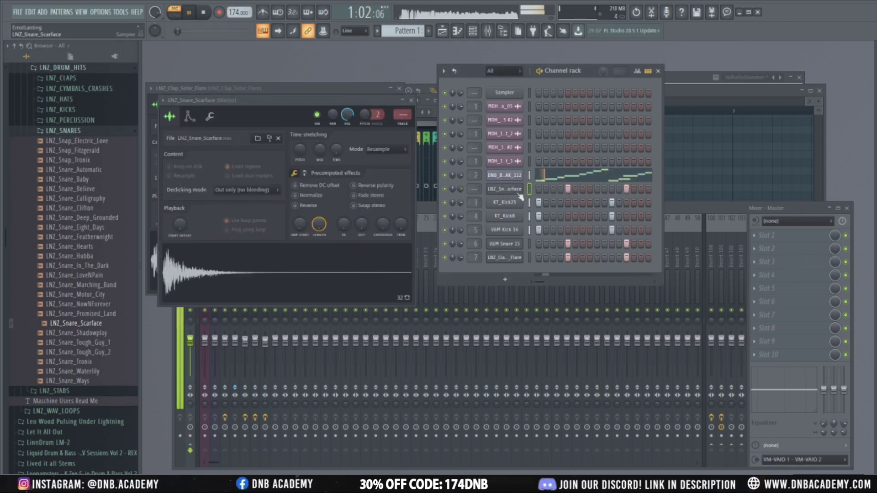
key(ctrl+l)
click(279, 315)
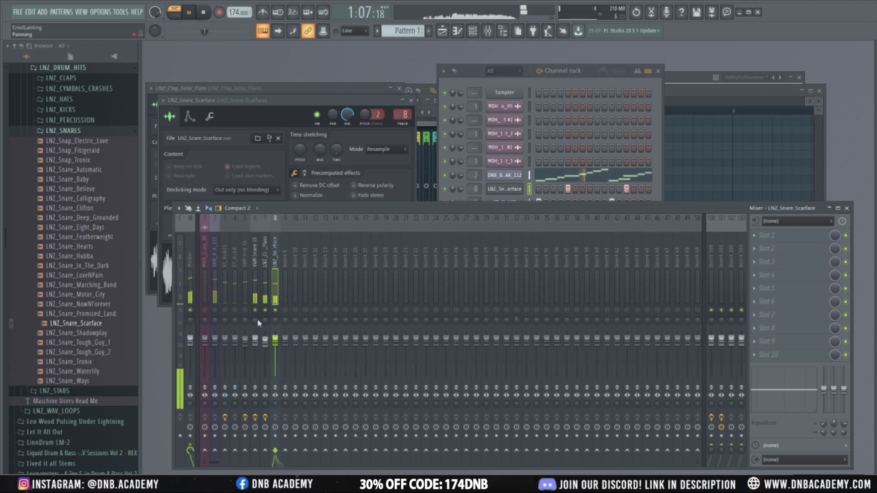
right_click(265, 311)
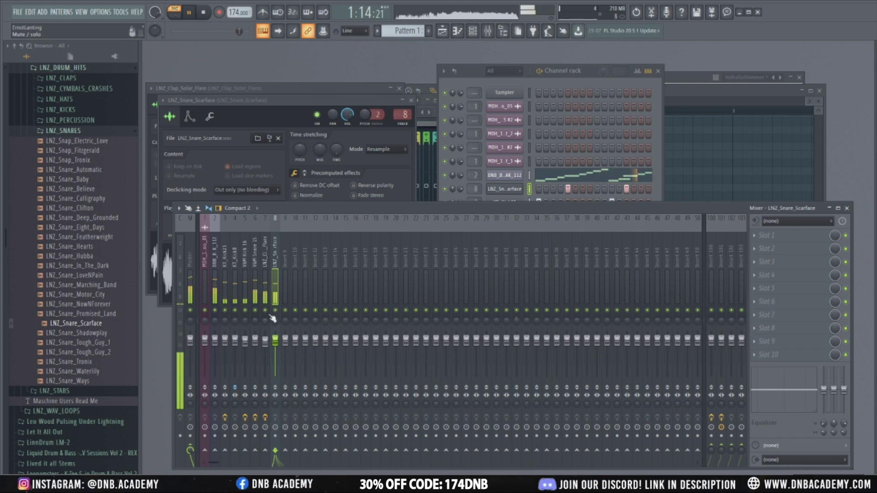
Solo the clap on mixer track 7 and reduce the high-shelf boost on band 7 of its EQ.
right_click(265, 310)
click(267, 316)
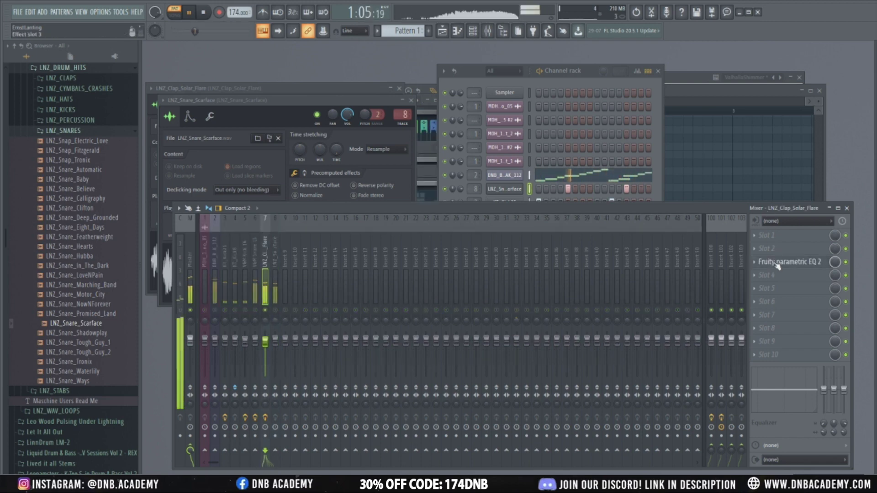
click(778, 264)
click(279, 314)
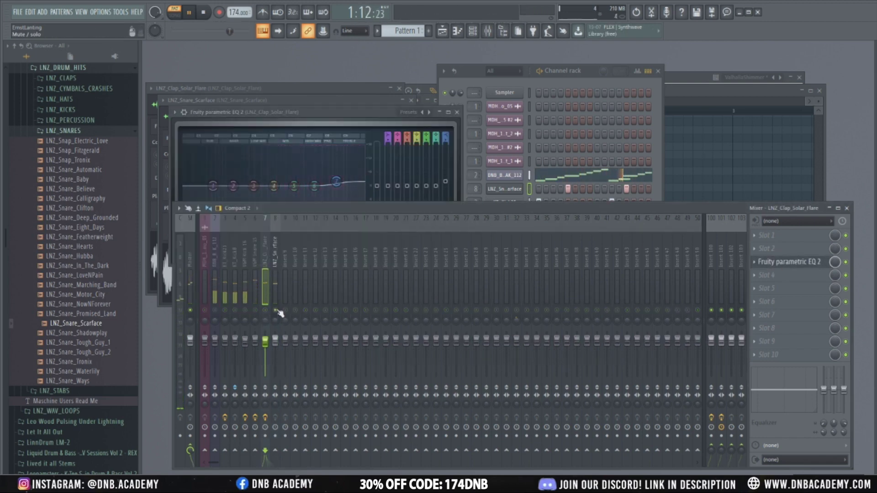
click(280, 313)
click(767, 248)
mouse_move(730, 303)
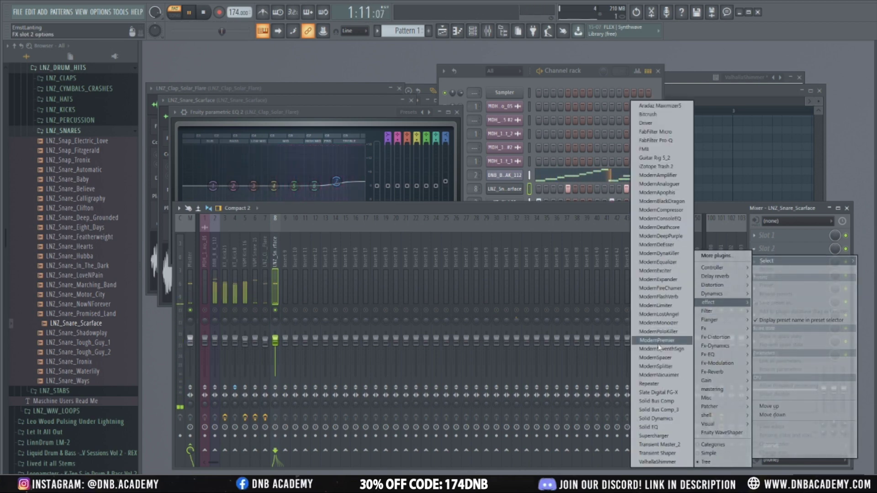
Solo mixer tracks 6 to 8 together, lower the V&M Snare 15 fader to 94% (-1.5 dB), and unsolo them.
click(264, 312)
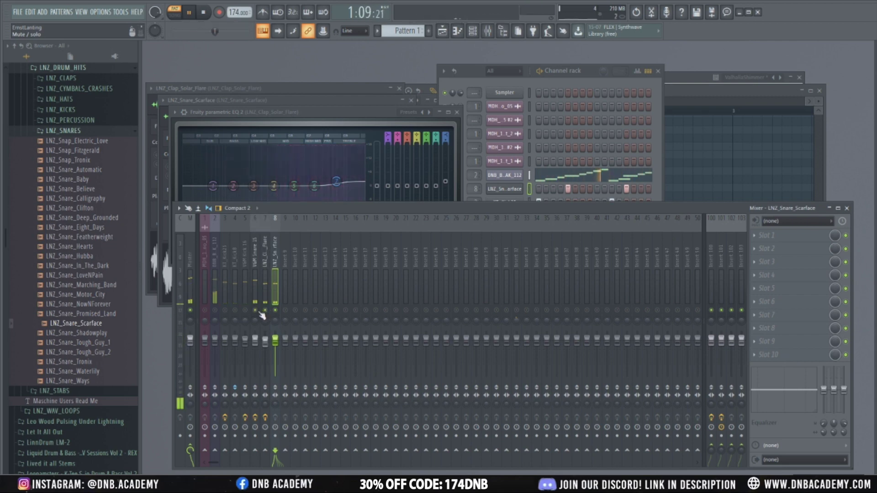
click(256, 315)
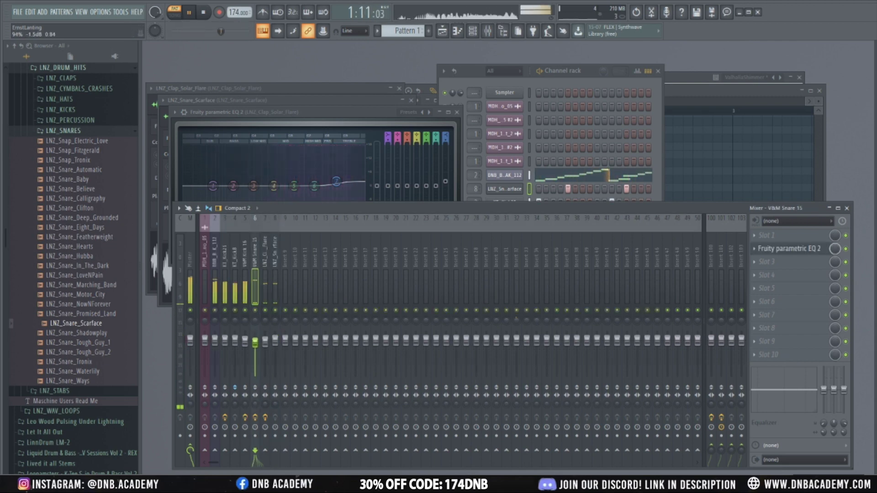
right_click(265, 310)
Solo LNZ_Snare_Scarface on mixer track 8 and load Fruity Parametric EQ 2 in slot 2.
click(275, 307)
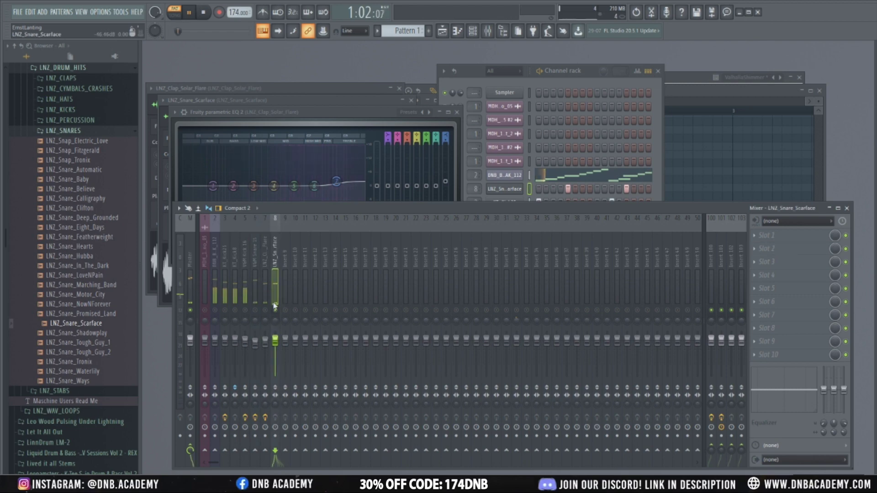
click(764, 248)
mouse_move(713, 311)
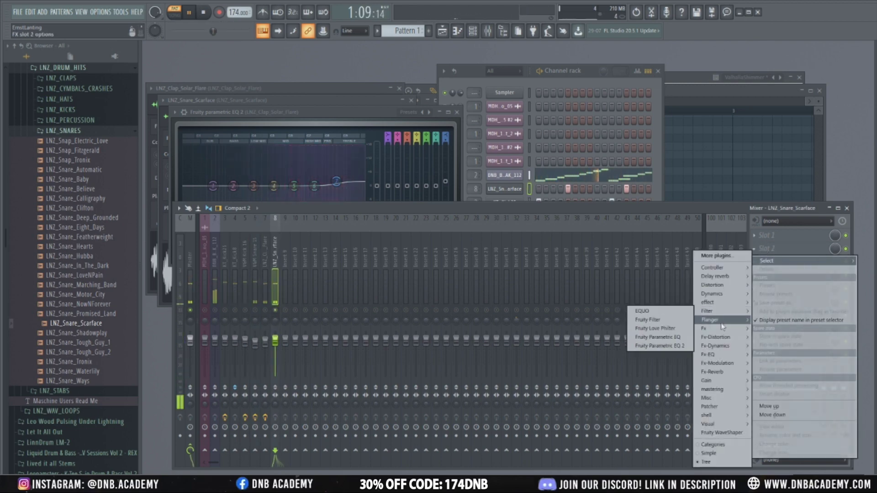
click(654, 346)
Sweep a narrow EQ band 5 boost to find the snare's resonance, cut it deeply near 1130 Hz, and unsolo the track.
drag(304, 201, 301, 159)
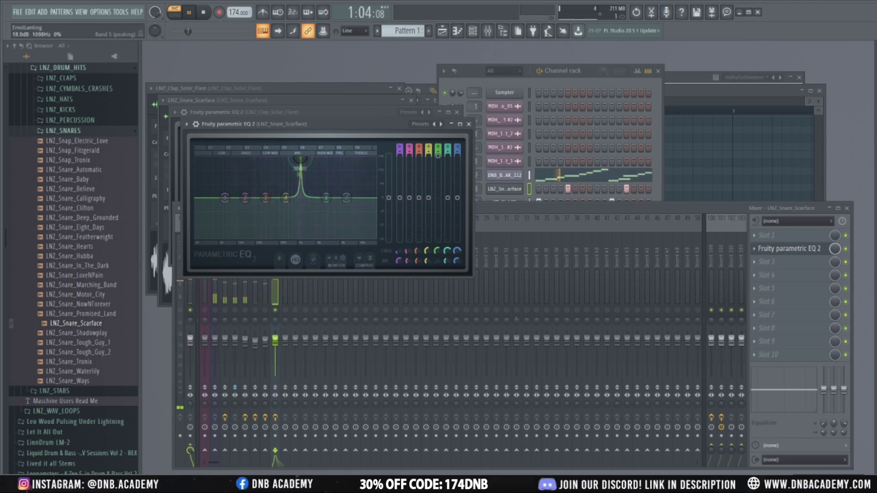
drag(301, 160, 302, 247)
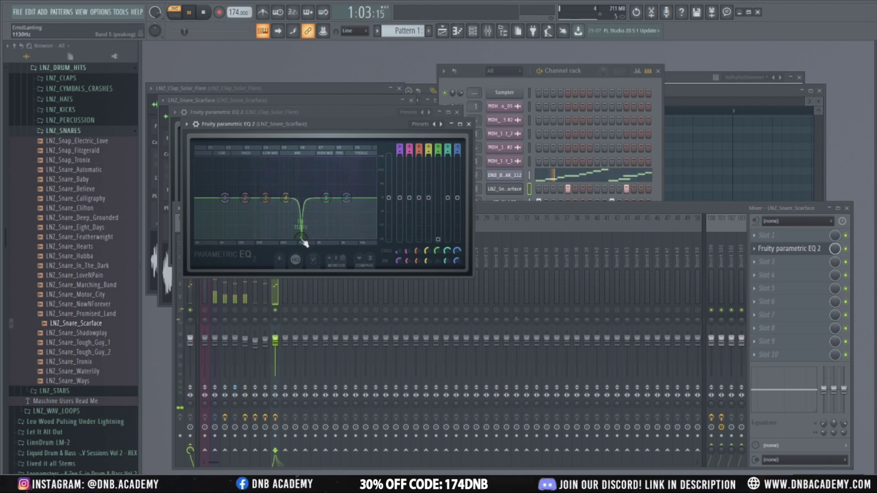
click(276, 315)
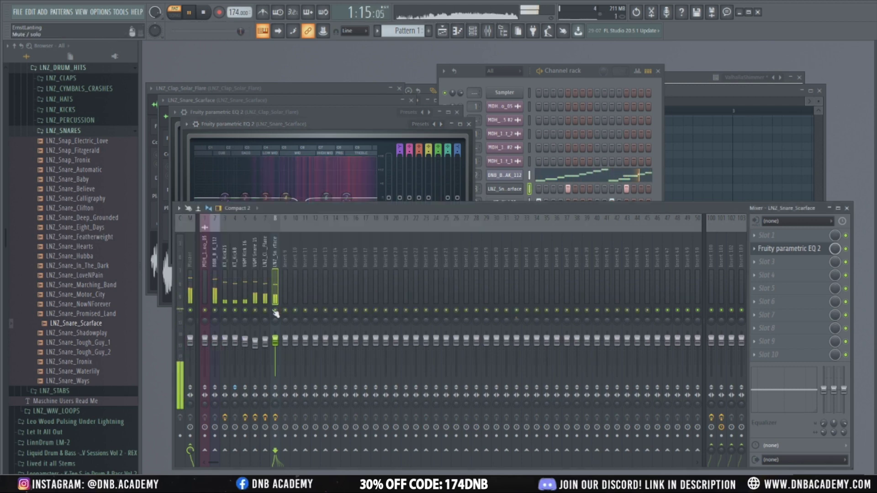
Recheck the narrow band 5 cut on LNZ_Snare_Scarface with the track soloed, keep it at full depth, and unsolo the track.
click(316, 200)
key(space)
click(282, 300)
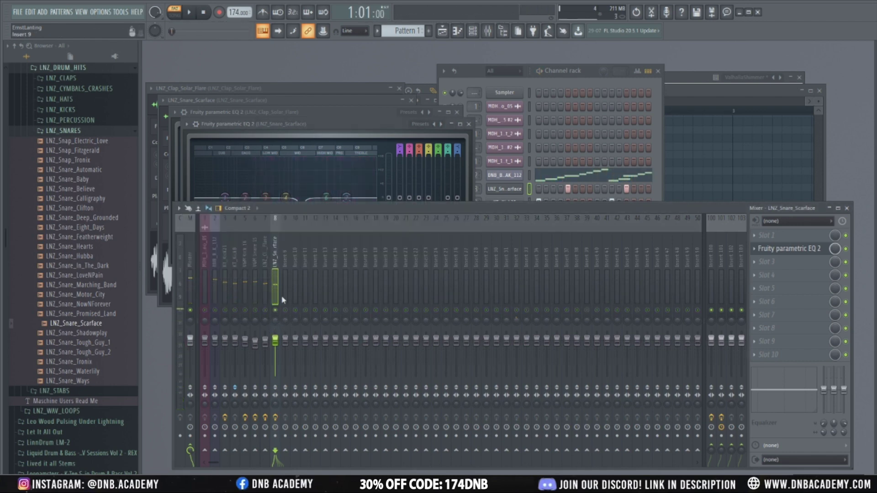
click(330, 122)
drag(298, 212, 304, 243)
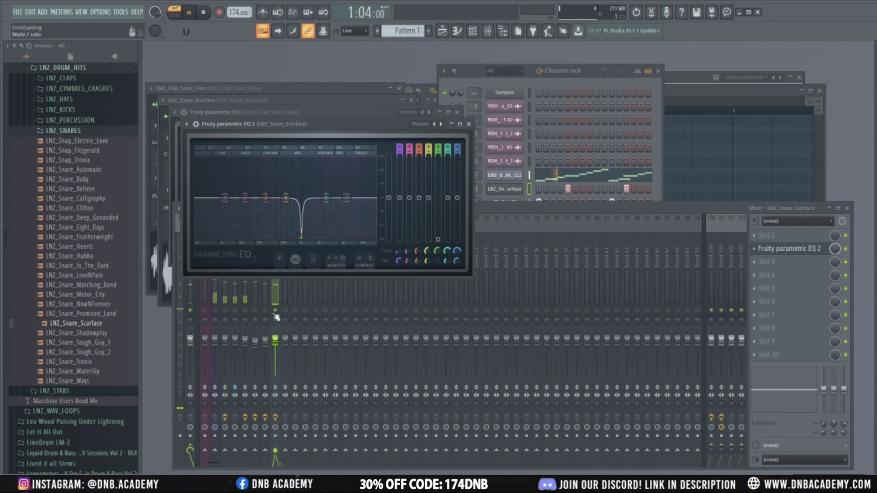
click(558, 217)
right_click(279, 310)
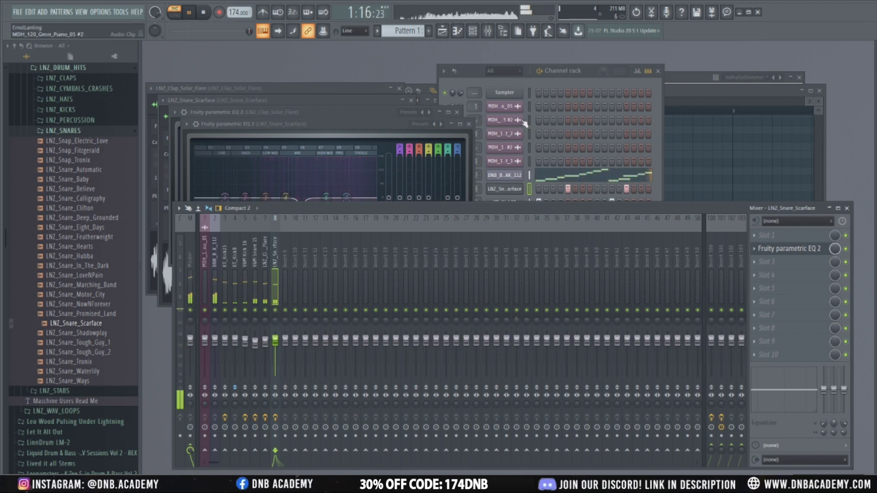
Bring up the channel rack and open the LNZ_HATS folder within LNZ_DRUM_HITS.
key(F6)
scroll(80, 238, up, 5)
click(75, 274)
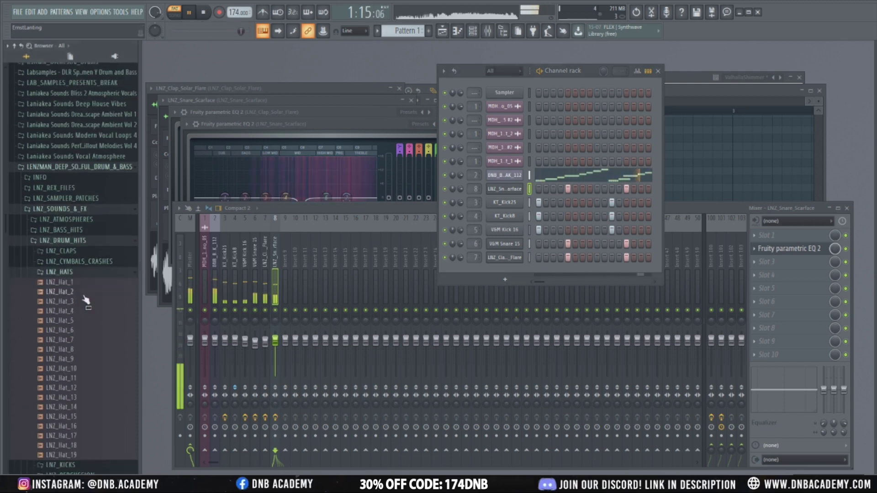
Stop playback, collapse the LNZ sample folders, and open FAI_High_Hats within FAI_Sounds_FX > FAI_Drums_And_Percussion in the Loopmasters Vol. 1 pack.
key(space)
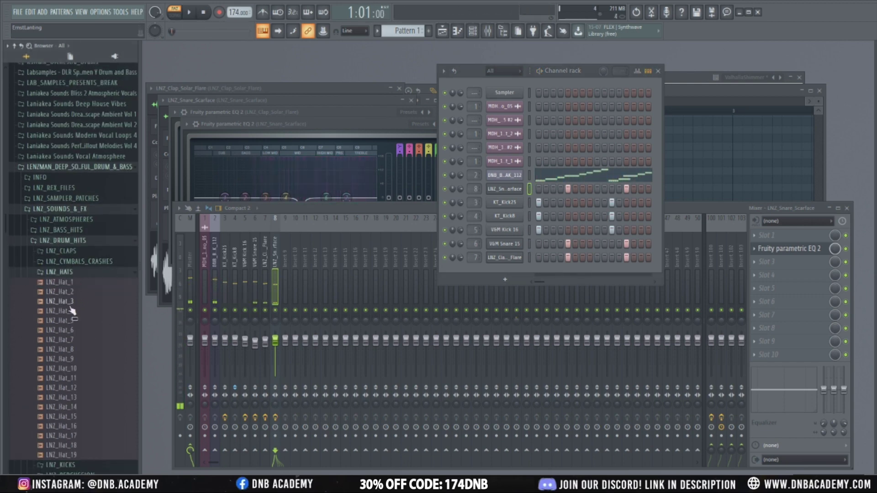
click(61, 242)
click(72, 209)
scroll(98, 352, down, 2)
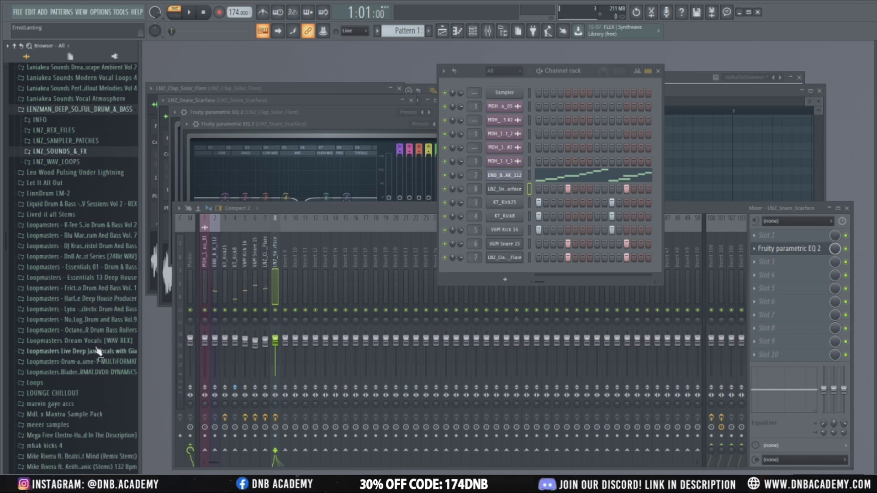
click(82, 287)
click(84, 321)
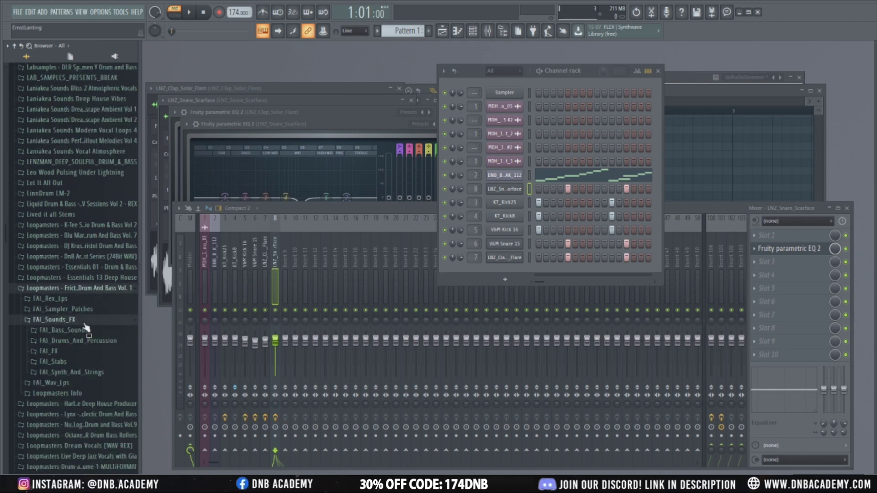
click(80, 341)
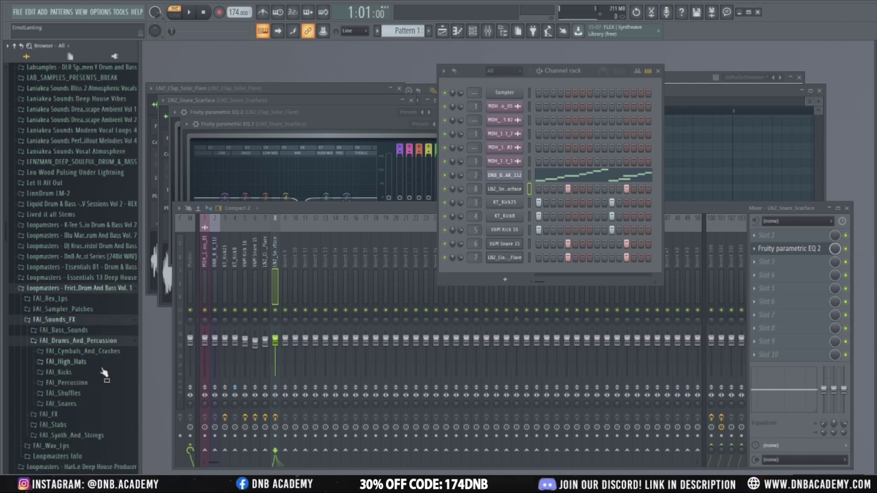
click(68, 362)
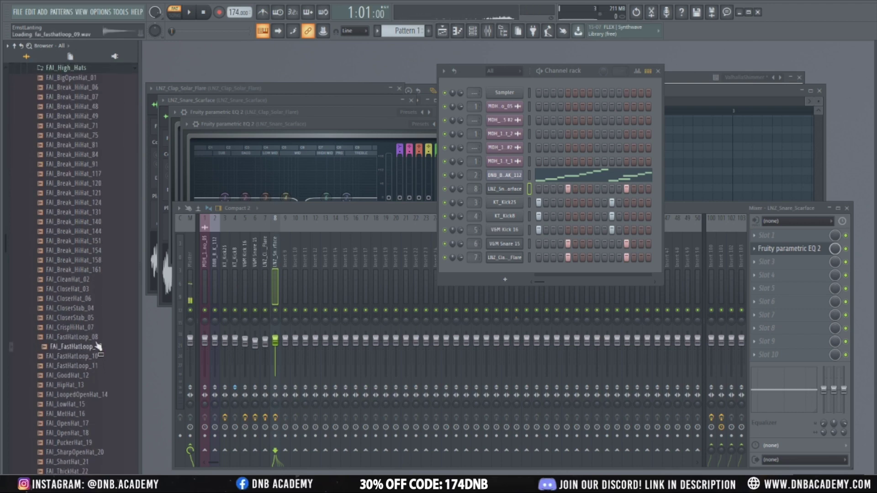
Audition the hi-hat samples in FAI_High_Hats, from the closed and clean hats up through the FAI_Break_HiHat one-shots.
click(101, 309)
key(Up)
key(Up)
key(Up)
key(Up)
key(Up)
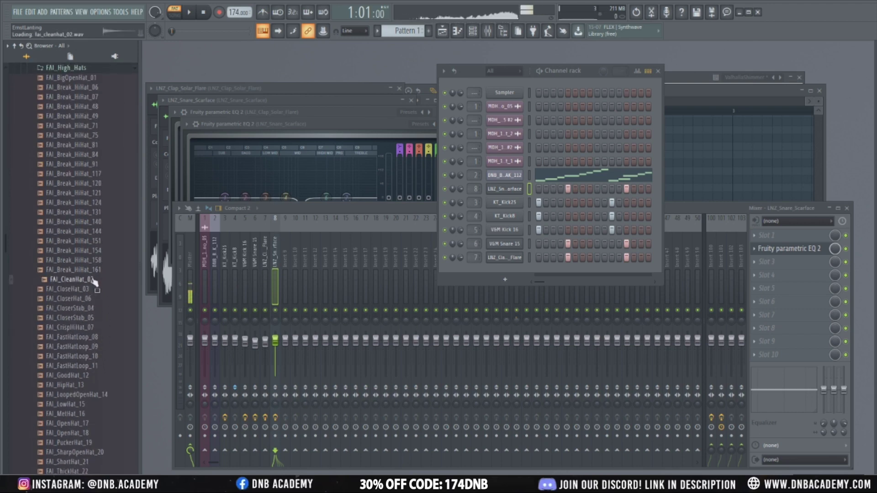
key(Up)
key(Up)
key(Up)
key(Up)
key(Up)
key(Up)
key(Up)
key(Up)
key(Up)
key(Up)
key(Up)
key(Up)
key(Up)
key(Up)
key(Up)
key(Up)
key(Up)
key(Up)
key(Up)
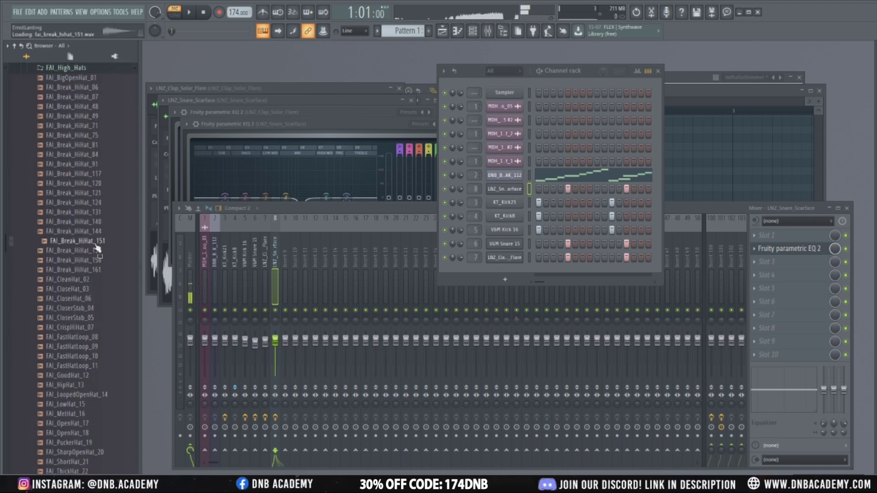
scroll(100, 334, down, 4)
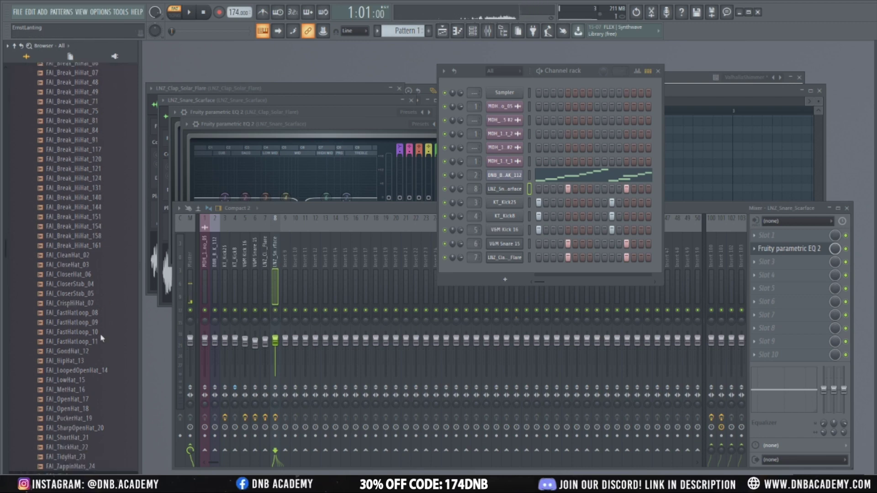
Add FAI_HipHat_13 as a new channel at the end of the channel rack and fill each 4 steps.
click(85, 270)
drag(85, 271, 498, 272)
right_click(520, 271)
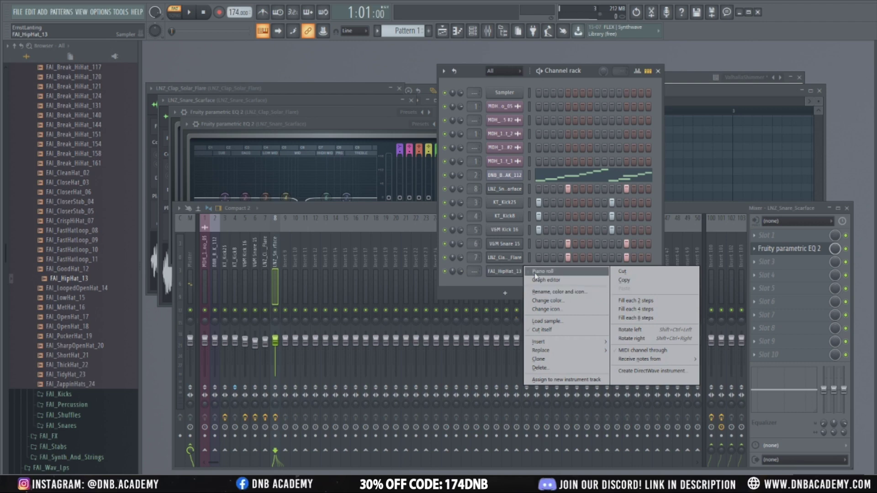
click(637, 310)
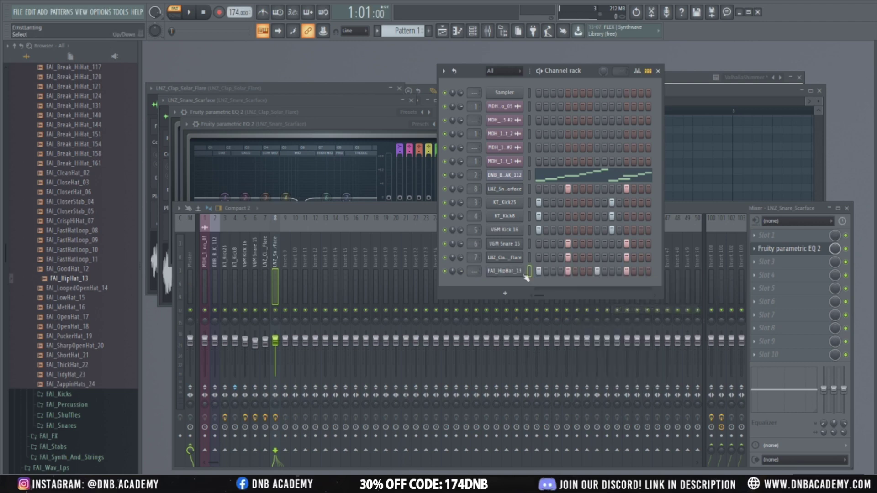
Play the pattern and refill the FAI_HipHat_13 channel with a hit on each 2 steps.
key(space)
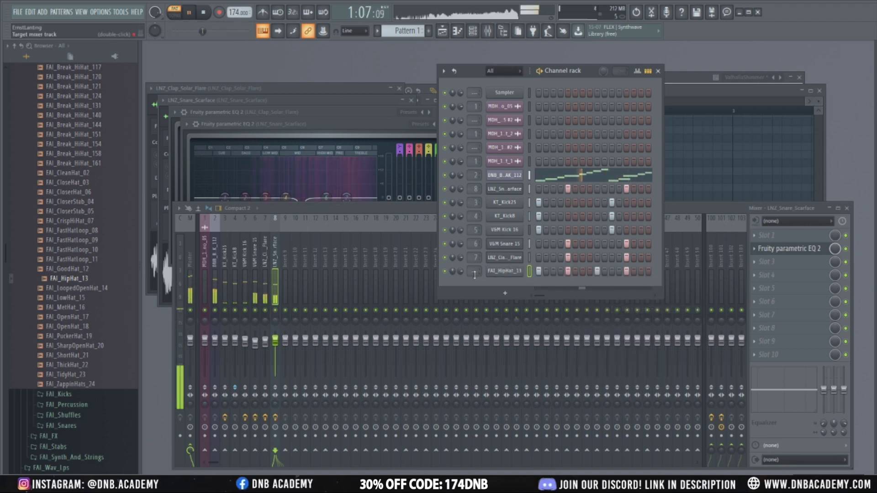
right_click(501, 276)
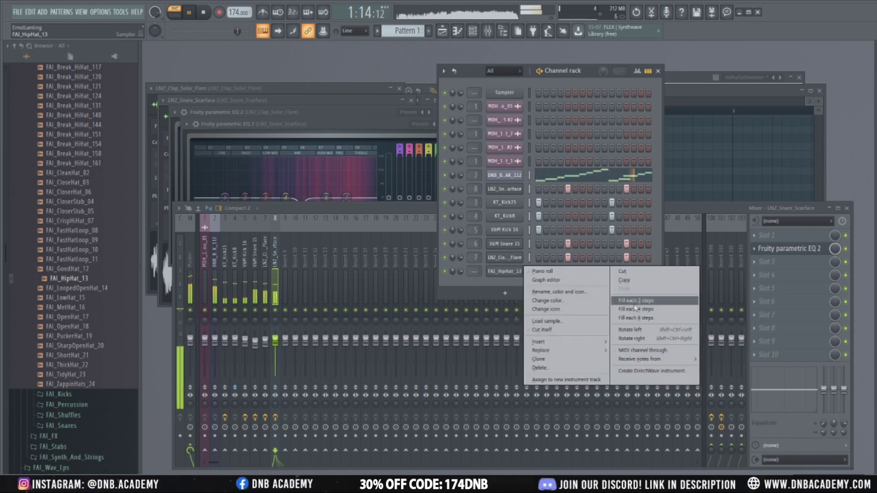
click(619, 300)
Open the FAI_HipHat_13 sampler, audition other hats, and replace its sample with FAI_Break_HiHat_124.
click(505, 271)
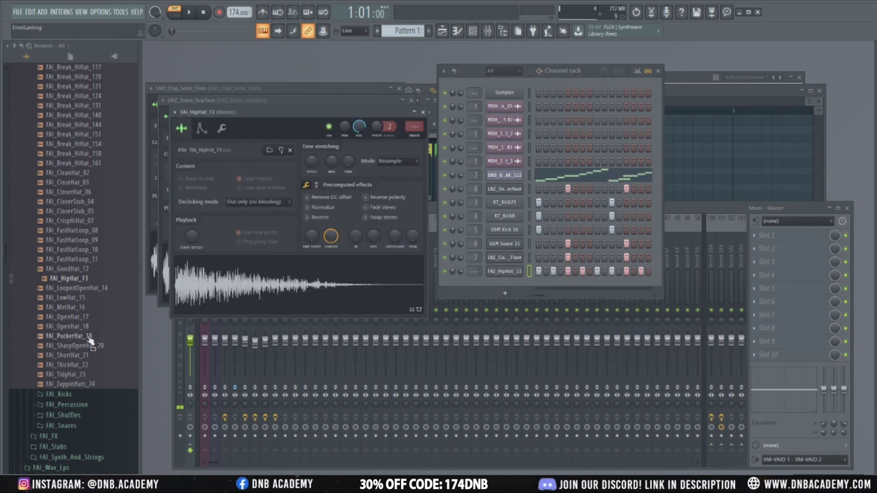
click(68, 298)
scroll(89, 247, up, 2)
click(88, 144)
click(95, 173)
click(102, 163)
drag(91, 154, 250, 291)
Play the pattern, route FAI_Break_HiHat_124 to mixer track 9, lower its fader to about -7.8 dB, and stop playback.
key(space)
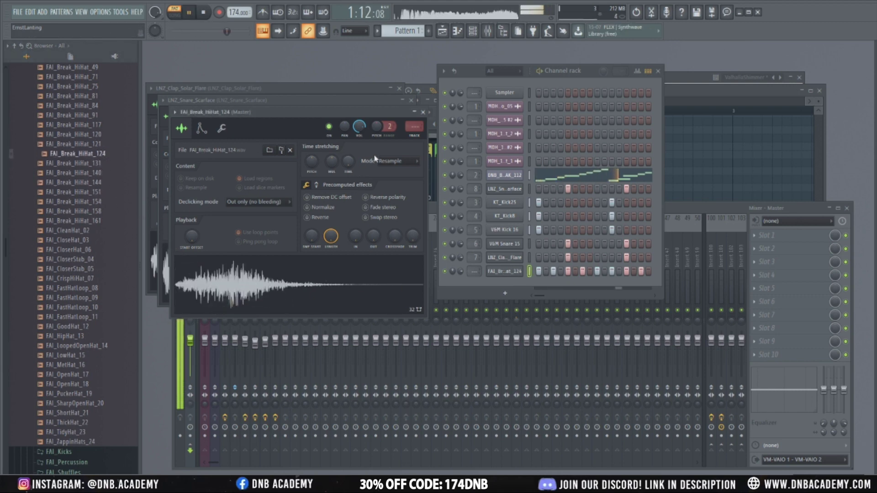
key(ctrl+l)
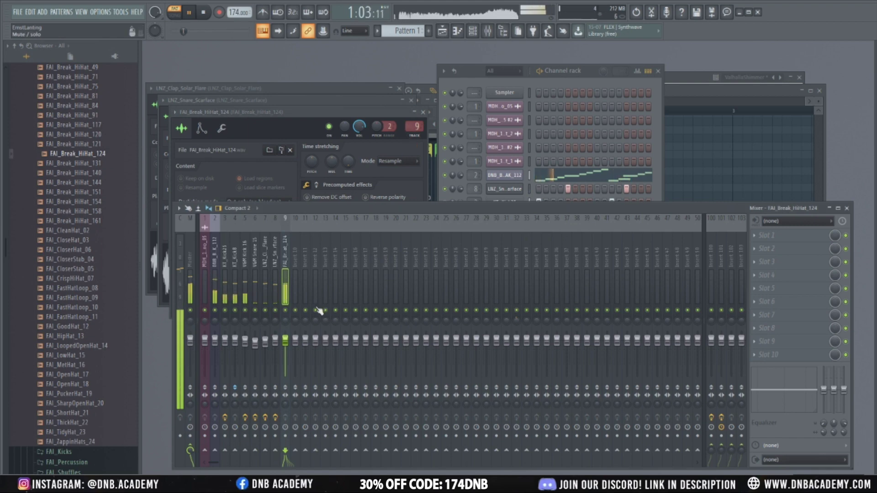
drag(293, 347, 292, 357)
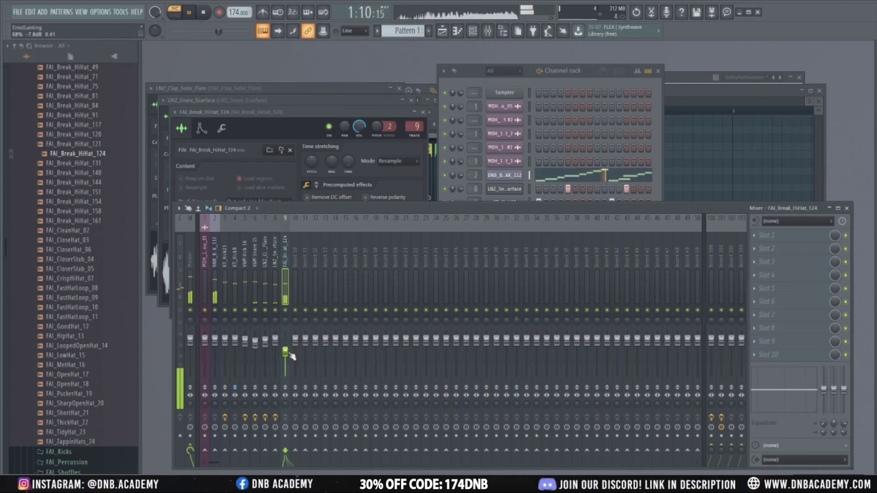
key(space)
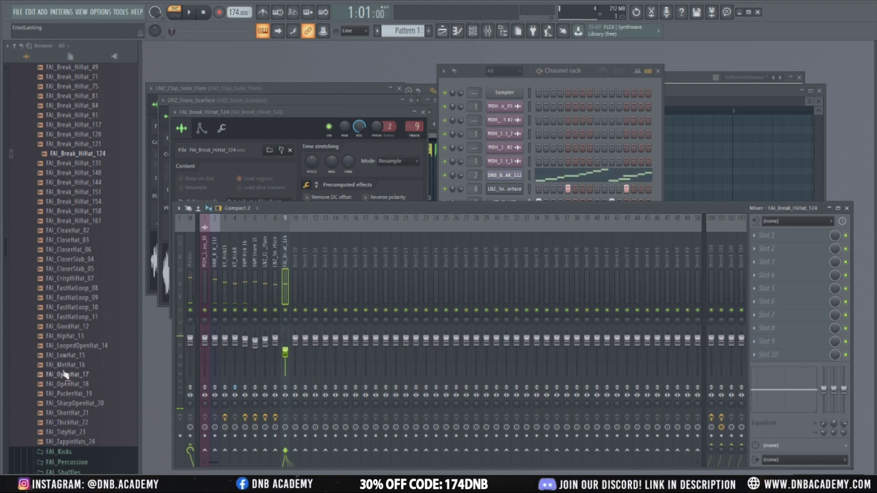
Collapse the FAI sample pack and open the BRK_PERCUSSION_LPS folder within LAB_SAMPLES_PRESENTS_BREAK.
scroll(67, 372, down, 3)
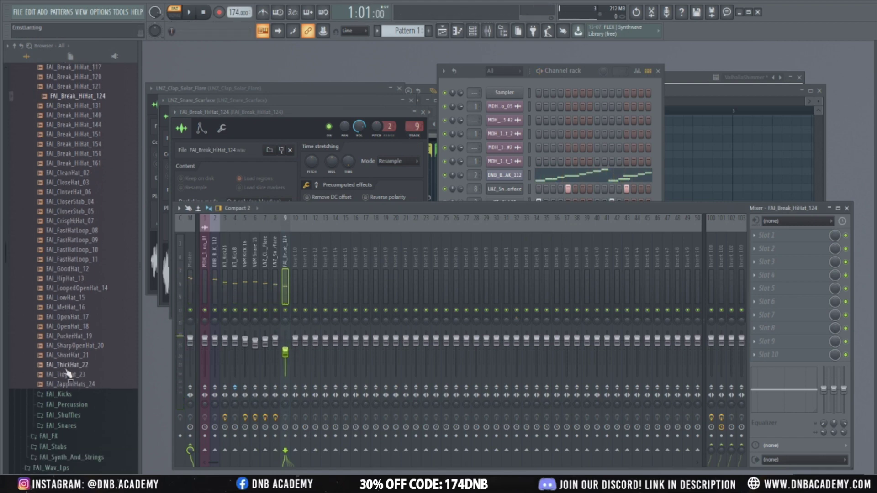
scroll(75, 414, down, 2)
click(69, 407)
scroll(67, 400, down, 15)
scroll(66, 399, down, 5)
click(67, 397)
scroll(69, 347, down, 1)
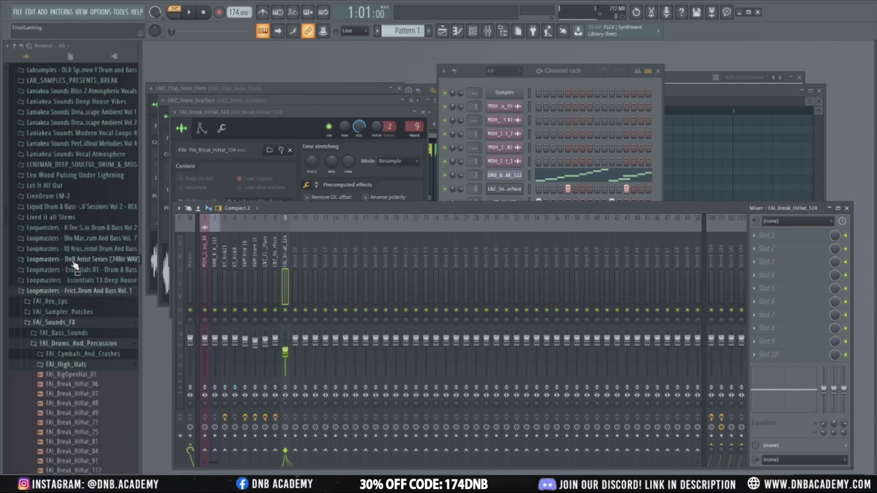
click(67, 292)
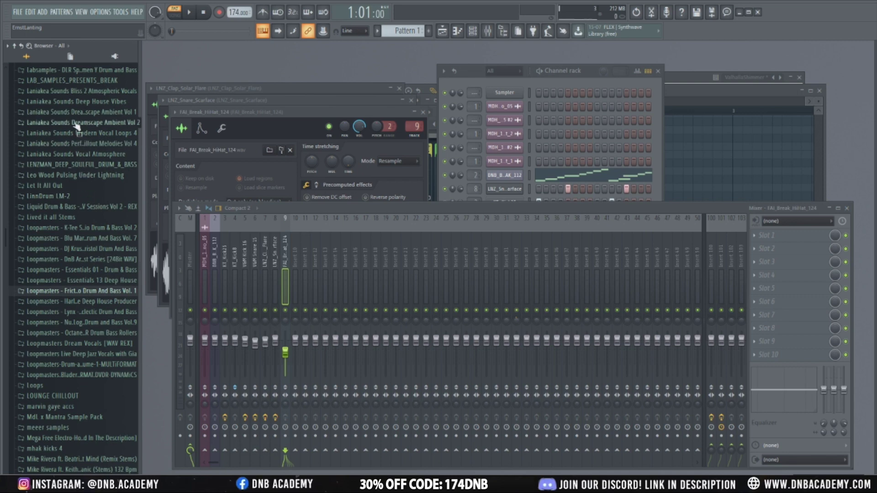
scroll(75, 105, up, 4)
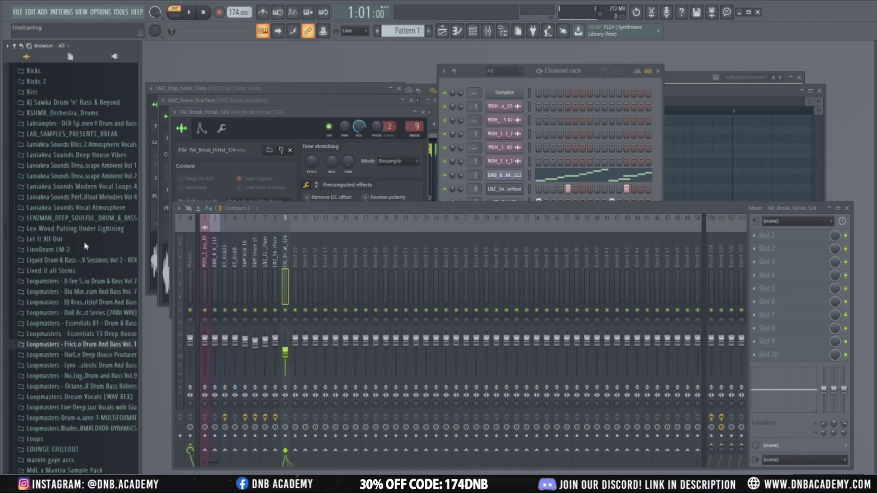
scroll(27, 119, down, 2)
click(63, 138)
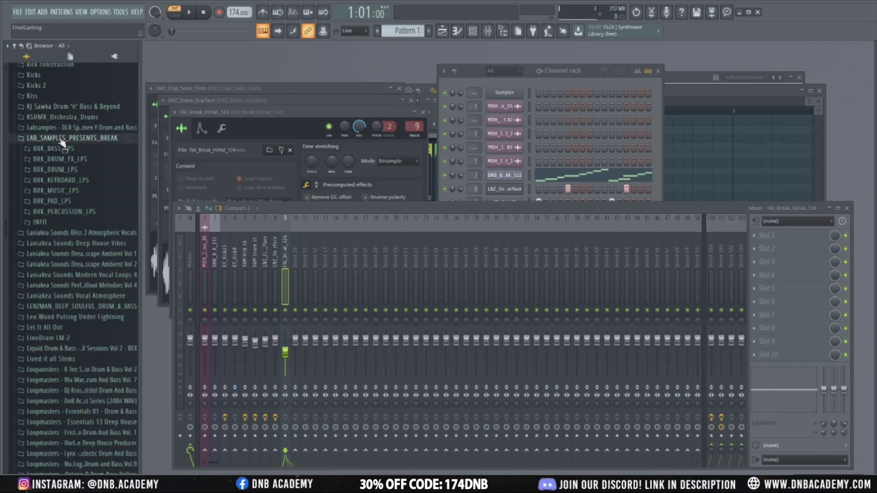
click(69, 212)
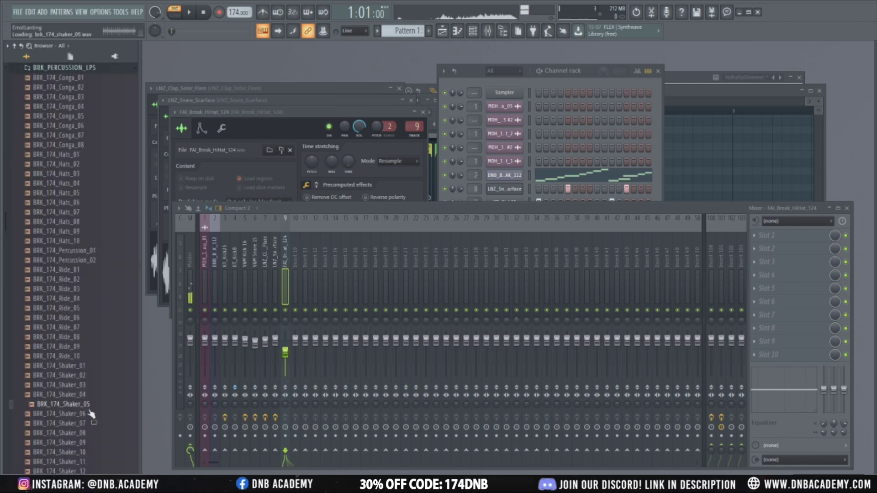
Audition the BRK_174_Shaker loops and bring BRK_174_Shaker_13 from the browser into the project.
scroll(82, 365, down, 2)
click(90, 425)
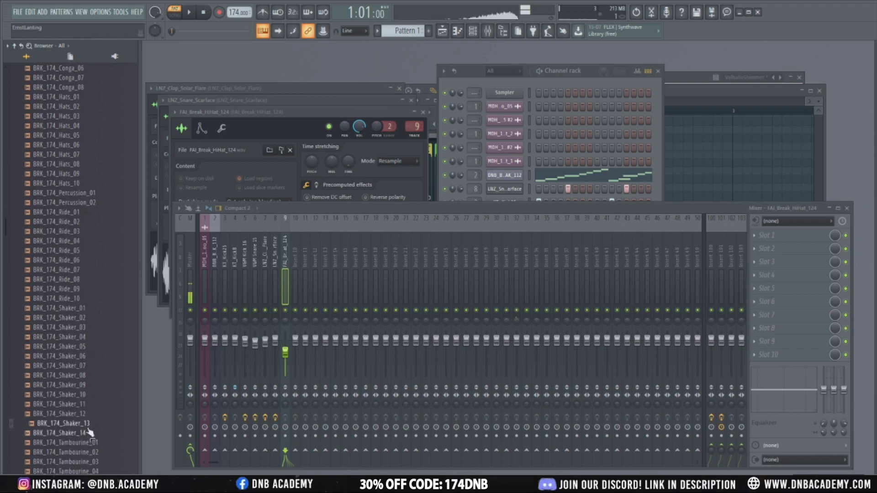
click(90, 434)
drag(90, 425, 115, 424)
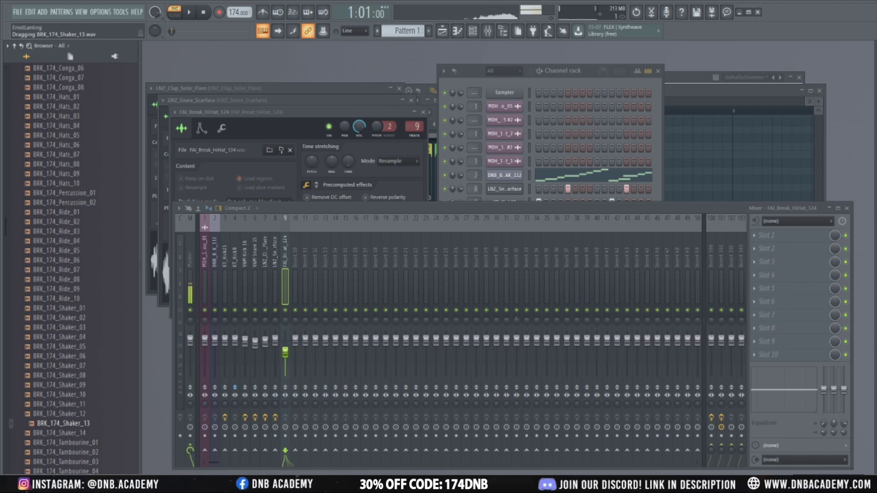
Load the BRK_174_Shaker_13 sample as an audio clip on Track 3 and route it to free mixer track 10.
drag(503, 196, 502, 183)
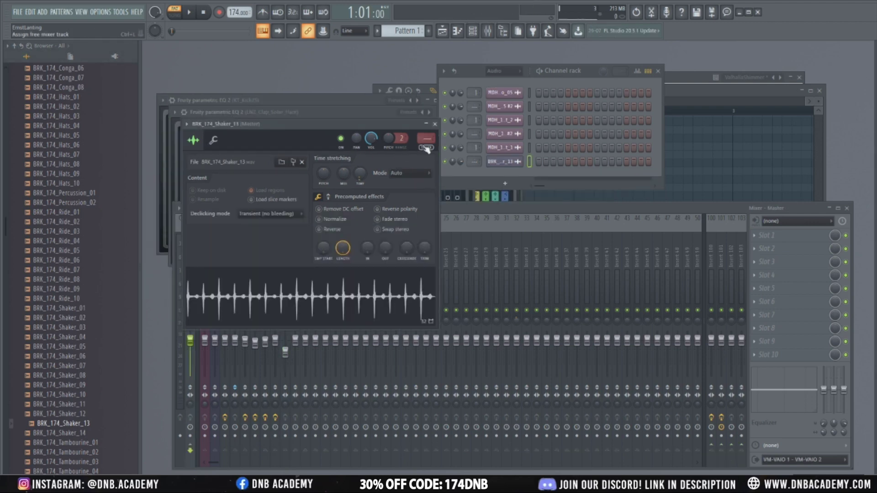
key(ctrl+l)
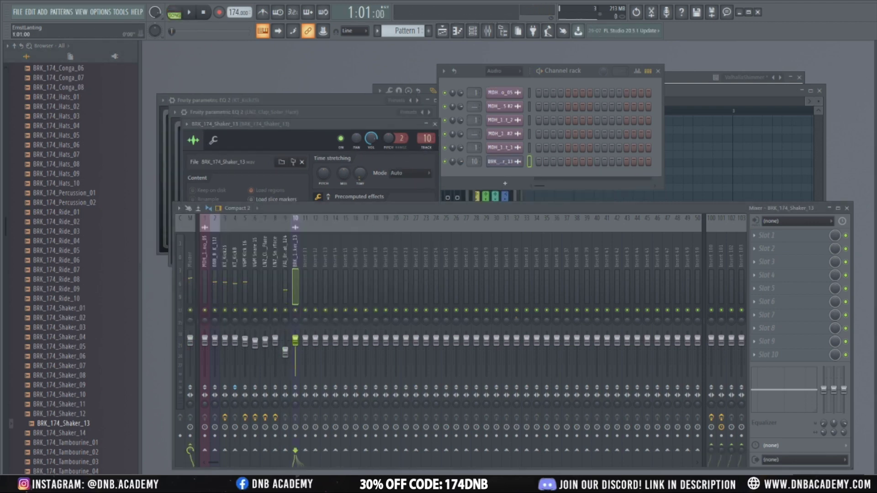
key(space)
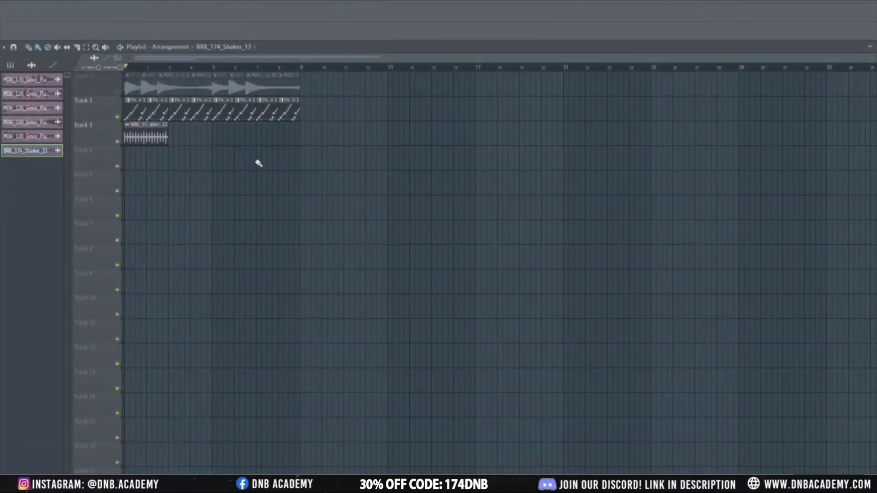
Switch to OBS to check the running recording and return to the playlist.
key(super)
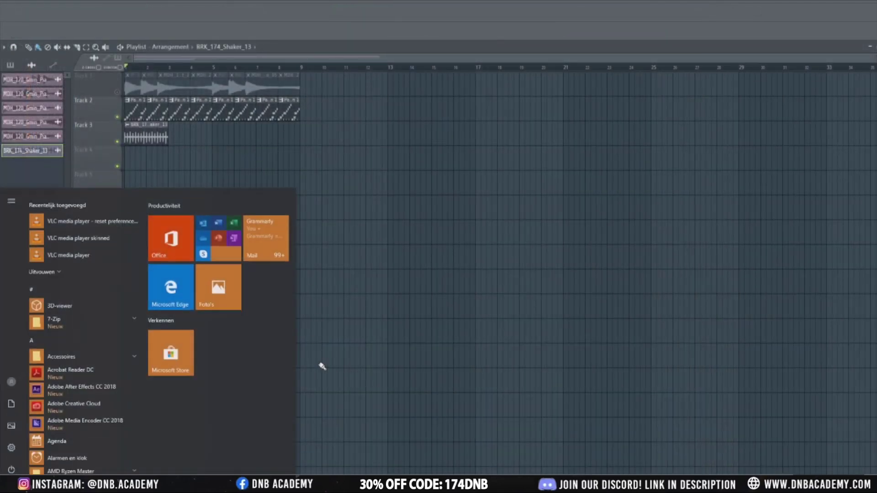
key(super)
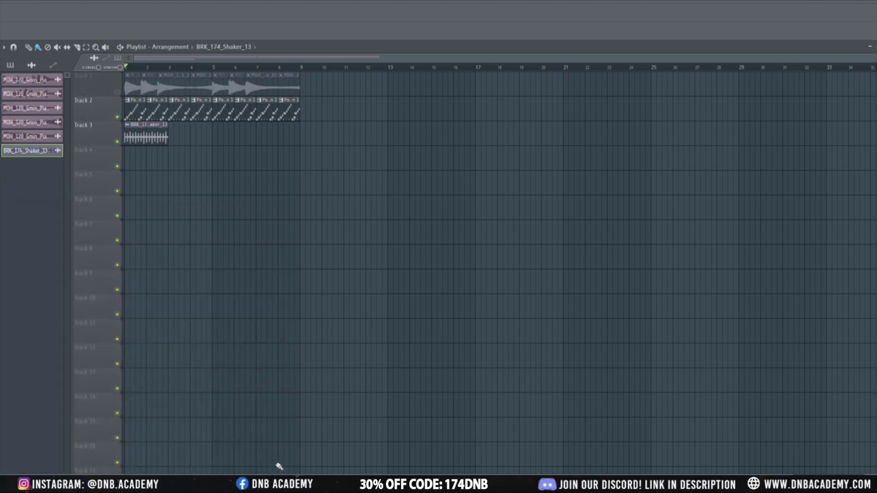
key(super)
click(413, 485)
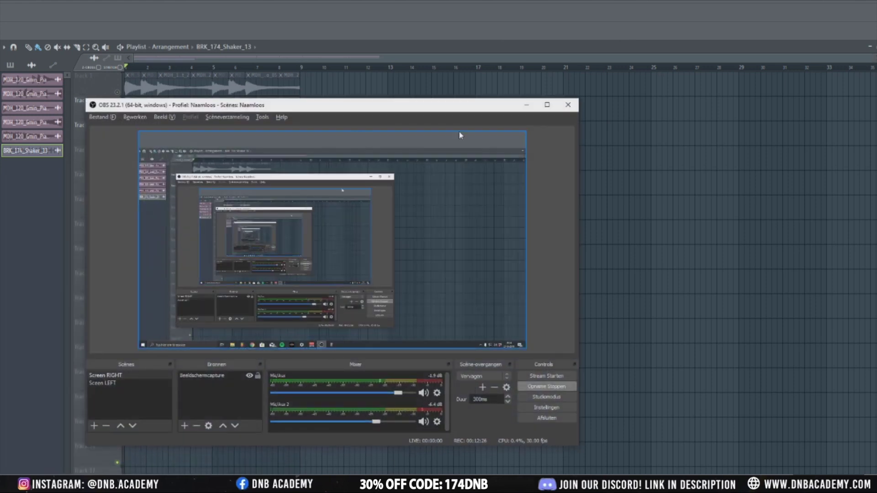
click(527, 105)
Repeat the shaker clip along Track 3 up to bar 9 and lower its mixer volume during playback.
mouse_move(173, 160)
mouse_down()
mouse_move(190, 139)
mouse_move(299, 138)
mouse_up()
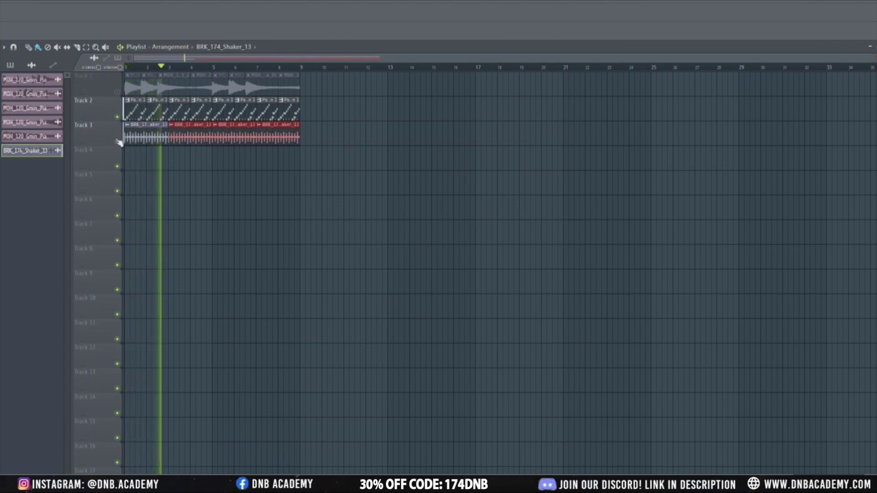
key(space)
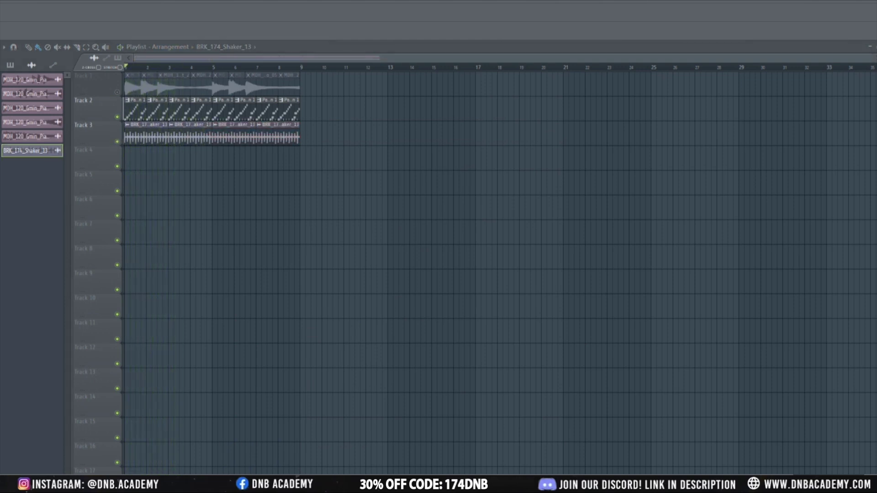
key(space)
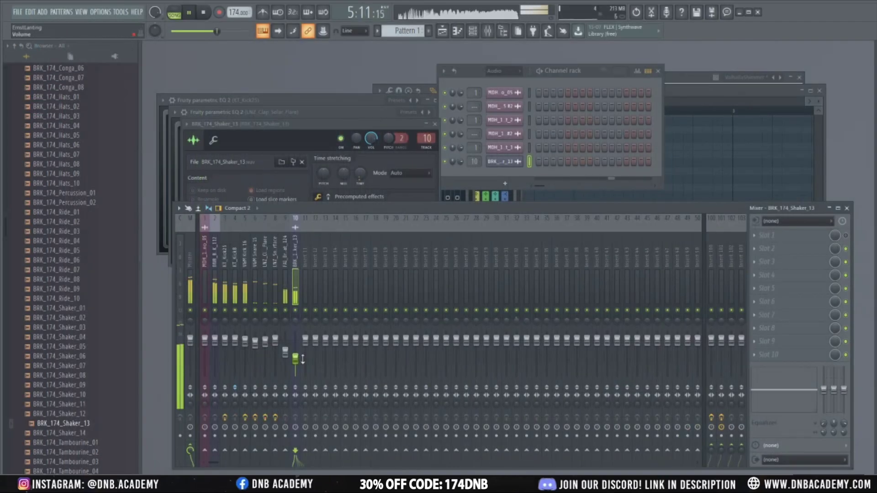
drag(295, 359, 301, 364)
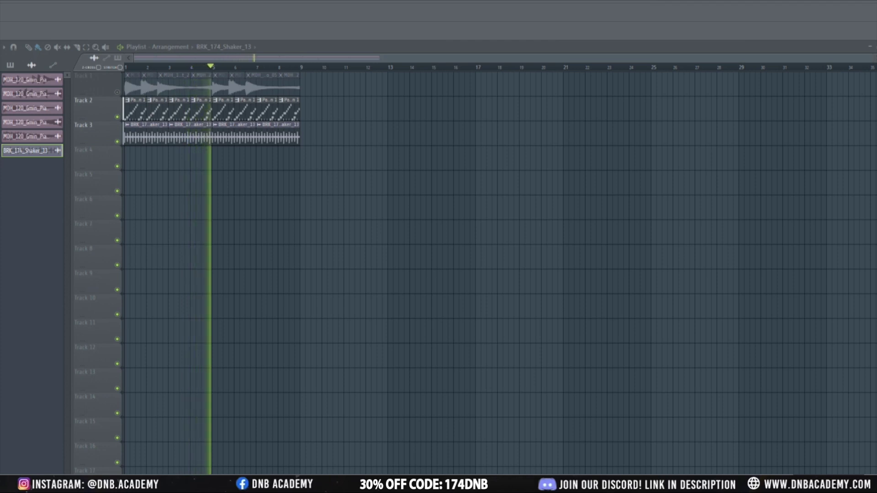
Place the BRK_174_Tambourine_05 sample at bar 1 of Track 4 and route it to free mixer track 11.
drag(161, 190, 131, 160)
key(space)
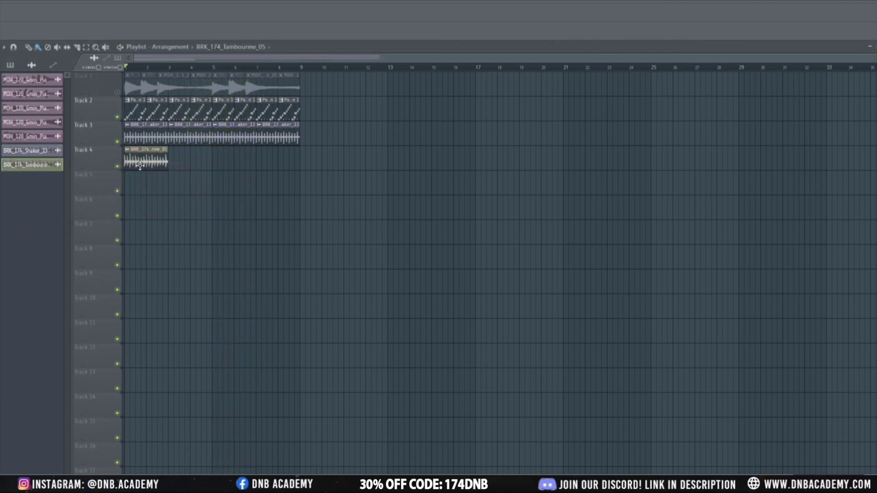
click(147, 149)
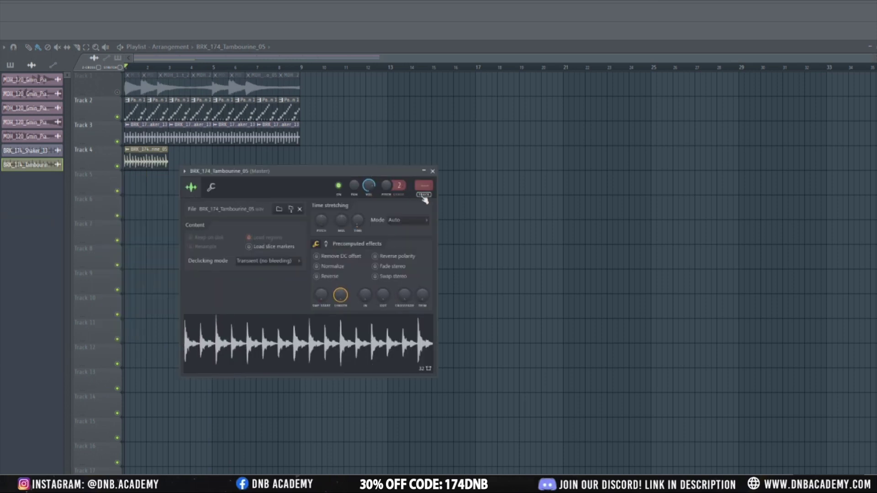
click(433, 171)
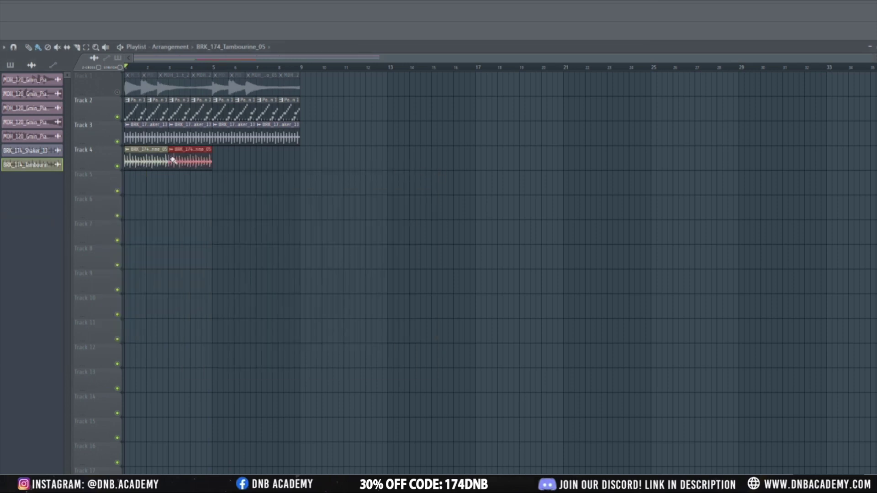
Repeat the tambourine clip along Track 4 up to bar 9 and play the arrangement briefly.
drag(173, 160, 265, 162)
key(space)
click(30, 164)
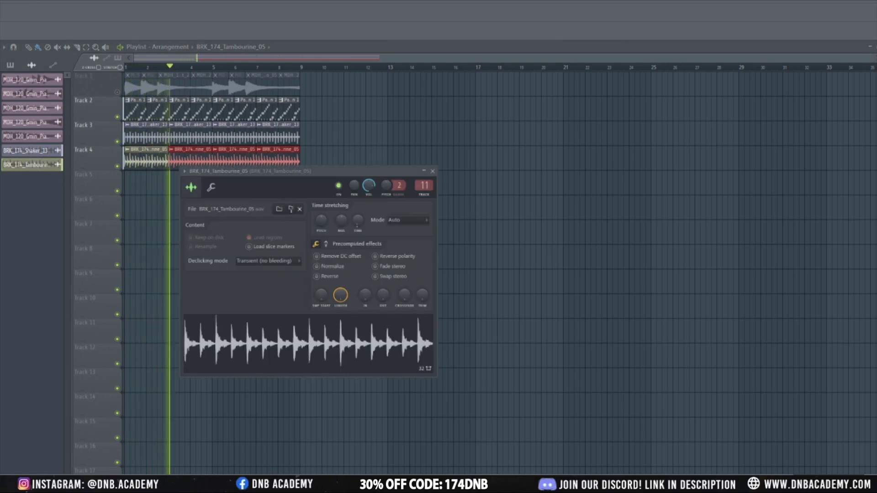
key(space)
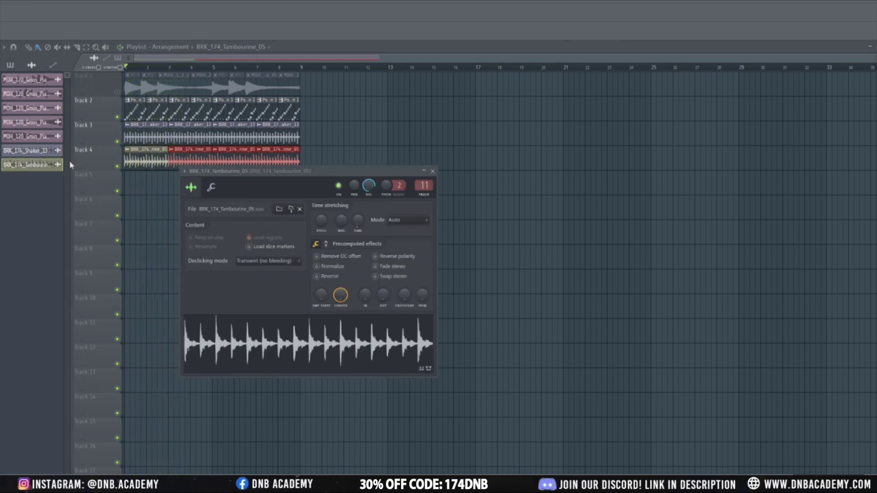
right_click(87, 147)
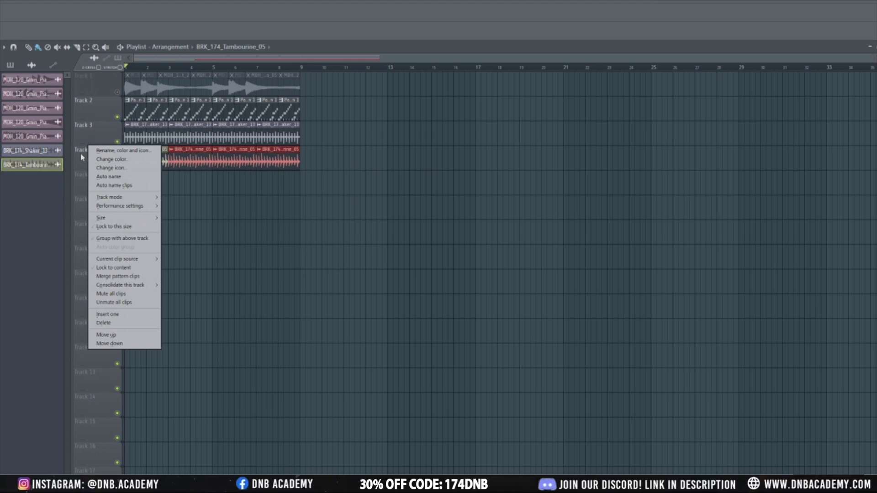
click(79, 161)
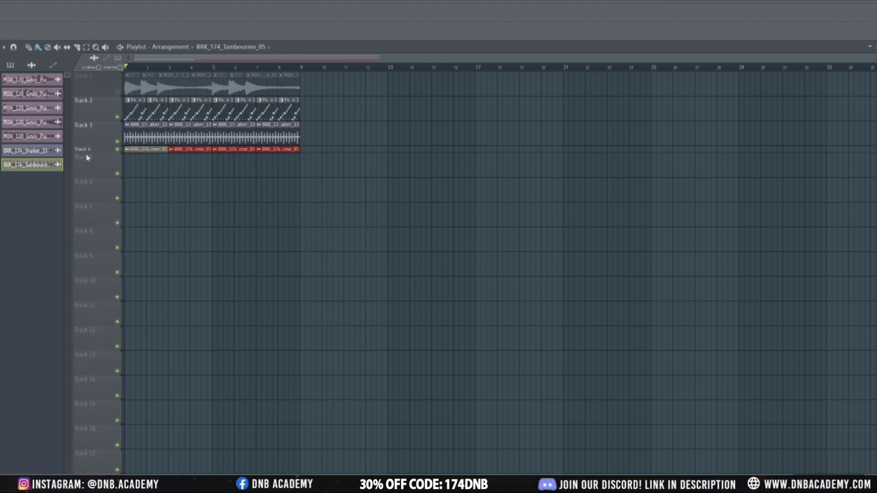
click(88, 153)
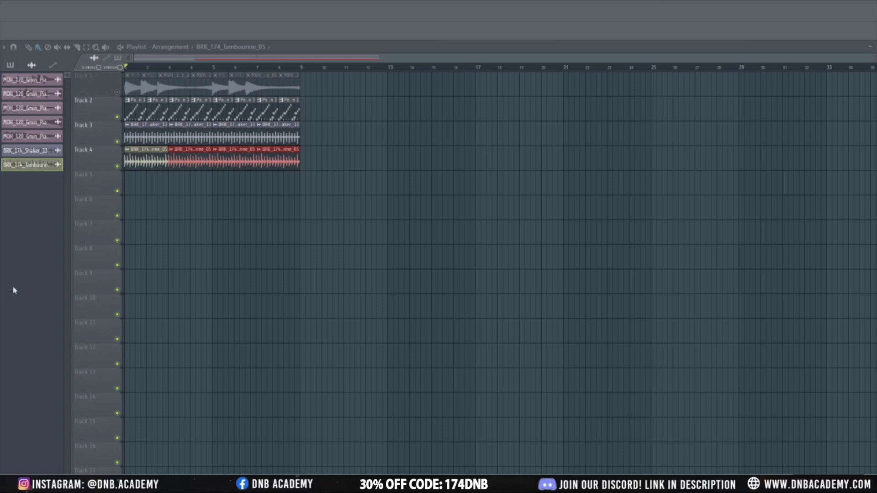
Play the arrangement and lower the tambourine's volume on mixer track 11 to sit with the shaker.
key(space)
key(space)
key(space)
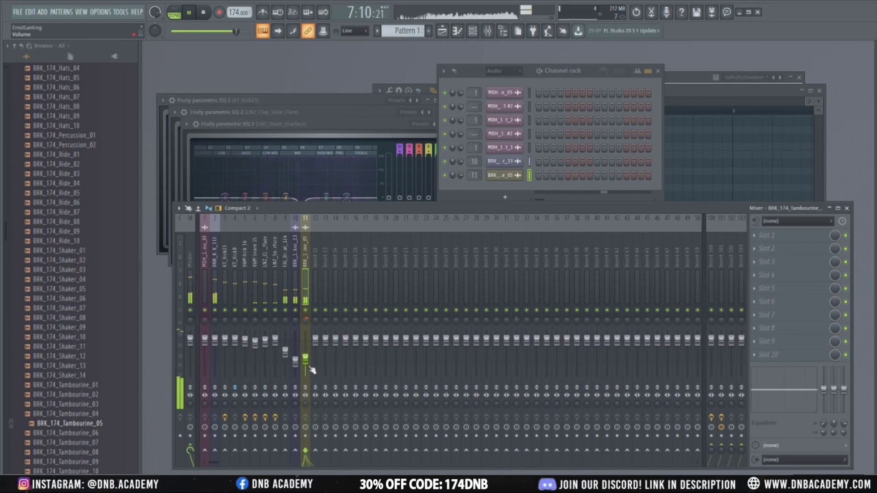
Solo the hi-hat, kick, snare and break mixer tracks in turn to compare them with the full mix.
right_click(276, 310)
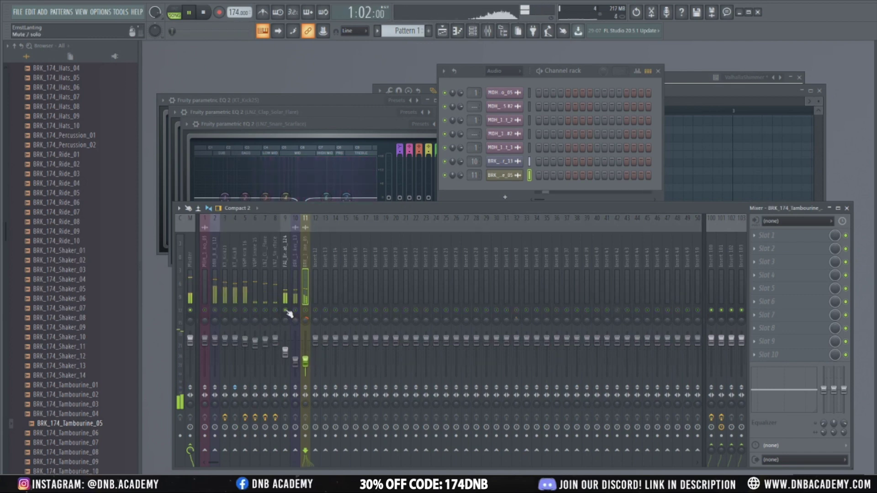
right_click(275, 310)
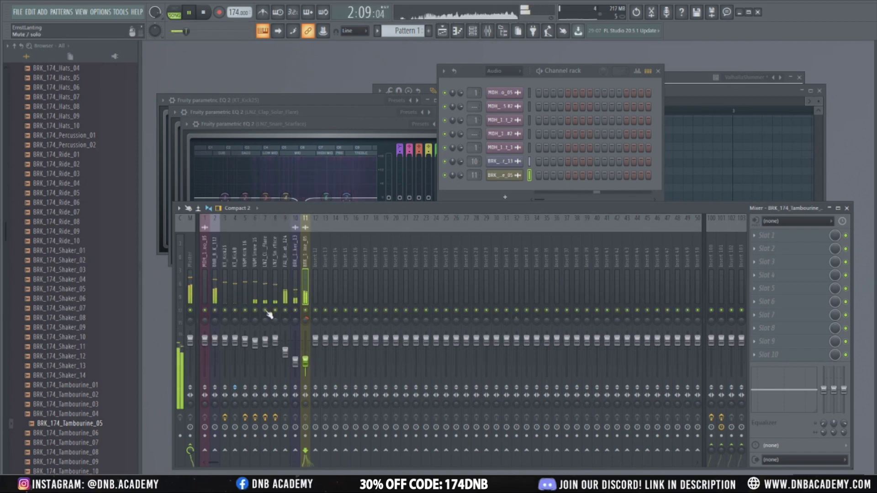
right_click(255, 310)
right_click(245, 311)
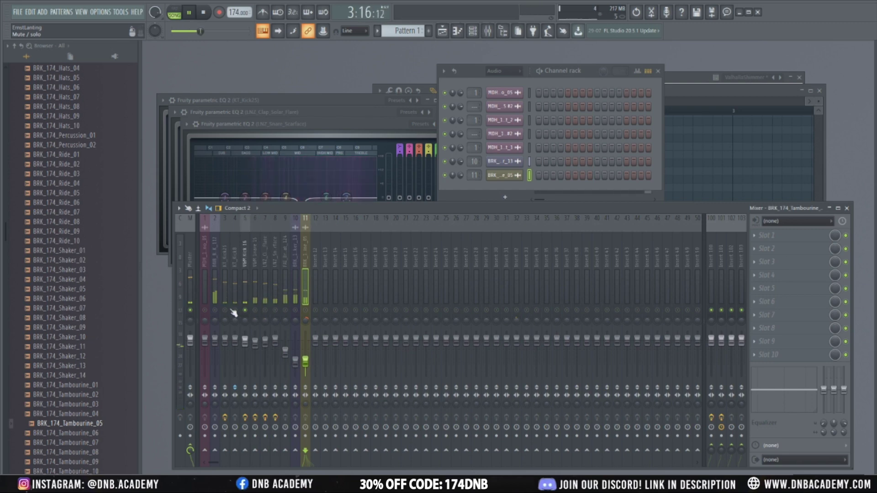
right_click(215, 310)
right_click(215, 311)
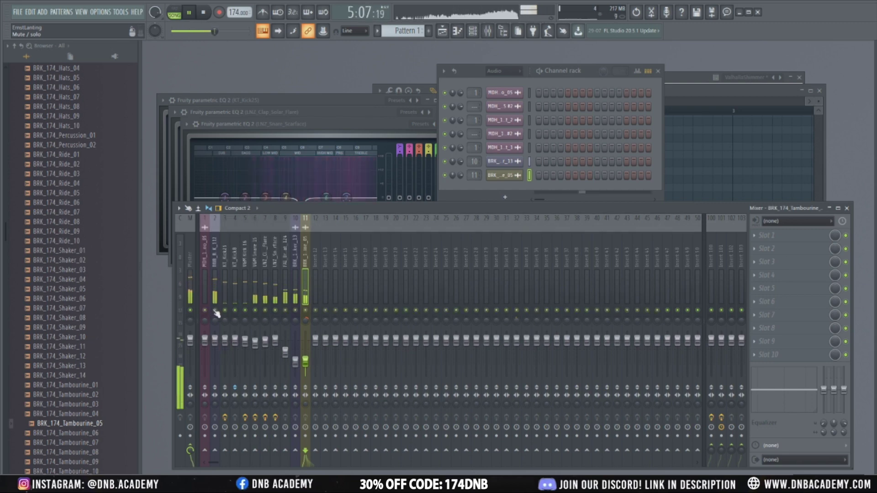
Restart playback, compare the soloed shaker and tambourine tracks, and lower the tambourine's volume slightly.
click(215, 340)
key(space)
right_click(296, 311)
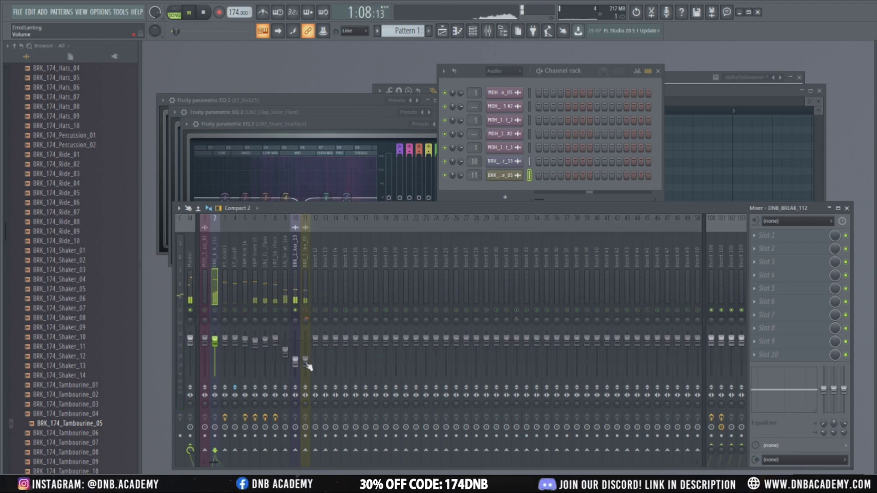
right_click(296, 362)
click(300, 324)
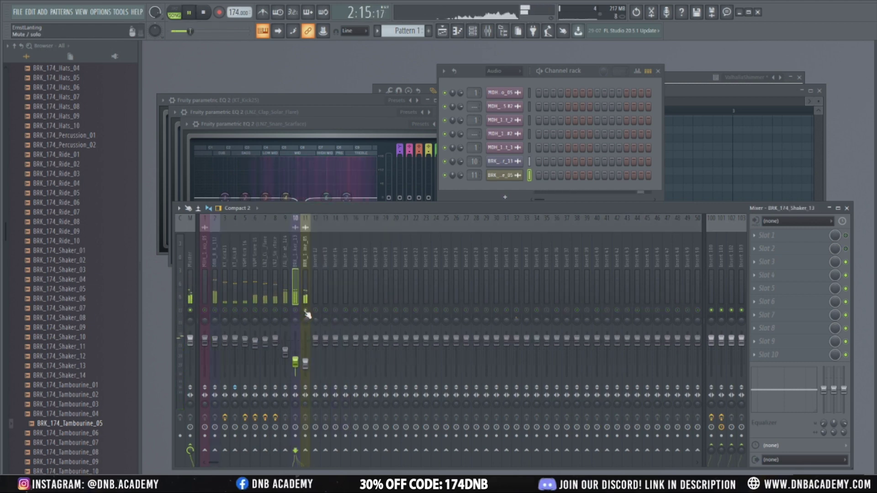
Add Fruity parametric EQ 2 to slot 4 of the tambourine track, cutting the highs and boosting band 5 about 1.4 dB near 1438 Hz.
click(306, 315)
click(768, 275)
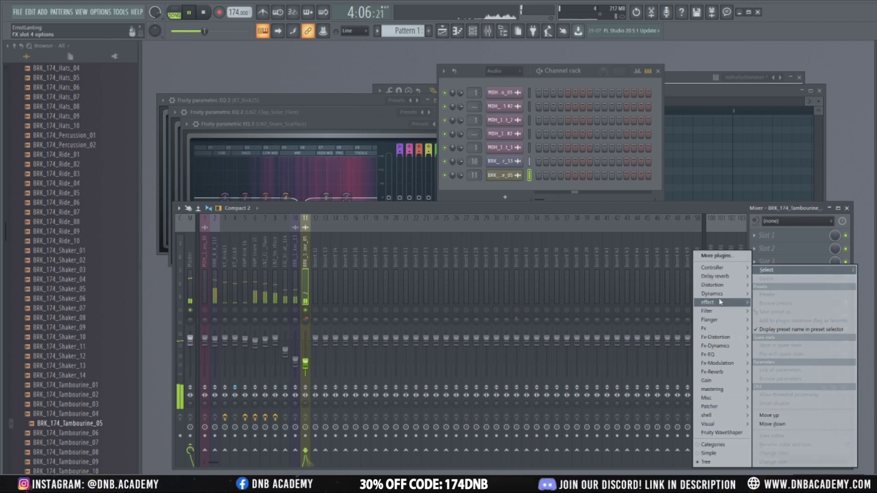
mouse_move(722, 313)
click(663, 347)
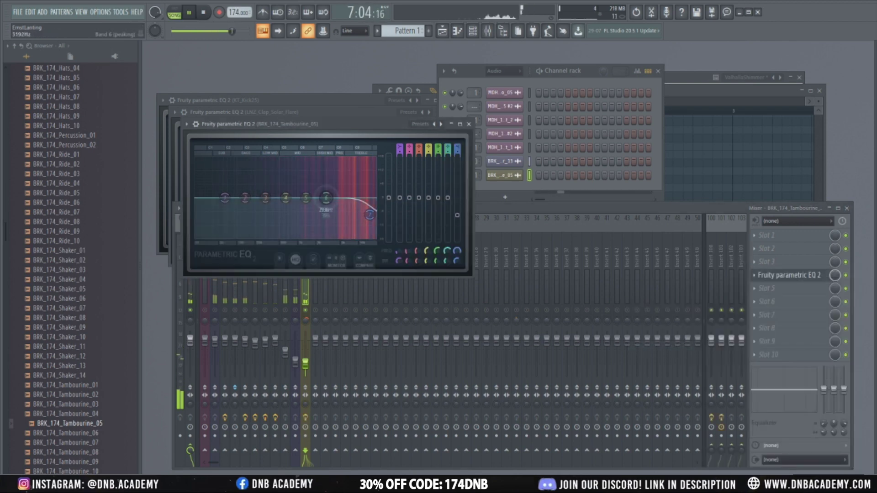
drag(307, 197, 308, 193)
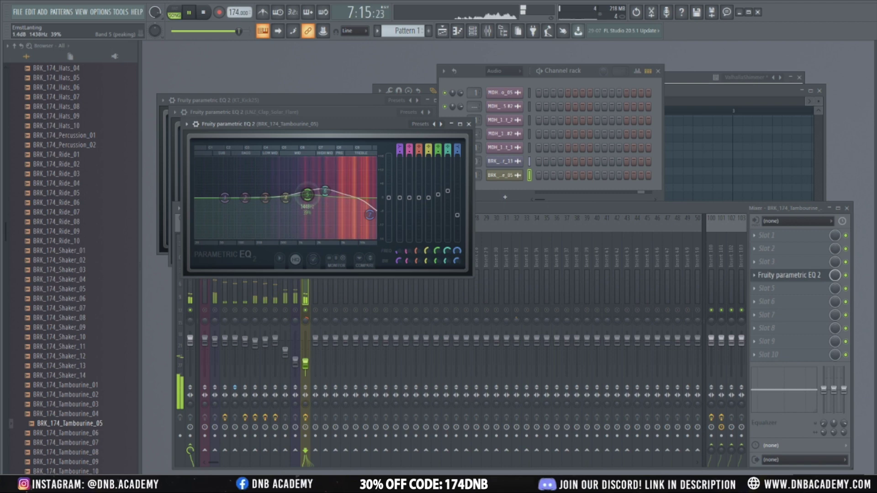
click(468, 125)
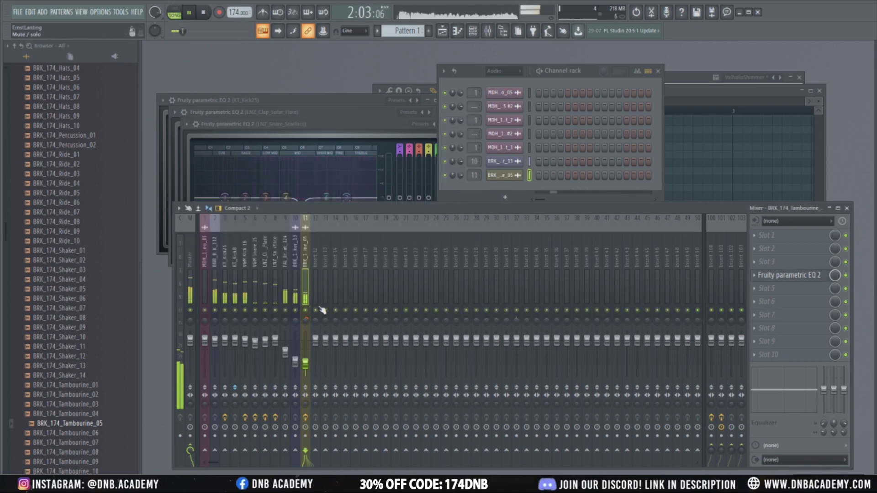
Solo the FAI_Break_HiHat_124 track, set its volume to about -10.7 dB, and compare it with the full mix.
right_click(291, 344)
click(284, 343)
drag(284, 343, 283, 338)
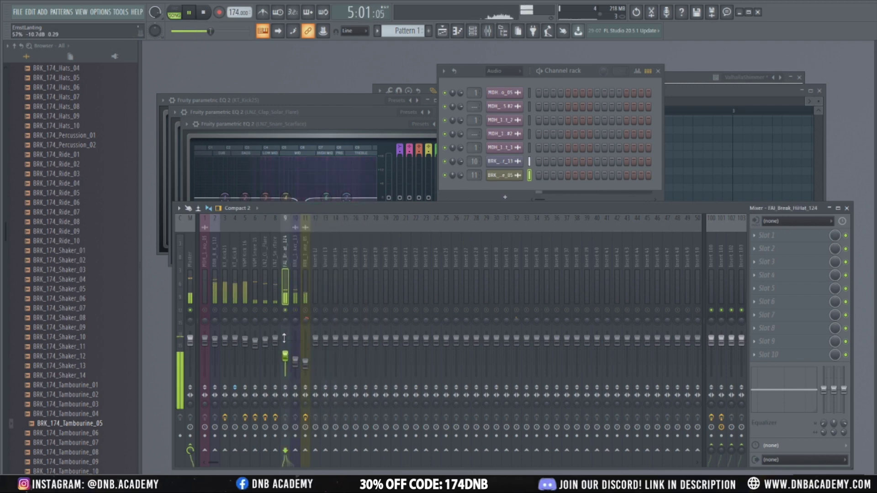
right_click(285, 310)
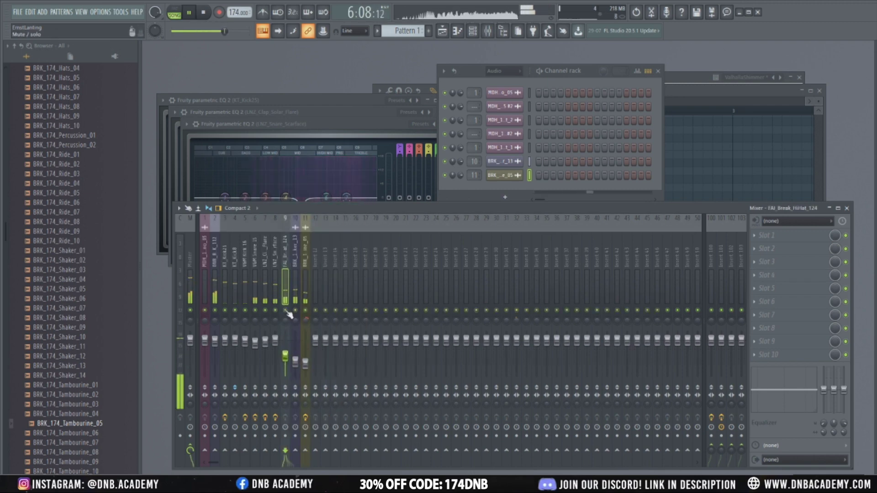
right_click(286, 311)
right_click(286, 311)
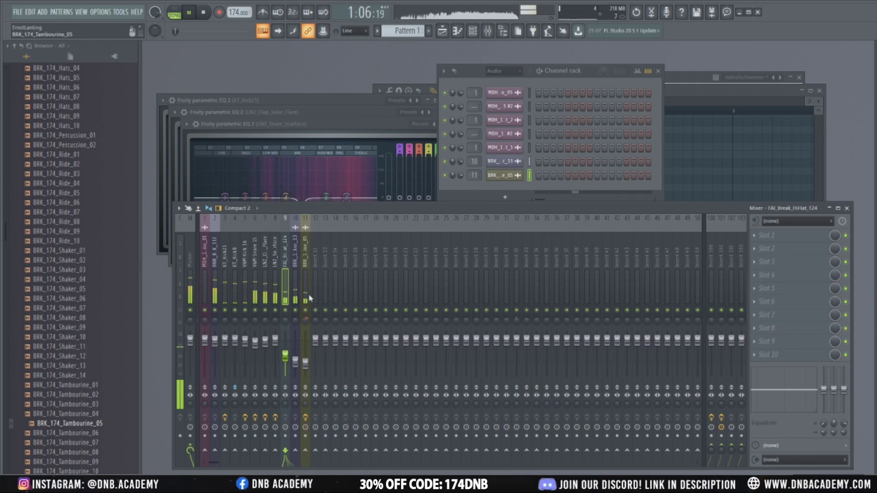
Route the mixer tracks DNB_BREAK_112 through BRK_174_Tambourine_05 exclusively to Insert 12 and test the routing with a short playback.
click(295, 283)
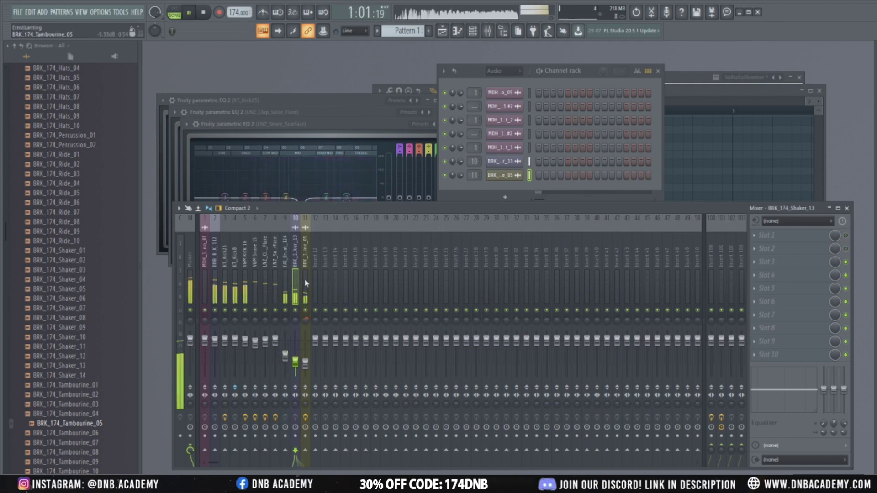
click(307, 281)
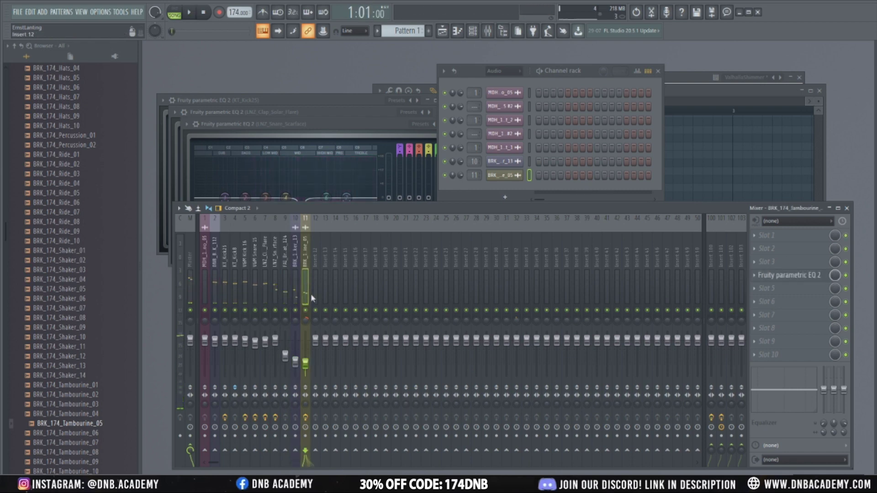
drag(300, 298, 222, 306)
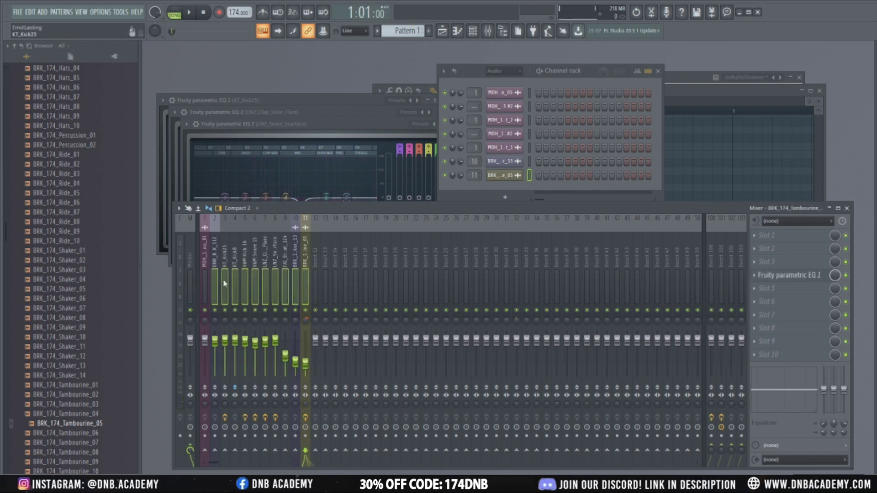
right_click(316, 452)
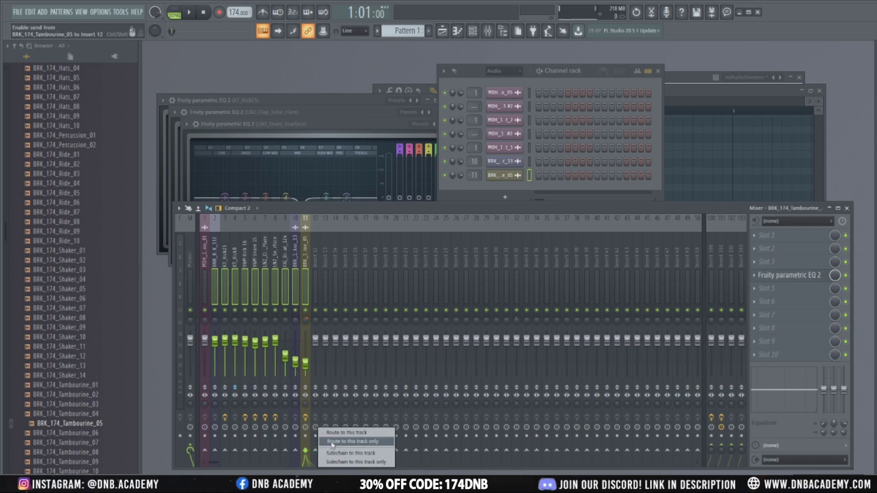
click(332, 442)
key(space)
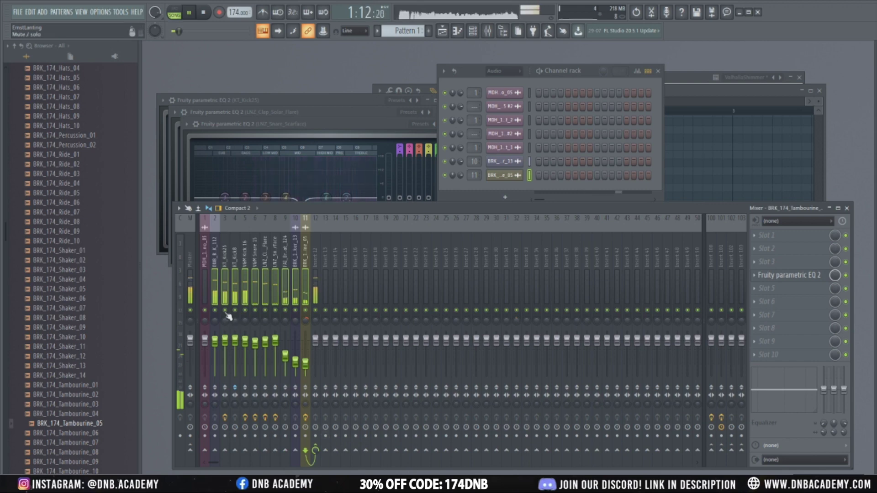
click(317, 271)
key(space)
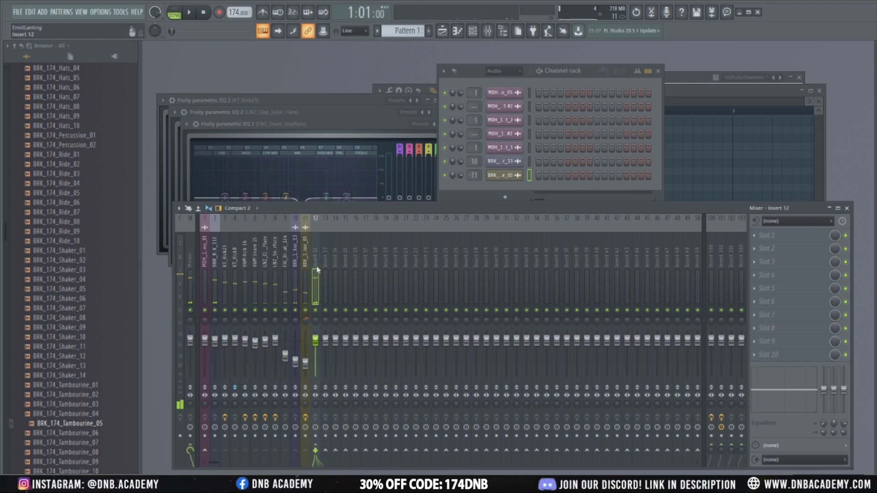
right_click(319, 260)
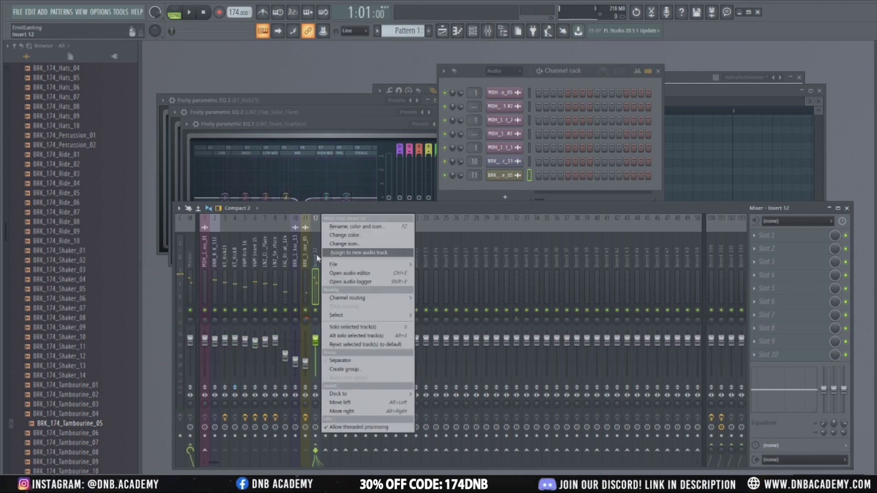
click(315, 260)
right_click(314, 259)
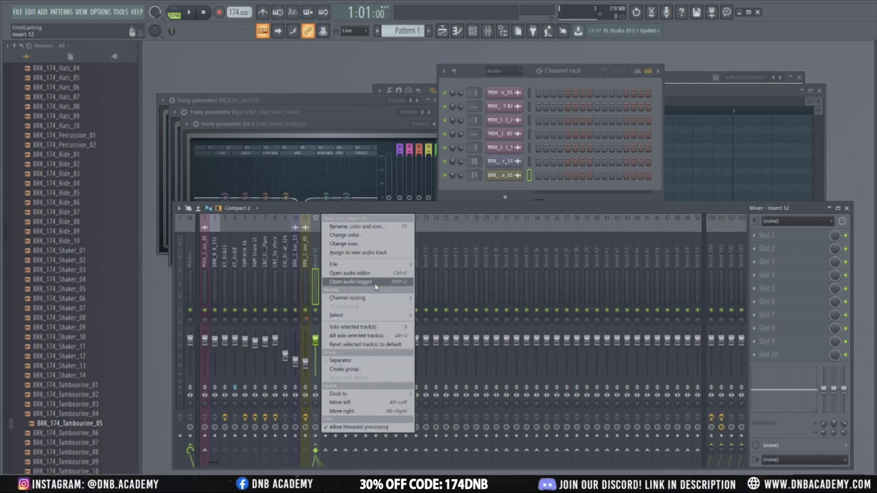
click(351, 364)
right_click(319, 290)
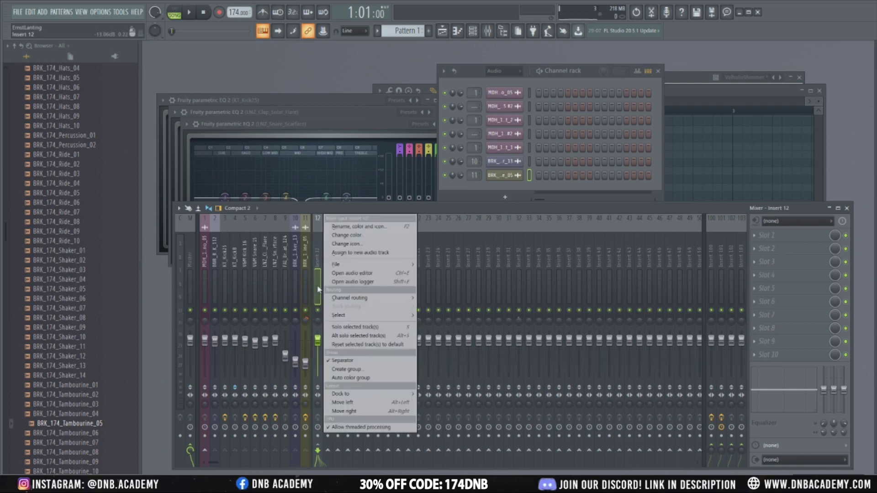
click(344, 361)
right_click(316, 297)
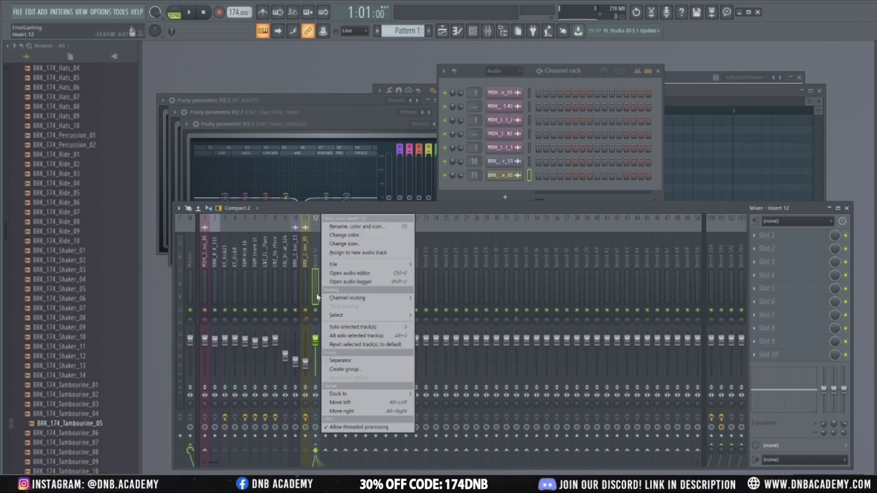
Set off the drum group in the mixer with separators at Insert 13 and at the DNB_BREAK_112 track.
click(325, 276)
right_click(324, 276)
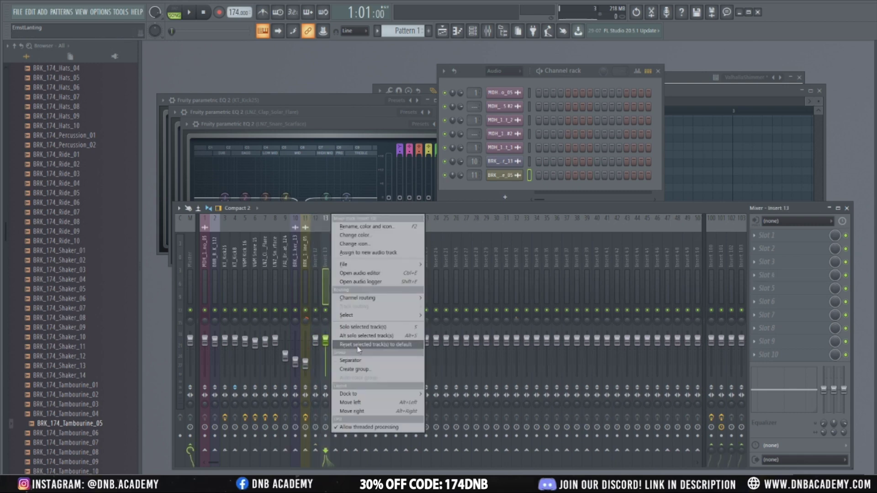
click(359, 360)
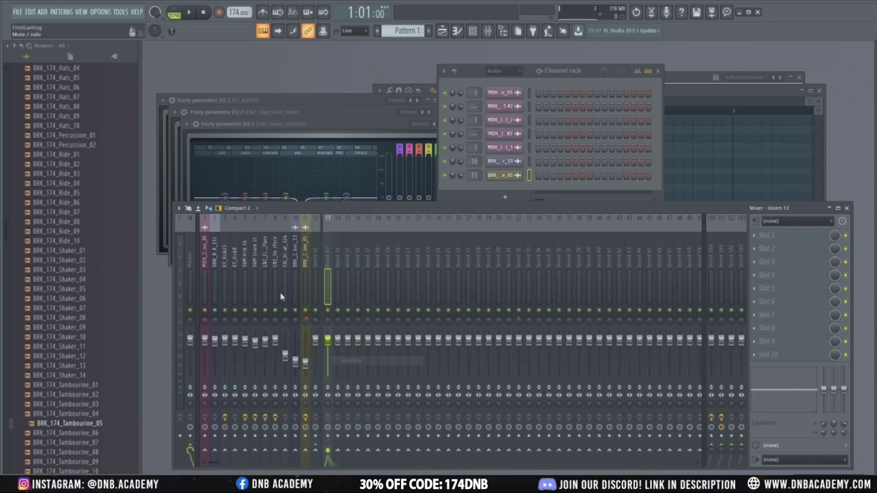
click(204, 276)
right_click(206, 278)
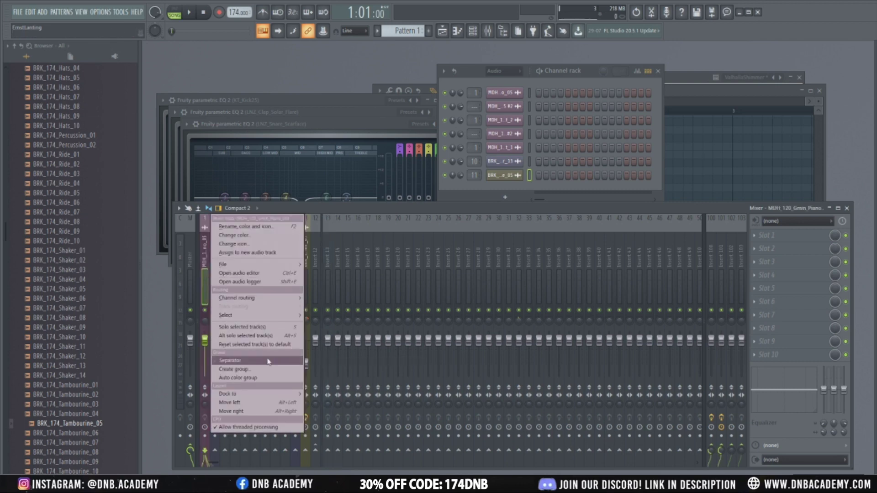
click(268, 360)
click(215, 276)
right_click(215, 276)
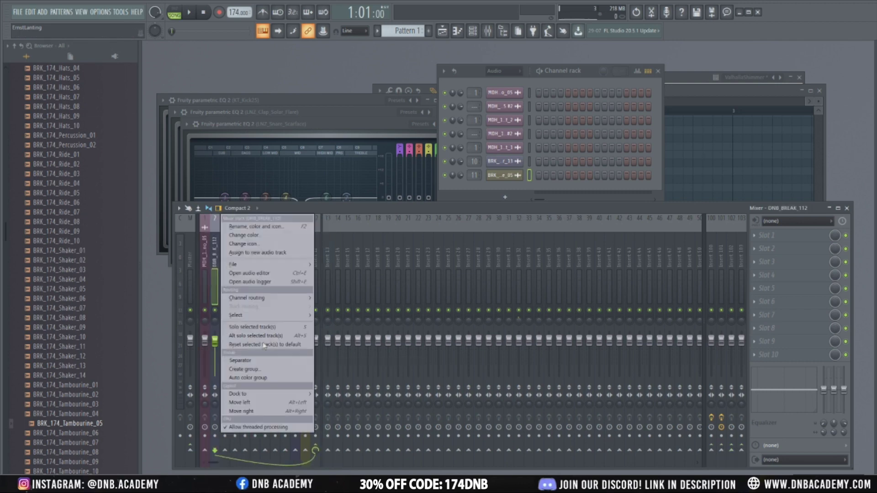
click(256, 360)
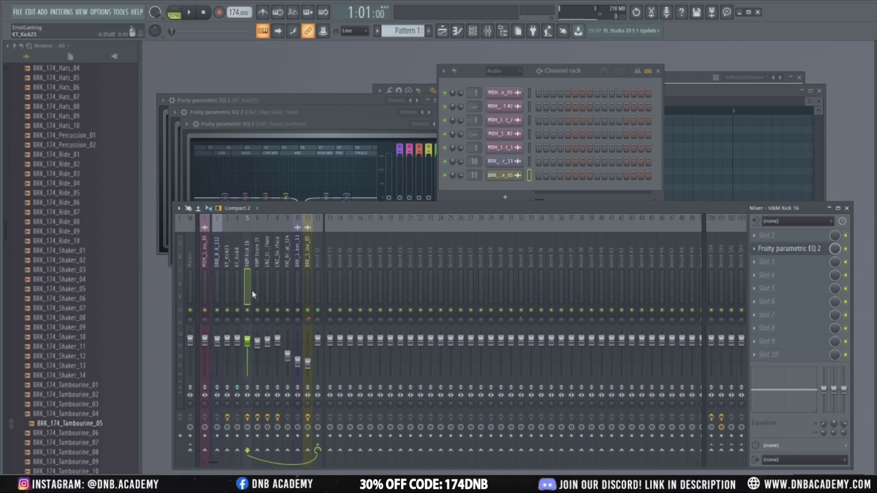
Rename mixer track Insert 12 as Drums Master while the beat plays, and stop playback.
click(299, 288)
click(318, 278)
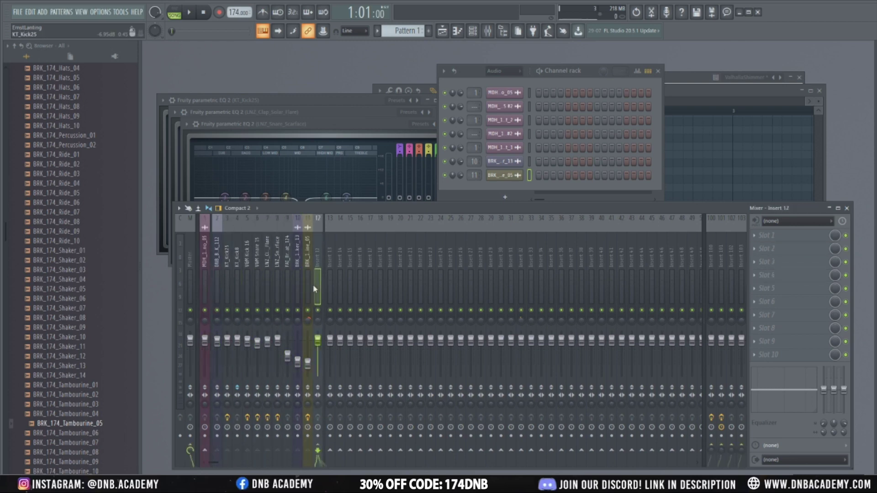
key(space)
right_click(318, 276)
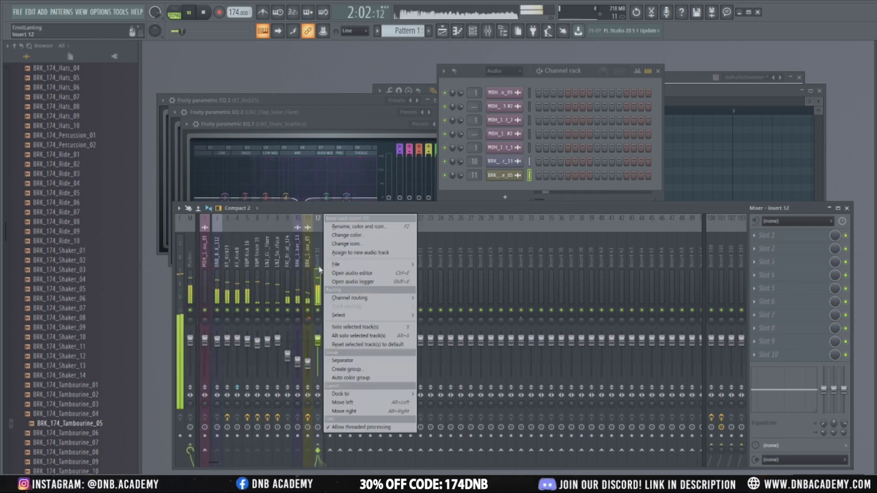
click(355, 224)
text(Druj)
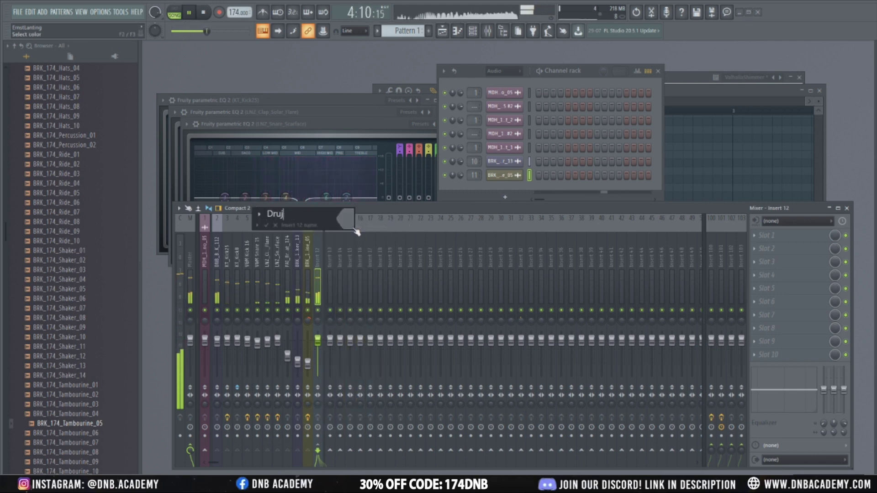
key(BackSpace)
text(ms Master)
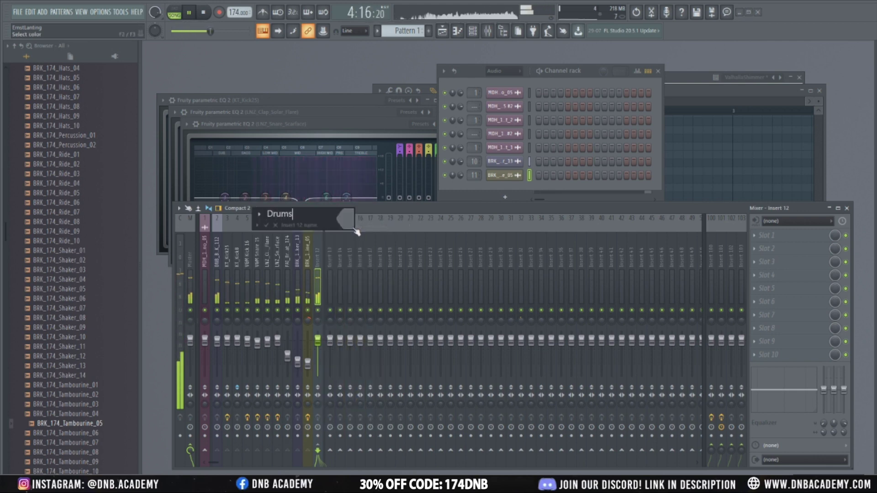
key(Return)
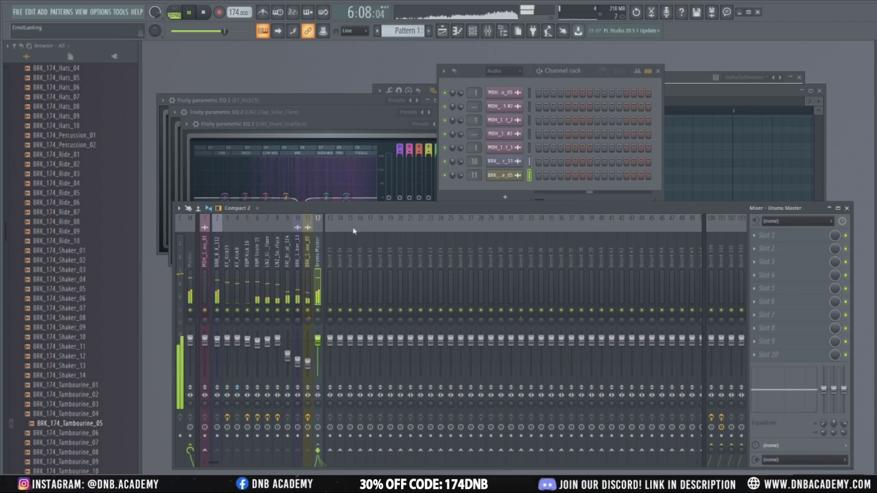
key(space)
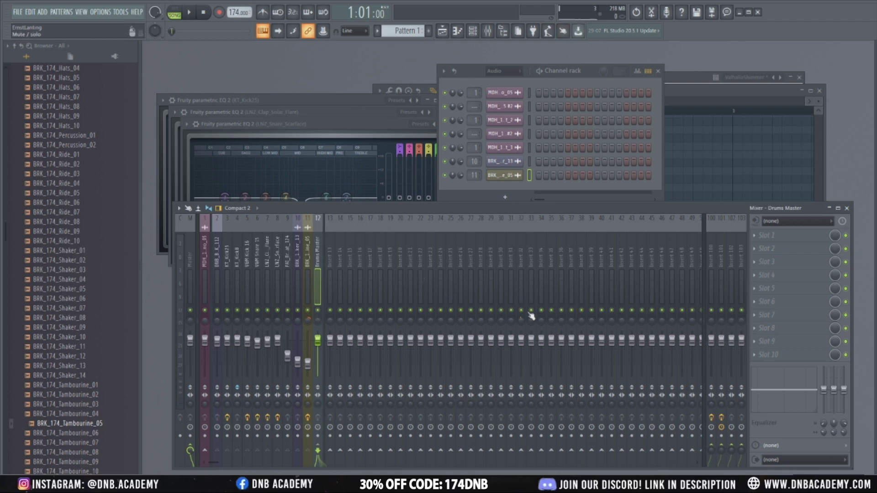
drag(501, 211, 504, 216)
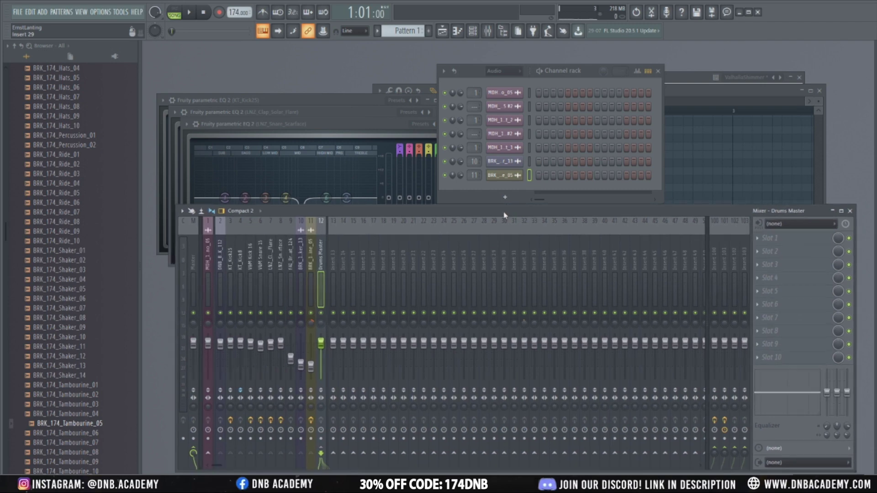
click(310, 279)
click(320, 270)
click(313, 275)
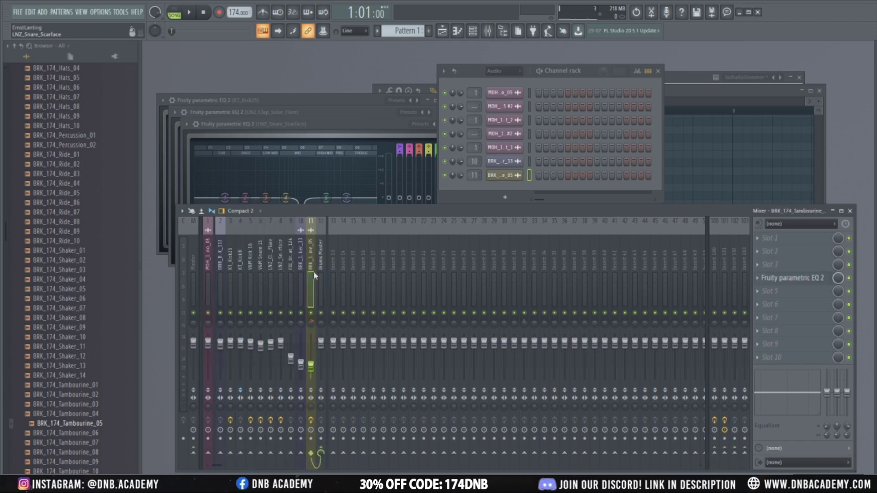
click(319, 276)
click(767, 265)
mouse_move(770, 270)
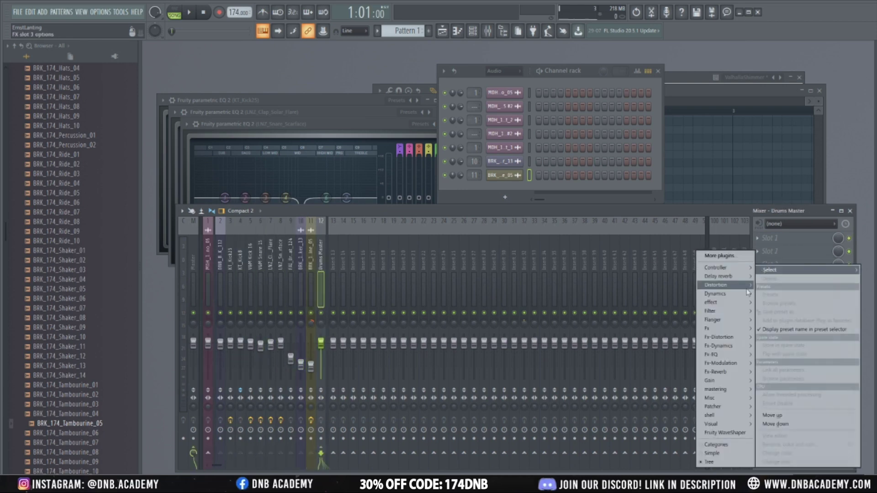
mouse_move(726, 303)
click(321, 252)
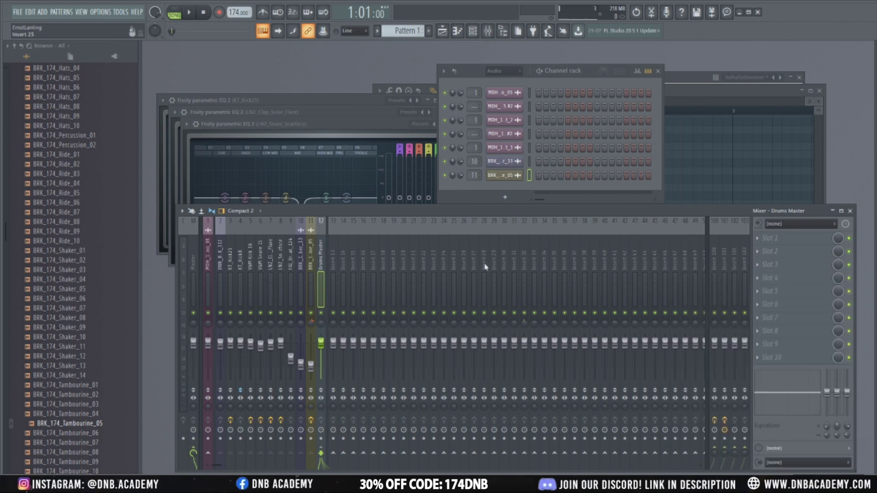
Play the beat briefly and load the Virtual Mix Rack plugin into slot 2 of the Drums Master track.
key(space)
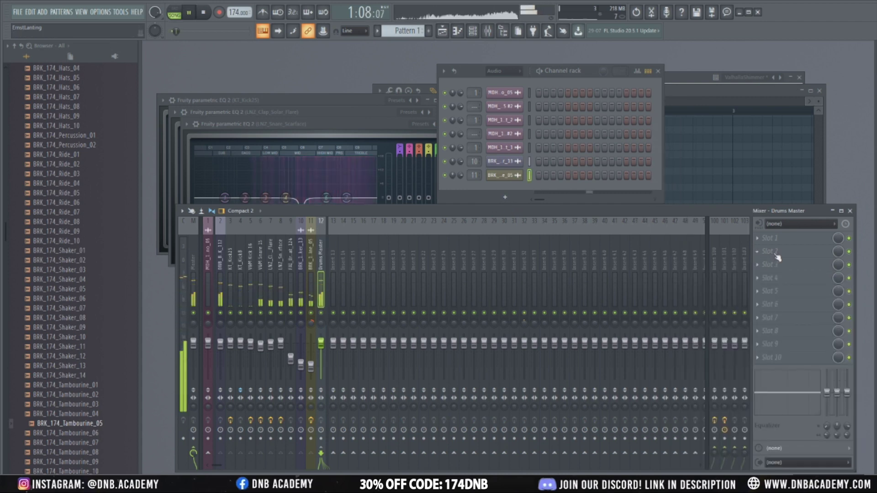
key(space)
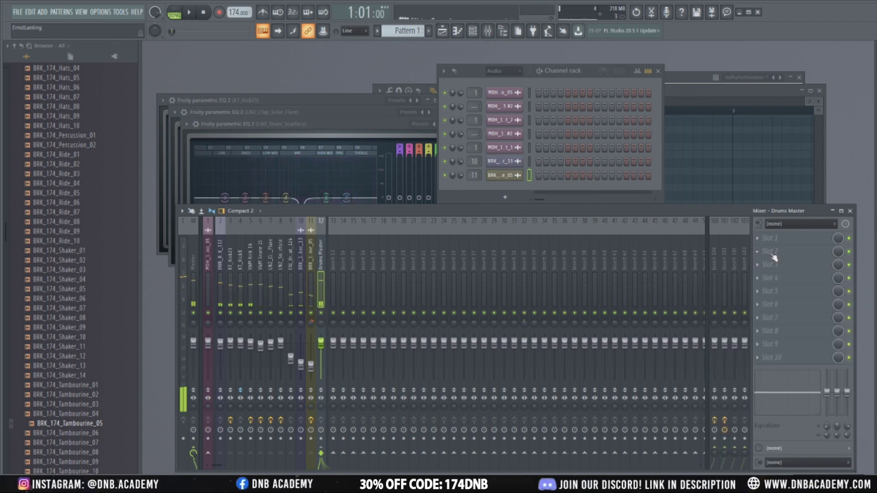
click(773, 255)
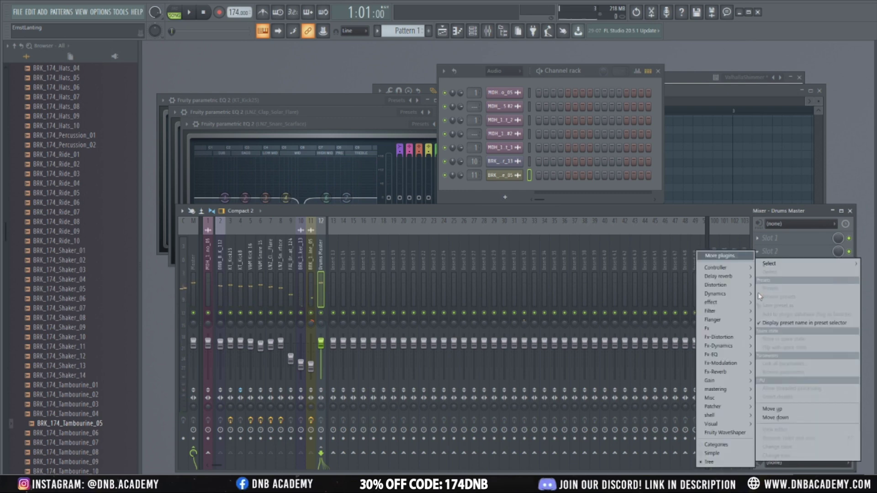
mouse_move(718, 407)
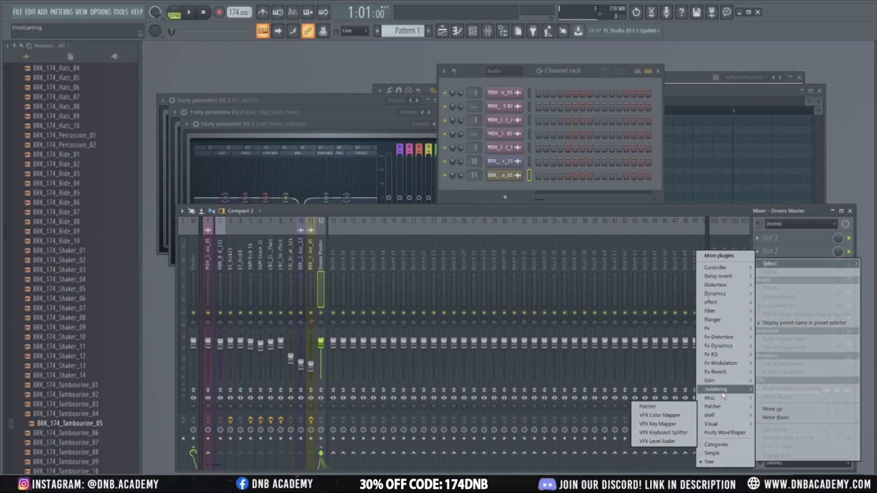
mouse_move(735, 365)
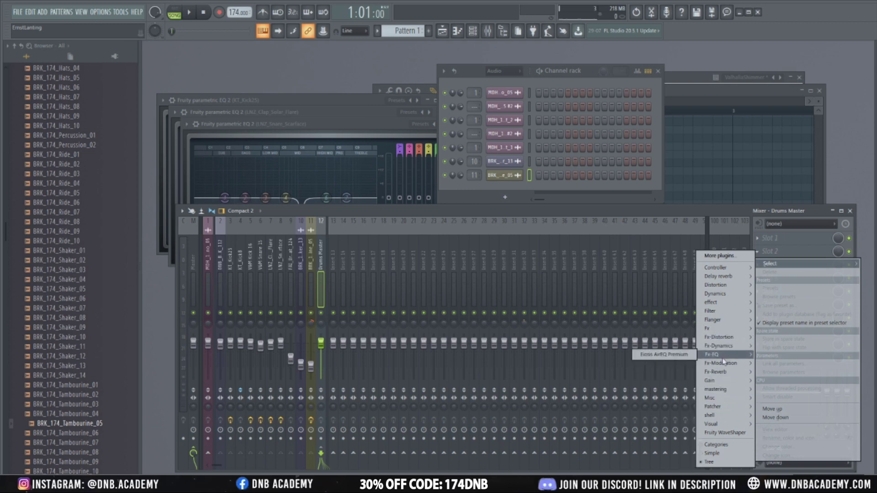
mouse_move(713, 299)
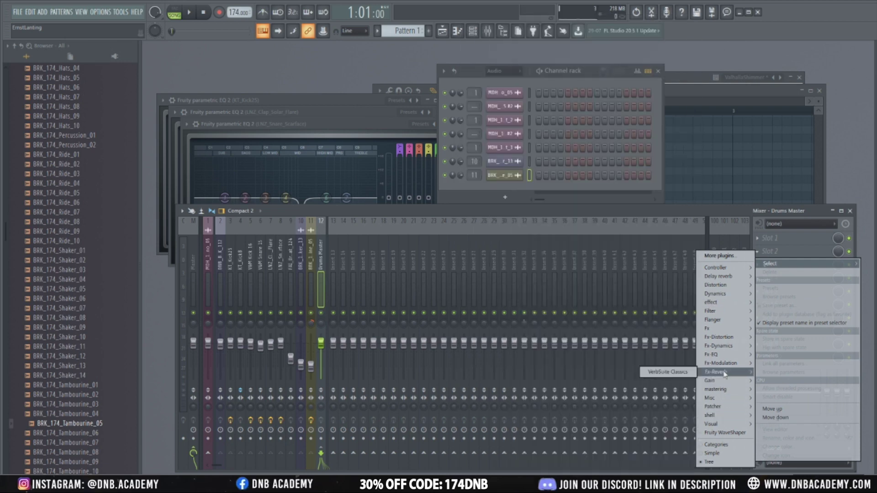
mouse_move(734, 340)
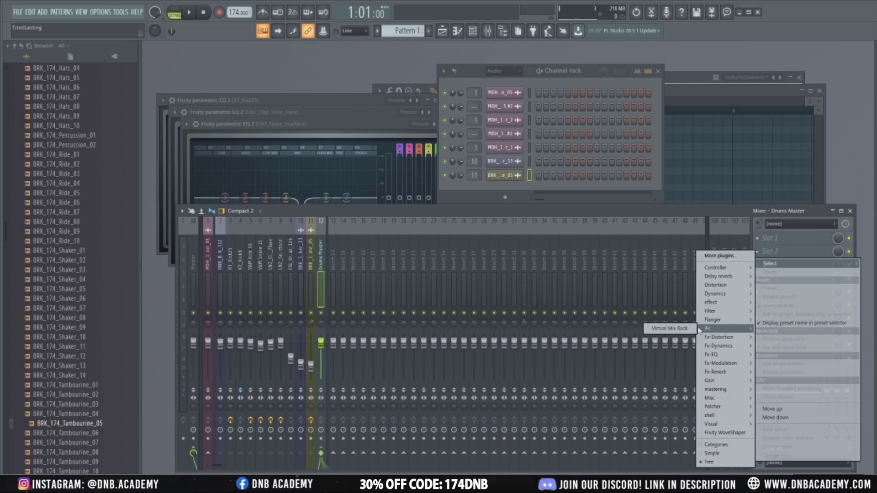
click(665, 329)
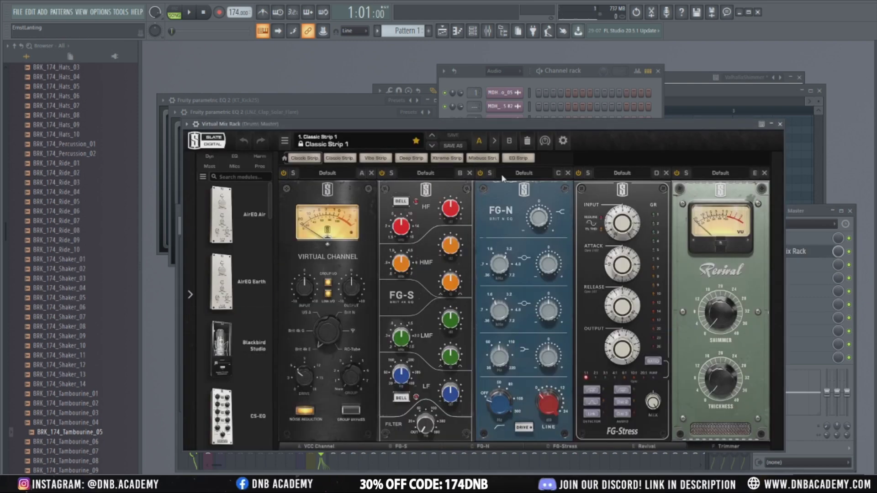
Remove the Revival, FG-Stress, FG-N and FG-S modules from the Virtual Mix Rack, keeping VCC Channel and Trimmer.
drag(520, 129, 540, 92)
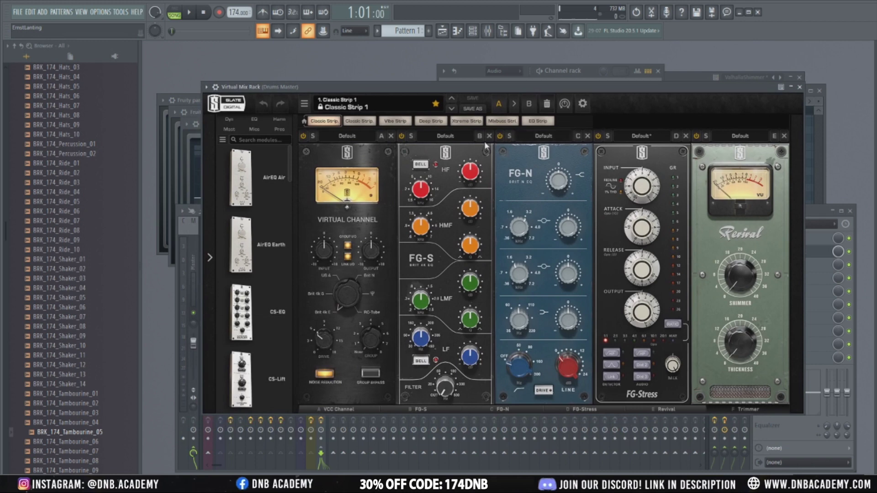
click(784, 136)
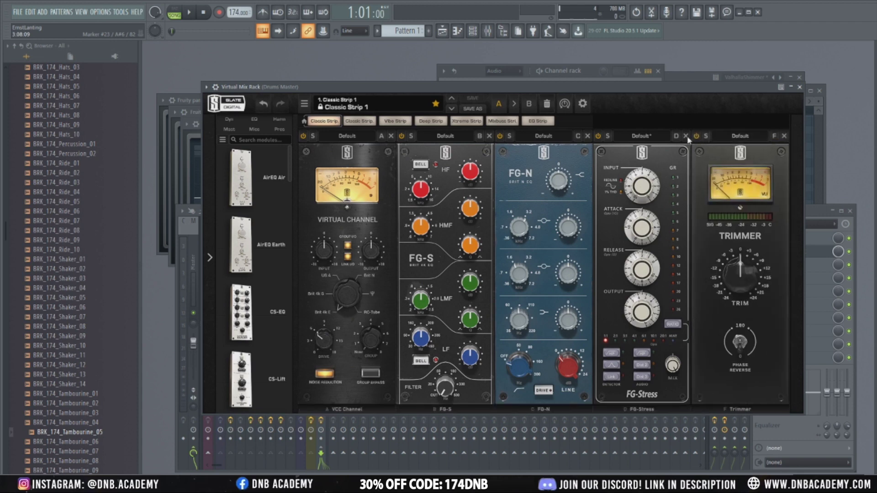
click(685, 136)
click(587, 136)
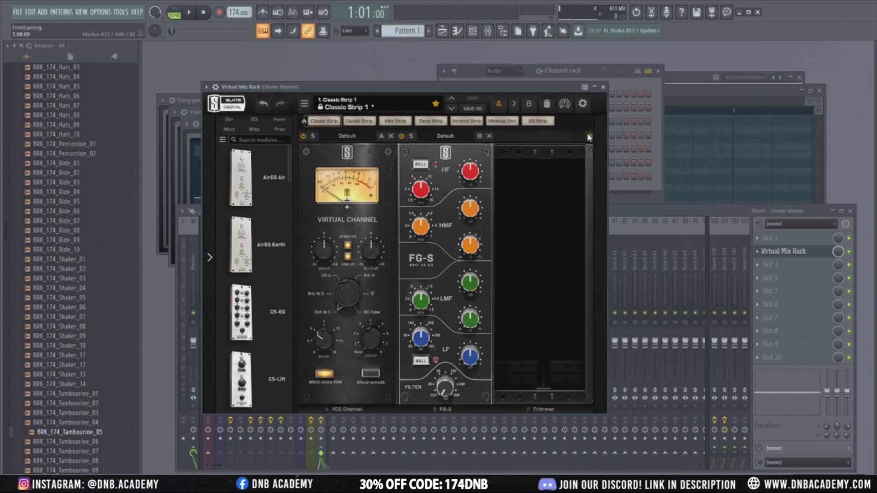
click(489, 136)
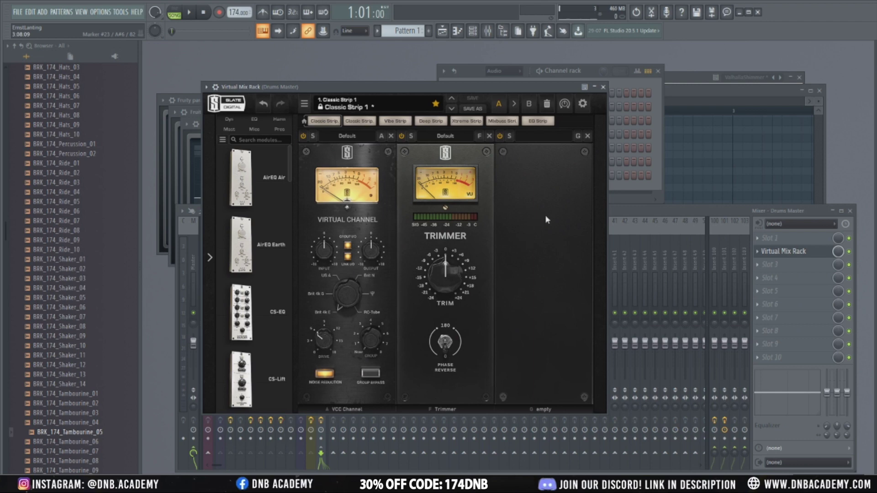
Browse the module library and insert the FG-73 preamp ahead of the VCC Channel in the rack.
drag(290, 174, 289, 241)
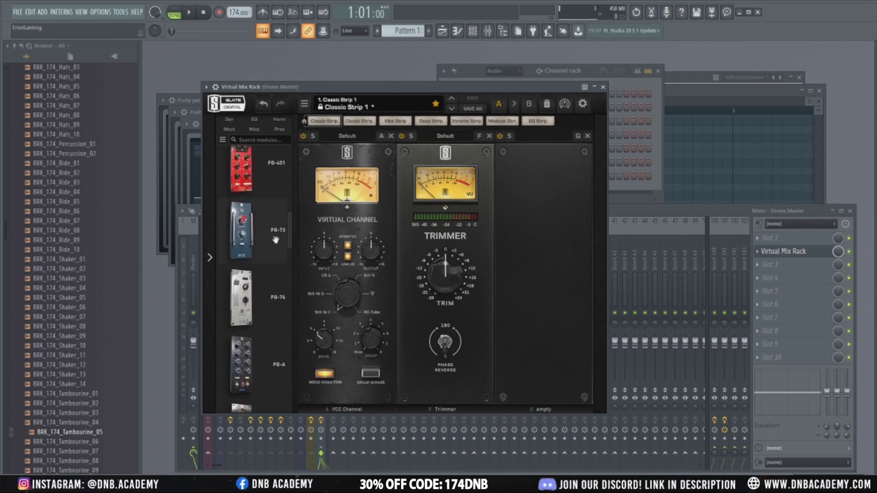
scroll(276, 240, down, 1)
scroll(270, 243, down, 5)
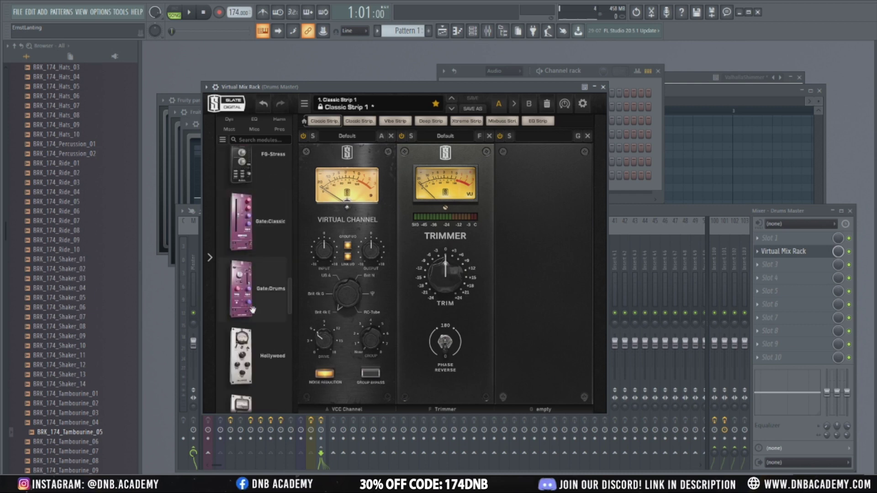
scroll(257, 315, down, 8)
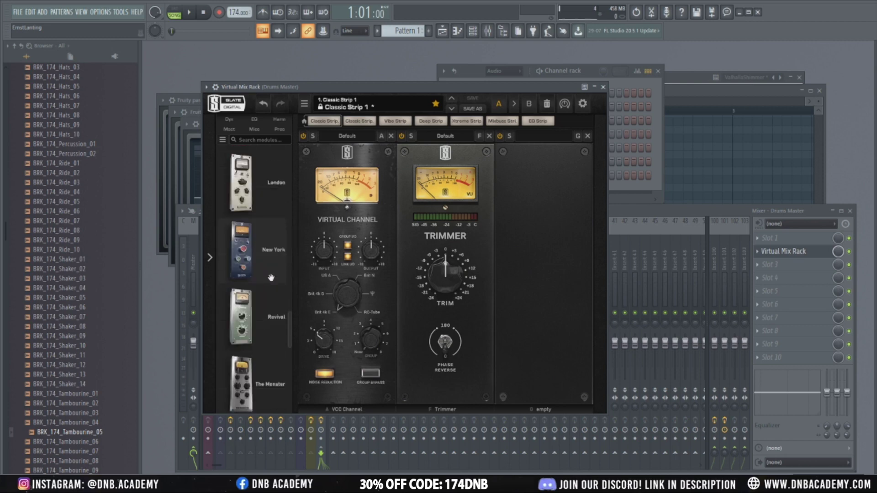
scroll(271, 278, down, 8)
scroll(277, 369, up, 2)
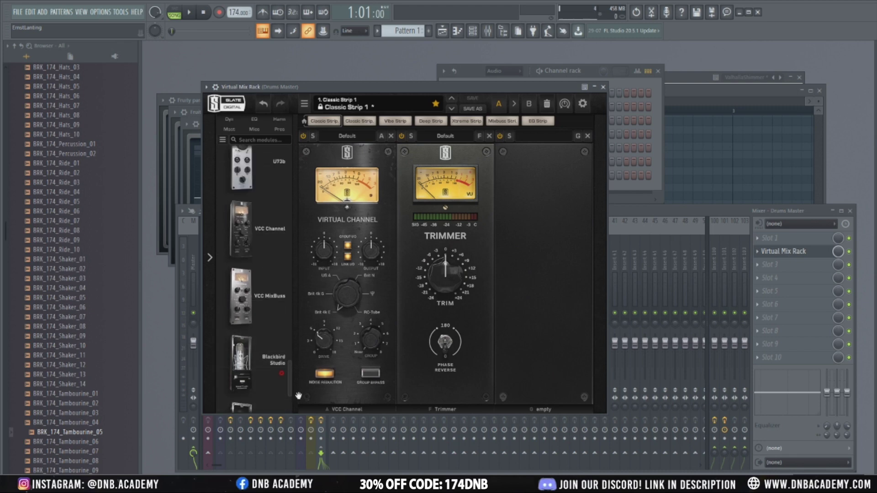
scroll(262, 365, up, 16)
scroll(263, 364, up, 12)
scroll(265, 361, down, 10)
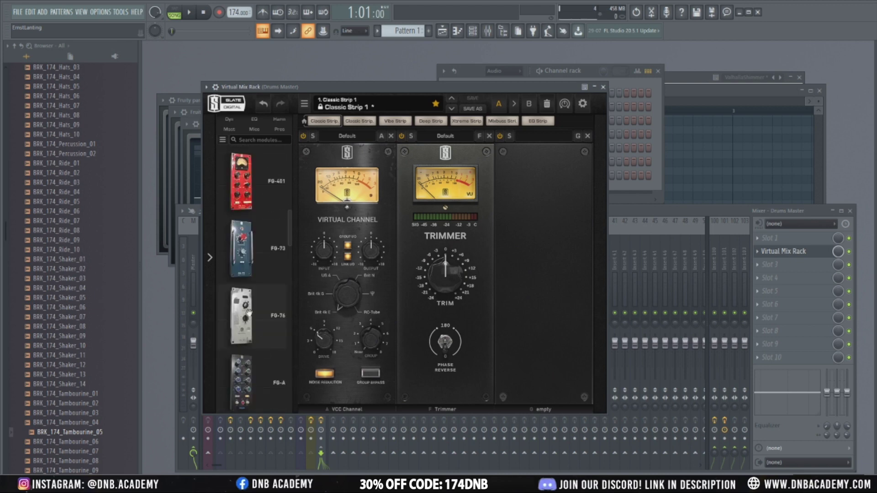
drag(237, 267, 347, 256)
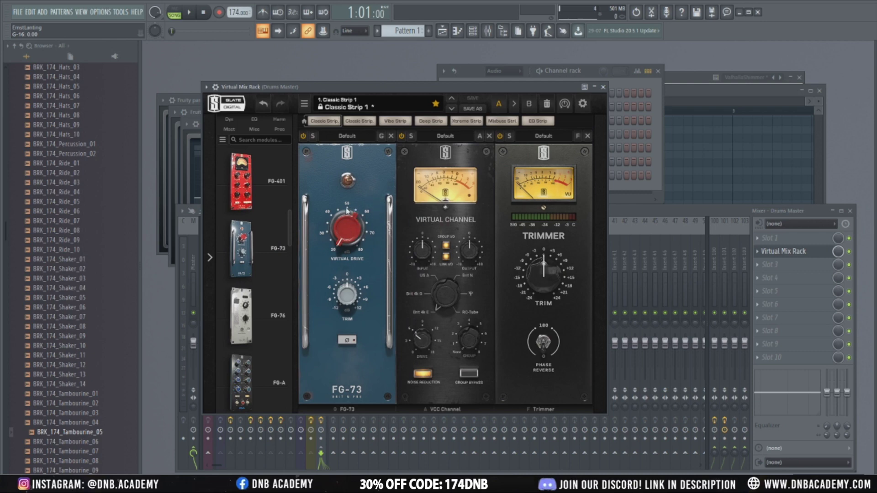
drag(369, 87, 422, 91)
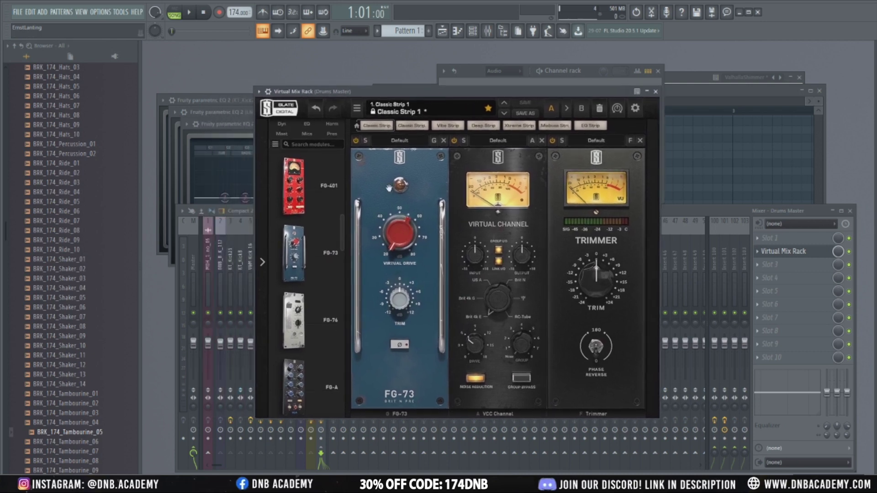
Play the beat and set the FG-73's Virtual Drive to 53 dB after trying higher and lower amounts.
click(404, 223)
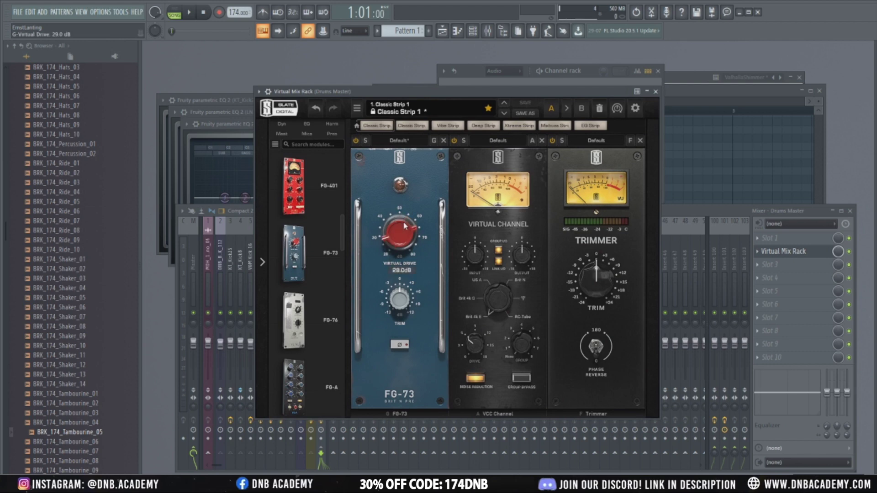
drag(405, 227, 406, 238)
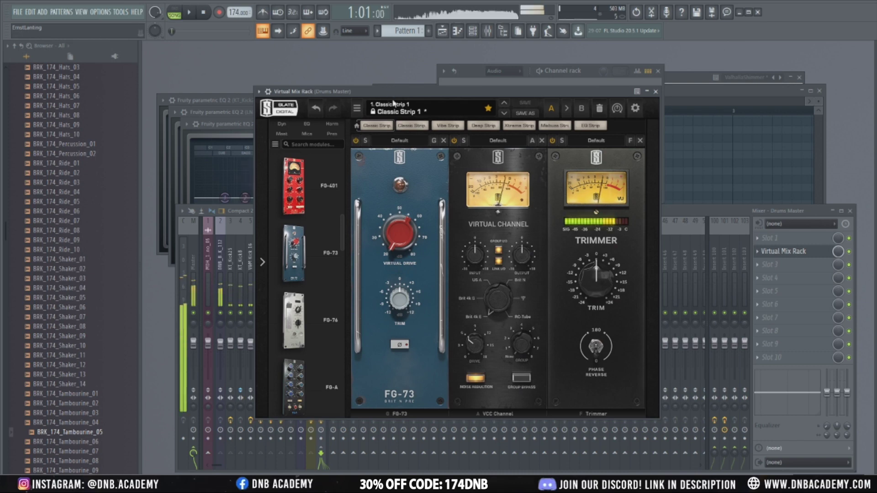
key(space)
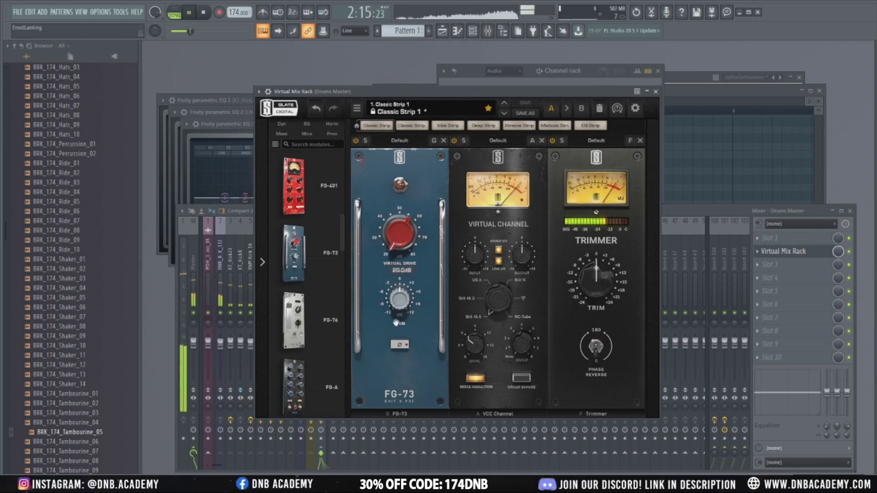
drag(394, 247, 420, 133)
drag(396, 229, 386, 259)
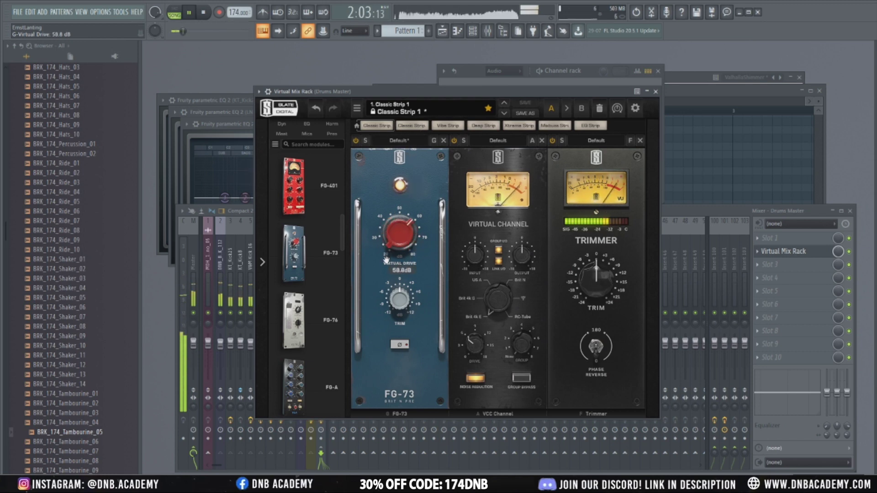
drag(393, 238, 394, 242)
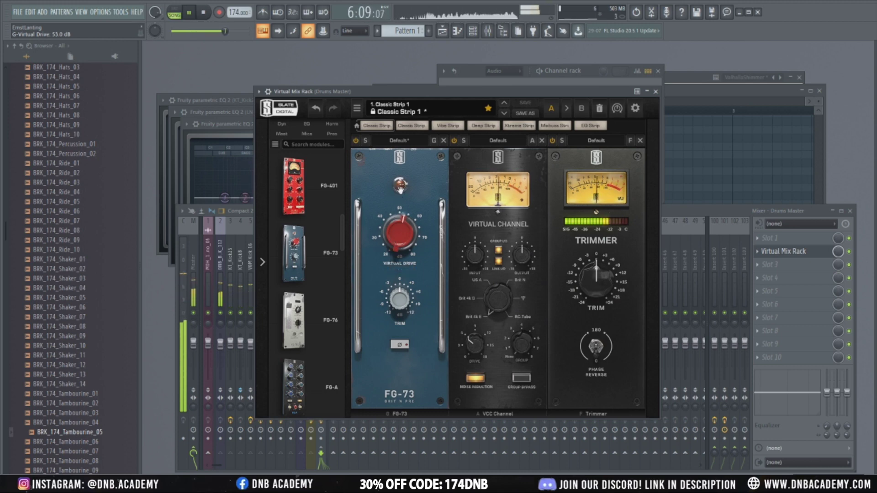
Move the VCC Channel ahead of the FG-73 and replace it with the VCC MixBuss module.
drag(497, 158, 399, 161)
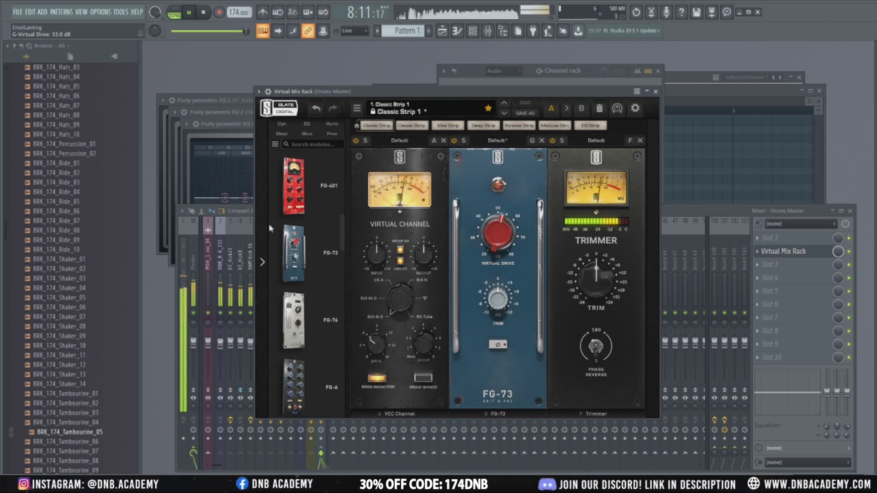
drag(395, 93, 485, 109)
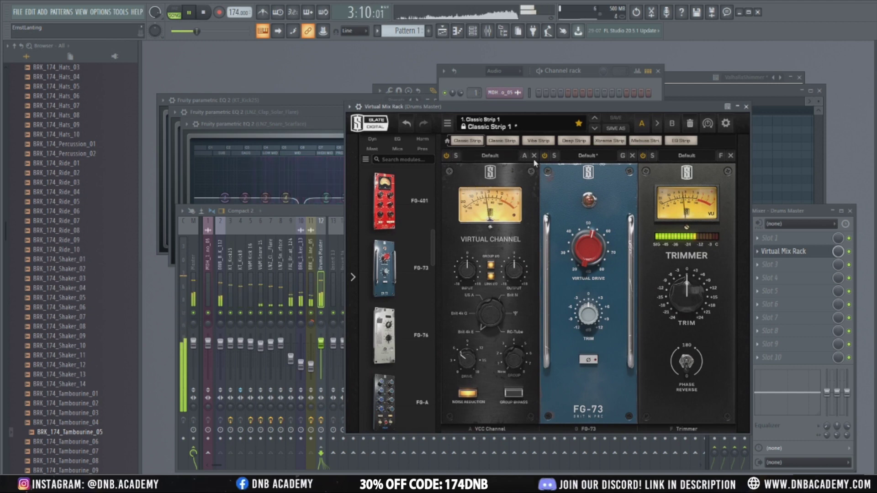
scroll(389, 259, down, 1)
scroll(387, 260, down, 10)
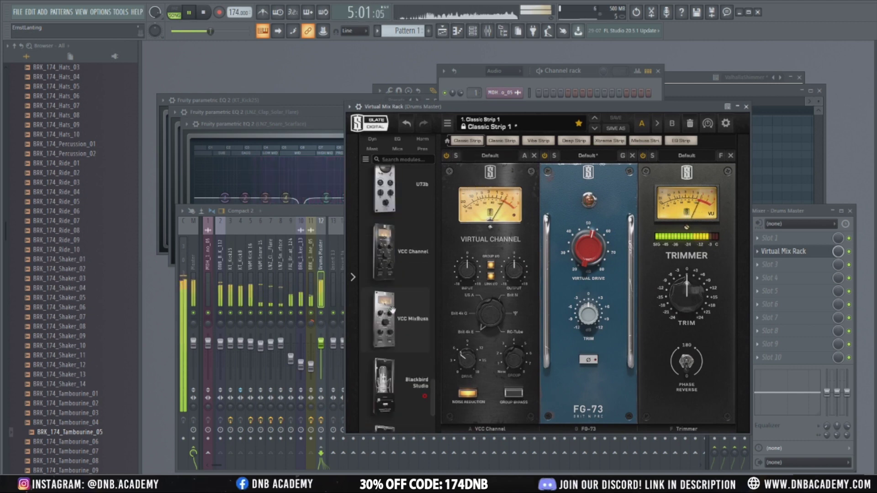
scroll(388, 297, up, 6)
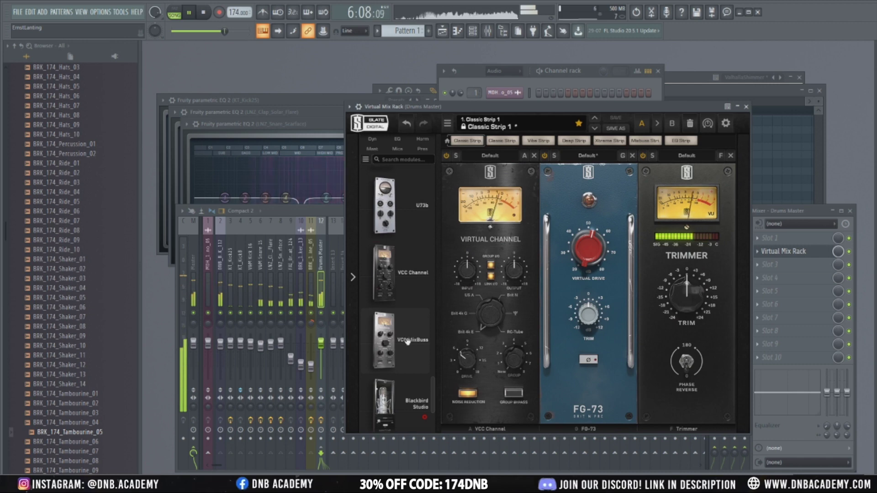
drag(386, 340, 475, 320)
click(632, 155)
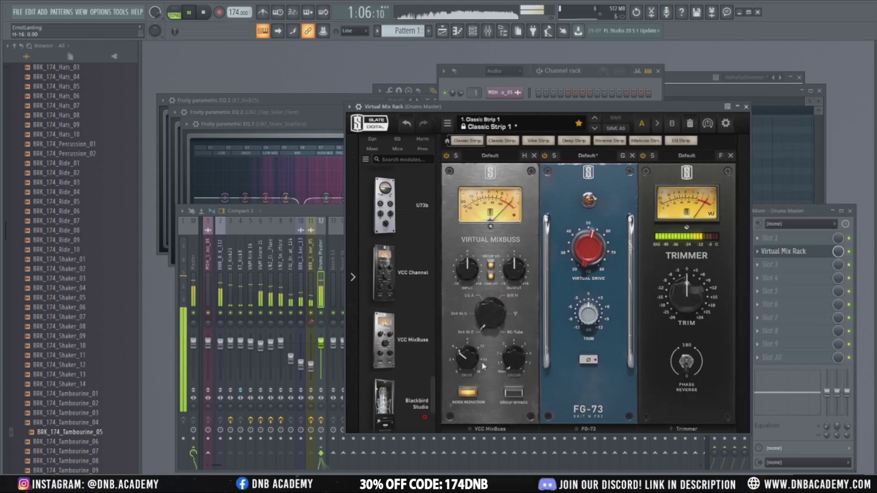
Raise the VCC MixBuss drive slightly while the beat plays, leaving its input level centred.
mouse_move(473, 362)
drag(472, 361, 494, 360)
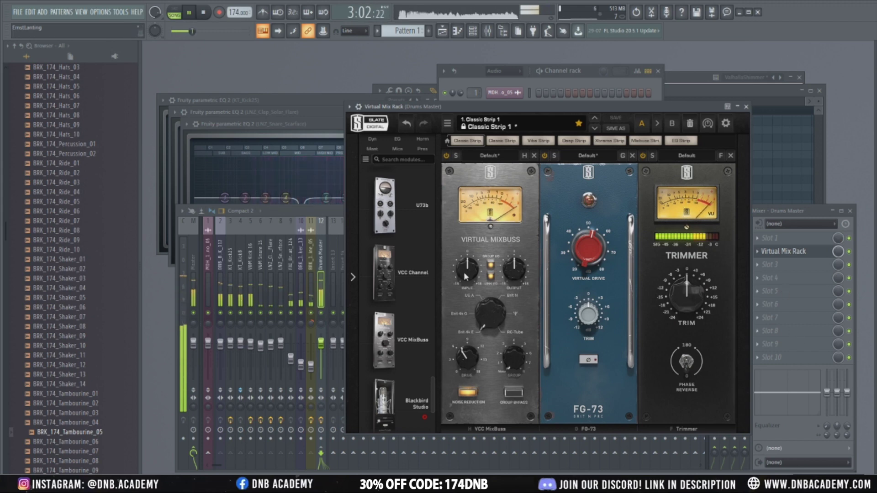
mouse_move(466, 277)
mouse_down()
mouse_move(467, 287)
mouse_move(466, 277)
mouse_up()
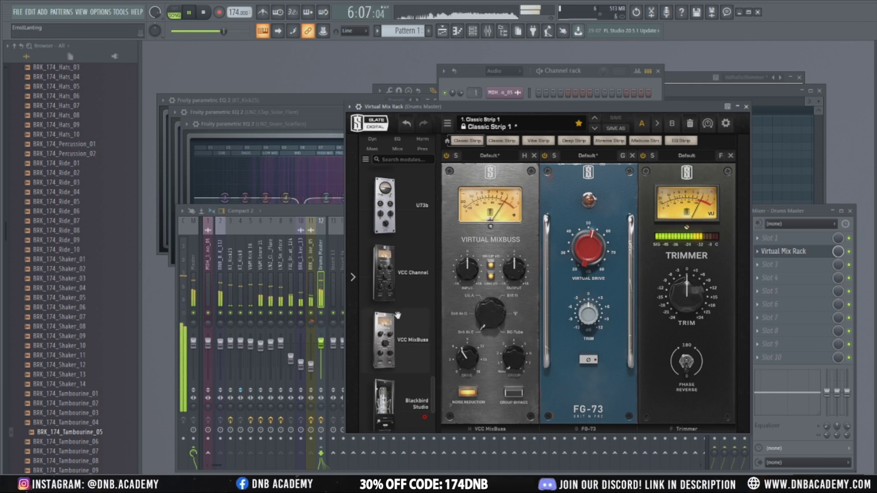
Find the FG-N equalizer in the module library and insert it between the FG-73 and the Trimmer.
scroll(397, 315, down, 10)
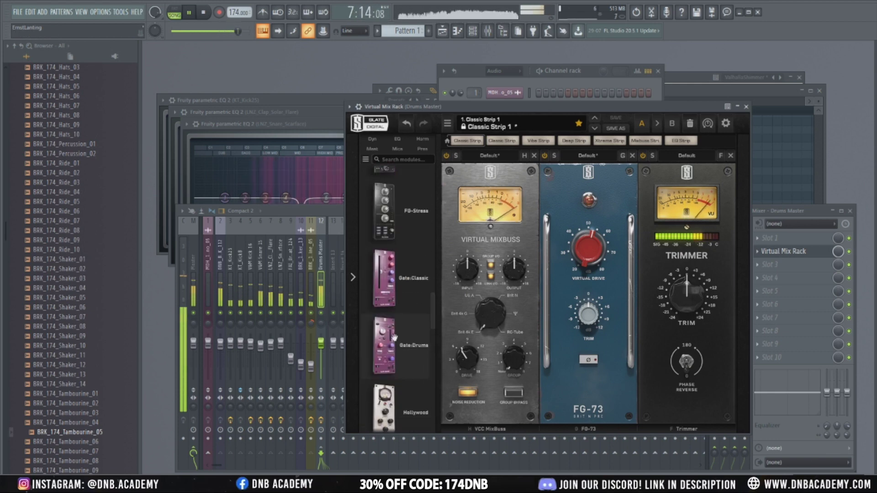
scroll(397, 351, down, 8)
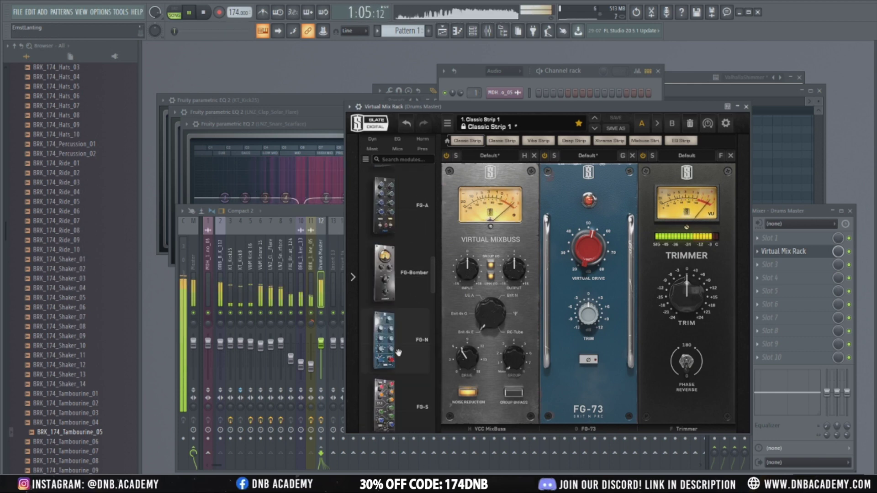
scroll(395, 293, up, 3)
scroll(393, 282, up, 1)
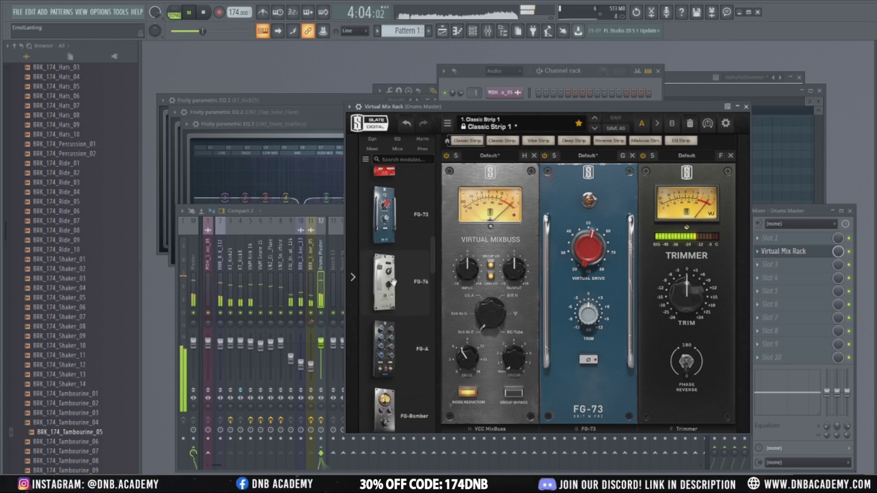
scroll(393, 282, up, 1)
scroll(392, 297, down, 8)
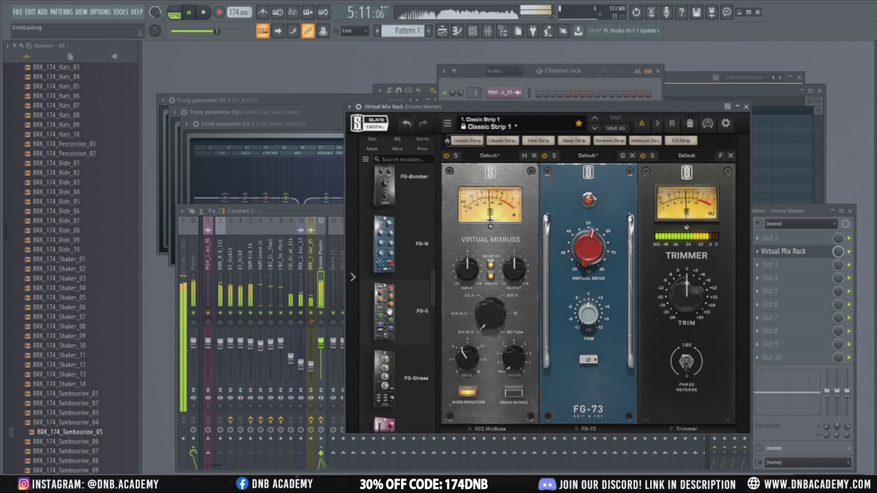
drag(389, 282, 640, 293)
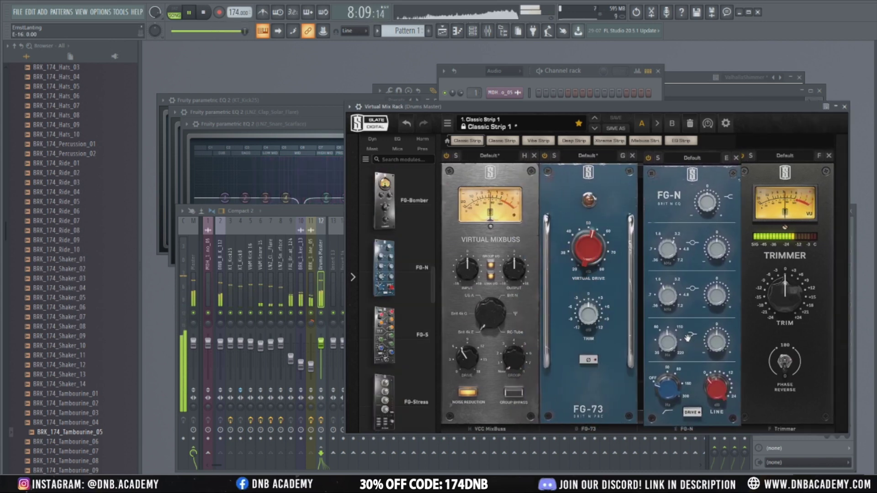
drag(687, 338, 682, 337)
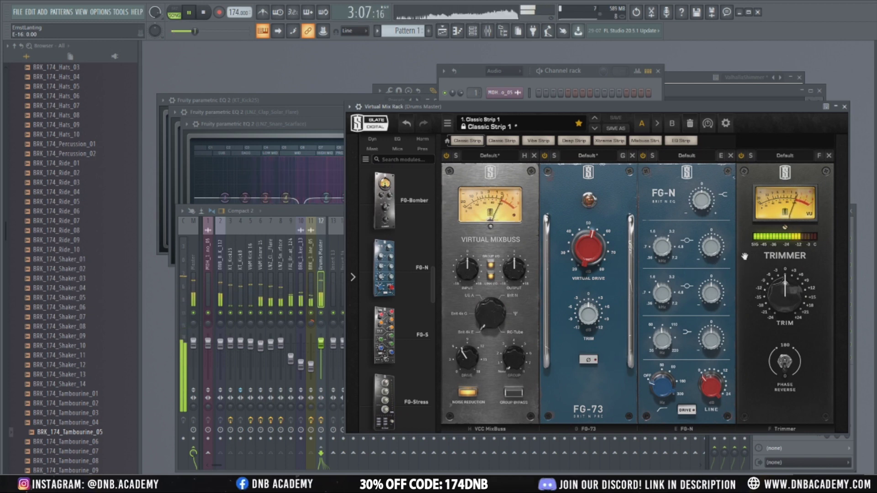
Try the FG-N's shelf and bell gains over the playing beat, boosting Bell 1 by about 1.7 dB.
mouse_move(708, 210)
mouse_down()
mouse_move(719, 168)
mouse_move(706, 207)
mouse_up()
drag(716, 246, 719, 223)
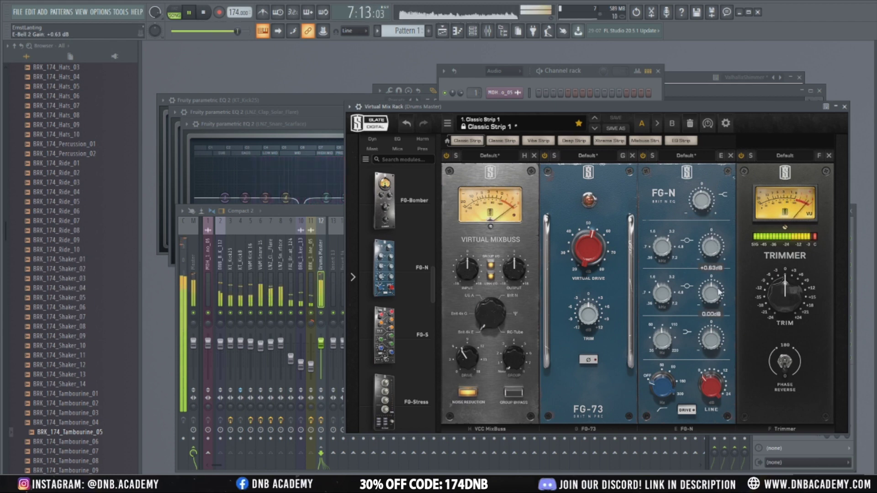
drag(728, 267, 724, 292)
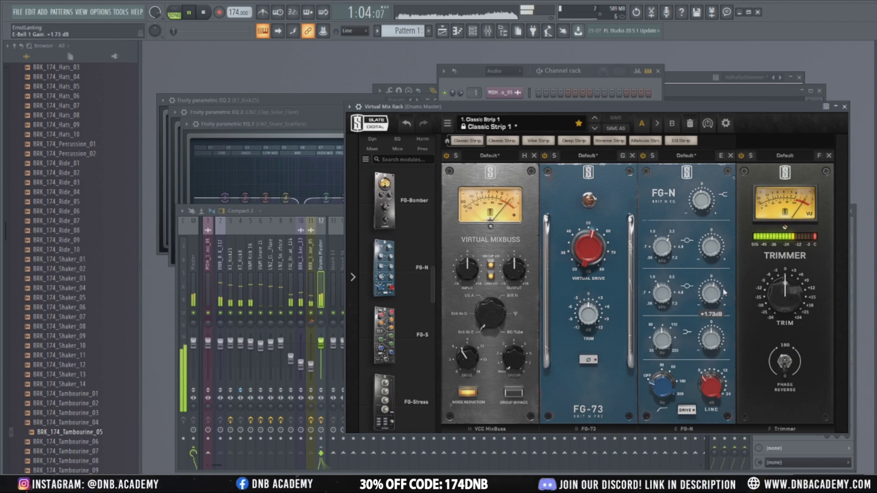
drag(723, 344, 722, 345)
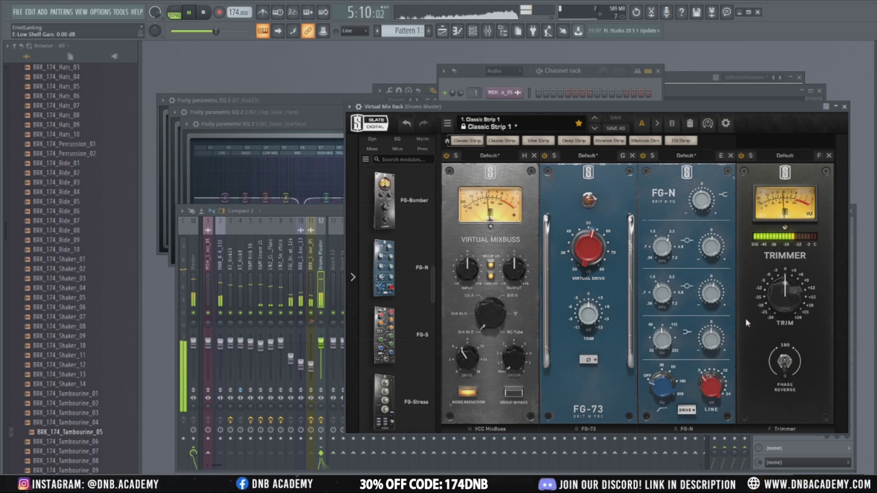
Try boosts of about 3 dB on the FG-N's Bell 2 and set its frequency to about 3.2 kHz.
scroll(716, 295, up, 1)
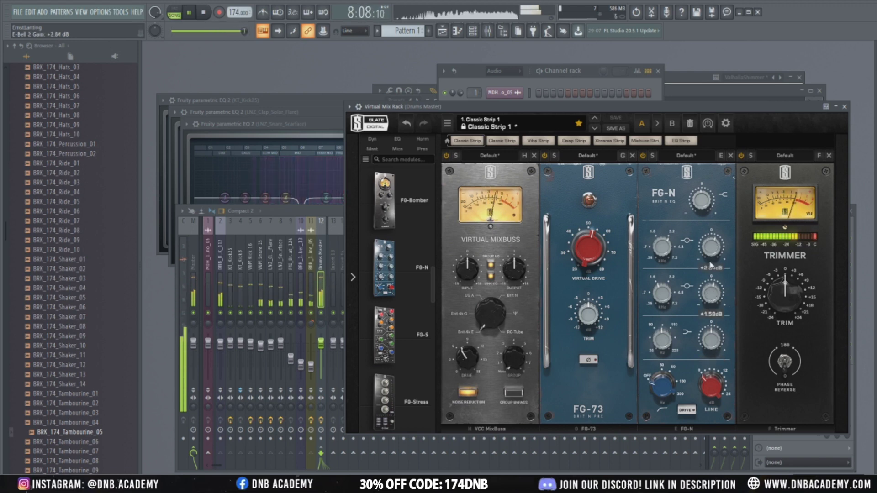
scroll(714, 258, down, 1)
scroll(669, 257, up, 1)
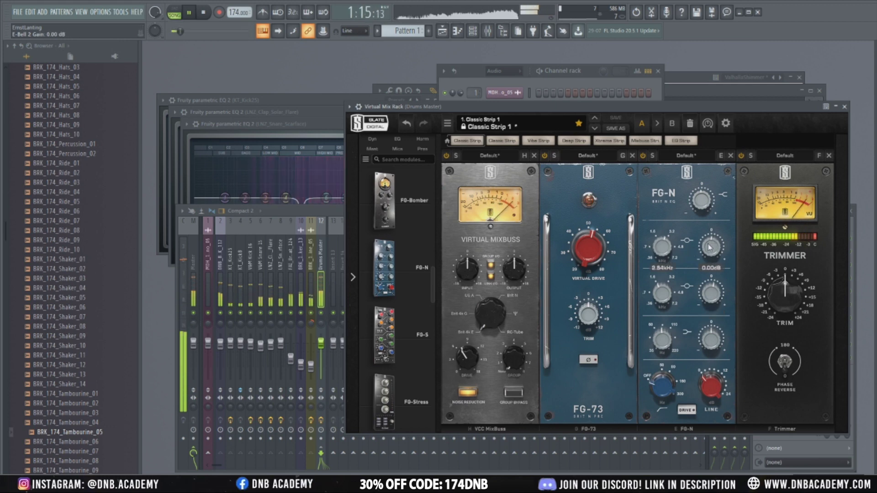
drag(662, 249, 665, 266)
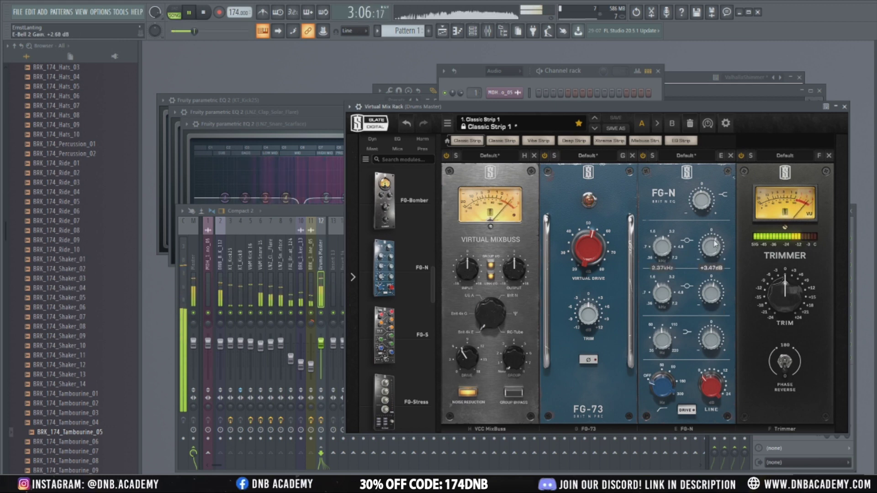
scroll(660, 258, up, 1)
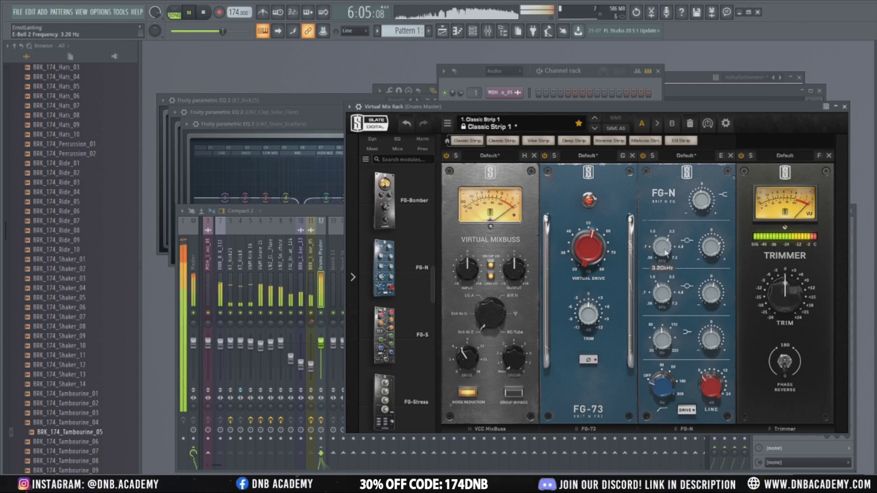
Sweep the FG-N's Bell 1 frequency with a strong boost, then reduce its gain to about 1.9 dB.
scroll(707, 258, up, 3)
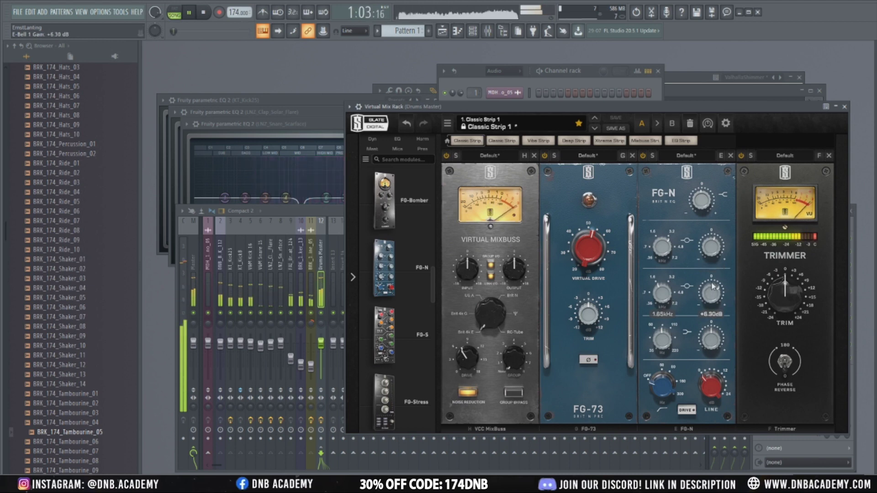
scroll(671, 300, up, 3)
scroll(671, 301, up, 3)
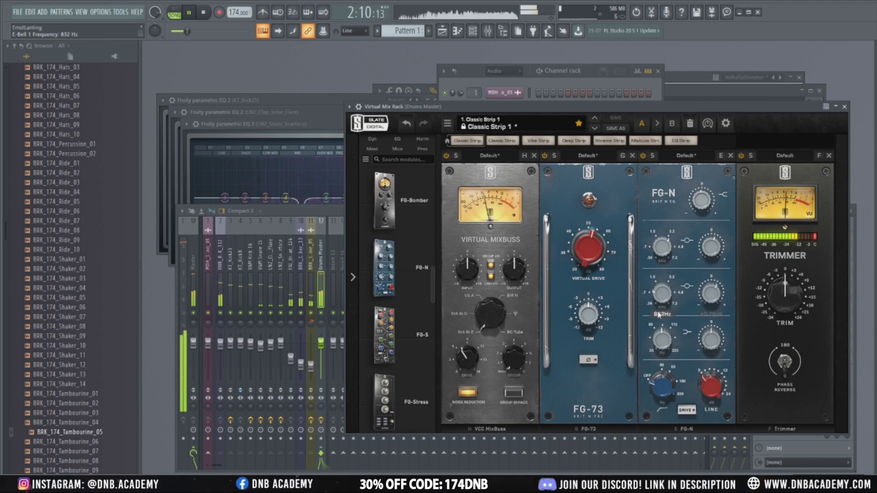
scroll(712, 293, down, 3)
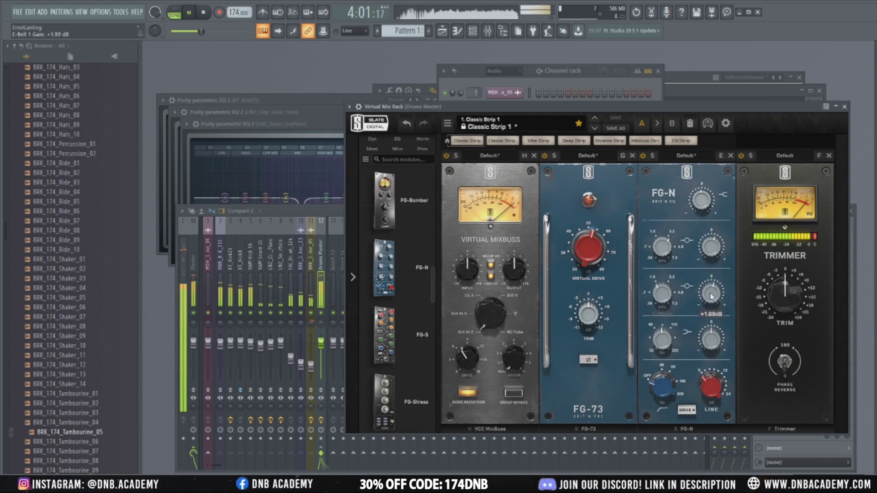
Boost the FG-N's low shelf by about 2.5 dB at 220 Hz and its high shelf by about 0.4 dB.
scroll(662, 341, up, 3)
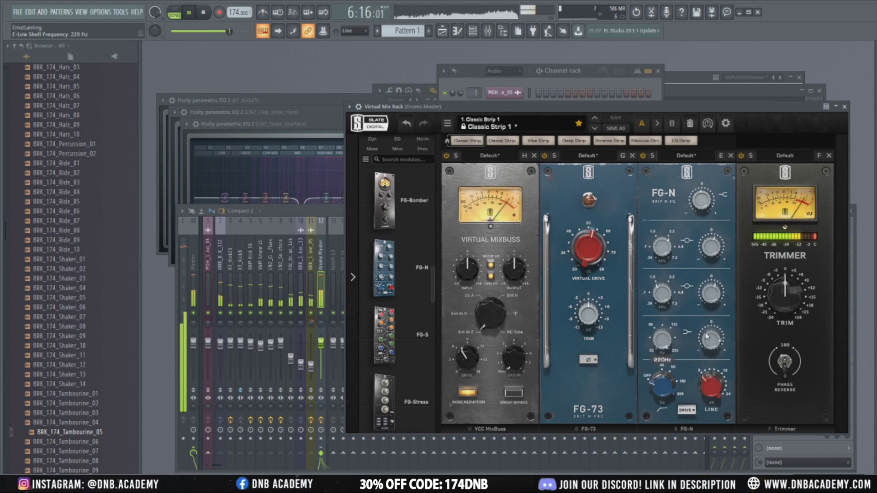
scroll(709, 360, up, 3)
scroll(710, 361, down, 1)
scroll(711, 339, down, 3)
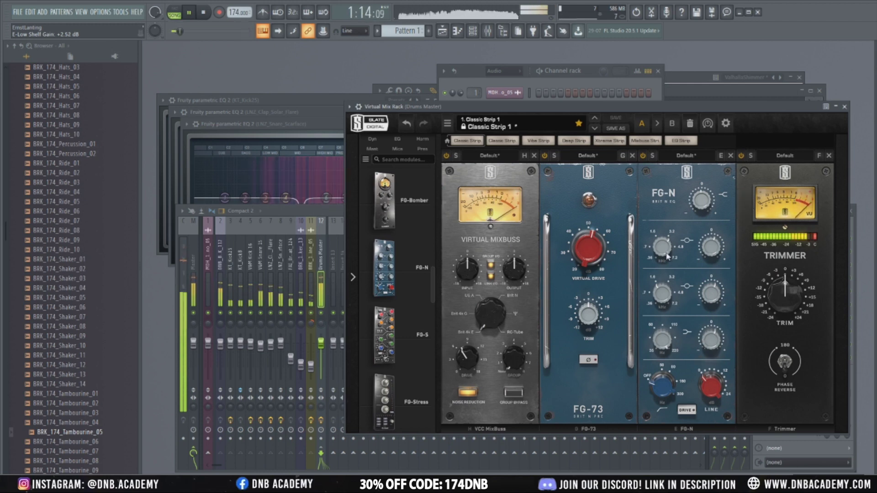
scroll(707, 196, up, 5)
drag(708, 192, 706, 205)
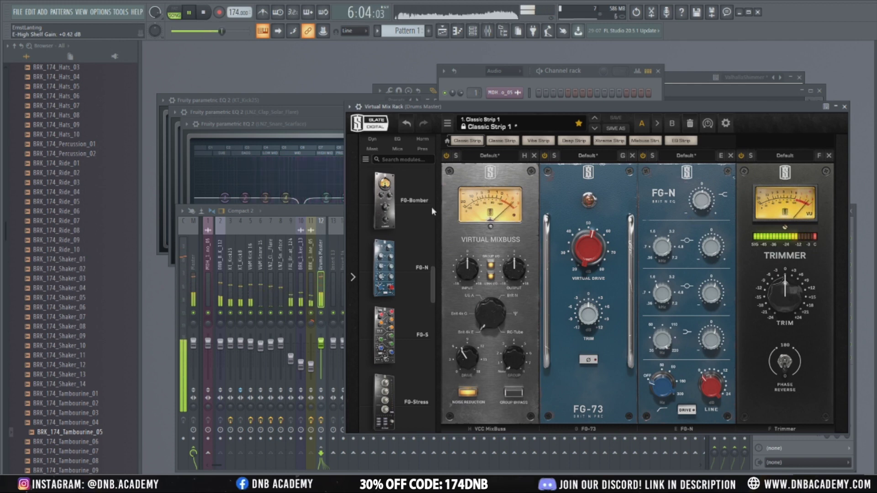
Find the FG-401 compressor in the module library and insert it between the FG-N and the Trimmer.
scroll(413, 365, down, 10)
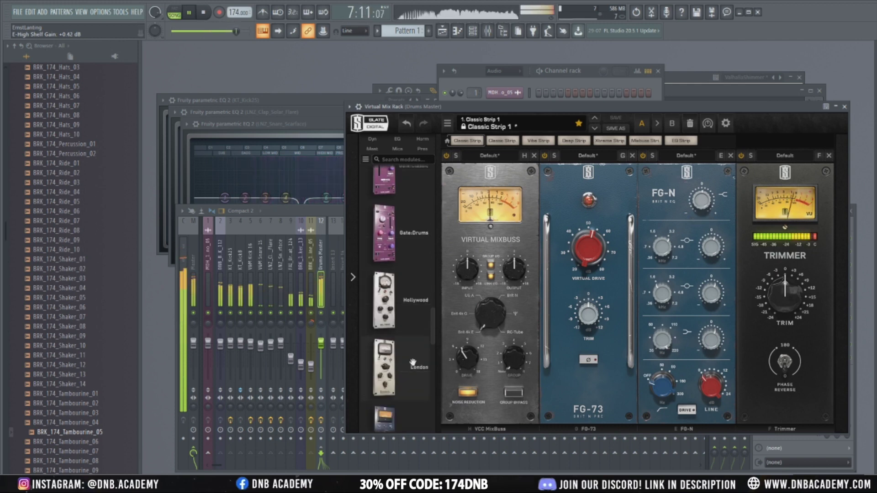
scroll(413, 364, down, 5)
scroll(407, 312, down, 5)
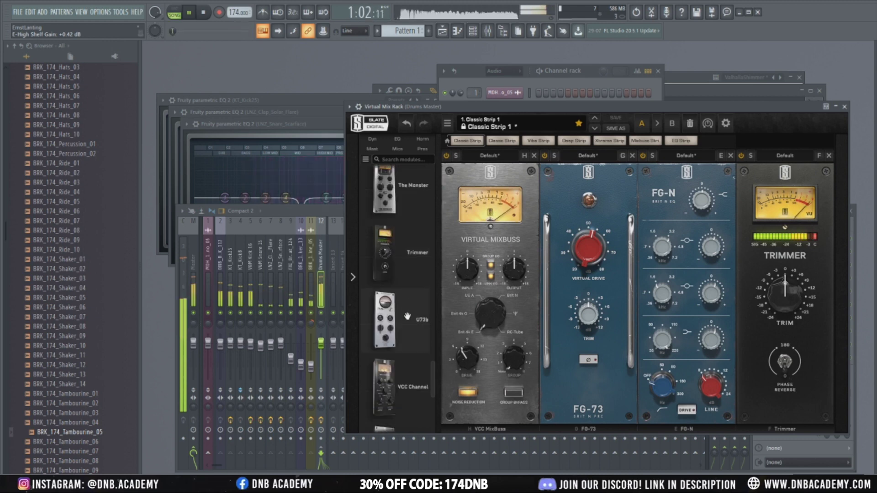
scroll(408, 312, up, 20)
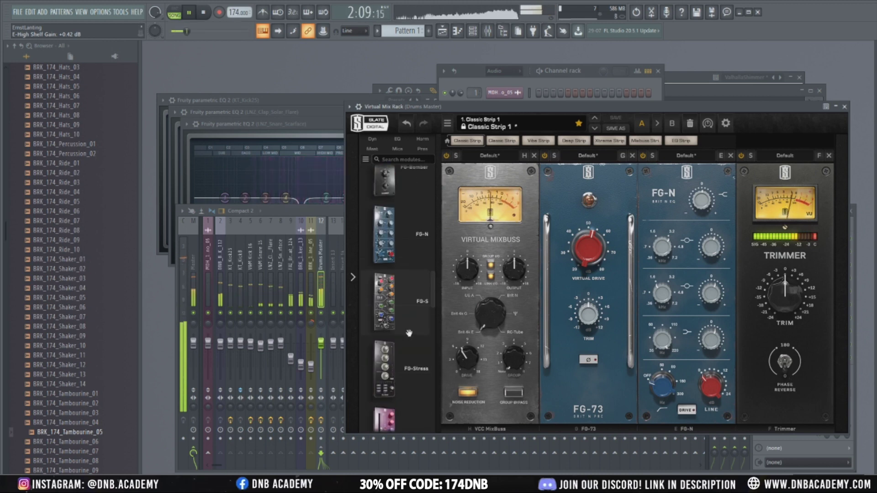
scroll(409, 333, up, 4)
scroll(415, 344, up, 1)
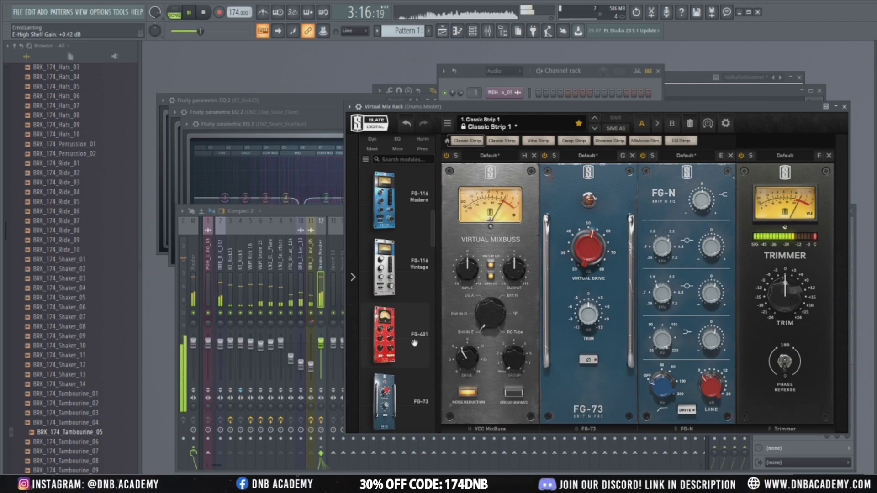
scroll(415, 344, up, 1)
drag(415, 348, 795, 332)
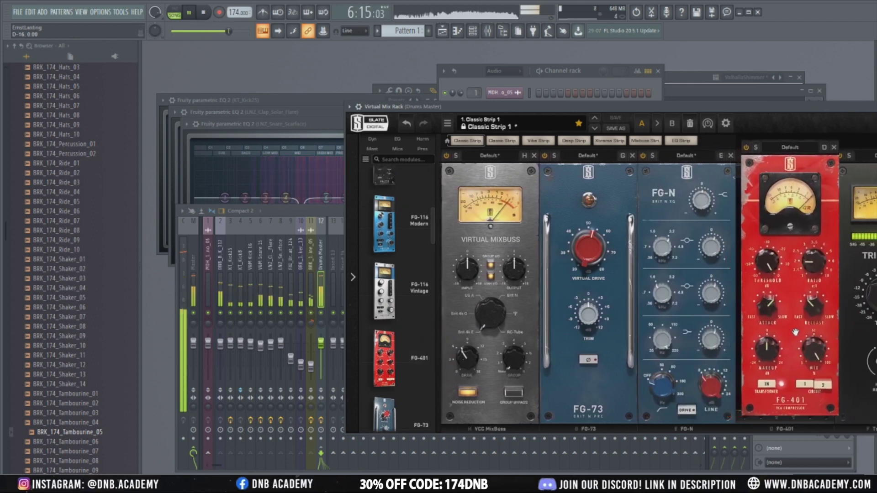
Set the FG-401's ratio to 6, attack and release to 1, and threshold to about -32.8 dB.
drag(763, 270, 763, 279)
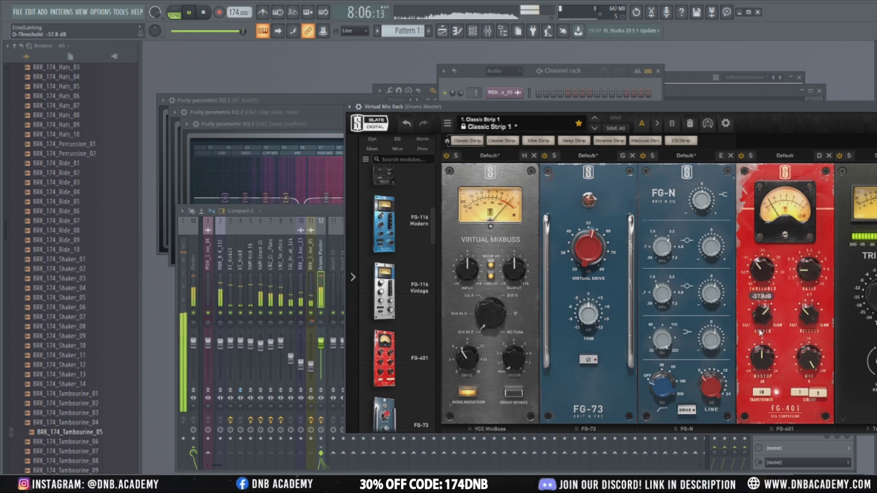
drag(772, 272, 815, 198)
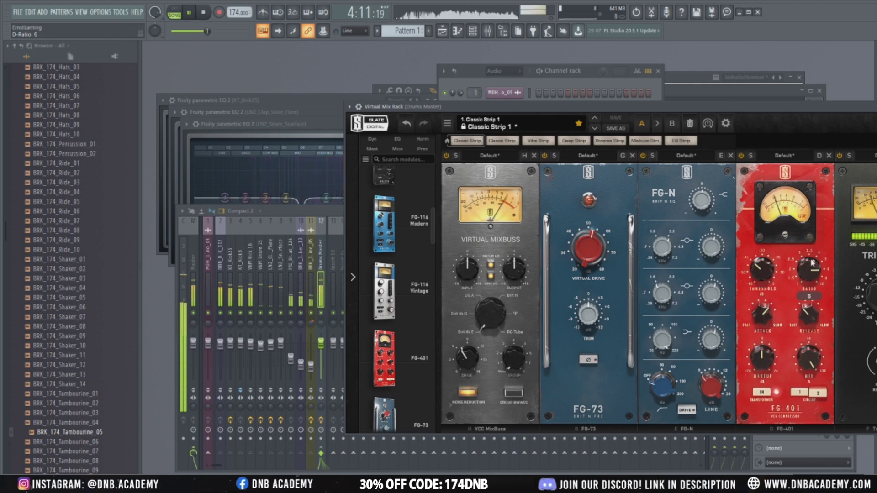
drag(763, 315, 760, 353)
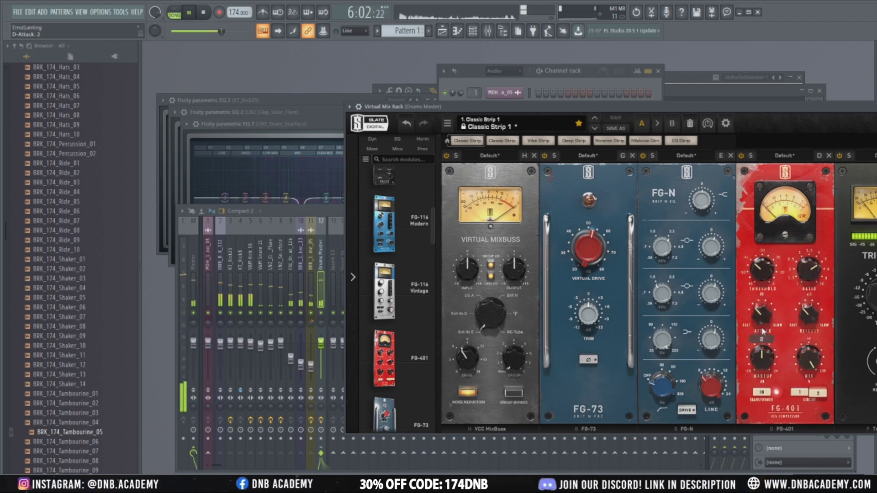
drag(806, 312, 801, 315)
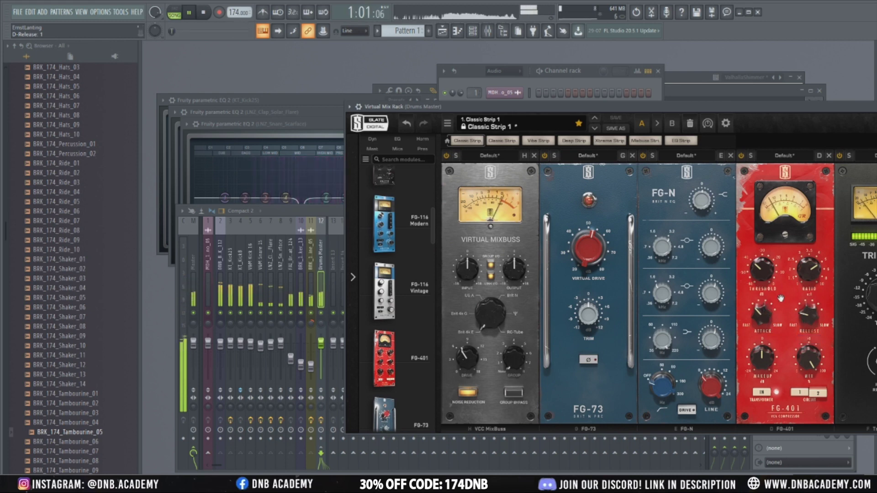
drag(768, 311, 767, 335)
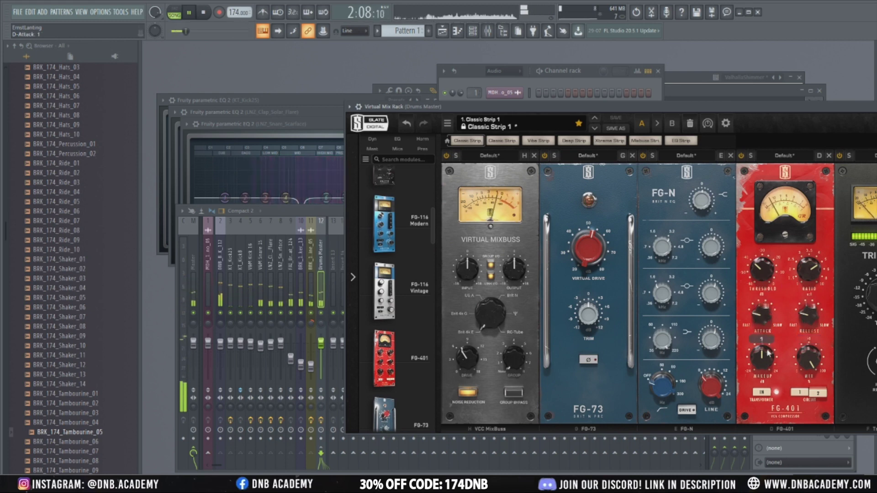
mouse_move(770, 348)
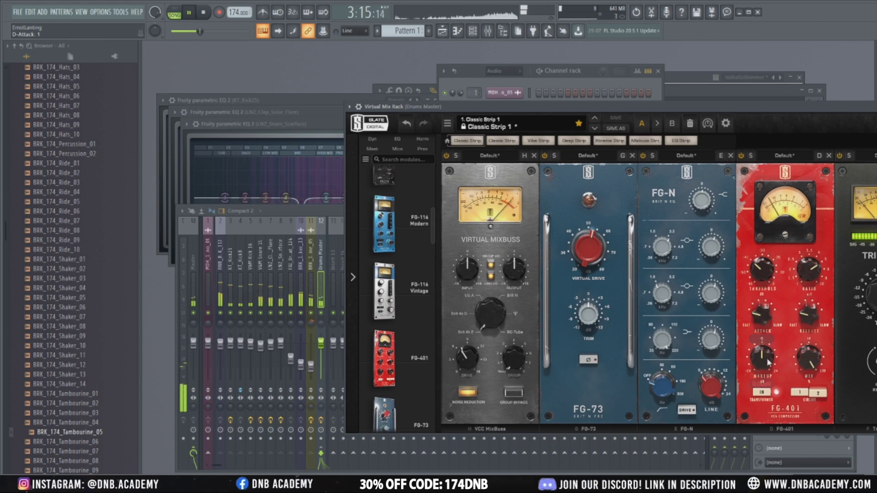
drag(767, 280, 768, 264)
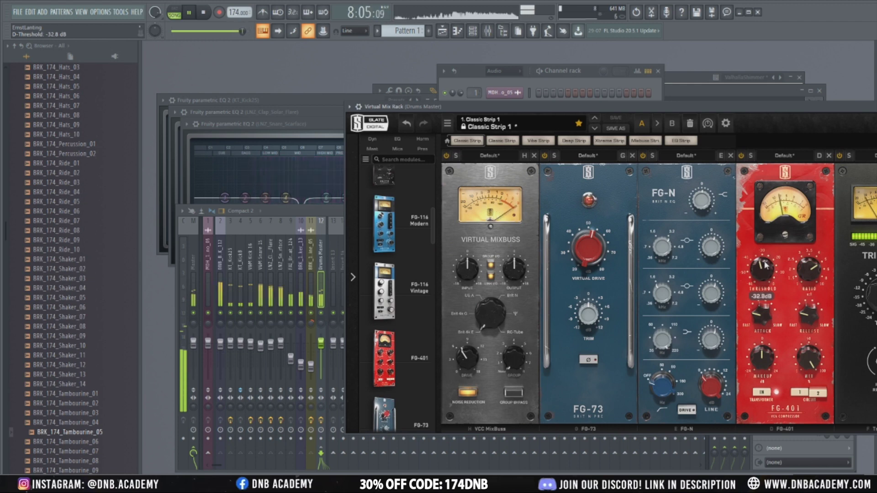
Try different FG-401 mix amounts, compare the compressor bypassed and active, and set the mix to 30%.
drag(806, 353, 809, 423)
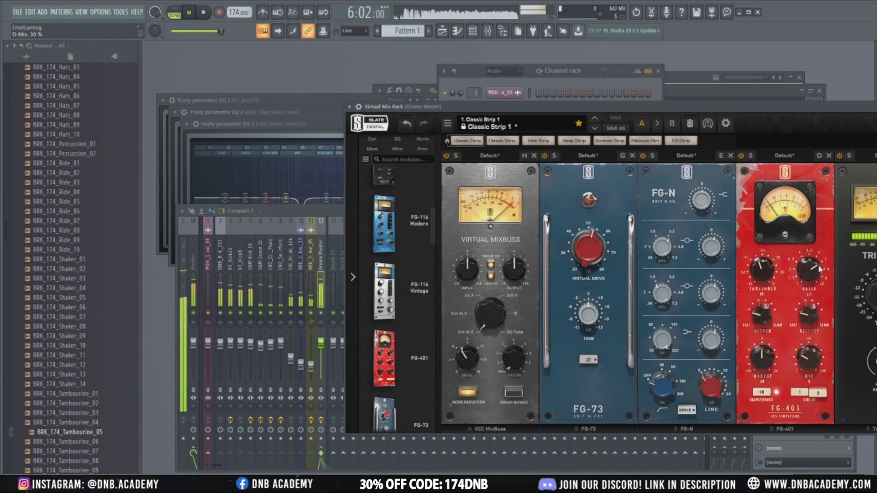
drag(805, 353, 818, 214)
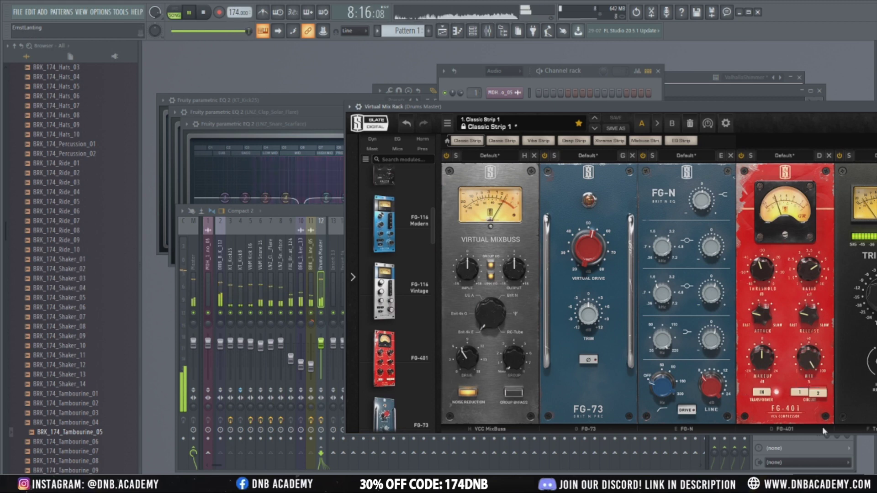
drag(809, 358, 808, 427)
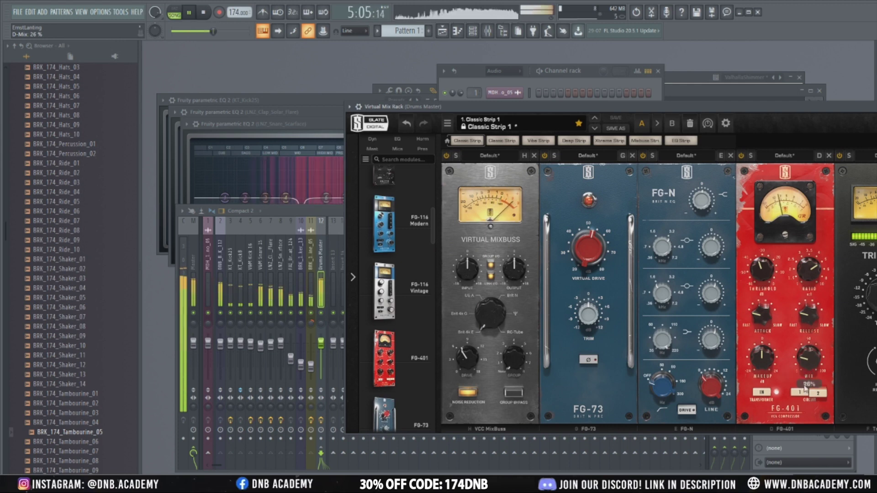
click(741, 157)
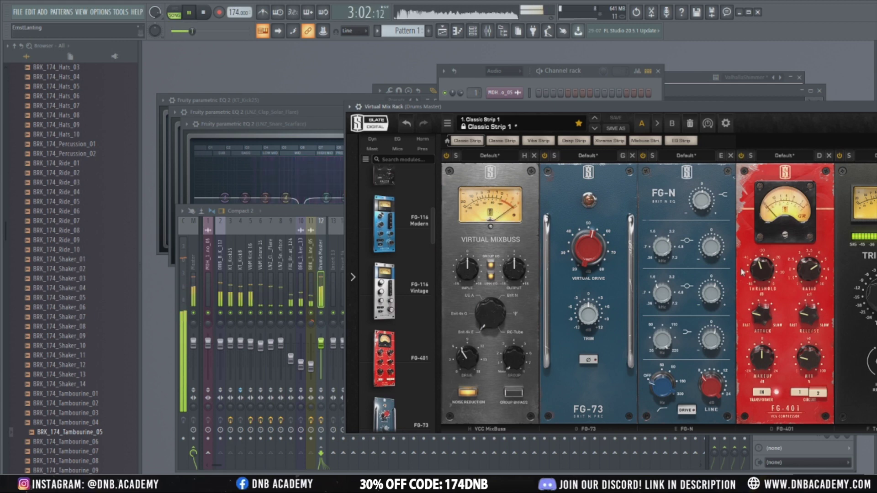
click(741, 158)
click(741, 158)
drag(816, 363, 817, 366)
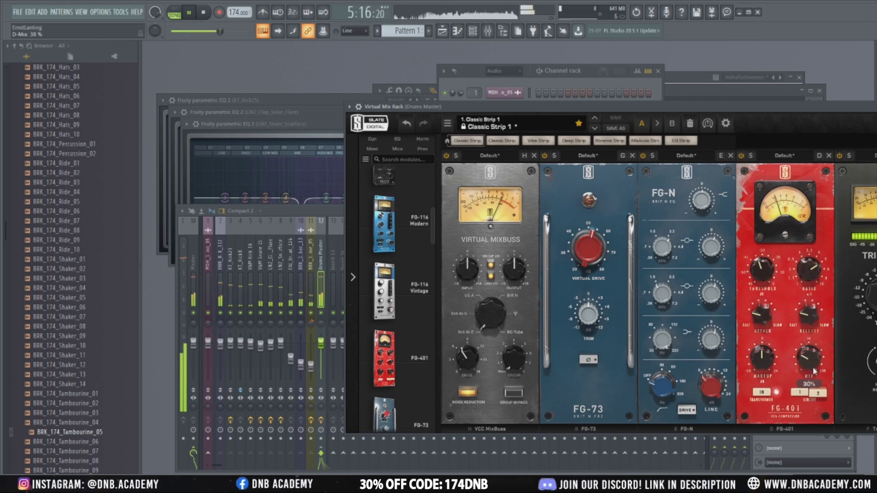
Try the FG-116 Modern compressor between the FG-N and the FG-401, and remove it from the rack.
drag(714, 111, 612, 132)
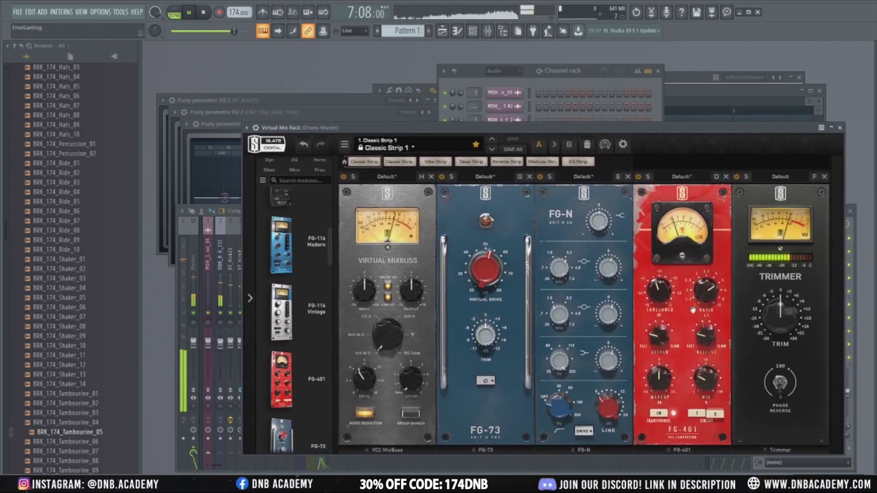
scroll(316, 276, down, 4)
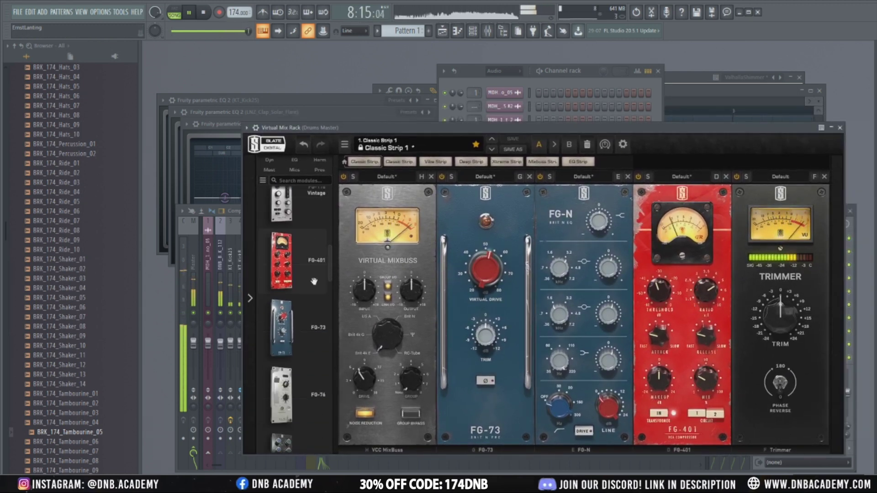
scroll(316, 283, up, 5)
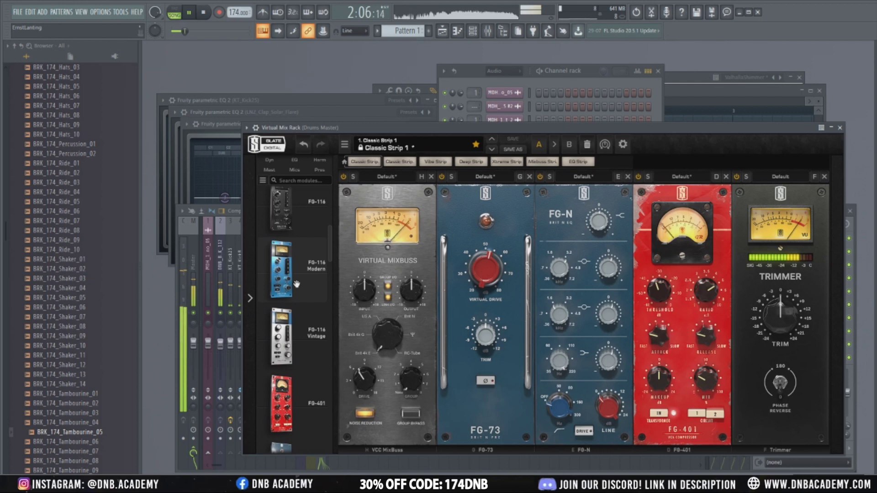
drag(281, 270, 666, 310)
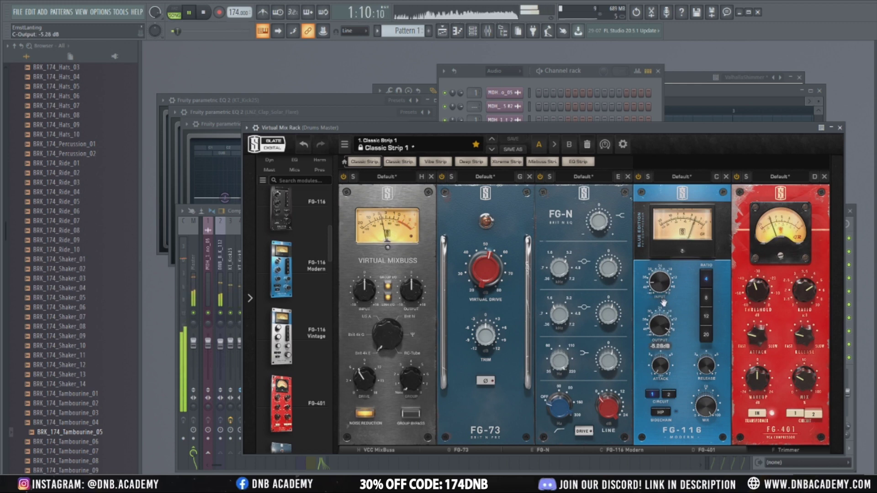
drag(550, 131, 529, 111)
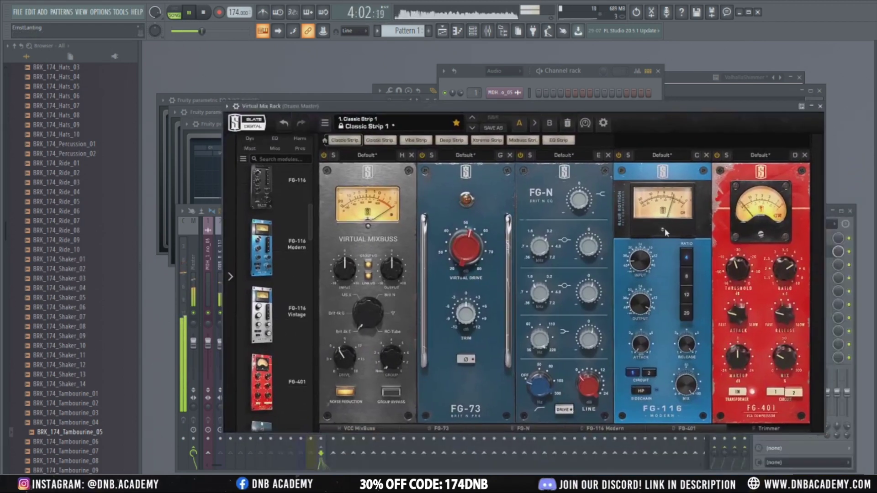
click(707, 156)
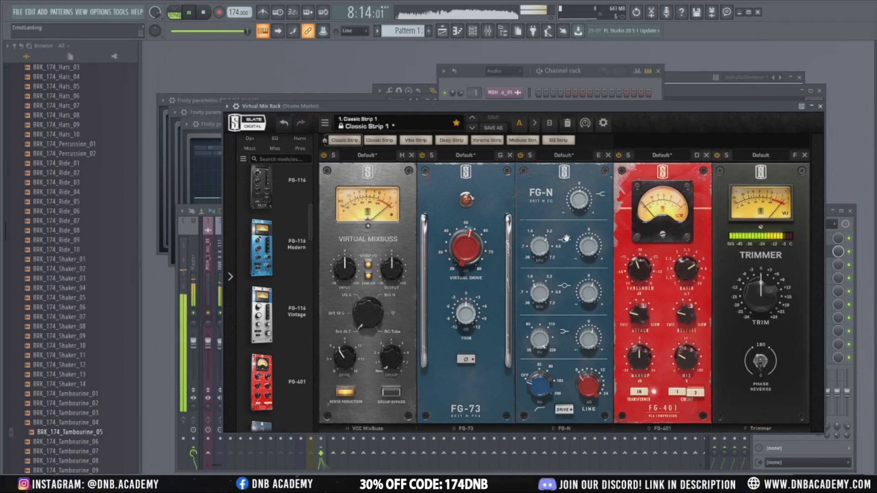
Move the FG-73 ahead of the VCC MixBuss and shift the rack window to uncover the mixer's effect slots.
drag(492, 189, 393, 189)
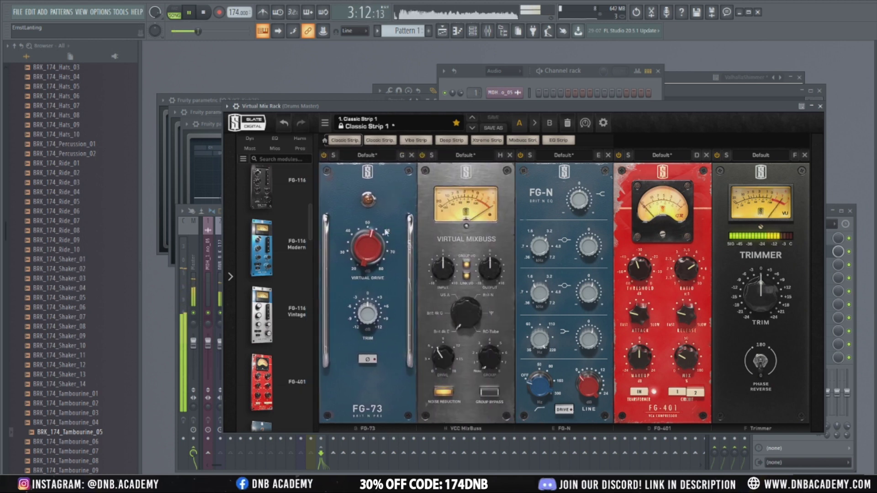
drag(503, 106, 452, 113)
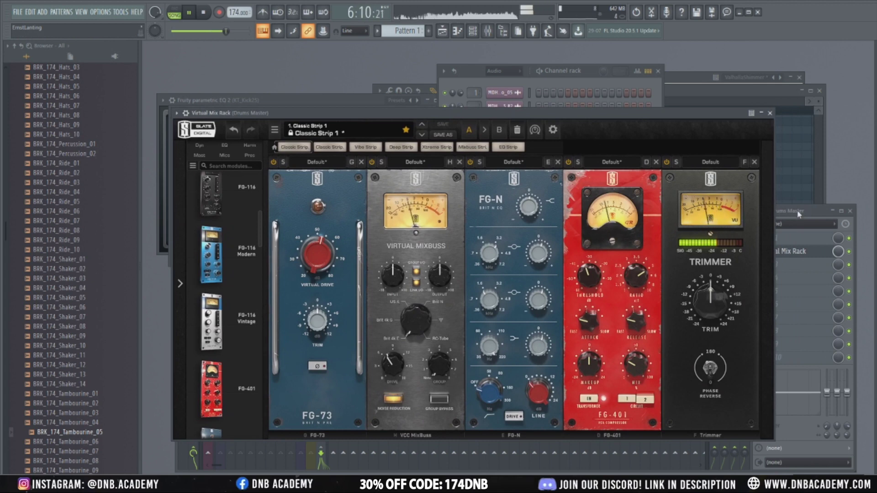
Bring the Drums Master mixer in front of the rack window and stop playback.
click(799, 215)
key(space)
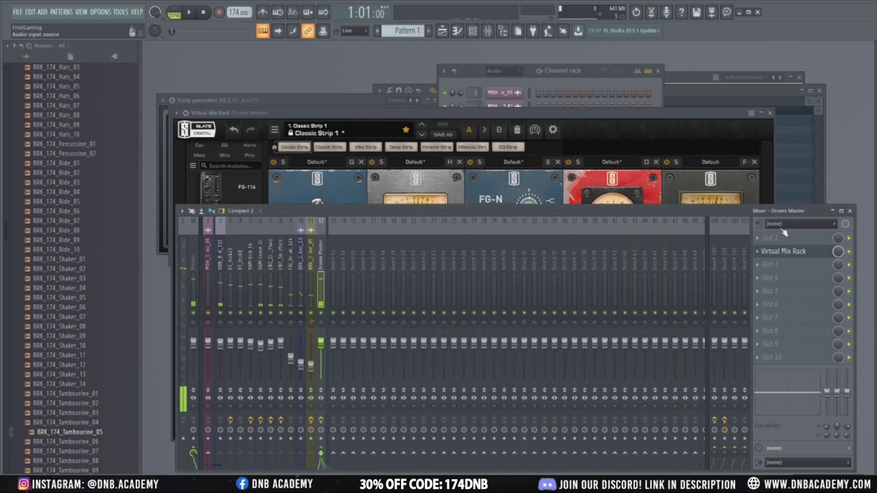
click(775, 273)
mouse_move(744, 286)
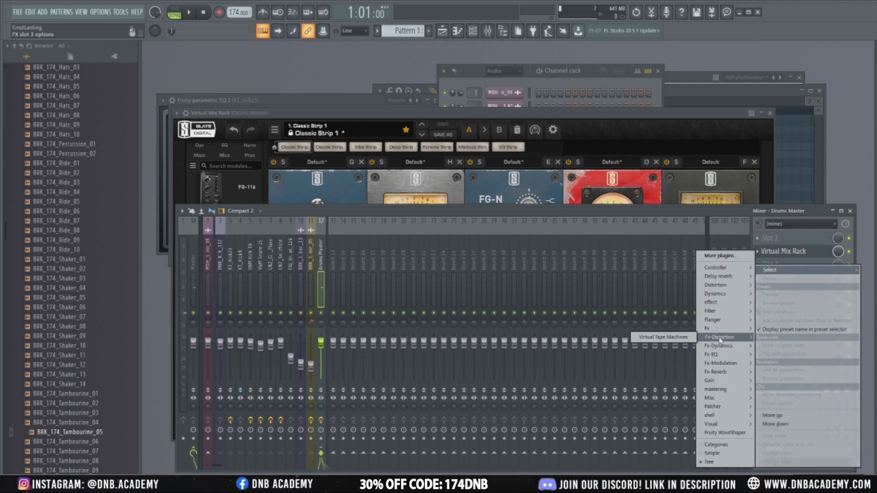
mouse_move(723, 332)
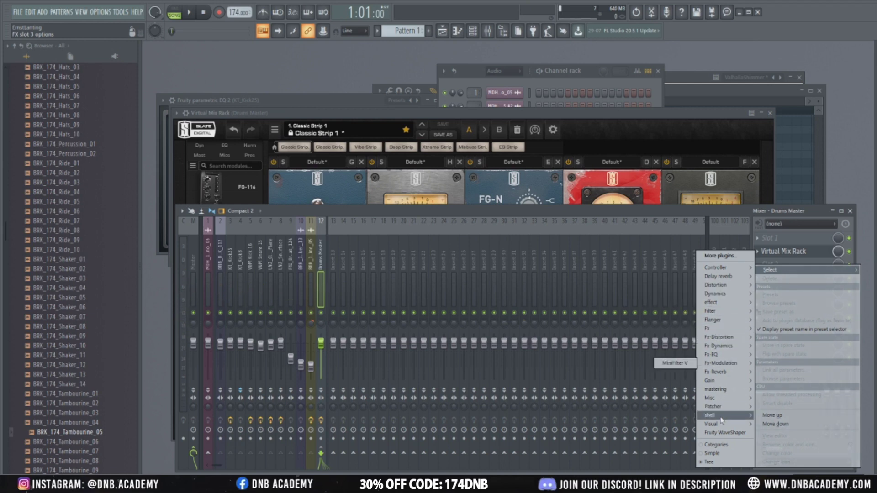
mouse_move(721, 419)
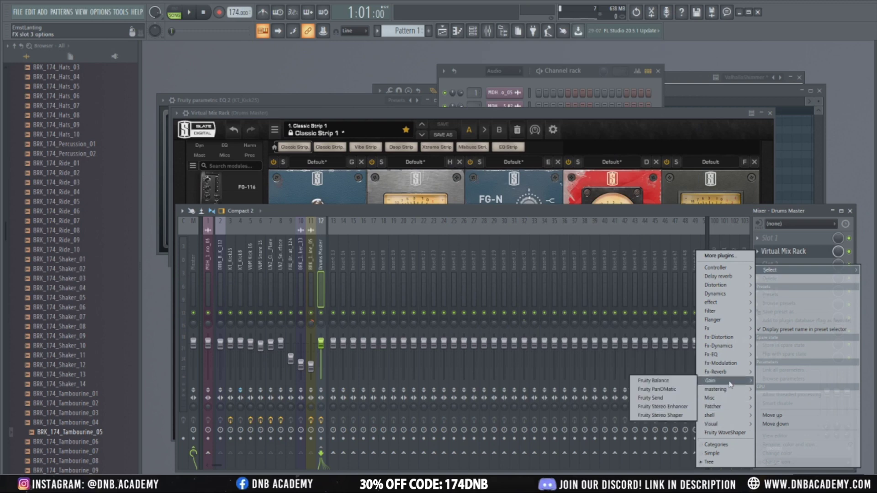
mouse_move(724, 348)
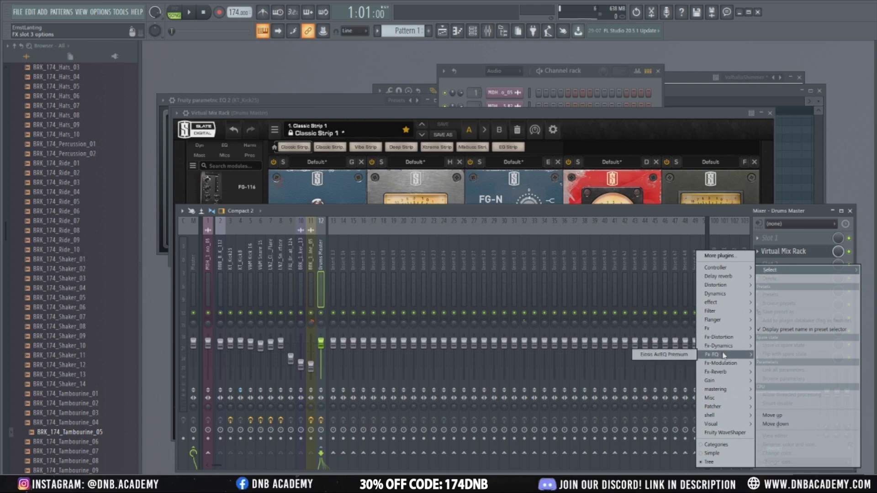
mouse_move(723, 303)
click(668, 303)
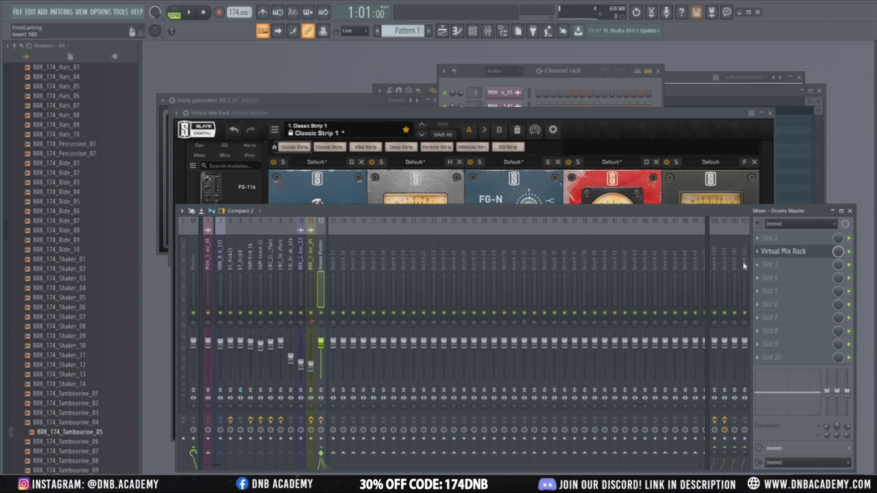
Load the Transient Shaper effect into slot 3 of the Drums Master track and shift its window inward.
click(759, 264)
mouse_move(729, 371)
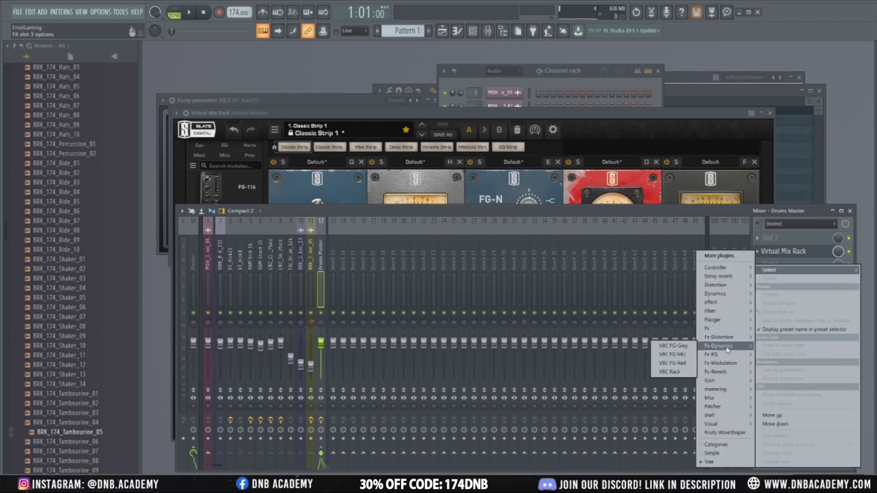
mouse_move(716, 389)
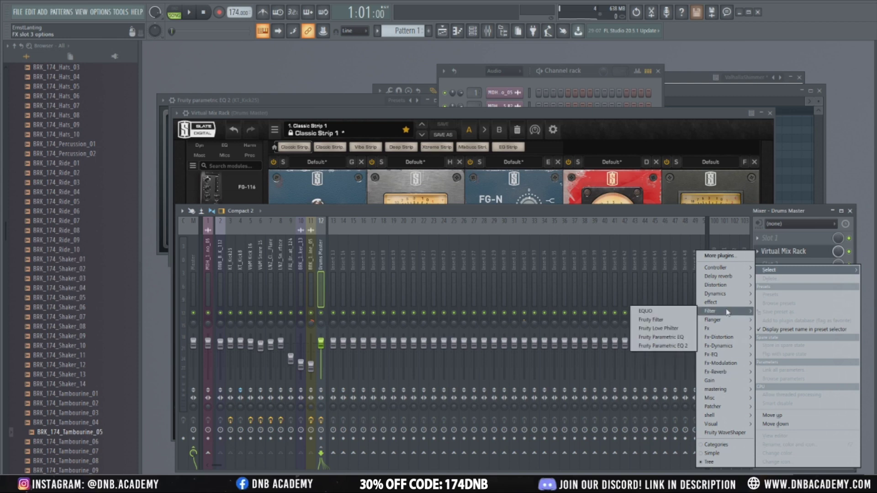
mouse_move(727, 304)
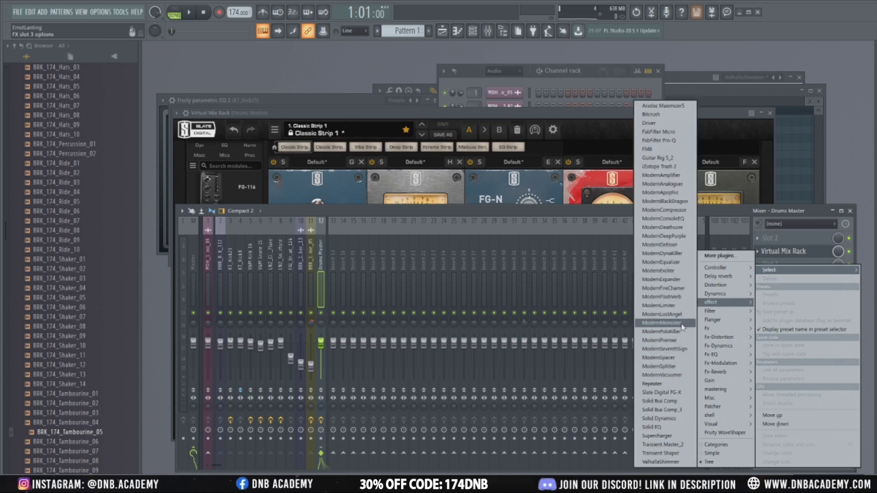
click(662, 453)
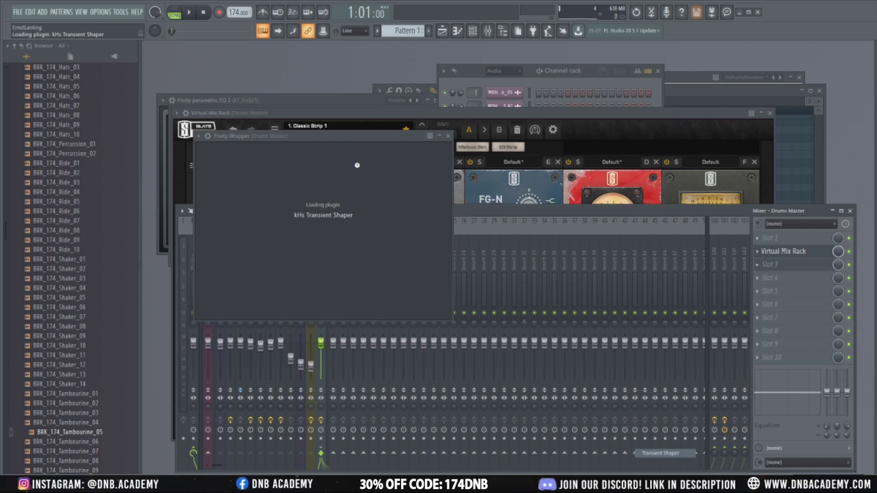
drag(233, 136, 332, 170)
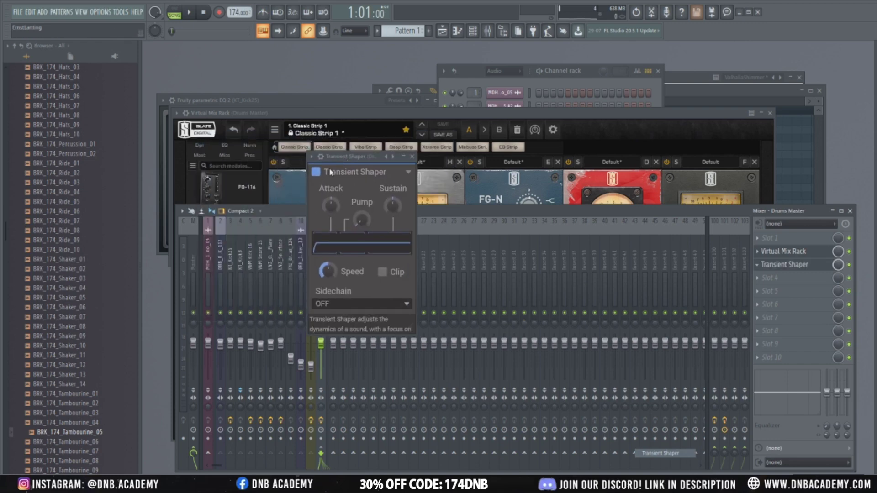
View the Transient Shaper's wrapper settings, return to its controls, and move the window toward the centre of the mixer.
click(322, 158)
click(337, 173)
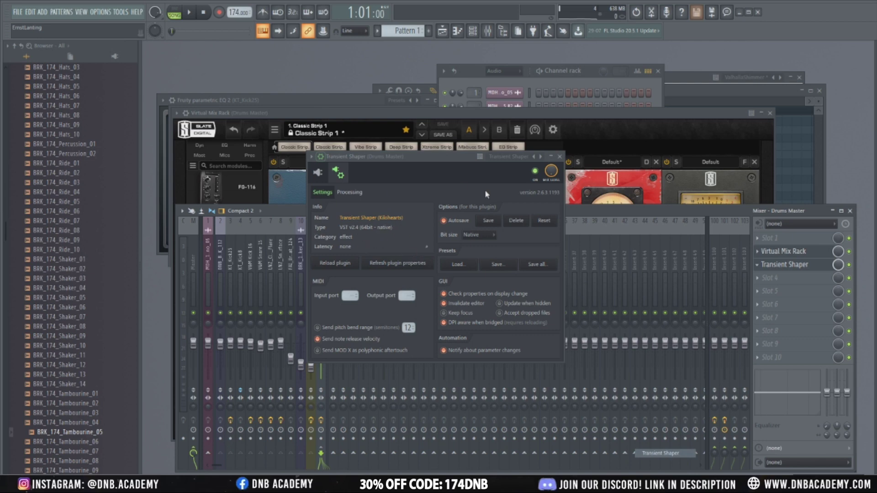
click(318, 173)
drag(361, 159, 470, 194)
Try to play the song through the Transient Shaper and reselect the Drums Master track.
key(space)
key(space)
click(305, 276)
key(space)
click(321, 287)
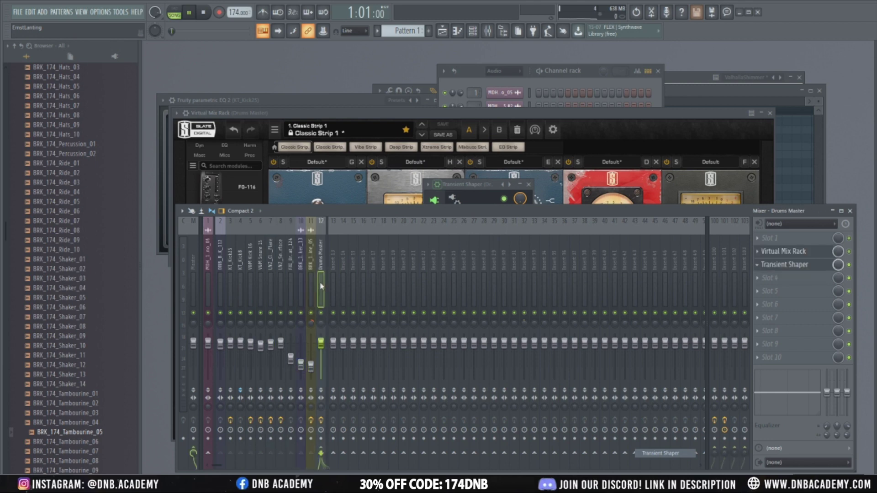
Close and reopen the Virtual Mix Rack, then show the Transient Shaper and place its window over the mixer.
click(805, 253)
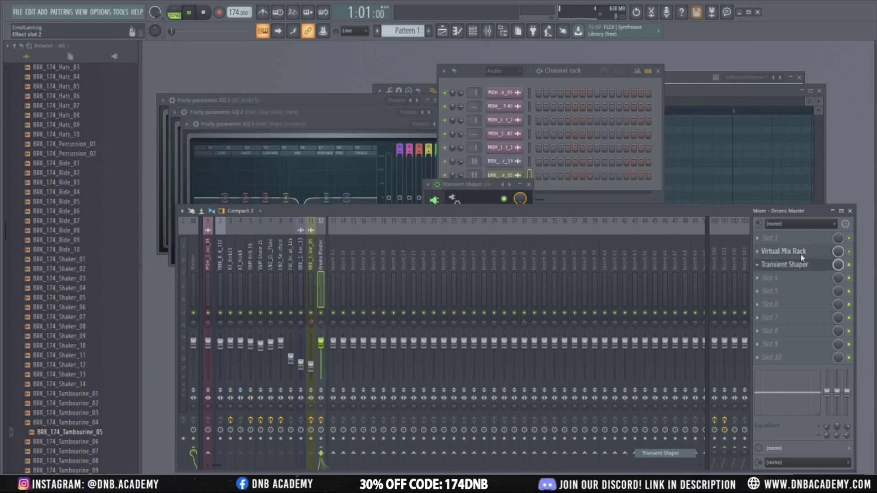
click(800, 253)
click(794, 265)
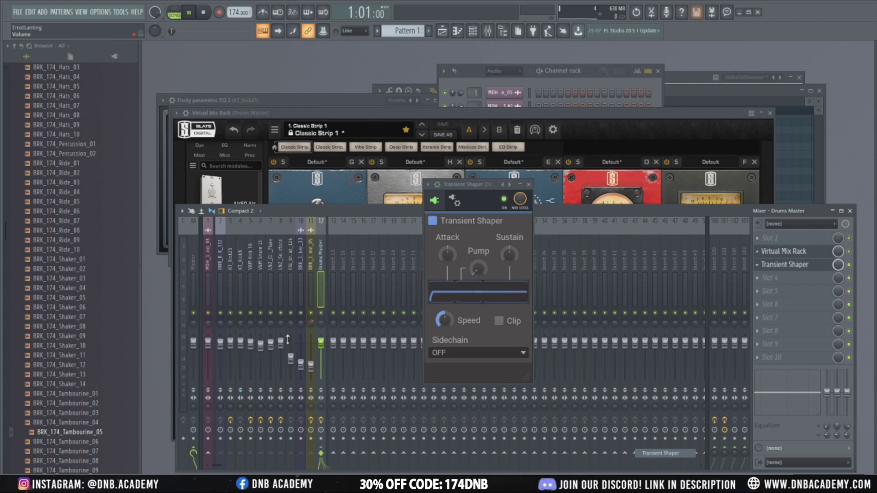
drag(473, 186, 502, 235)
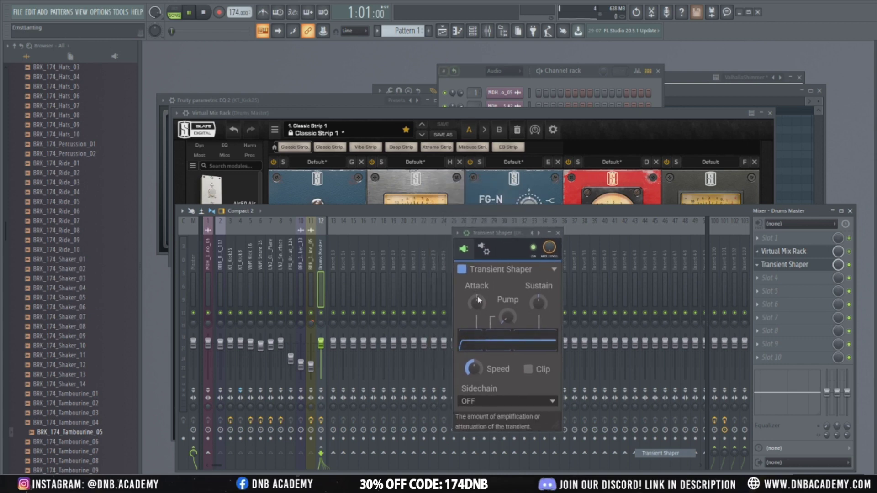
Raise the Transient Shaper's attack slightly, try a lower sustain, and close the effect window.
drag(477, 302, 477, 286)
mouse_move(538, 302)
mouse_down()
mouse_move(538, 320)
mouse_move(538, 309)
mouse_up()
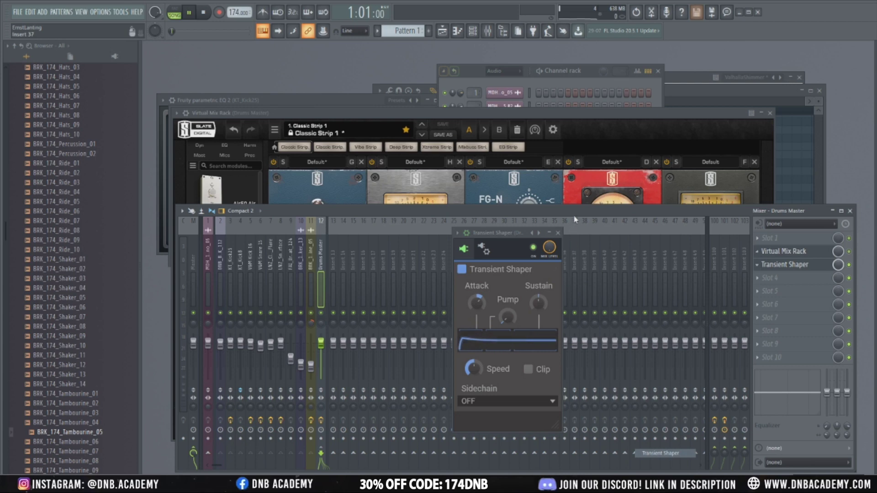
click(558, 234)
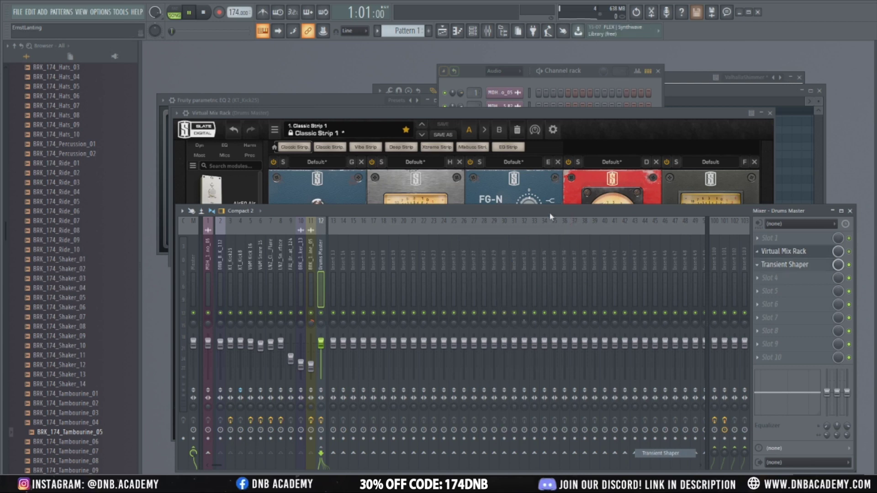
Restart FL Studio and reopen the recent project Tutorial File.flp.
key(space)
click(487, 31)
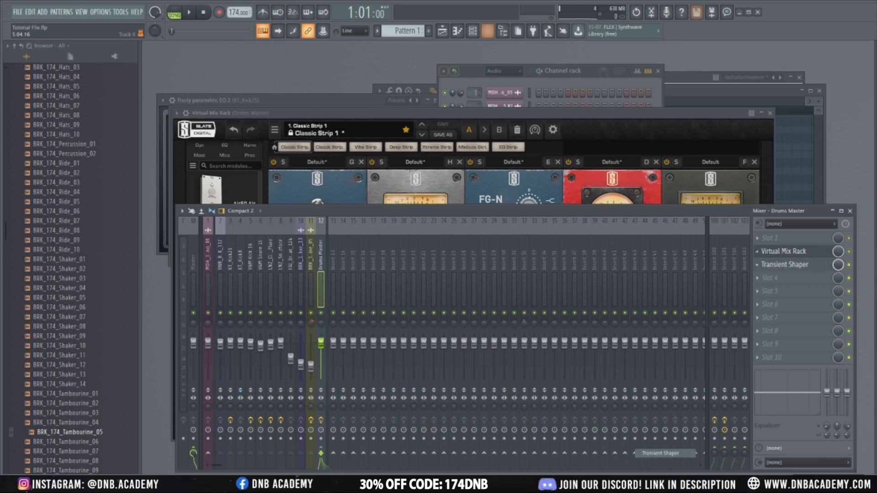
click(758, 13)
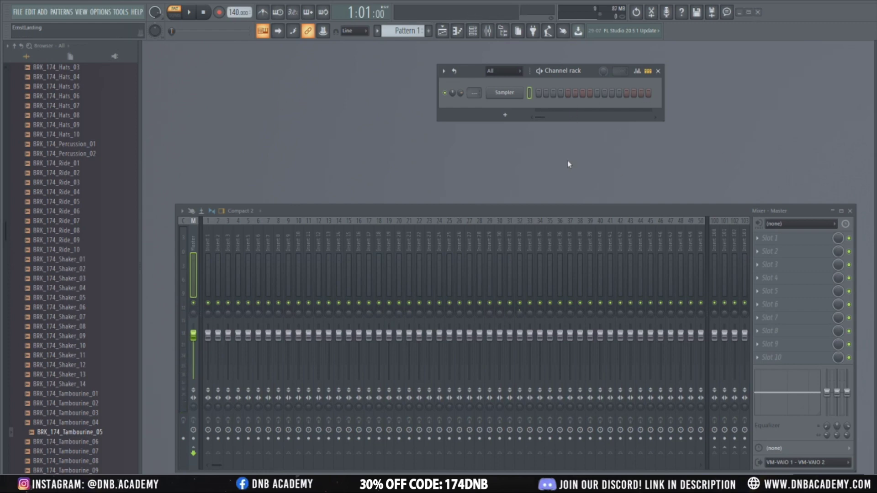
click(17, 12)
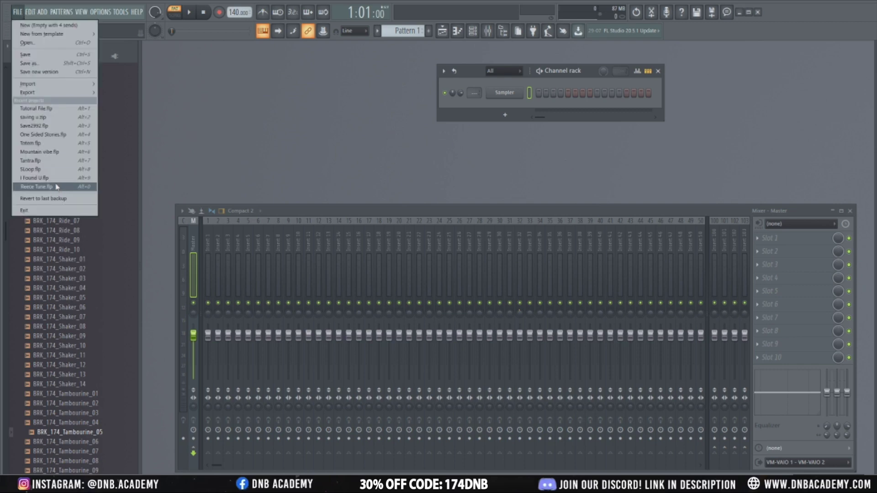
click(57, 110)
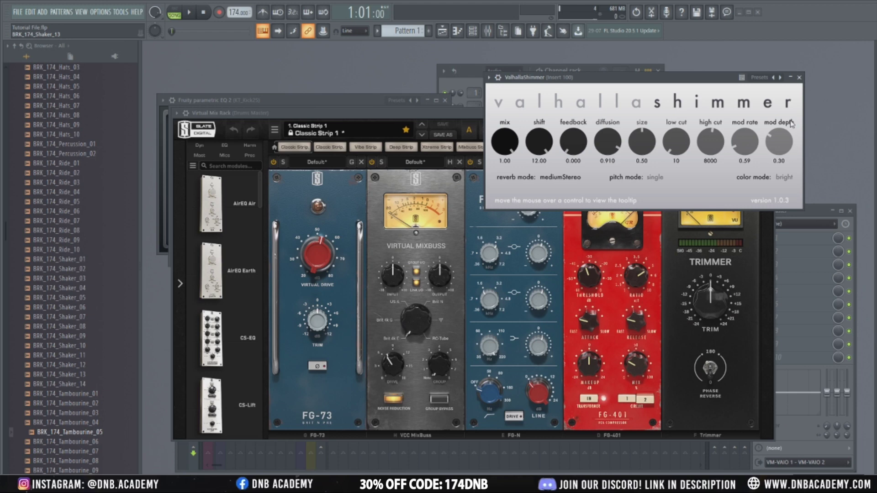
Move the ValhallaShimmer window aside and switch to the playlist.
drag(708, 79, 630, 91)
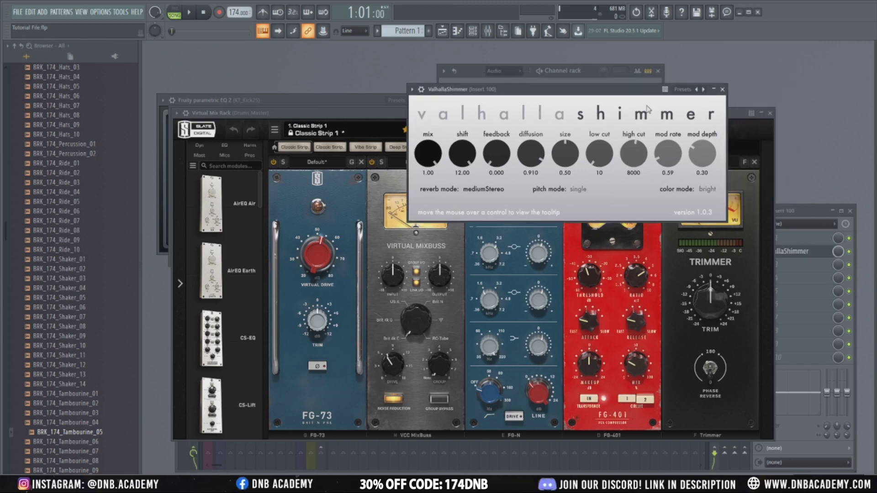
key(F9)
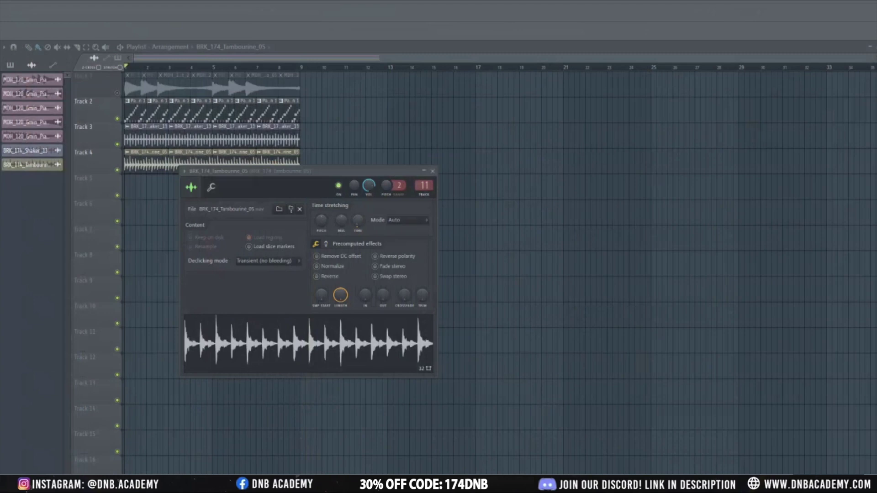
key(super)
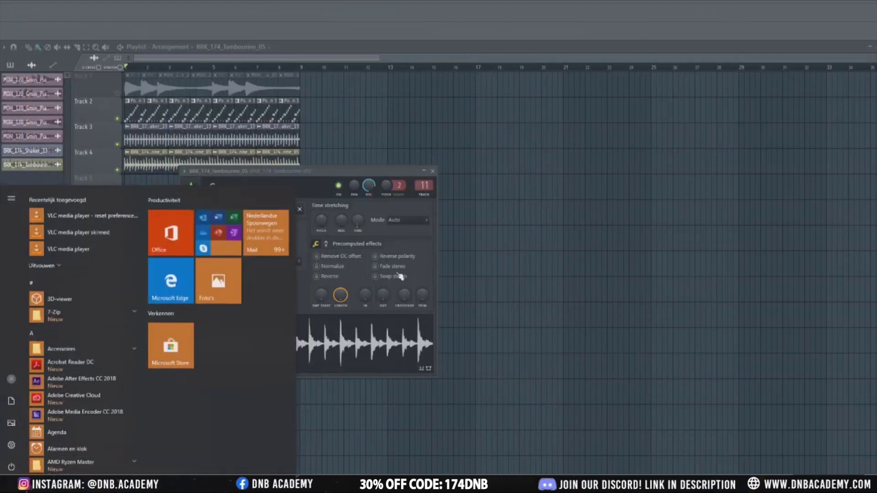
key(super)
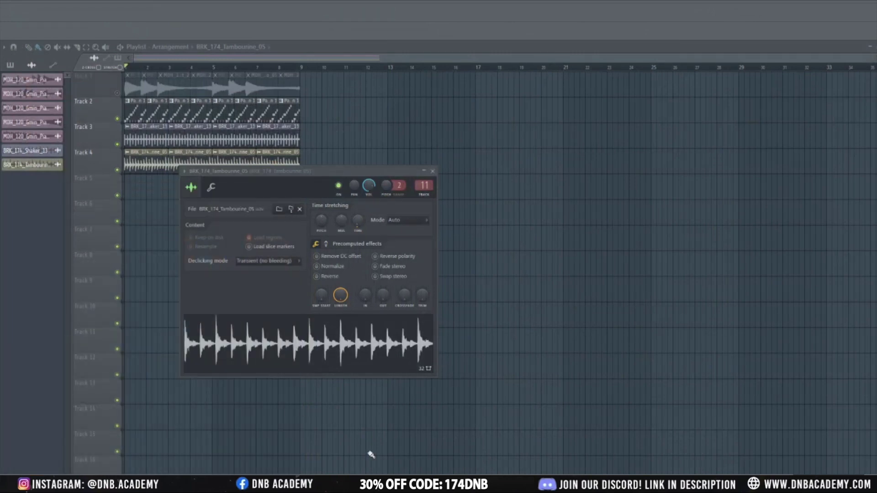
key(super)
click(392, 484)
Clear the BRK_174_Tambourine_05 sample window away from the playlist clips.
click(424, 172)
click(419, 172)
drag(413, 171, 27, 200)
click(47, 200)
Unmute the piano clips on Track 1 and play the arrangement together with the drums.
click(118, 94)
key(space)
key(space)
scroll(124, 68, up, 2)
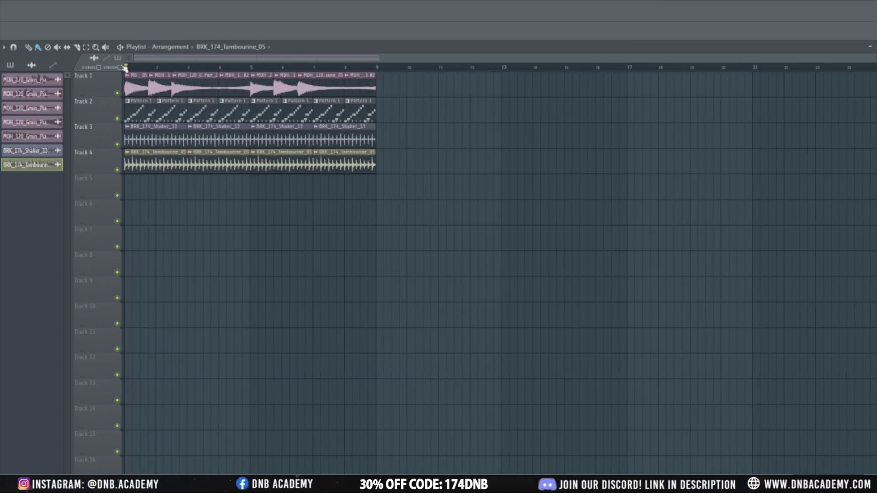
scroll(125, 67, up, 3)
key(space)
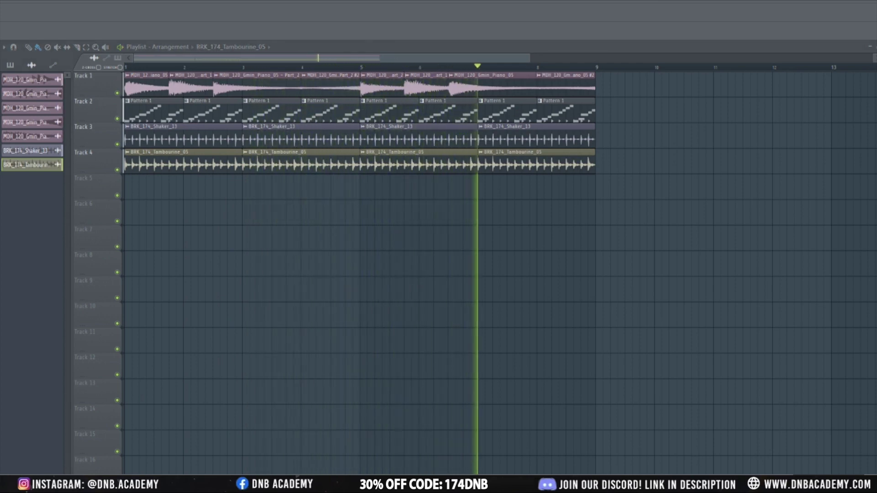
key(space)
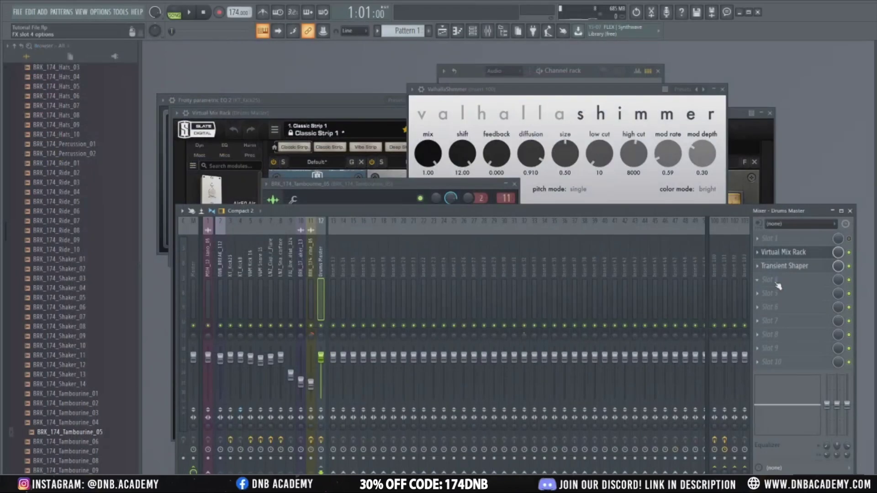
Open the Virtual Mix Rack on the Drums Master, check the Trimmer's trim level, and close the rack.
click(778, 282)
click(680, 213)
click(784, 252)
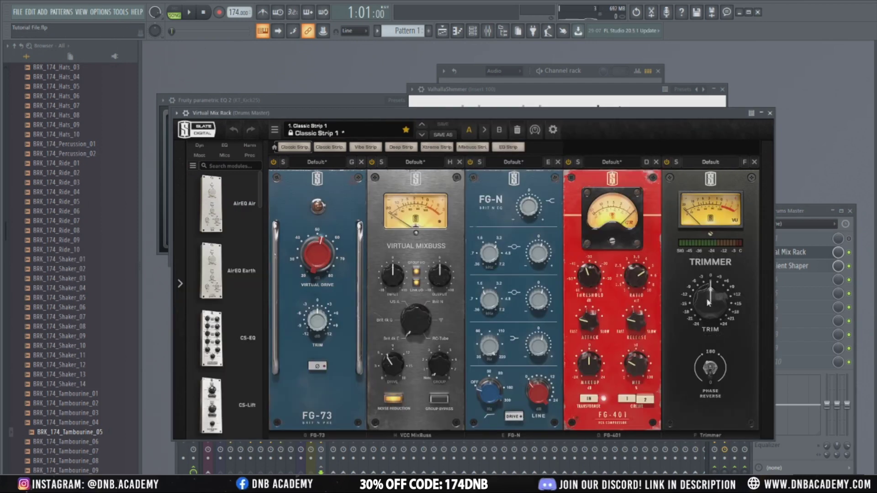
mouse_move(716, 299)
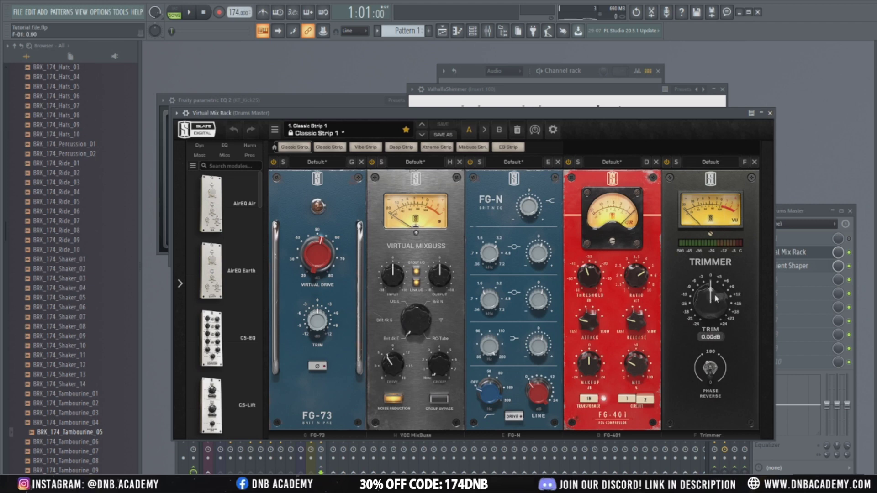
click(771, 113)
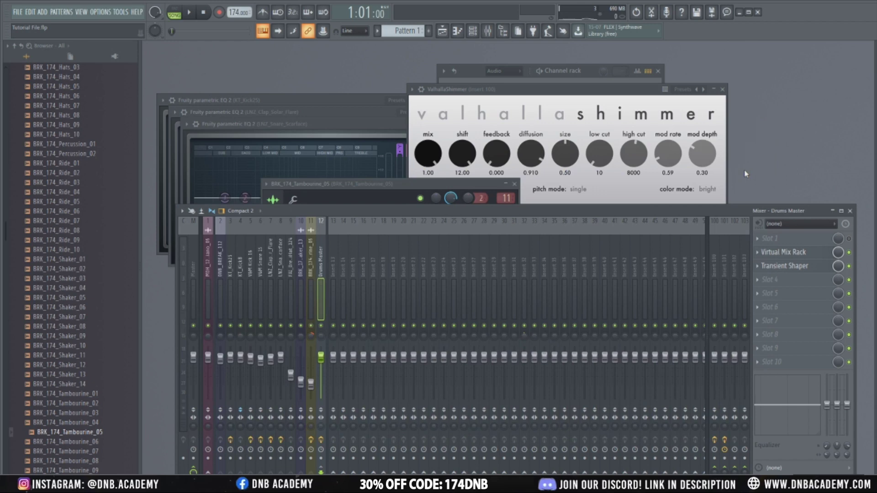
Load Fruity WaveShaper into slot 4 of the Drums Master, start playback, and place its window beside the effect slots.
click(771, 286)
mouse_move(731, 304)
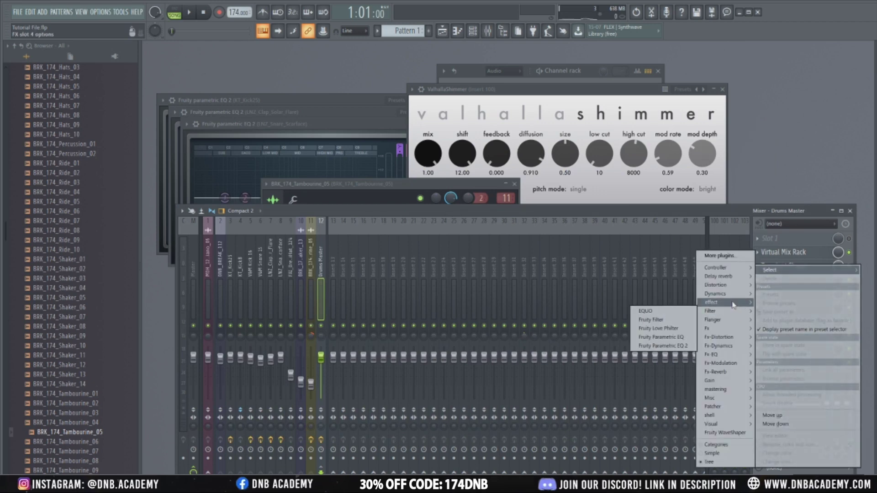
mouse_move(724, 286)
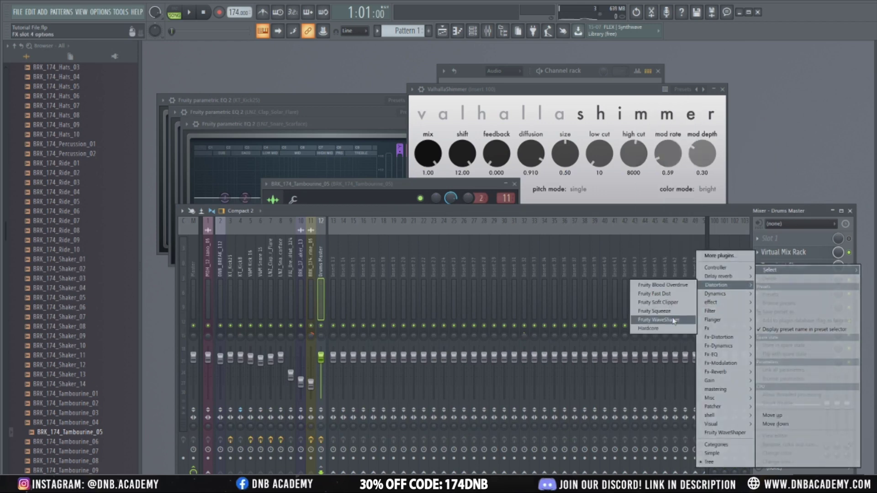
click(665, 320)
key(space)
drag(257, 150, 661, 111)
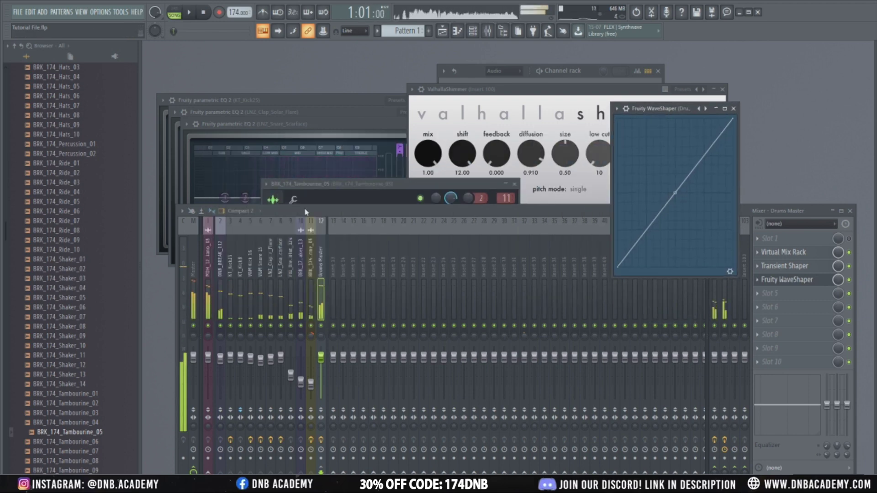
Mute the piano insert and bend the Fruity WaveShaper curve upward into a gentle arc, auditioning the drums with it.
click(208, 325)
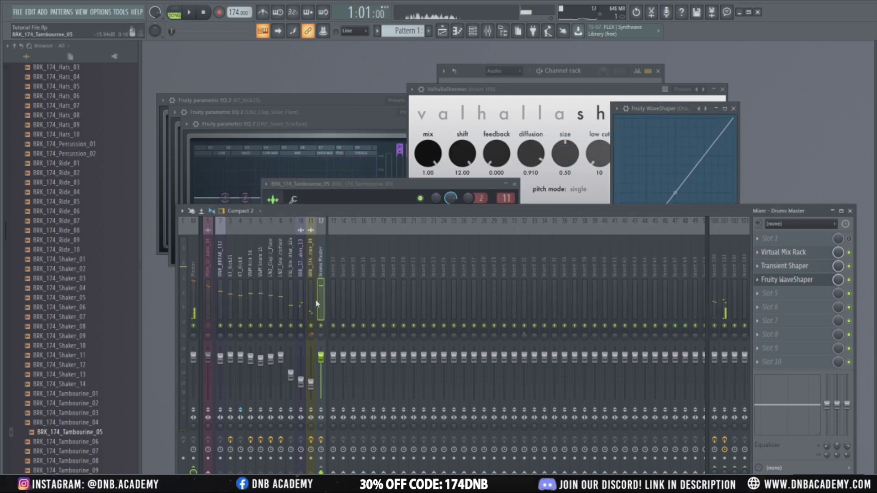
click(657, 132)
key(space)
drag(676, 192, 675, 173)
key(space)
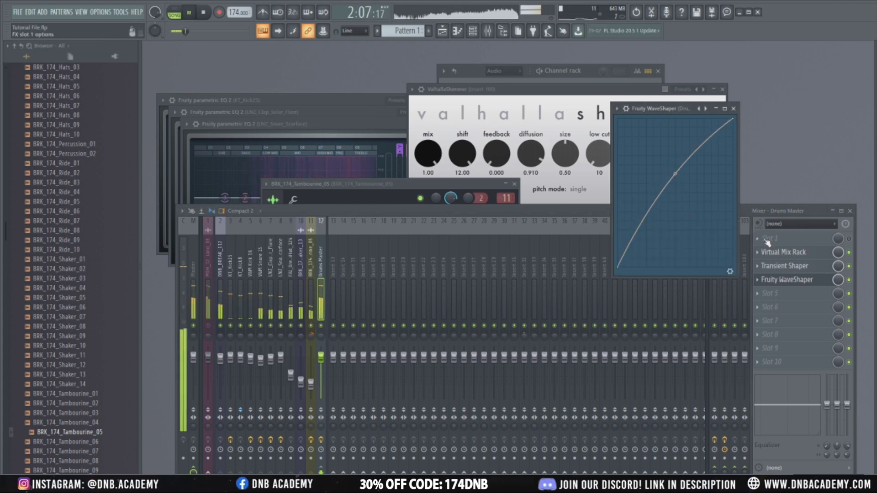
Reorder the Drums Master effects so Fruity WaveShaper sits in slot 3, ahead of Transient Shaper in slot 4.
key(space)
drag(783, 265, 793, 280)
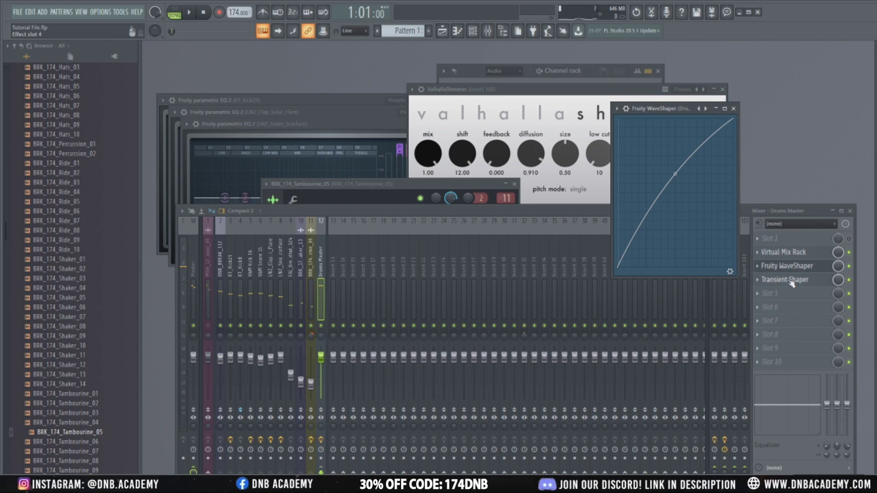
key(space)
key(space)
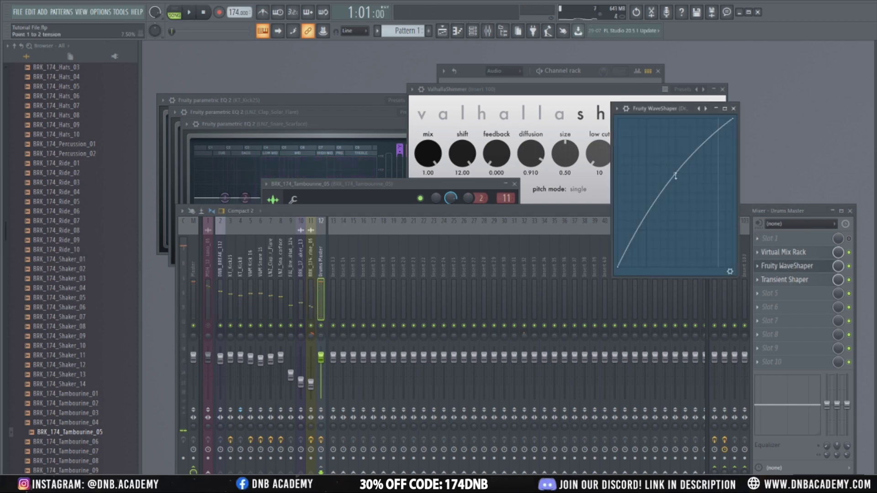
Slightly reduce the Sustain in the Drums Master's Transient Shaper, fine-tuning it while playing the drums.
click(784, 279)
key(space)
key(space)
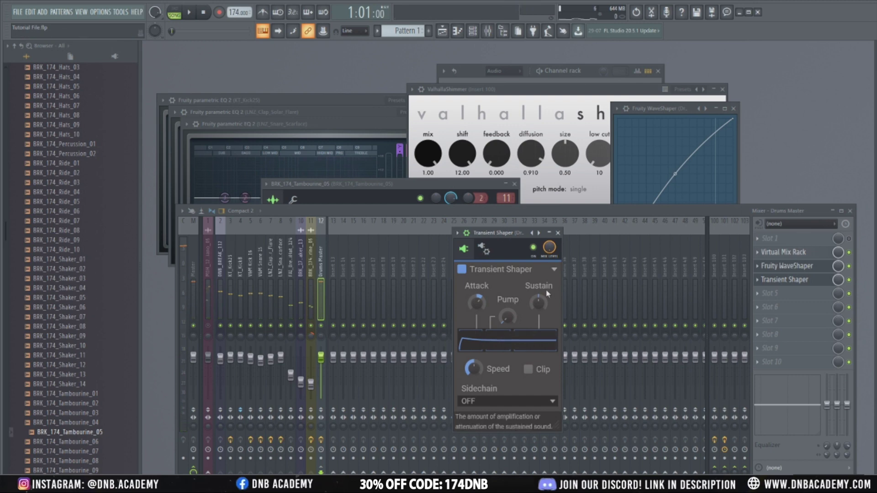
drag(539, 302, 539, 307)
key(space)
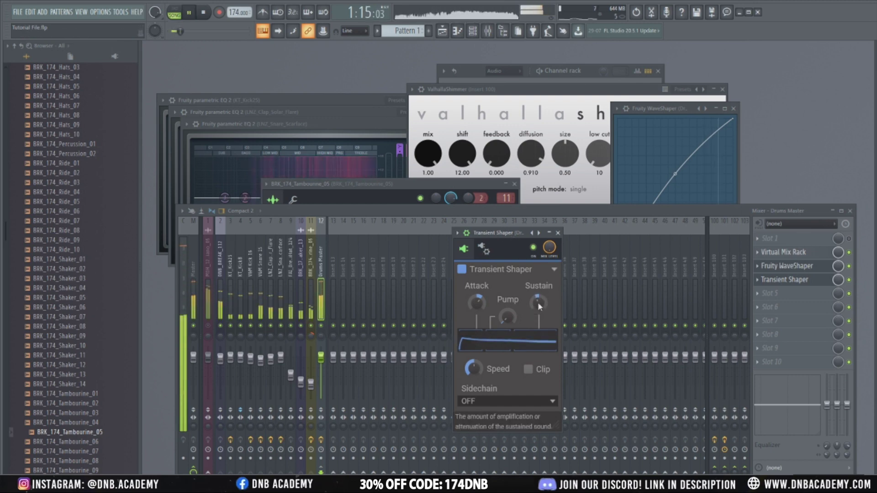
key(space)
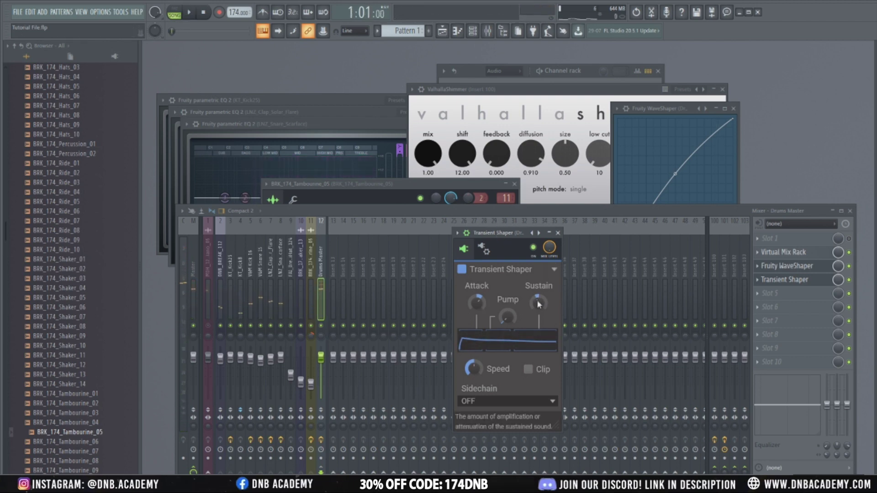
key(space)
drag(542, 303, 541, 300)
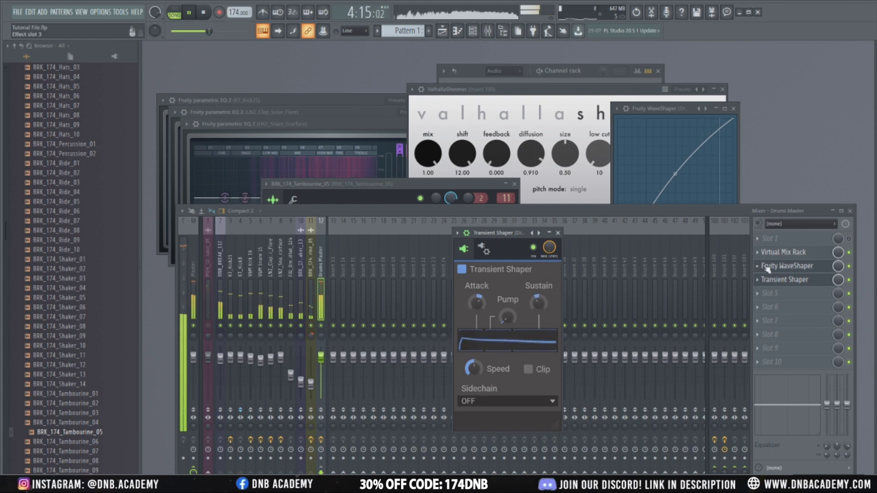
Check the FG-401 compressor's mix in the Virtual Mix Rack, toggle its bypass to compare, then close the rack and stop playback.
click(809, 253)
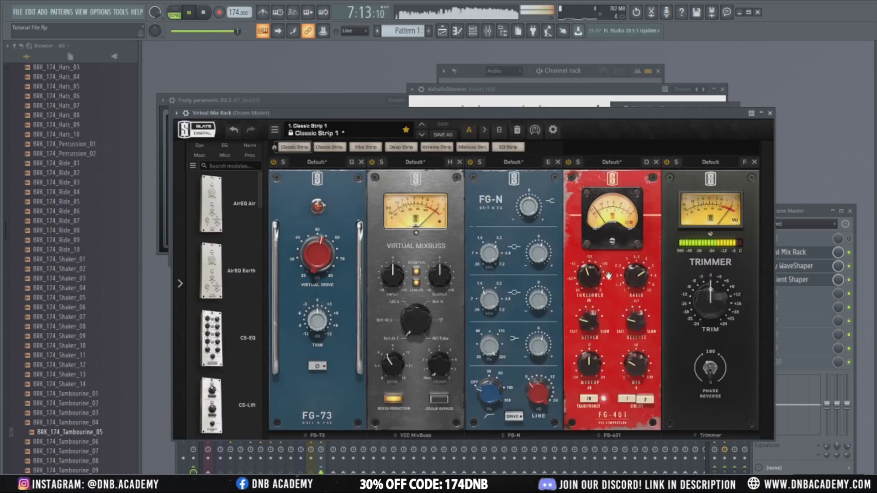
mouse_move(638, 382)
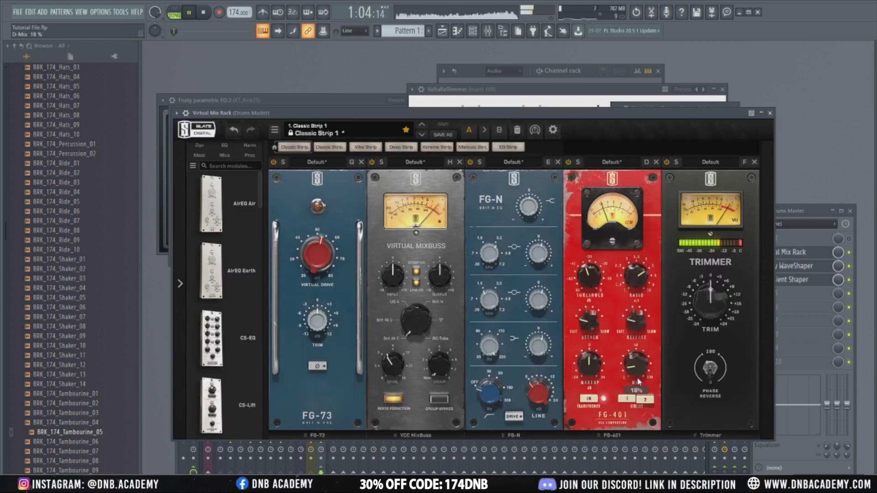
click(568, 163)
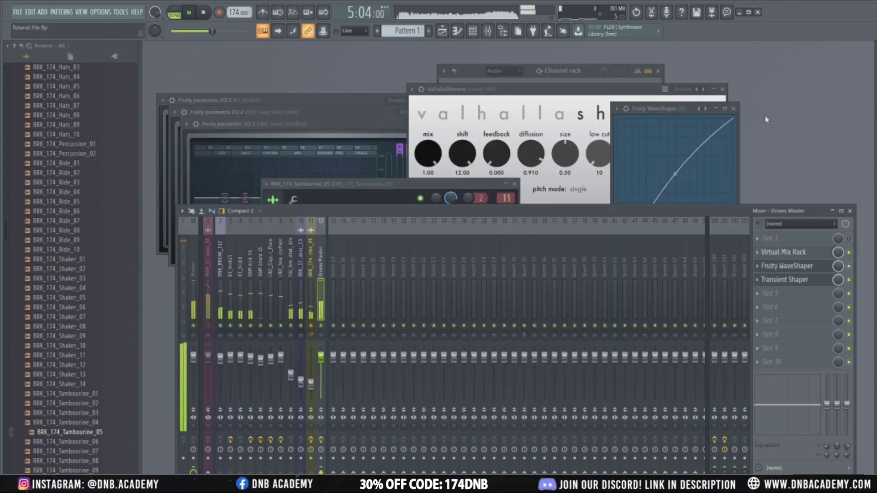
key(space)
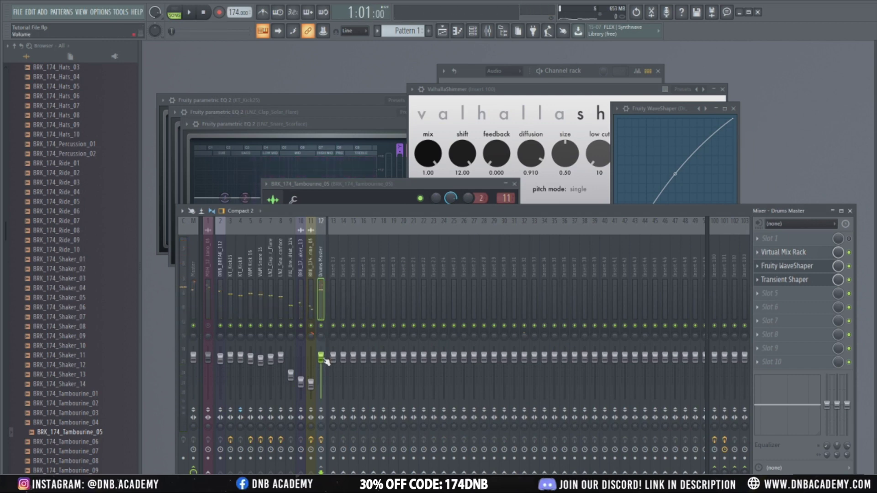
Glance at the Transient Shaper, close it, and lower the Drums Master fader to 75% (-6.0 dB) during playback.
click(796, 280)
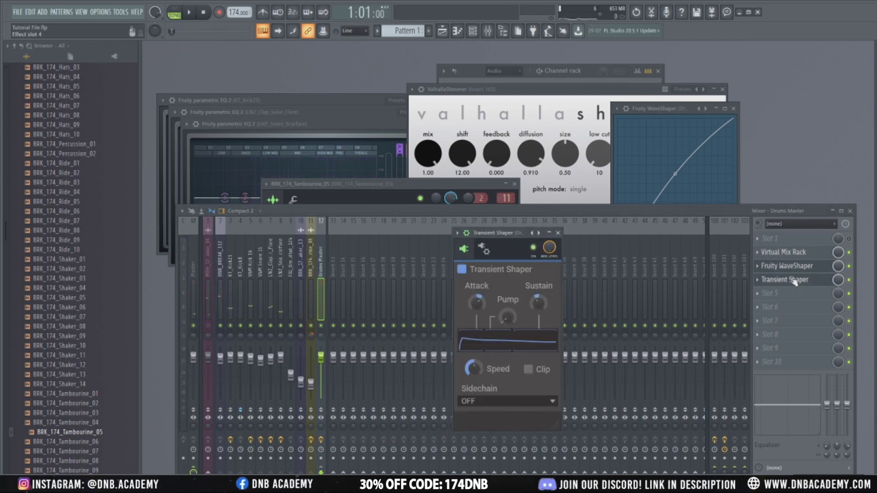
click(795, 280)
key(space)
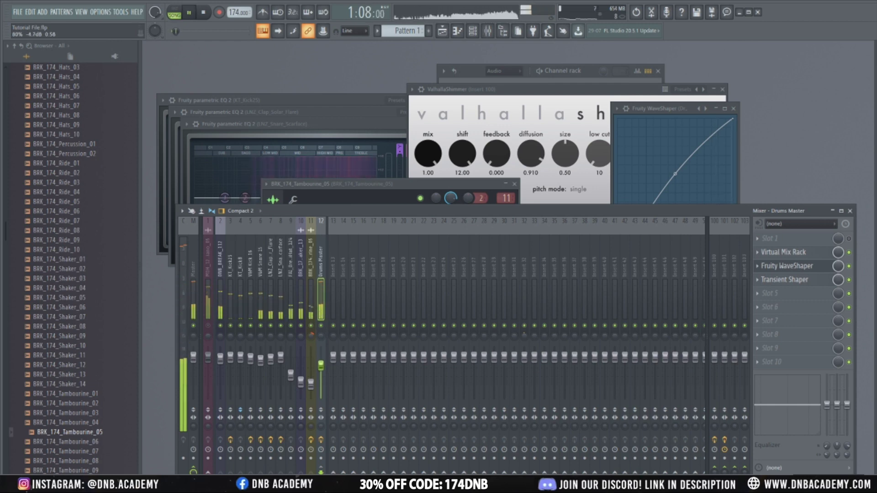
drag(321, 366, 323, 371)
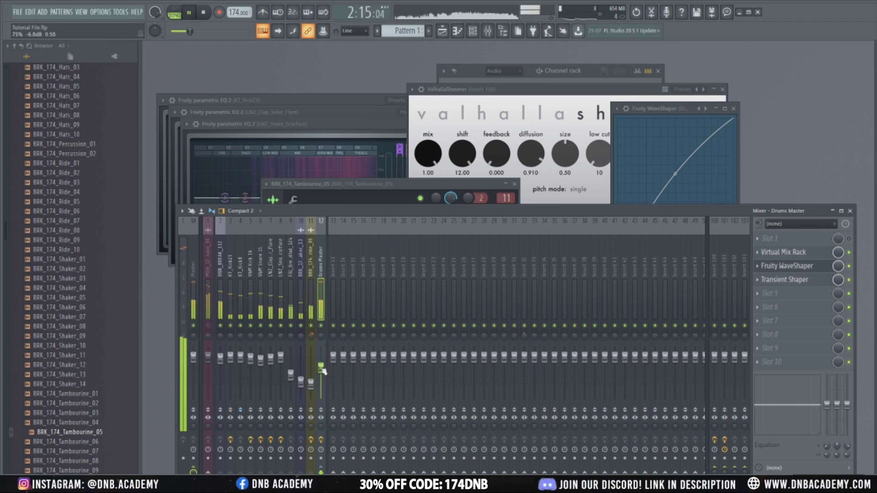
key(space)
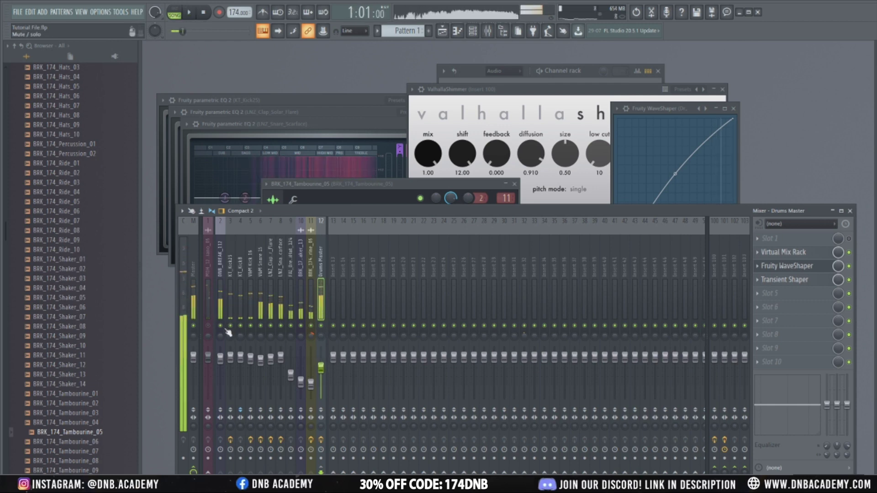
Unmute the piano insert and play the arrangement to judge the drums against it.
click(205, 326)
key(space)
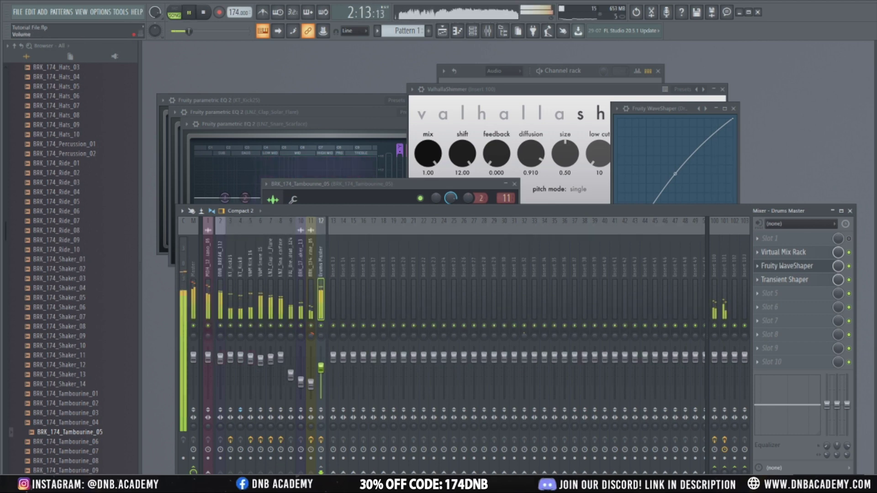
key(space)
Load Aradaz Maximizer5 into slot 1 of the Master insert and move its window over the mixer.
click(191, 274)
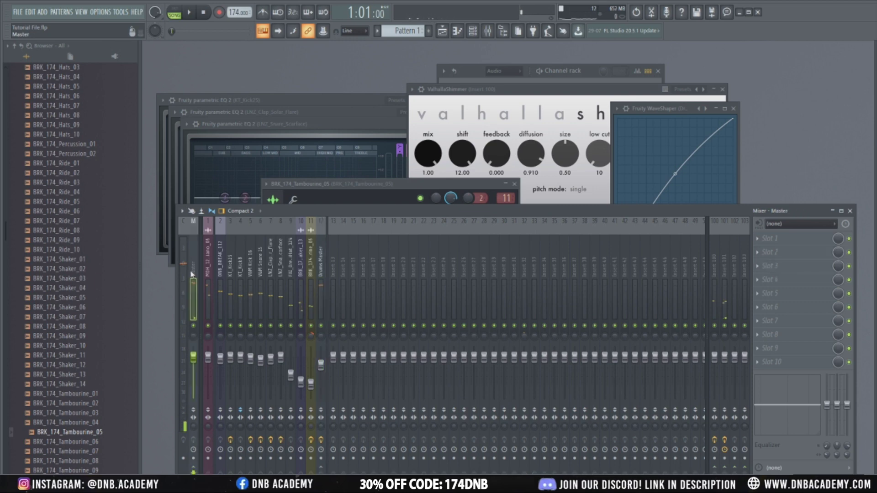
click(771, 239)
mouse_move(730, 299)
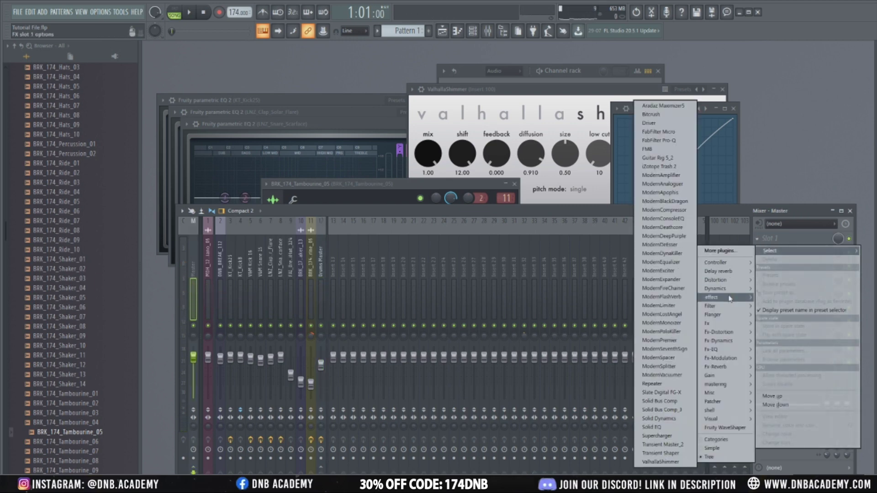
click(658, 107)
drag(217, 114, 545, 219)
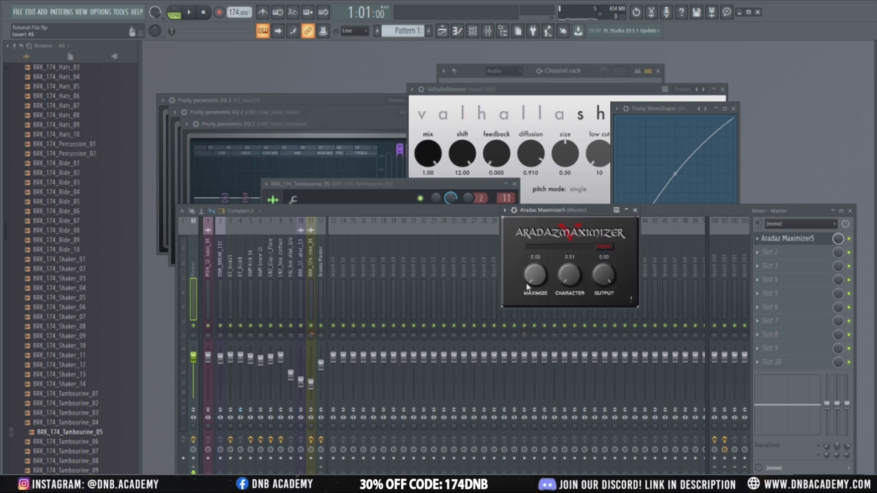
Move the Aradaz Maximizer5 window above the mixer, play the arrangement through the plugin, and close its window.
drag(535, 215, 503, 73)
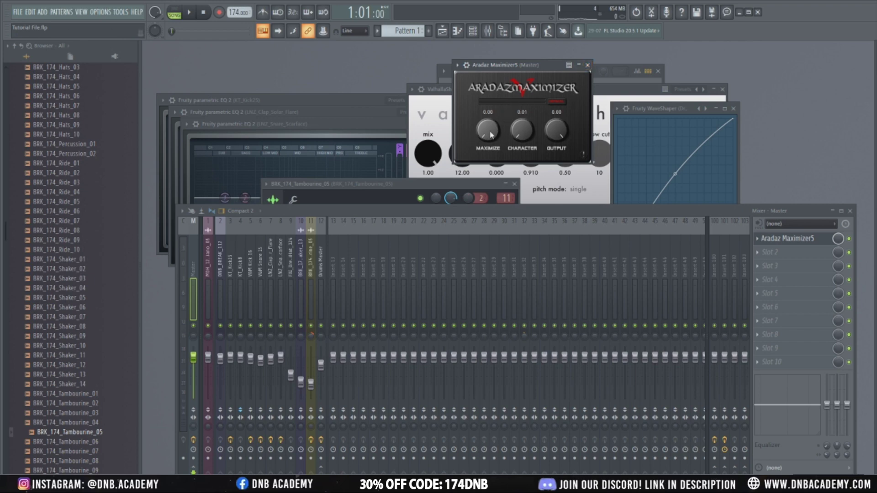
drag(491, 76, 533, 97)
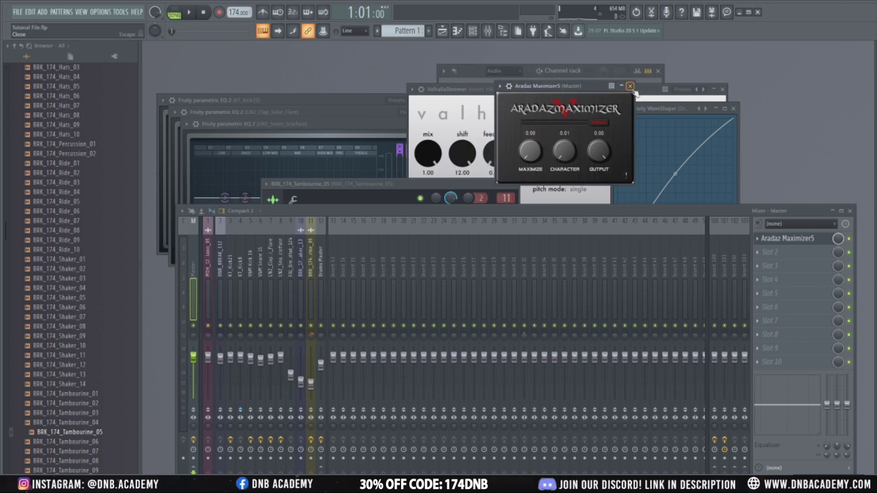
drag(545, 99, 549, 119)
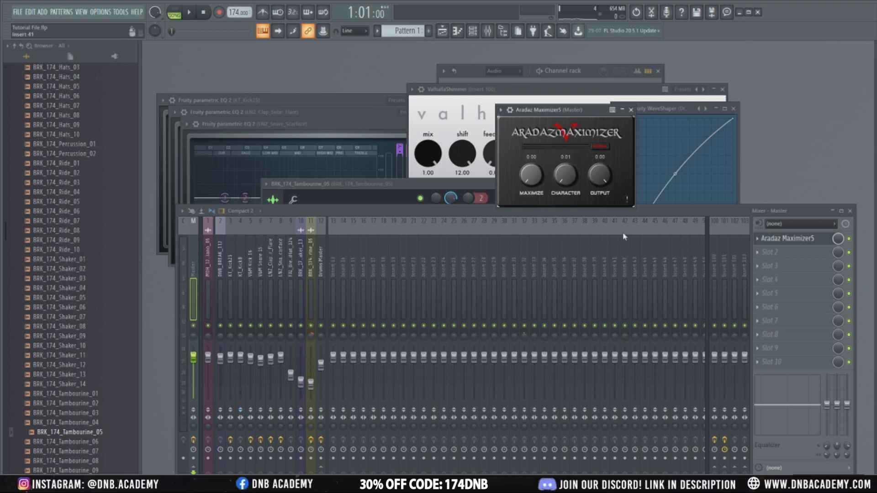
drag(538, 114, 538, 94)
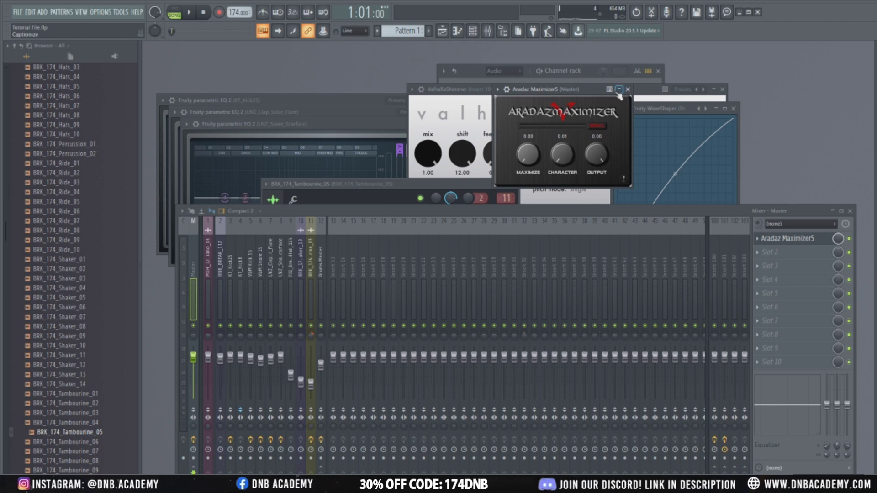
key(space)
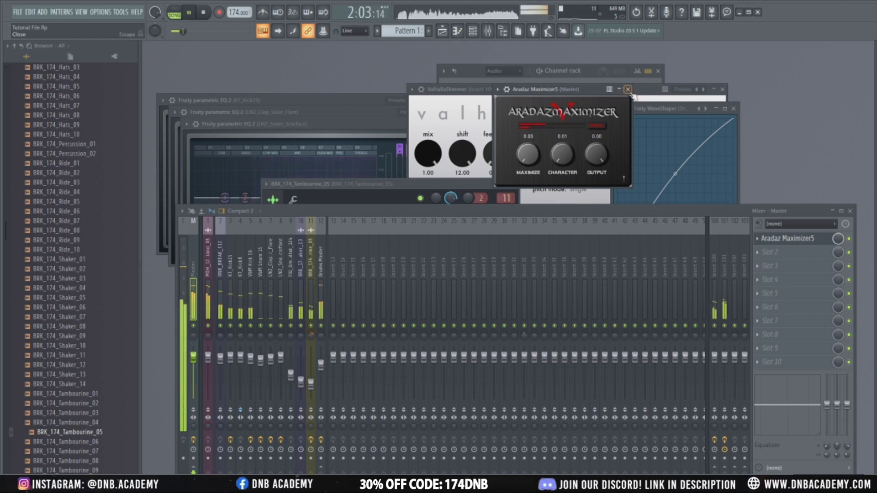
click(628, 89)
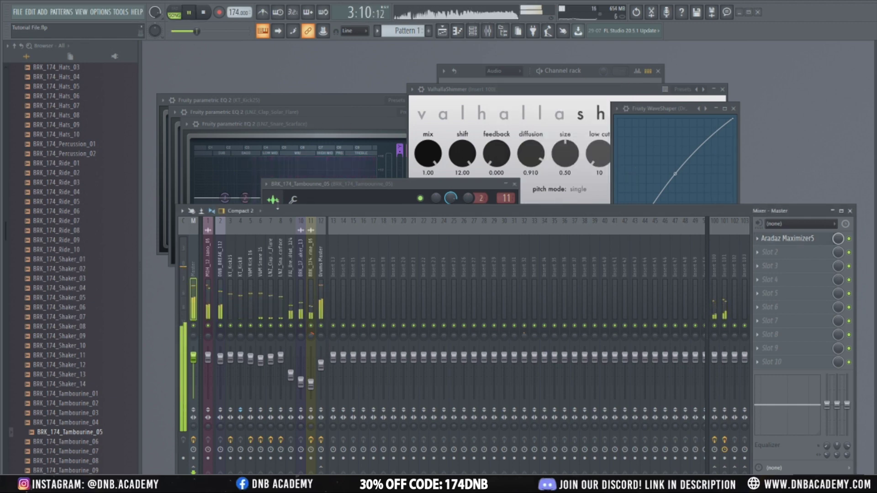
Review the DNB_BREAK_112 and Drums Master inserts during playback, ending on the Drums Master with playback stopped.
click(321, 296)
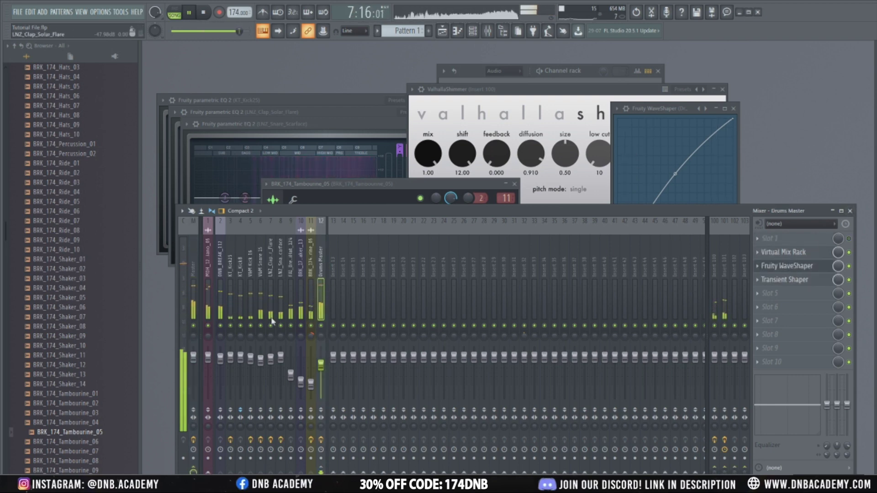
click(224, 326)
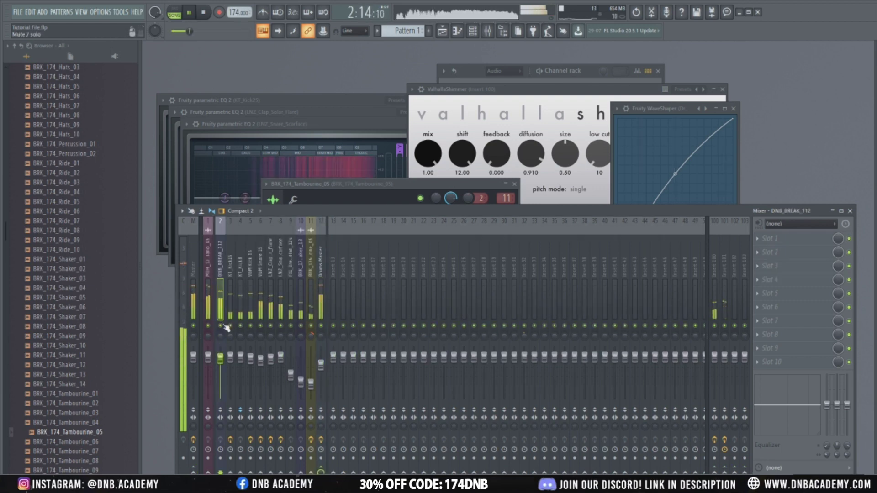
click(320, 297)
key(space)
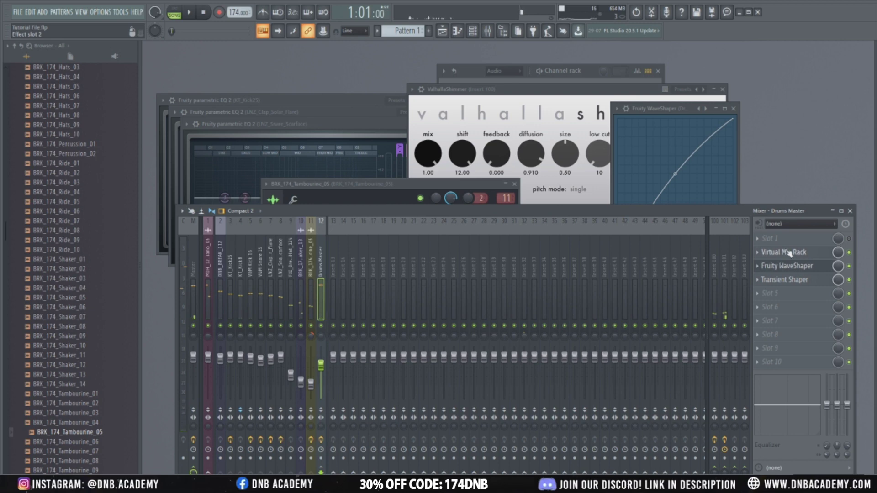
Open the Drums Master's Virtual Mix Rack and check the FG-N equalizer's band gains while the arrangement plays.
click(787, 255)
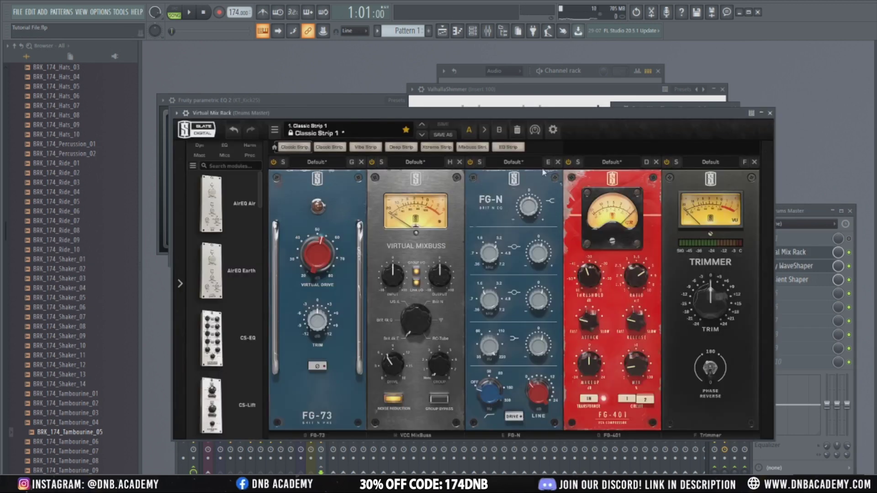
key(space)
mouse_move(540, 303)
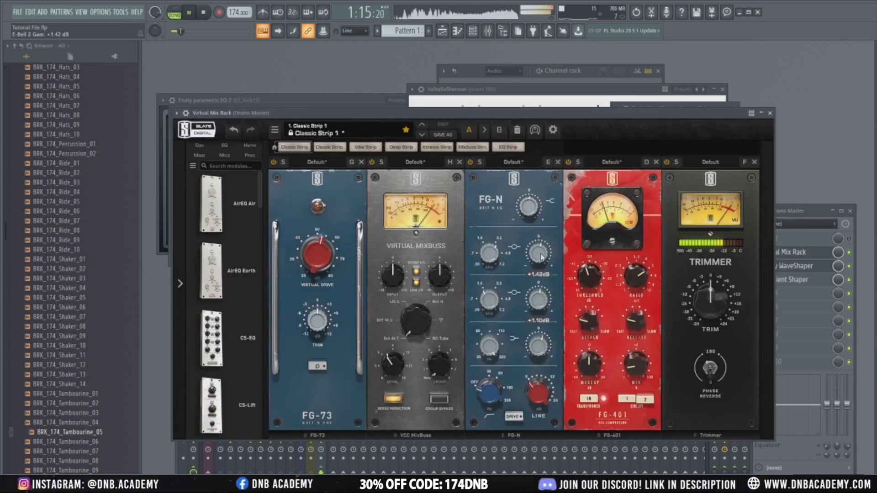
mouse_move(540, 345)
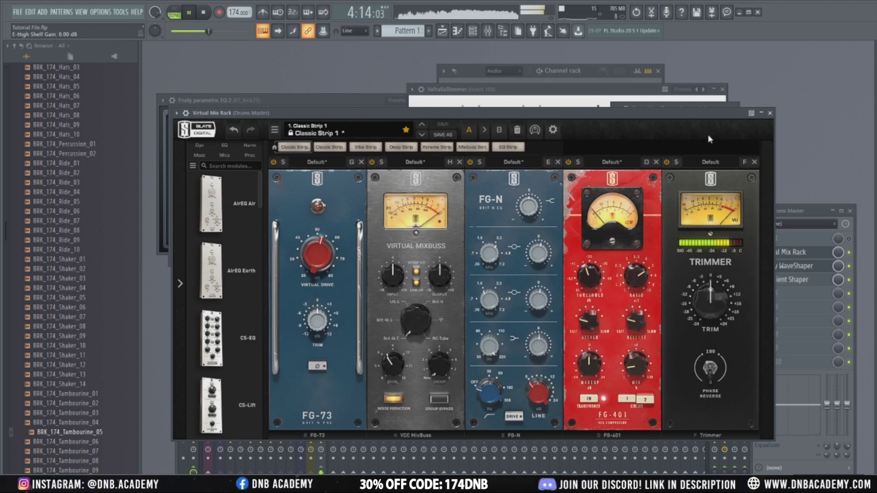
Set the Transient Shaper's Sustain to 3% on the Drums Master and open the Fruity WaveShaper.
click(807, 281)
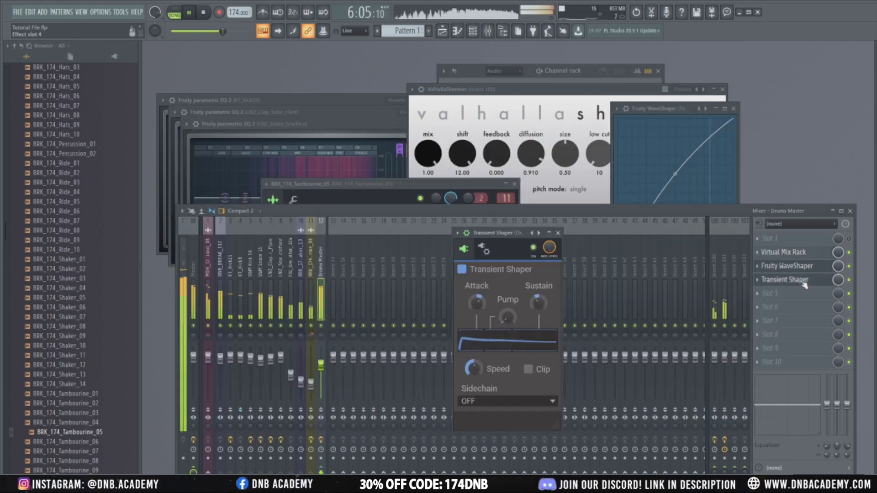
drag(538, 304, 539, 302)
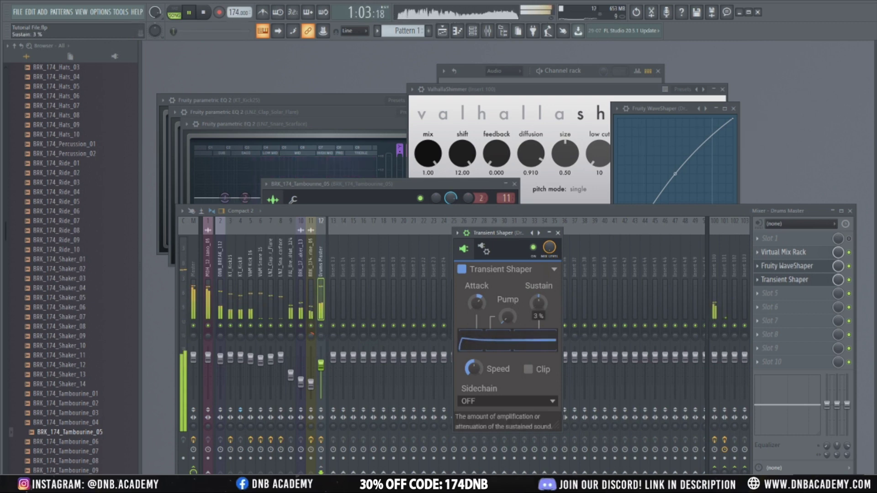
click(806, 267)
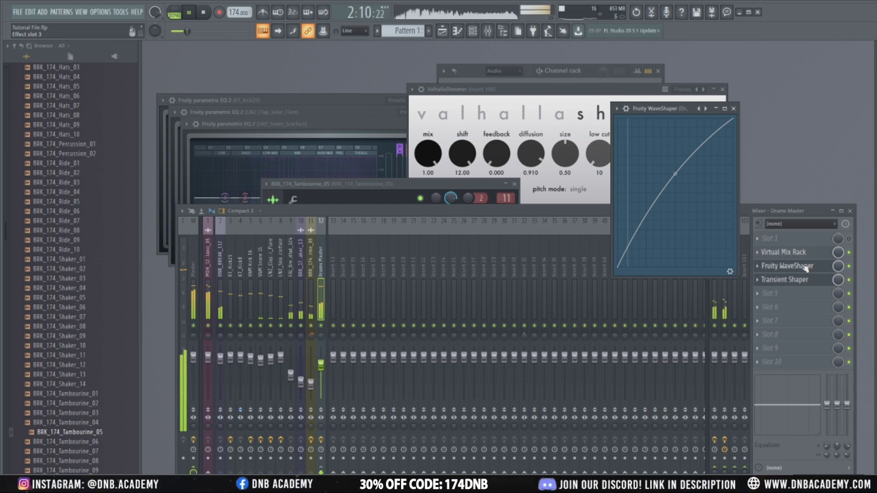
Close the Fruity WaveShaper and play the arrangement with the MDH_120_Gmin_Piano_05 insert soloed.
click(734, 109)
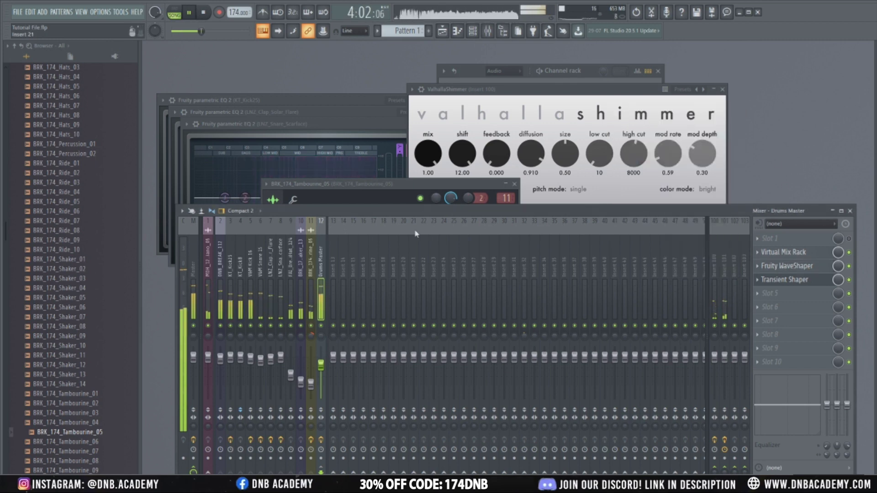
click(211, 307)
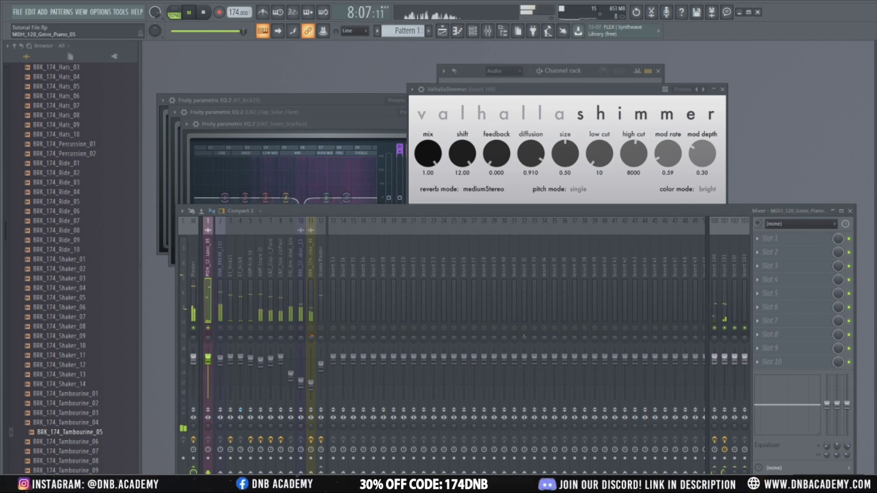
key(space)
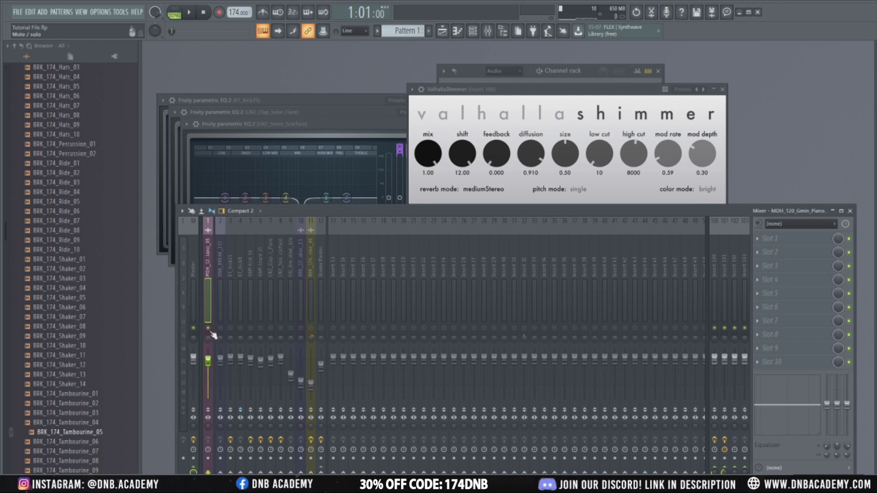
key(space)
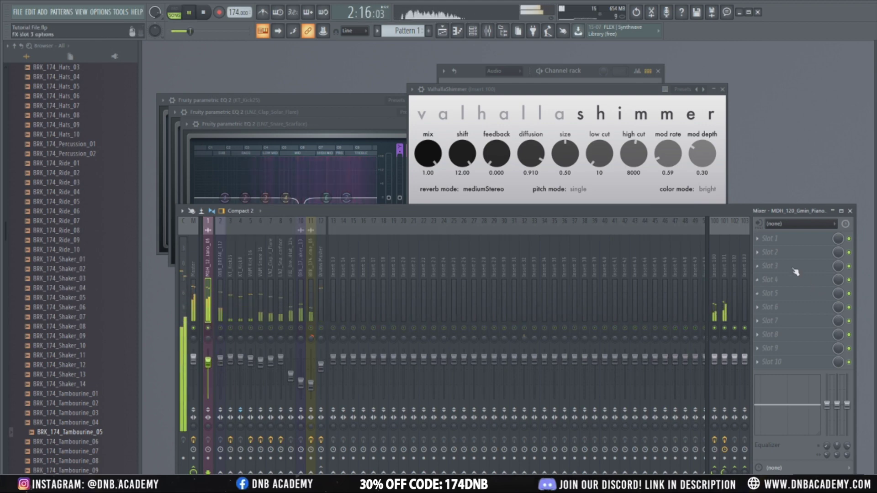
Add Fruity parametric EQ 2 to slot 2 of the piano insert and reduce the lows with its band 1 low shelf.
click(770, 253)
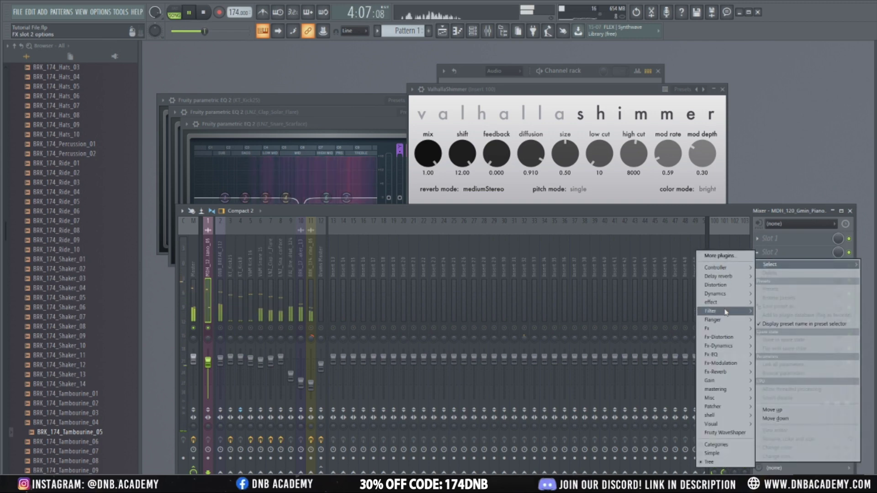
click(663, 347)
drag(249, 222, 268, 247)
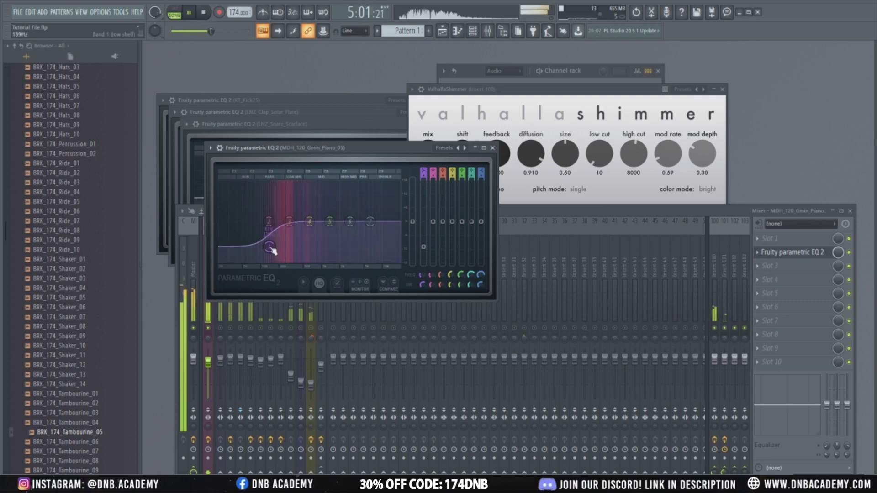
drag(269, 247, 266, 247)
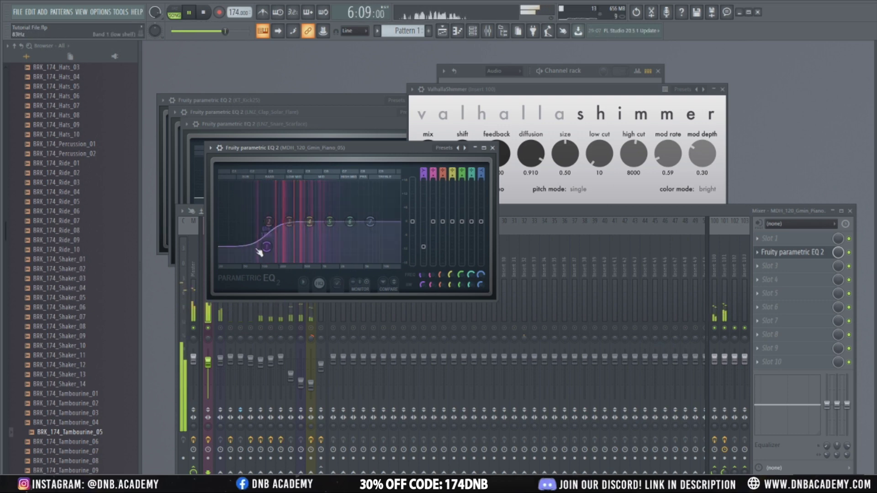
Unsolo the piano insert and stop playback.
right_click(214, 327)
click(208, 331)
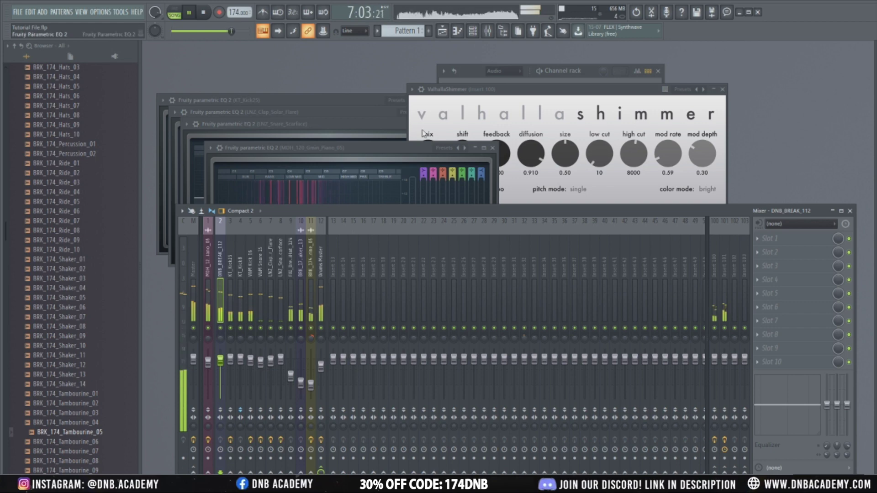
key(space)
Show all channels in the Channel rack, switch to Pattern 2, and move the rack slightly lower.
click(503, 71)
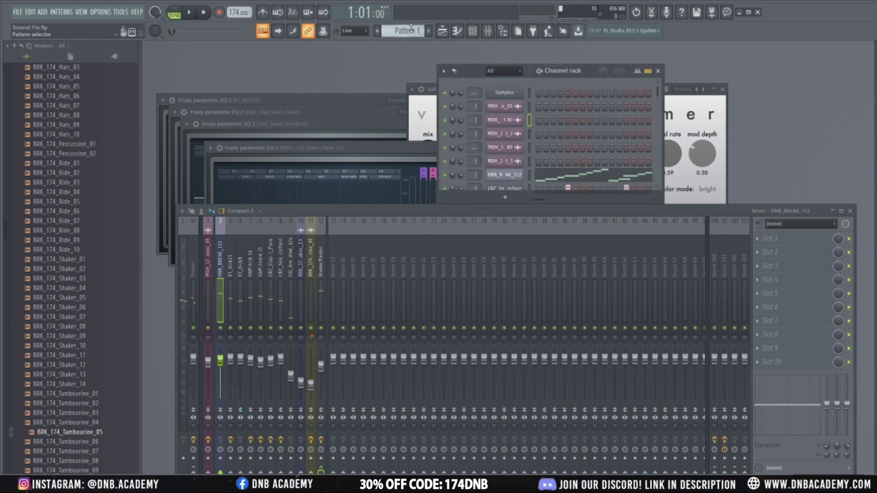
scroll(411, 28, down, 1)
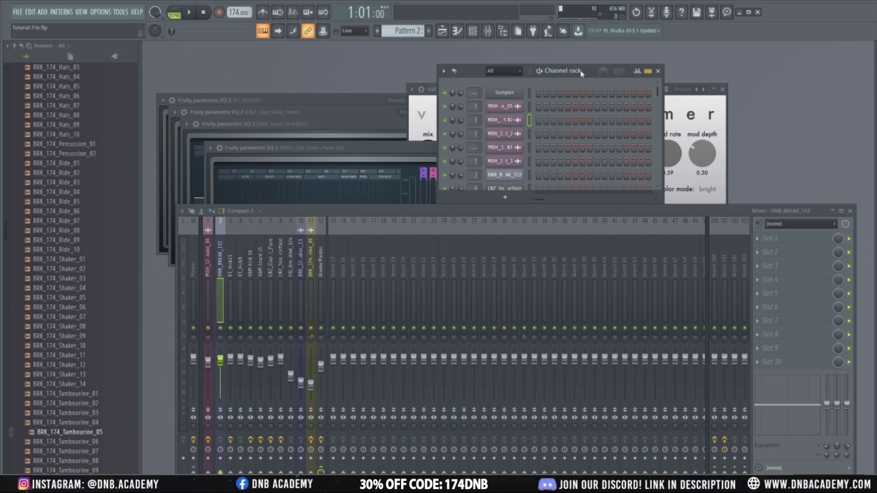
drag(581, 73, 581, 118)
Insert a 3x Osc channel from the Synth classic category into the Channel rack.
right_click(507, 143)
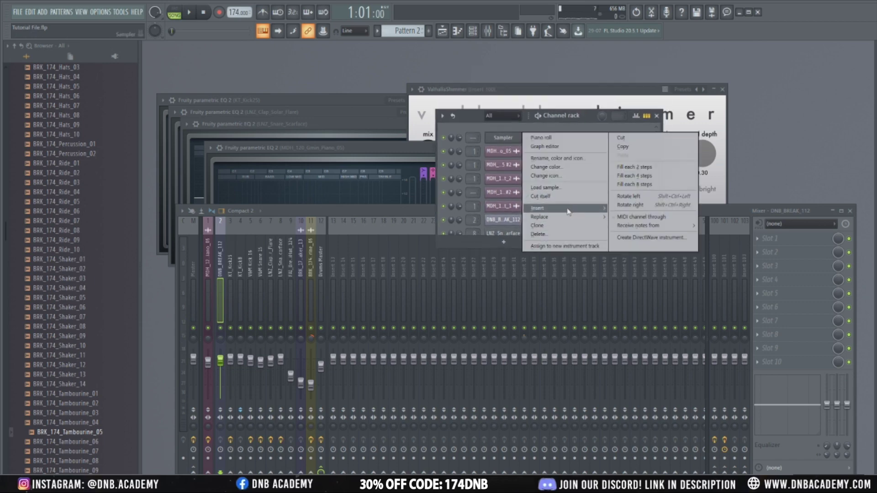
mouse_move(568, 209)
mouse_move(653, 307)
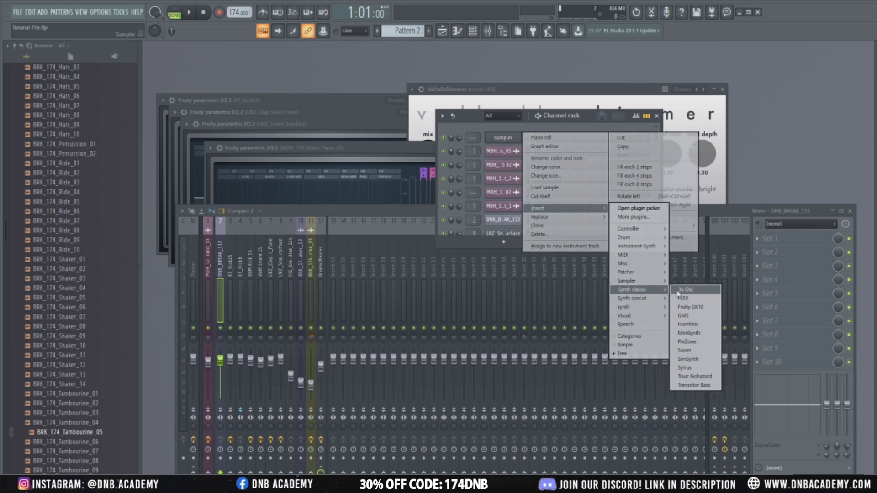
click(681, 290)
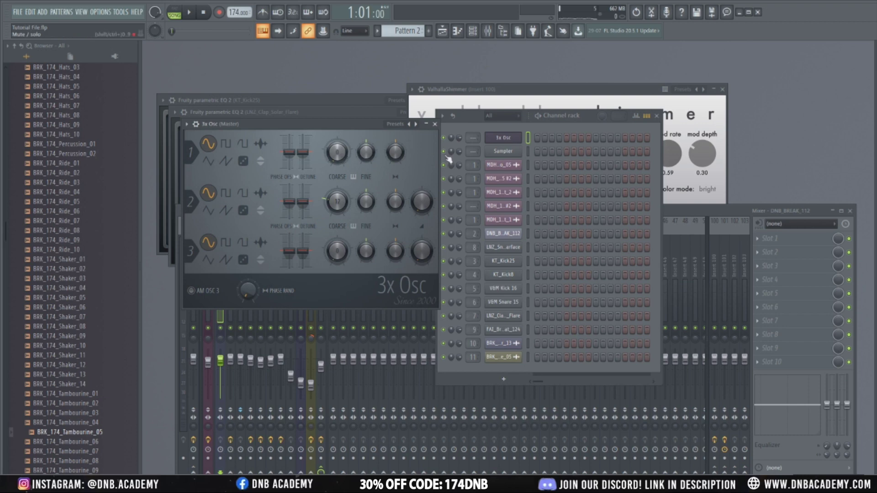
Insert a GMS channel from the Synth classic category and shift its window clear of the 3x Osc.
right_click(509, 139)
mouse_move(566, 209)
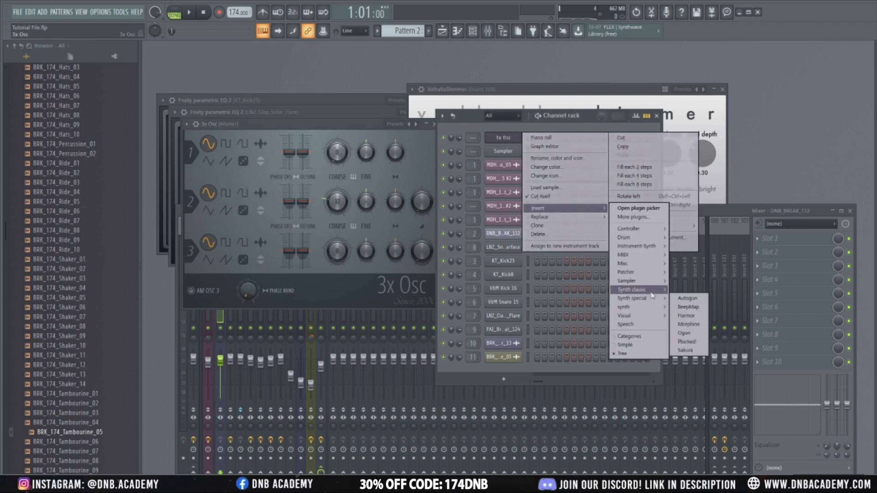
mouse_move(652, 295)
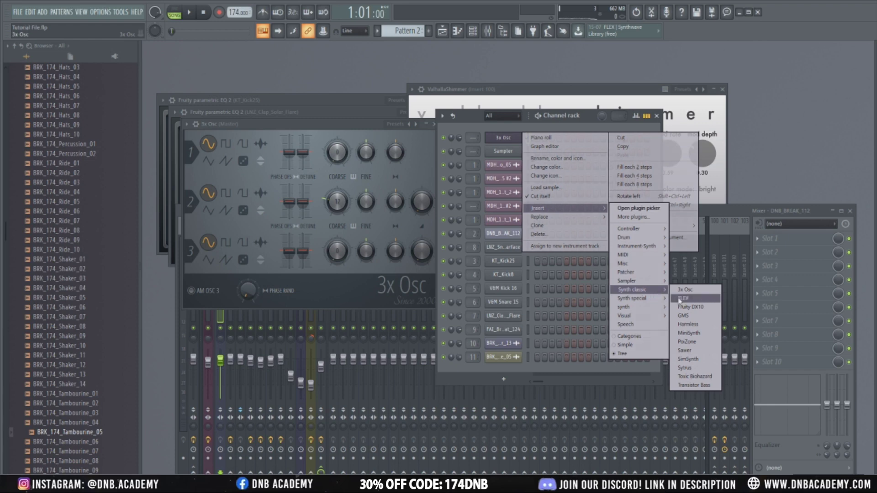
click(685, 316)
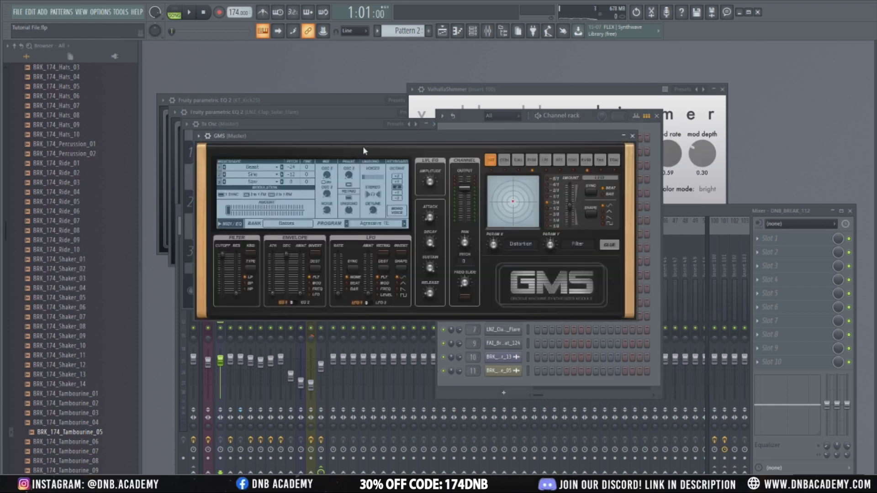
drag(358, 135, 426, 155)
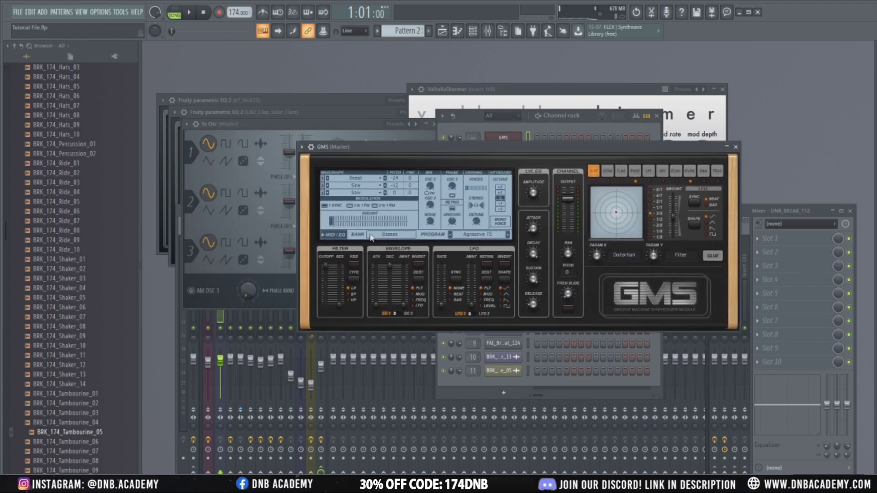
Load the Reece Bass preset from the Basses bank in GMS and audition it over the arrangement.
click(471, 237)
drag(620, 212, 619, 295)
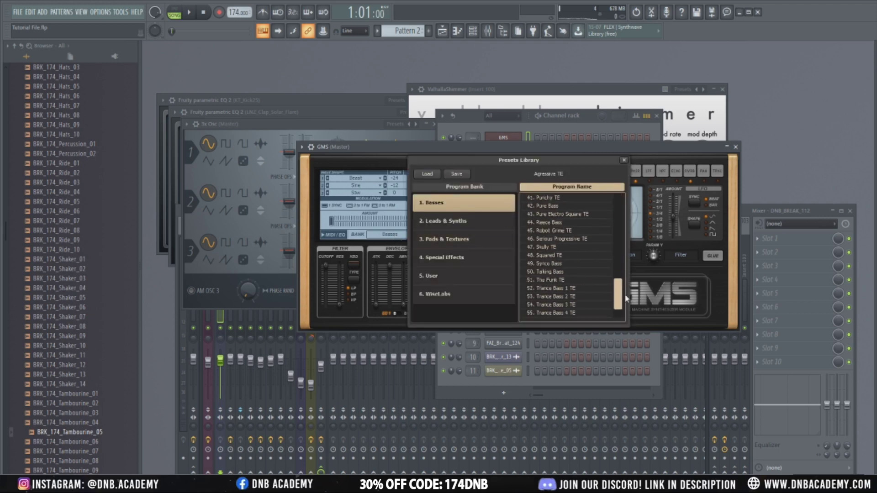
click(635, 313)
click(553, 235)
click(475, 239)
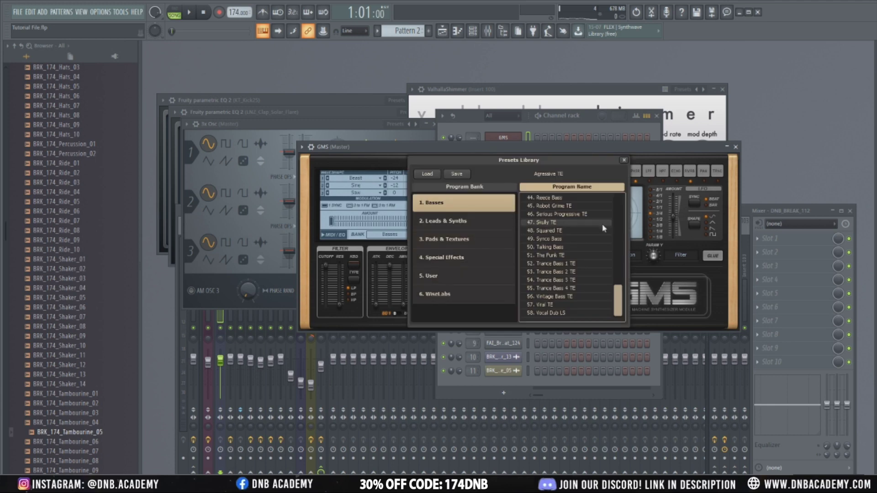
double_click(549, 198)
drag(456, 153, 499, 153)
key(space)
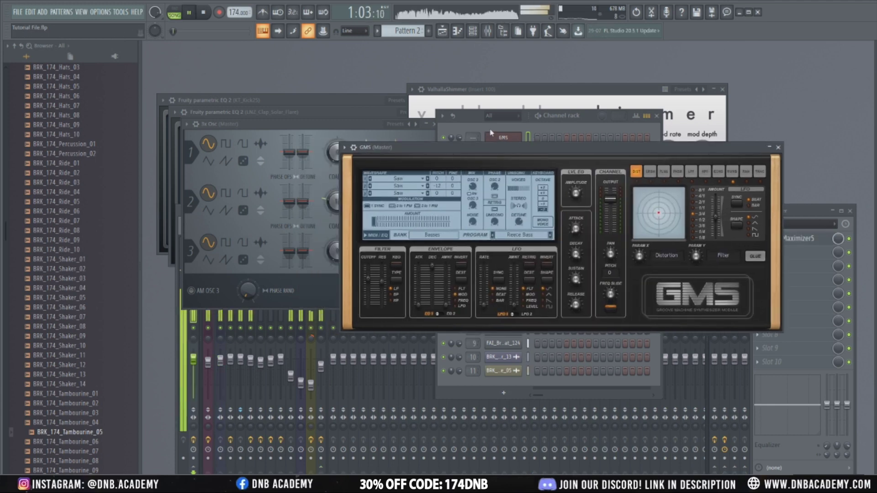
key(v)
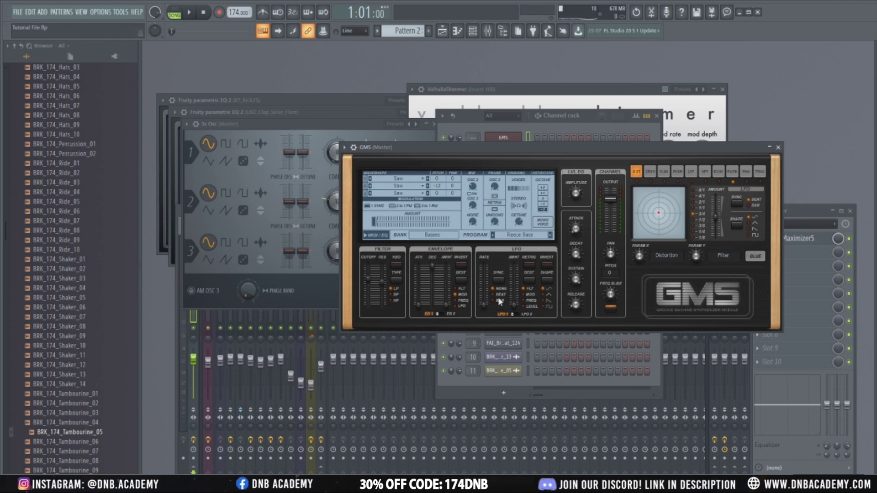
Open the GMS channel's piano roll and audition bass notes around octave 5 over the playing arrangement.
drag(552, 150, 493, 192)
right_click(501, 138)
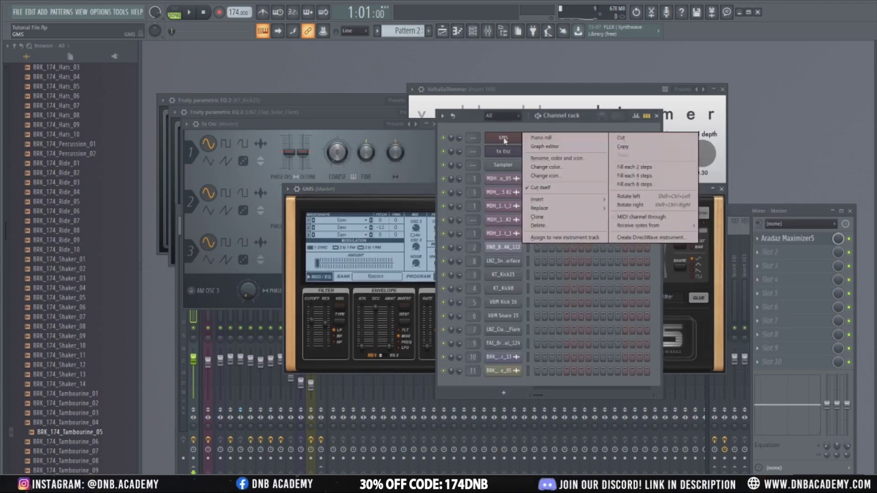
click(537, 139)
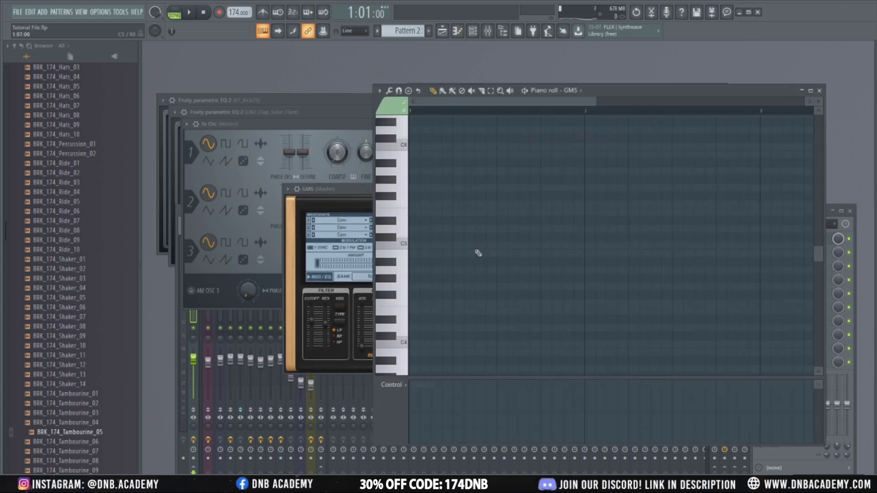
scroll(475, 254, up, 2)
scroll(429, 235, up, 2)
scroll(431, 237, up, 6)
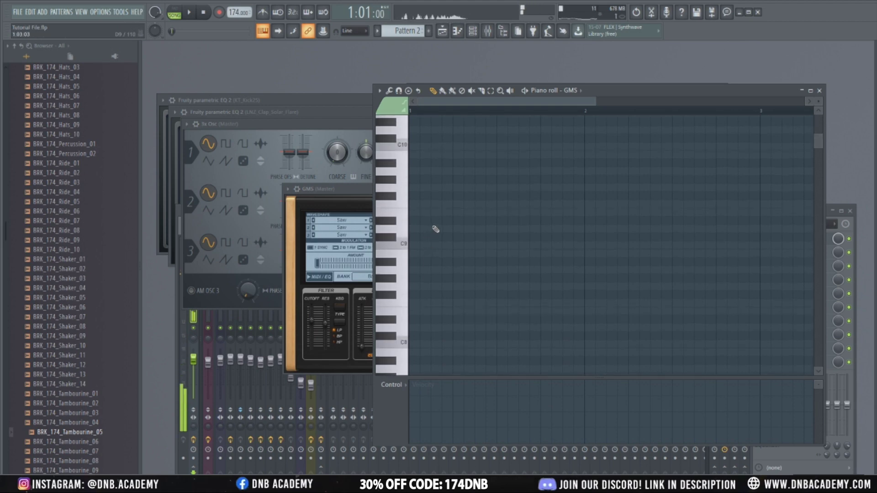
scroll(436, 229, up, 2)
key(space)
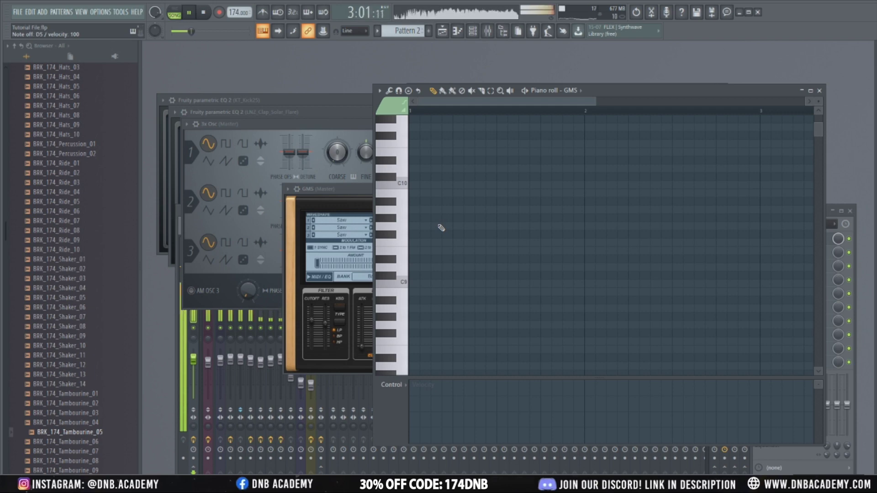
scroll(441, 227, down, 6)
scroll(439, 228, down, 2)
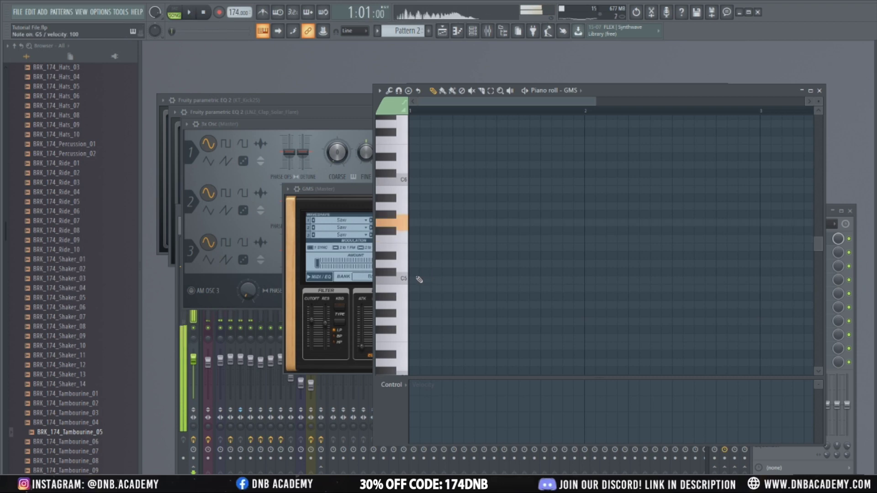
Place a G5 note at the start of bar 1 and set its length to 12 steps, checking it against playback.
click(418, 222)
key(space)
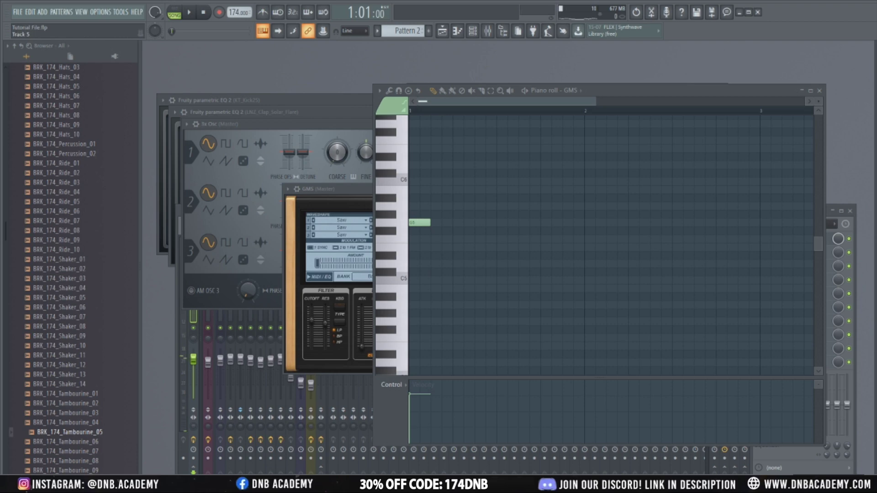
key(space)
key(space)
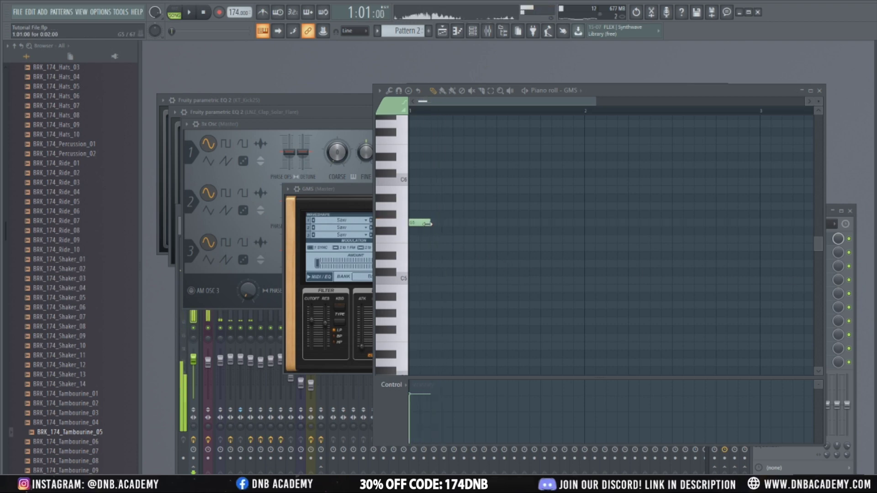
drag(427, 224, 591, 262)
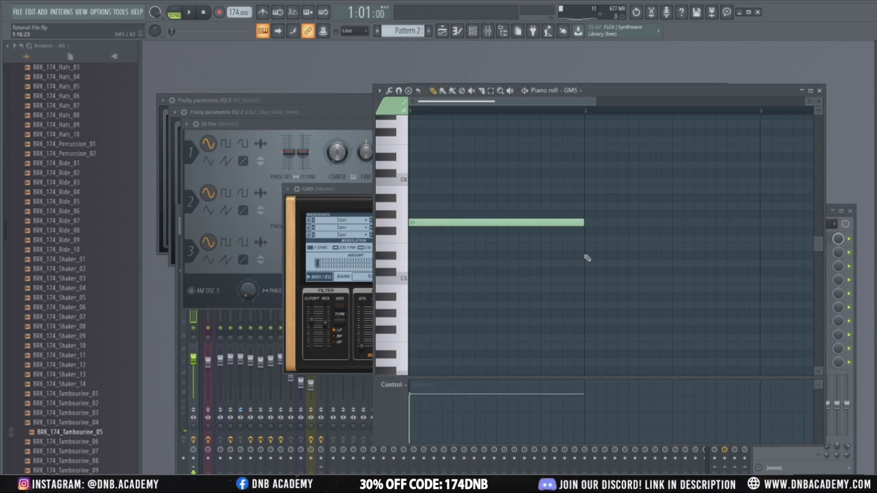
key(space)
key(space)
drag(583, 222, 535, 225)
key(space)
Add a 12-step F5 note directly after the G5, followed by a 12-step C5 note.
click(545, 239)
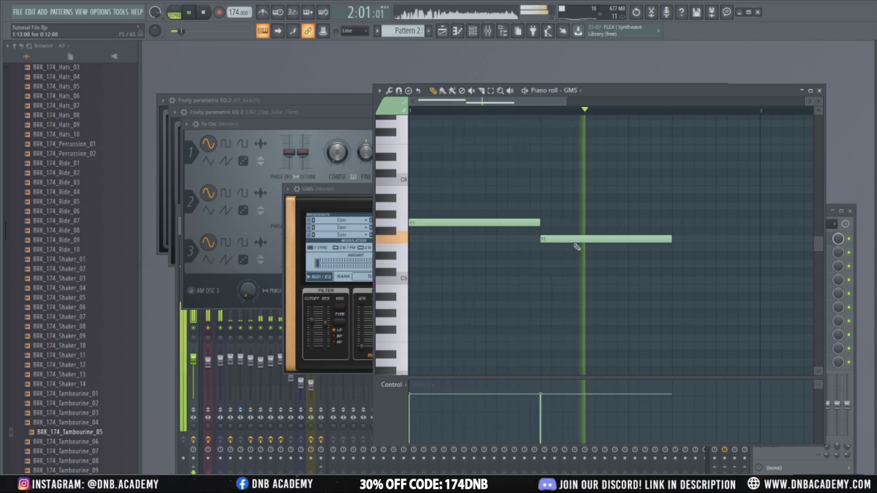
key(space)
mouse_move(672, 270)
mouse_down()
mouse_move(672, 287)
mouse_move(672, 279)
mouse_up()
key(space)
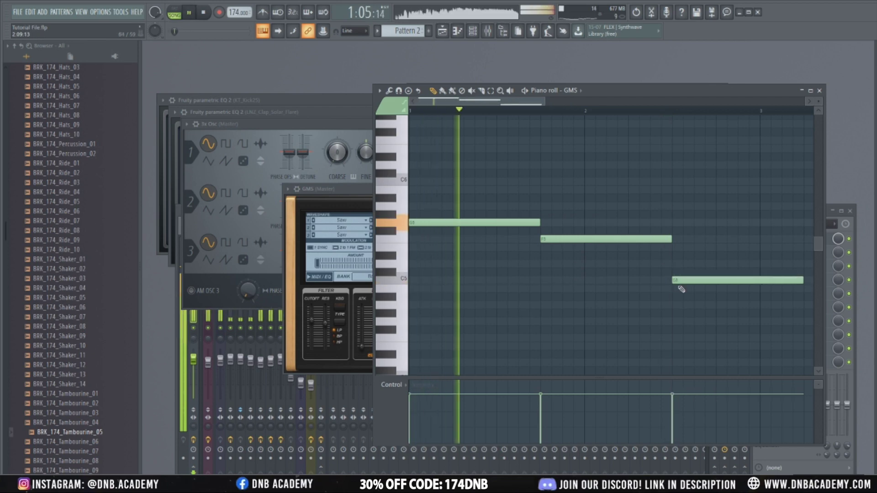
Extend the C5 bass note to the start of bar 5.
scroll(682, 291, down, 4)
click(538, 281)
drag(545, 287, 634, 286)
key(space)
Add a one-bar C5 note at bar 5, an F5 note at bar 6 and a G5 note at bar 7.
click(644, 280)
drag(693, 243, 700, 236)
drag(759, 231, 759, 222)
key(space)
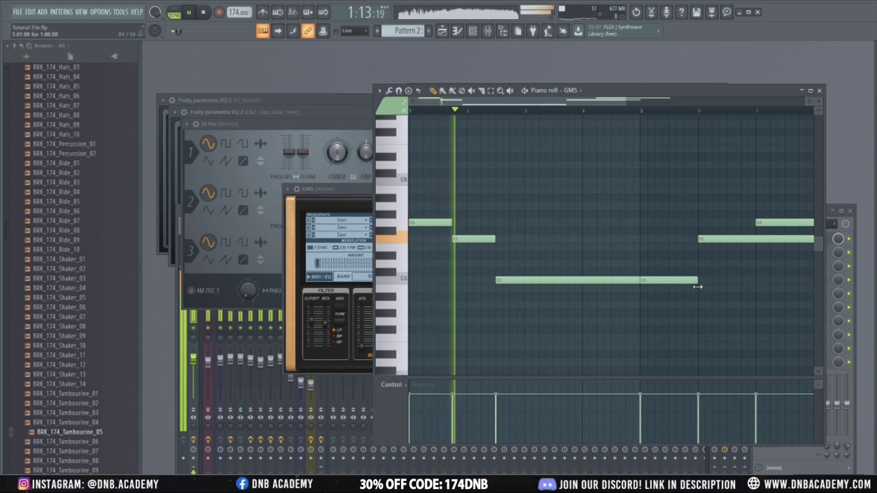
Shorten the F5 note at bar 6 to one bar and the G5 note at bar 7 to two bars.
scroll(664, 237, down, 2)
drag(658, 239, 609, 238)
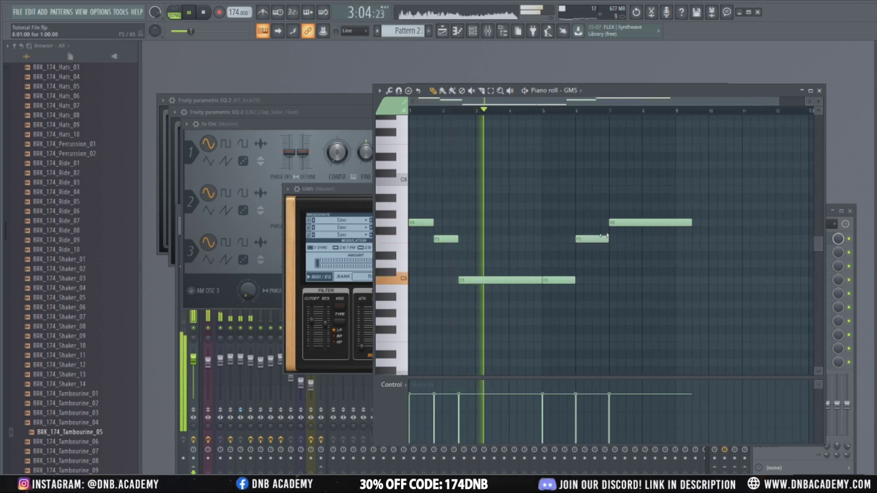
drag(691, 222, 676, 223)
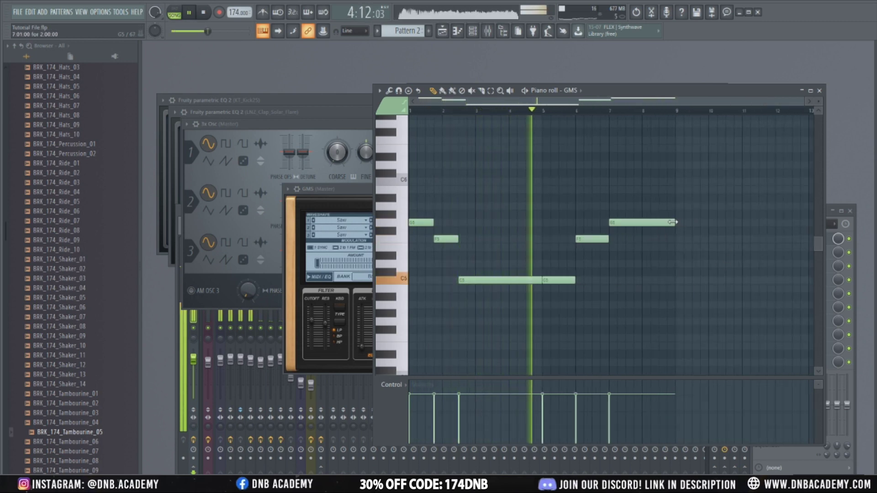
Shorten the second C5 and F5 notes to 12 steps each, closing the gaps so the final G5 starts at 6:09:00.
drag(587, 238, 578, 238)
mouse_move(575, 280)
mouse_down()
mouse_move(553, 280)
mouse_move(566, 280)
mouse_up()
drag(616, 223, 592, 239)
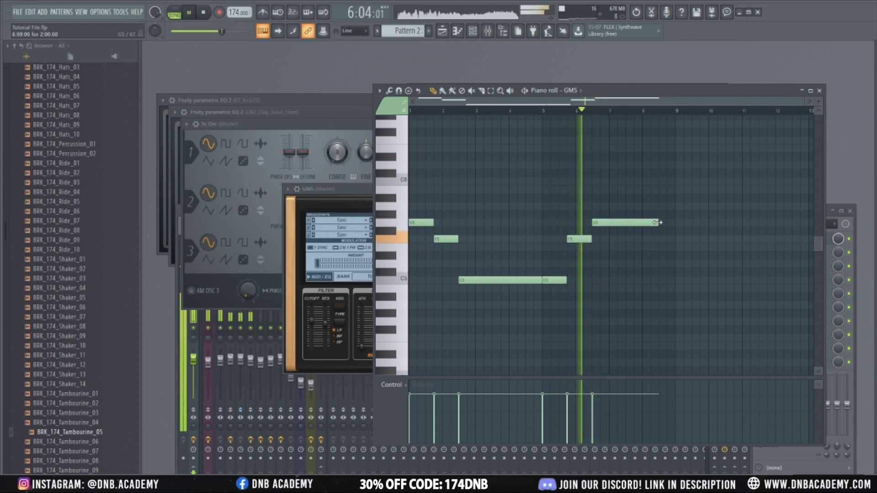
Extend the final G5 note to the start of bar 9 and transpose all the bass notes down one octave.
mouse_move(654, 222)
mouse_down()
mouse_move(679, 223)
mouse_move(670, 223)
mouse_up()
key(space)
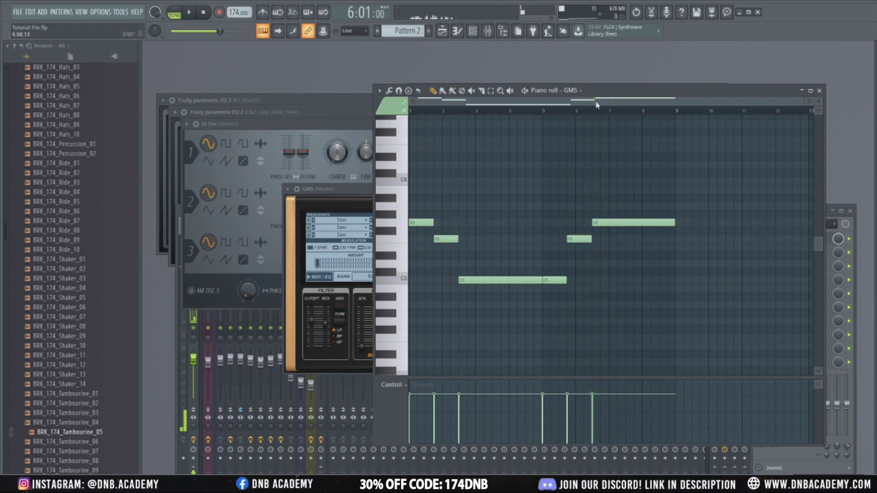
scroll(453, 300, down, 2)
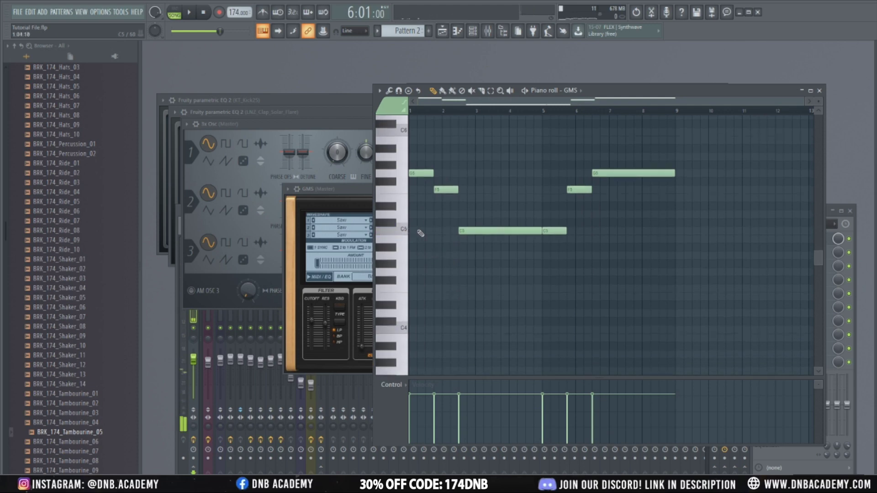
key(ctrl+a)
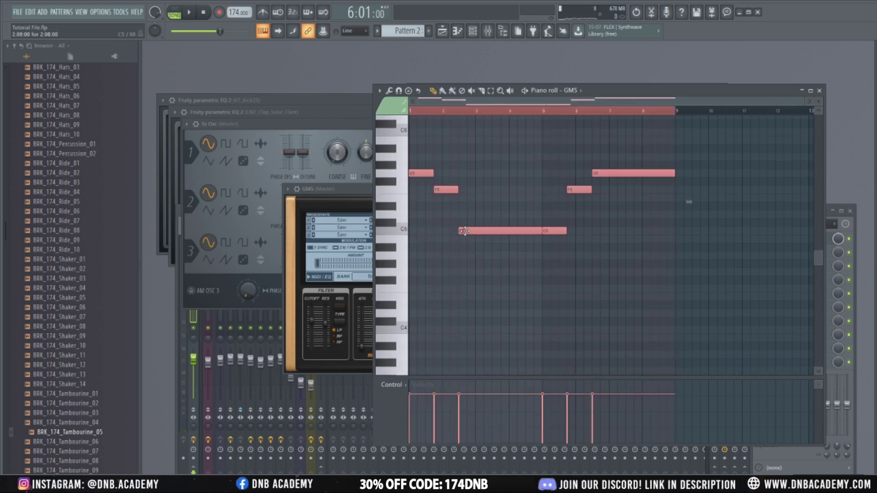
key(ctrl+Down)
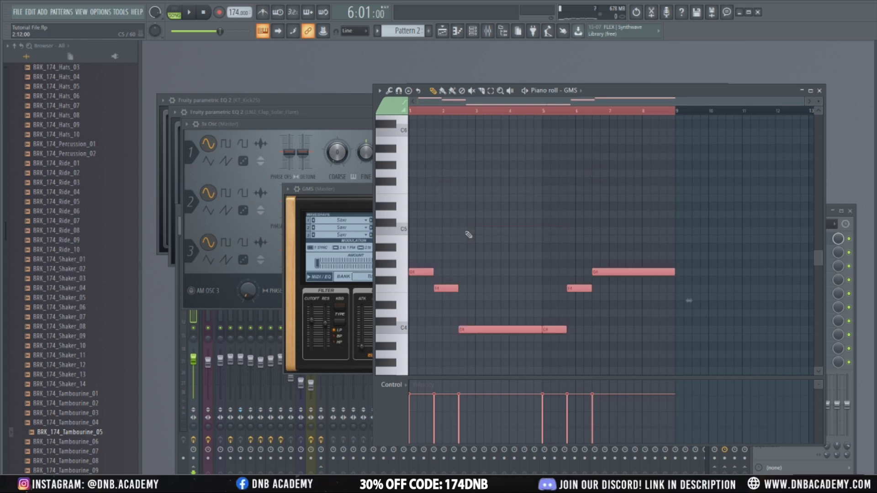
key(space)
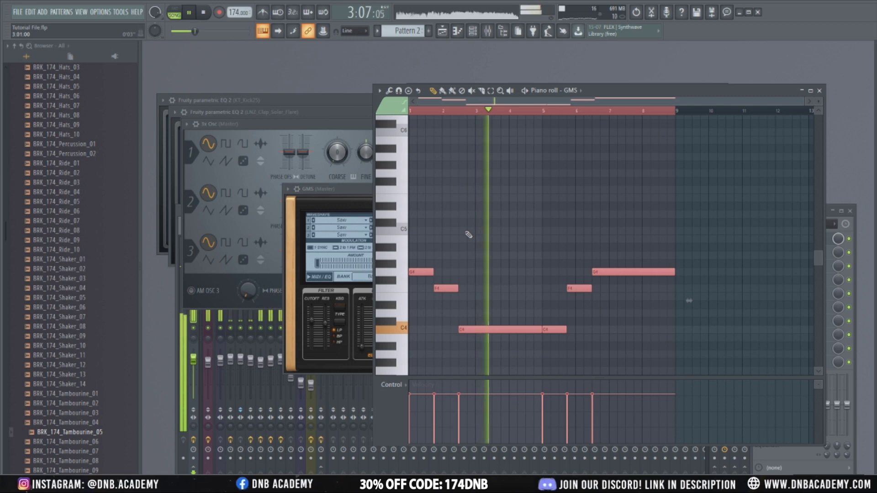
key(space)
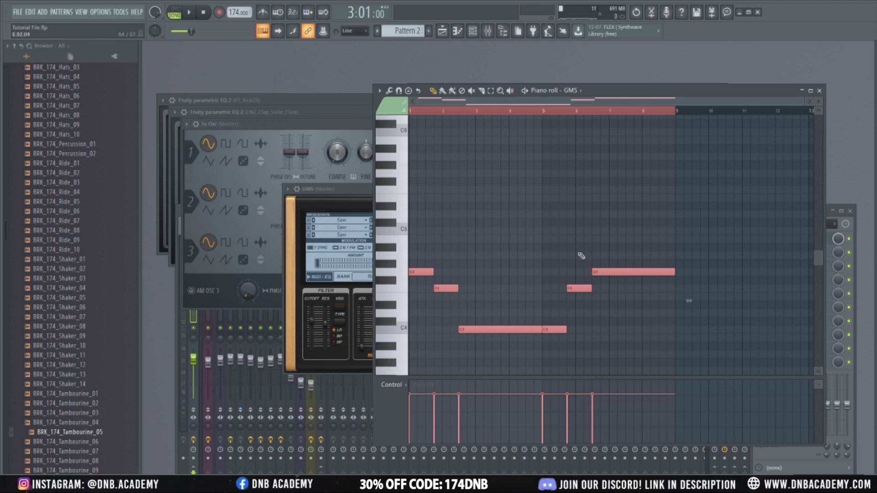
Transpose the whole bass line up two semitones, moving C4 to D4, and play it back.
scroll(544, 265, down, 2)
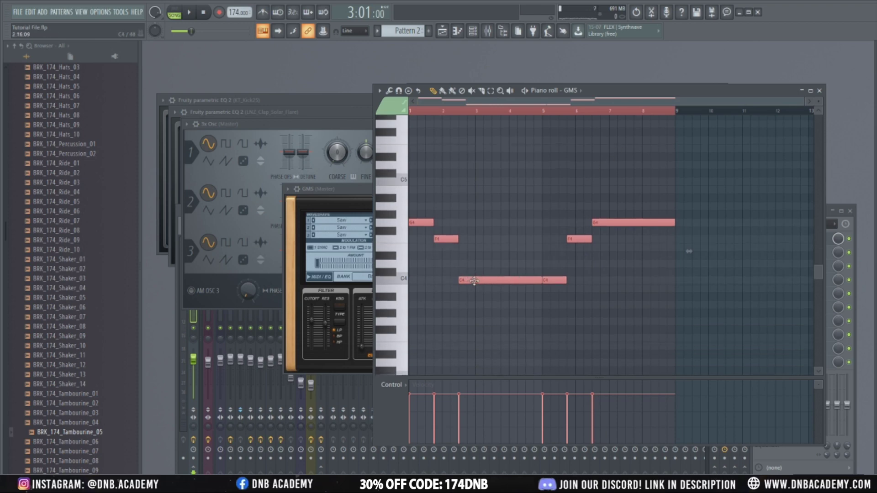
drag(471, 278, 463, 263)
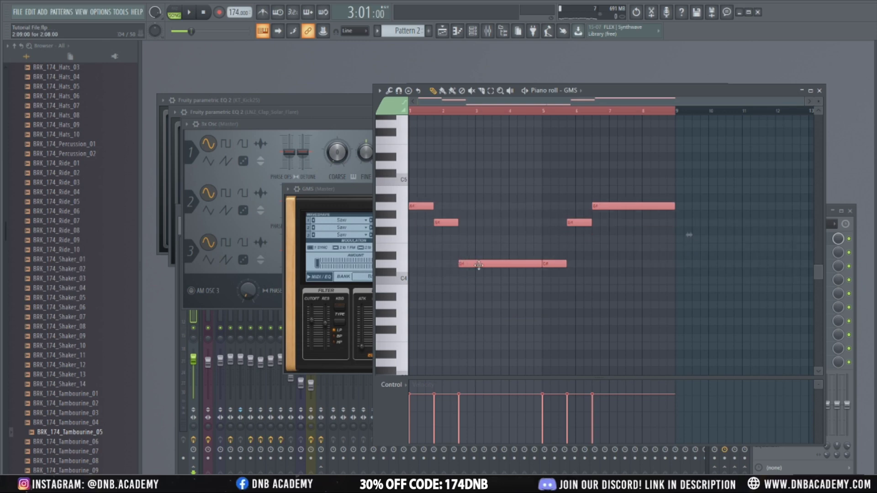
key(space)
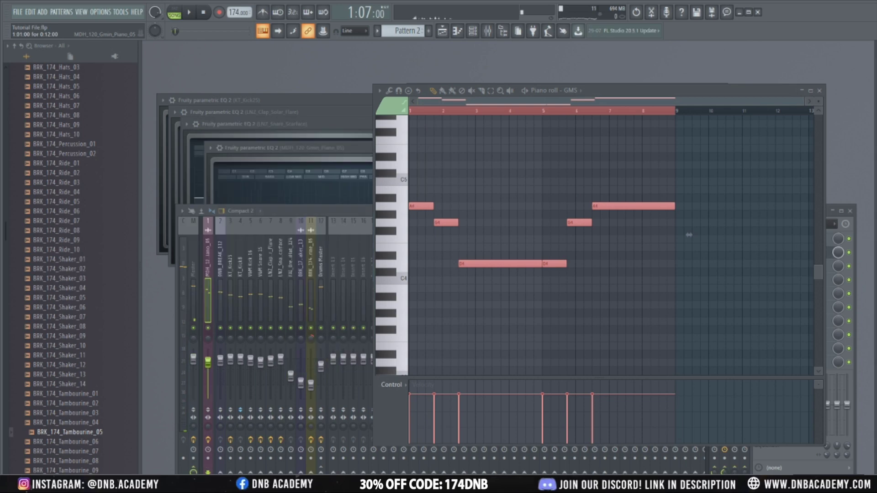
Raise the pitch of the MDH_120_Gmin_Piano_05 clips by 200 cents and set the reversed clip's stretching mode to Auto.
drag(876, 186, 395, 230)
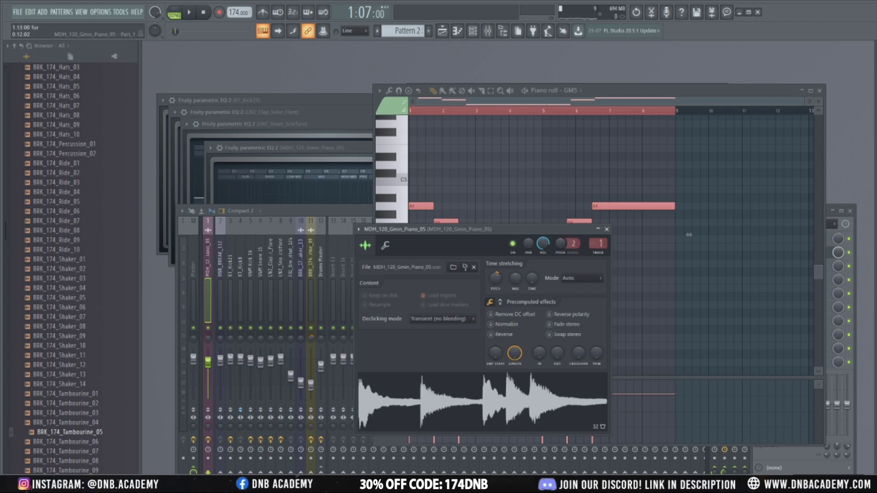
key(Escape)
drag(555, 212, 528, 211)
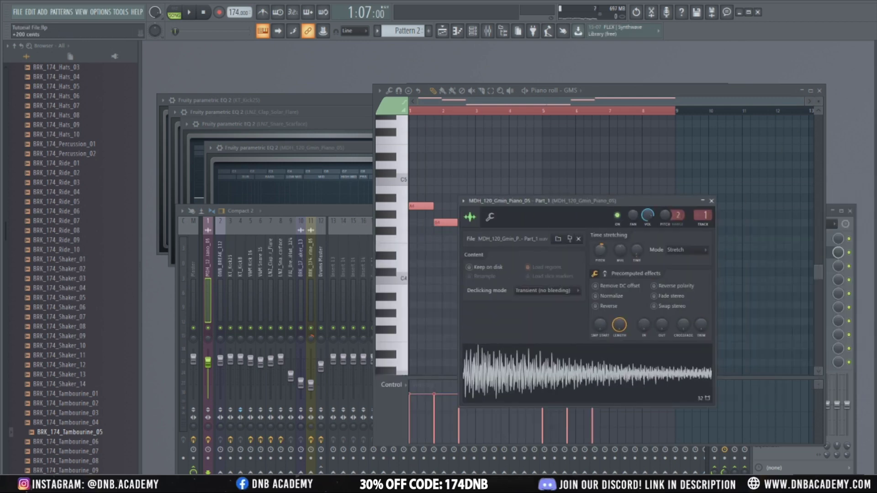
key(Escape)
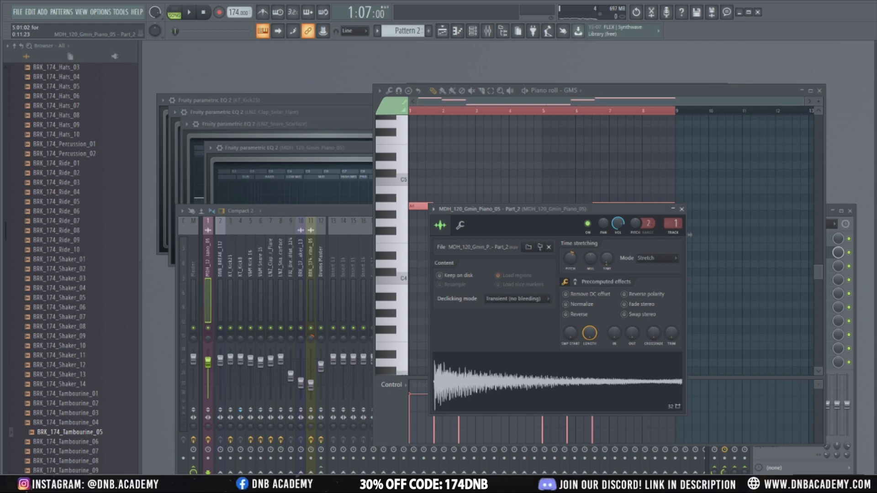
key(Escape)
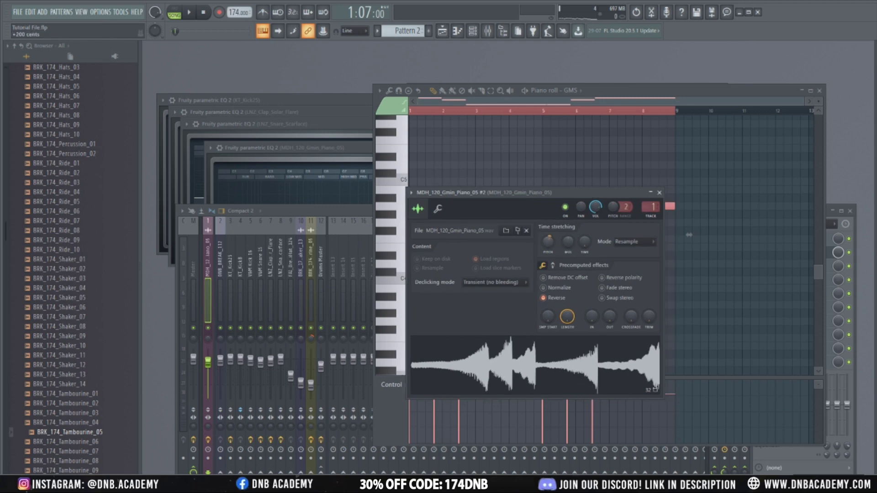
key(space)
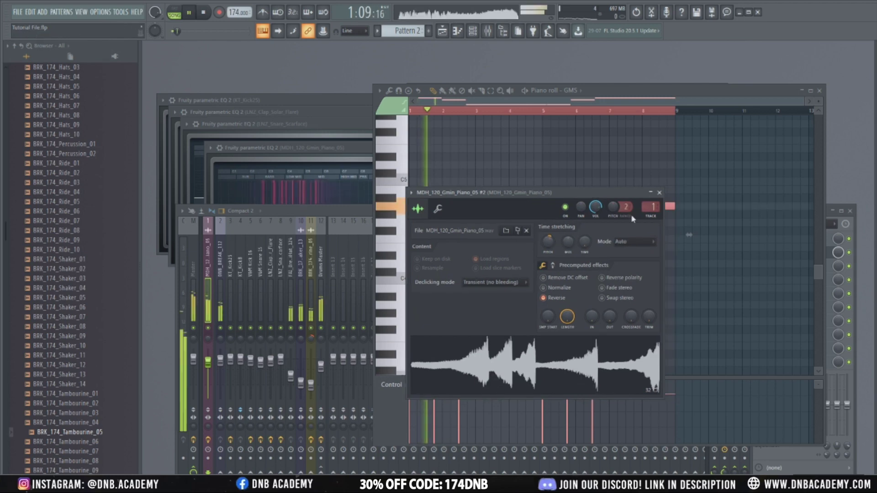
click(659, 192)
key(Escape)
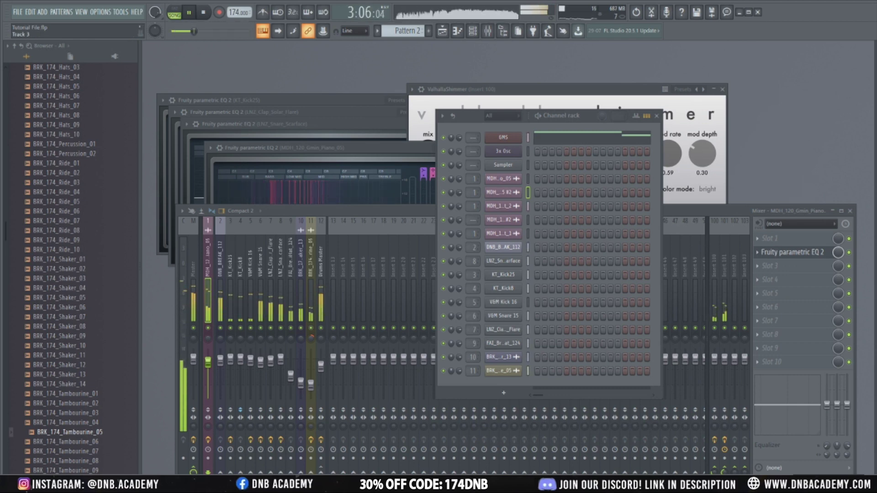
Route the GMS channel to mixer track 13 and play back the beat.
click(503, 140)
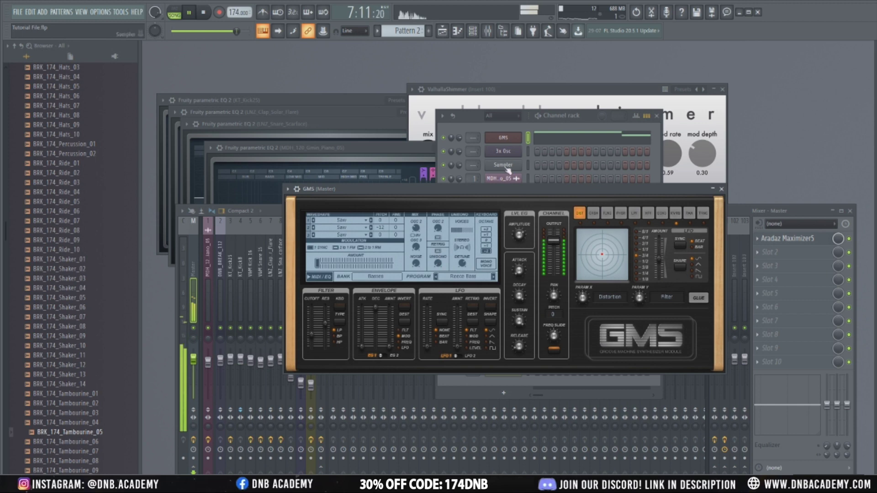
key(F7)
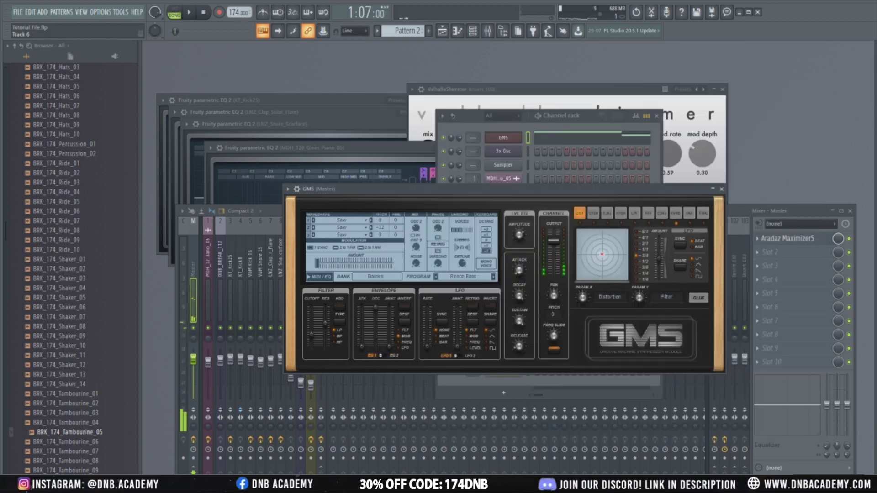
key(space)
click(502, 138)
click(503, 138)
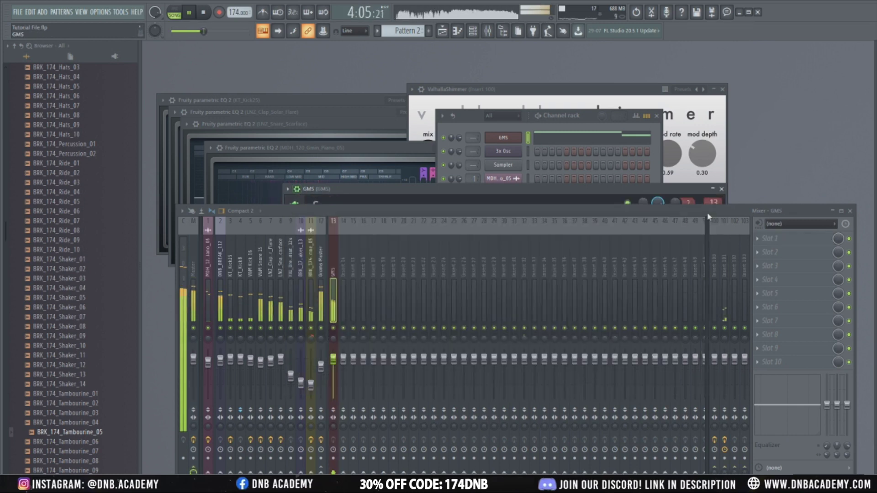
key(space)
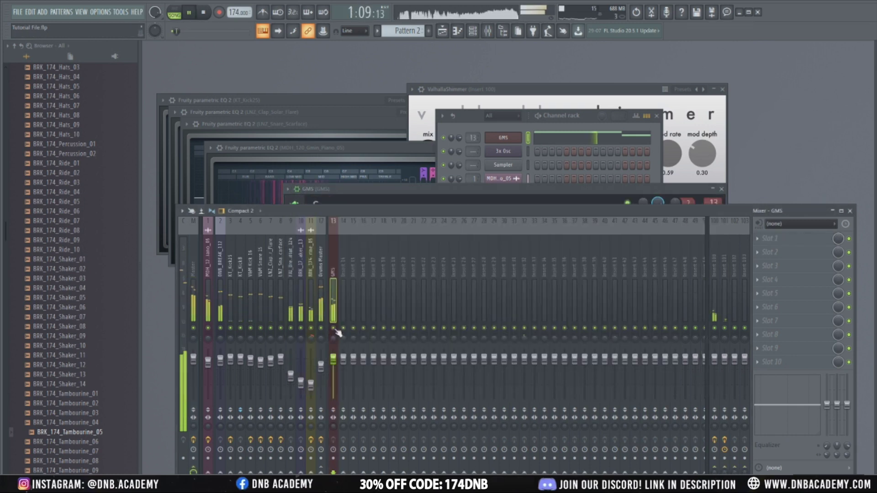
Solo the GMS mixer track, load Fruity Parametric EQ 2 in slot 2 and shape band 1 as a high-pass filter.
key(space)
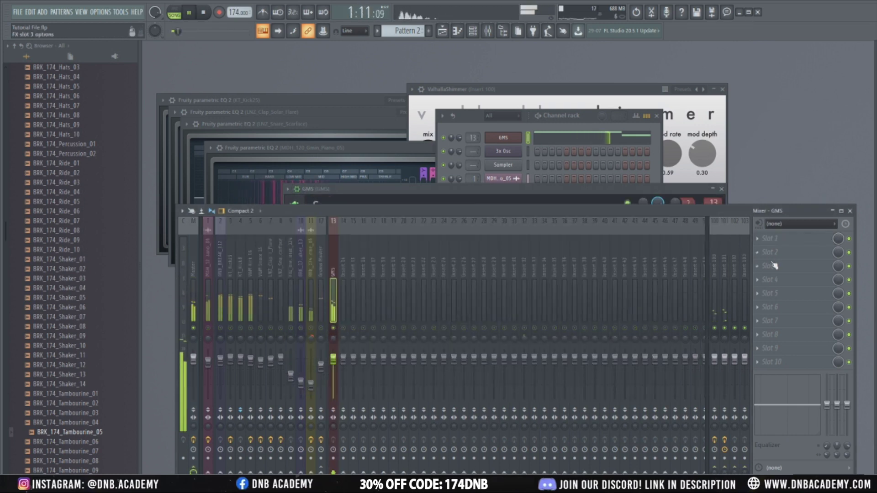
click(770, 252)
mouse_move(730, 312)
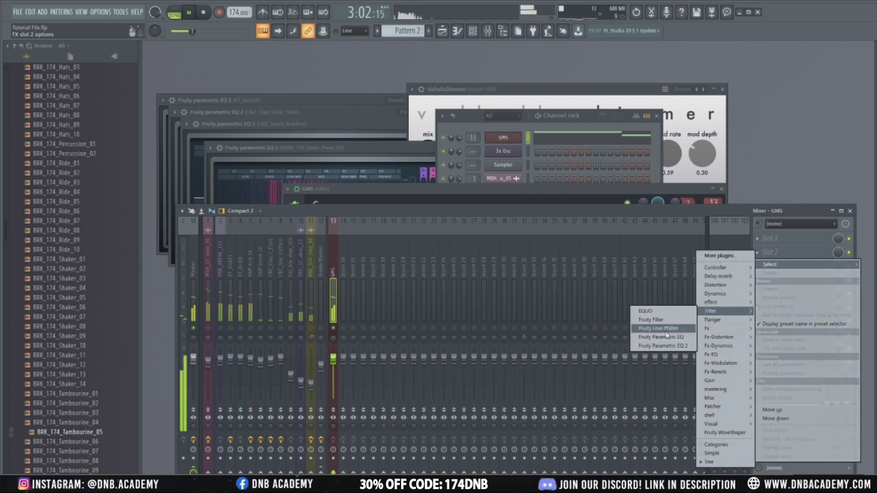
click(662, 330)
scroll(423, 174, down, 5)
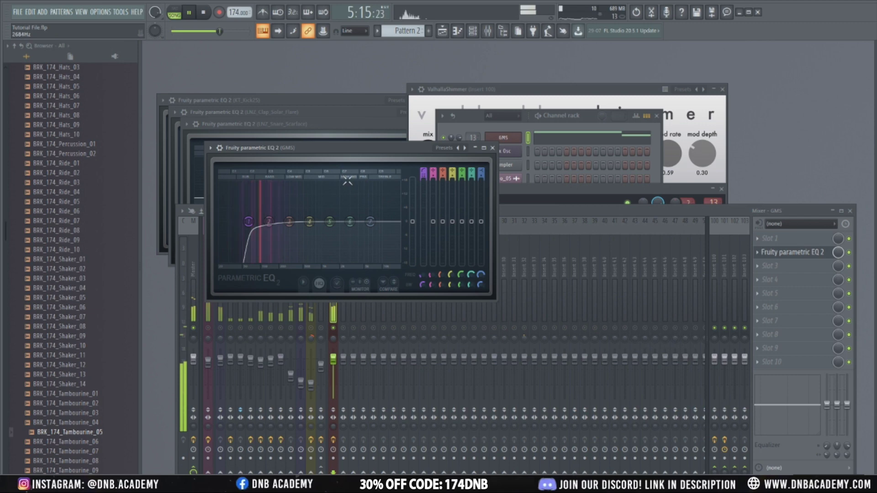
Check the reversed Part_2 #2 piano clip's settings and raise the GMS EQ's band 1 high-pass cutoff to 95 Hz.
double_click(258, 221)
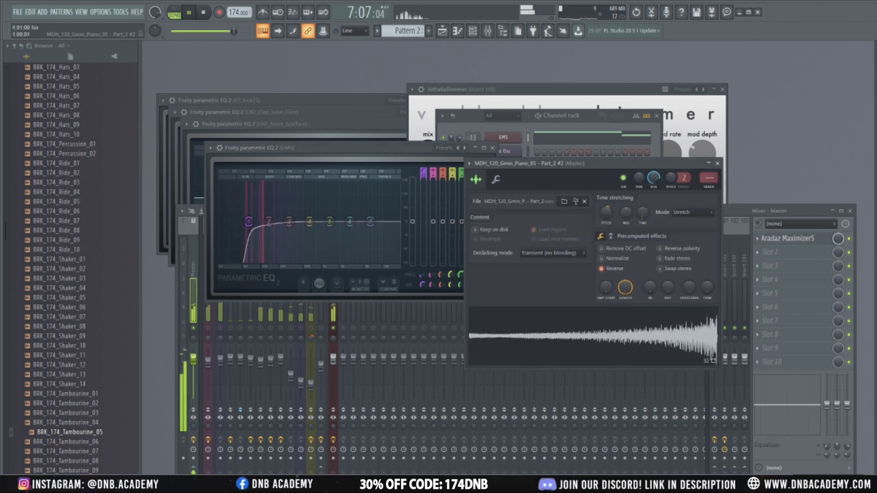
click(259, 221)
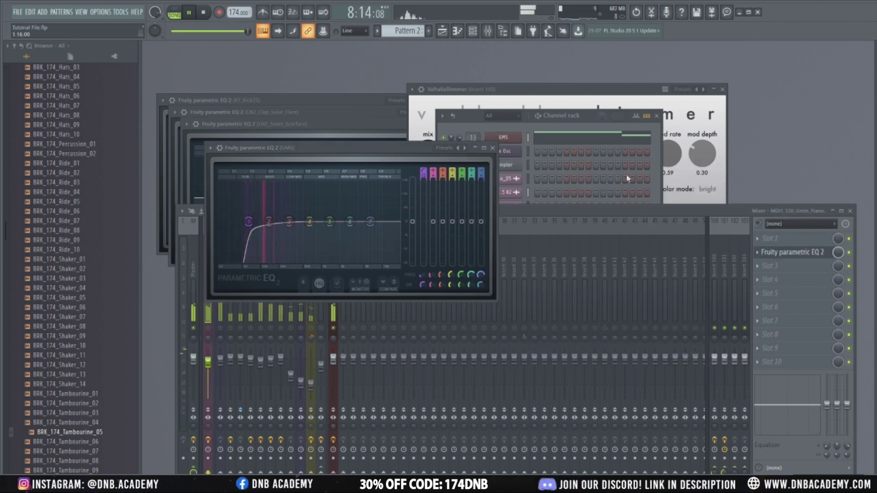
mouse_move(259, 221)
mouse_down()
mouse_move(238, 224)
mouse_move(256, 222)
mouse_move(256, 207)
mouse_up()
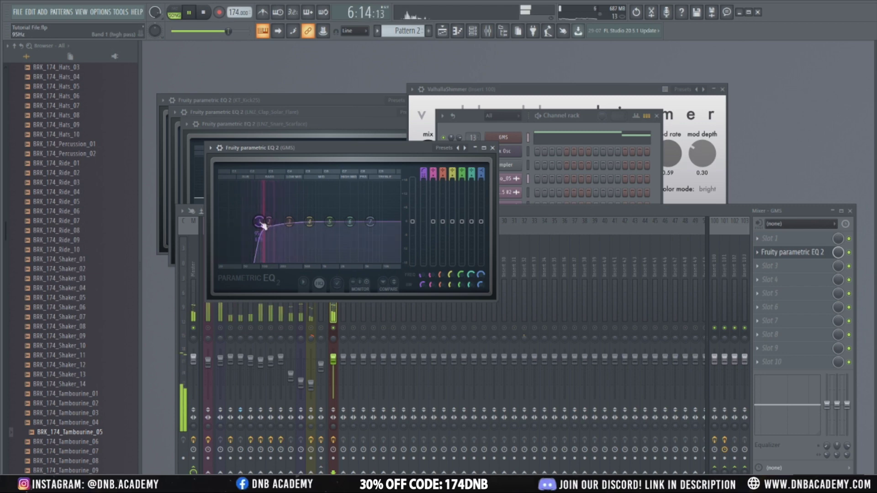
Copy all the GMS bass notes and paste them into the 3x Osc channel's piano roll at bar 1.
key(F7)
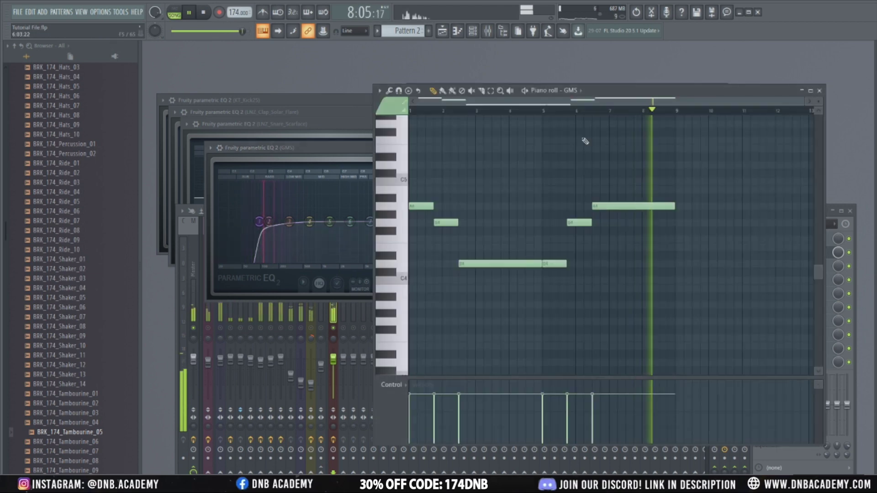
key(F6)
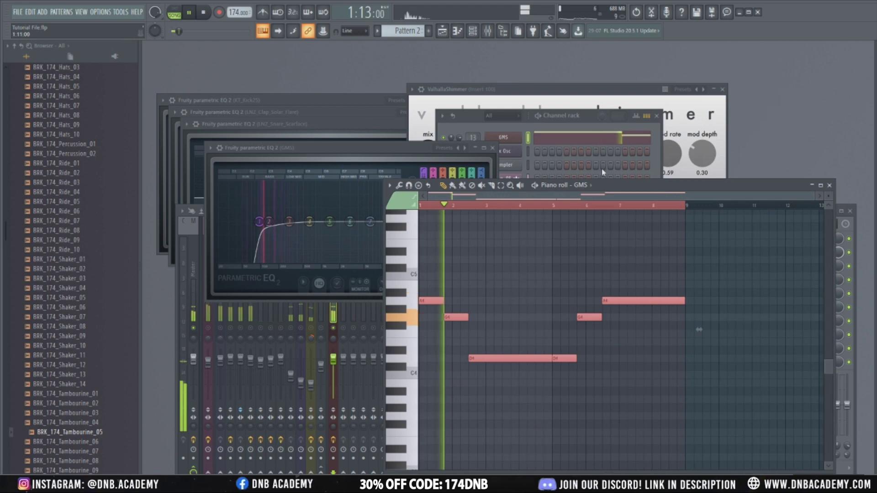
right_click(521, 149)
click(545, 154)
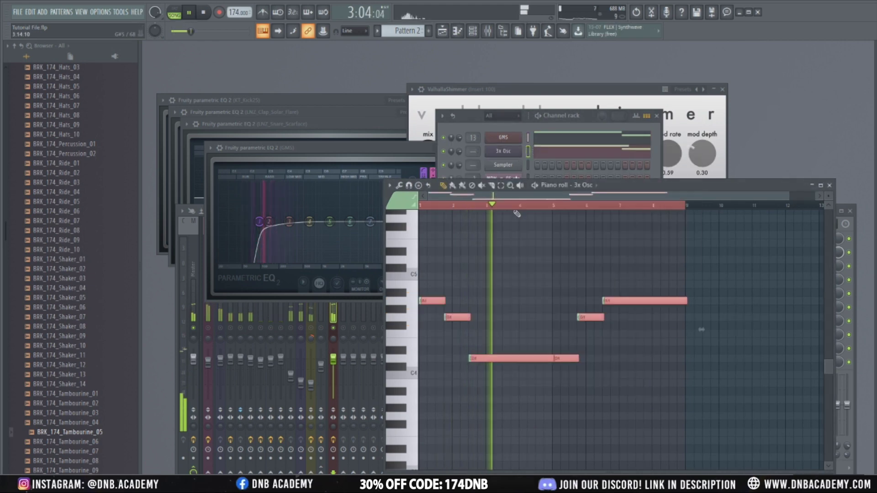
key(space)
key(ctrl+z)
key(space)
key(space)
Transpose all the 3x Osc notes down one octave and play the pattern.
key(ctrl+a)
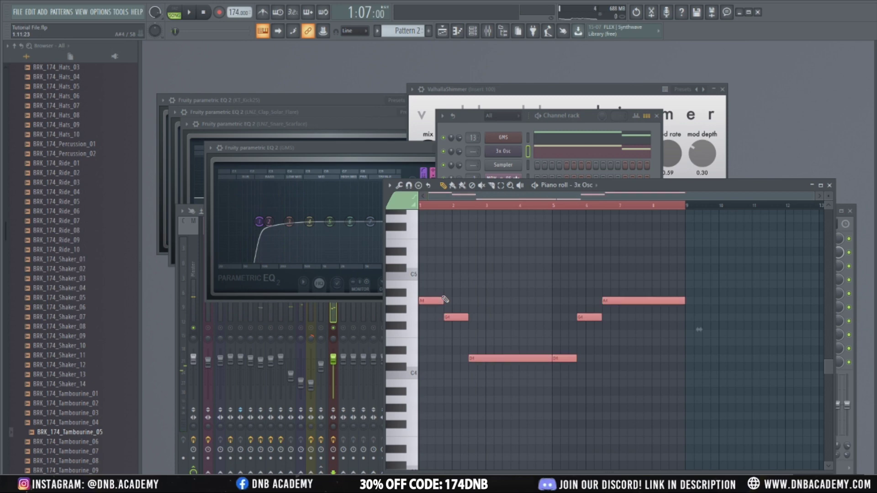
key(ctrl+Down)
key(space)
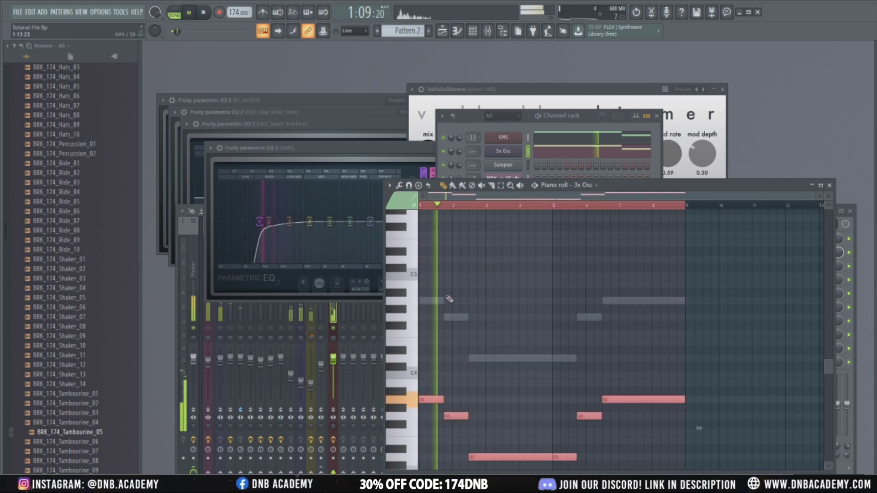
scroll(446, 297, down, 2)
Route the 3x Osc channel to mixer track 14.
click(510, 151)
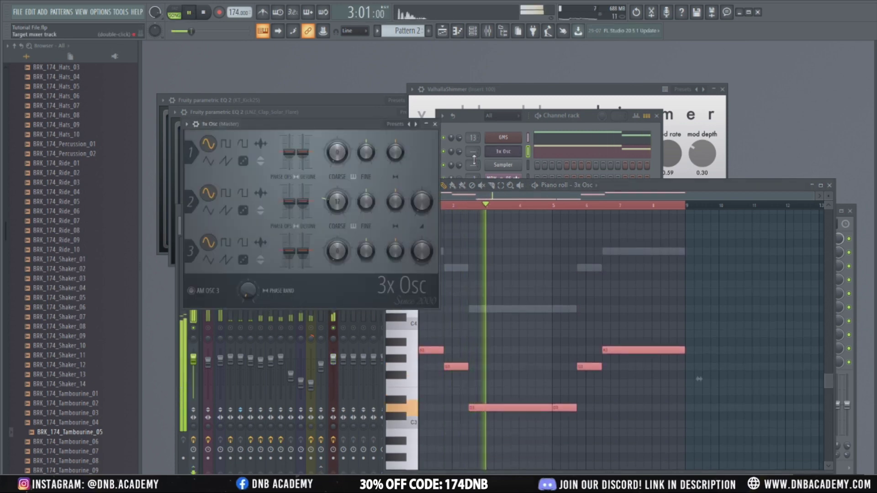
click(196, 124)
key(ctrl+l)
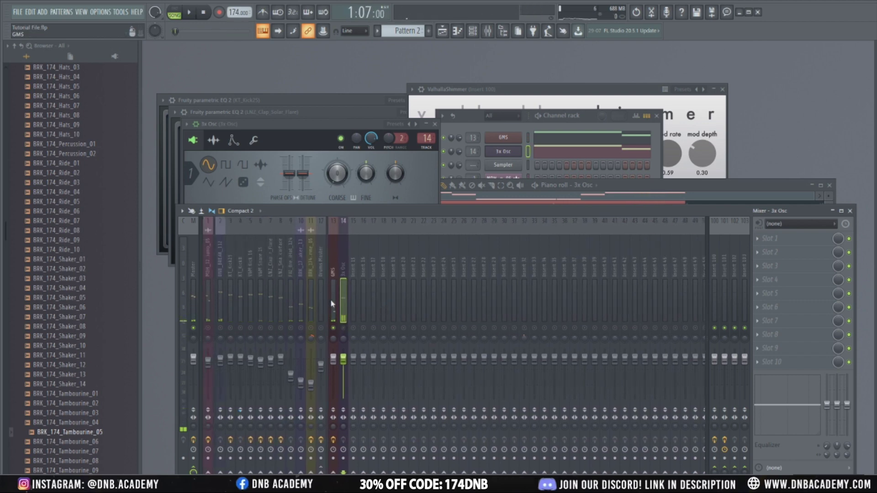
Load FabFilter Pro-C into effect slot 4 of the GMS mixer track.
click(333, 297)
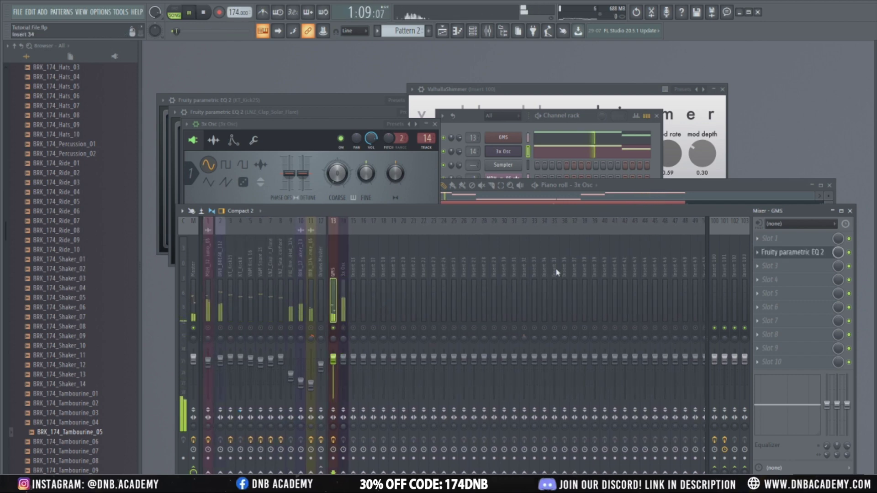
click(777, 279)
mouse_move(736, 306)
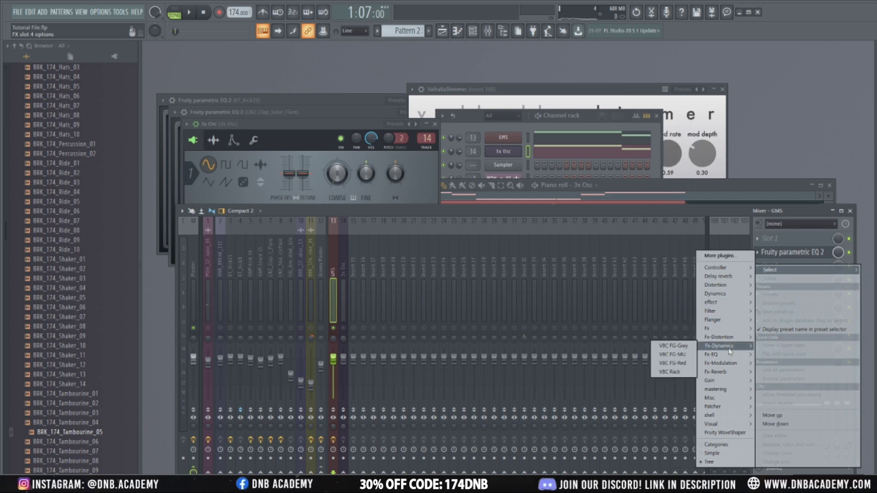
mouse_move(732, 365)
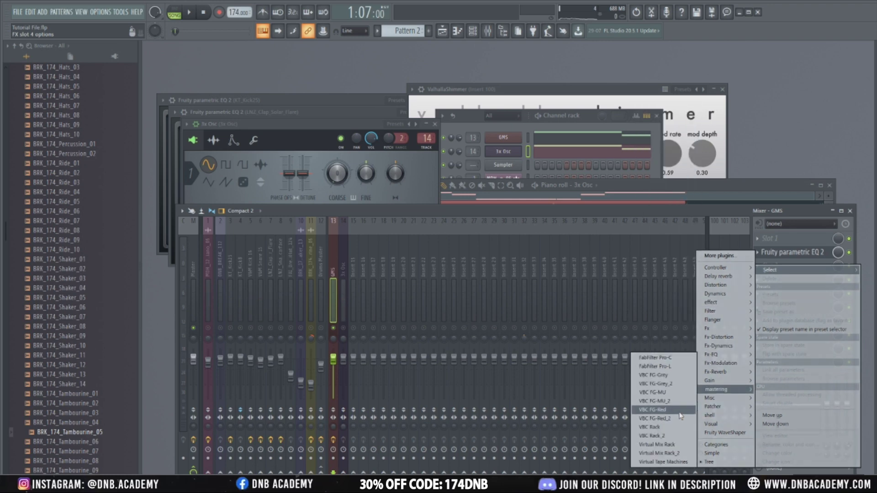
click(672, 357)
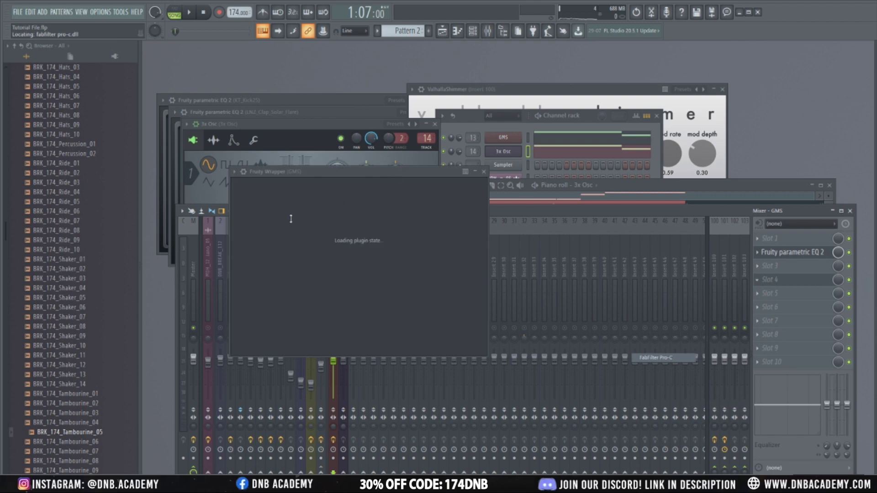
Compress the GMS bass during playback by lowering the threshold, with the ratio at about 3.65:1 and the input level at about +3.8 dB.
drag(292, 238, 293, 262)
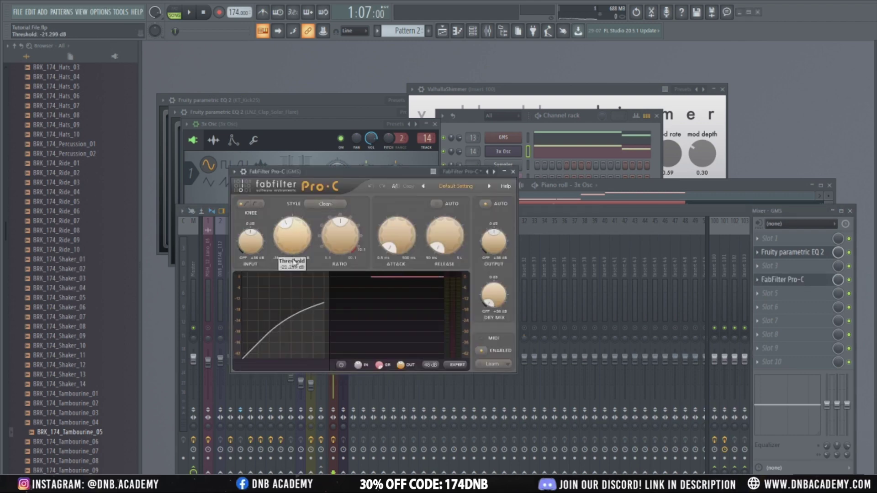
key(space)
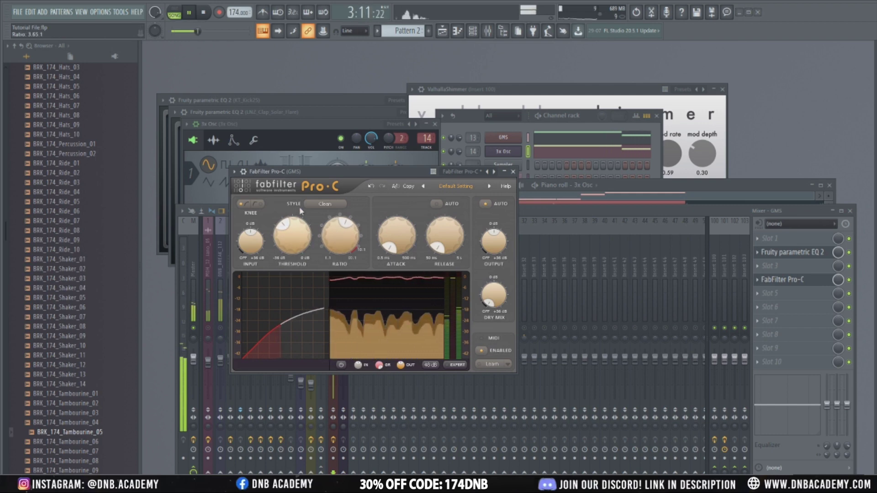
drag(323, 173, 509, 168)
drag(438, 245, 439, 242)
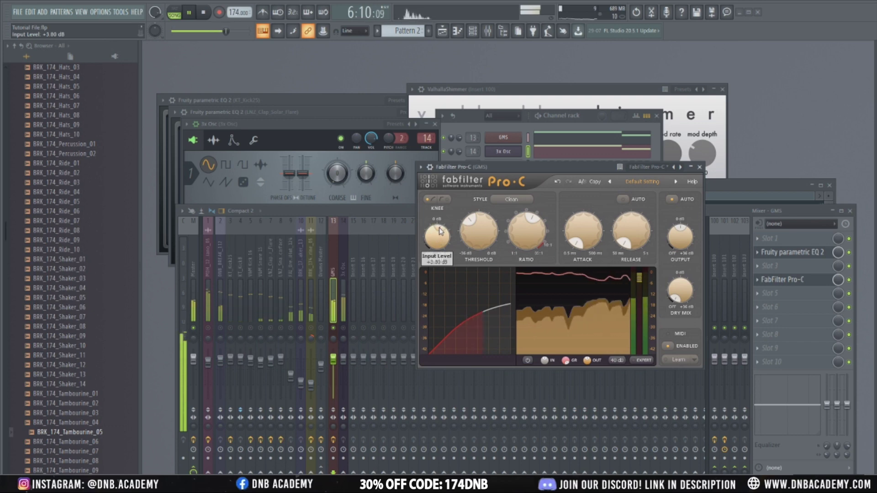
drag(478, 237, 477, 240)
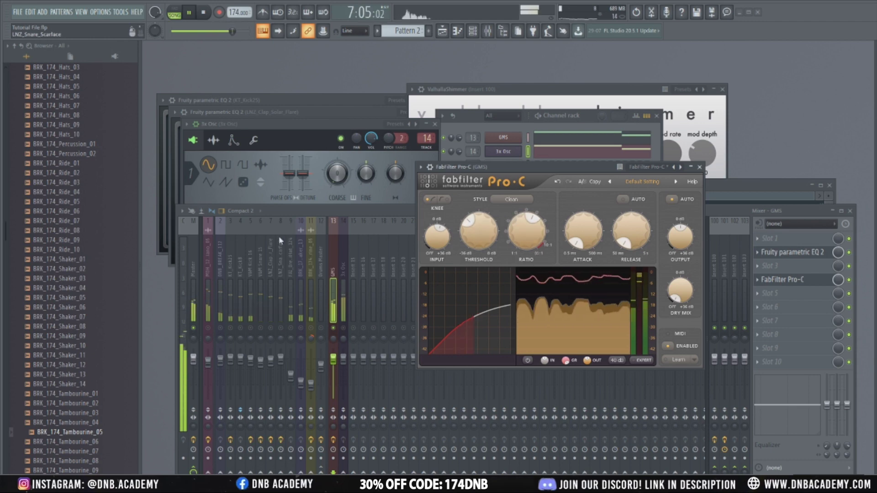
mouse_move(481, 235)
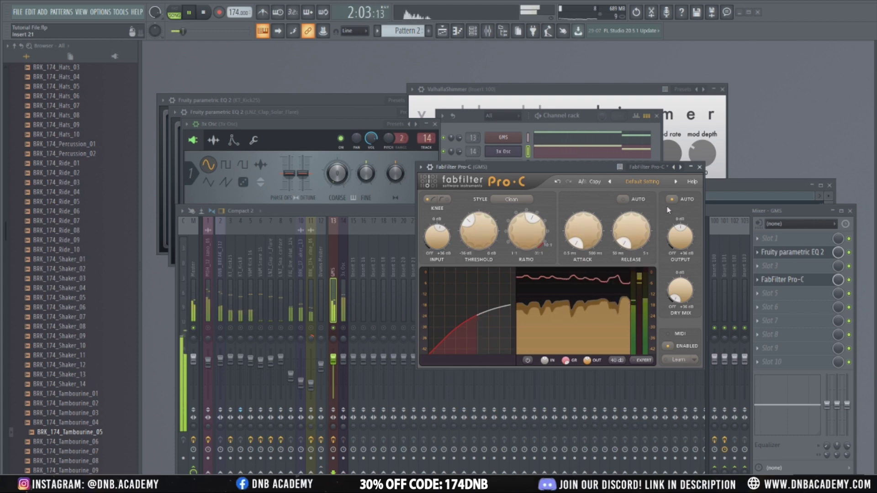
click(700, 168)
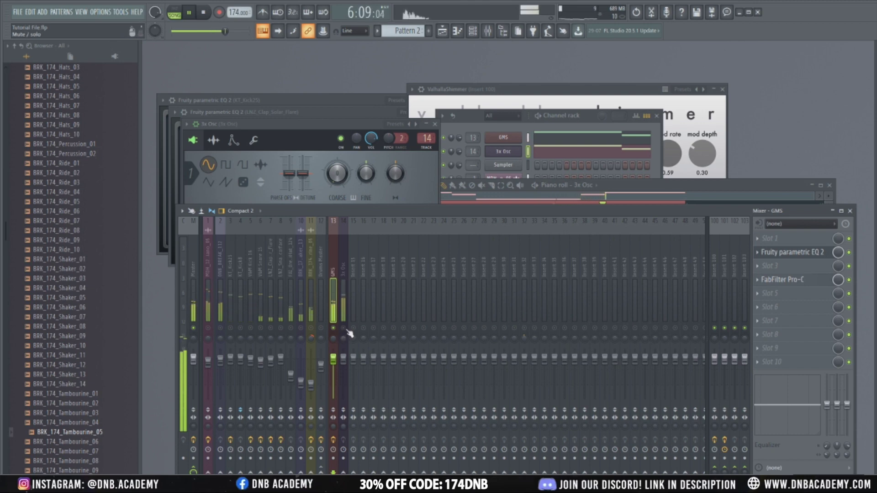
click(786, 281)
click(785, 281)
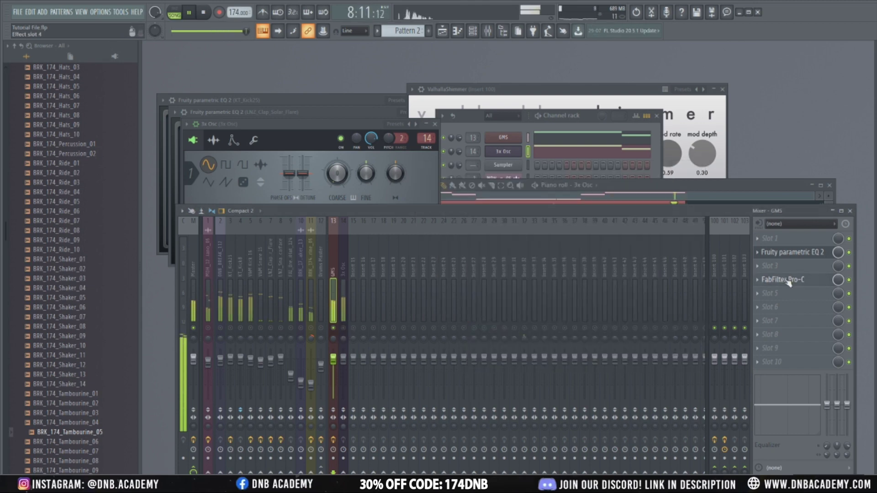
Unsolo the mixer so every track plays, and trim the GMS track's level to about -0.5 dB against the 3x Osc.
right_click(344, 328)
key(space)
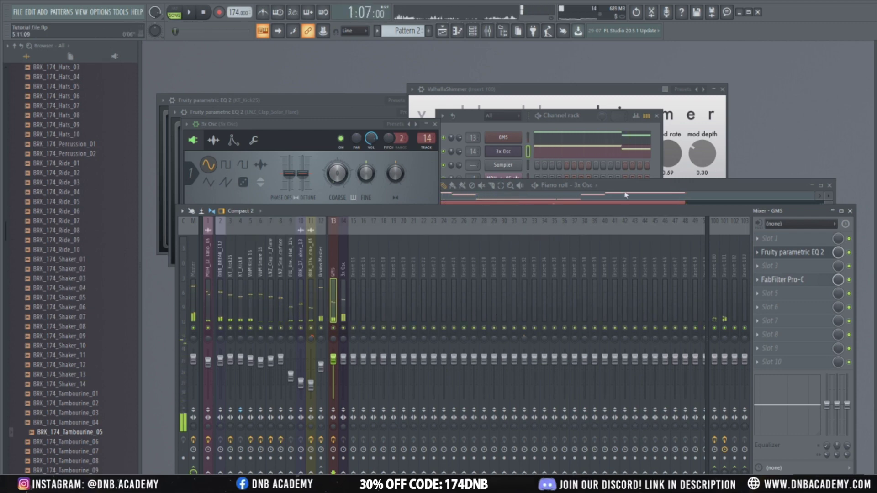
key(space)
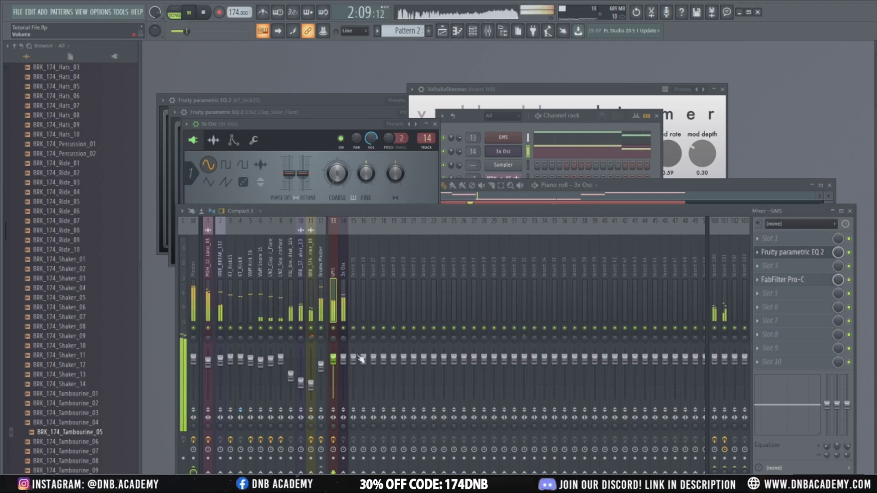
click(344, 360)
click(333, 360)
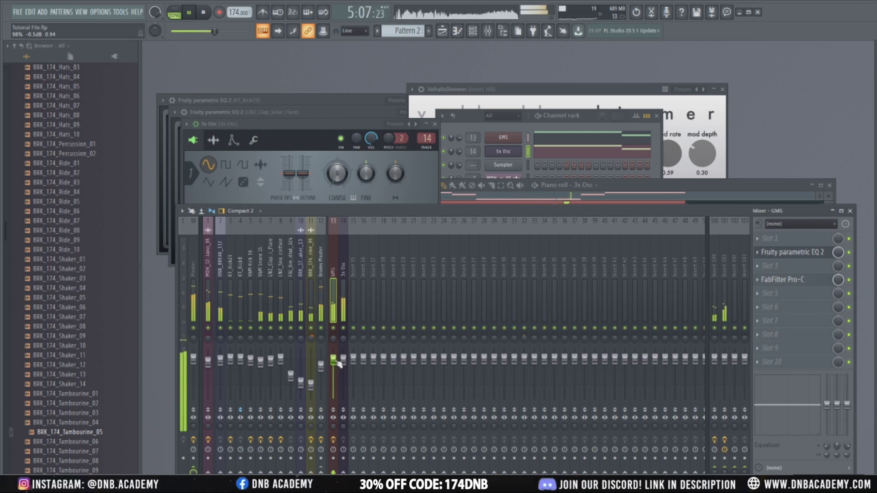
Solo the Gmin piano track and listen to it together with the Repeater send on Insert 101.
right_click(208, 329)
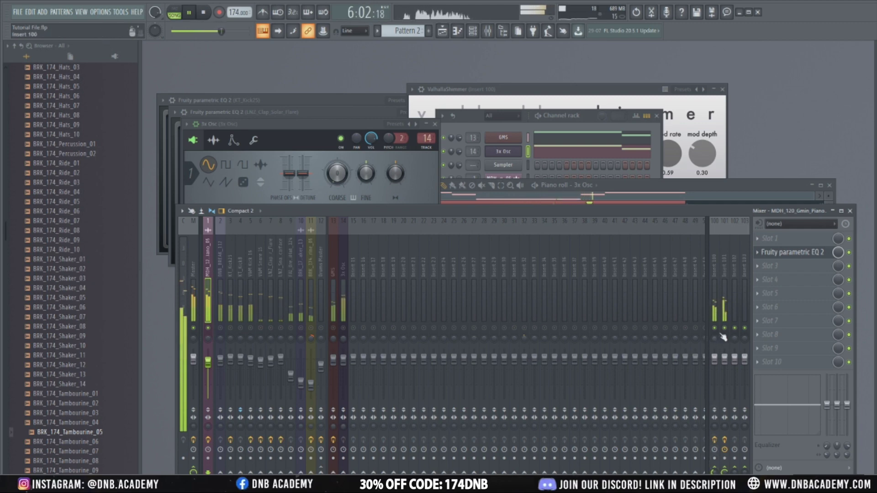
click(728, 297)
key(space)
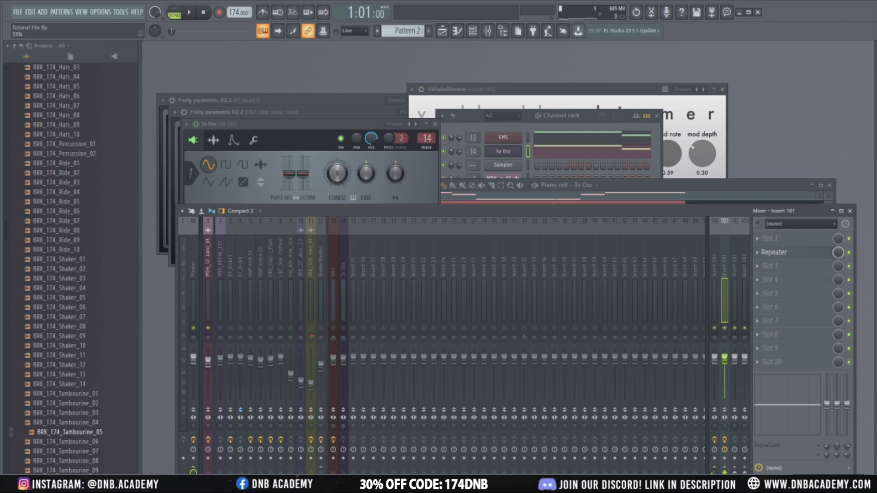
key(space)
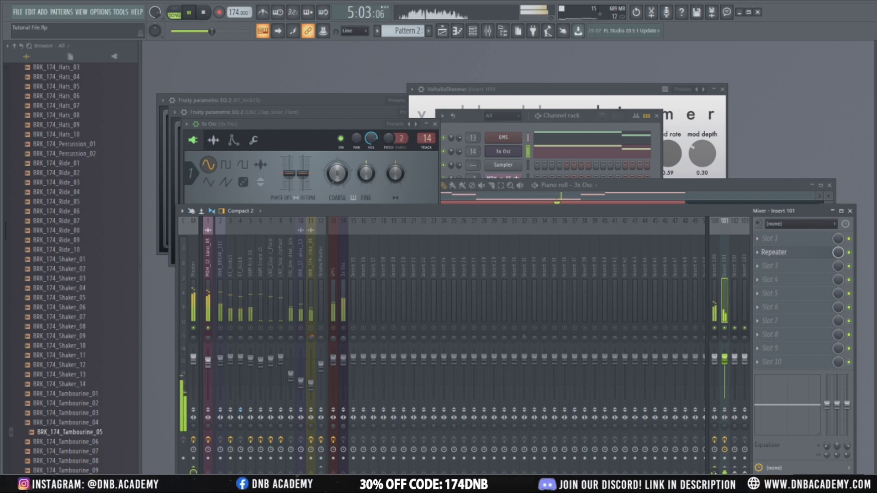
click(208, 279)
key(space)
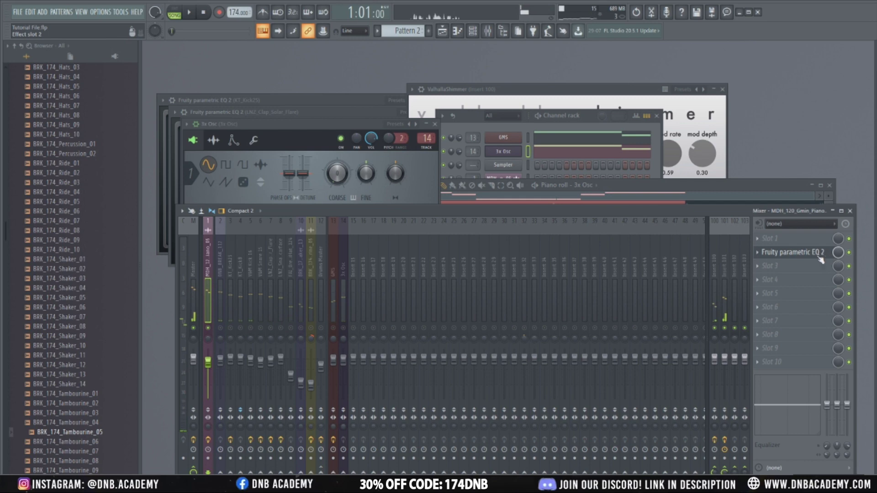
Load X-Click Stereo into slot 1 of the piano track and raise its threshold to about mid-range during playback.
click(772, 241)
mouse_move(739, 412)
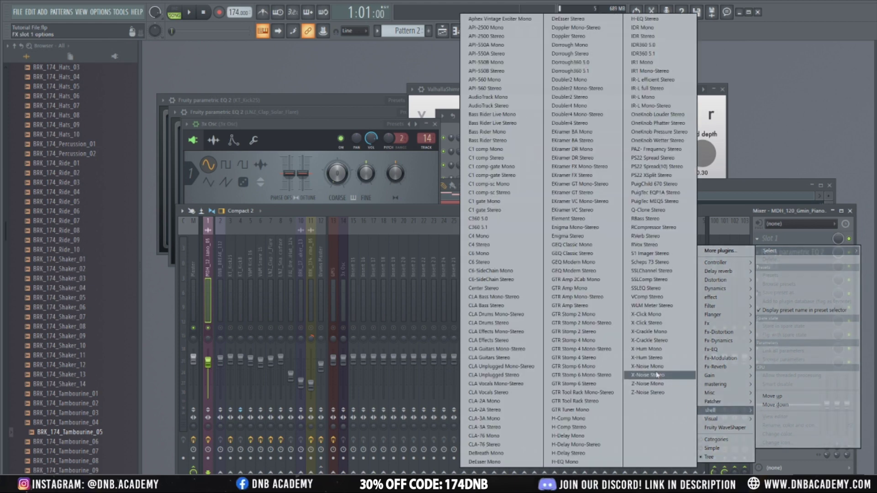
click(661, 325)
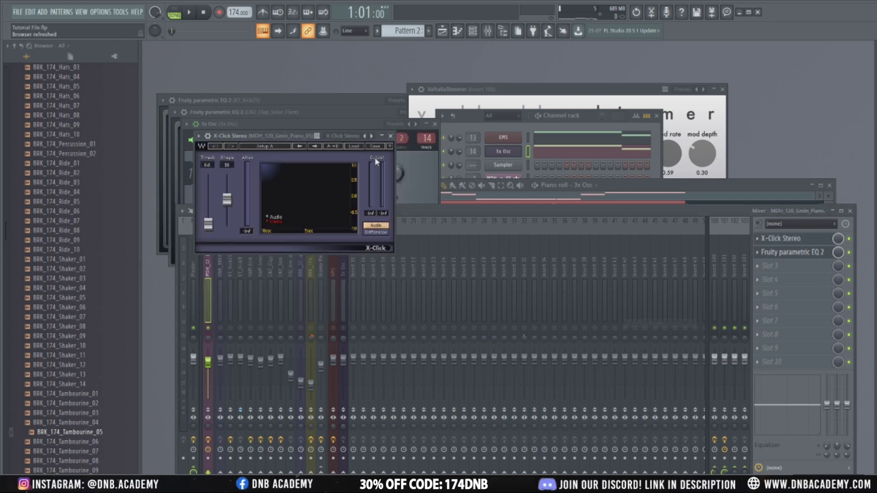
key(space)
drag(208, 224, 209, 205)
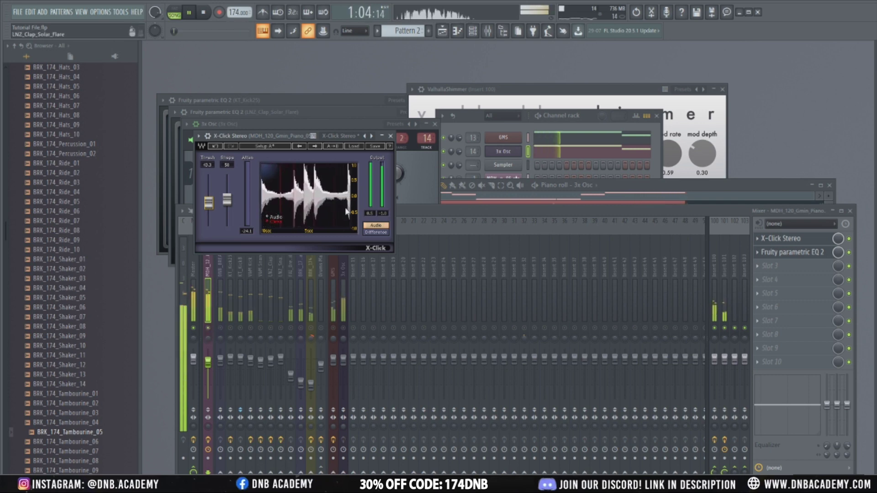
click(390, 136)
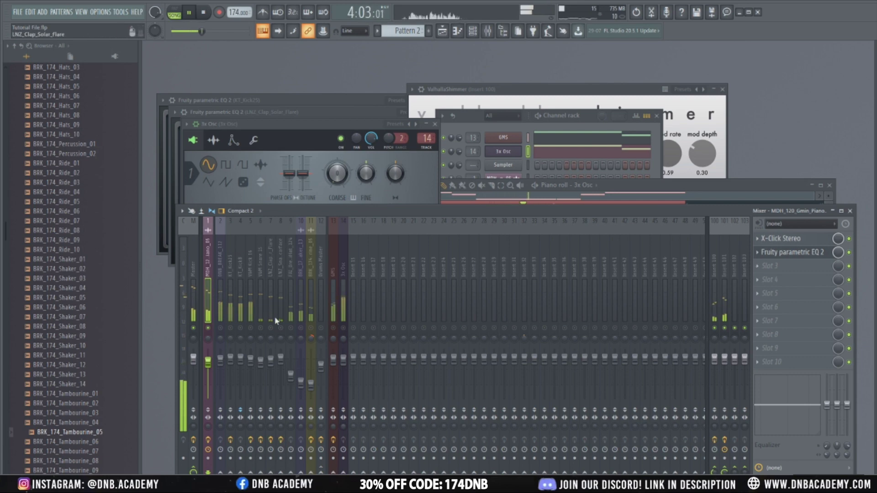
Unsolo the piano to play the full mix and lower the piano track's level to about -3.3 dB.
click(266, 329)
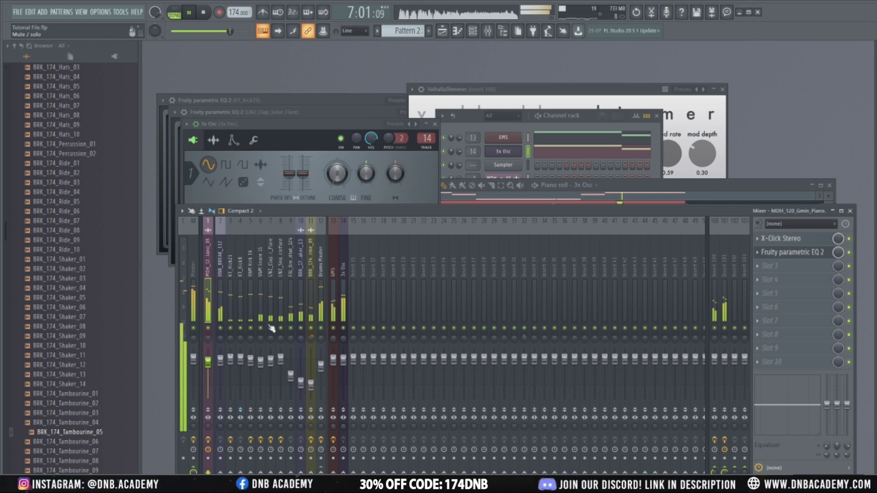
right_click(333, 327)
right_click(333, 327)
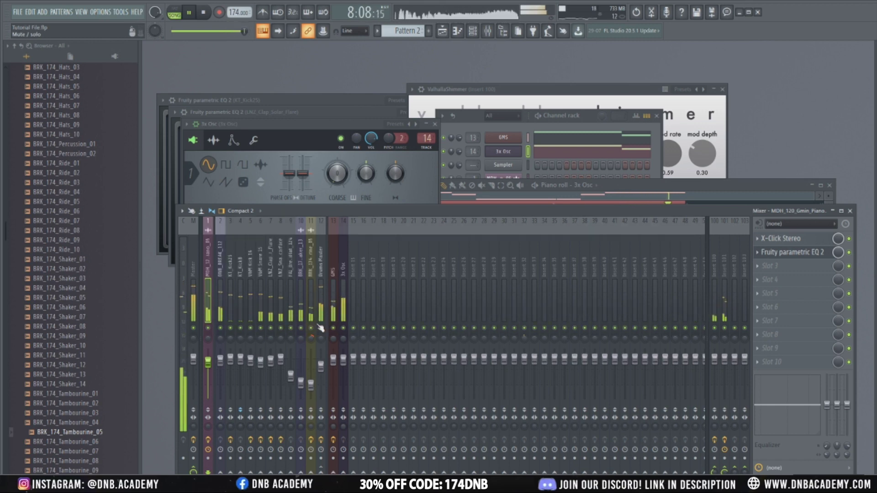
drag(209, 371, 209, 374)
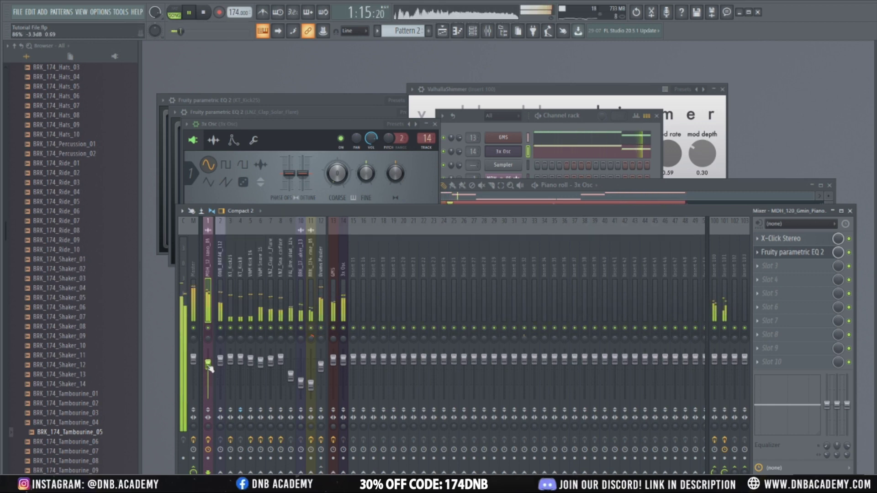
key(space)
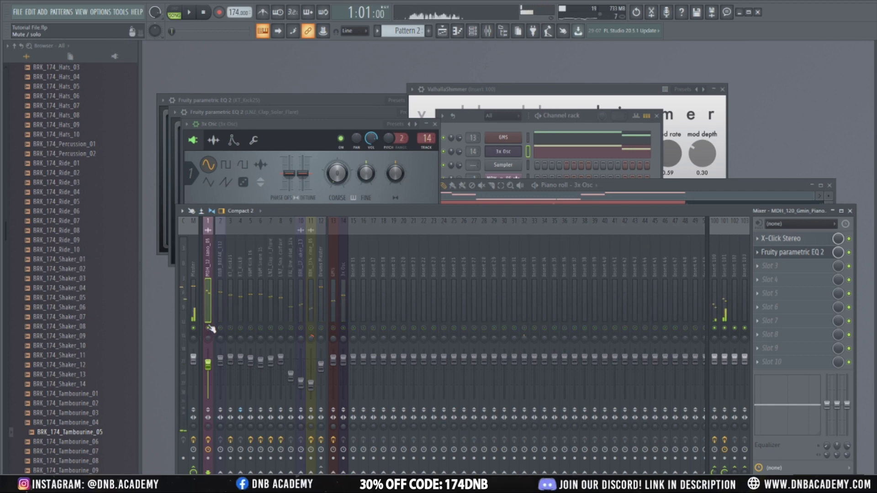
Load FabFilter Pro-C into effect slot 3 of the piano track.
click(769, 274)
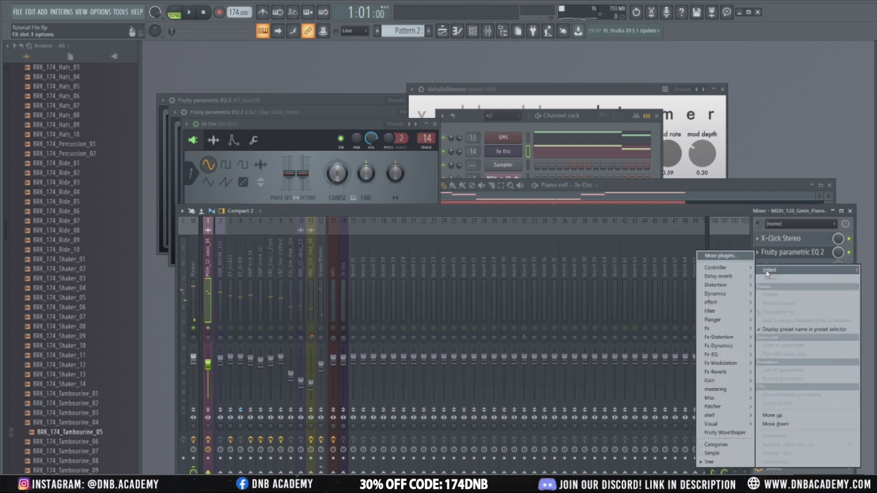
mouse_move(731, 313)
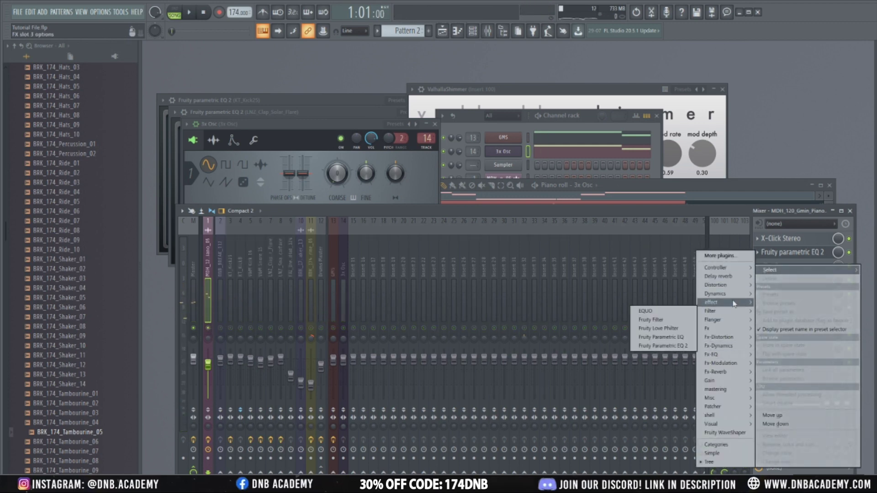
mouse_move(724, 390)
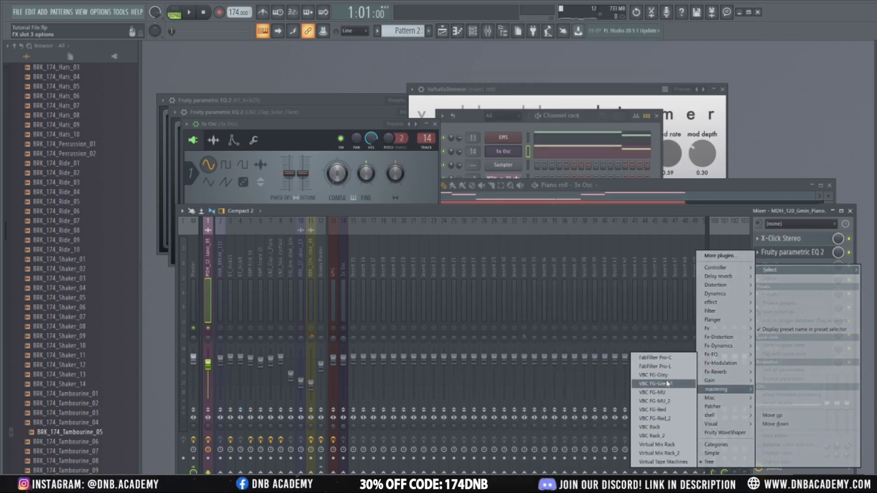
click(656, 358)
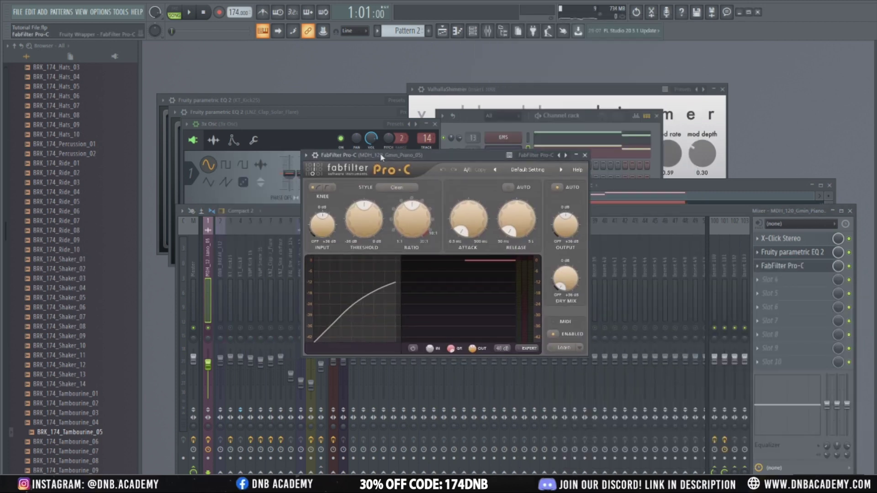
Set the piano's Pro-C ratio to about 3:1 and its threshold to about -16.6 dB during playback.
key(space)
drag(348, 230, 375, 205)
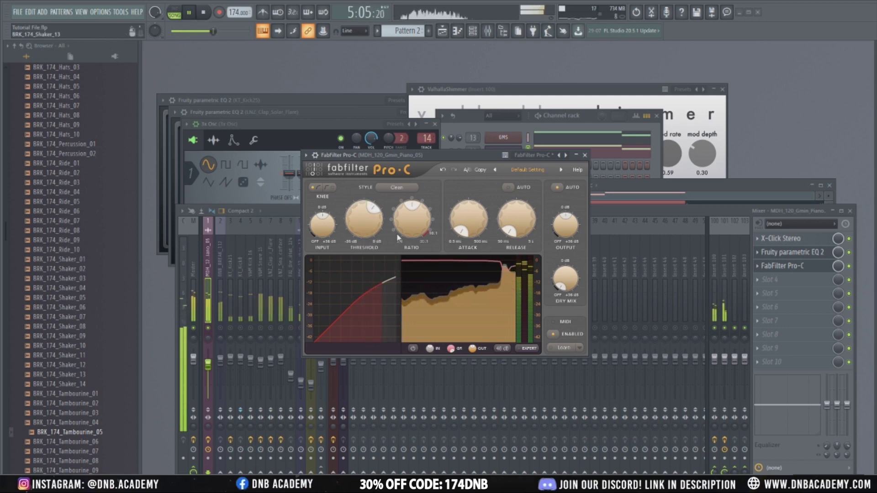
mouse_move(401, 229)
drag(401, 229, 399, 227)
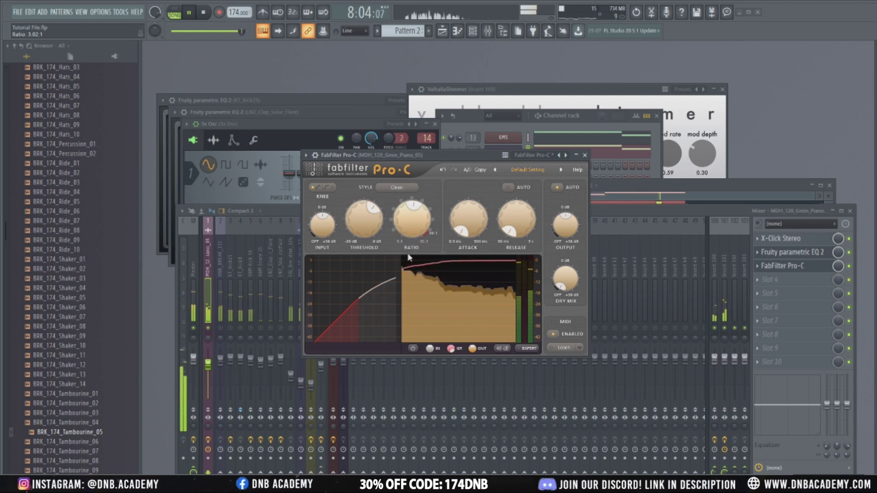
drag(364, 220, 379, 238)
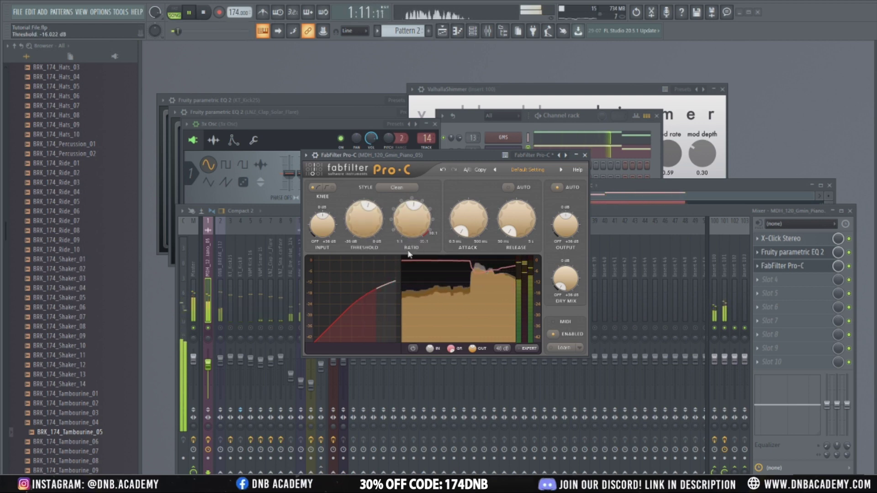
Audition the DNB_BREAK_112 track soloed against the full mix and trim its level to about -0.5 dB.
click(211, 333)
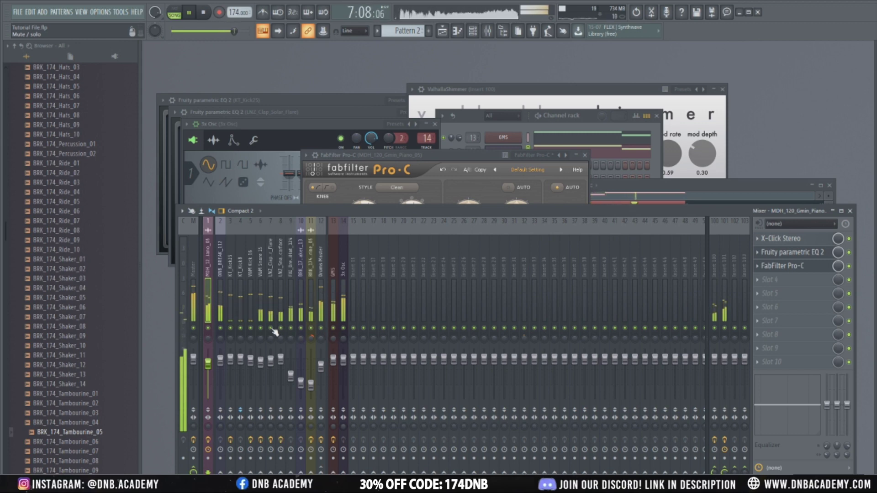
right_click(221, 329)
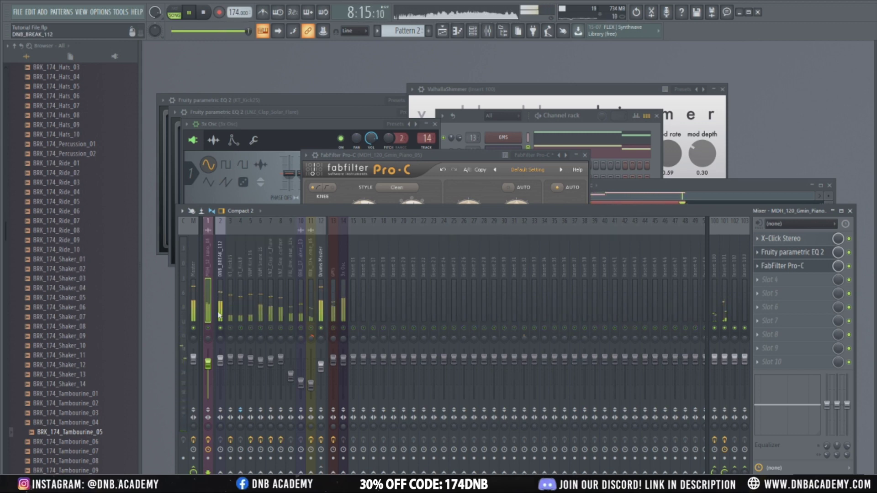
click(220, 322)
right_click(222, 330)
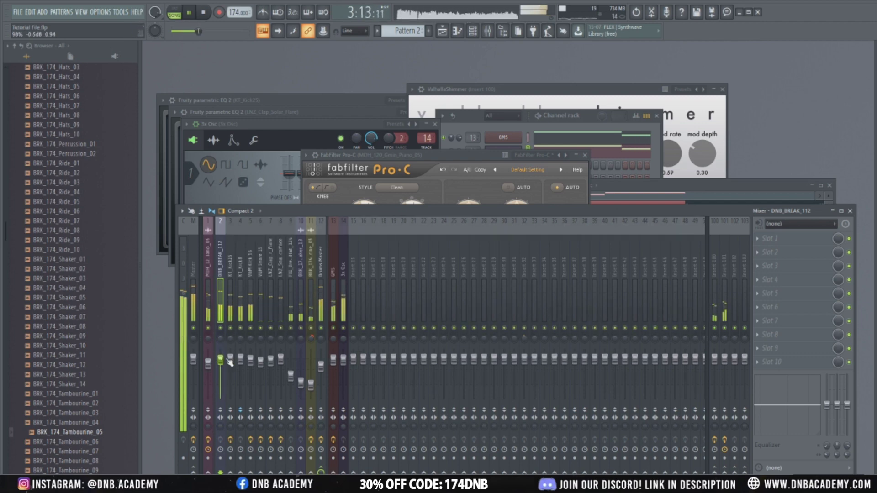
Audition the shaker and tambourine tracks soloed and set the BRK_174_Shaker_13 level to about -15.5 dB during playback.
right_click(300, 328)
right_click(311, 328)
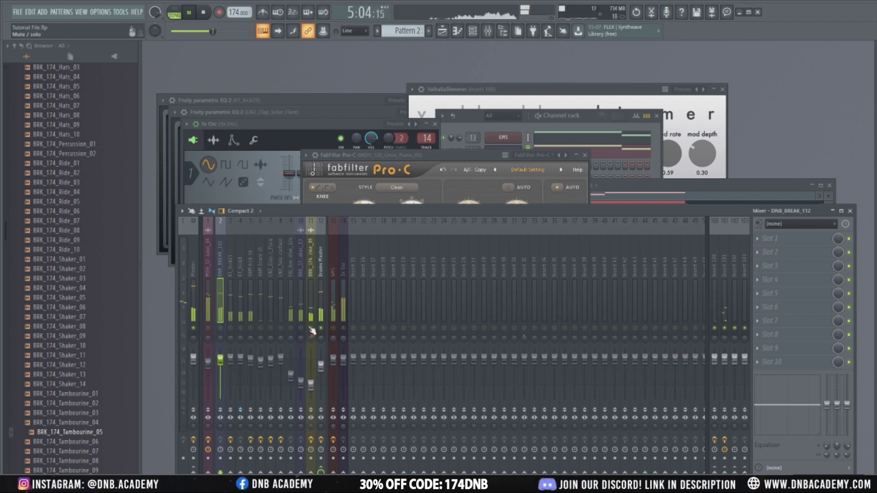
right_click(313, 326)
right_click(308, 329)
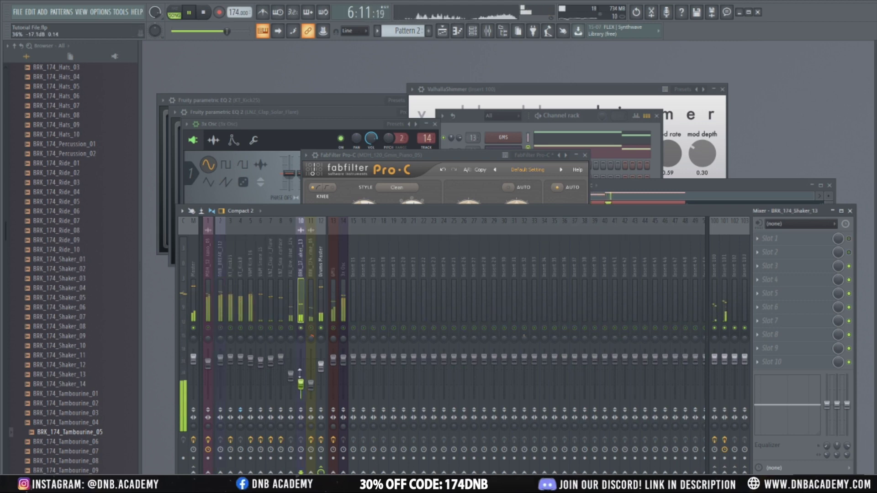
right_click(300, 328)
click(300, 382)
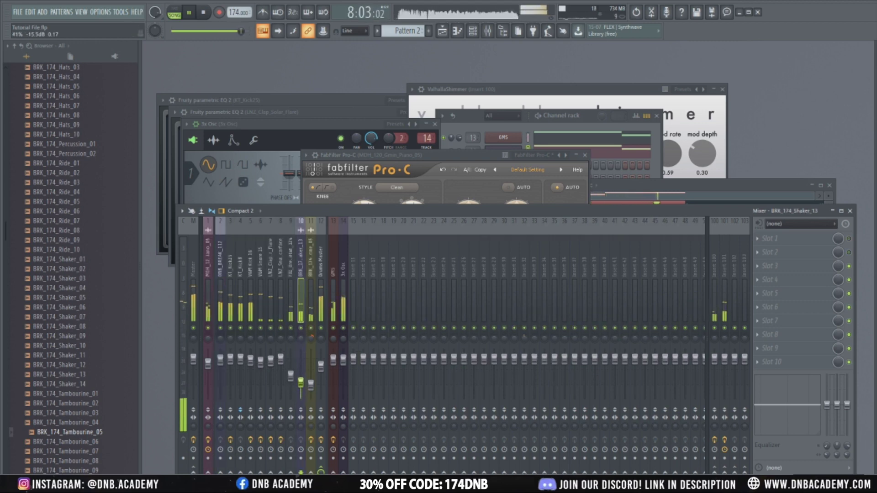
Solo the drum break, switch to pattern playback and open the DNB_BREAK_112 notes of Pattern 1 in the piano roll.
right_click(221, 329)
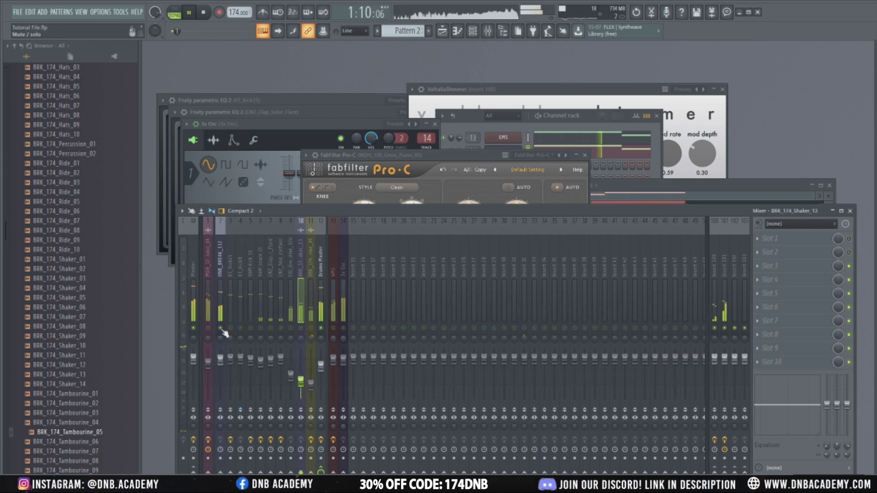
right_click(222, 329)
right_click(221, 329)
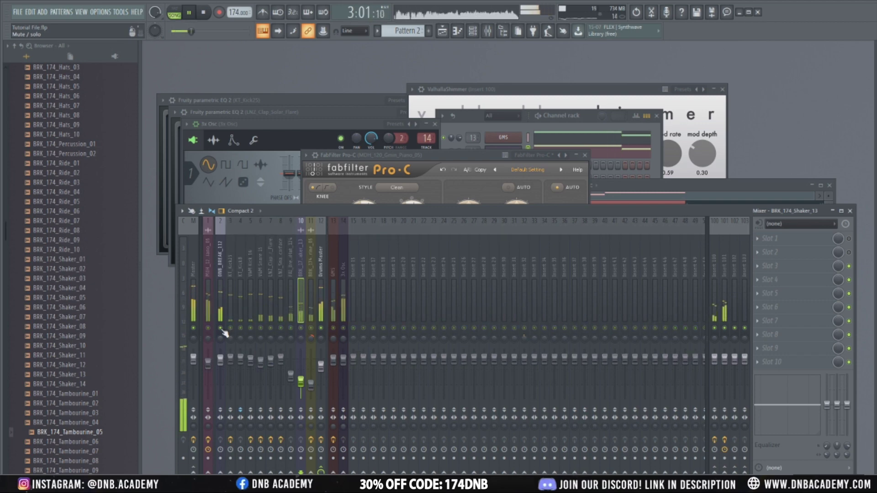
click(173, 14)
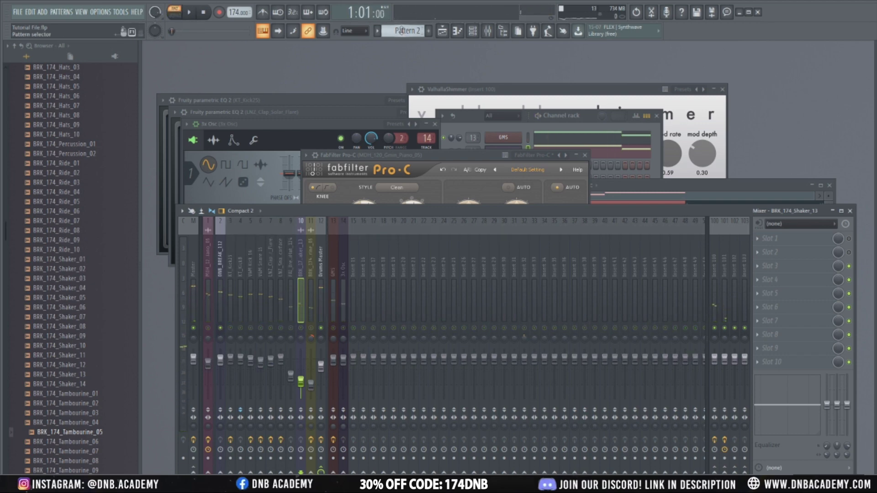
scroll(401, 30, up, 1)
click(593, 124)
click(596, 253)
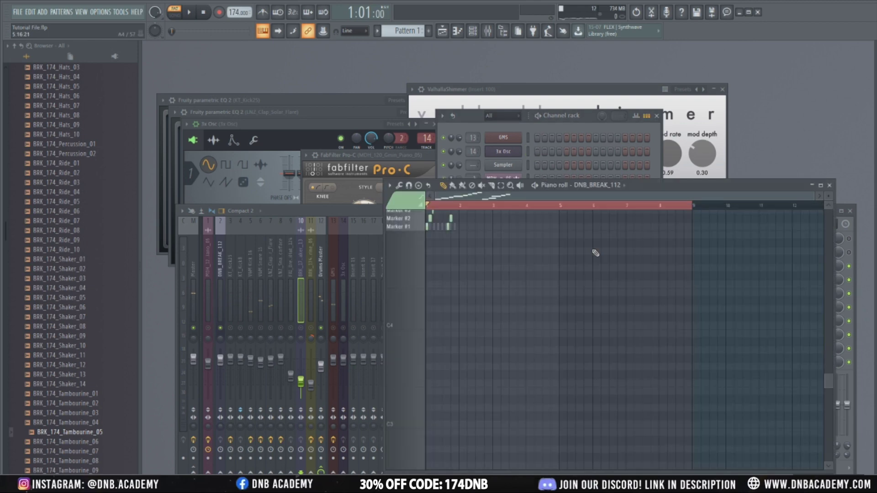
scroll(526, 277, up, 5)
click(399, 185)
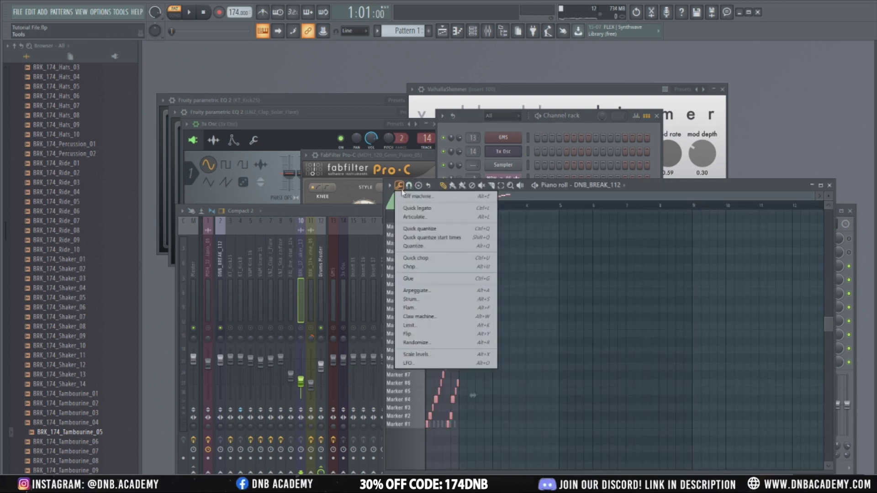
click(415, 246)
key(space)
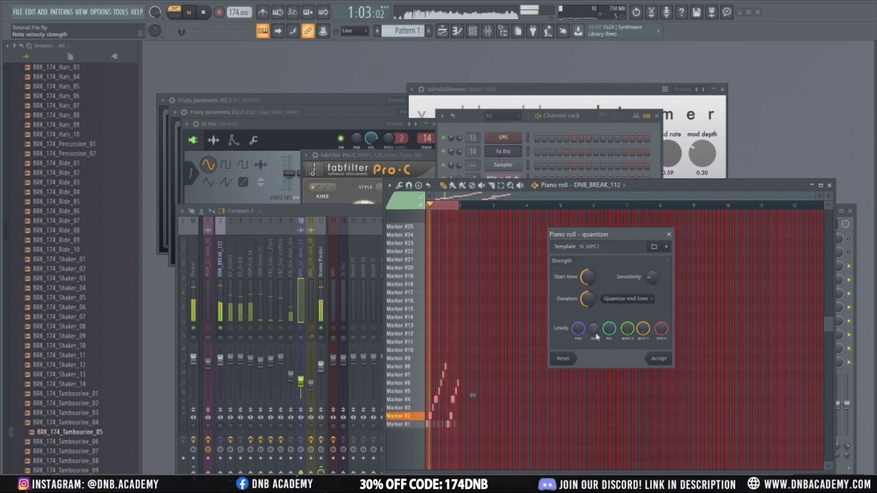
click(654, 247)
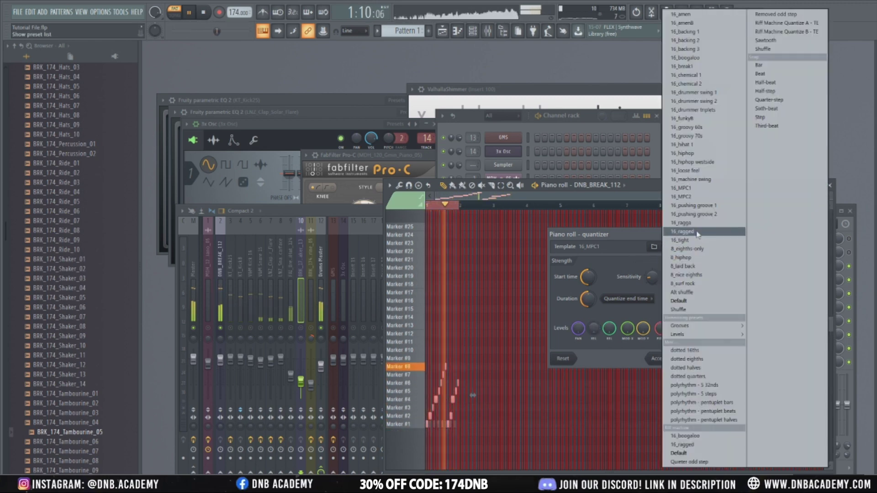
click(763, 49)
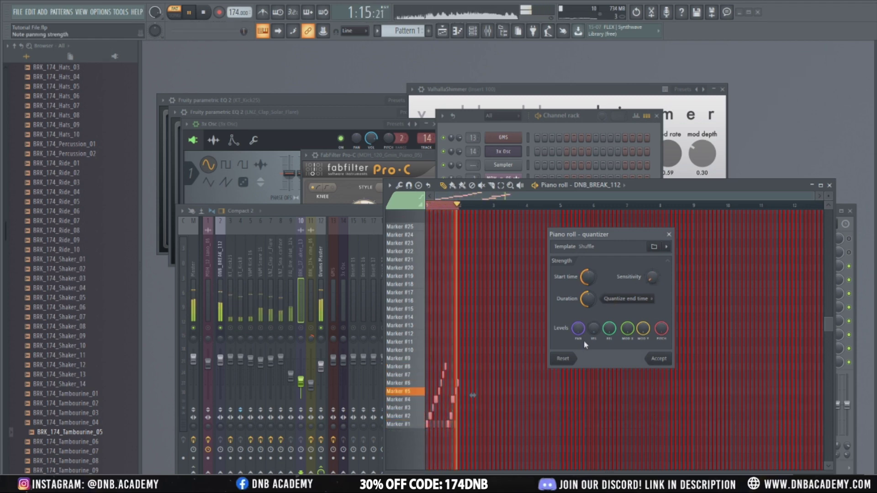
click(669, 234)
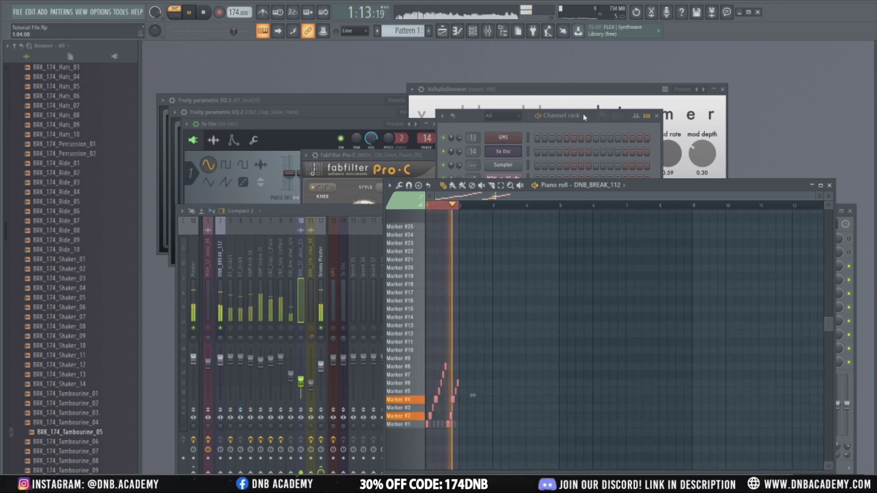
Set the channel rack's main swing to about 13% and check the groove in song playback with the tambourine soloed.
click(600, 118)
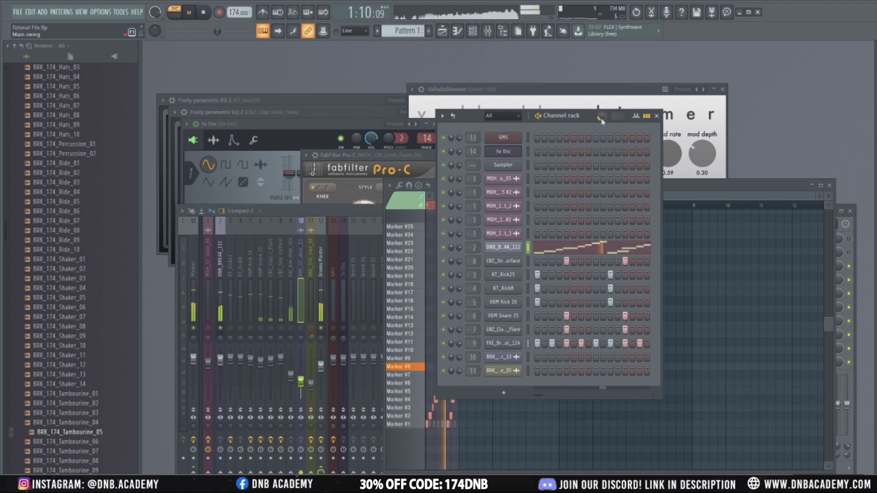
click(341, 315)
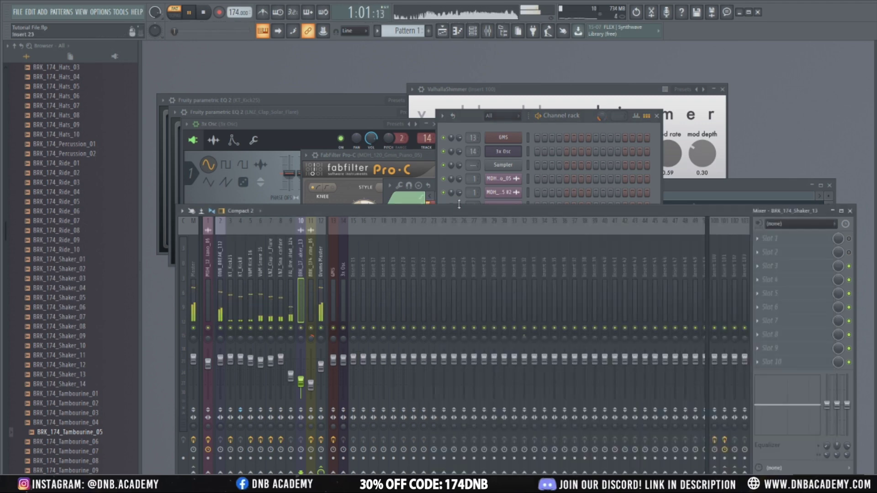
click(599, 118)
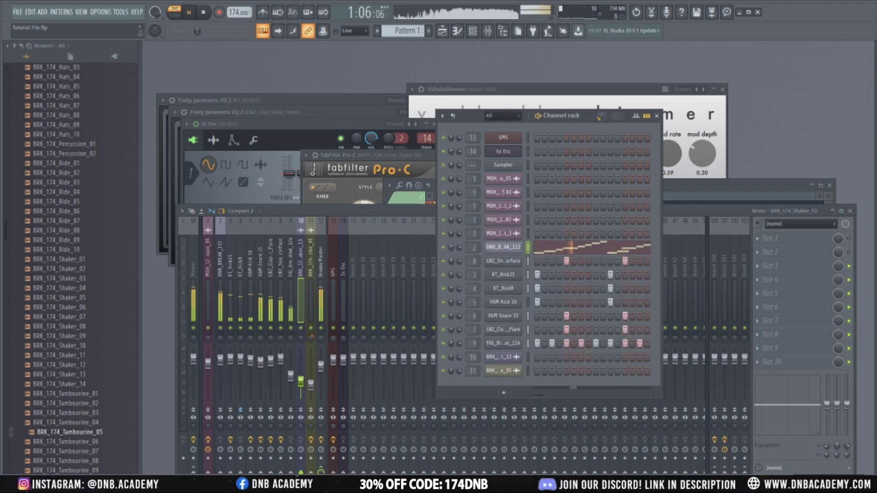
key(space)
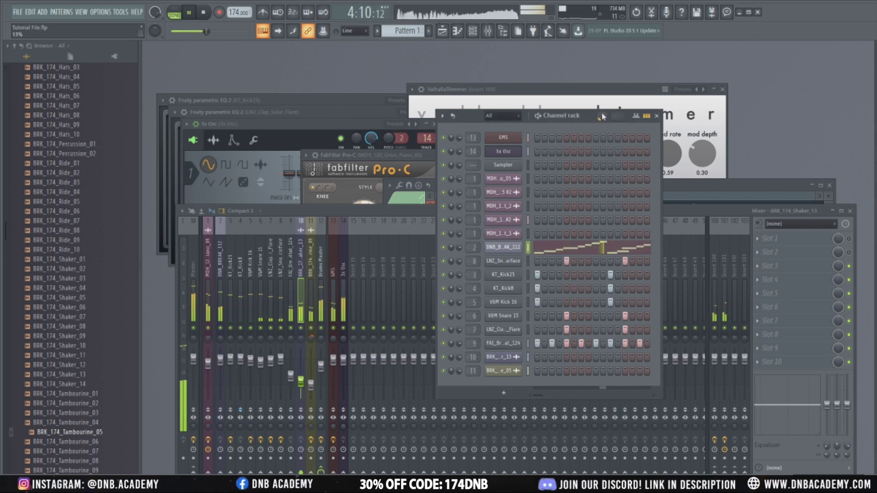
click(318, 328)
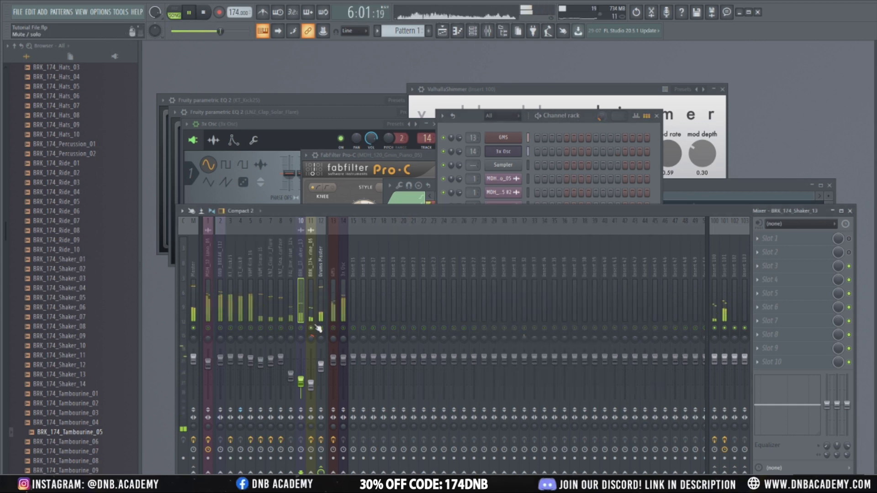
Preview the BRK_174 hat samples in the browser and audition BRK_174_Hats_10 against the song.
key(space)
click(82, 107)
key(Up)
key(Up)
key(Up)
key(Up)
key(Up)
key(Up)
key(Up)
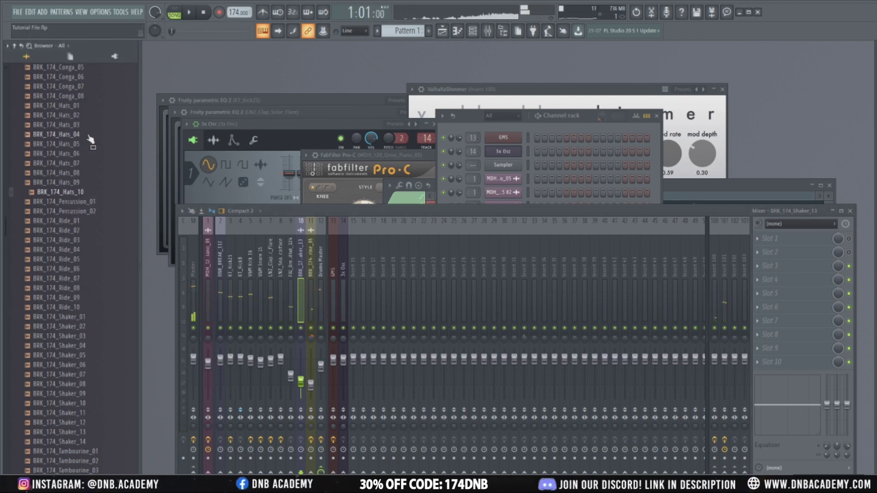
key(Down)
key(Down)
click(89, 144)
click(92, 182)
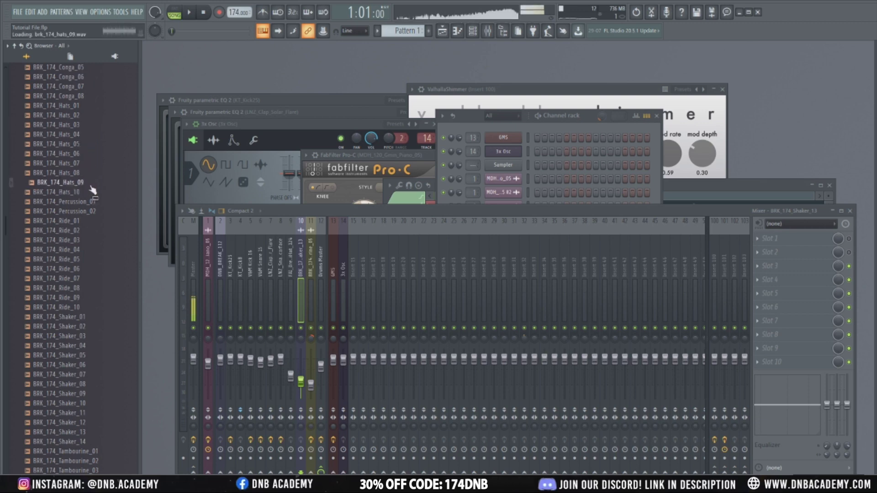
click(89, 193)
key(space)
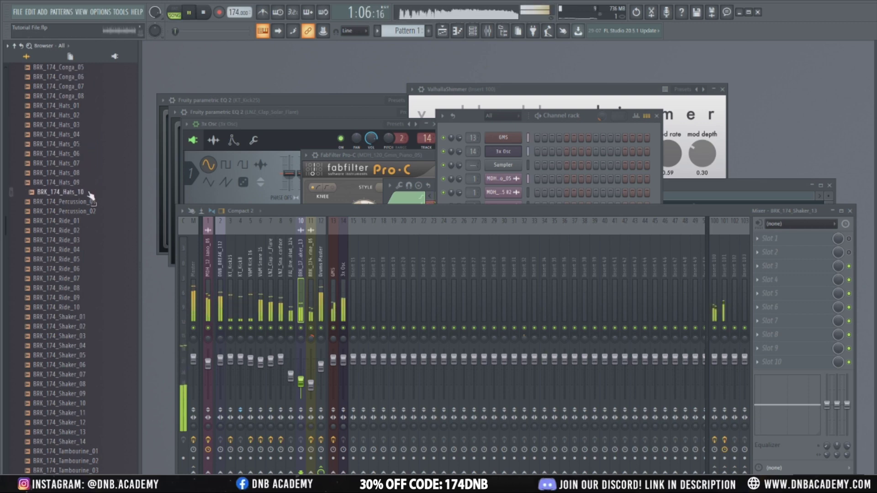
Place BRK_174_Hats_10 on playlist Track 6 and repeat the clip across bars 1 to 8.
key(space)
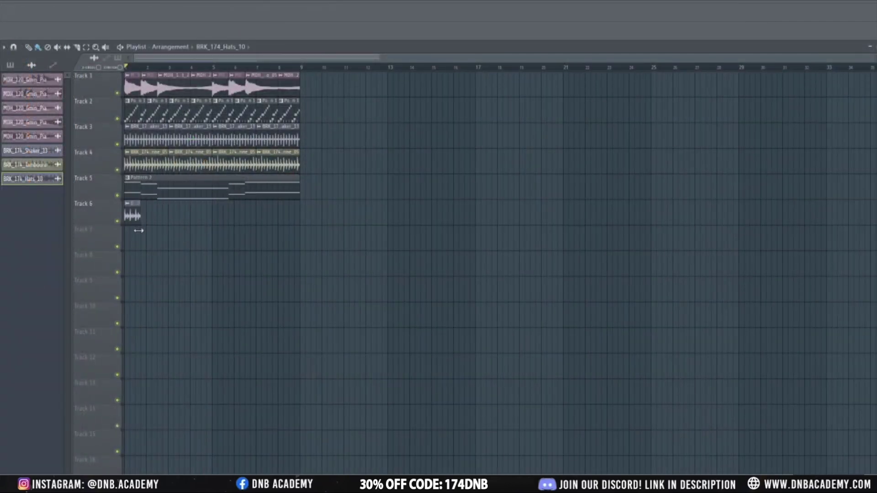
key(space)
drag(132, 218, 294, 224)
key(space)
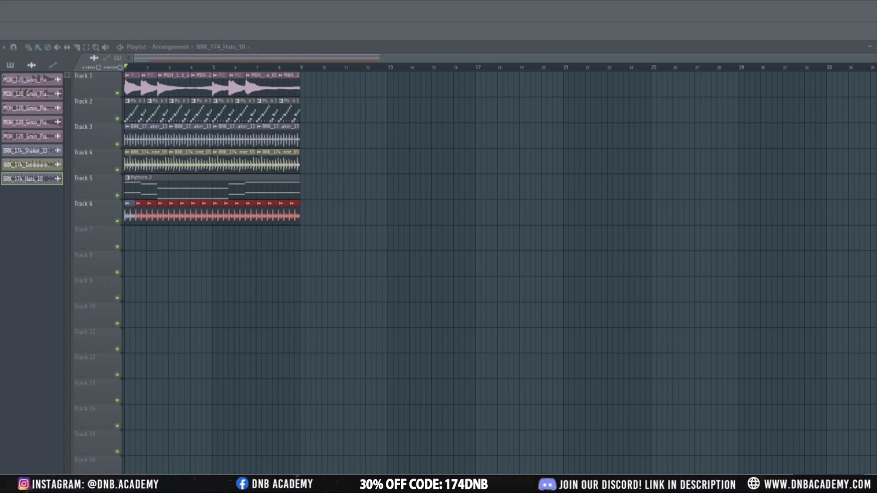
Give BRK_174_Hats_10 its own mixer track at insert 12, before Drums Master, and lower its level.
key(space)
key(space)
key(space)
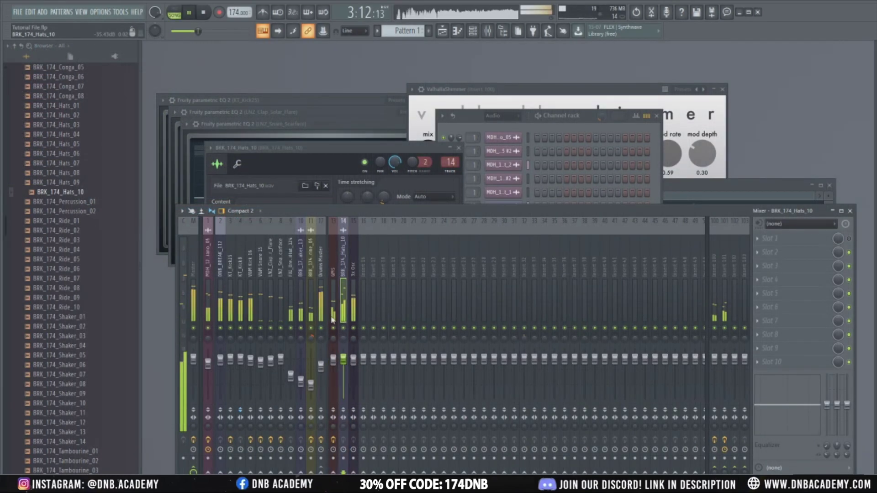
key(alt+Left)
key(alt+Left)
key(space)
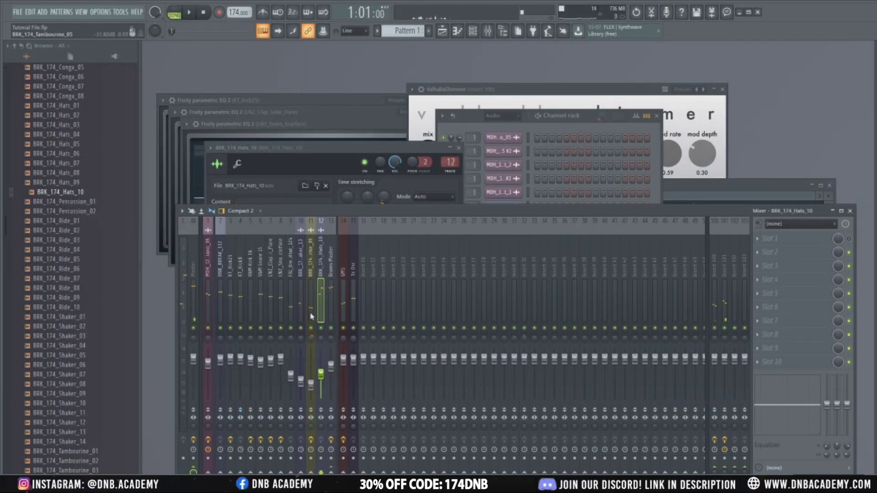
Solo the BRK_174_Hats_10 mixer track and route it only to Drums Master.
key(space)
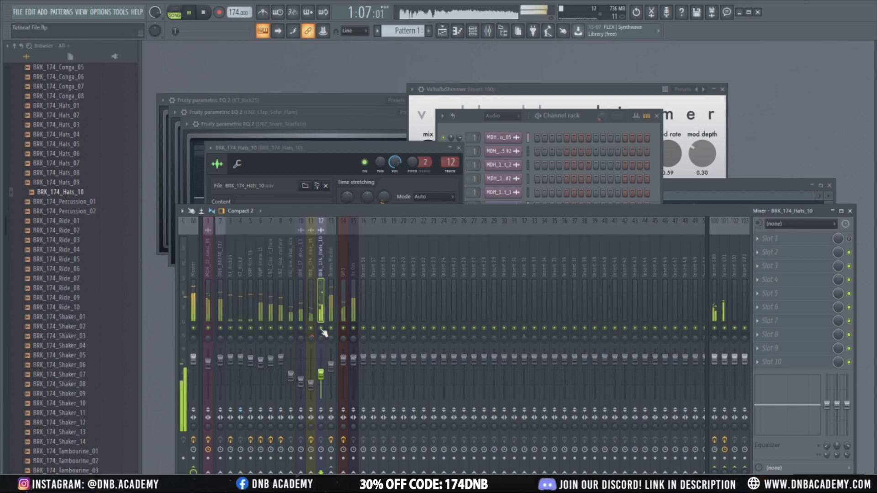
key(space)
right_click(331, 472)
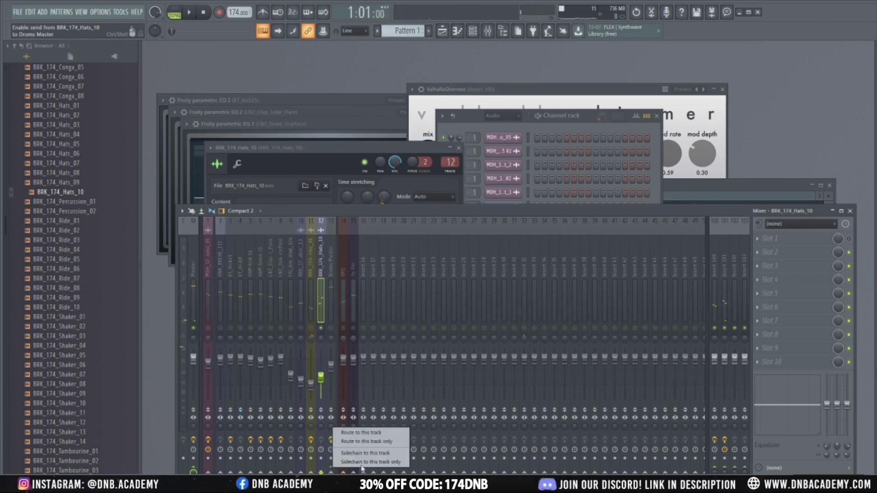
click(379, 442)
key(space)
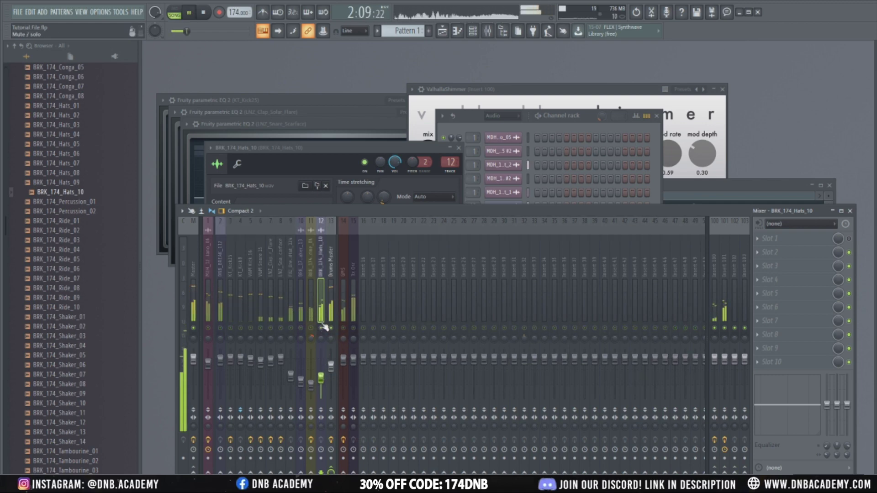
Load Fruity parametric EQ 2 into effect slot 3 of the BRK_174_Hats_10 track.
click(767, 266)
mouse_move(727, 311)
click(679, 347)
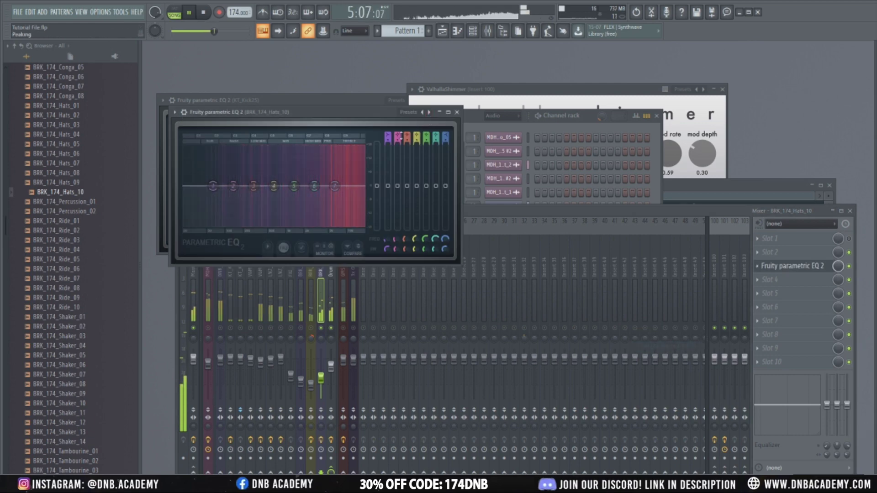
Roll off the lows of BRK_174_Hats_10 in its parametric EQ and slightly lower that track's mixer fader.
drag(212, 186, 295, 185)
click(332, 333)
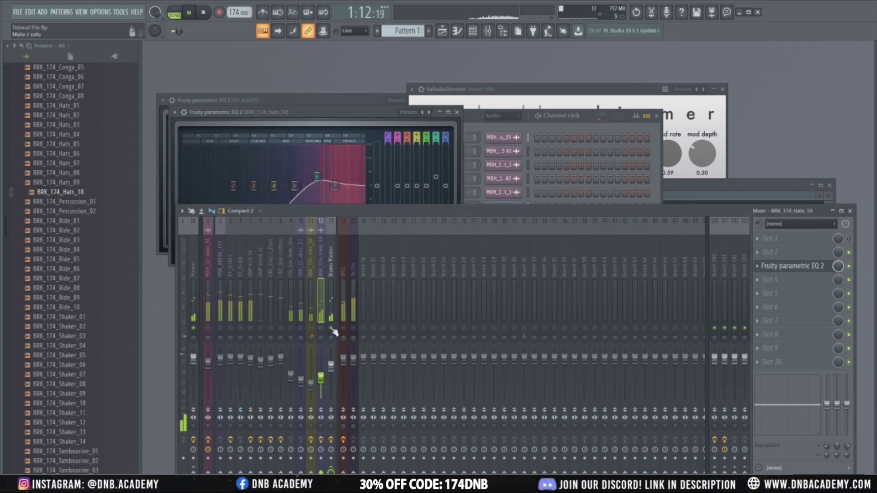
drag(326, 381, 329, 388)
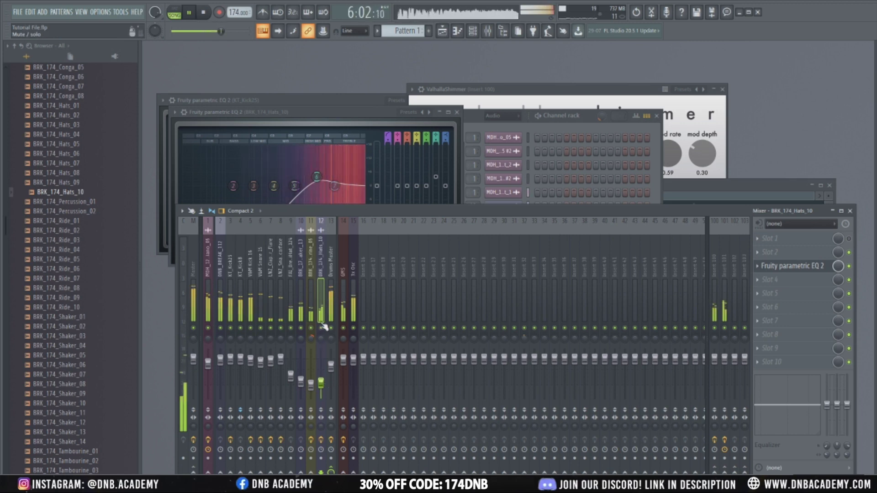
Check the balance by soloing the GMS track, restarting playback, and toggling the Drums Master solo in the mixer.
ctrl+click(344, 328)
key(space)
key(space)
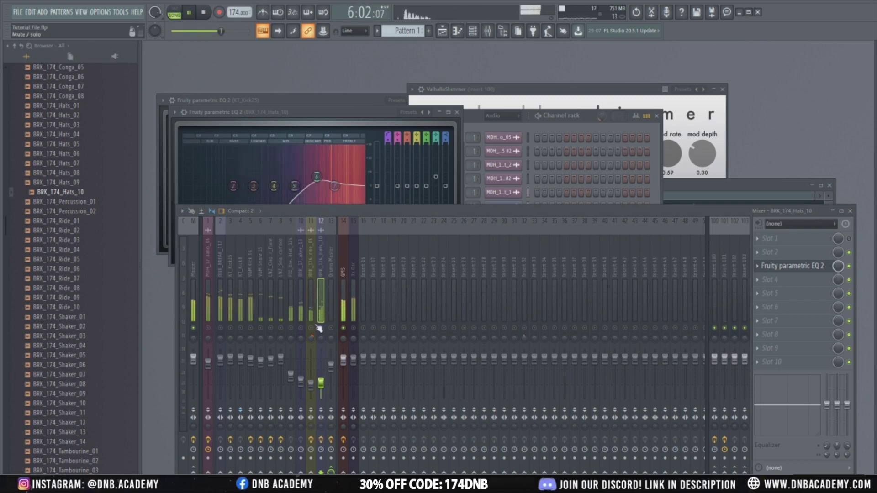
ctrl+click(331, 328)
ctrl+click(331, 328)
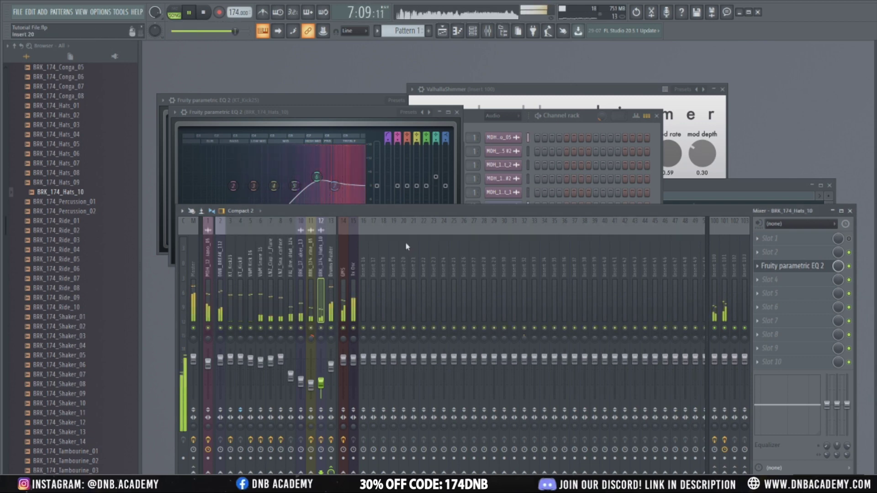
Set the channel rack filter to All and play the arrangement briefly.
key(space)
click(493, 118)
click(493, 126)
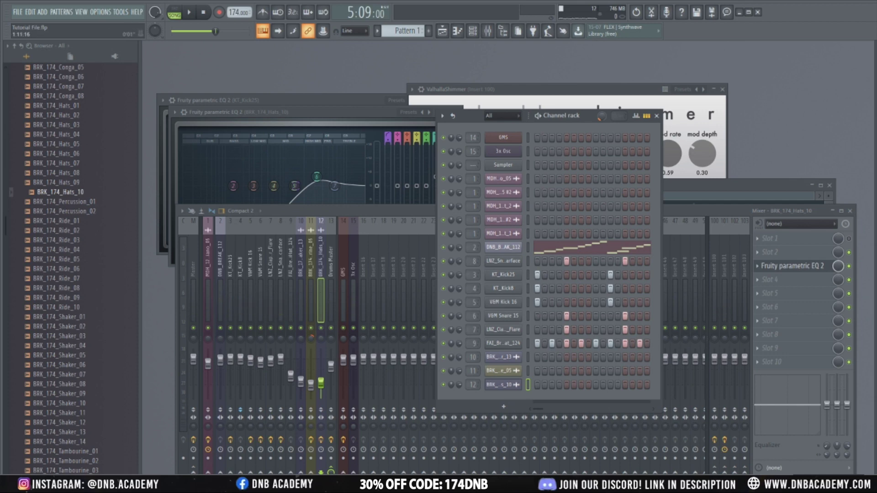
key(space)
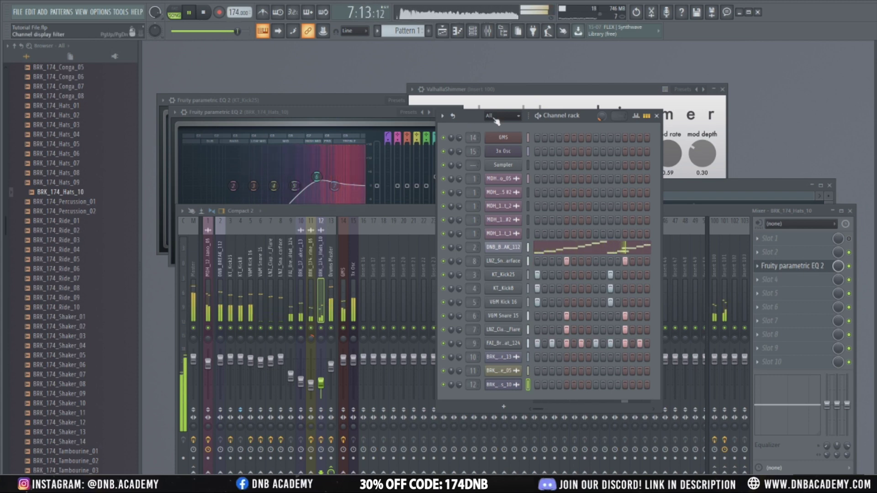
key(space)
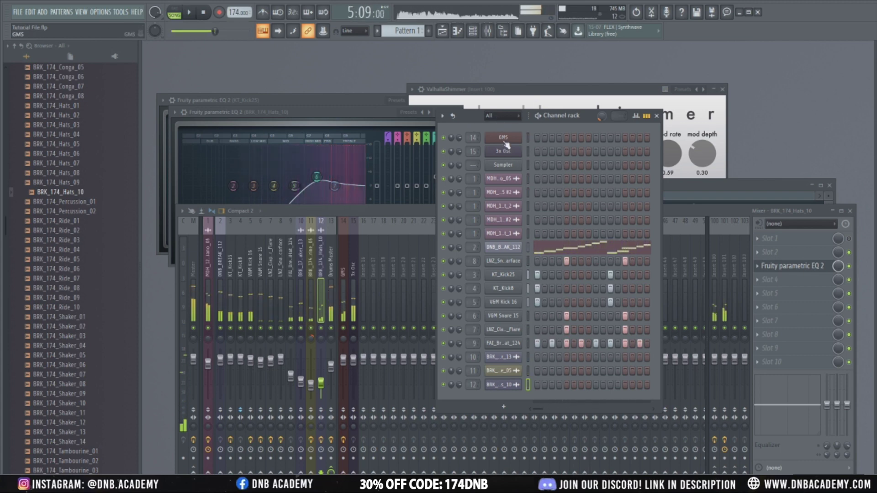
Insert the SEM V2 synth as a new channel above GMS and reposition its window so all controls are visible.
right_click(518, 136)
mouse_move(567, 202)
mouse_move(645, 302)
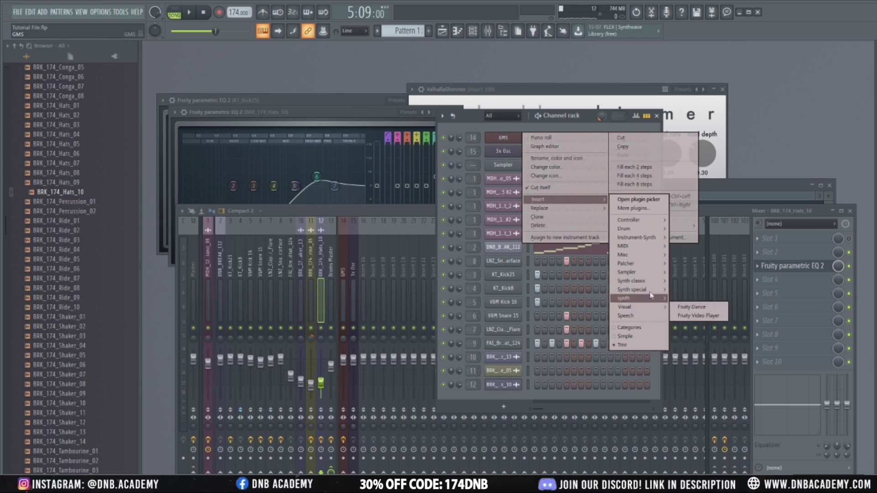
mouse_move(657, 244)
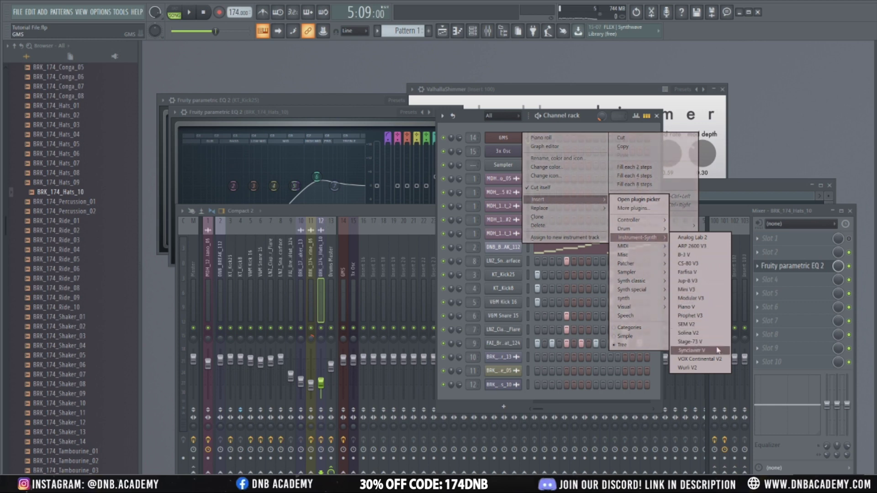
click(707, 325)
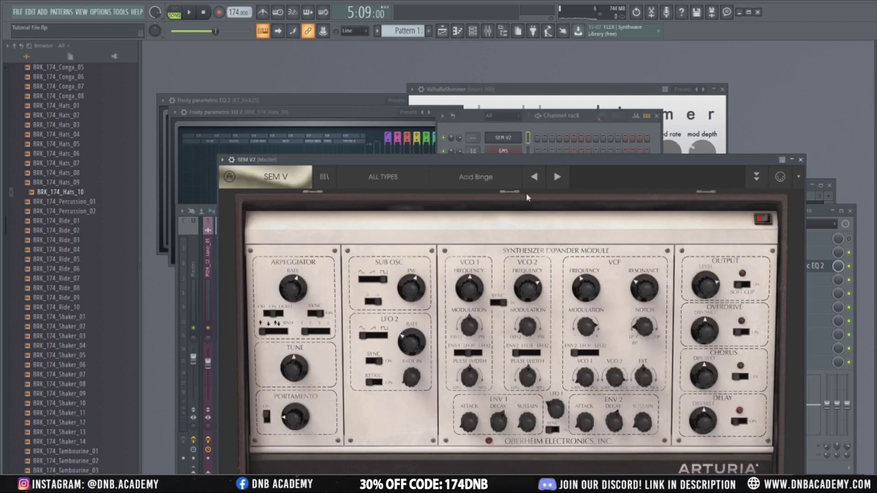
drag(515, 157, 530, 43)
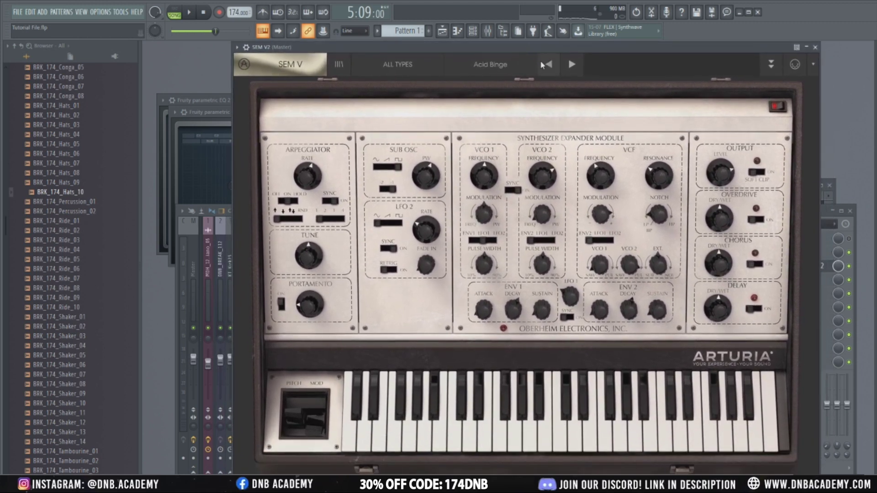
Load the Calliope Fuzz preset from the Keys category in SEM V2.
click(573, 64)
click(439, 69)
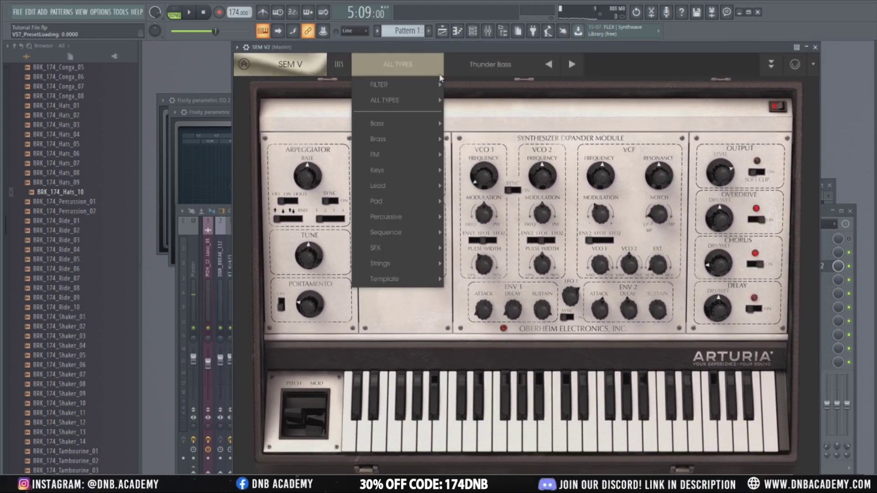
mouse_move(438, 187)
mouse_move(430, 172)
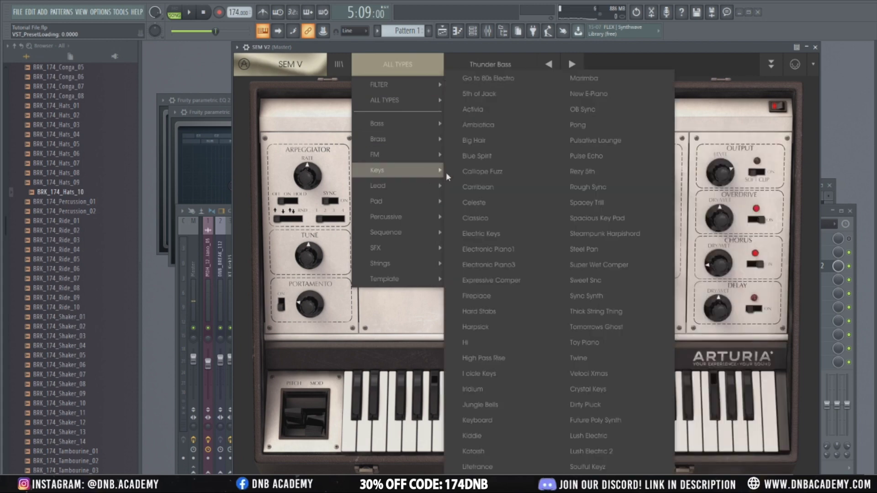
click(494, 173)
drag(608, 43, 607, 58)
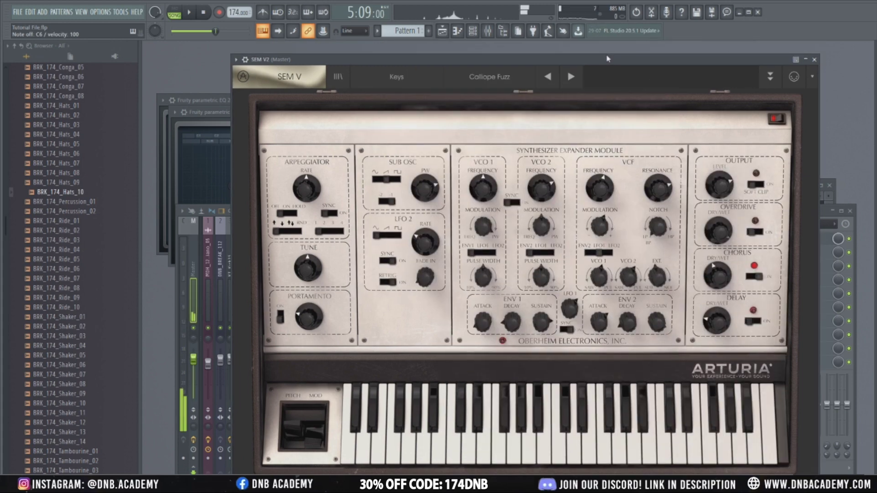
Audition the following Keys presets one after another in SEM V2 and stop on Expressive Comper.
click(572, 77)
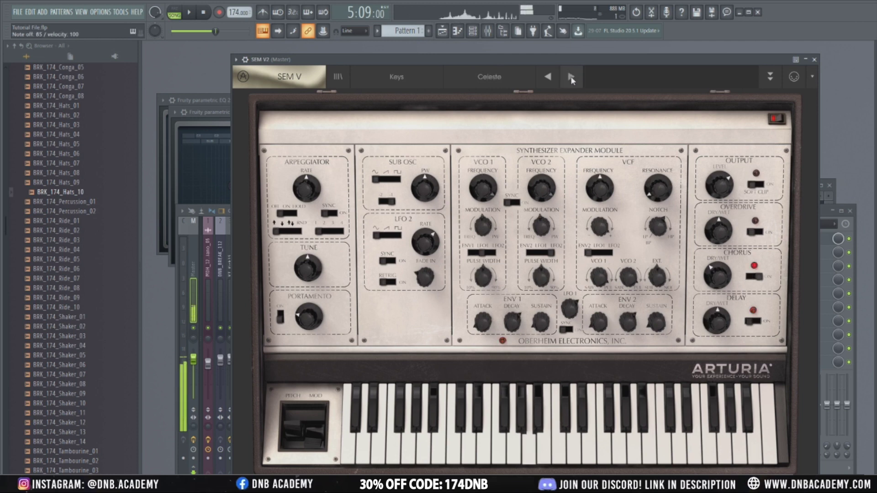
click(572, 78)
click(571, 77)
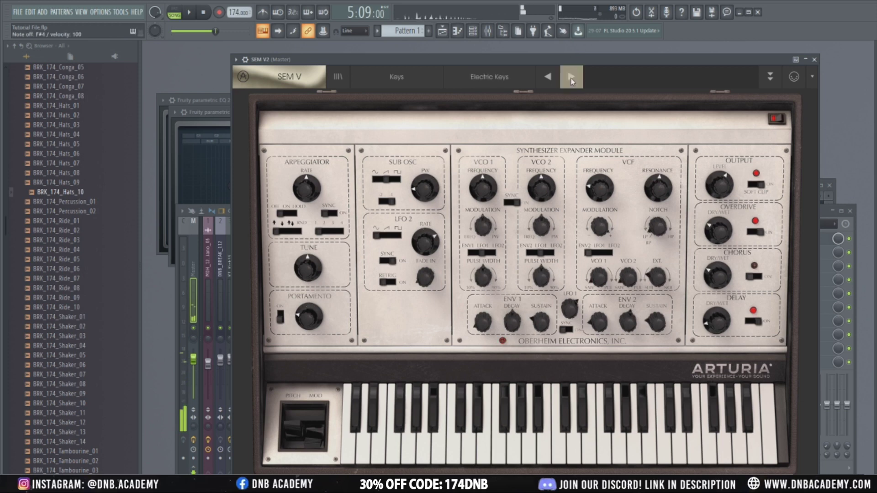
click(571, 78)
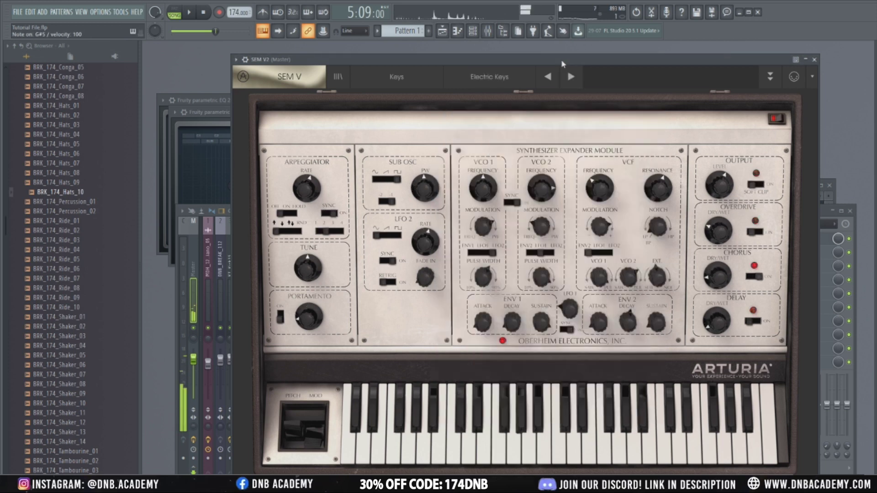
click(571, 77)
click(570, 77)
double_click(565, 59)
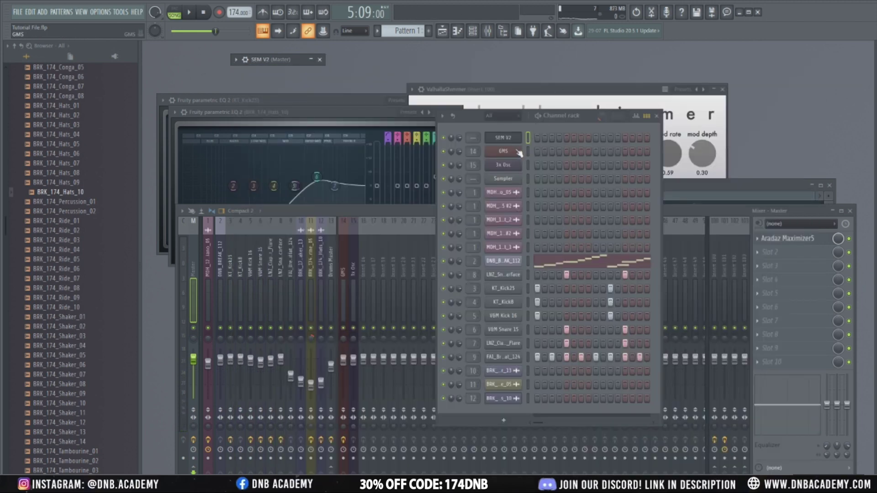
double_click(258, 60)
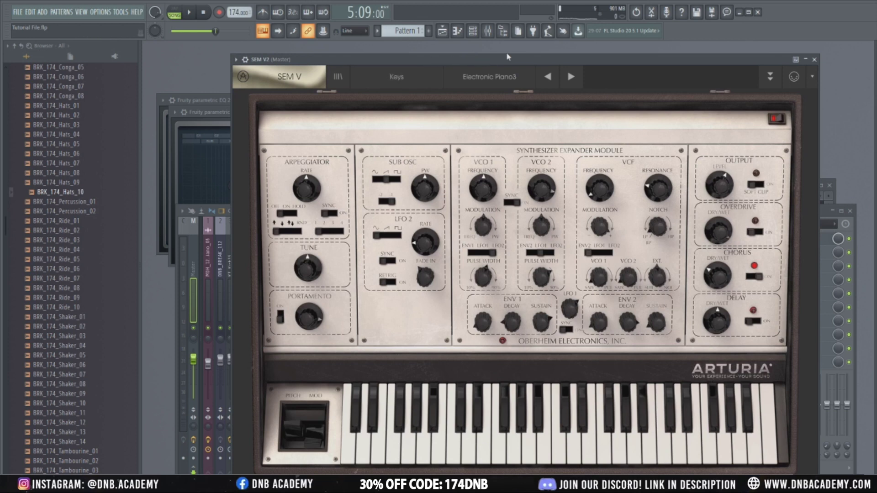
drag(506, 56, 495, 52)
click(561, 72)
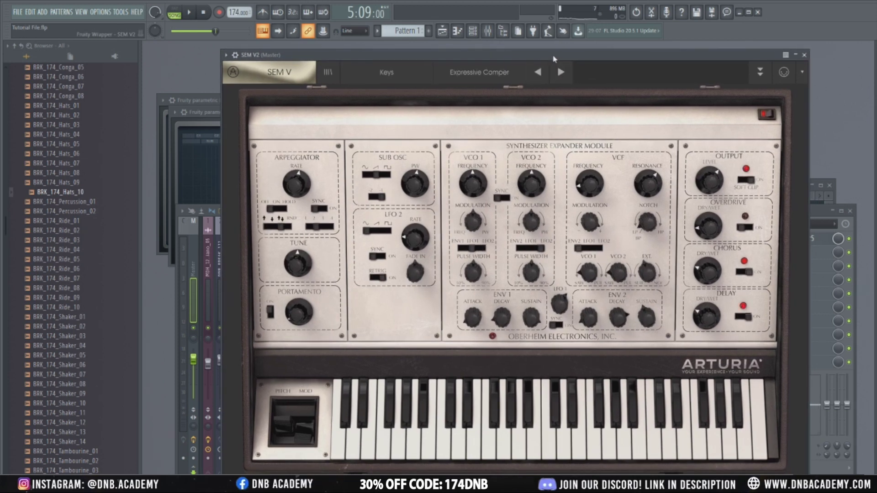
Move the synth window aside, switch to Pattern 4 and open the piano roll of the SEM V2 channel.
drag(530, 55, 577, 256)
right_click(512, 146)
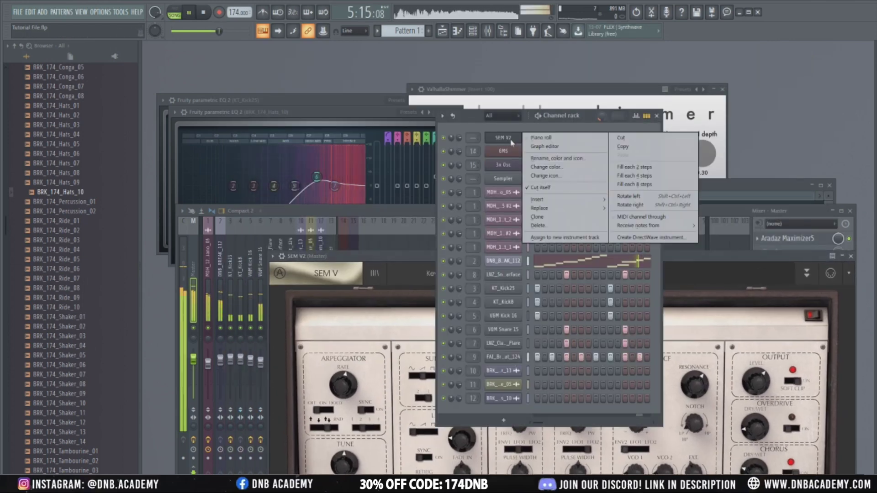
click(480, 124)
key(space)
click(407, 294)
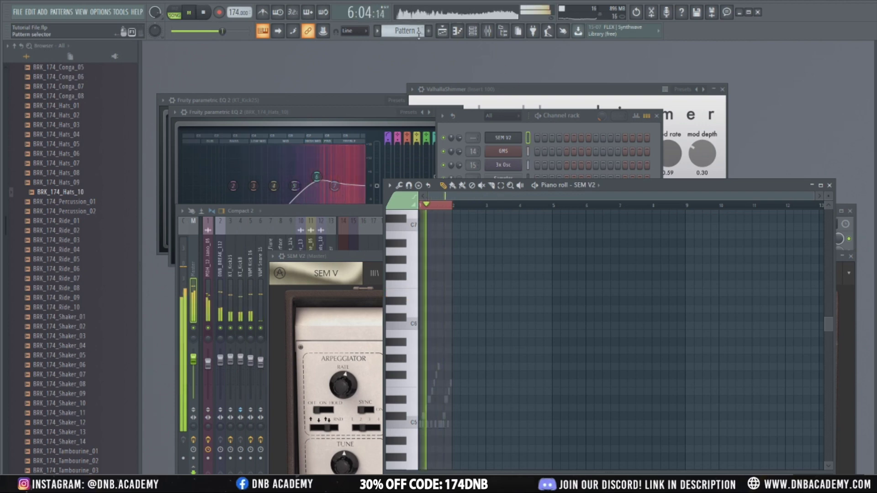
scroll(418, 31, down, 1)
scroll(419, 31, down, 2)
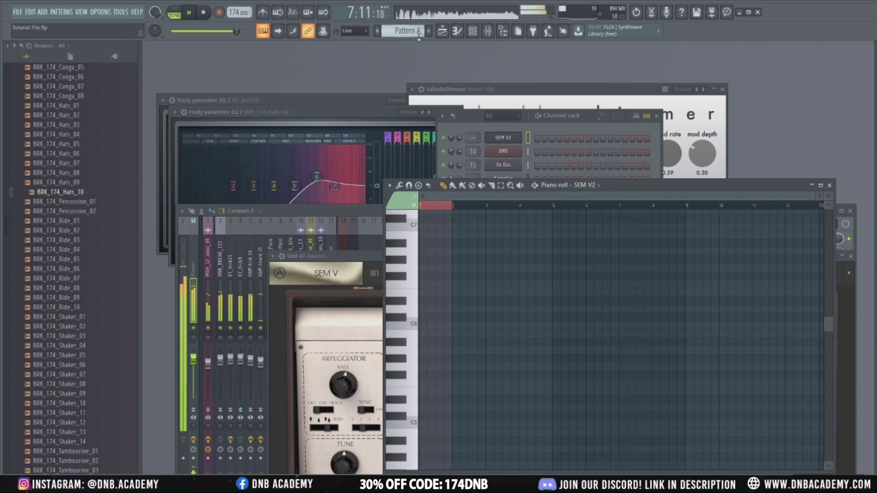
right_click(510, 136)
click(511, 135)
right_click(511, 136)
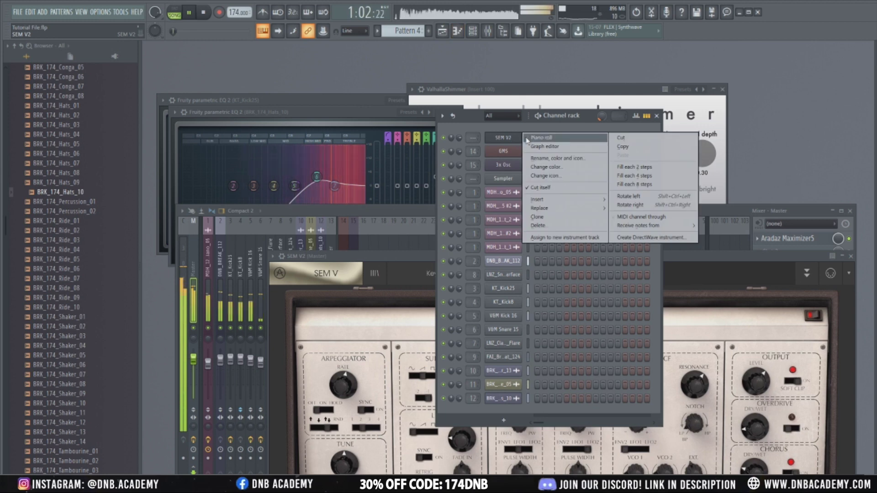
click(541, 138)
Start a melody with an E6 note at bar 1 followed directly by a C6 note, each 12 steps long.
drag(375, 276, 376, 293)
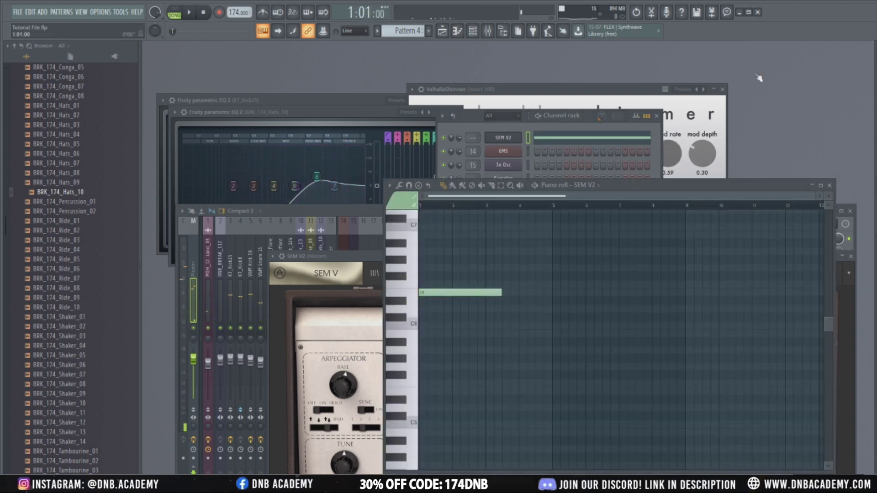
key(space)
drag(501, 293, 447, 330)
key(space)
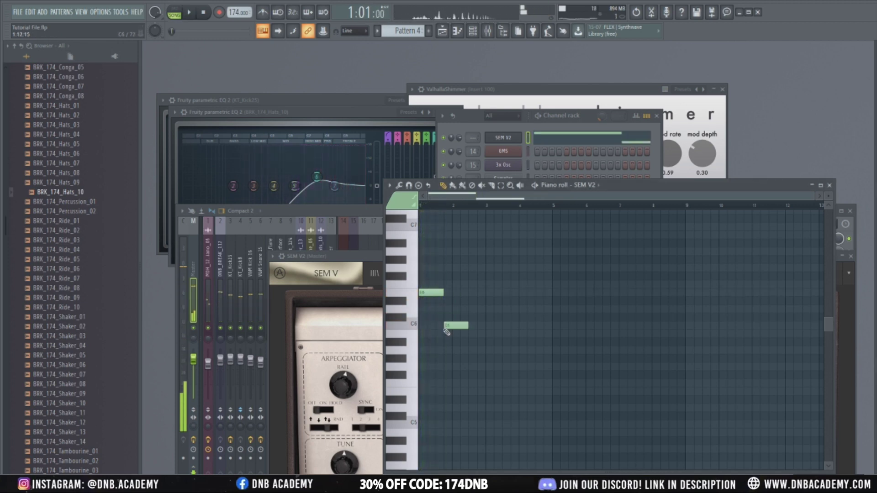
key(space)
key(space)
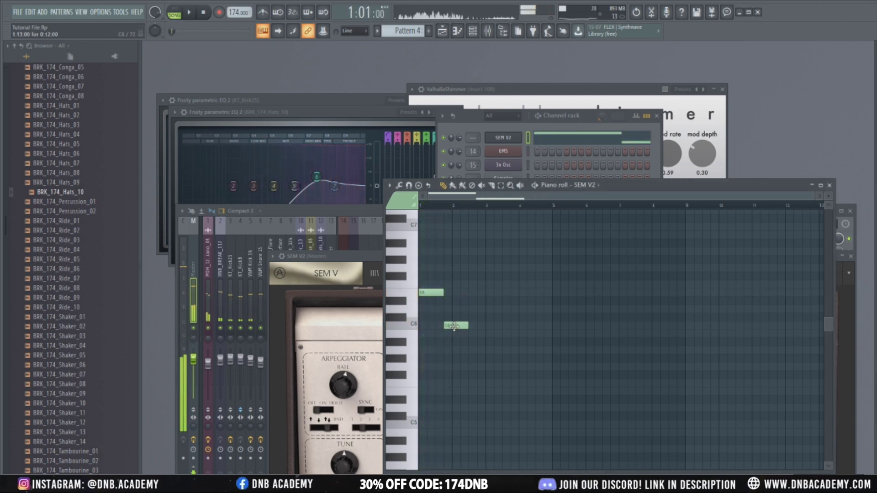
drag(454, 336, 453, 327)
Add an E6 note two bars long after the C6, followed by a G6 note 8 steps long.
drag(468, 286, 468, 300)
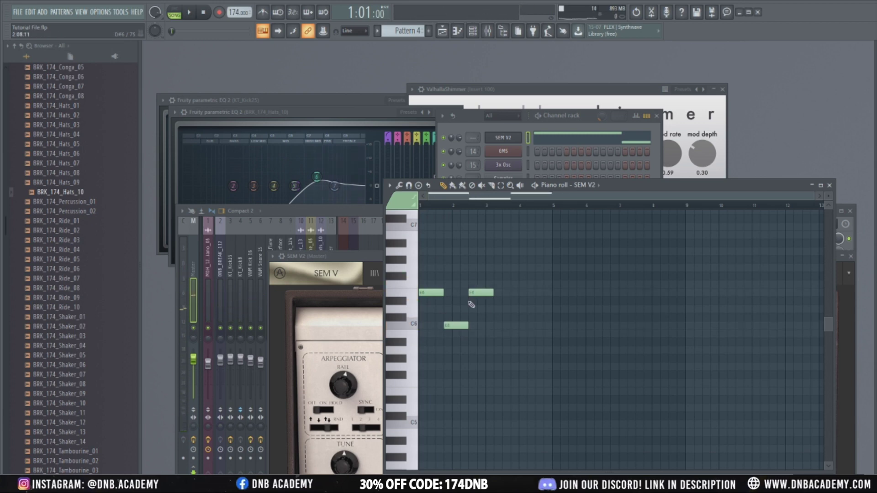
key(space)
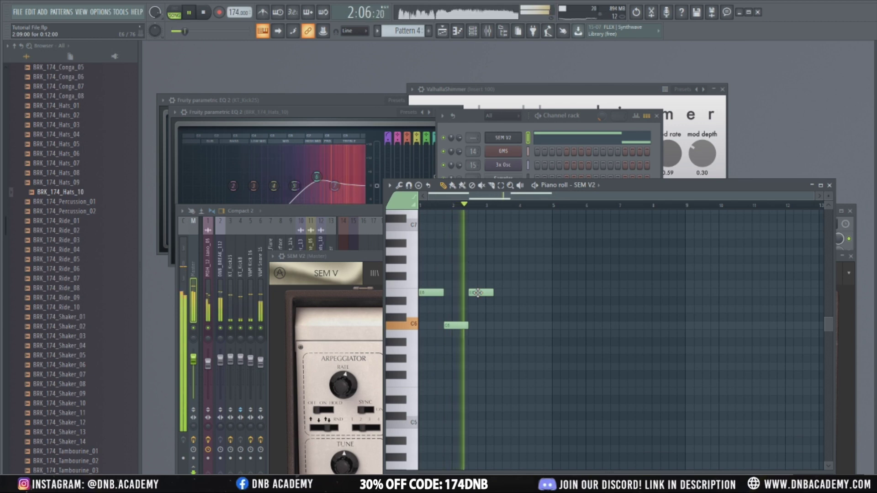
drag(493, 293, 535, 294)
key(space)
click(536, 268)
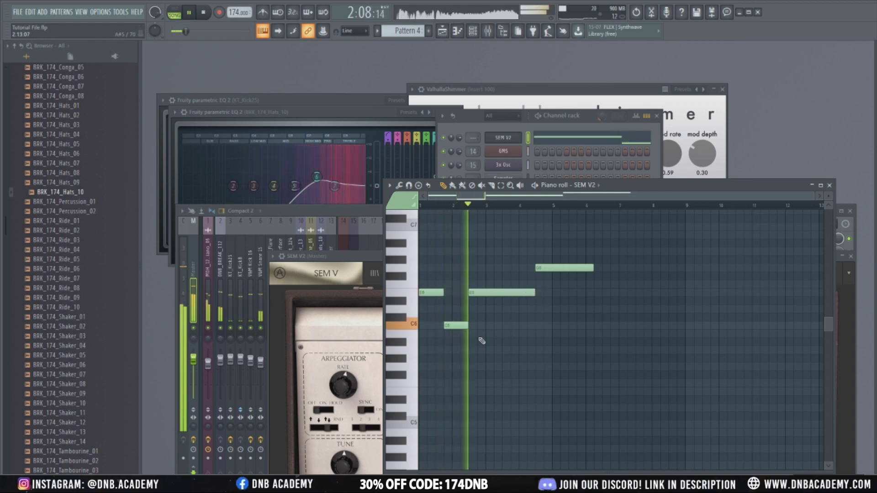
drag(593, 268, 552, 269)
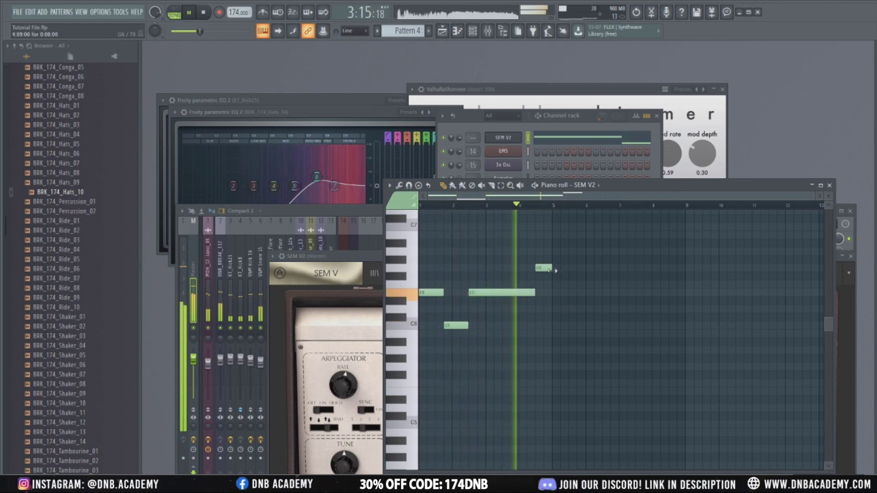
Duplicate the four-bar phrase into bars 5–8, delete the copied G6 and extend the last E6 to bar 9.
key(ctrl+a)
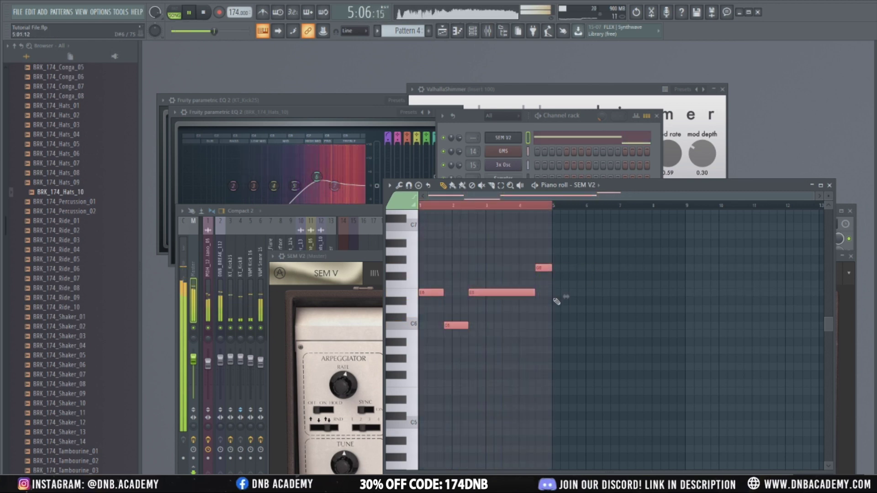
key(ctrl+b)
right_click(672, 268)
drag(668, 293, 685, 292)
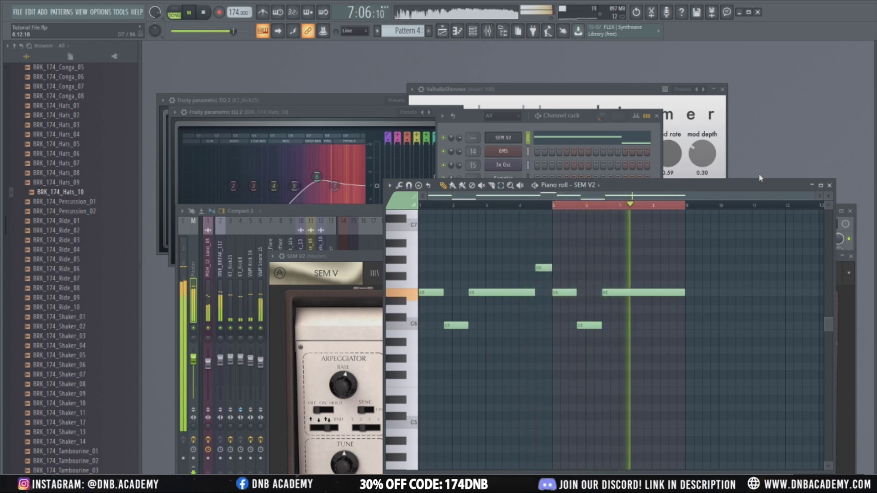
Close and reopen SEM V2's piano roll for Pattern 4 and play the melody from the start.
click(829, 185)
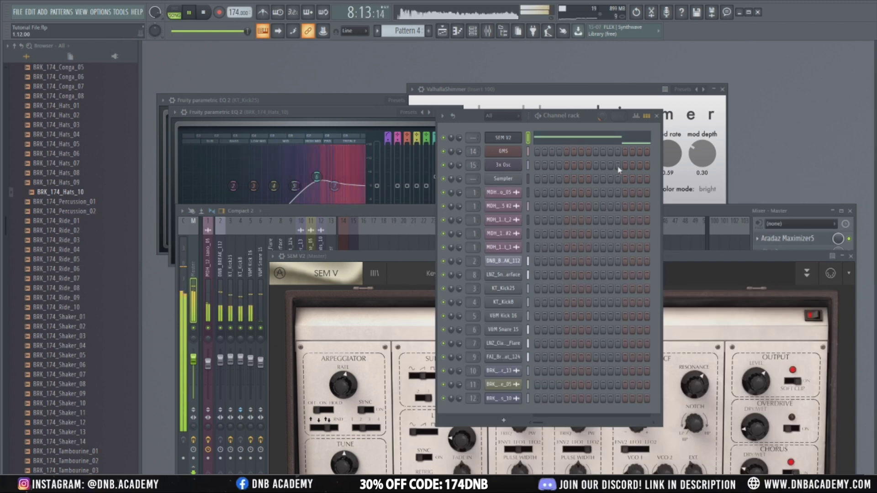
key(space)
click(606, 142)
key(space)
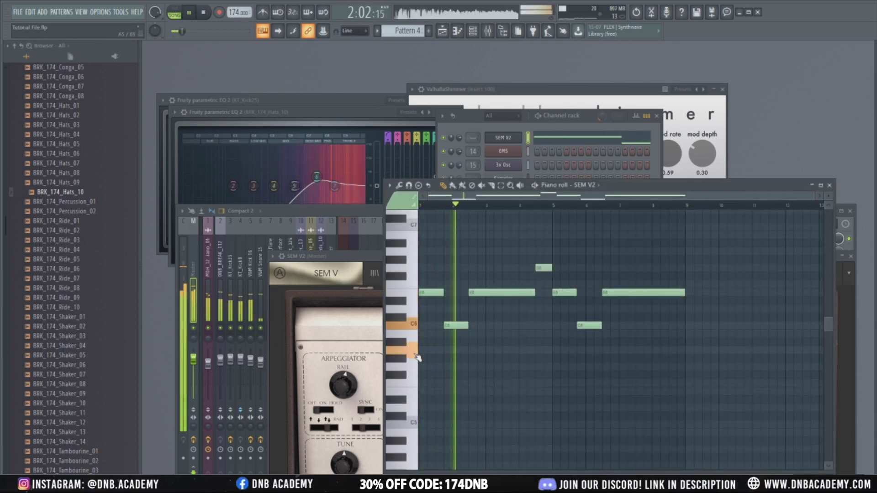
Try all the melody notes one octave lower during playback and transpose them back up an octave.
key(ctrl+a)
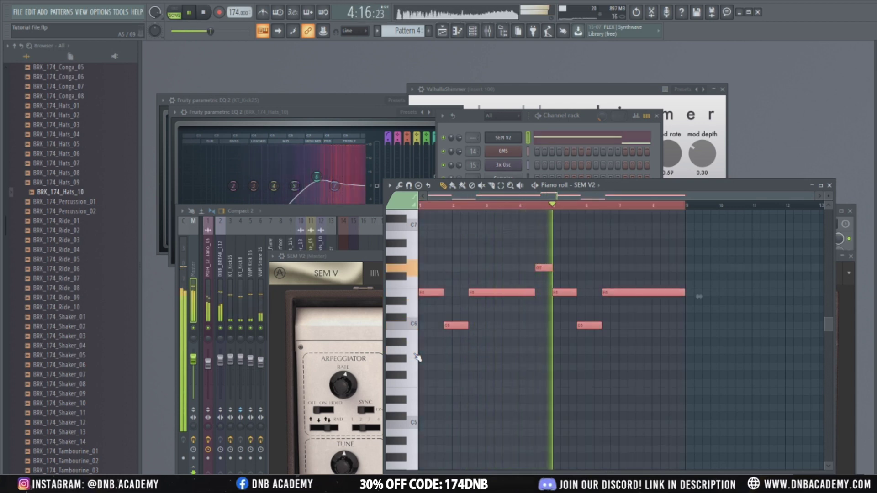
key(ctrl+Down)
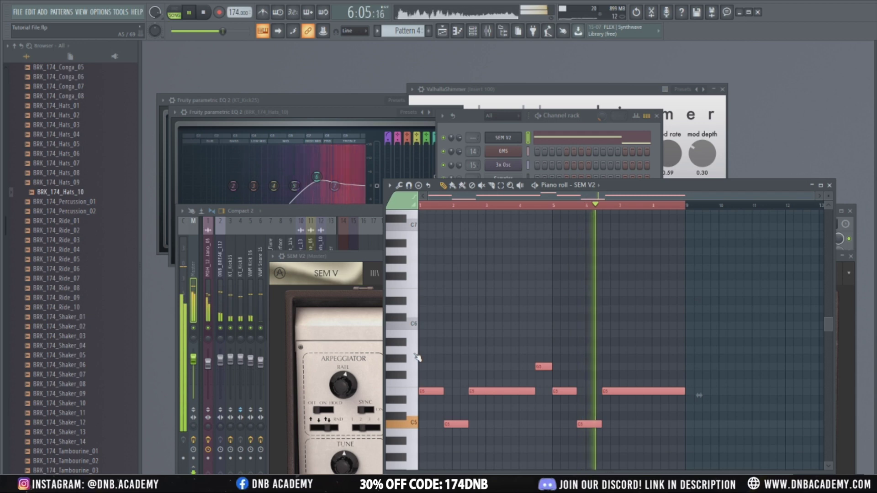
key(ctrl+Up)
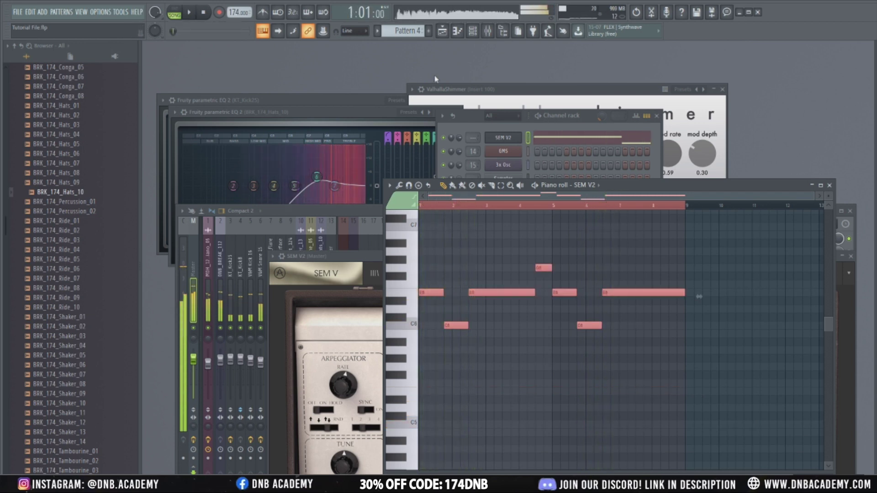
Play the SEM V2 channel soloed and set the synth's portamento time to about 504 ms.
key(F6)
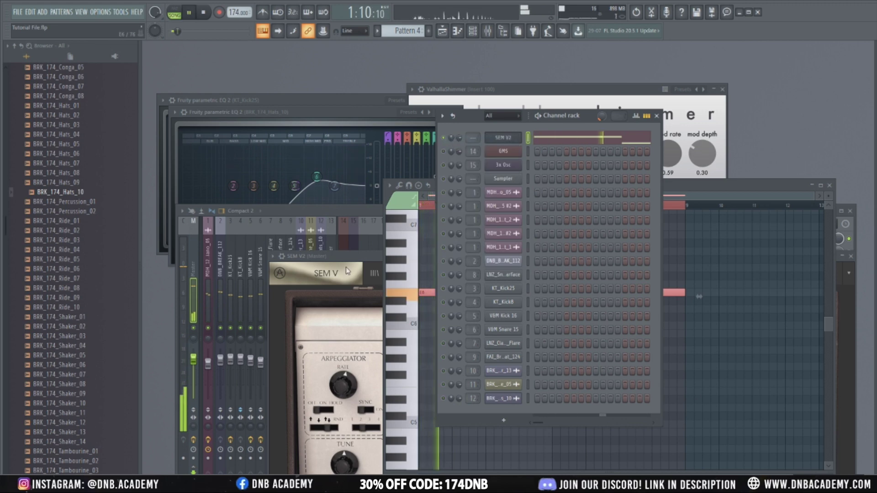
click(349, 359)
drag(375, 222, 322, 57)
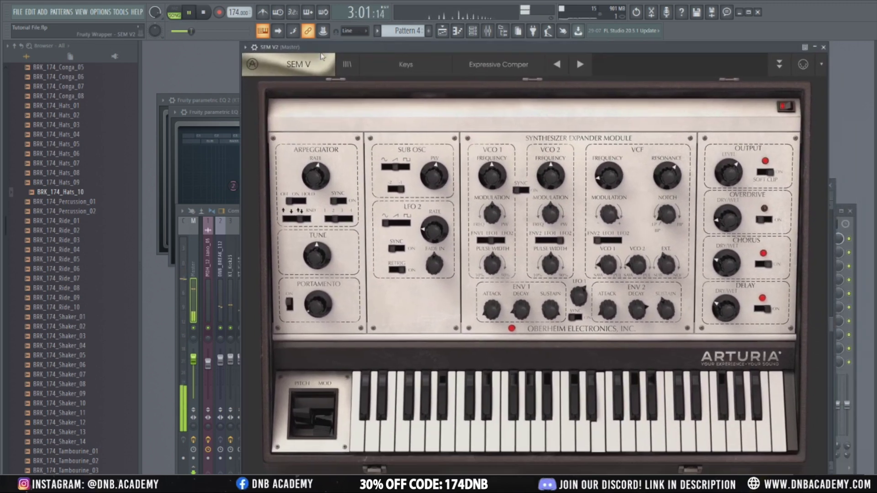
drag(318, 306, 319, 274)
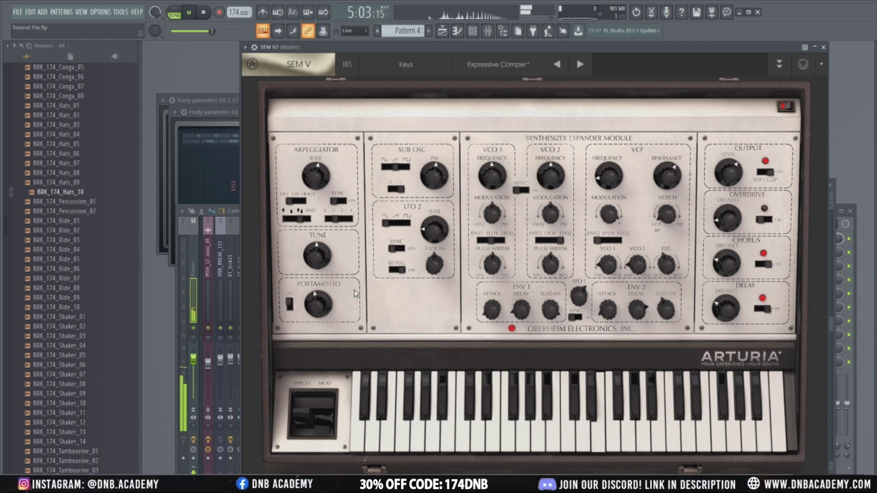
drag(318, 306, 330, 322)
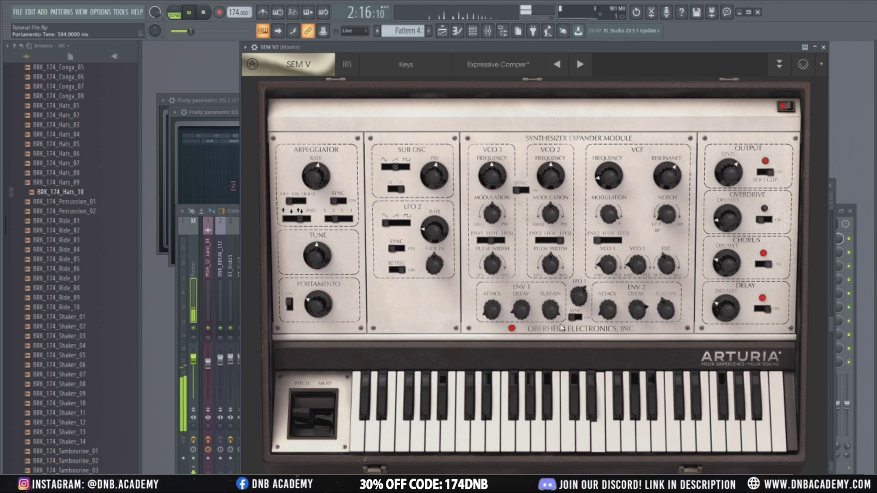
Unsolo the SEM V2 channel and assign it to its own mixer track, insert 16.
drag(431, 46, 425, 320)
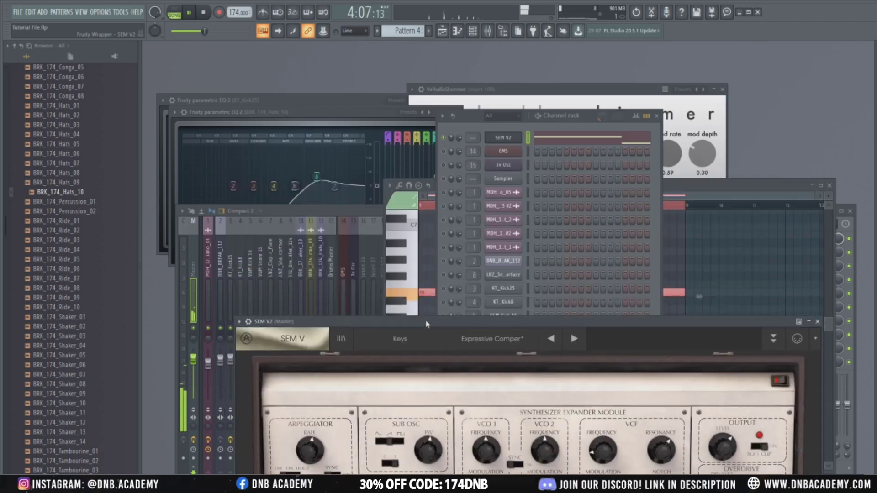
right_click(445, 138)
click(448, 141)
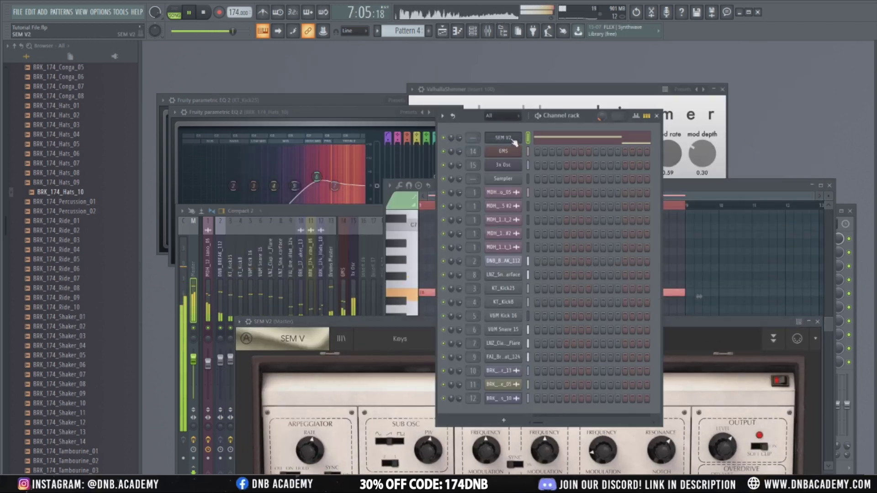
click(685, 338)
click(239, 321)
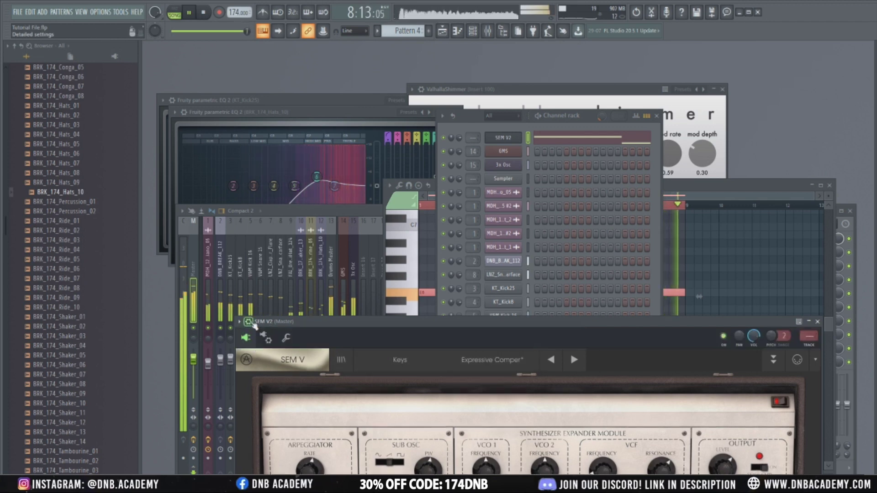
click(799, 347)
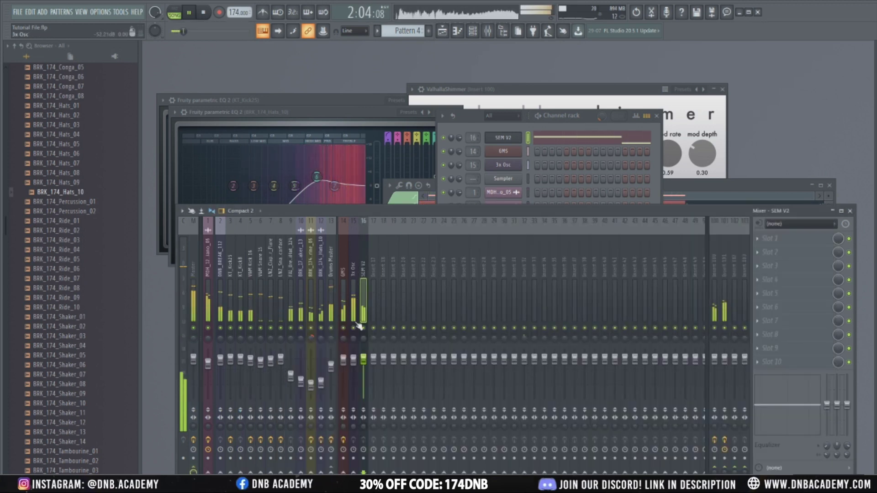
Load Fruity Chorus into effect slot 2 of the SEM V2 mixer track, audition the track soloed, and unsolo it.
key(space)
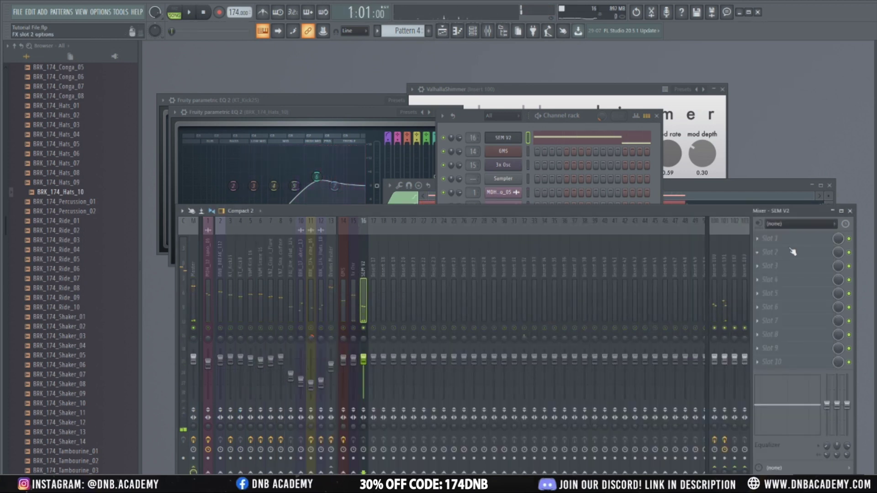
click(793, 252)
mouse_move(723, 304)
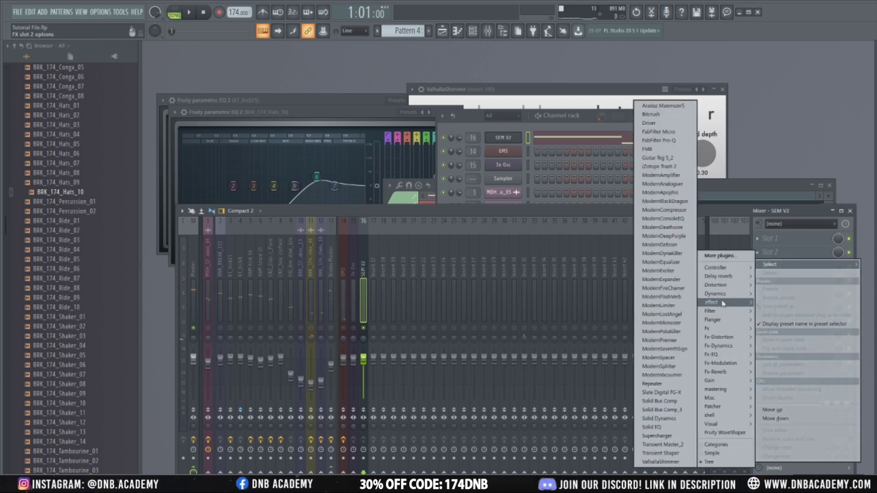
mouse_move(732, 323)
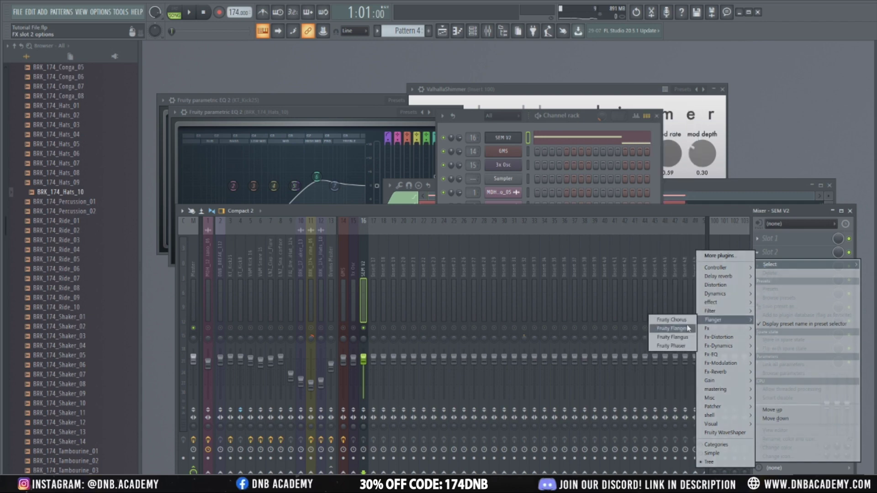
click(672, 320)
key(space)
drag(244, 115, 440, 189)
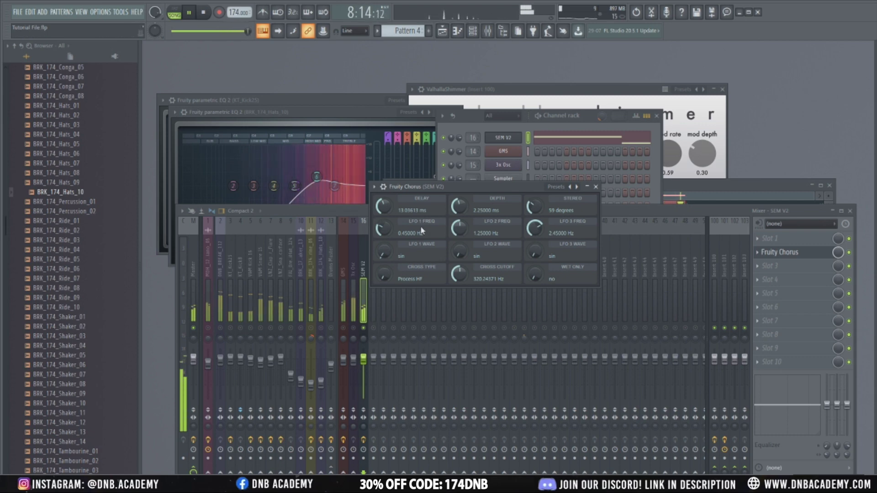
drag(411, 187, 557, 161)
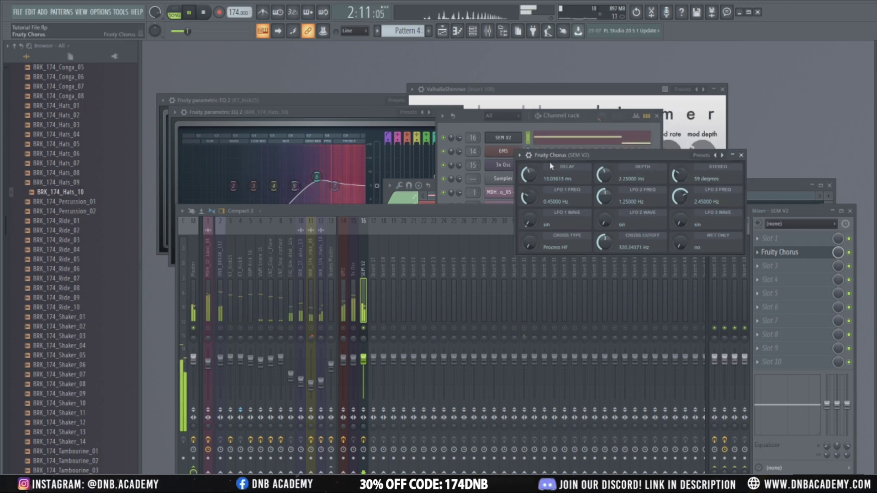
click(368, 333)
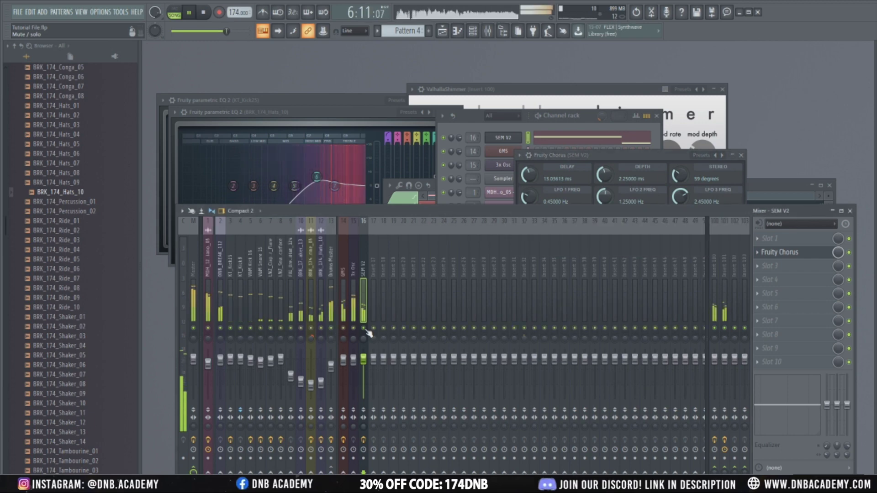
Send the SEM V2 mixer track to Inserts 100 and 101 and listen to it soloed.
key(space)
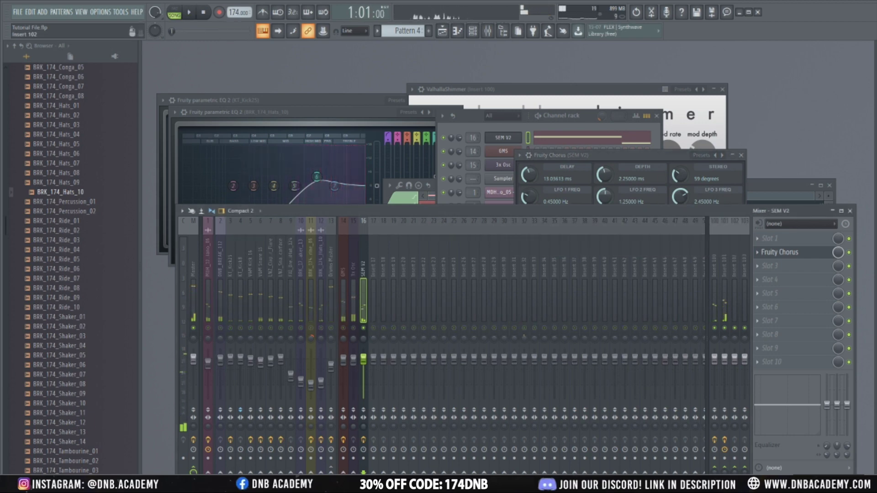
mouse_move(726, 473)
mouse_down()
mouse_move(712, 473)
mouse_move(723, 473)
mouse_up()
key(space)
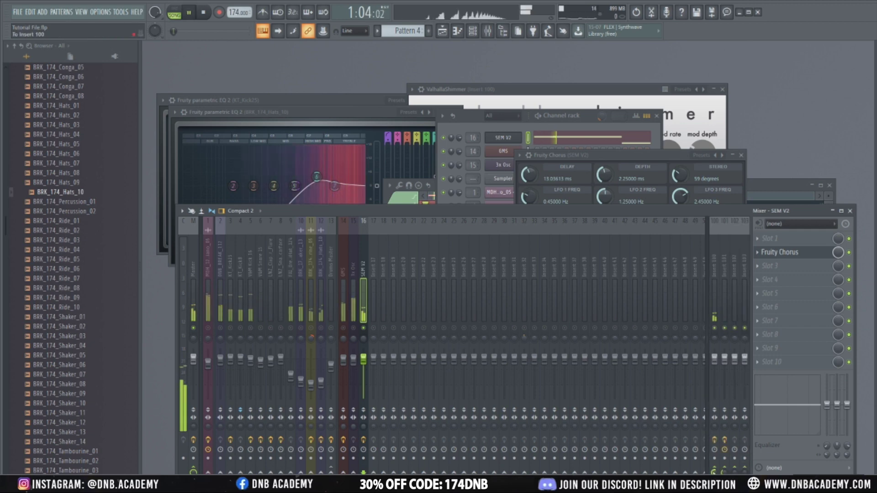
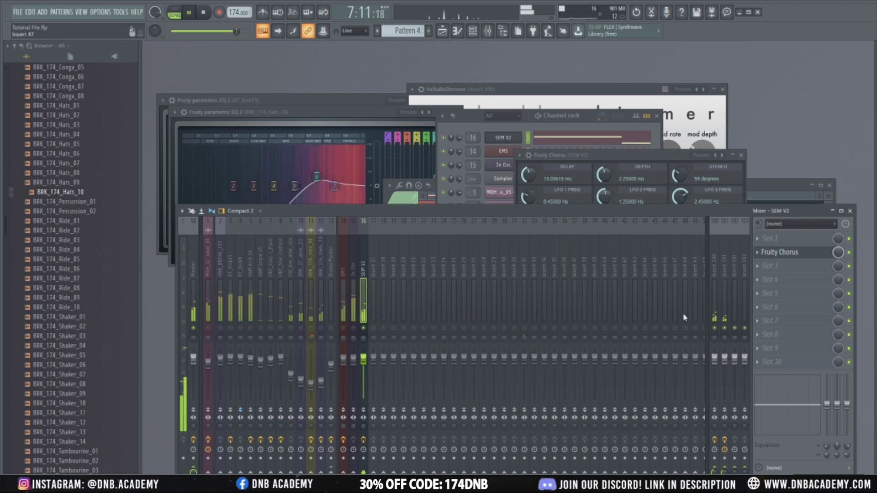
Rename mixer Insert 100, which holds ValhallaShimmer, as Reverb.
click(742, 318)
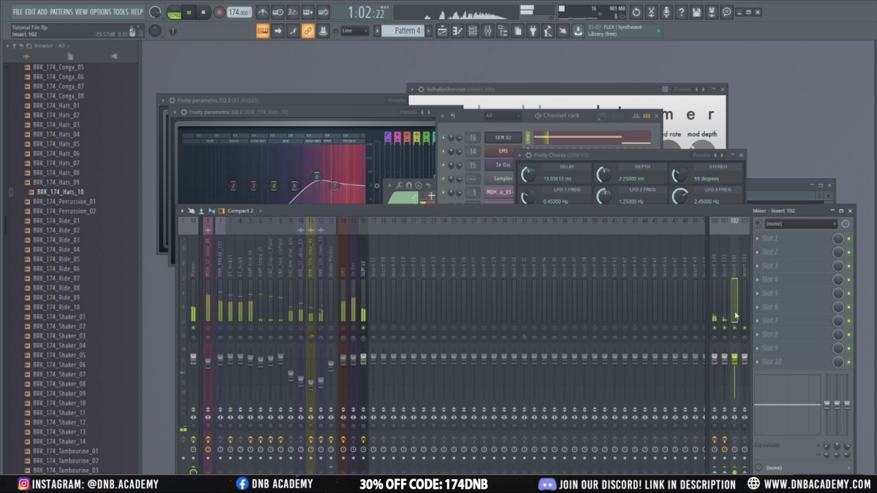
click(740, 316)
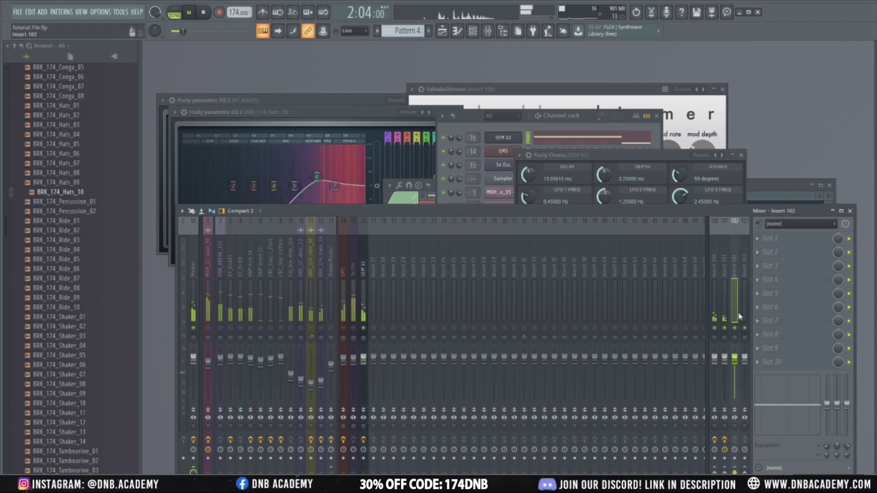
click(716, 314)
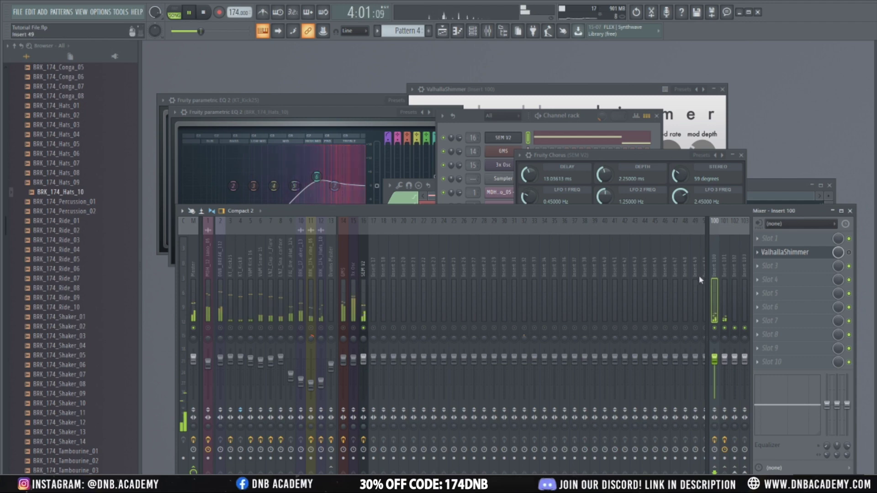
right_click(717, 272)
click(736, 235)
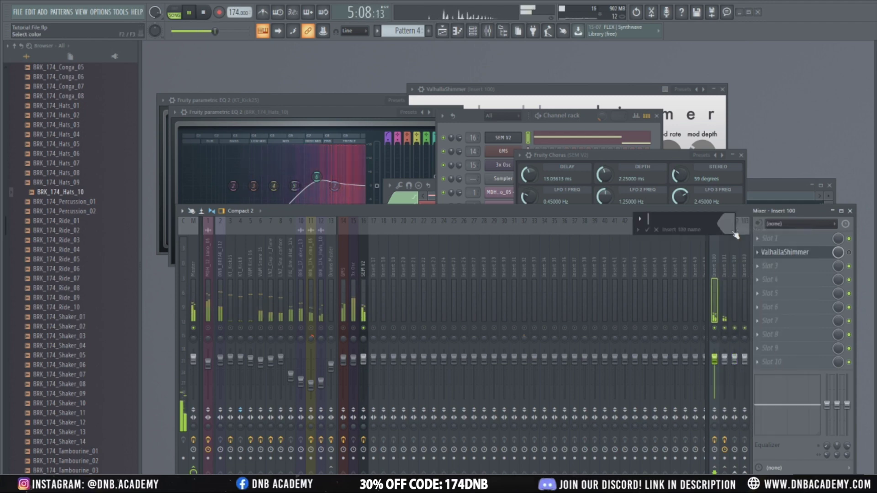
text(Reverb)
key(Return)
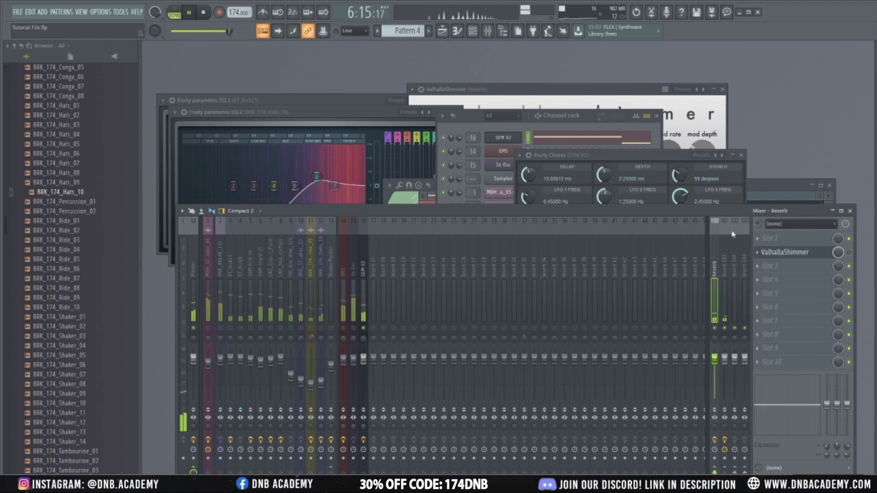
Rename mixer Insert 101, which holds the Repeater effect, as Delay.
key(Right)
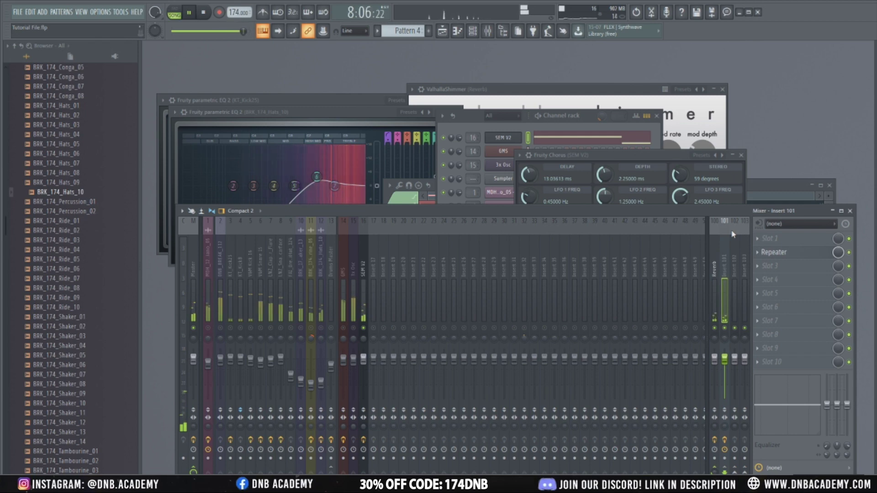
right_click(729, 219)
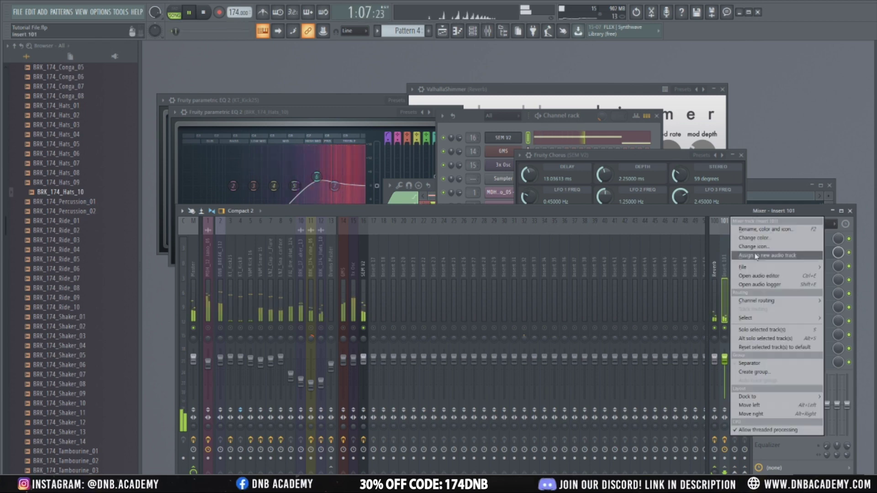
click(789, 230)
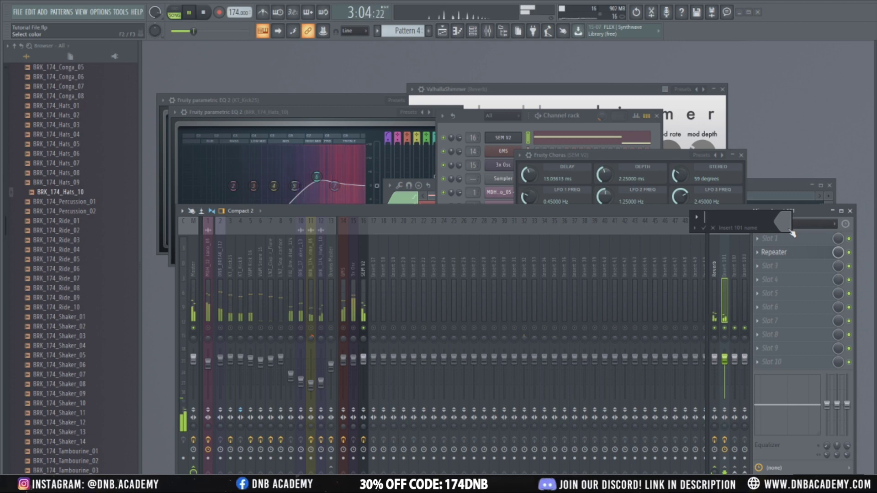
key(Escape)
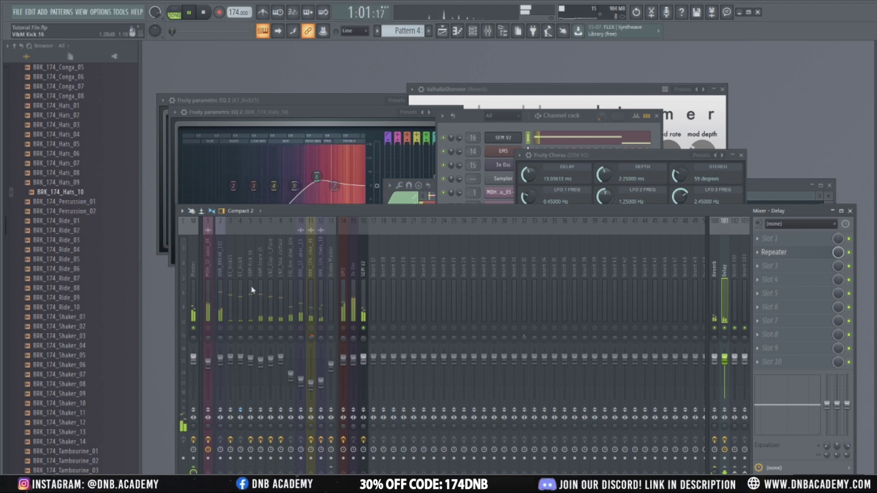
Unsolo the mixer and move the SEM V2 track from insert 16 to insert 17.
right_click(343, 329)
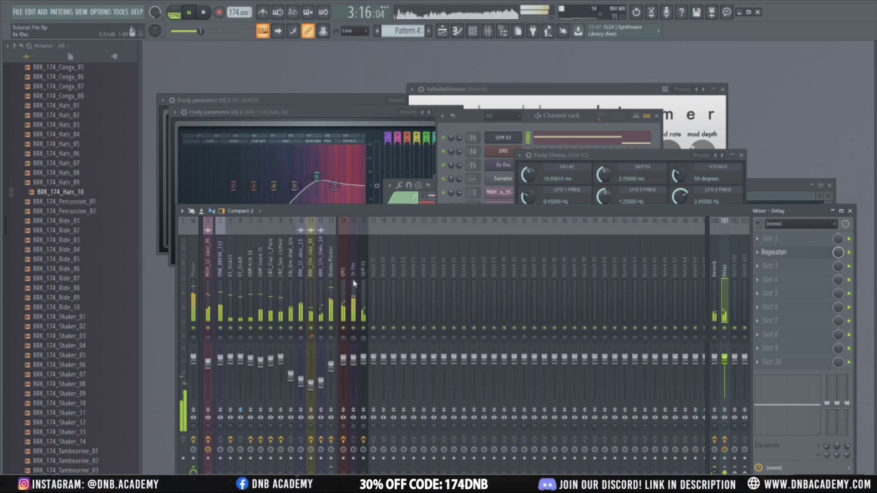
click(346, 291)
click(363, 292)
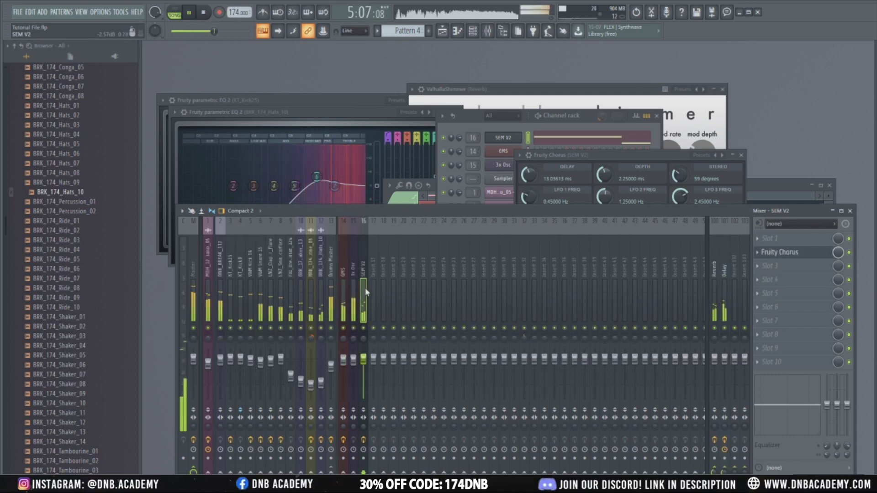
drag(366, 292, 373, 287)
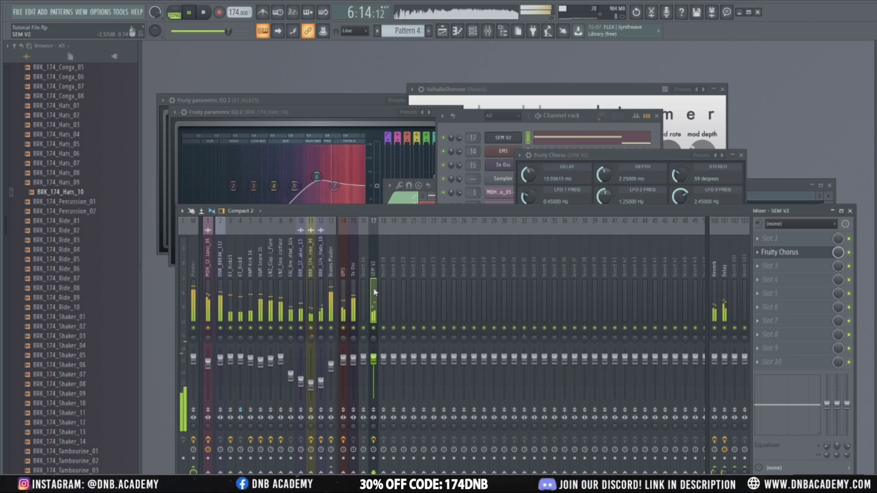
Route the GMS and 3x Osc mixer tracks only to Insert 16 and play the track to check the signal.
click(363, 289)
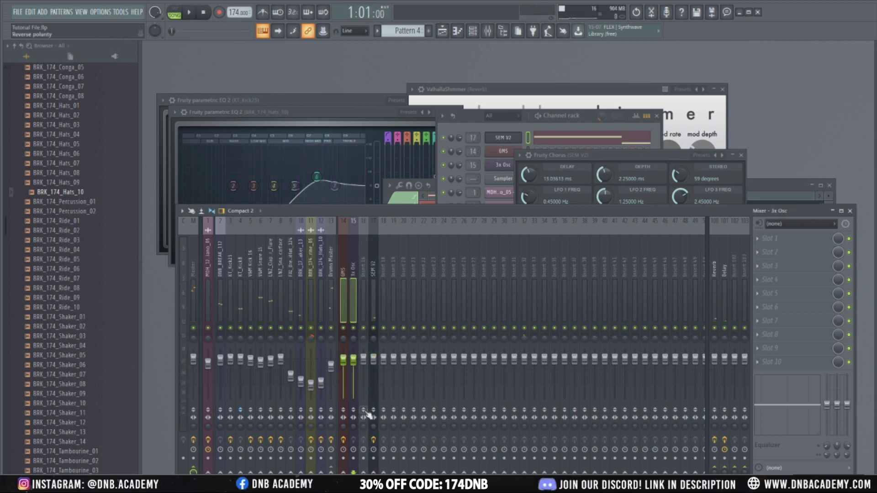
right_click(363, 472)
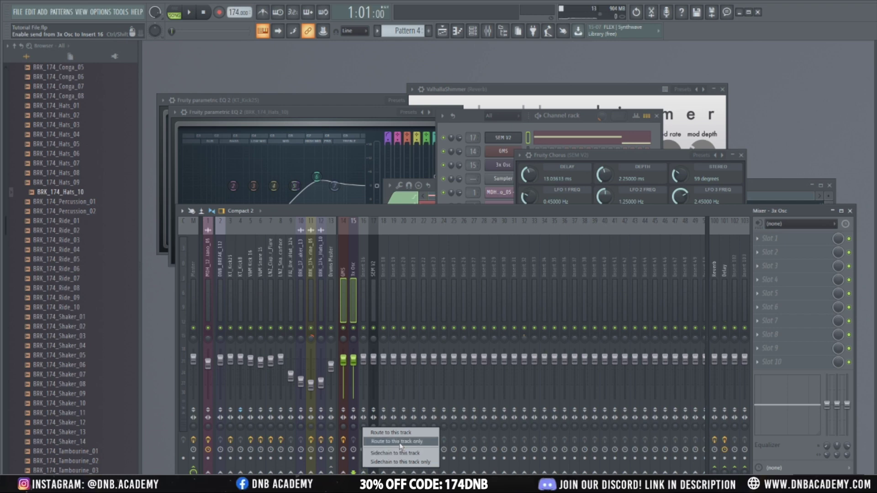
click(401, 447)
key(space)
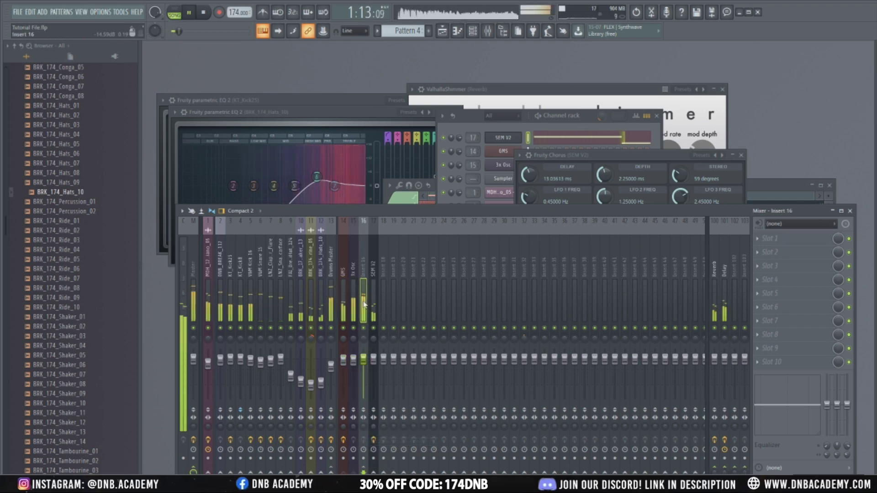
right_click(368, 303)
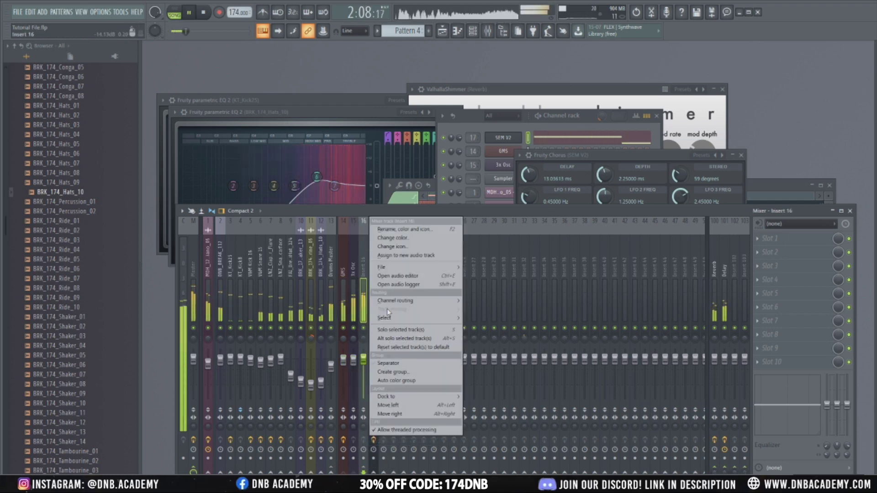
click(388, 363)
right_click(363, 303)
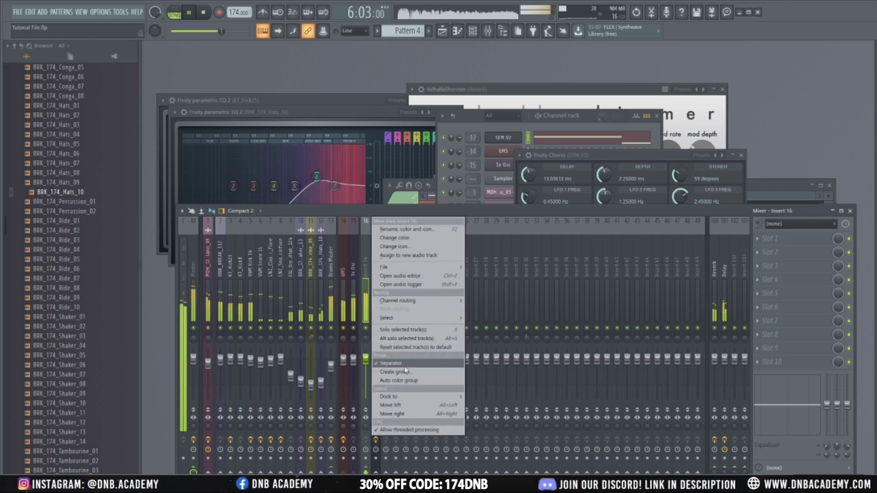
click(388, 363)
Add a separator in front of the SEM V2 mixer track.
click(373, 275)
key(space)
right_click(373, 279)
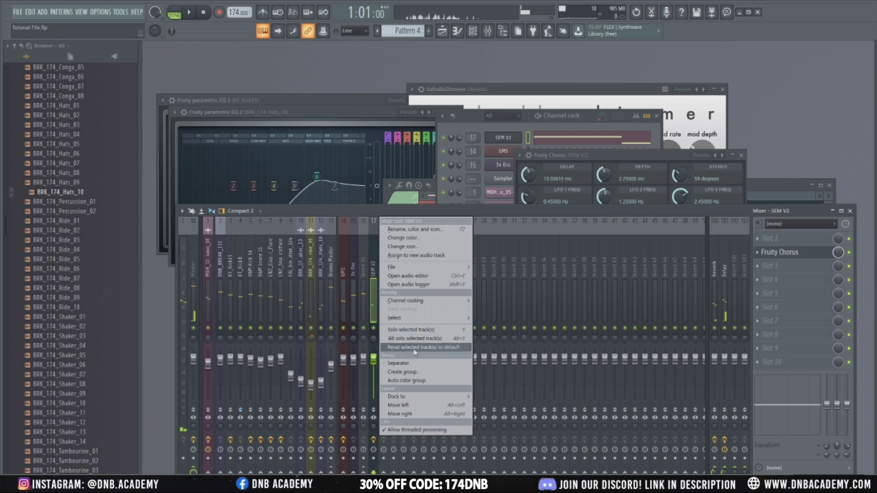
click(393, 363)
Load Fruity Parametric EQ 2 into slot 4 of the SEM V2 mixer track and lower its high shelf during playback.
key(space)
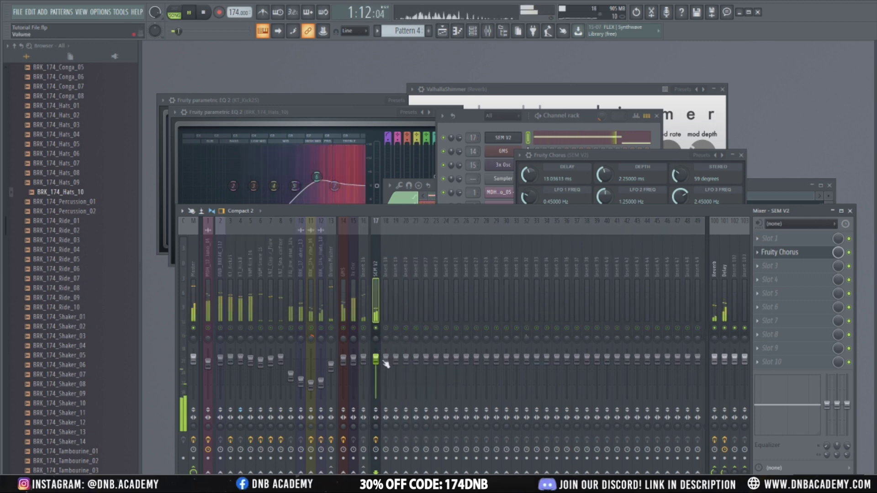
click(783, 280)
mouse_move(713, 313)
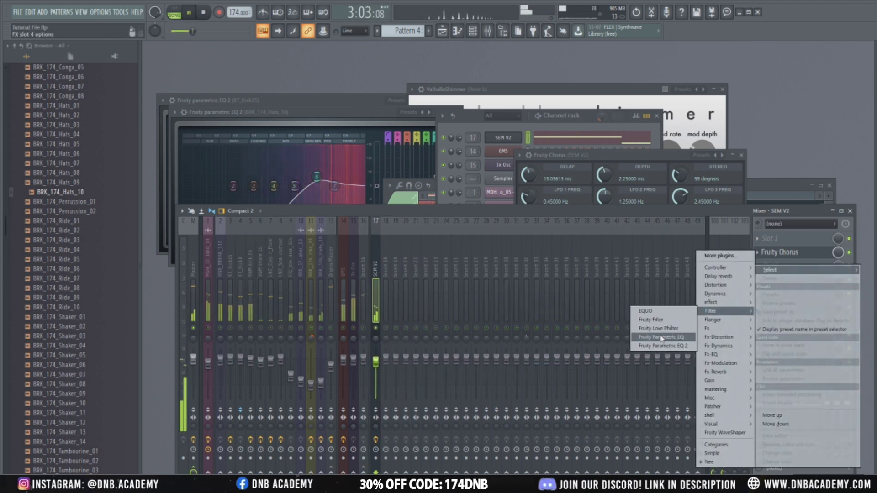
click(662, 341)
drag(370, 223, 343, 247)
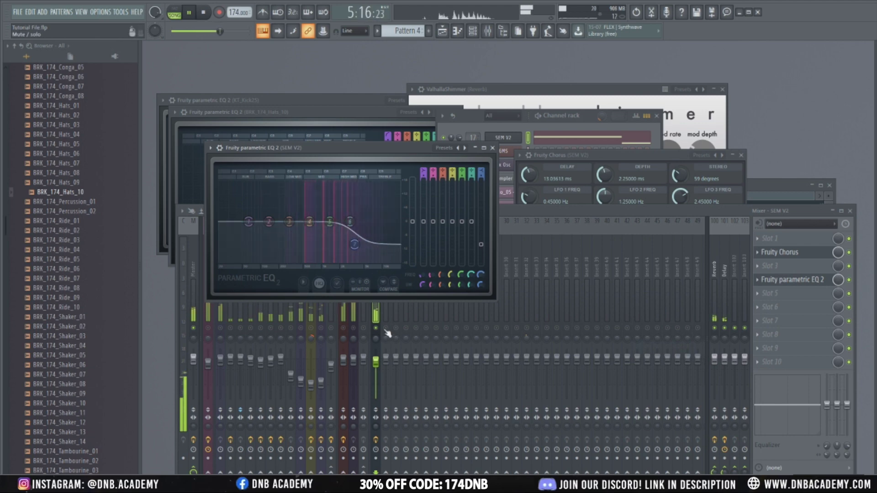
click(386, 361)
key(space)
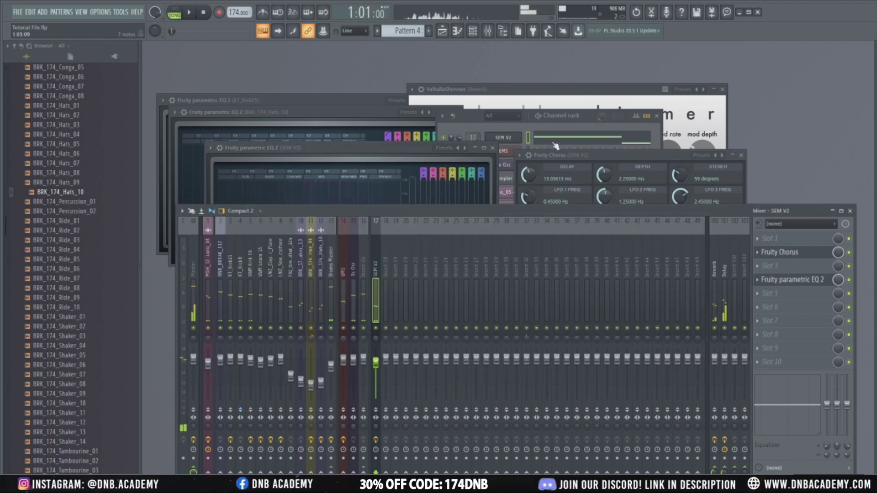
Duplicate the SEM V2 melody notes one octave lower in the piano roll, align them with the originals, and play the result.
key(F7)
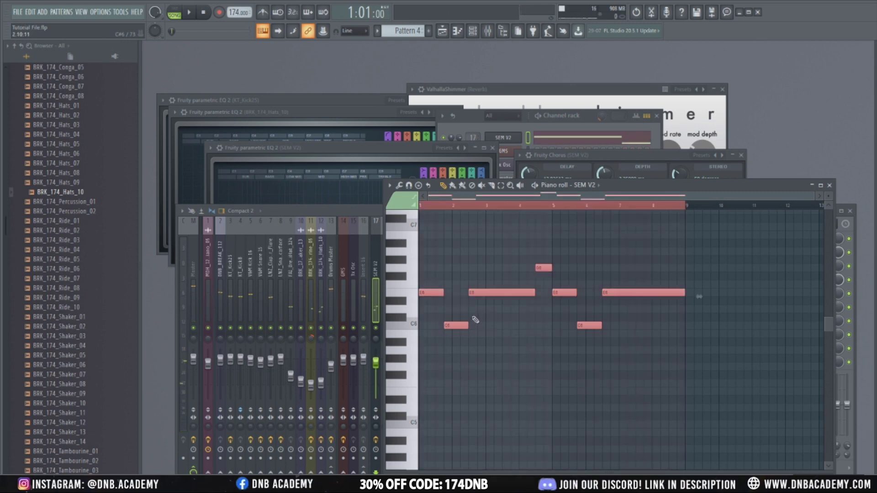
key(ctrl+c)
key(ctrl+v)
key(ctrl+Down)
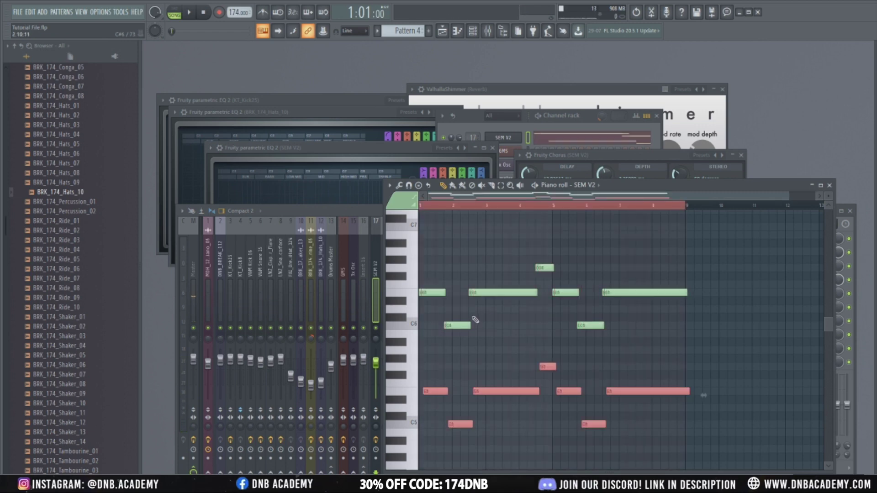
key(space)
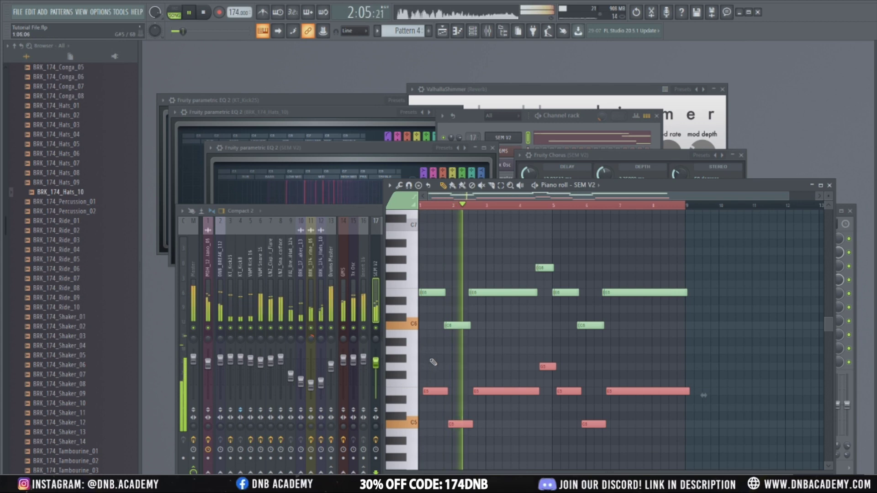
drag(428, 392, 424, 390)
key(space)
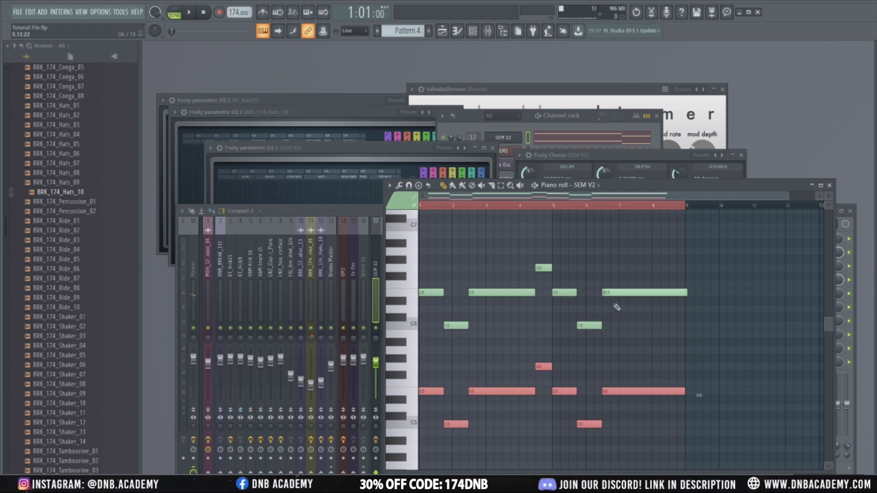
key(space)
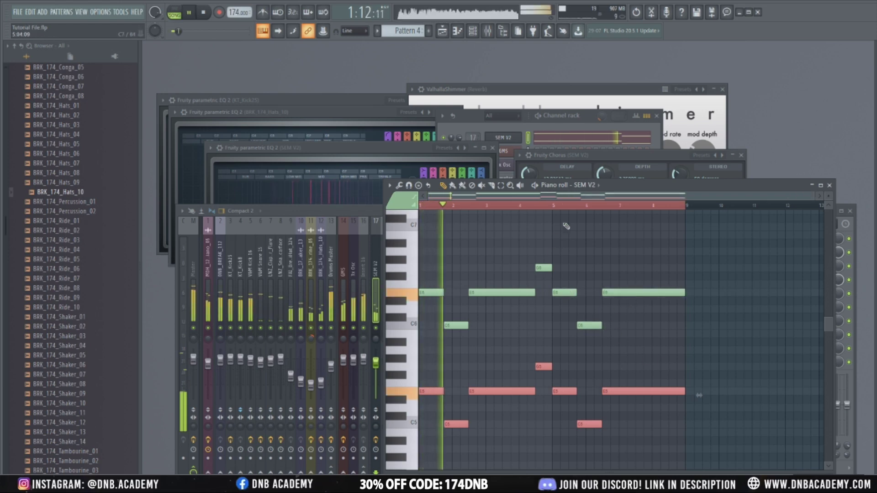
Solo SEM V2, set its EQ low shelf to -18 dB at 136 Hz, dip the low mids slightly, and unsolo it.
drag(637, 186, 876, 197)
right_click(376, 328)
click(794, 281)
click(794, 281)
drag(248, 222, 269, 261)
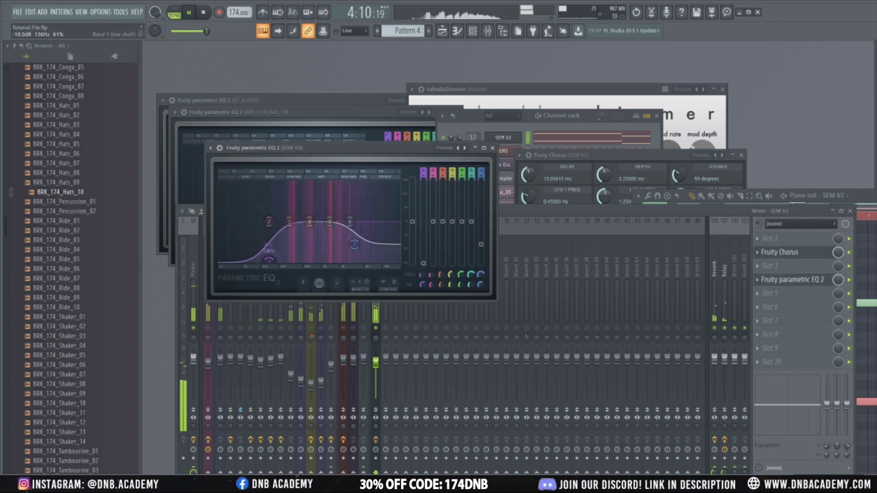
drag(290, 222, 293, 233)
right_click(377, 328)
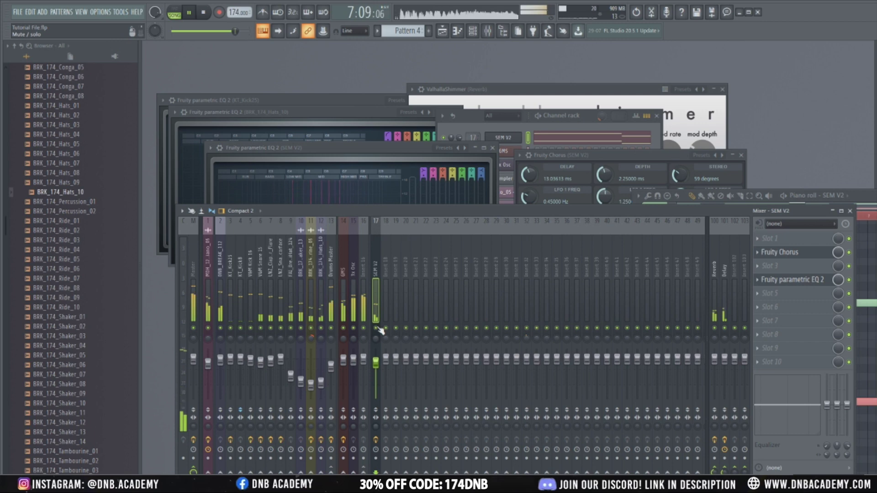
Set the SEM V2 mixer volume to 100% and solo SEM V2 and Insert 16 in turn to compare them with the mix.
key(F7)
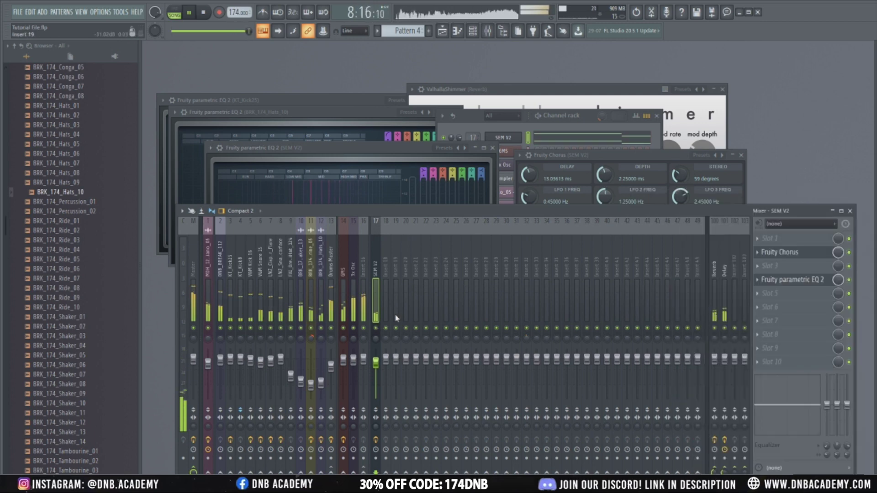
right_click(376, 329)
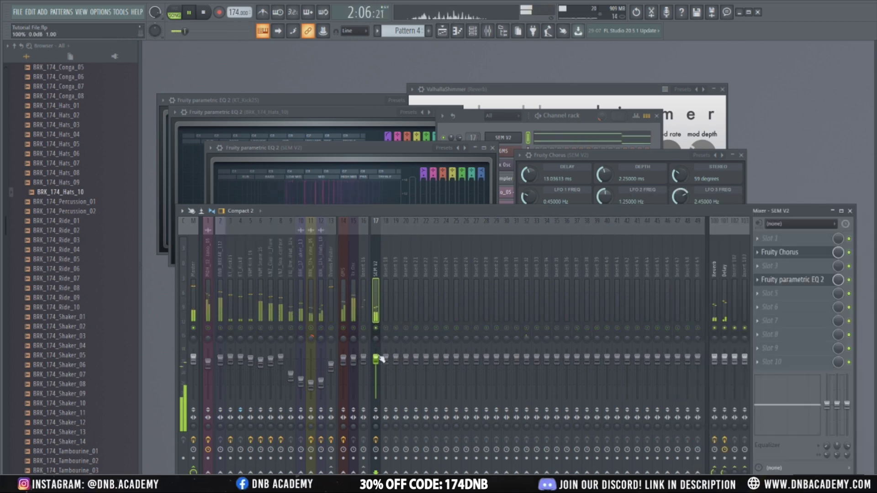
right_click(376, 329)
right_click(364, 329)
right_click(364, 329)
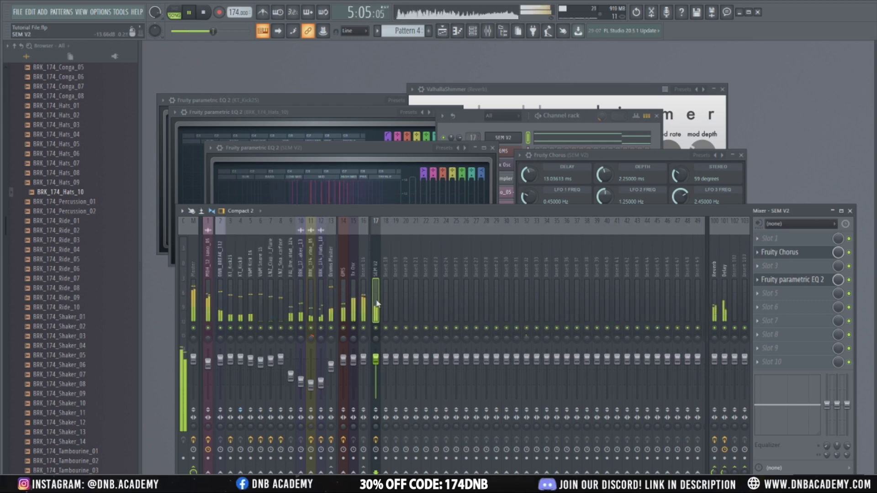
Rename mixer Insert 16 as Bass Master.
right_click(368, 216)
click(386, 228)
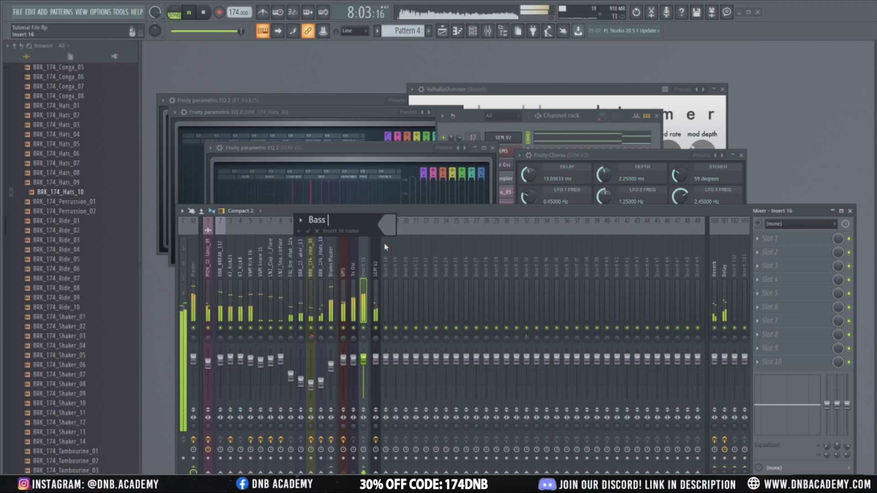
text(Bass Master)
key(Return)
key(space)
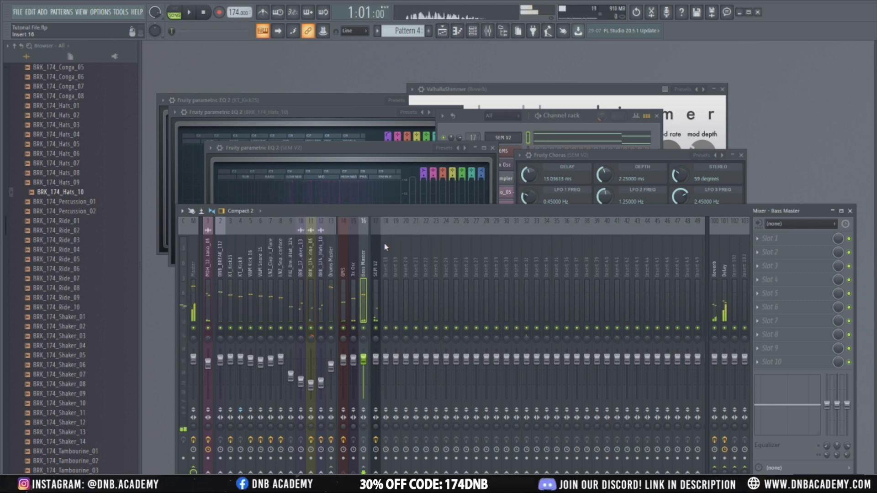
Load Fruity WaveShaper into slot 2 of the Bass Master track and bend its curve gently upward for light distortion.
click(355, 299)
key(space)
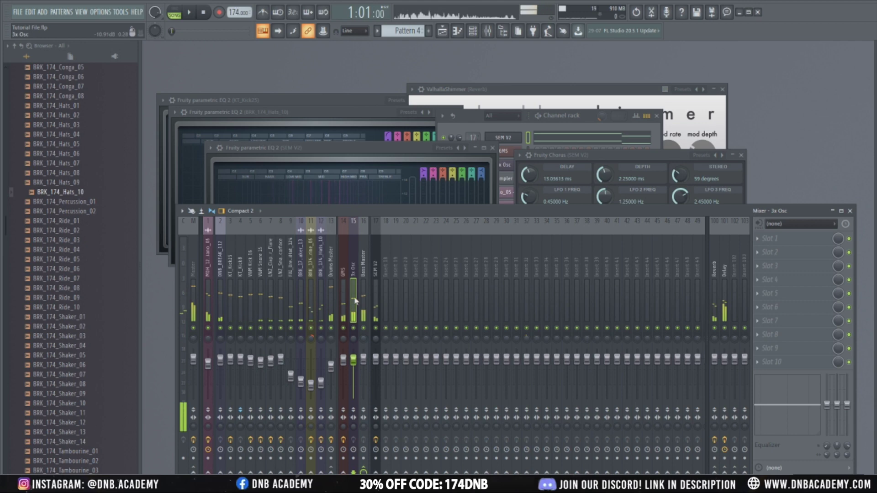
click(361, 302)
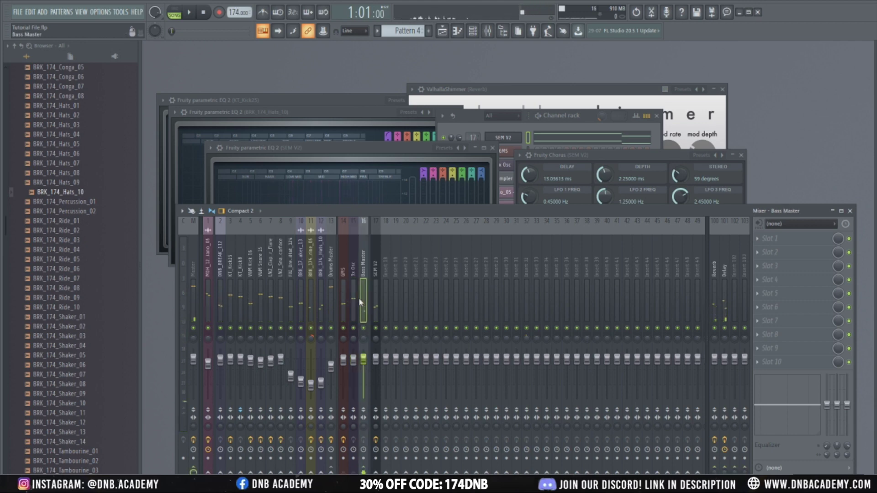
click(765, 259)
mouse_move(727, 285)
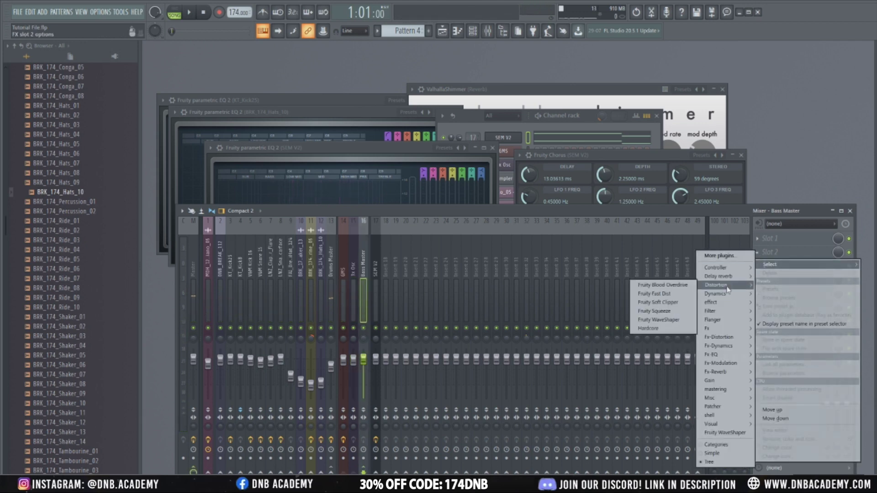
click(660, 319)
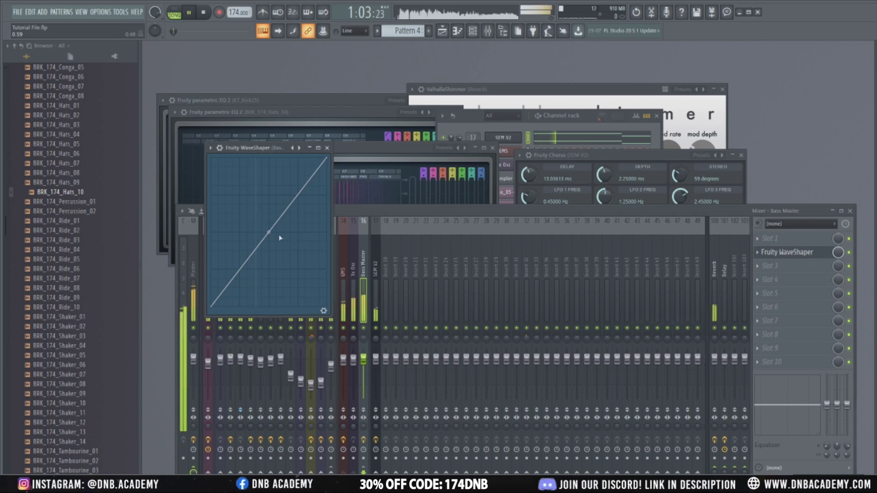
key(space)
drag(268, 232, 449, 95)
key(space)
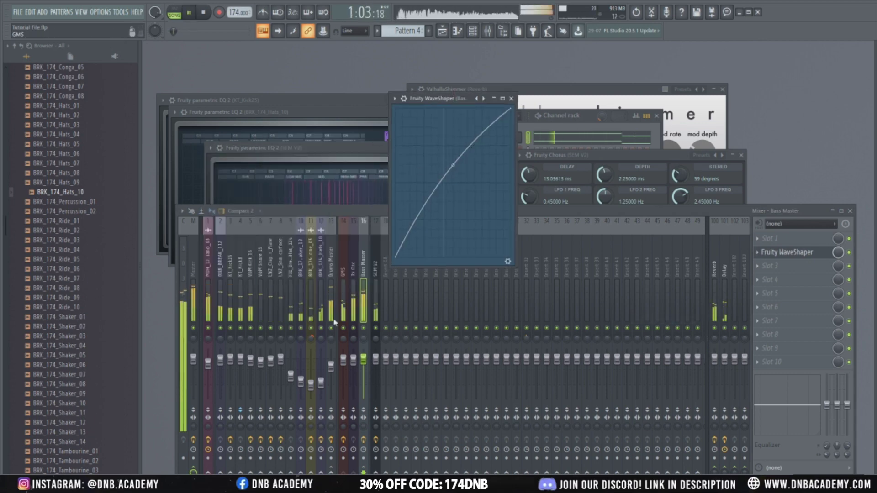
Lower the Bass Master volume to -2.9 dB and play the track with the SEM V2 mixer track selected.
drag(363, 360, 363, 364)
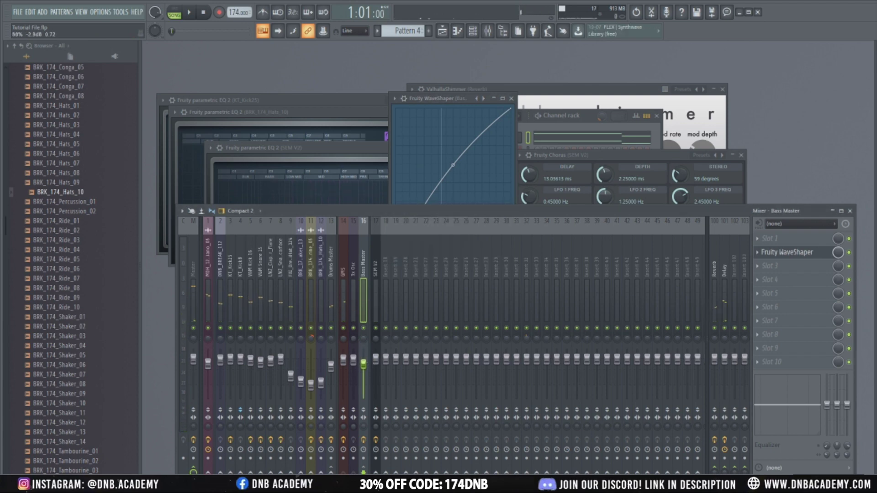
key(space)
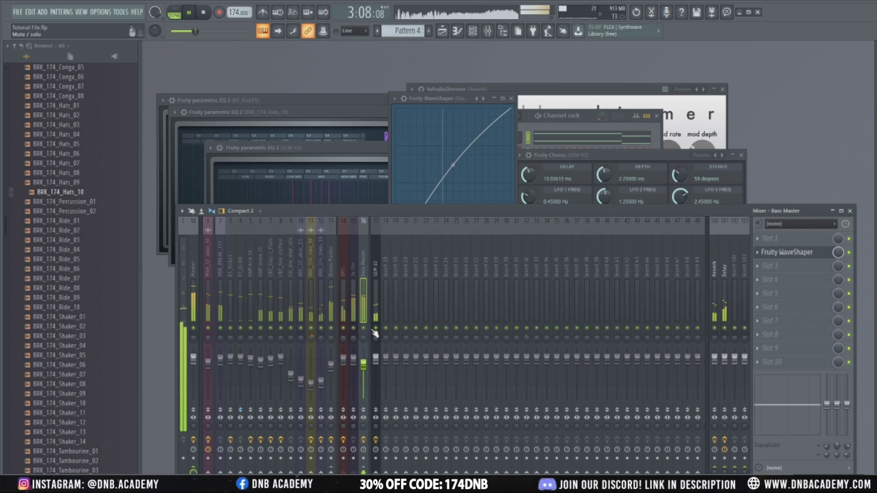
click(377, 354)
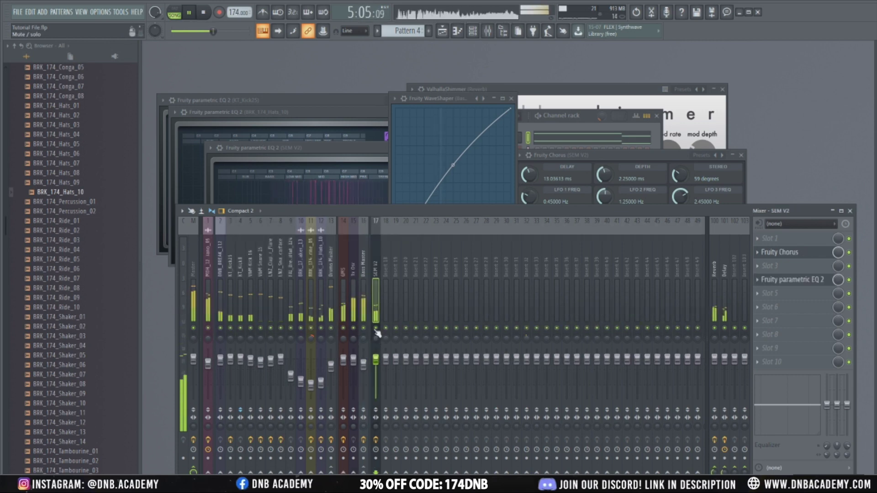
Play the track and toggle solo on SEM V2 to check how the melody sits in the full mix.
key(space)
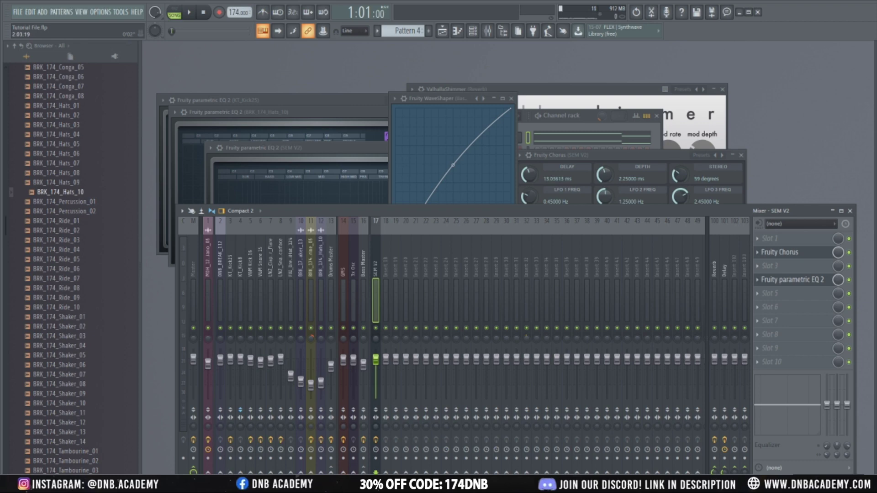
key(space)
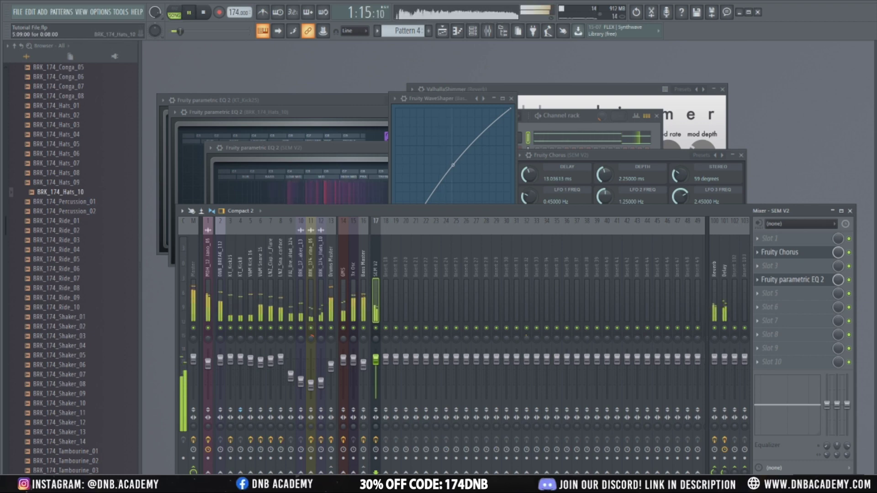
key(space)
ctrl+click(376, 328)
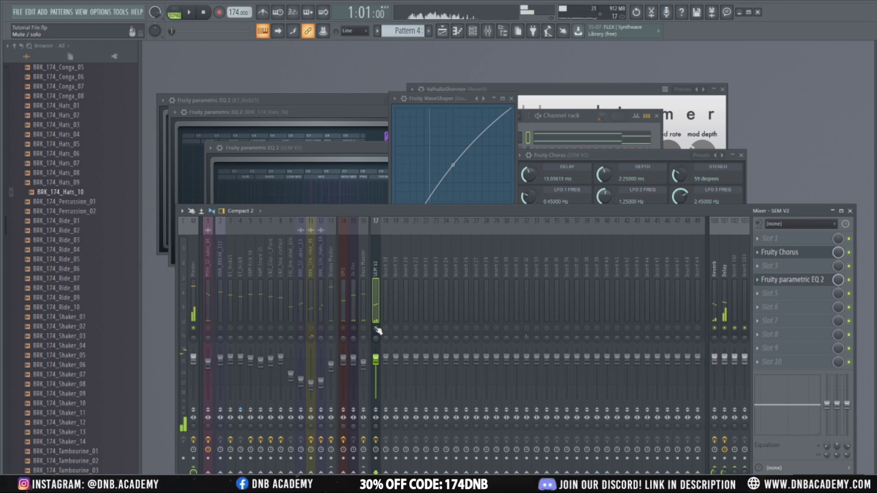
ctrl+click(376, 328)
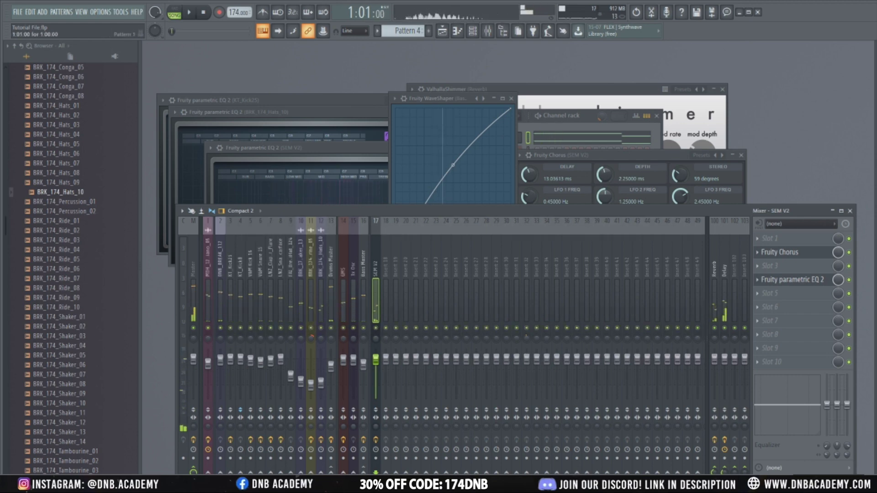
ctrl+click(376, 329)
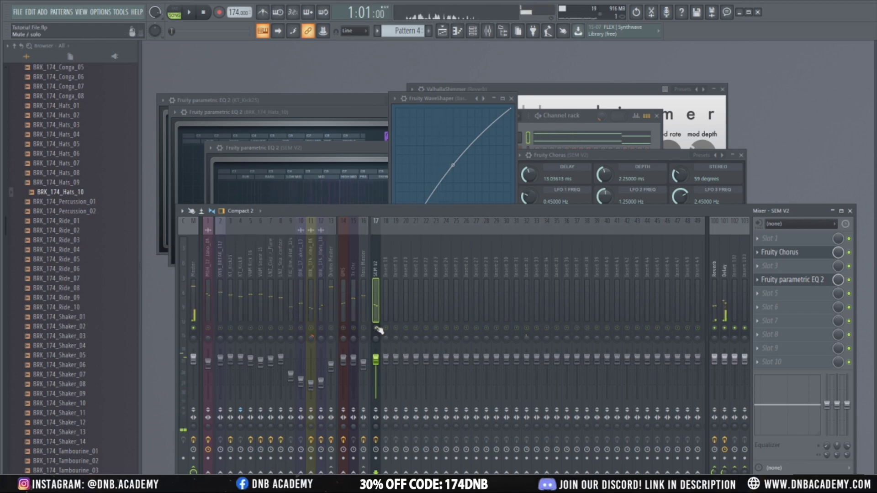
ctrl+click(376, 328)
key(space)
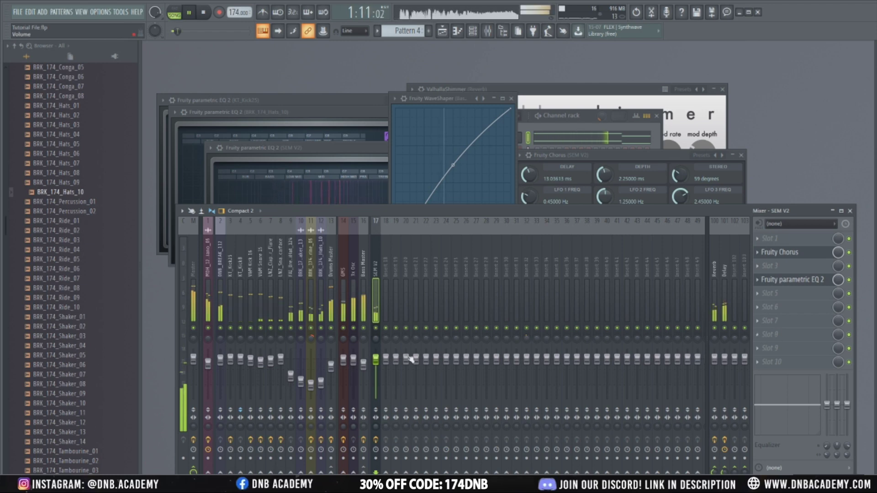
Stop playback and review the full arrangement in the playlist.
key(space)
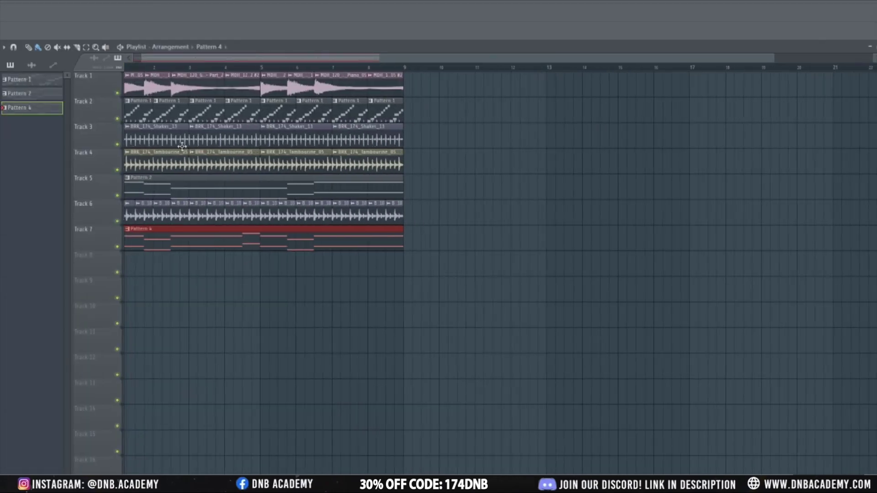
scroll(219, 163, down, 1)
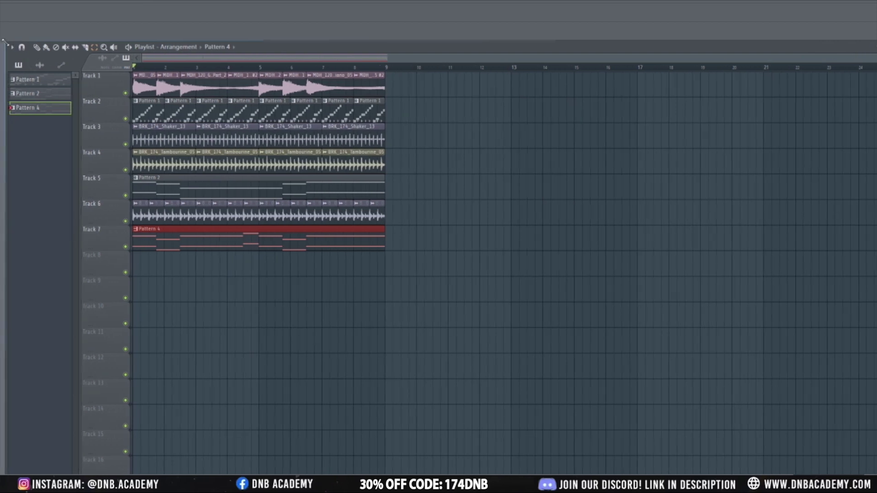
drag(7, 39, 63, 52)
drag(328, 66, 263, 59)
drag(833, 110, 872, 109)
click(471, 262)
drag(472, 261, 377, 284)
drag(460, 305, 485, 230)
drag(444, 252, 585, 320)
scroll(637, 346, down, 1)
scroll(395, 254, down, 1)
scroll(316, 215, up, 2)
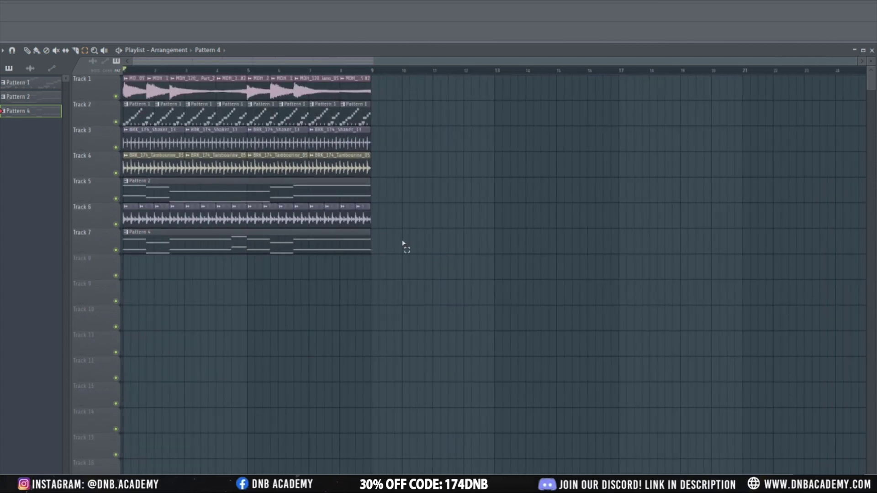
Select all clips on Tracks 1 to 7 and move the whole eight-bar section to start at bar 33.
drag(425, 243, 121, 75)
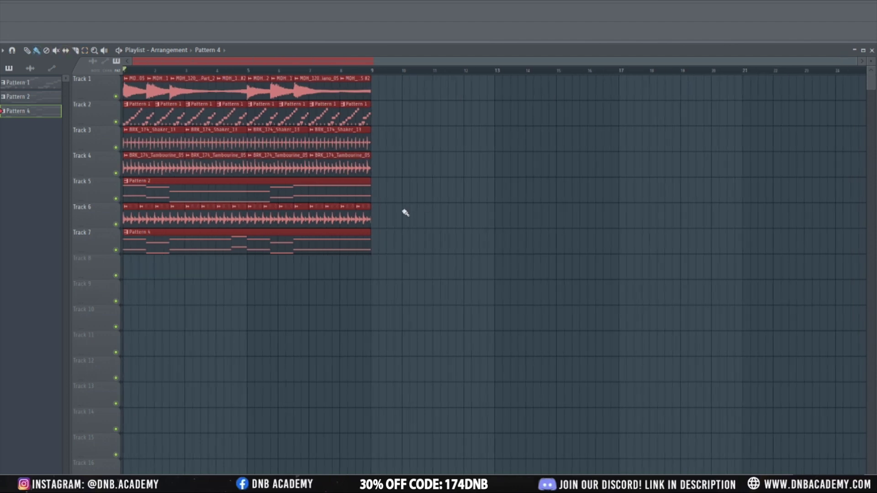
drag(181, 145, 725, 90)
scroll(567, 143, down, 5)
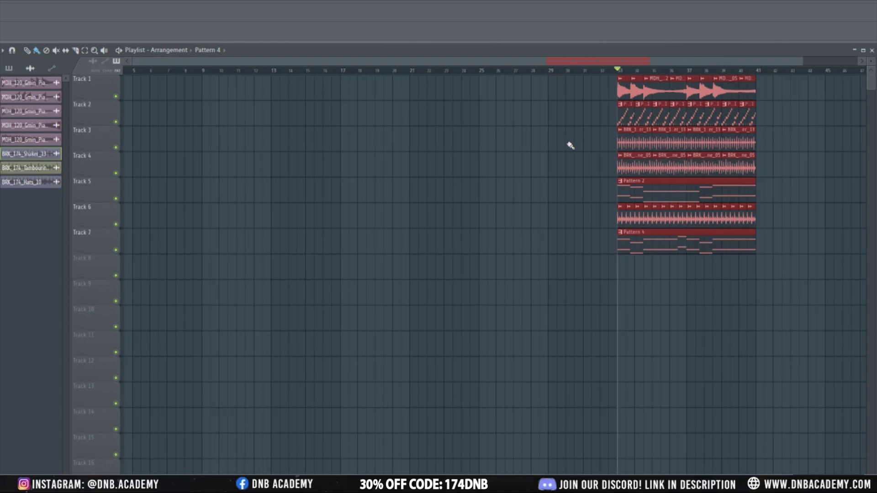
Place Pattern 1 repeatedly on Track 2 over the first eight bars and play it from the start.
click(259, 163)
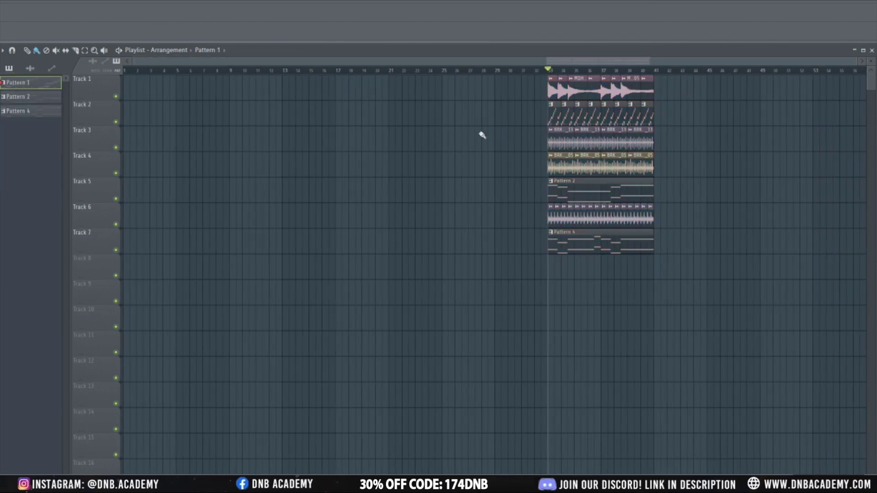
key(Home)
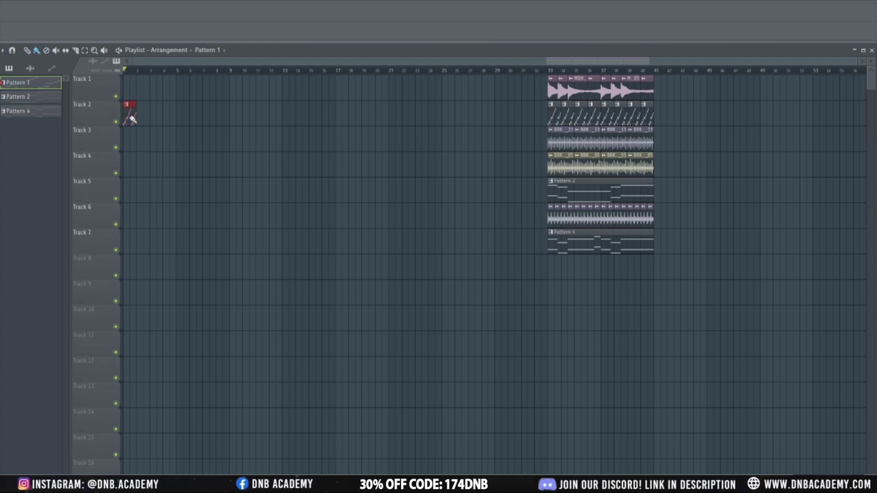
drag(132, 119, 185, 128)
key(space)
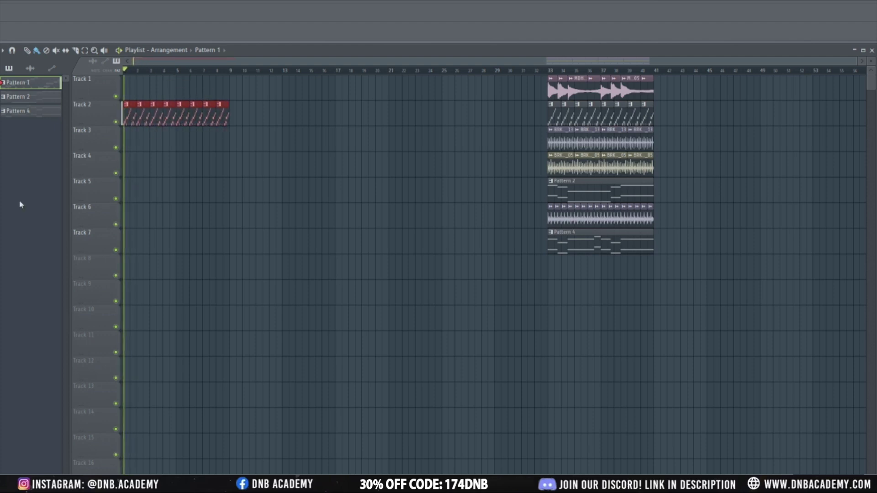
key(space)
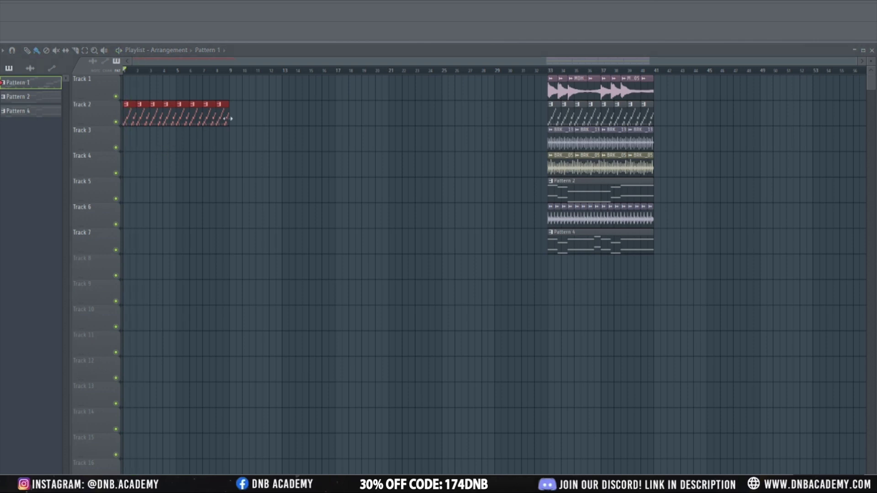
Remove the Track 2 drum clips after the first intro clip and make that remaining clip unique.
drag(220, 118, 151, 120)
click(125, 105)
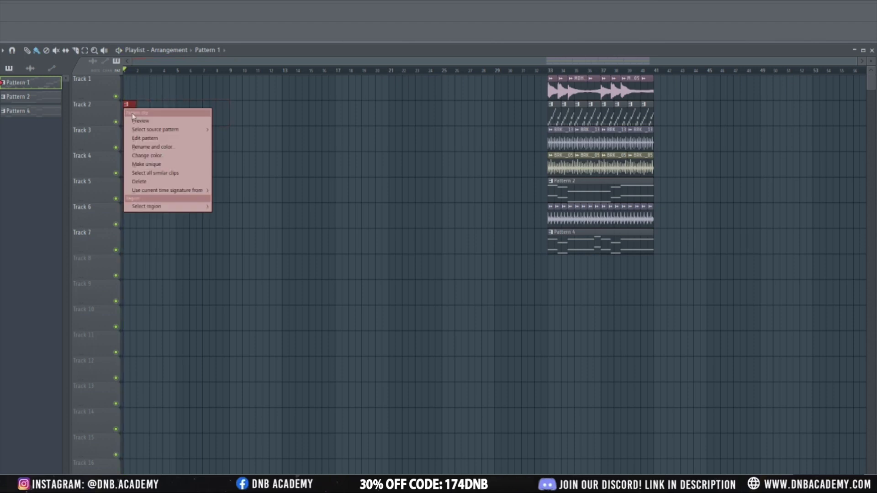
click(137, 164)
In the unique drum pattern, clear all KT_Kick8 steps and thin the FAI_Br..at_124 channel to steps 1, 5, 9 and 13.
double_click(128, 123)
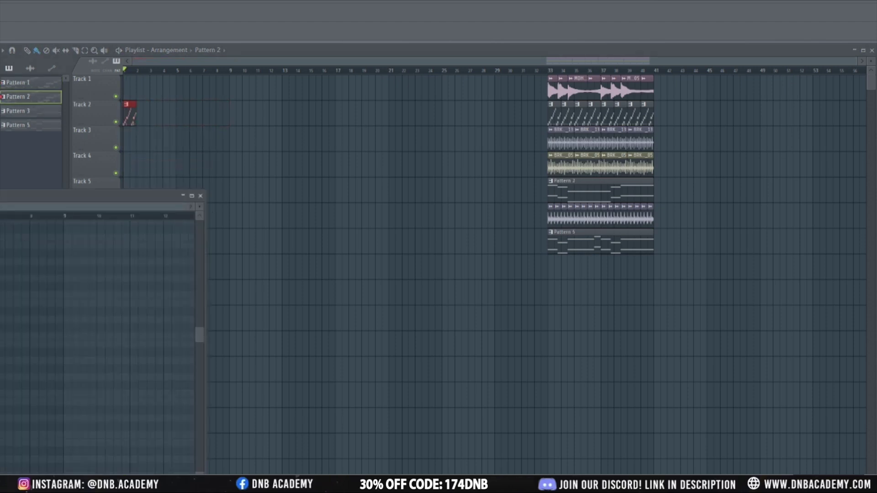
key(F6)
drag(300, 146, 327, 140)
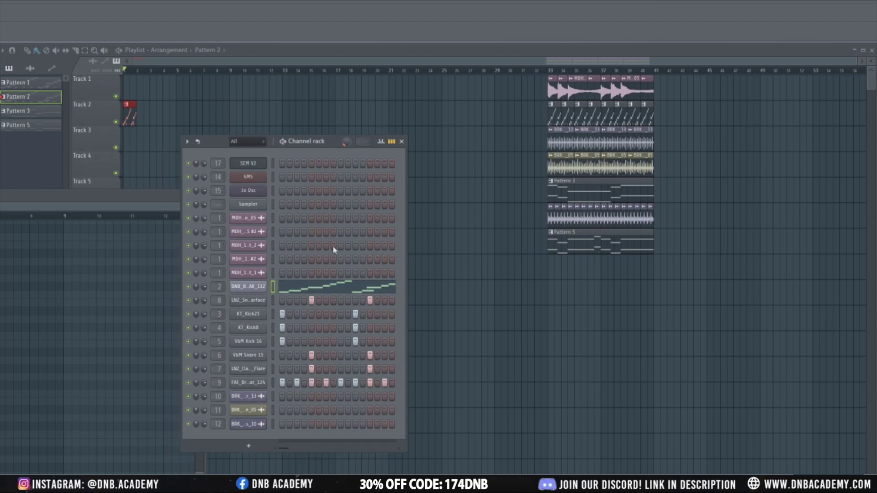
key(space)
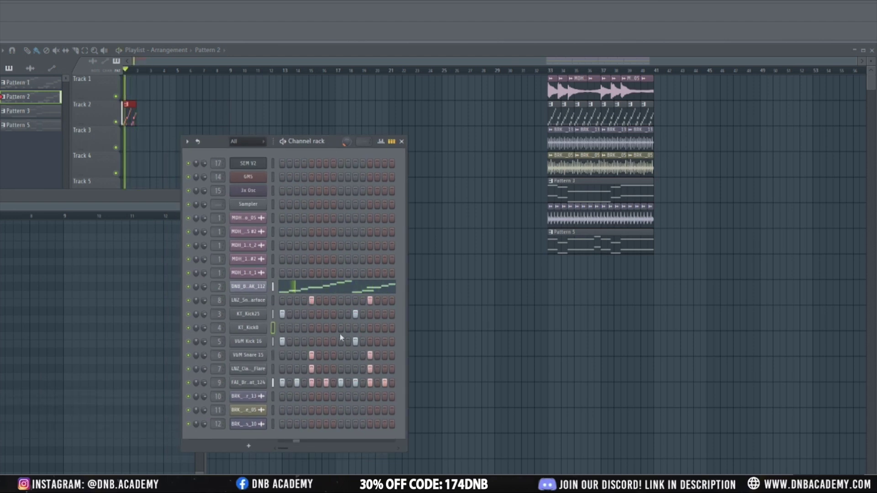
click(355, 383)
click(385, 383)
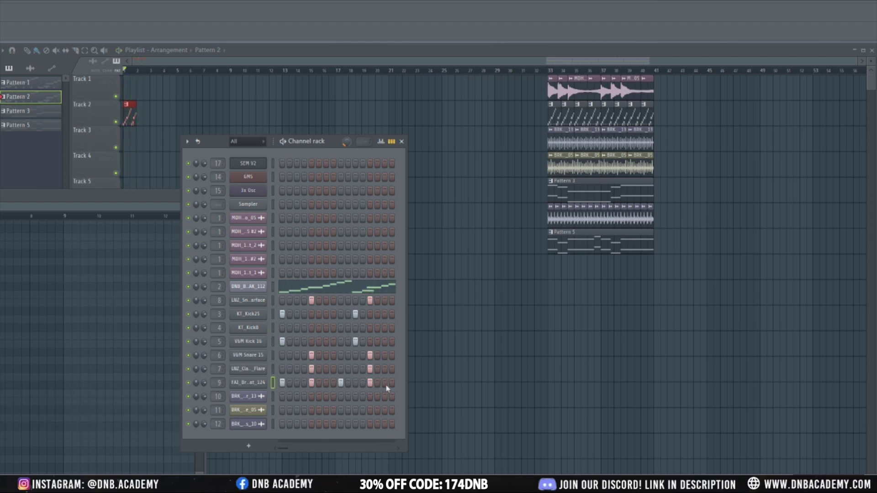
click(402, 141)
Repeat the thinned drum pattern on Track 2 through bar 8 and play the intro from the start.
drag(139, 122, 173, 121)
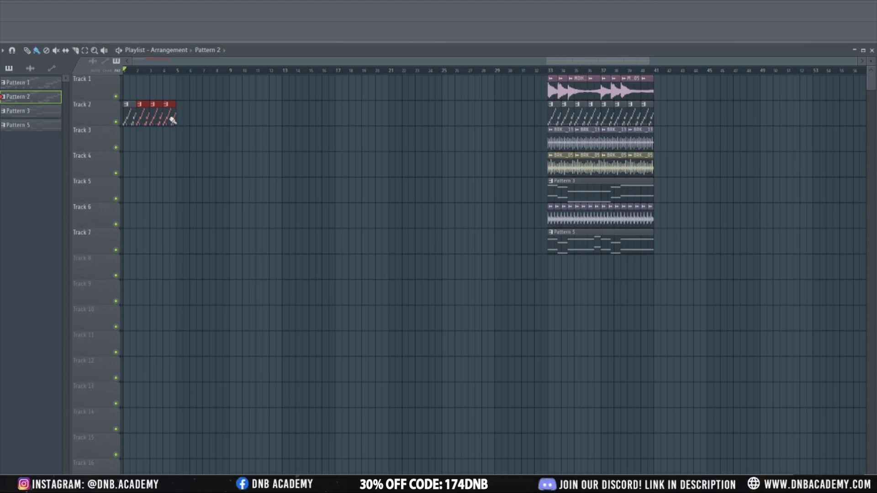
drag(250, 135, 252, 137)
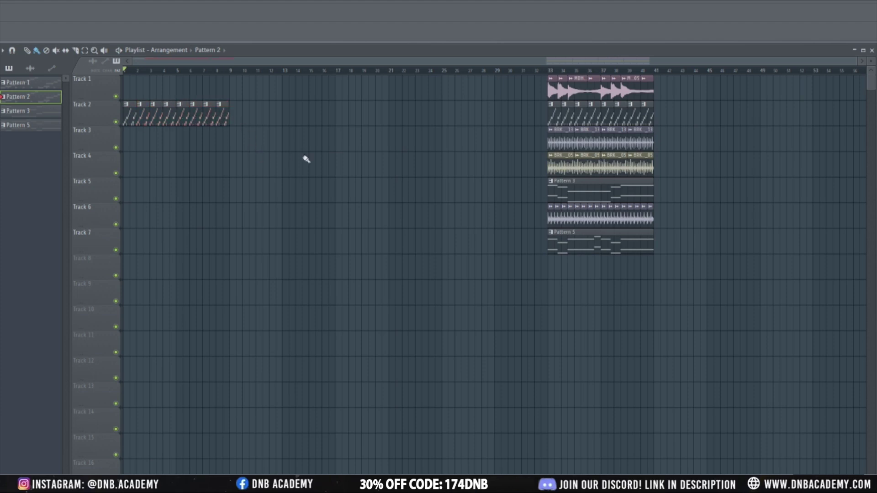
key(space)
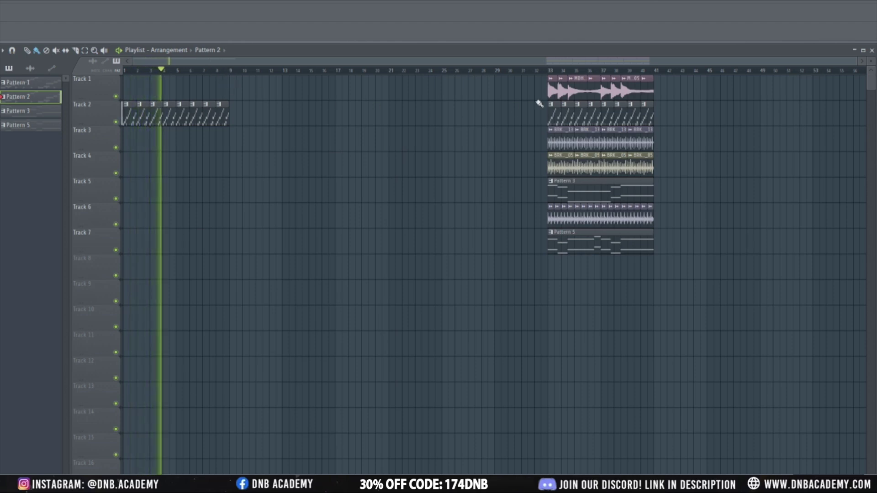
key(space)
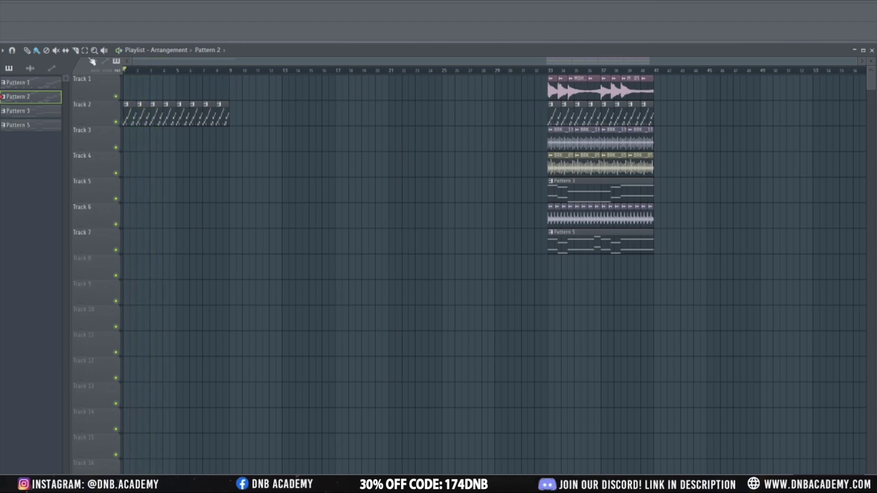
Copy the first three piano clips from bar 33 on Track 1 to bar 1 and play them with the drums.
drag(547, 101, 572, 96)
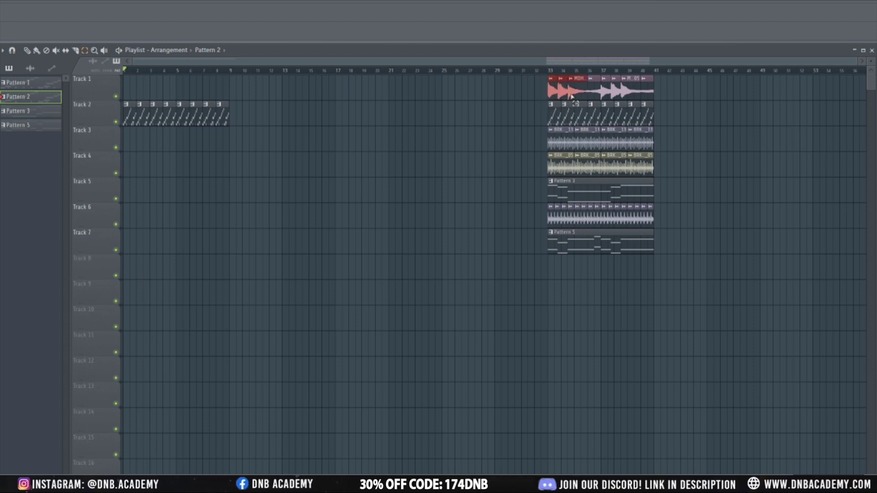
key(ctrl+v)
key(space)
click(208, 99)
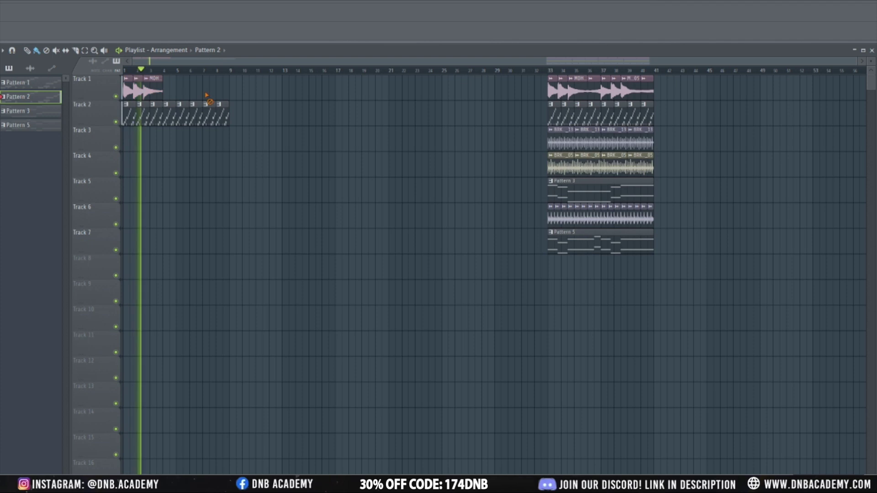
key(space)
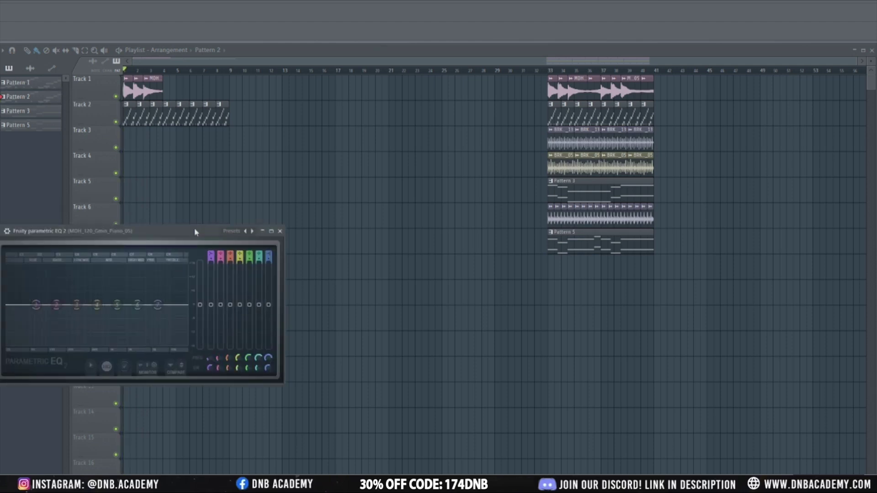
In the piano track's Fruity Parametric EQ 2, turn band 1 into a low-pass filter and raise its frequency to the maximum.
drag(194, 227, 268, 210)
drag(149, 204, 215, 196)
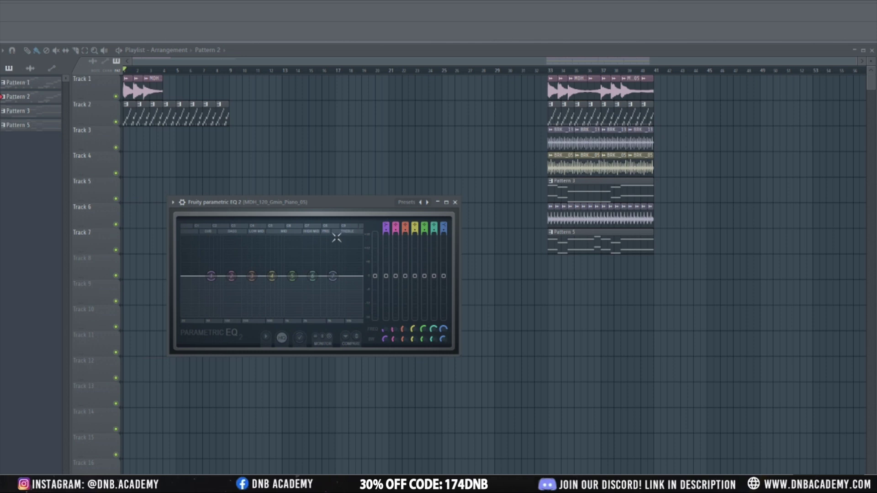
scroll(211, 276, down, 3)
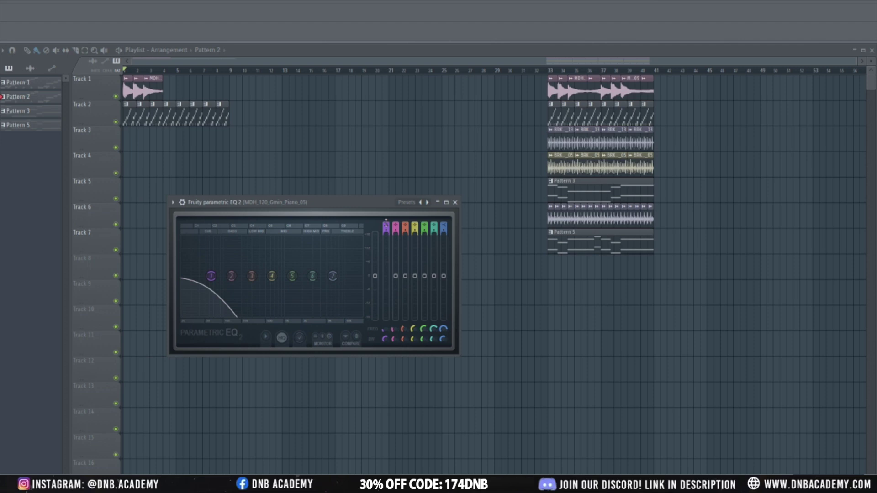
drag(386, 328, 386, 295)
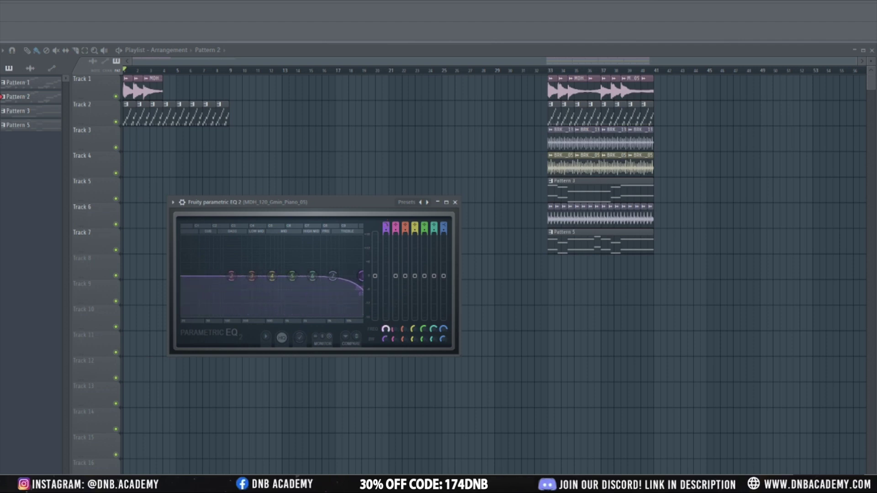
Create an automation clip for the piano EQ's band 1 frequency, lower its starting point to darken the intro, and play the result.
right_click(387, 331)
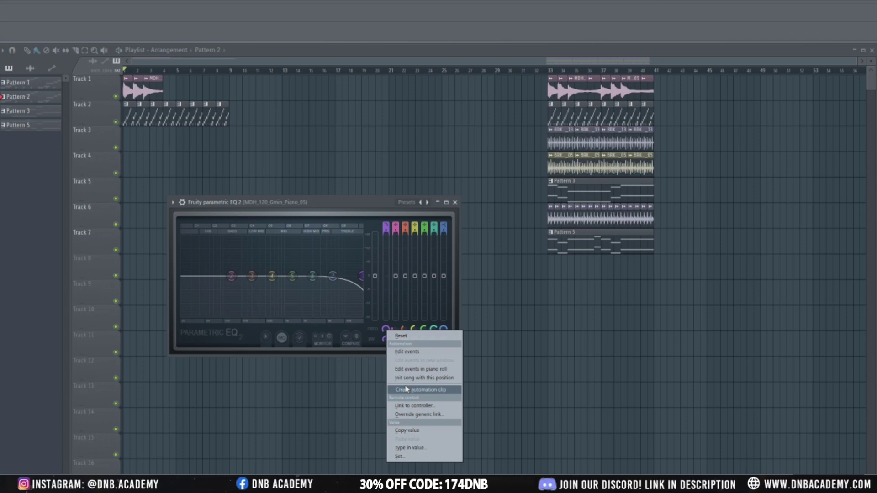
click(406, 389)
click(205, 60)
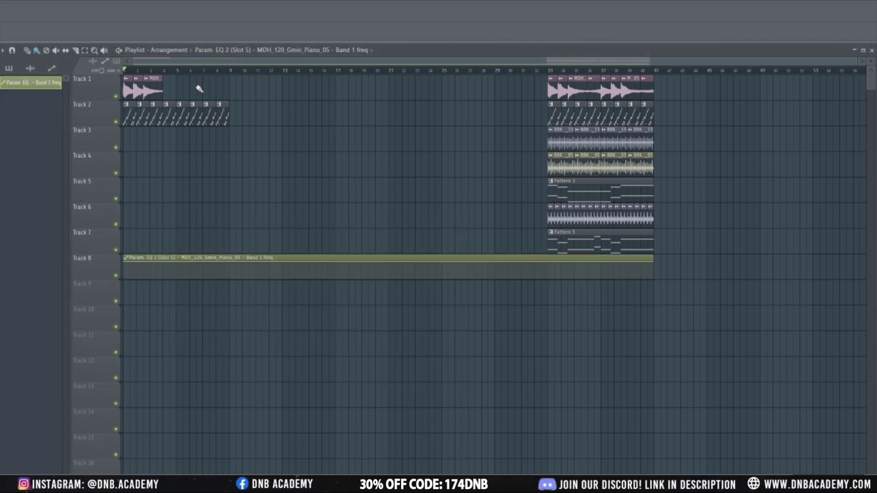
drag(125, 262, 126, 275)
key(space)
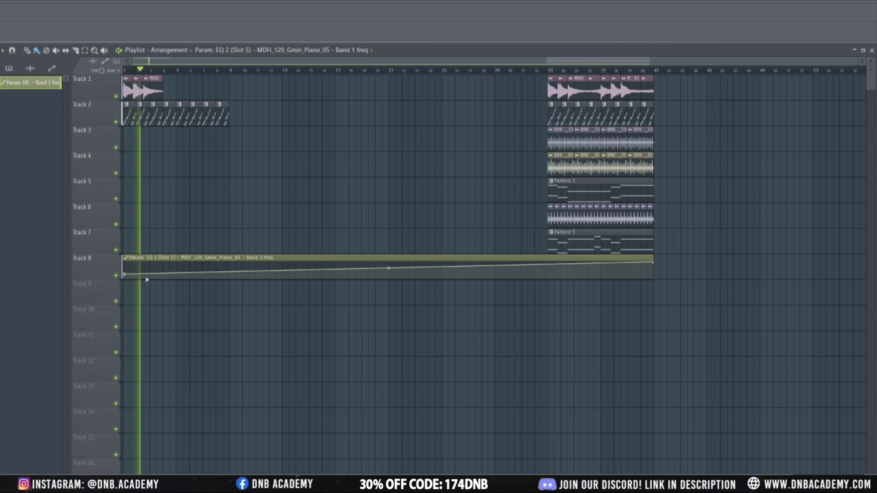
key(space)
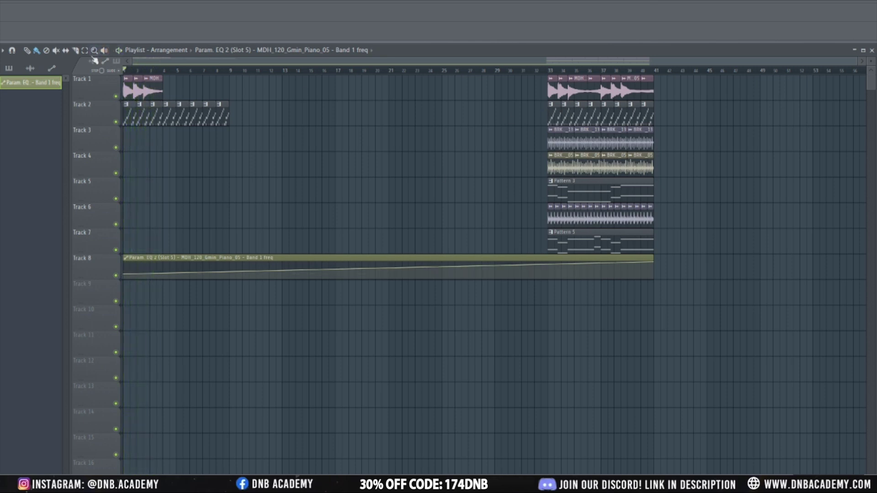
Replace the short piano copy at bar 1 with the full eight bars of piano clips from bar 33 on Track 1.
drag(171, 82, 2, 90)
key(Delete)
drag(679, 71, 435, 86)
click(532, 108)
drag(551, 85, 714, 91)
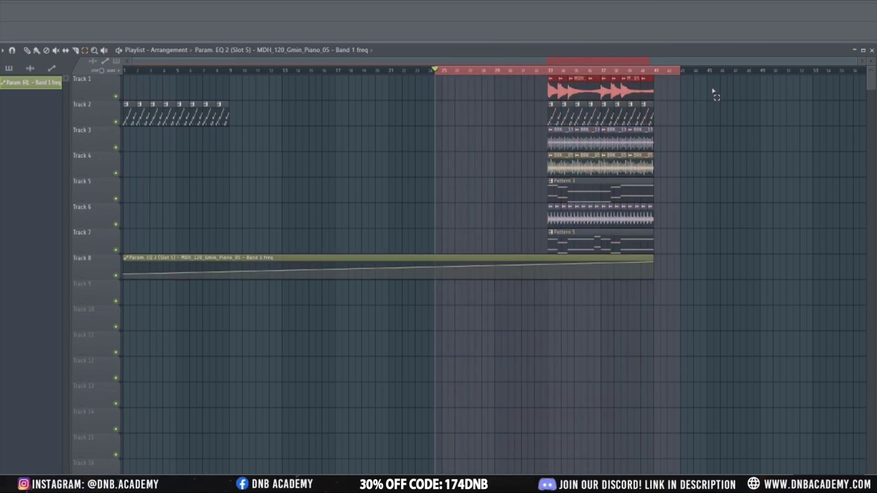
key(super)
key(super)
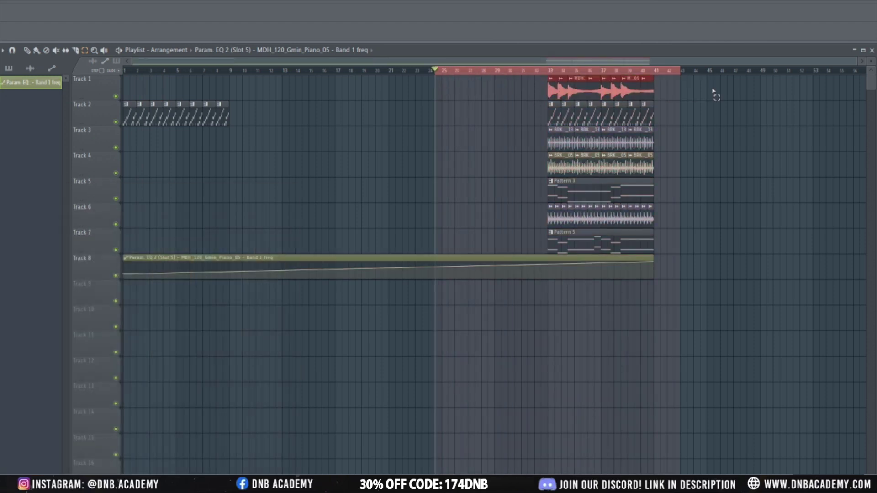
key(ctrl+v)
key(ctrl+d)
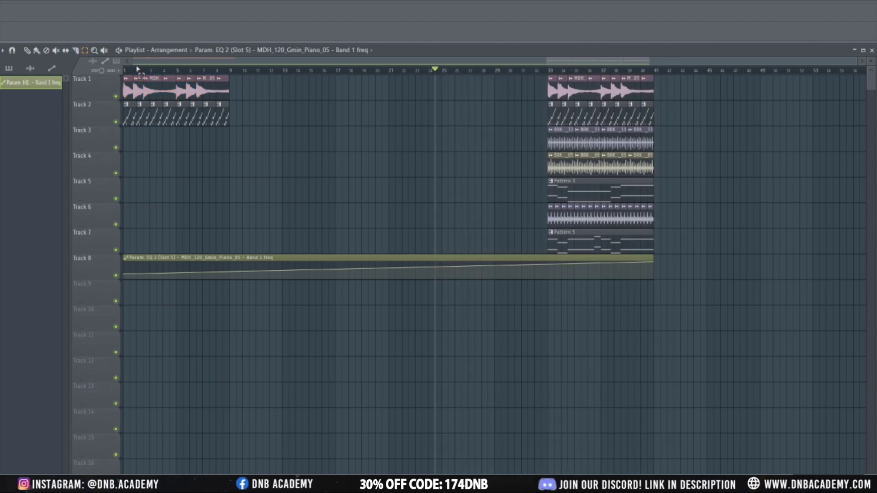
Play the intro from bar 1 and add a point at bar 9 on the band 1 frequency automation.
click(124, 70)
key(space)
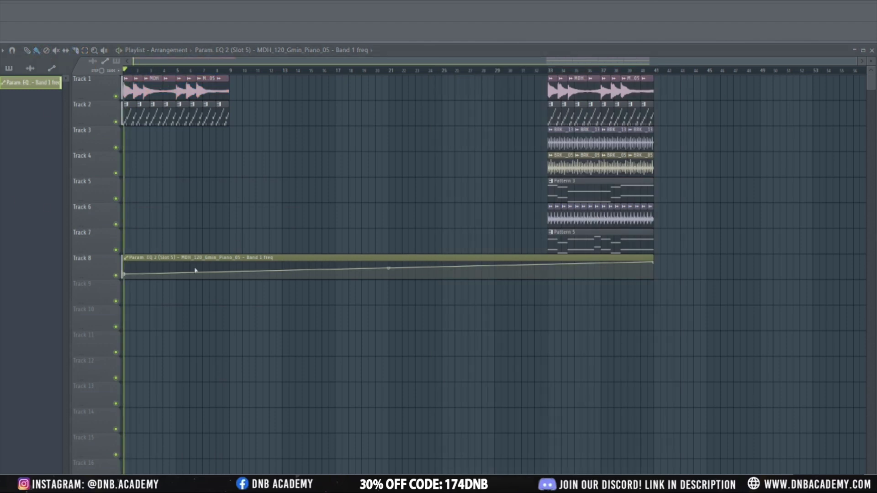
click(230, 273)
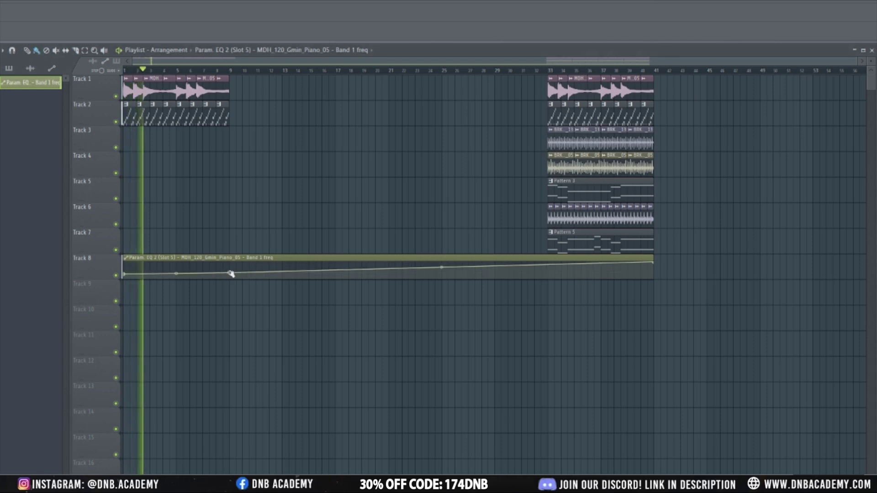
Extend Pattern 2 on Track 2 through bar 16 and duplicate the intro's eight bars of piano to bar 9, stopping playback.
click(227, 116)
drag(234, 115, 333, 118)
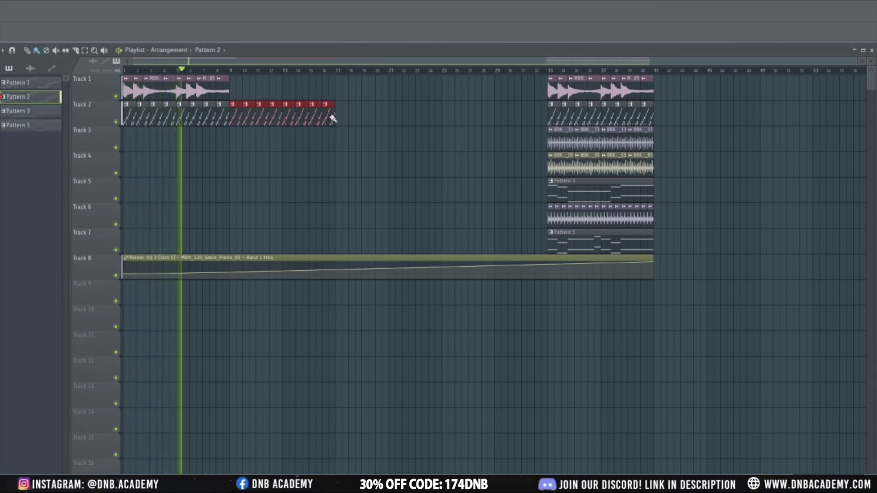
ctrl+click(182, 94)
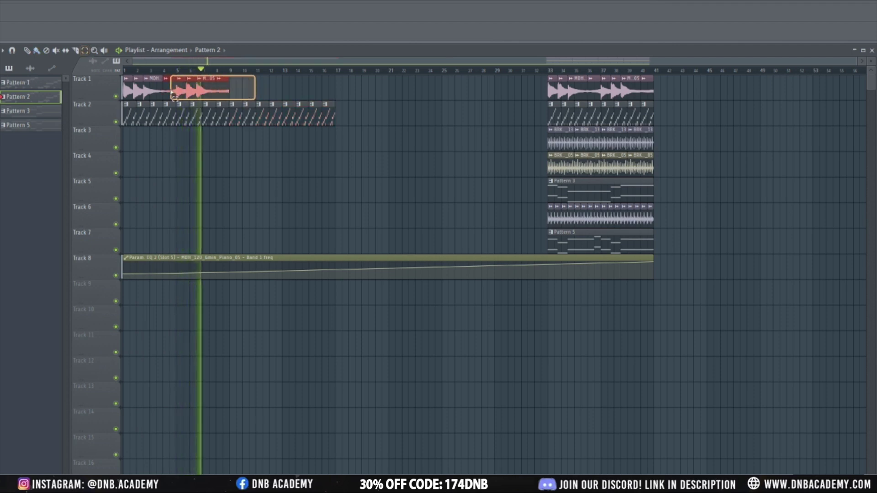
drag(179, 93, 179, 93)
drag(246, 91, 69, 89)
key(ctrl+b)
key(space)
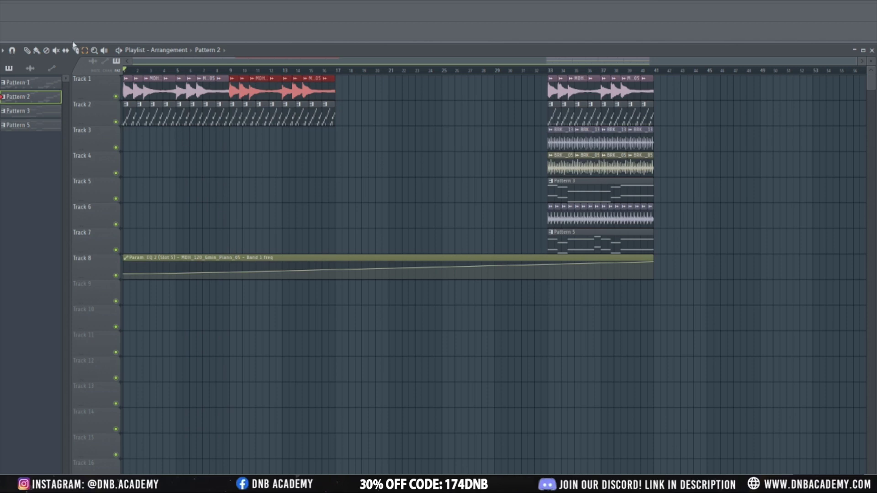
Adjust the bar 9 point on the piano's band 1 frequency automation and play the arrangement from bar 9.
click(37, 50)
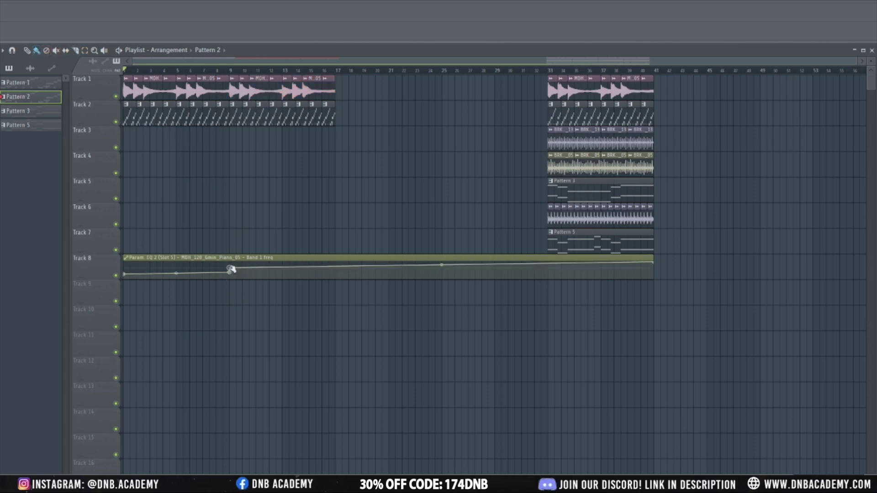
key(space)
click(231, 271)
click(223, 70)
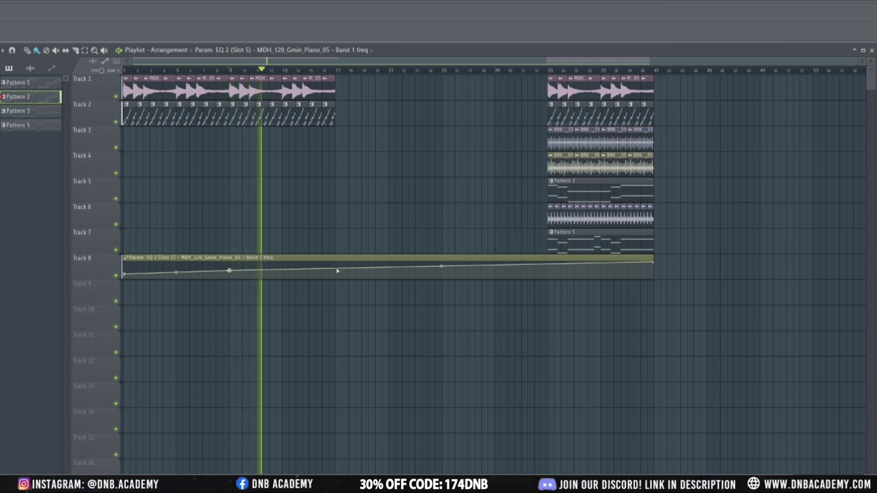
Erase the pattern clips in bars 15 and 16 on Track 2, paint Pattern 1 from bar 17 up to bar 33, and stop playback.
drag(328, 123, 309, 123)
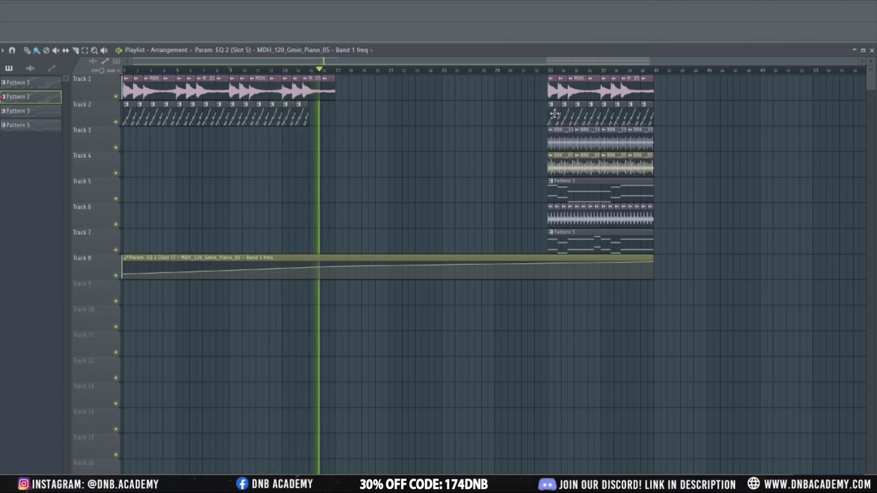
drag(336, 112, 537, 135)
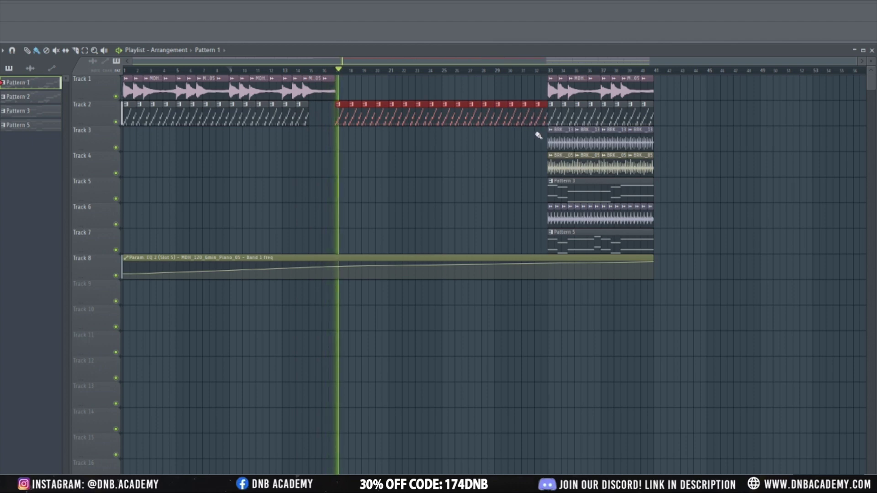
key(space)
Duplicate the sixteen bars of piano on Track 1 to bar 17 and play from bar 9.
drag(363, 98, 126, 75)
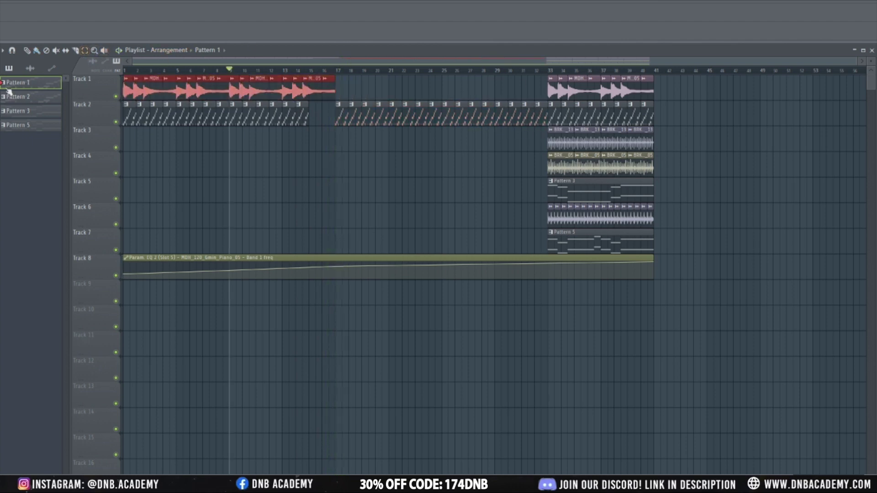
key(ctrl+b)
key(space)
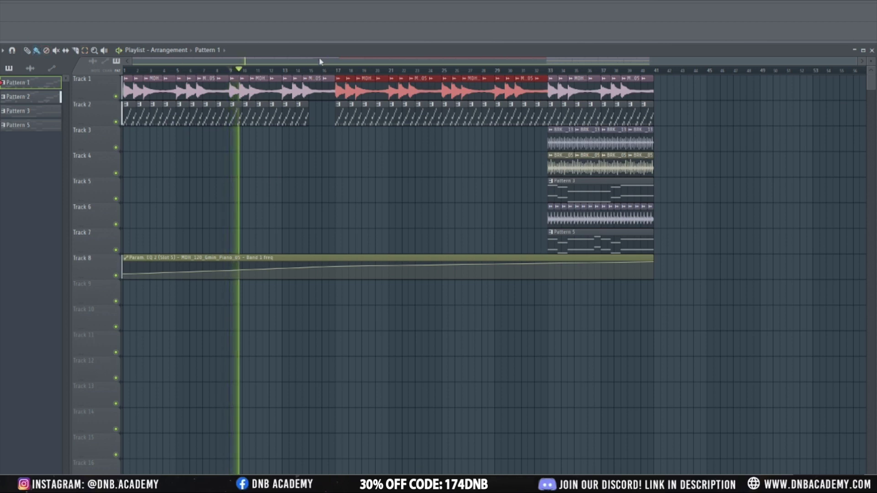
Add automation points just before and at bar 33 on the band 1 frequency clip, dropping the bar 33 point lower.
click(419, 153)
click(539, 269)
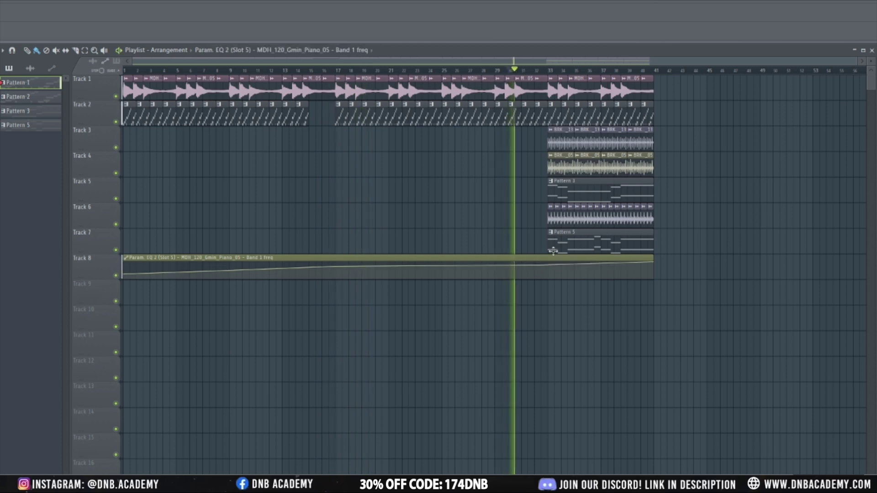
drag(551, 266, 548, 272)
Erase the Pattern 1 clips in bars 31 and 32 on Track 2 and remove Pattern 5 from Track 7.
right_click(528, 115)
right_click(539, 119)
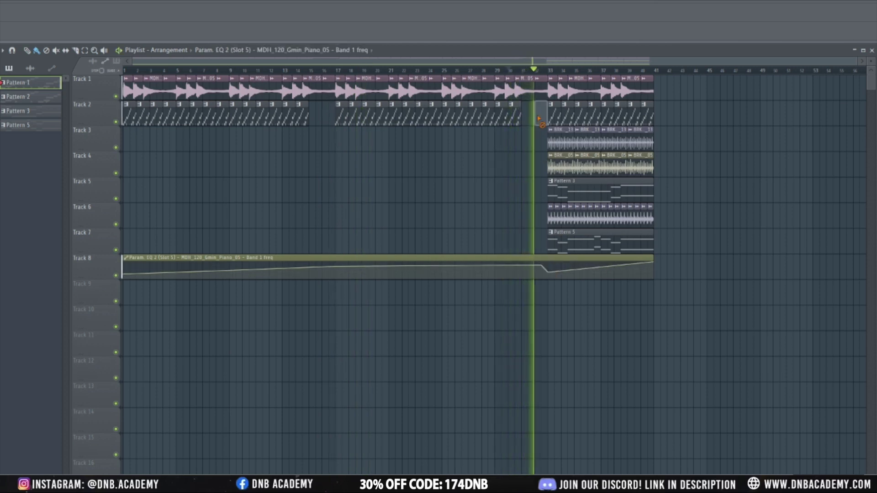
mouse_move(544, 268)
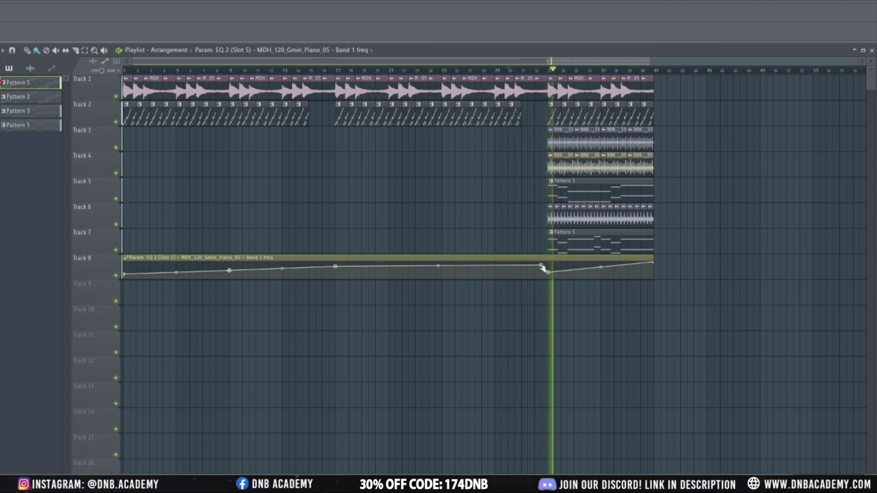
drag(566, 243, 446, 244)
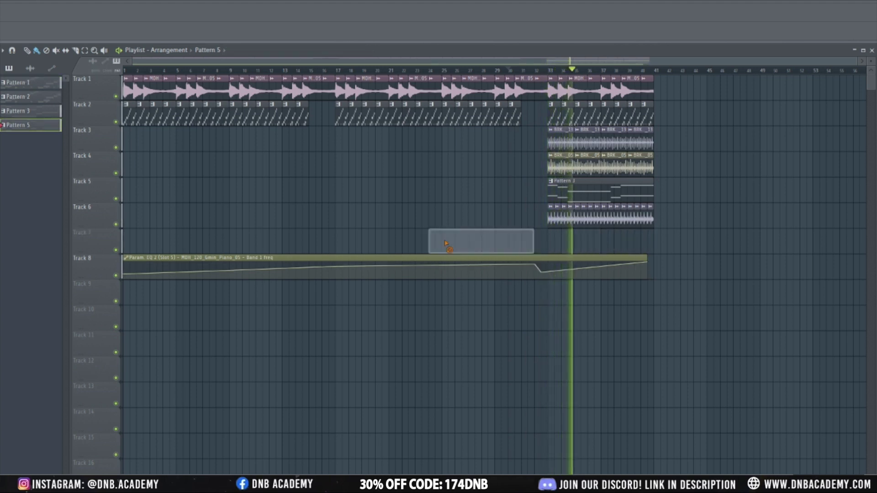
Extend the band 1 frequency automation clip to bar 49, raise its bar 33 point slightly, and restart playback.
drag(647, 263, 759, 256)
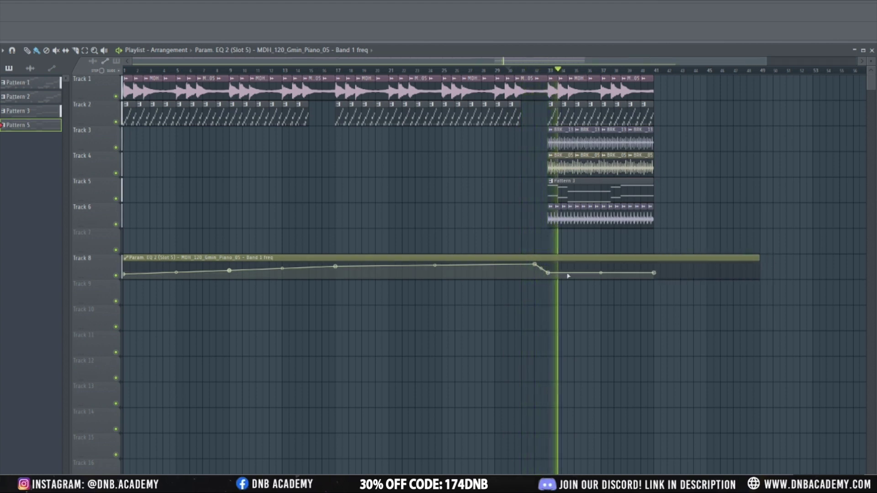
drag(548, 273, 548, 269)
key(space)
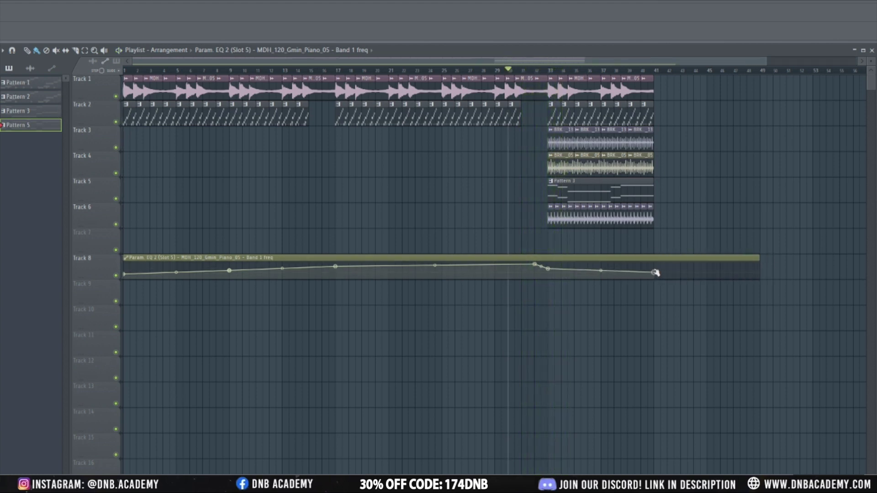
key(space)
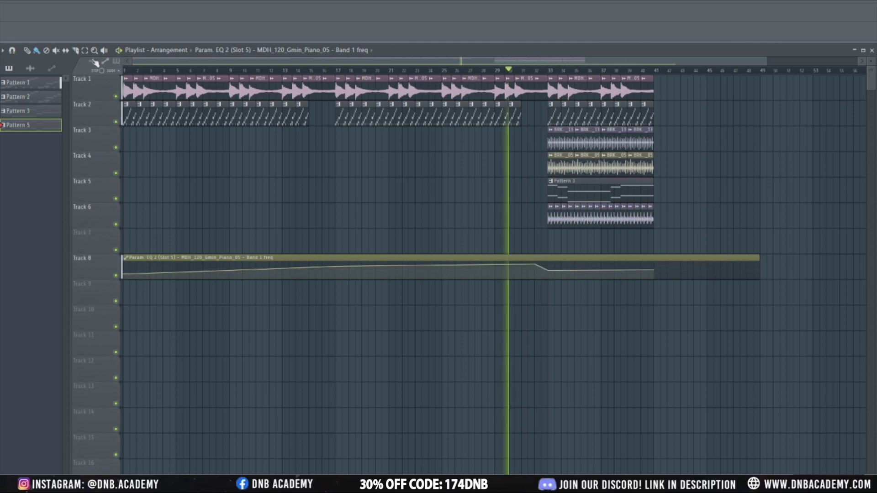
Duplicate the clips on Tracks 1 to 6 from bars 33–40 to bar 41 and clear the selection.
drag(666, 202, 552, 82)
key(ctrl+b)
click(413, 180)
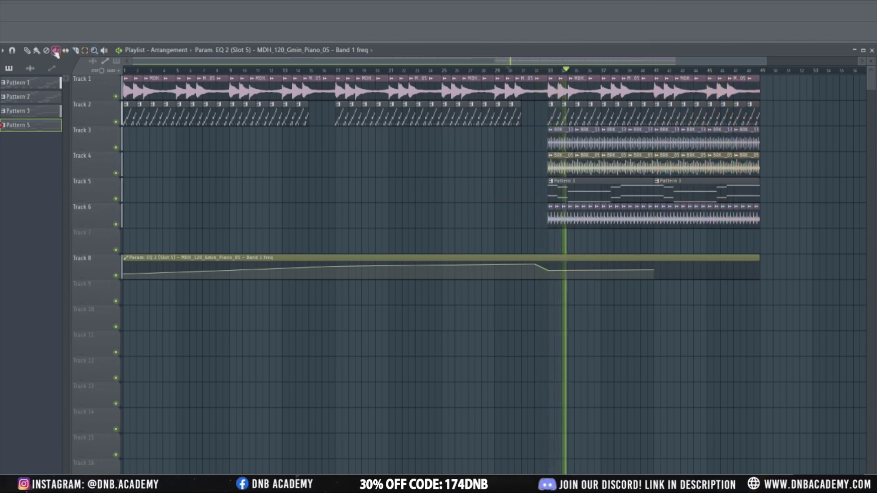
click(37, 50)
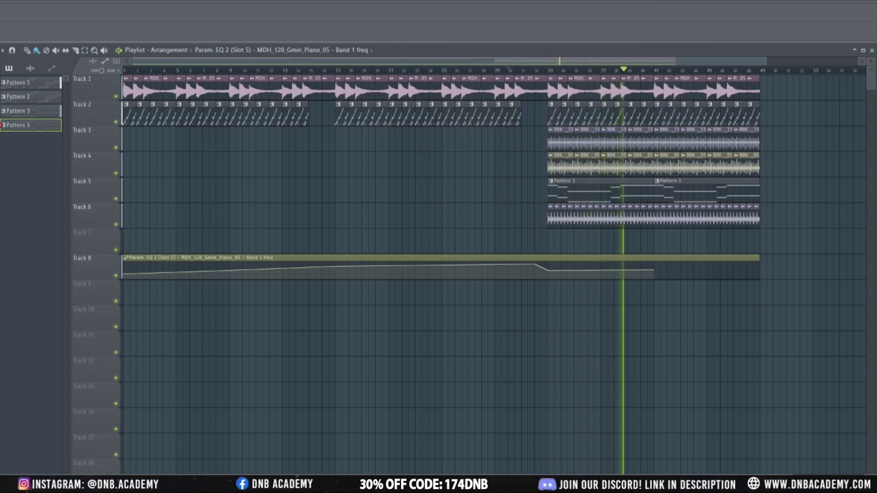
Stop playback, create a new empty pattern, and insert a Massive synth above SEM V2 in the channel rack.
key(F6)
key(space)
right_click(251, 163)
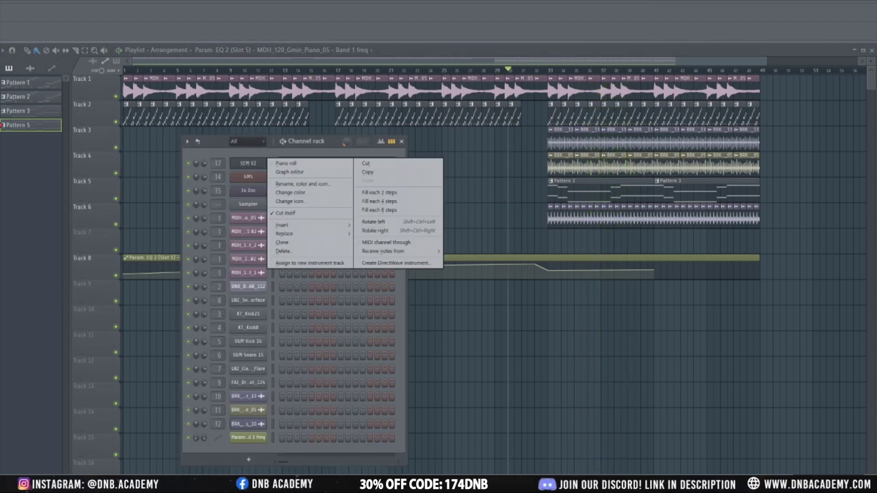
key(F4)
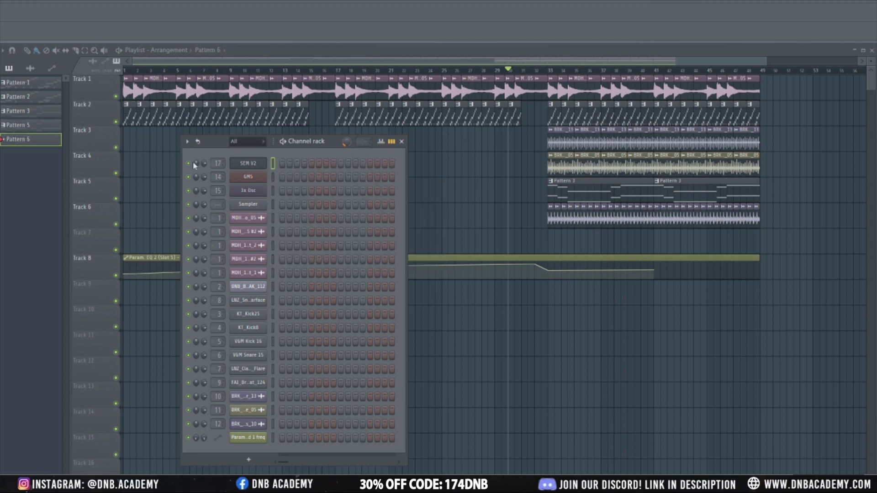
right_click(245, 166)
mouse_move(292, 225)
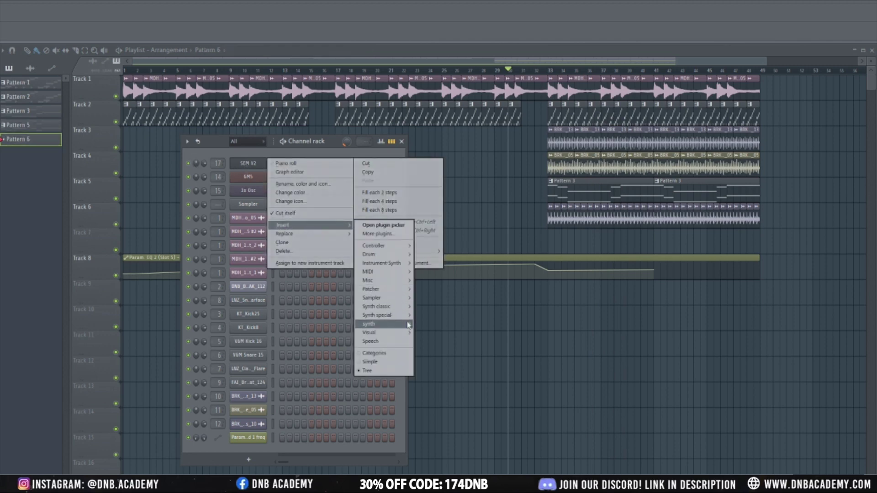
mouse_move(405, 324)
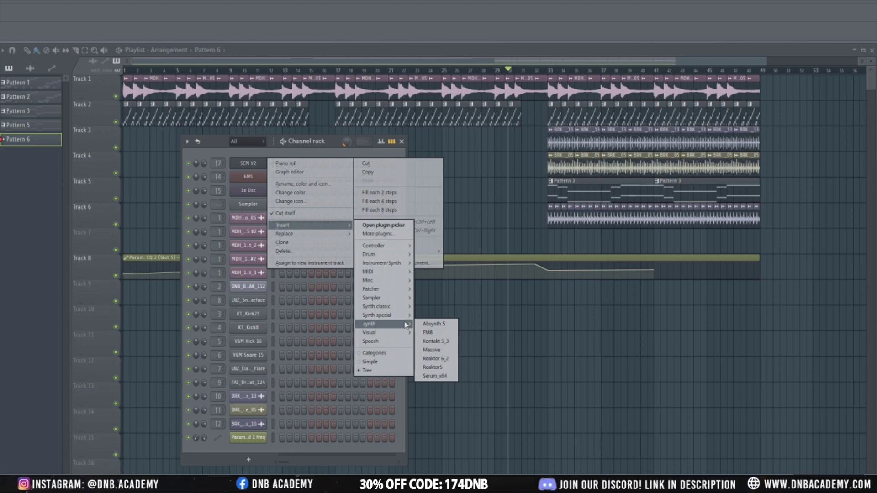
mouse_move(405, 309)
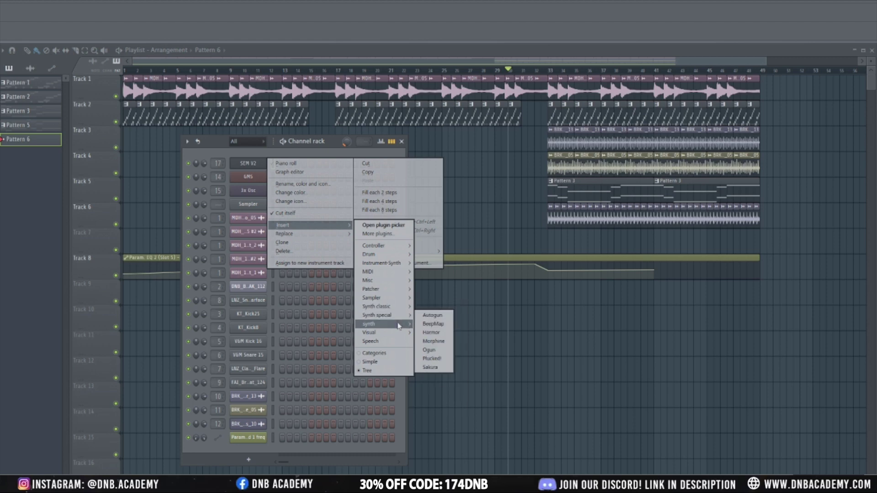
click(430, 351)
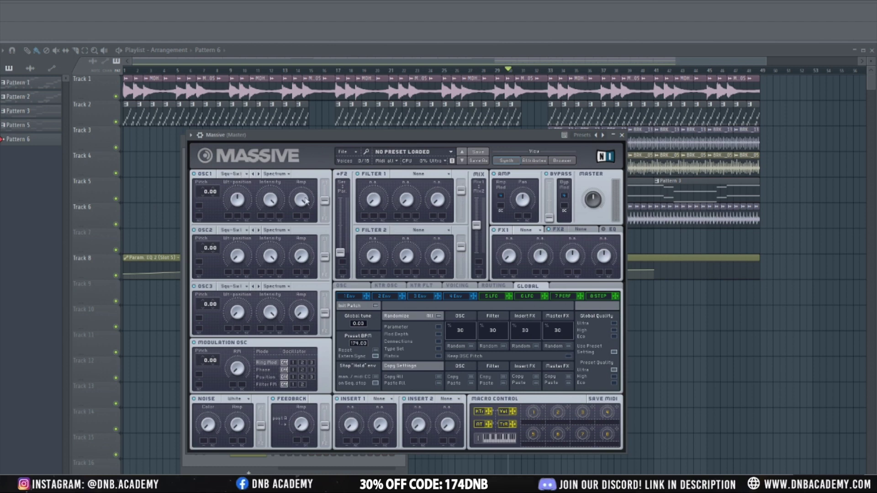
Set Massive's oscillator 2 wavetable to Drive I and filter 1 to Lowpass 4.
click(225, 230)
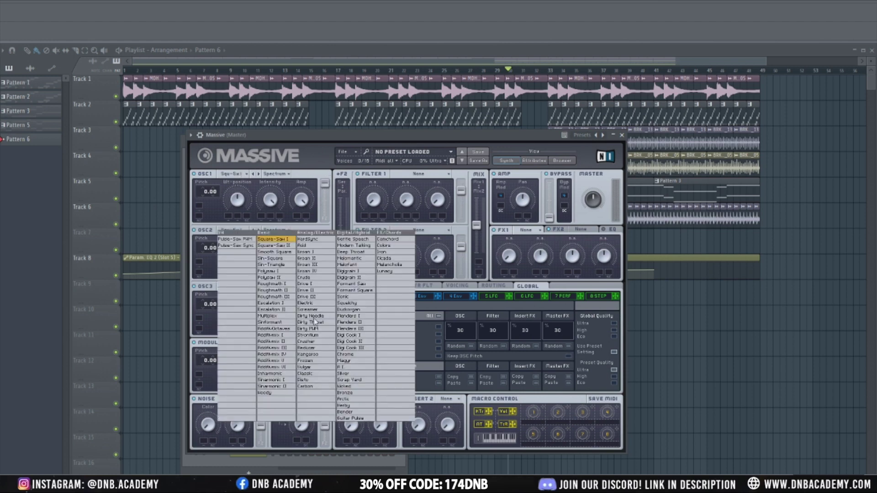
click(306, 285)
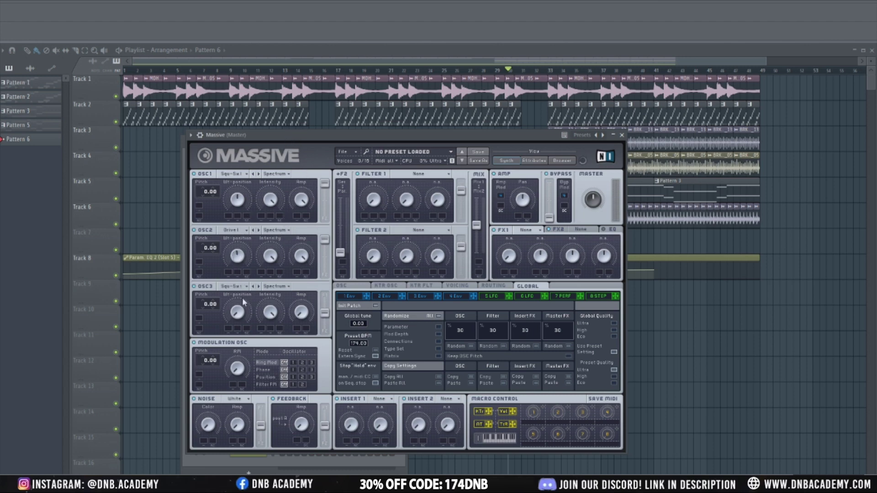
click(413, 176)
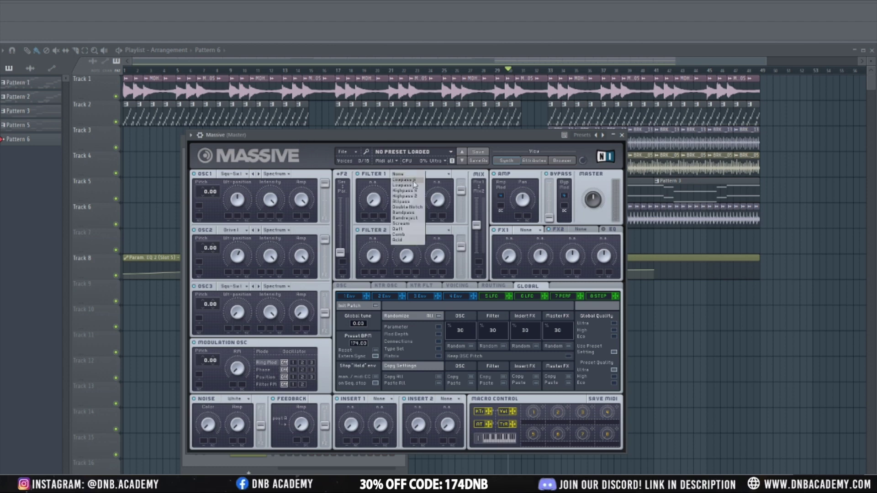
click(413, 180)
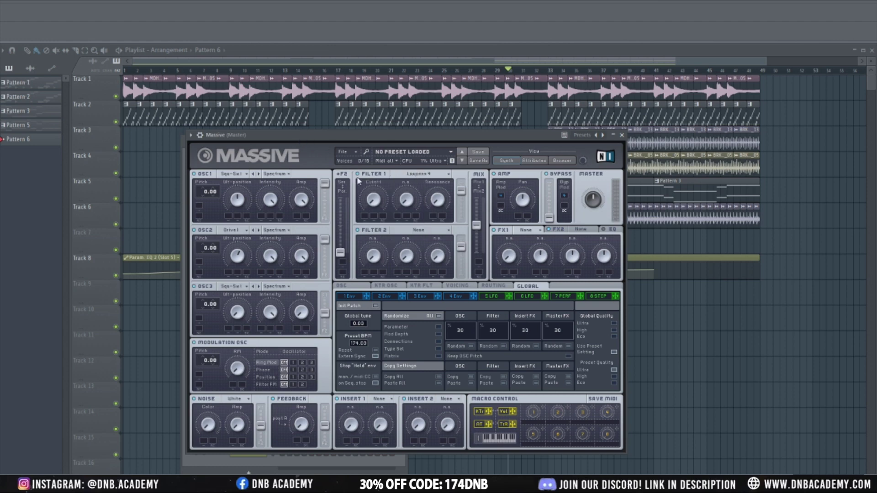
Modulate the filter 1 cutoff with envelope 3, lowering the envelope's decay level to minimum and shortening its decay.
click(419, 295)
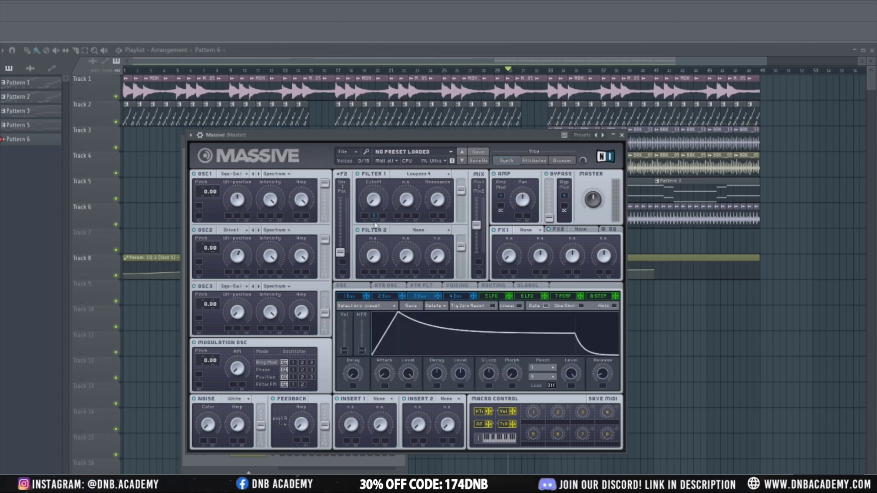
drag(460, 377, 460, 422)
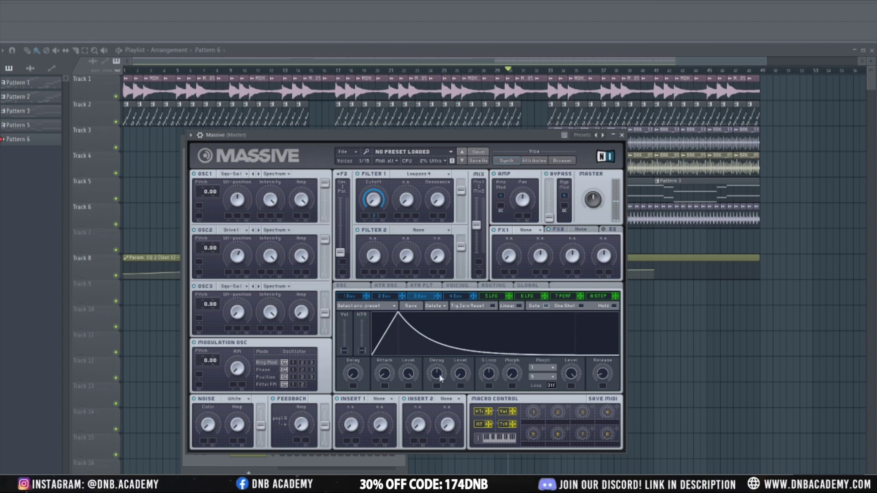
drag(442, 377, 441, 389)
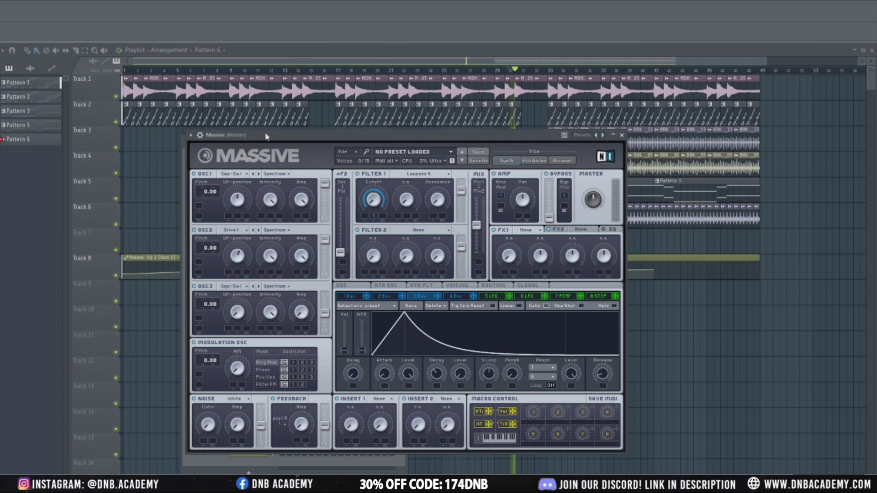
Close the Massive window, write three overlapping descending notes in its piano roll, and stop playback.
key(Escape)
right_click(264, 161)
click(285, 163)
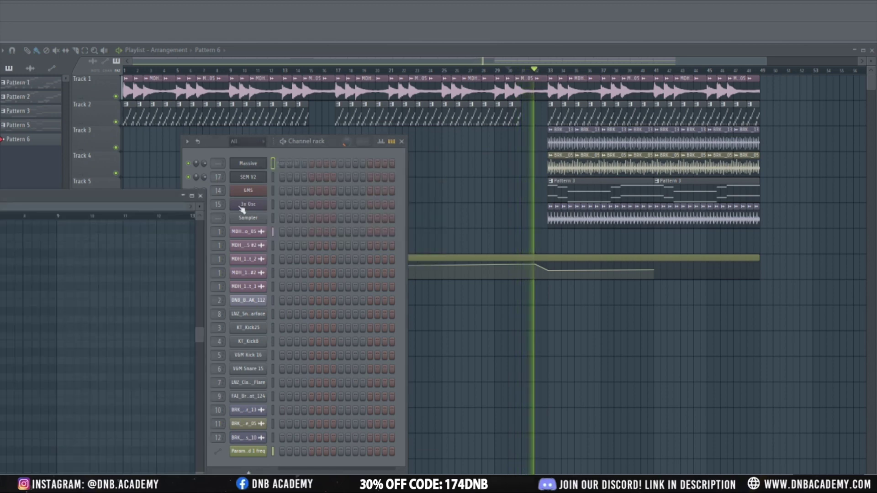
key(space)
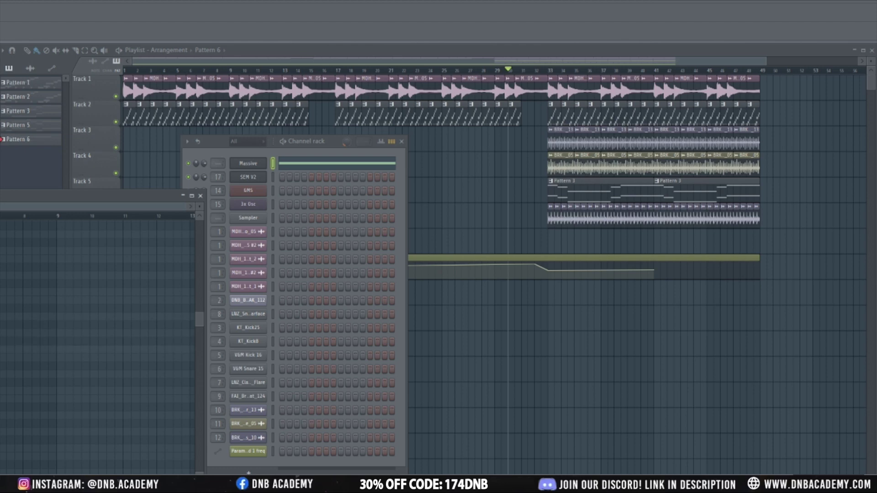
Start playback and place Pattern 6 at bar 33 on Track 7.
key(space)
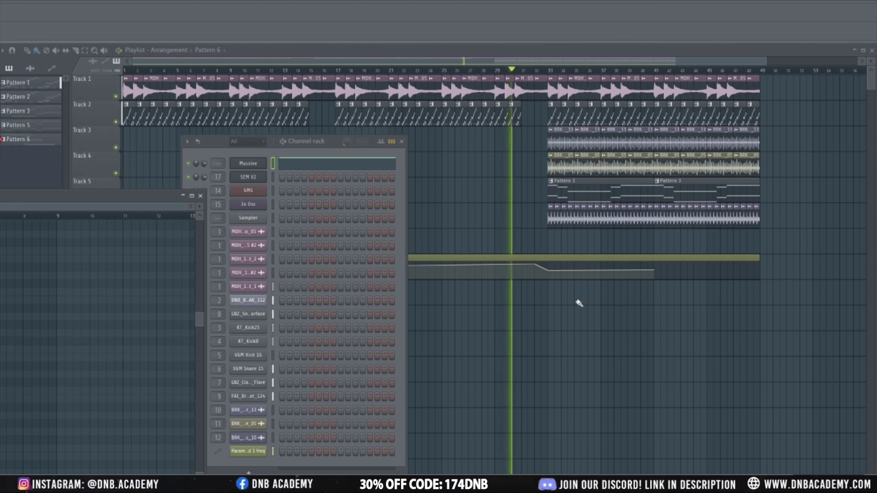
click(550, 303)
drag(564, 288, 566, 240)
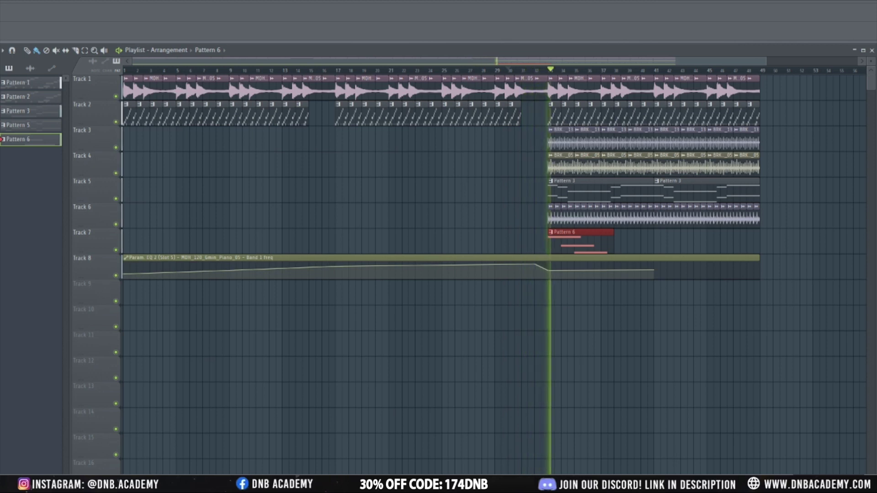
Stop playback and move the second and third notes in Massive's piano roll earlier, to beats two and three of bar 1.
key(F7)
drag(449, 231, 489, 134)
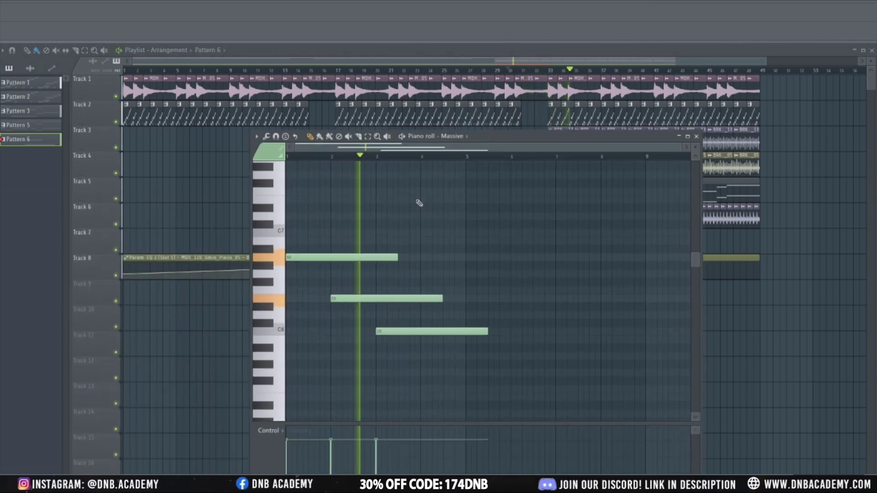
key(space)
drag(393, 334, 325, 334)
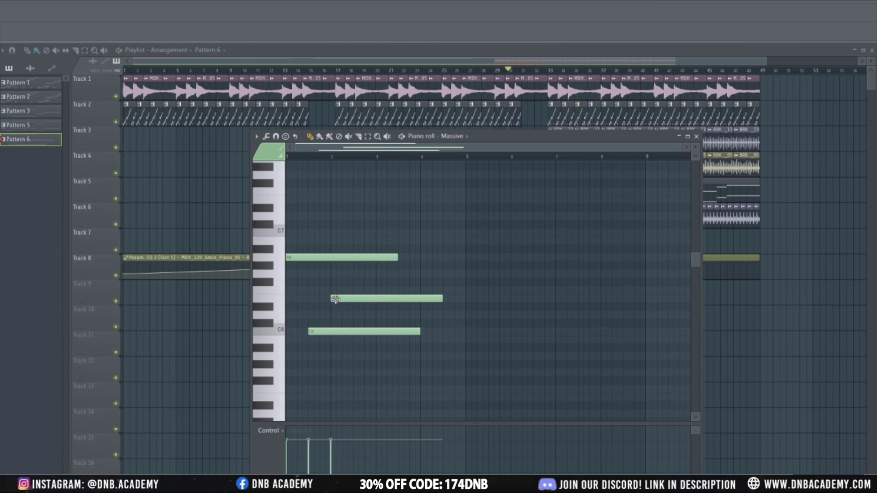
drag(333, 300, 296, 306)
Shorten the three Massive notes to one beat each and add a fourth on beat four at the second note's pitch.
drag(395, 256, 289, 271)
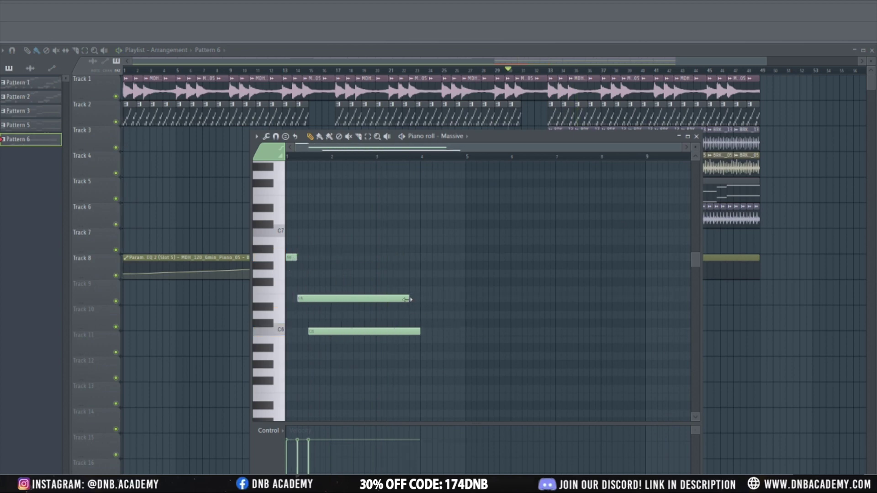
drag(407, 300, 304, 308)
drag(420, 332, 353, 332)
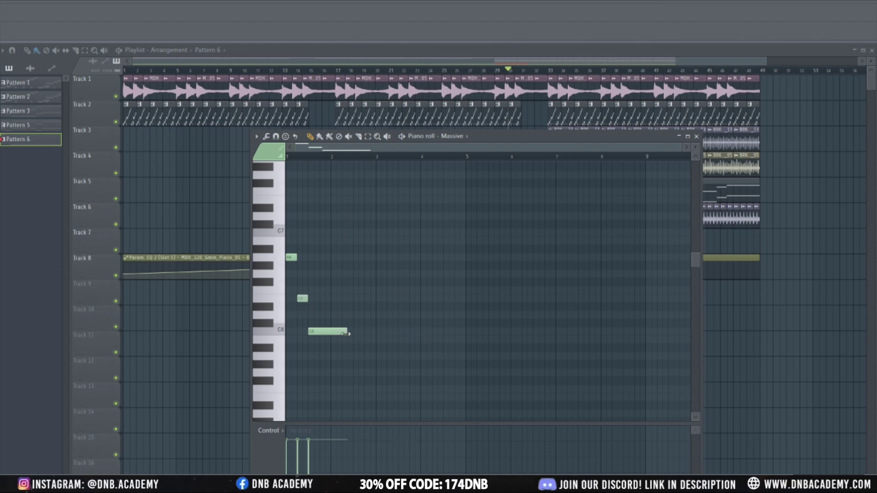
click(321, 299)
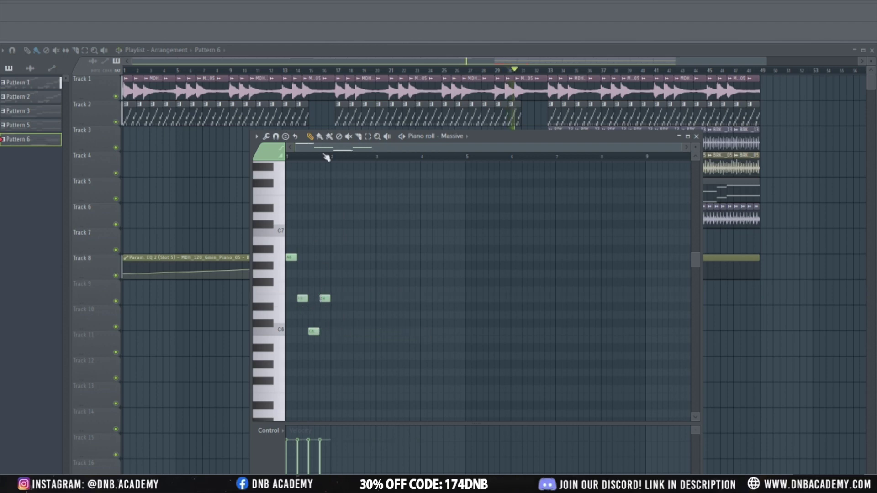
Repeat the Pattern 6 clip along Track 7 from bar 33 until the end of the arrangement at bar 49.
key(F7)
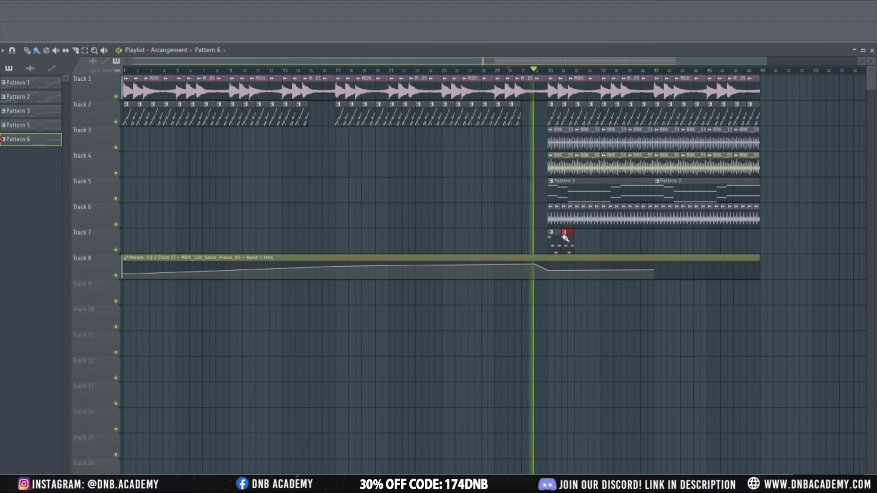
drag(721, 254, 760, 254)
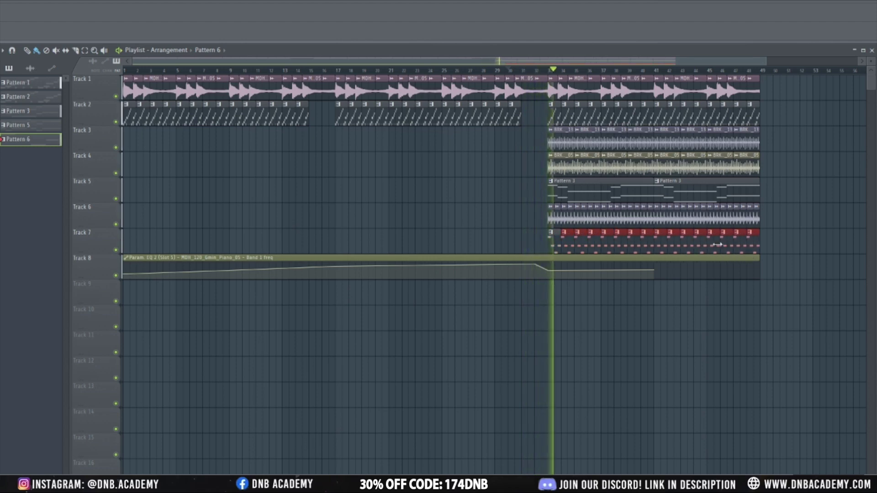
Open the Massive plugin window and route the synth to mixer track 18.
key(F7)
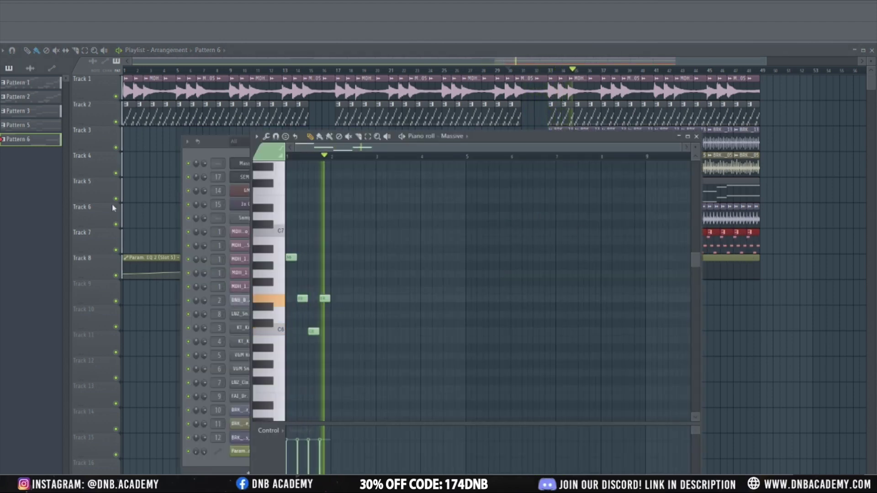
click(244, 163)
drag(87, 190, 128, 145)
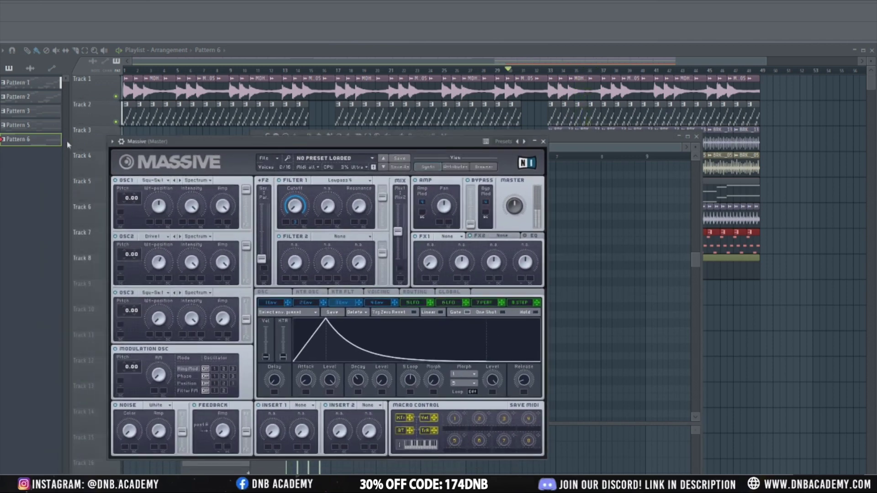
click(122, 141)
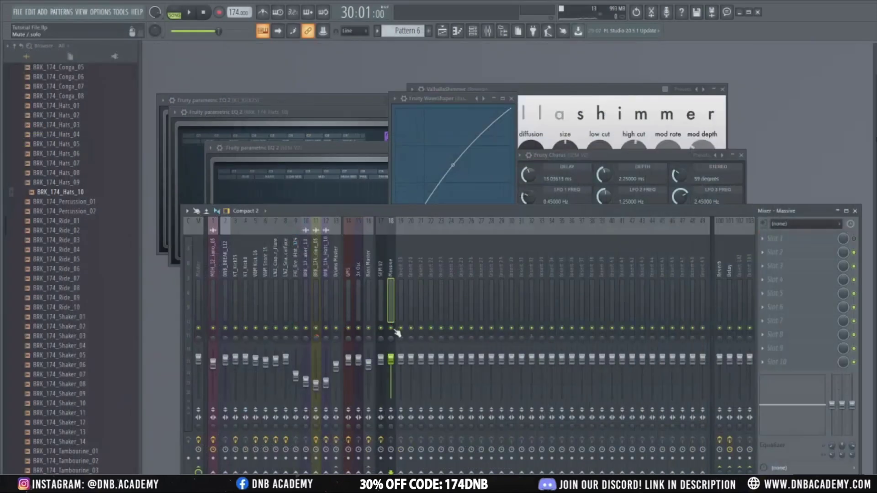
Solo the Massive mixer track and play the arrangement from bar 33.
right_click(394, 329)
key(space)
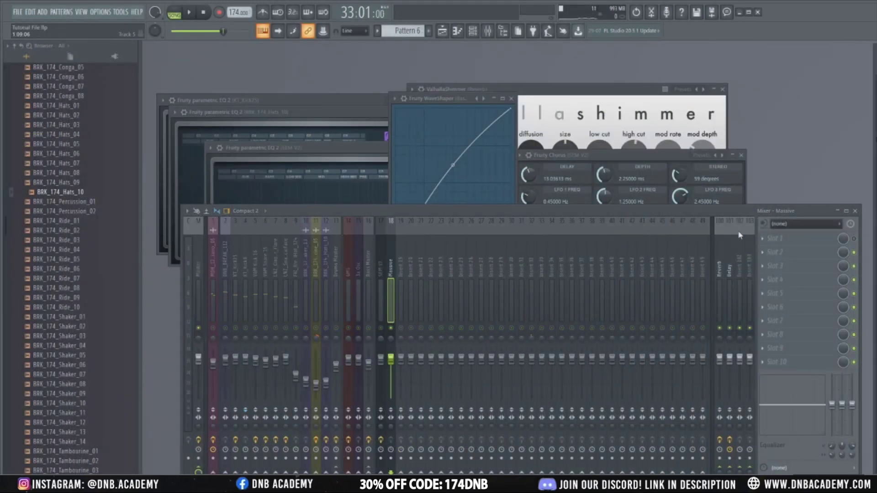
key(space)
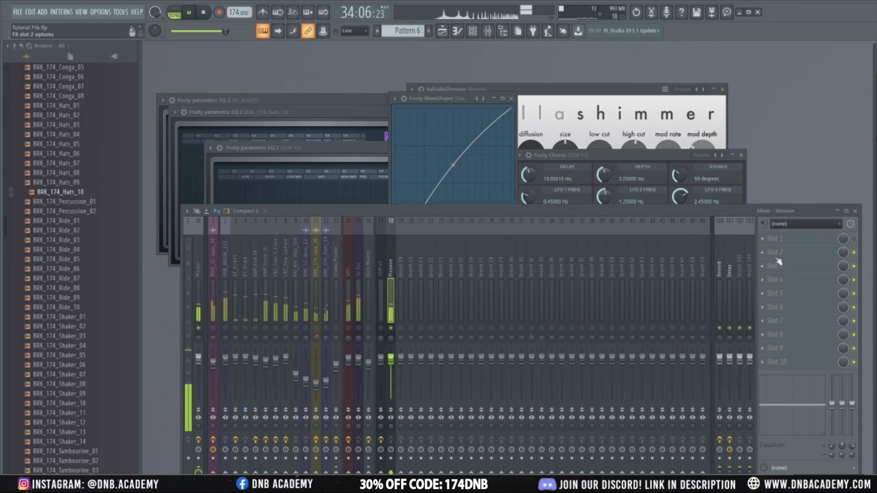
Load Fruity Chorus into slot 2 of the Massive mixer track, switch it to the CE Chorus preset, and stop playback.
click(778, 262)
mouse_move(734, 287)
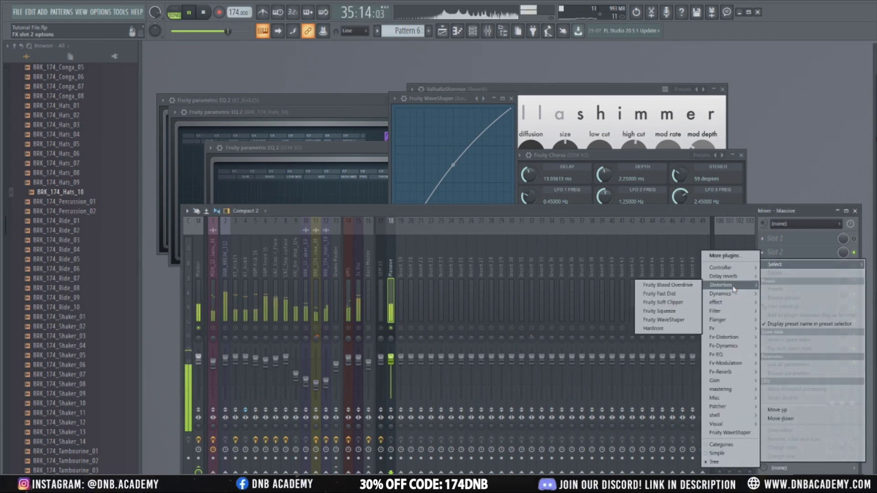
mouse_move(722, 320)
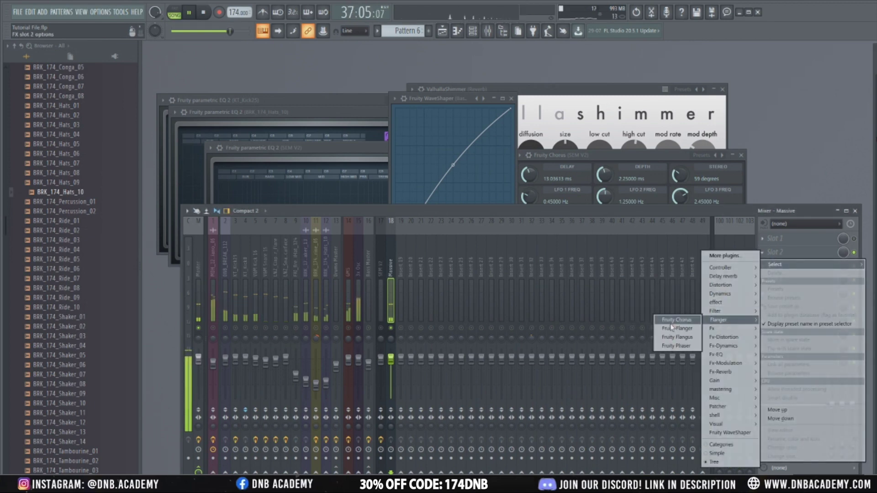
click(672, 321)
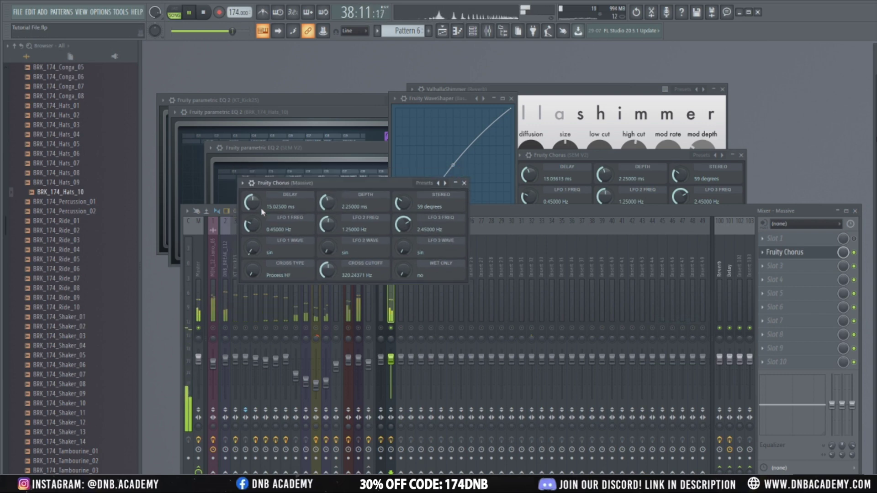
click(446, 183)
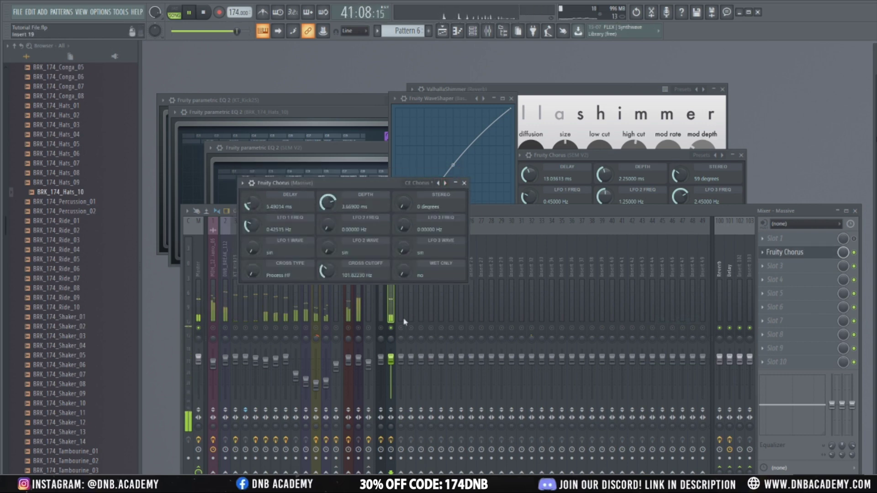
click(487, 314)
click(776, 274)
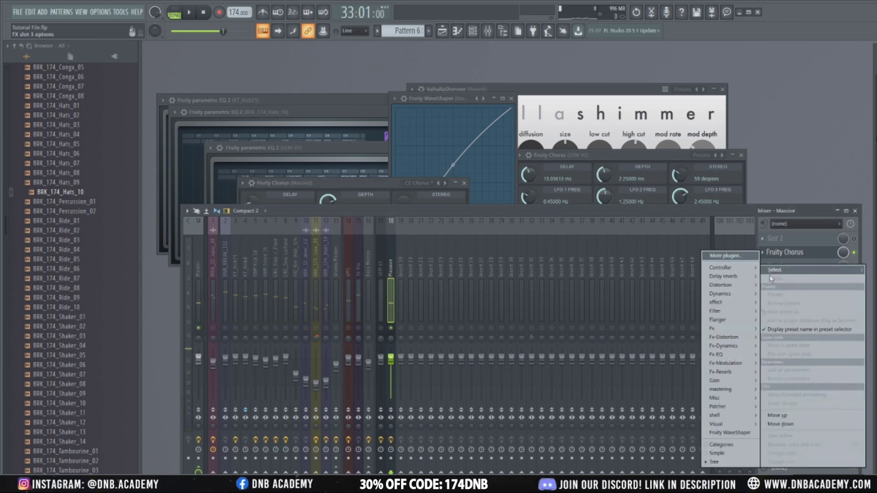
mouse_move(741, 302)
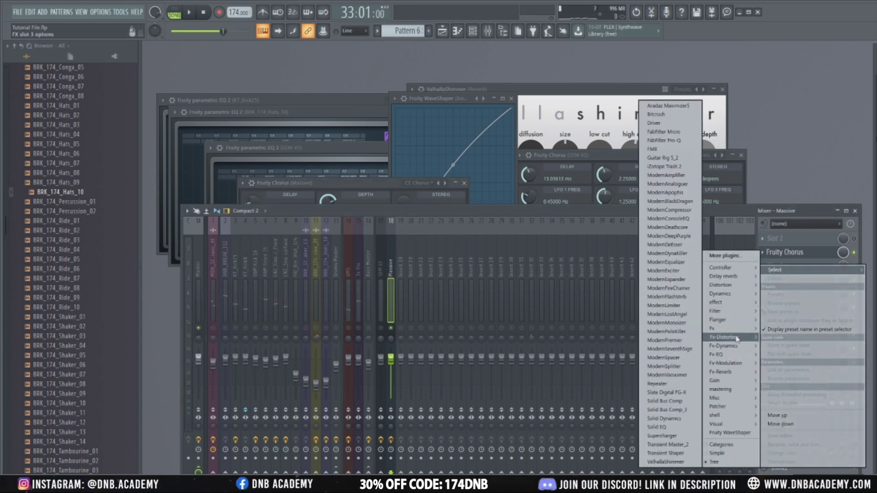
click(557, 216)
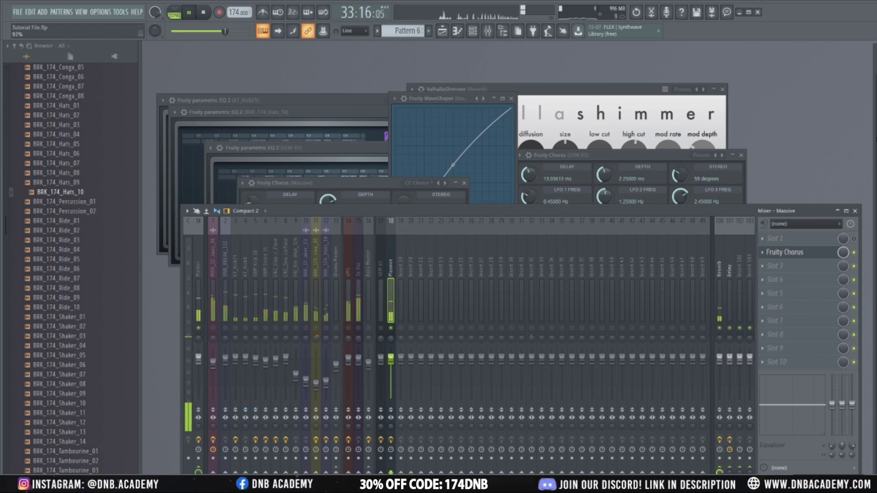
Send the Massive mixer track to the Reverb and Delay tracks, and stop playback.
click(720, 299)
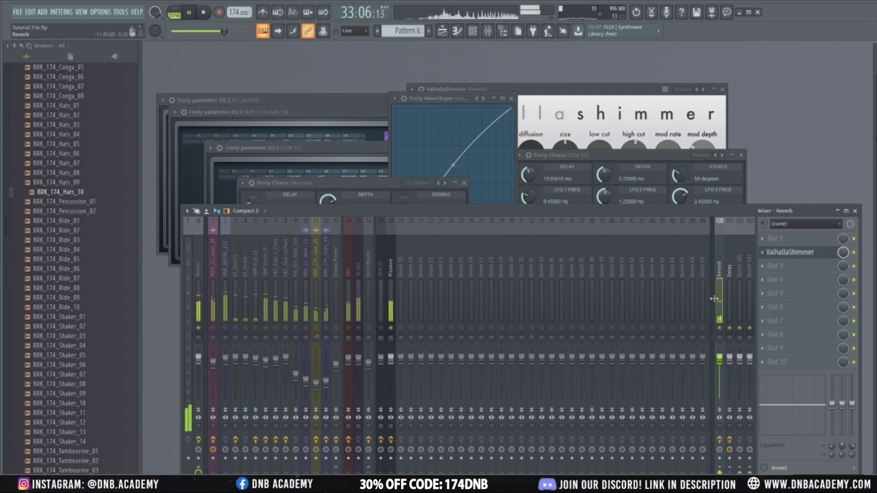
click(391, 297)
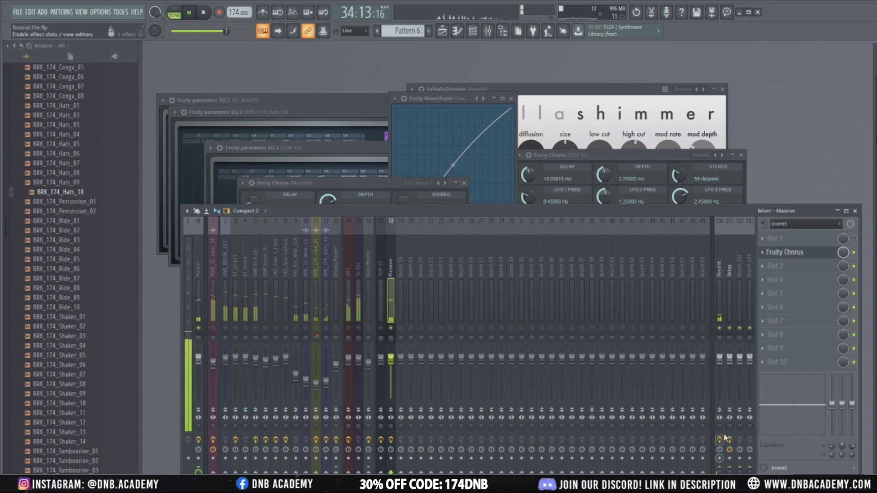
key(space)
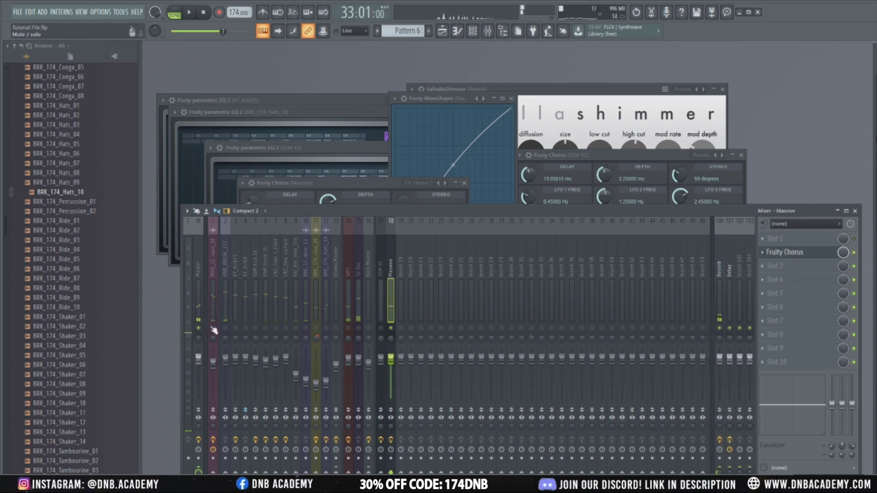
Audition the Massive stab with the piano sample and bass tracks unmuted, and restore all mixer tracks.
key(space)
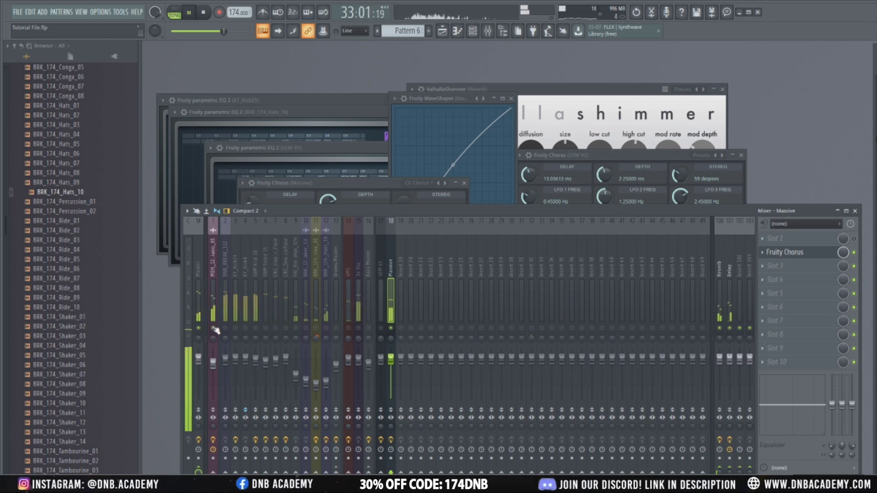
click(368, 332)
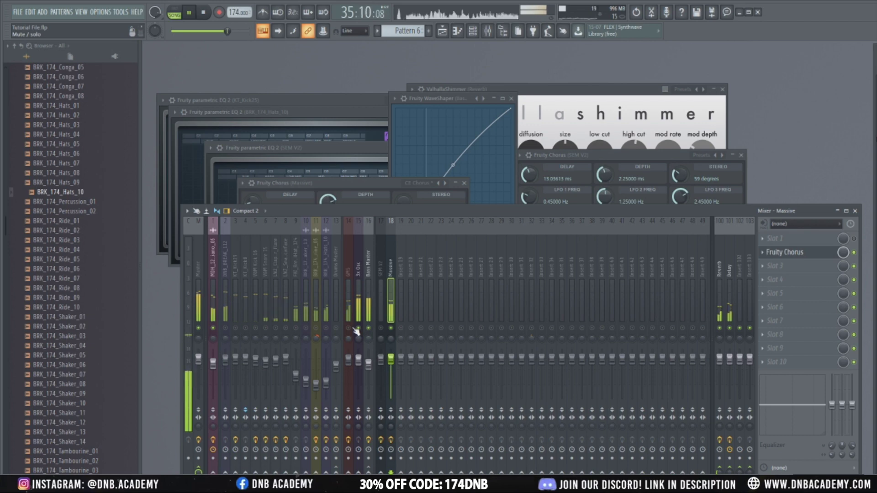
right_click(356, 333)
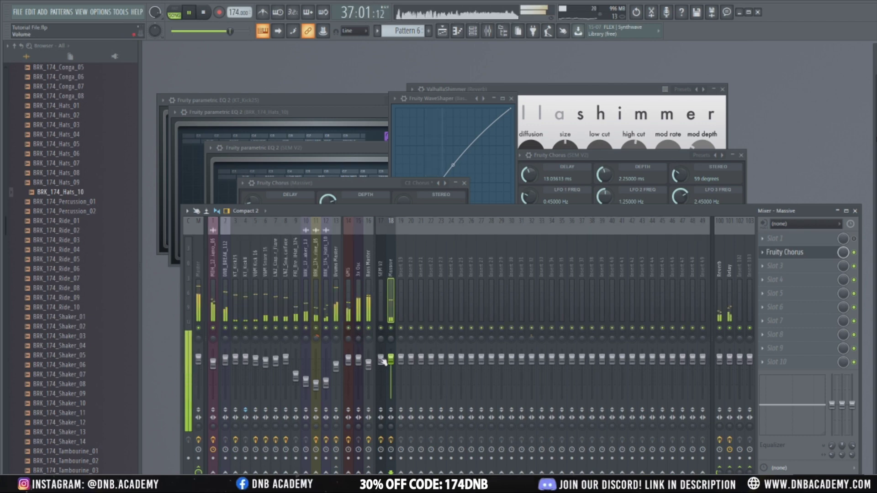
Lower the Massive mixer track's volume fader to balance it against the full mix, and stop playback.
click(212, 311)
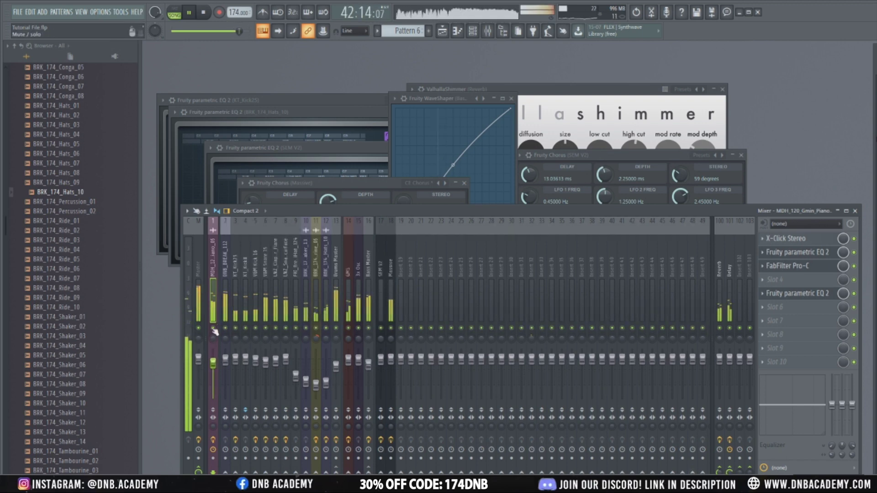
click(391, 336)
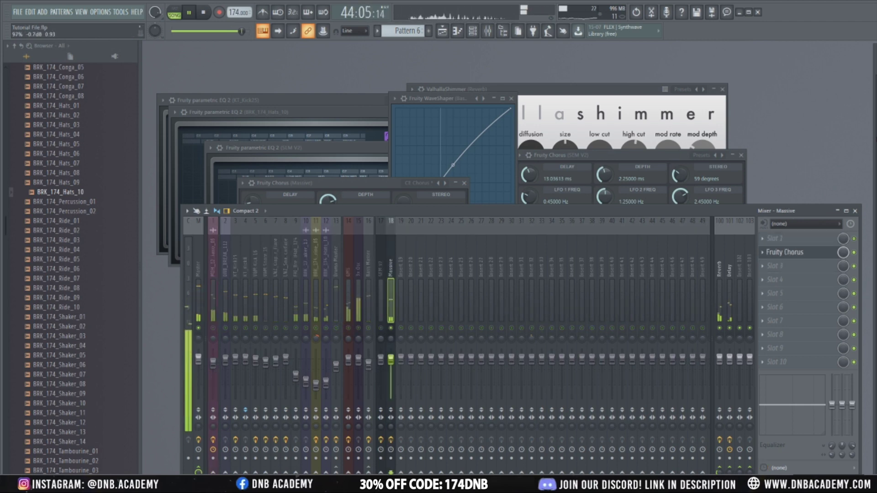
key(space)
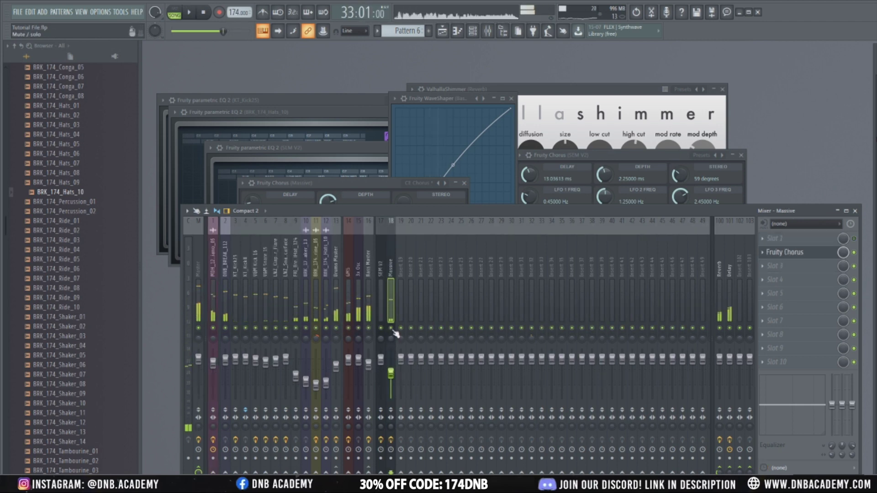
Set Massive's FX1 to Dimension Expander, lower its dry/wet to about 27, and adjust its size during playback.
click(785, 284)
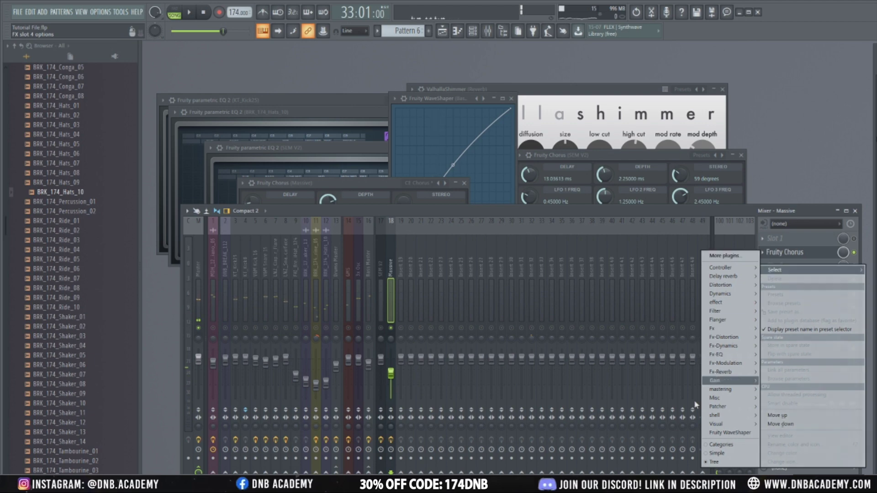
click(709, 218)
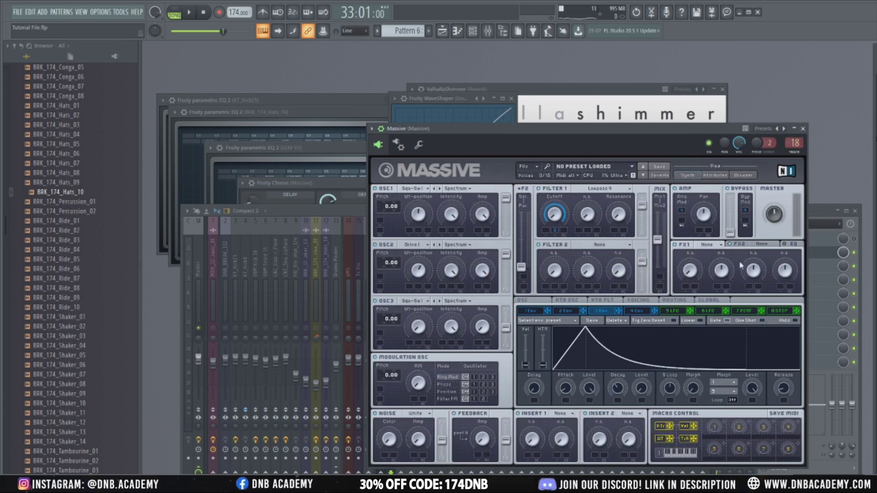
click(714, 245)
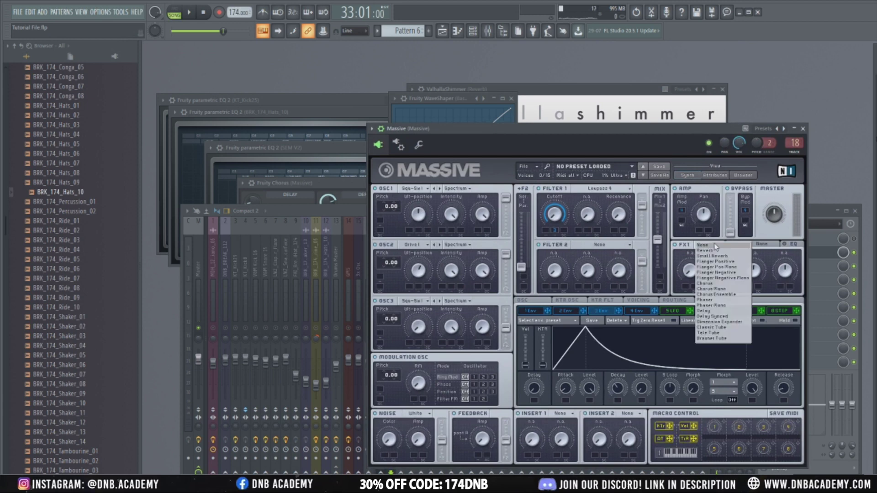
click(744, 327)
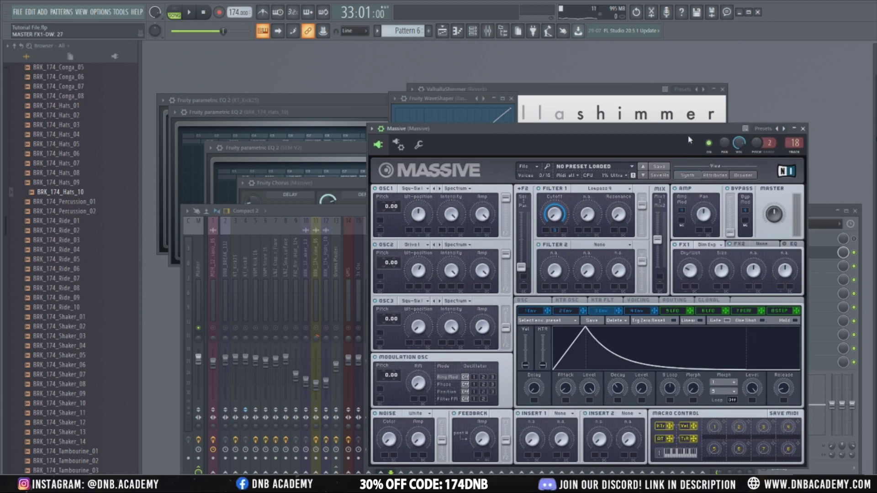
key(space)
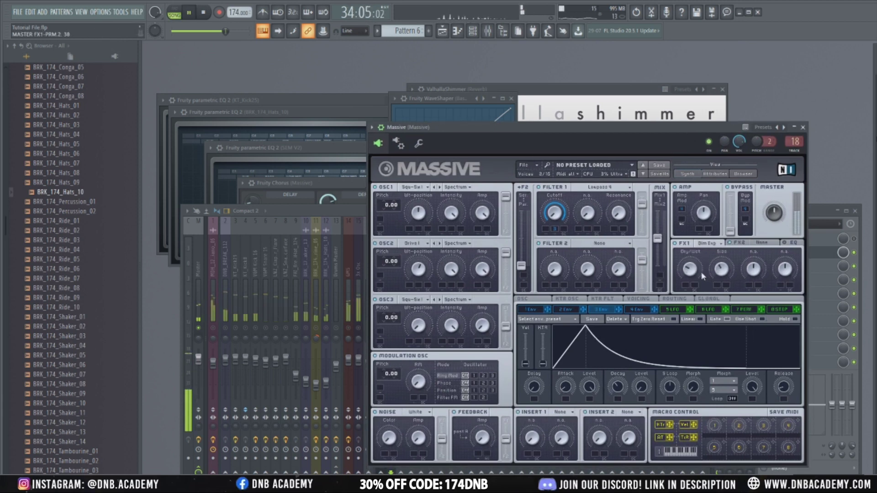
Set Massive's FX2 to Phaser and lower its dry/wet to about 33.
click(761, 243)
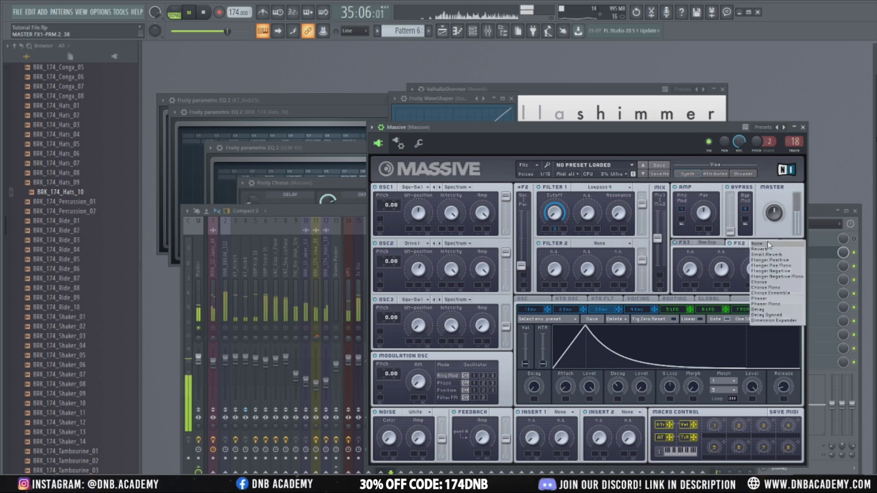
click(774, 297)
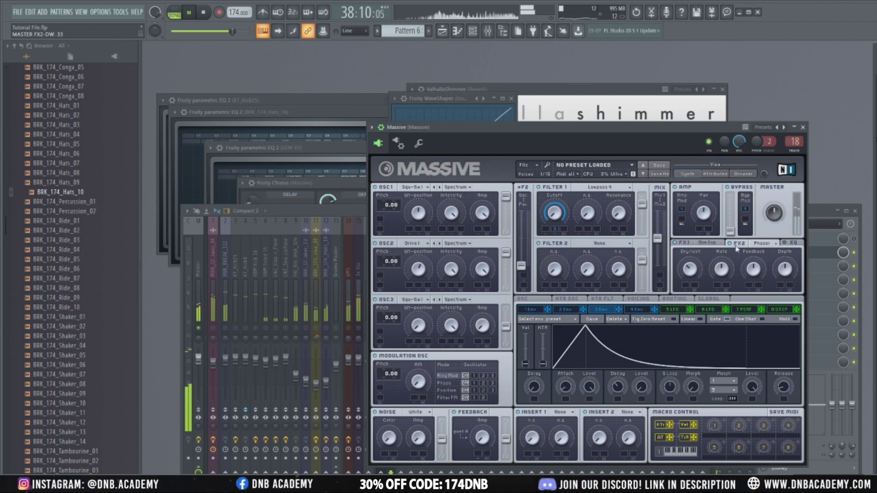
Choose Phaser again as Massive's FX2 effect and move the synth window aside.
click(763, 244)
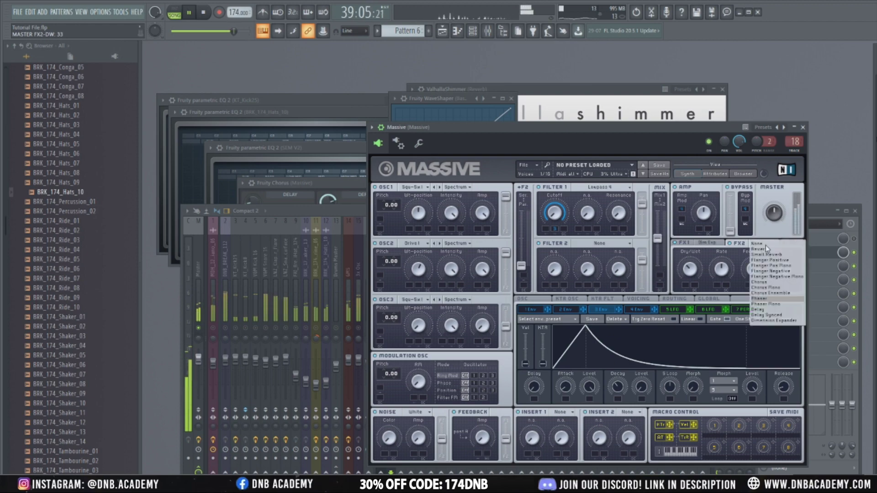
click(766, 298)
drag(457, 127, 561, 136)
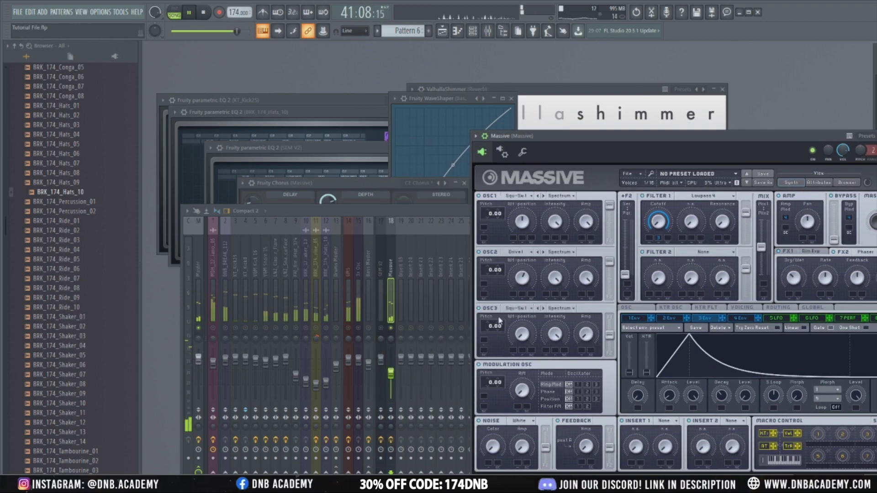
Assign Massive's modulation oscillator ring mod to oscillator 2 and phase to oscillator 1, testing phase amounts and pitches before returning pitch to 0.00.
click(586, 385)
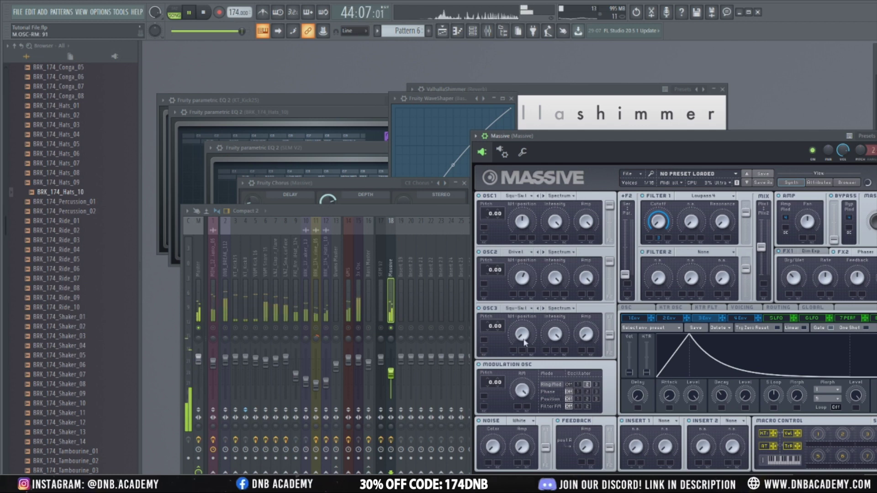
click(587, 392)
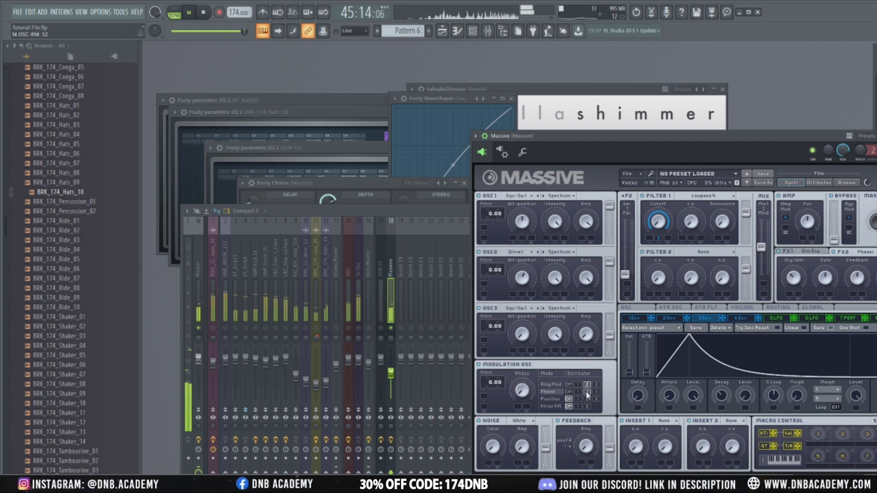
drag(528, 391, 551, 330)
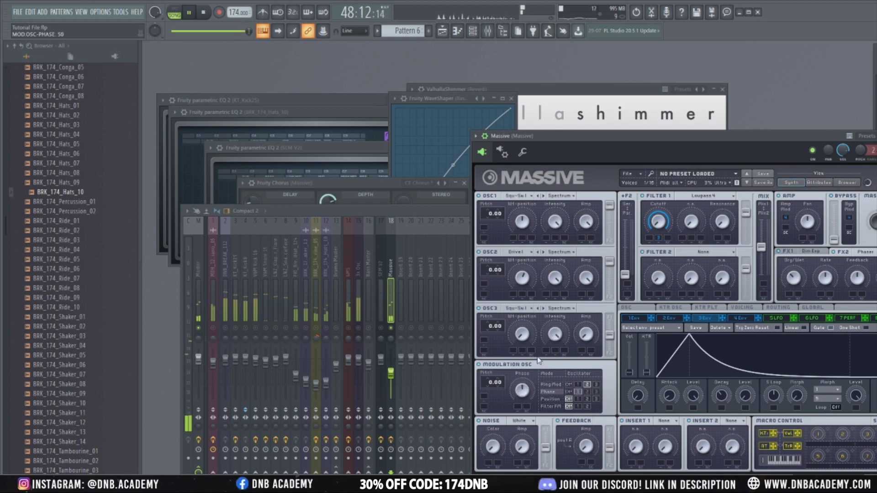
drag(540, 361, 541, 360)
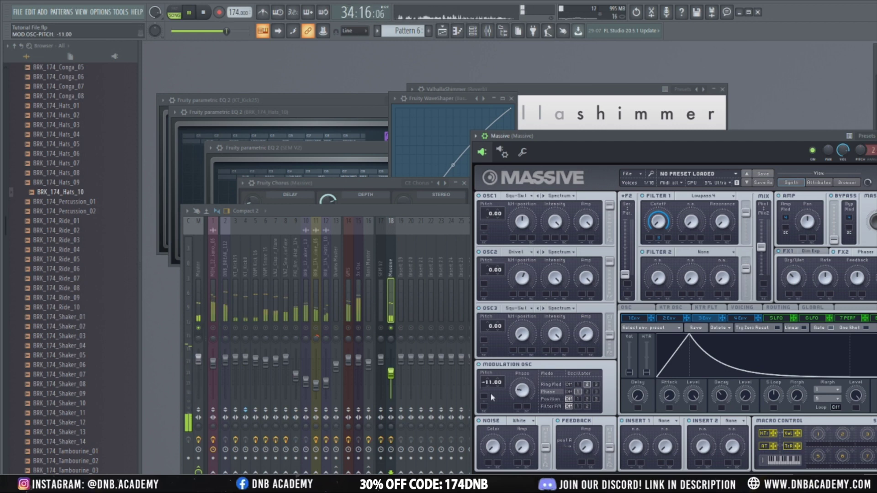
drag(490, 394, 497, 376)
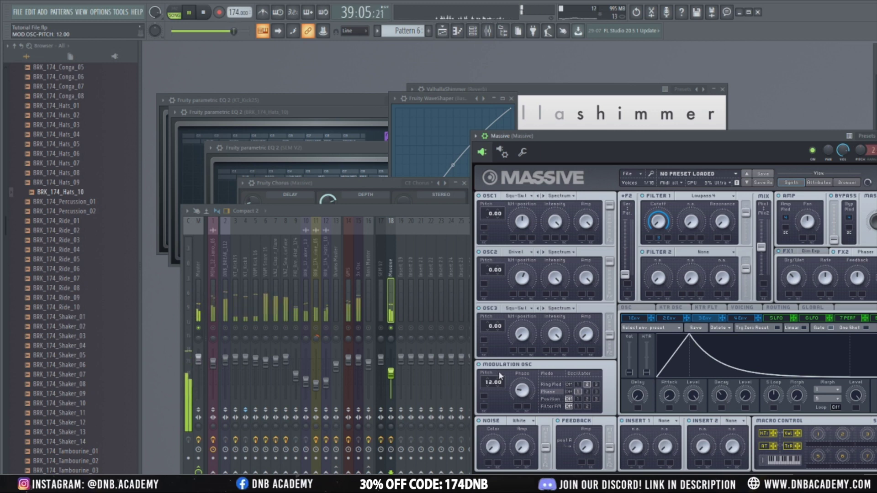
drag(499, 374, 527, 371)
click(578, 392)
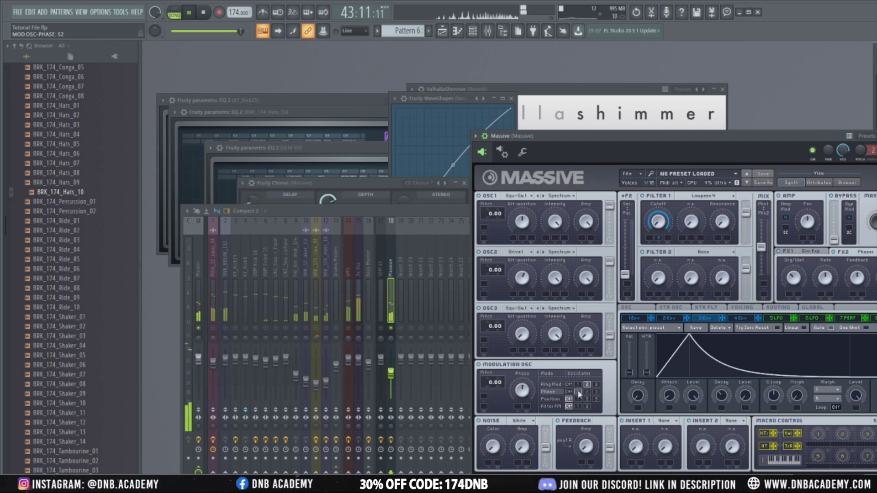
Set Massive's OSC3 filter routing to 0/100 and lower its pitch to -12.00.
drag(610, 334, 611, 304)
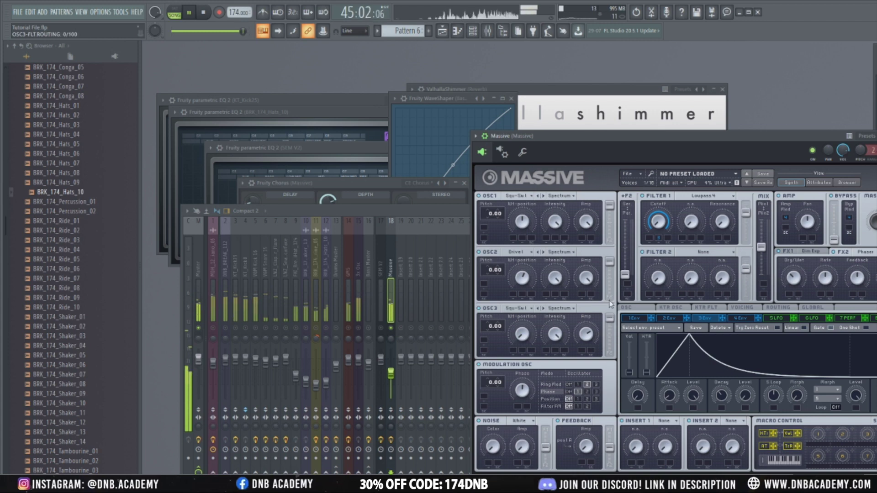
drag(495, 326, 492, 339)
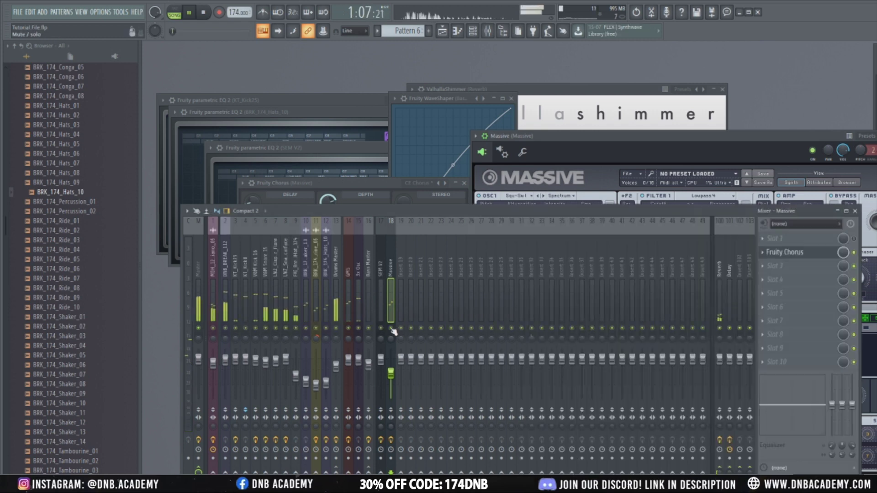
Audition the Massive track soloed and within the full mix, close the synth window and stop playback.
click(392, 332)
right_click(390, 328)
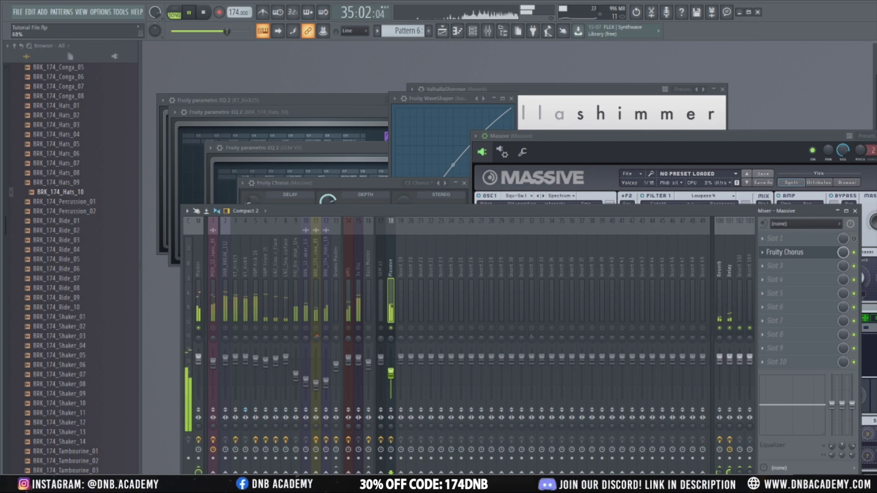
right_click(390, 328)
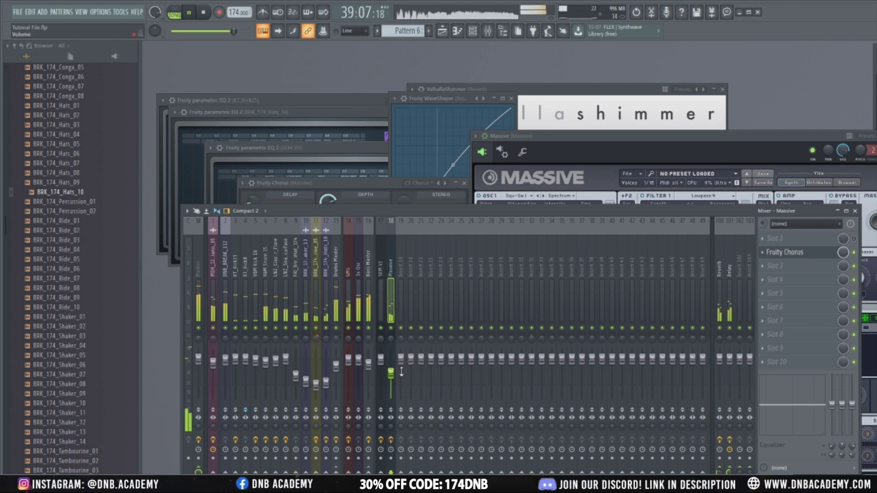
click(623, 168)
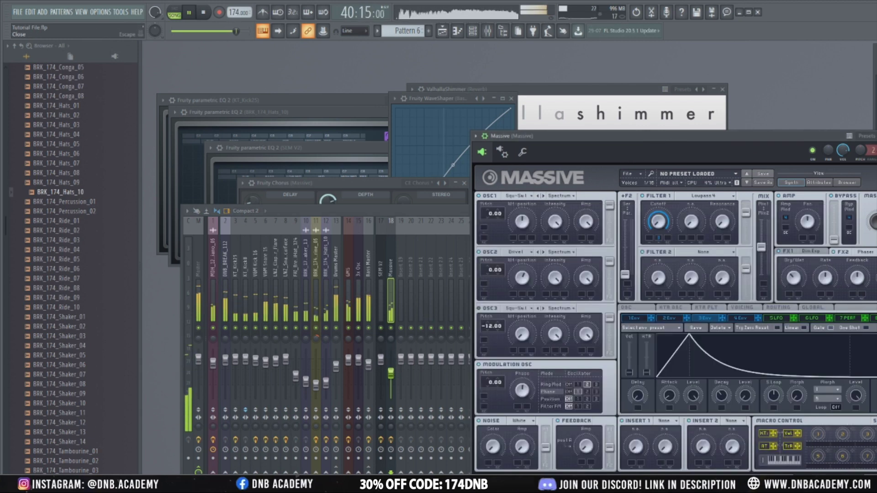
key(Escape)
key(space)
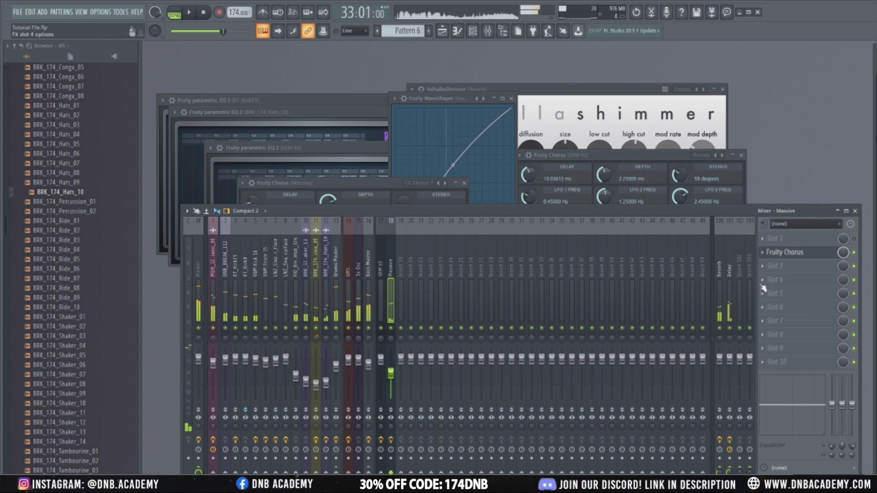
Insert Fruity Parametric EQ 2 in slot 3 of the Massive track, slightly boost the mids, and cut the highs during playback.
click(772, 266)
mouse_move(731, 312)
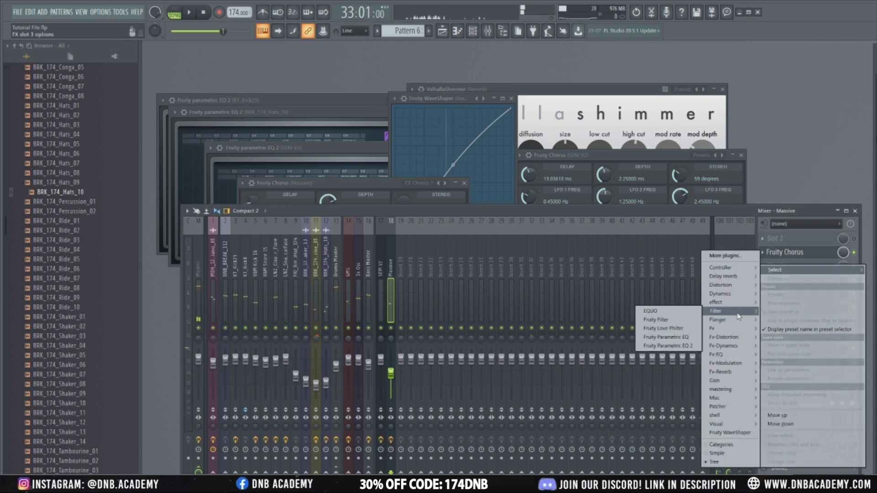
click(681, 346)
key(space)
drag(329, 162, 276, 160)
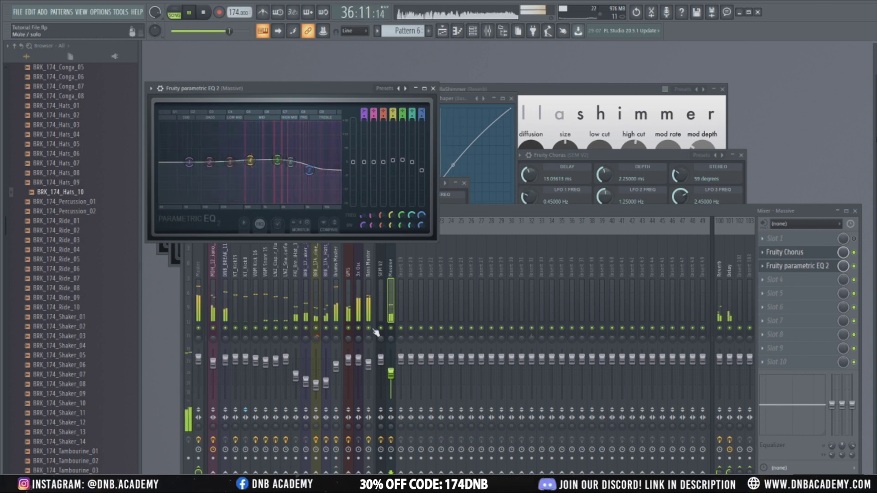
click(391, 330)
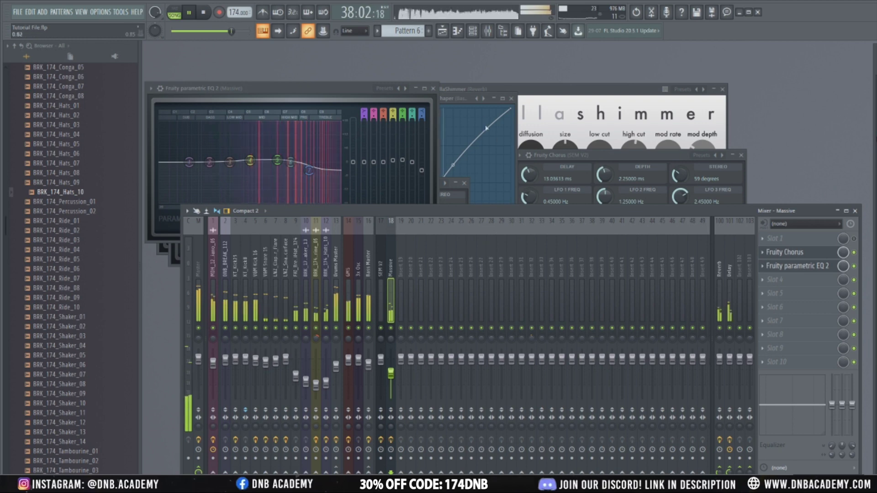
click(434, 89)
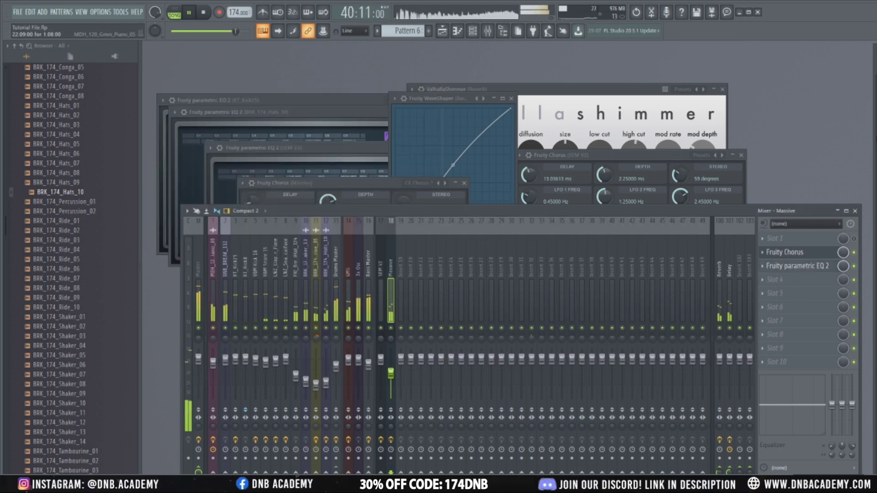
key(space)
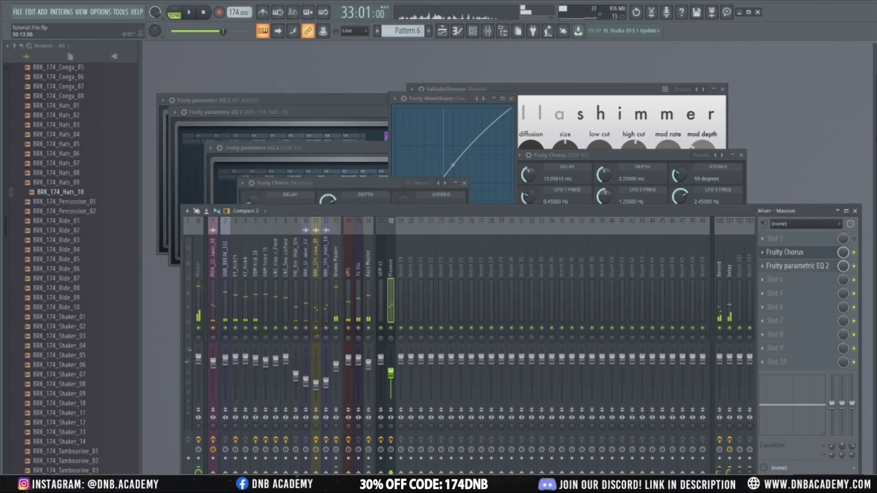
Look through the sample folders in the browser, including Lived it all Stems, while the arrangement plays.
scroll(73, 290, up, 10)
scroll(73, 290, down, 12)
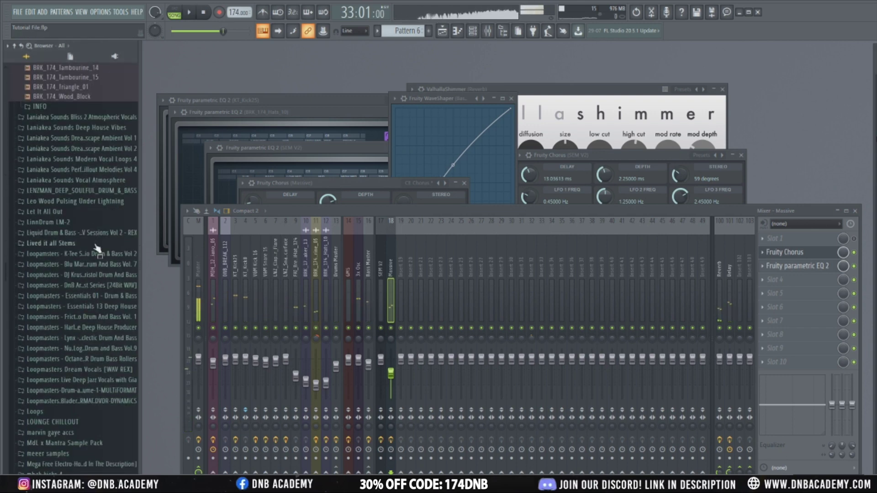
key(space)
click(95, 244)
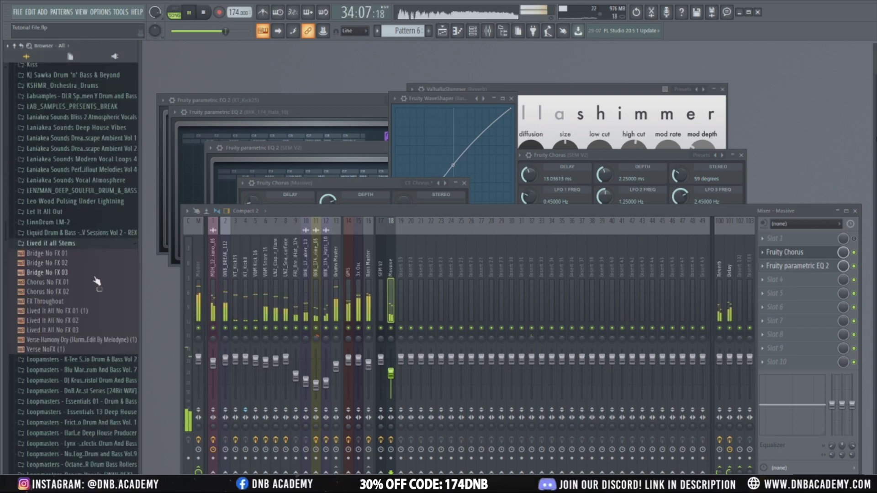
scroll(91, 315, down, 5)
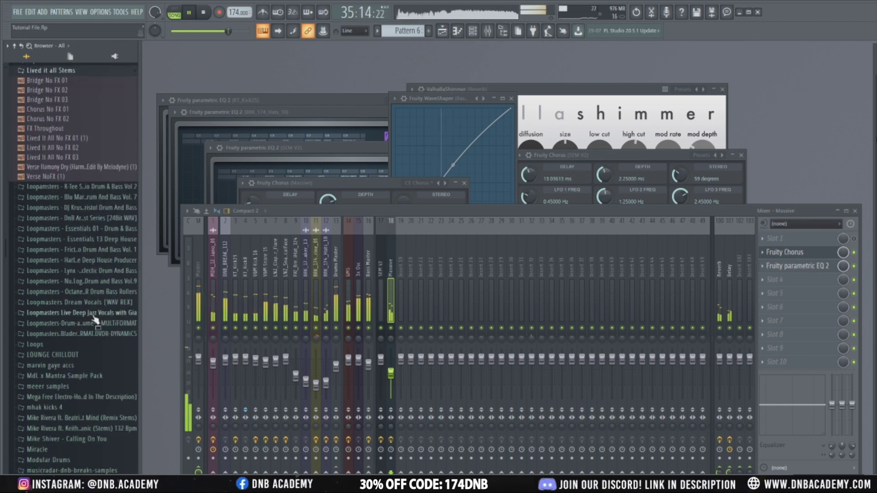
scroll(95, 320, down, 4)
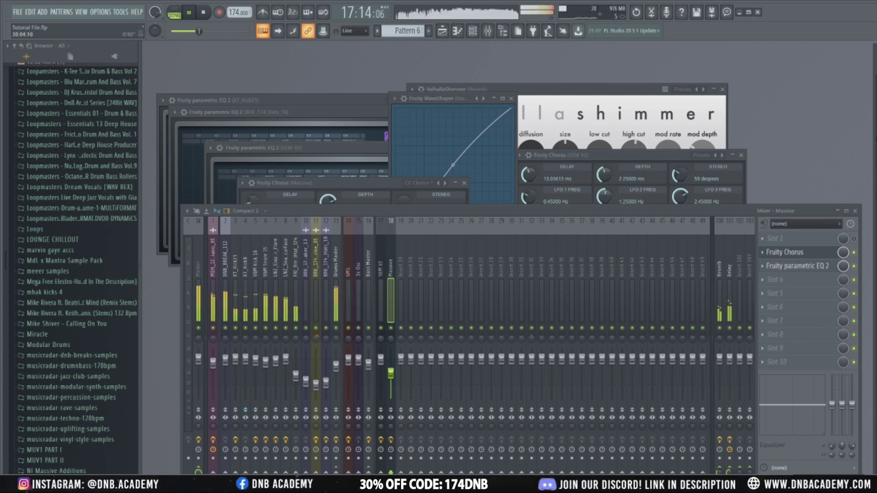
scroll(95, 170, up, 20)
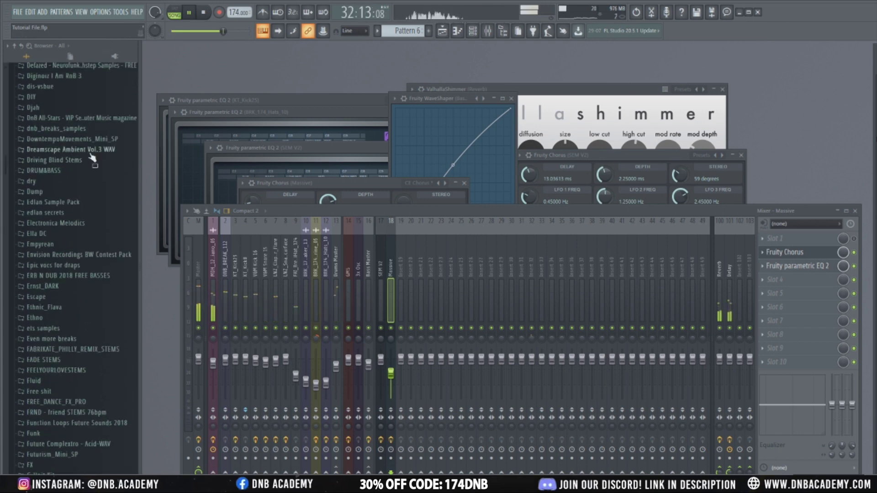
scroll(95, 170, down, 4)
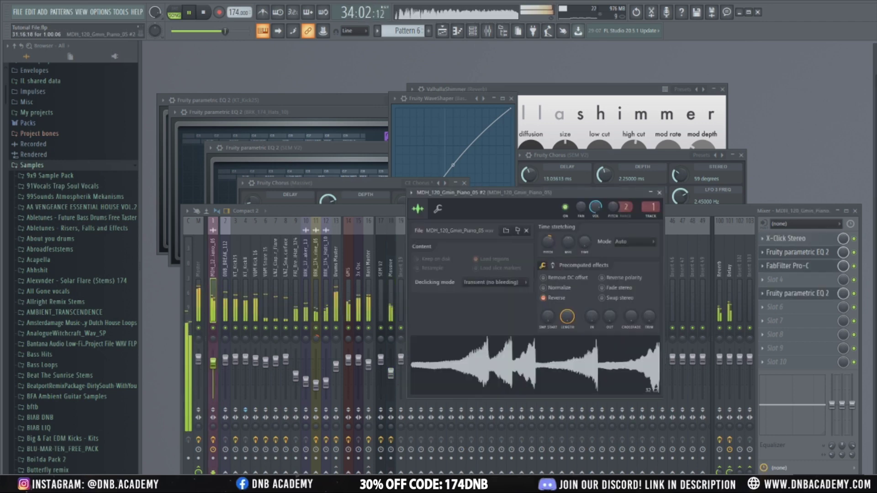
Lower the Massive mixer track's fader slightly against the playing mix, save the project, and stop playback.
mouse_move(225, 31)
mouse_down()
mouse_move(188, 31)
mouse_move(220, 31)
mouse_up()
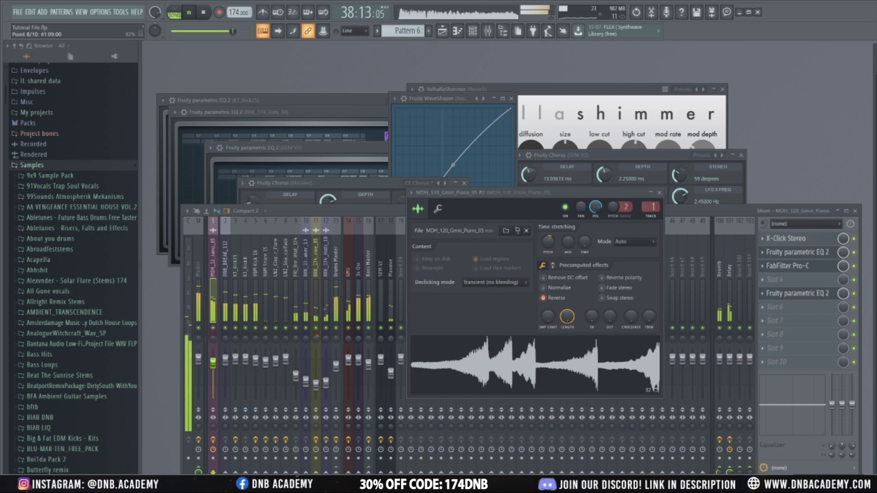
click(686, 218)
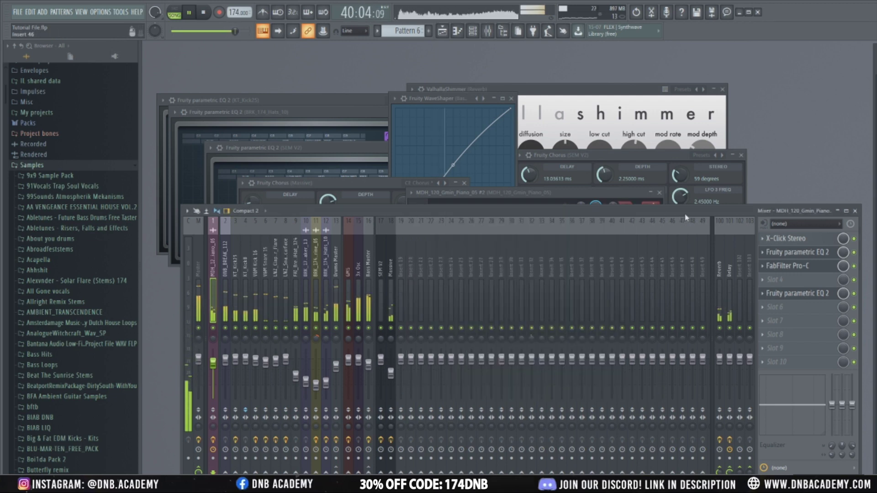
click(392, 341)
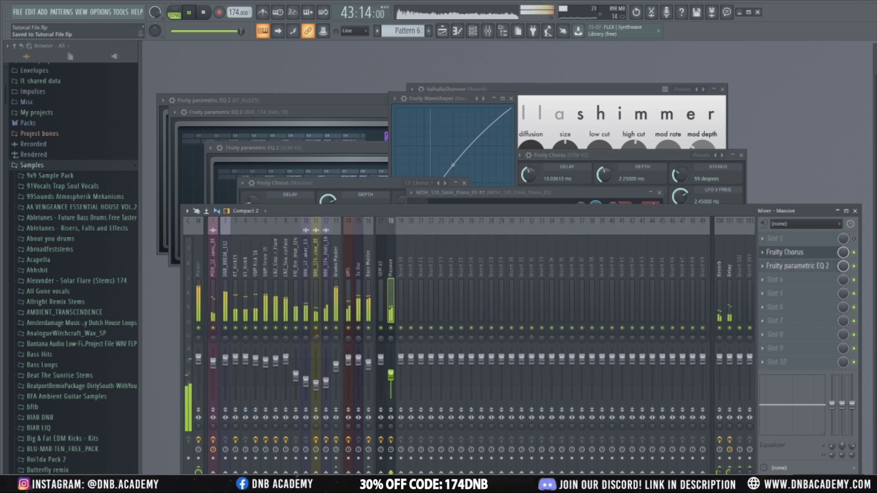
key(space)
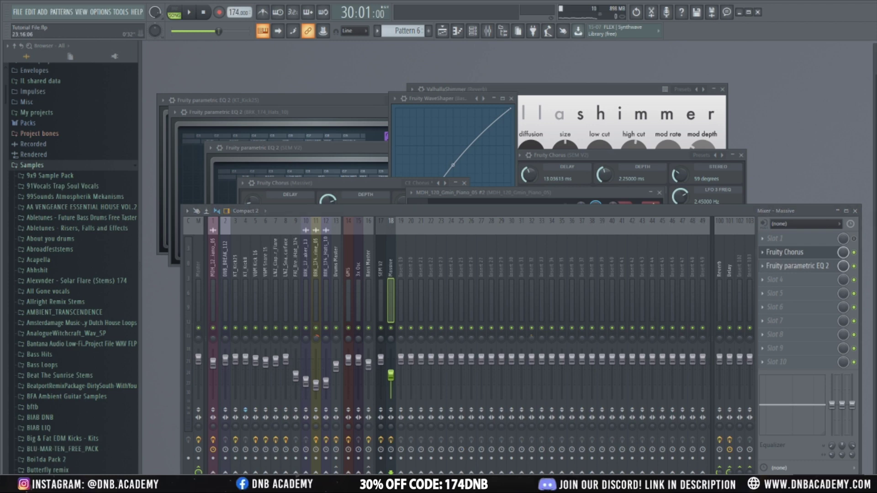
Play the transition from the intro into the drop around bar 33 to check the mix.
key(space)
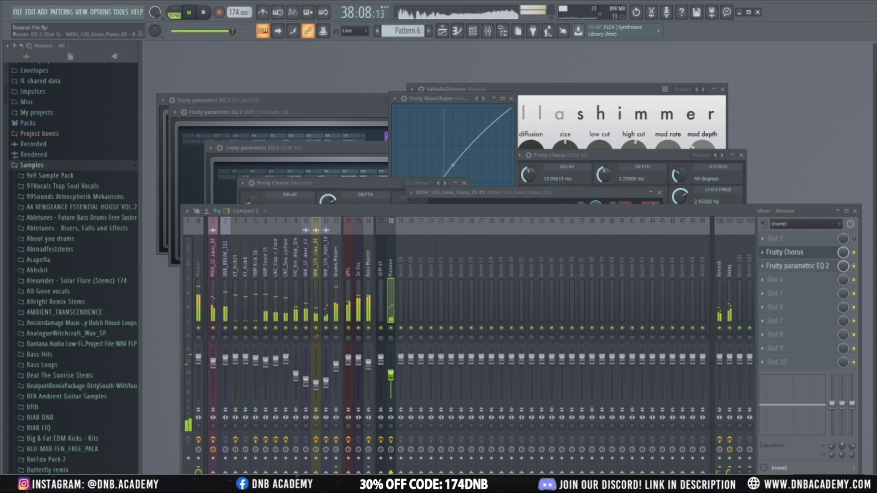
key(space)
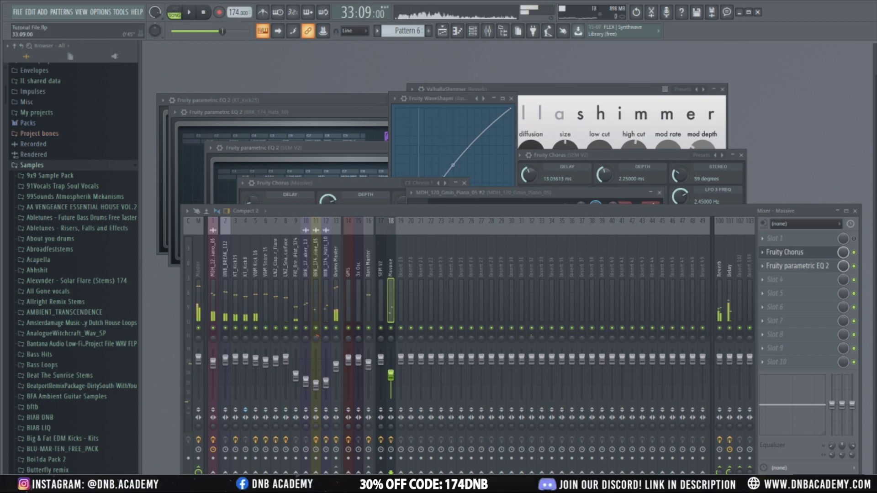
key(space)
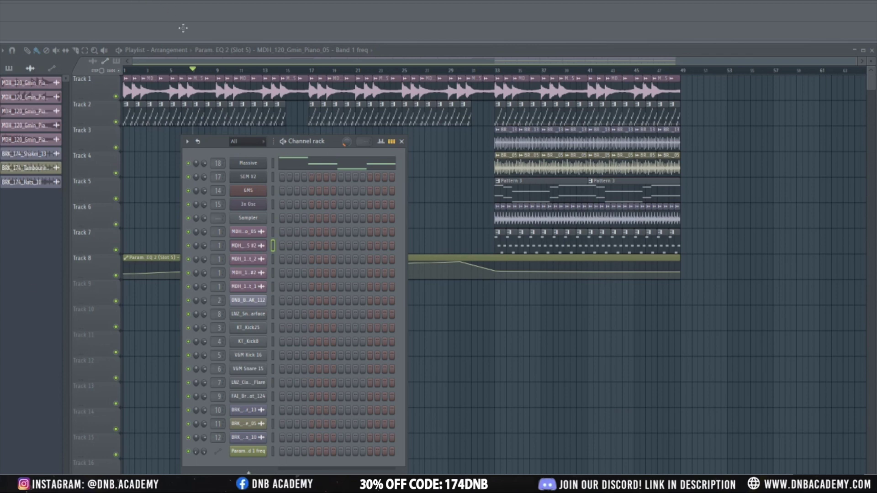
Hide the channel rack and review the full arrangement in the playlist.
key(F6)
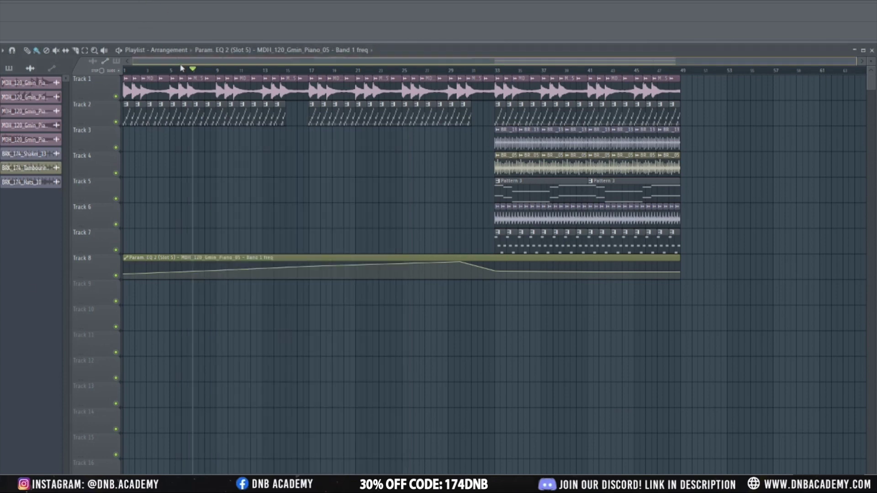
scroll(356, 185, up, 3)
scroll(359, 185, down, 3)
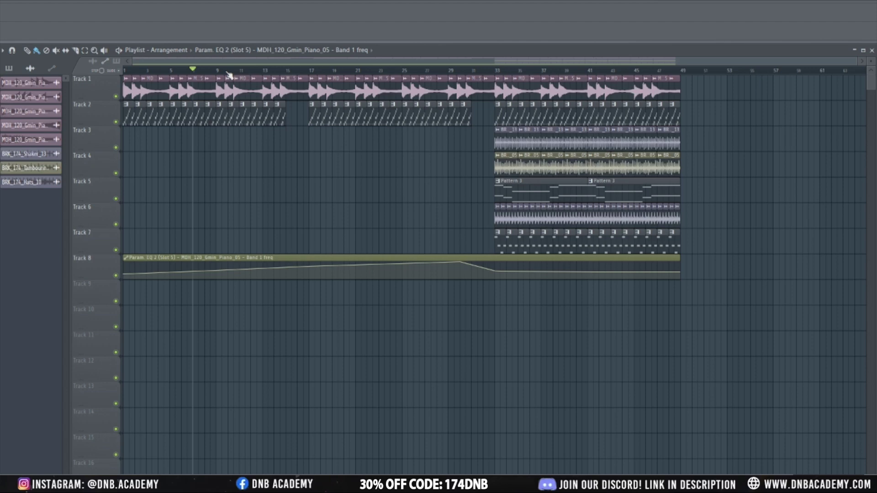
scroll(337, 170, up, 2)
scroll(336, 170, down, 2)
scroll(287, 165, up, 2)
scroll(315, 182, down, 2)
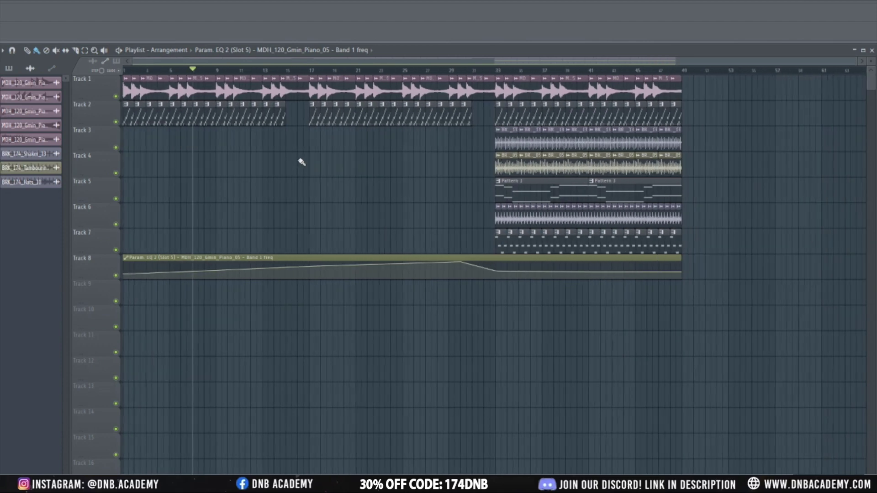
Play the intro, including the section from bar 17, to check how its elements sit together.
mouse_move(246, 62)
mouse_down()
mouse_move(329, 63)
mouse_move(247, 63)
mouse_up()
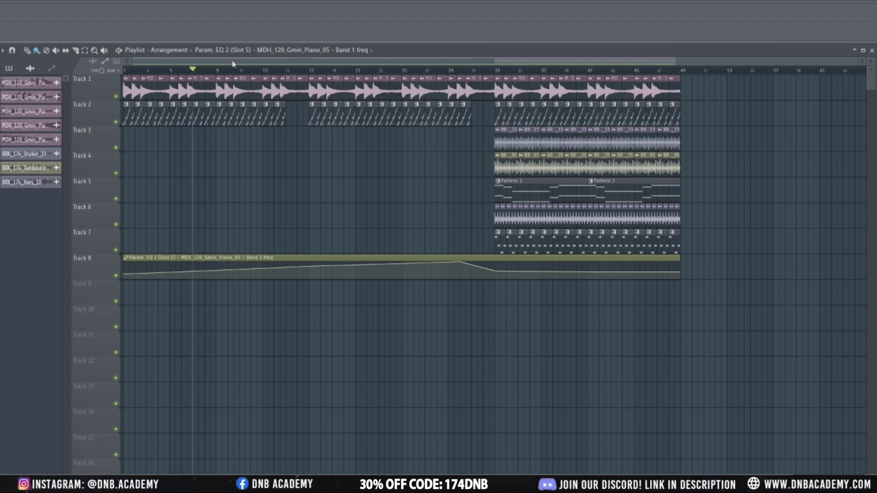
scroll(190, 168, up, 3)
scroll(190, 169, down, 3)
key(space)
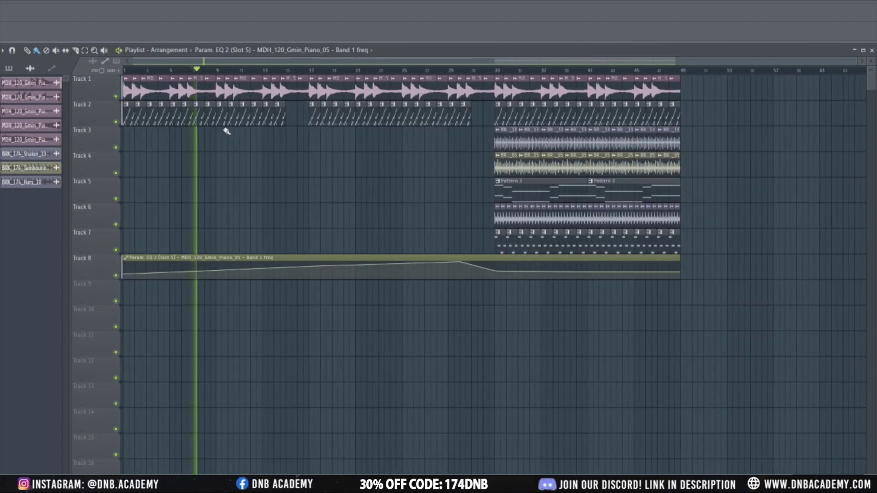
click(305, 72)
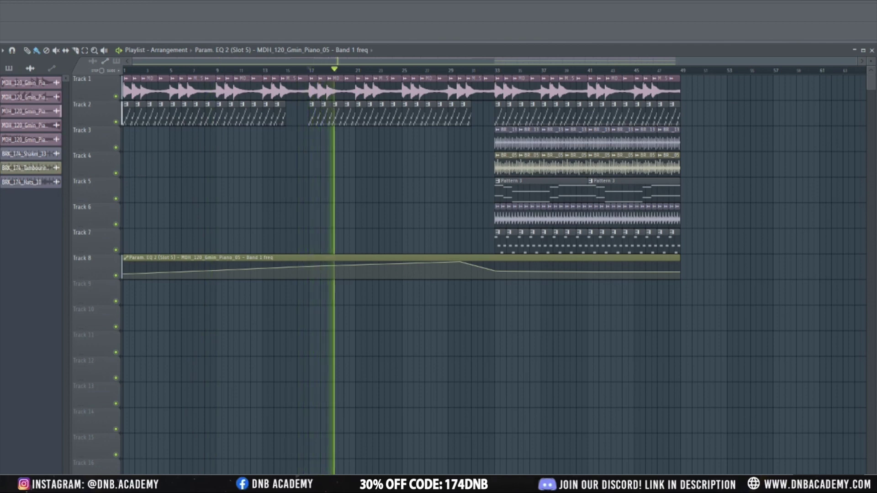
key(space)
key(space)
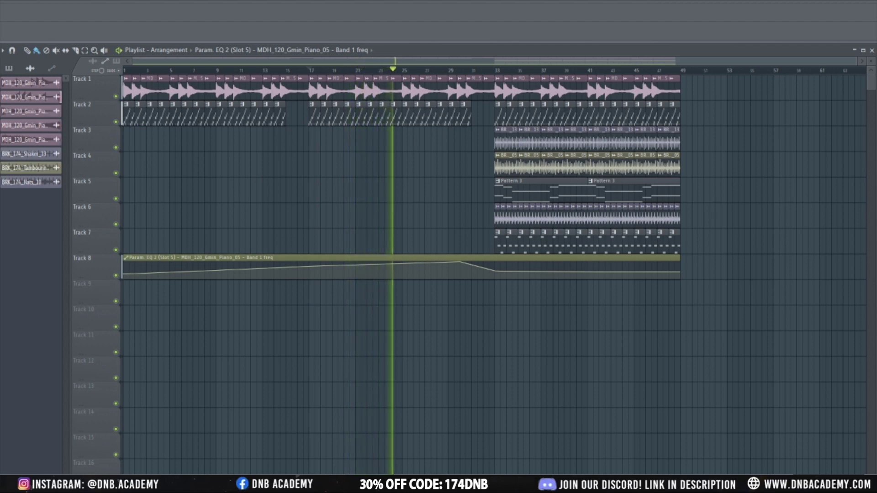
key(space)
Add Fruity parametric EQ 2 to slot 3 of the kick on mixer track 4 and lower its low-end band slightly.
key(F9)
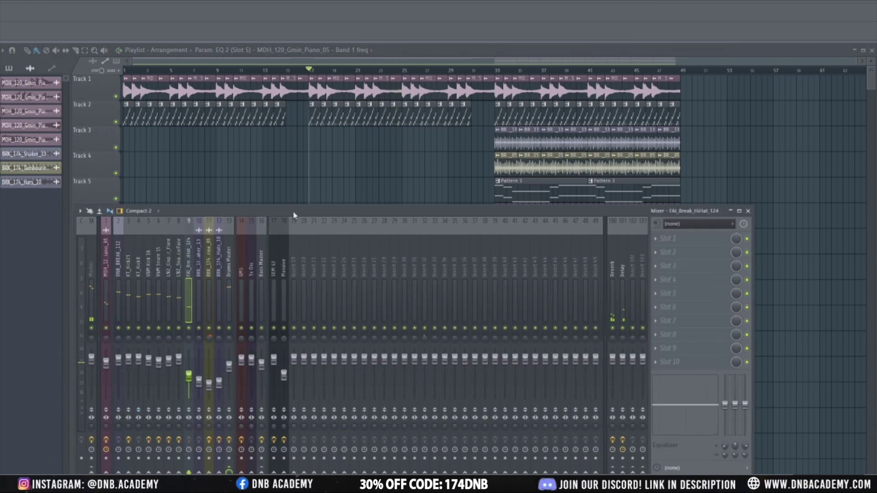
click(140, 332)
click(667, 266)
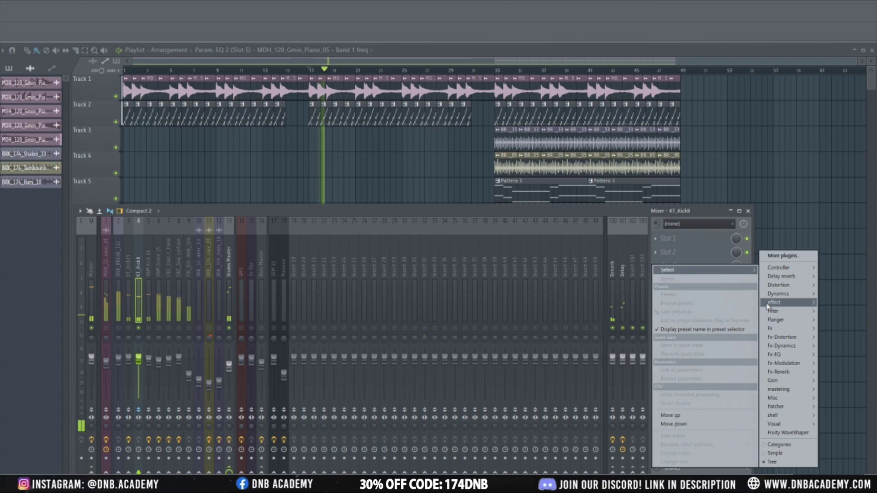
click(730, 352)
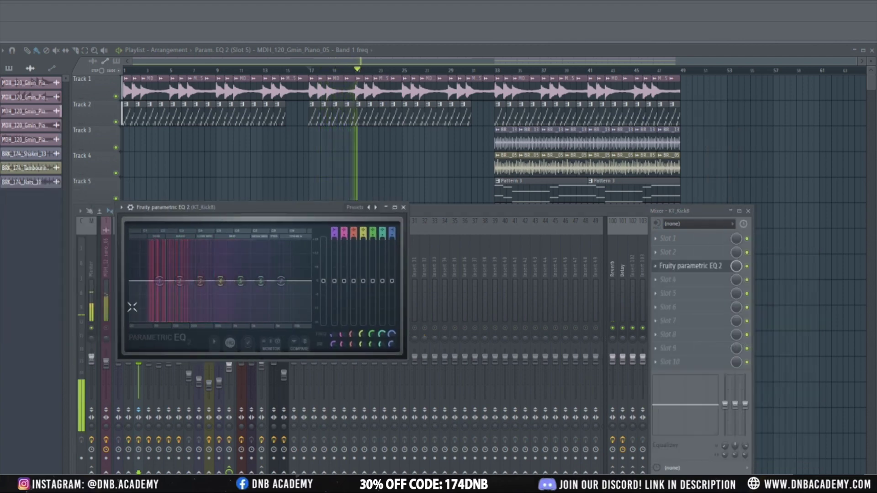
drag(159, 280, 162, 293)
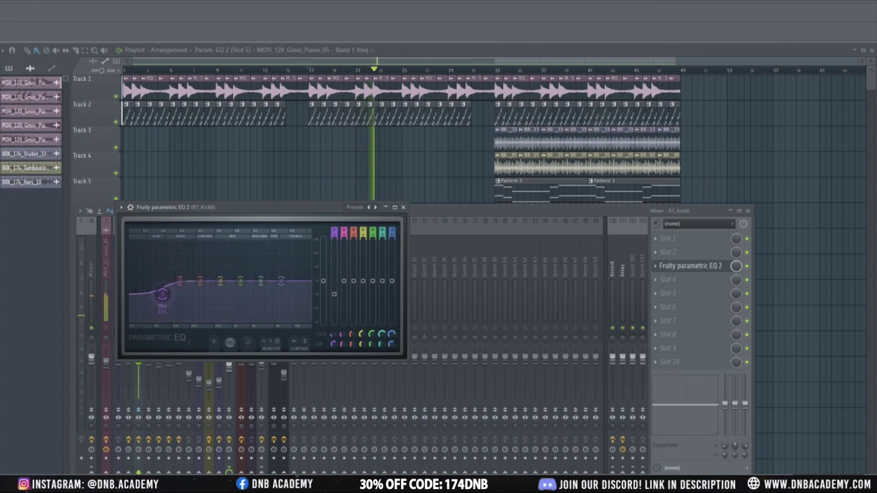
click(404, 208)
Check the kick on mixer track 4 with its EQ, then play the drop from bar 33.
right_click(140, 333)
key(Escape)
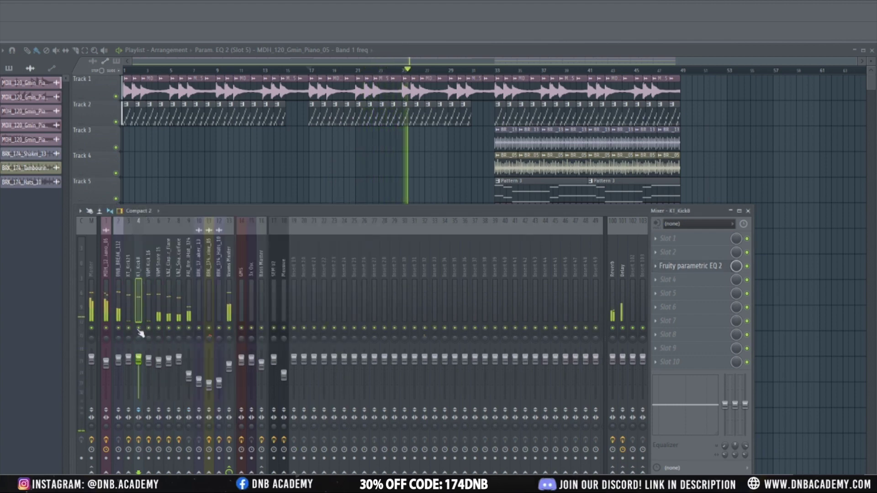
click(494, 72)
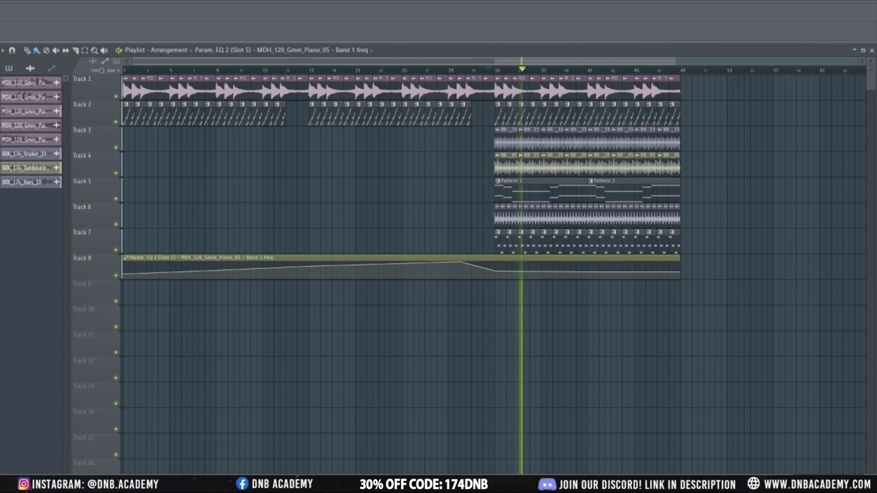
key(space)
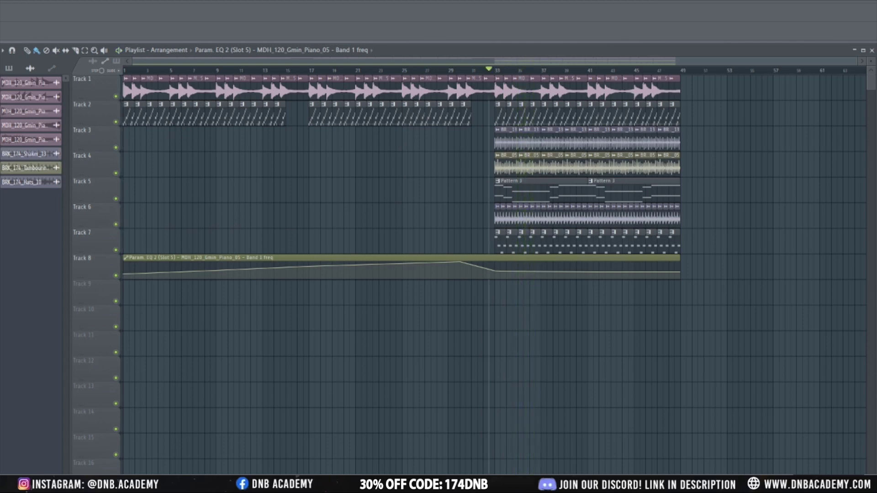
Boost band 3 in the V&M Kick 16 track's Fruity parametric EQ 2 while the drop plays.
key(F9)
key(space)
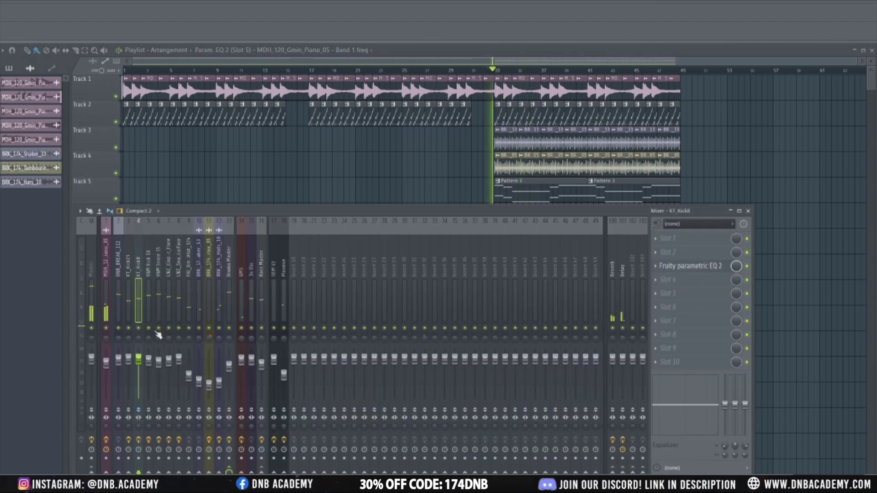
click(147, 316)
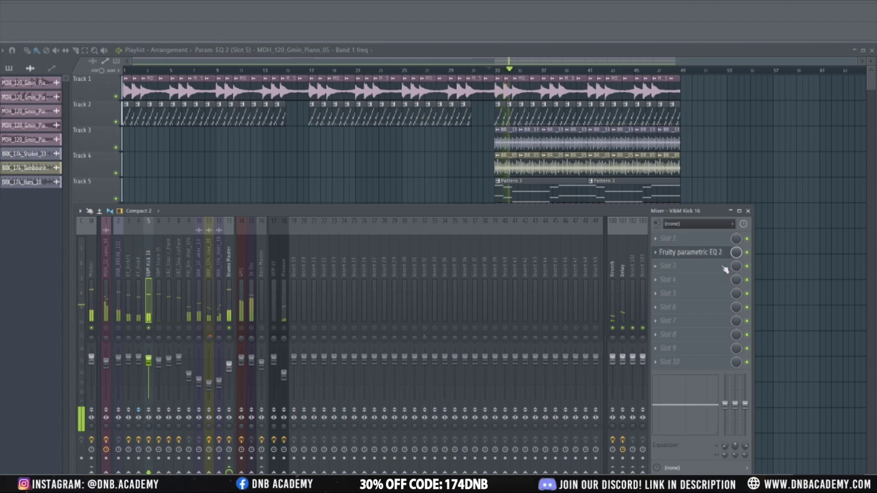
drag(0, 194, 519, 257)
drag(411, 345, 413, 316)
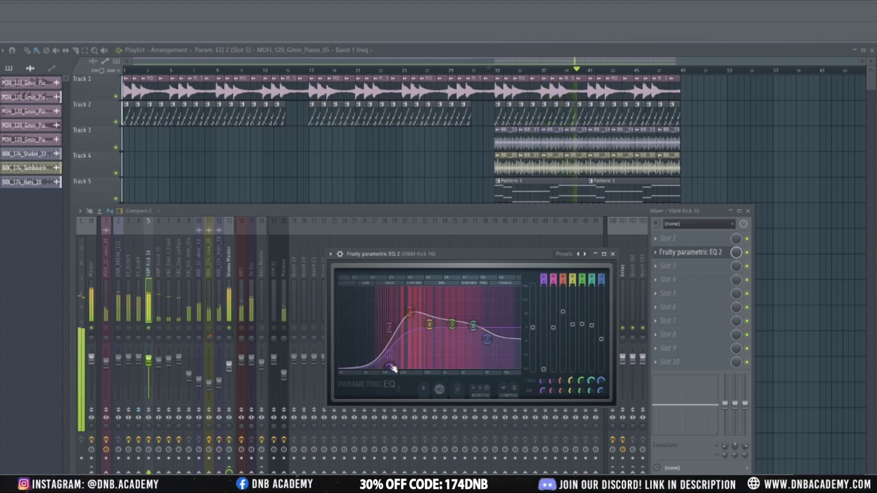
click(152, 334)
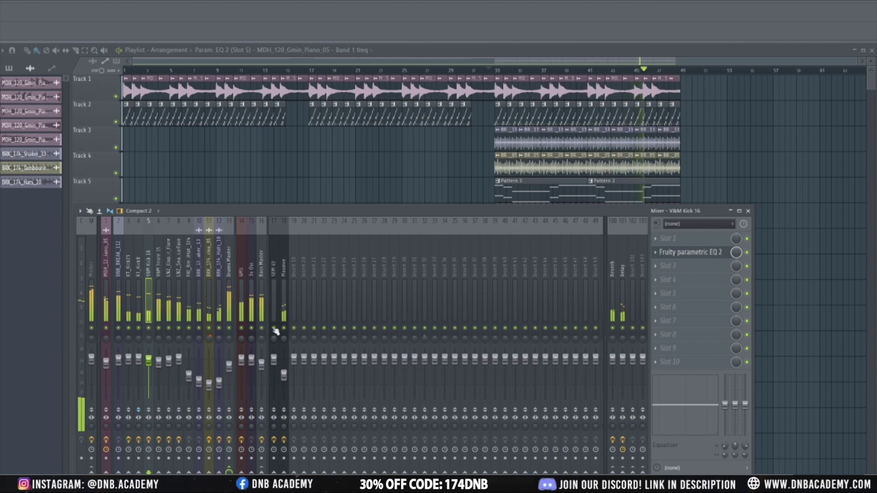
Cut the highs further with band 7 in the Massive track's Fruity parametric EQ 2.
click(283, 286)
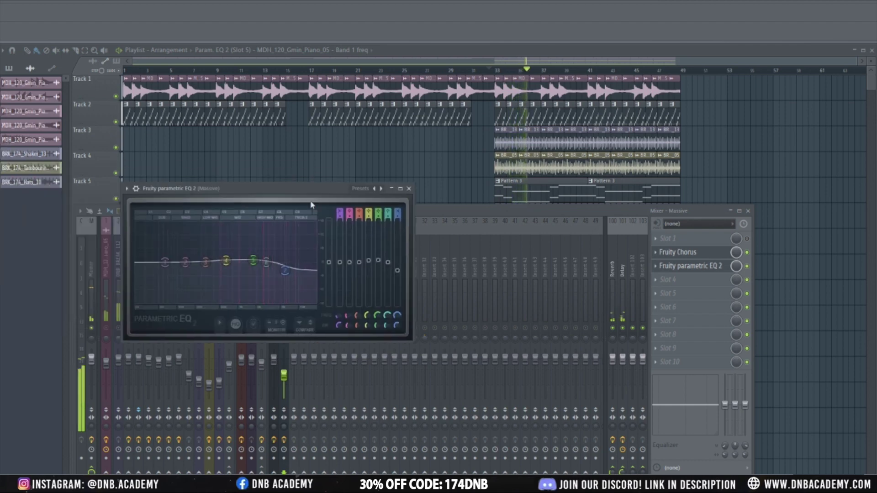
drag(313, 194, 599, 250)
drag(563, 328, 577, 348)
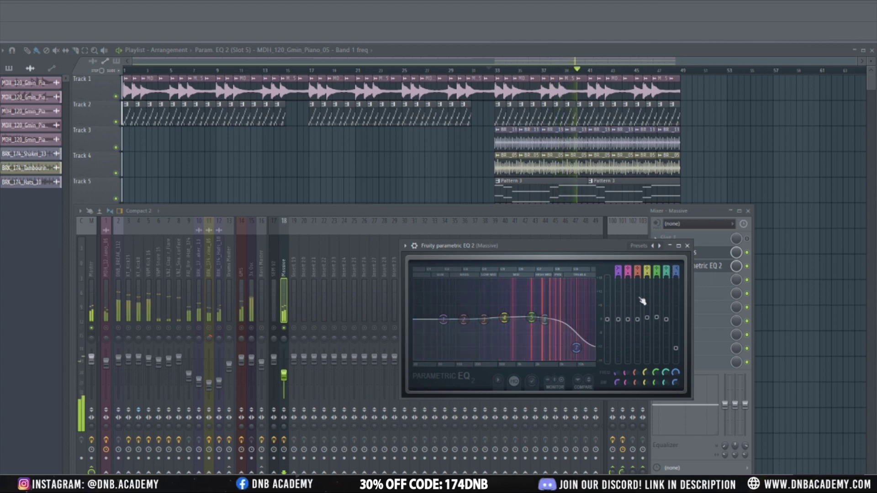
Turn band 6 of the Massive EQ into a steep low-pass filter and tune its cutoff against the playing drop.
scroll(544, 320, down, 4)
scroll(545, 320, down, 2)
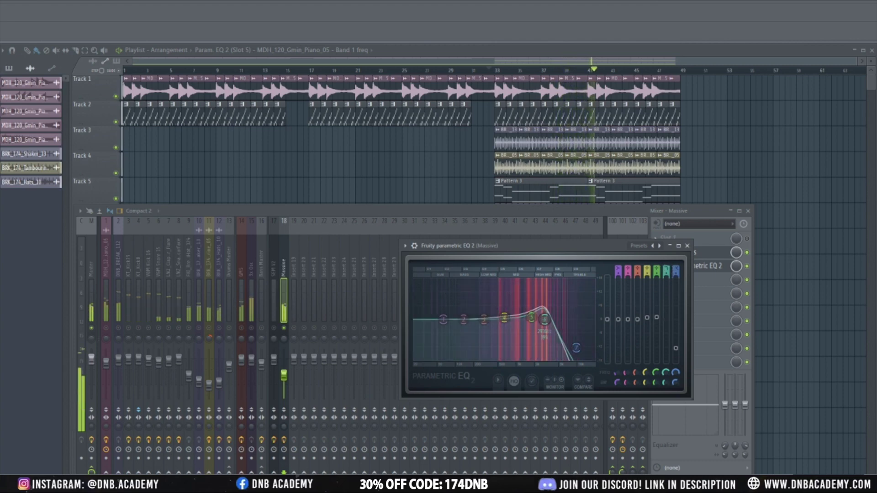
drag(545, 320, 563, 320)
scroll(562, 319, down, 2)
key(space)
scroll(668, 377, up, 3)
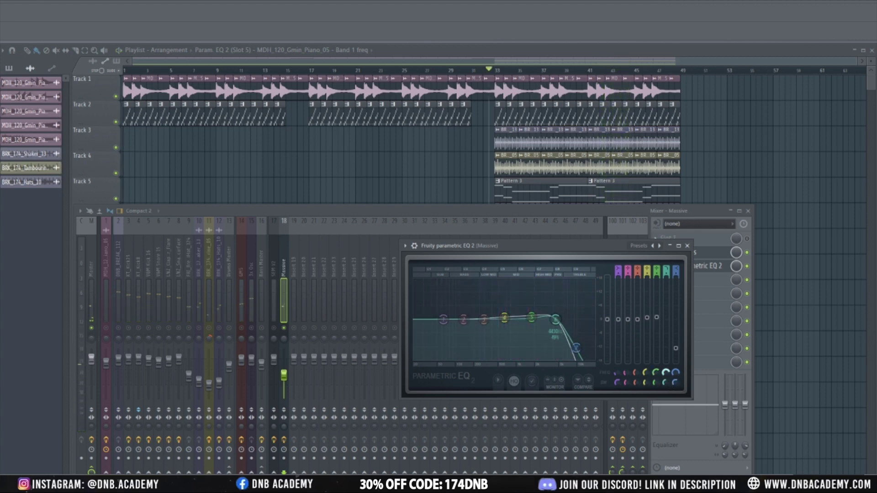
Create an automation clip for the Massive EQ's band 6 frequency, dipping at bar 33 and rising to bar 49, and play it.
right_click(667, 377)
click(681, 395)
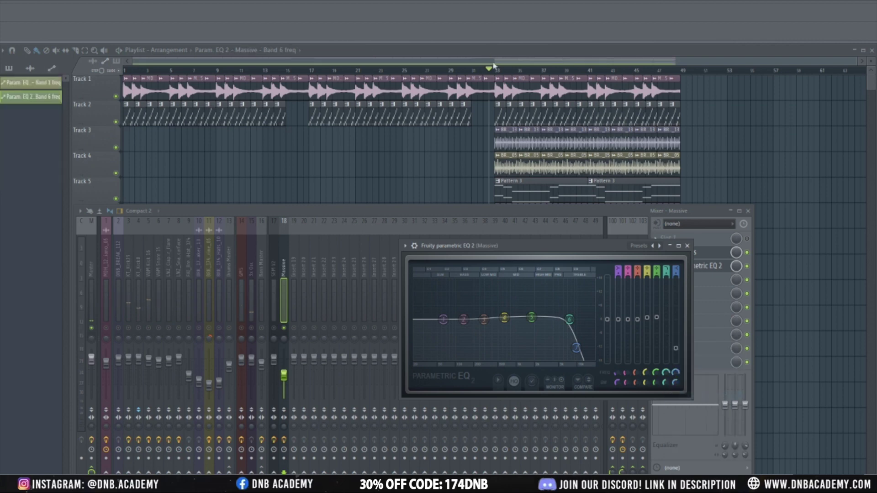
click(493, 64)
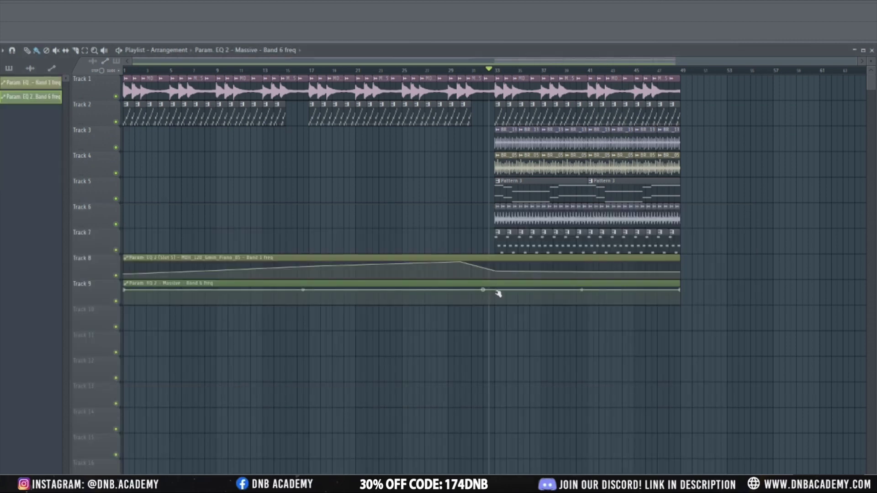
key(space)
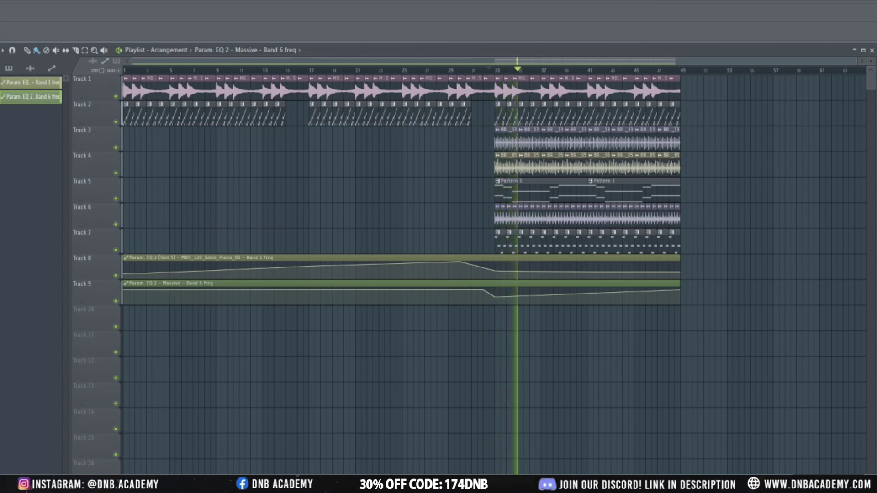
Make the Massive filter automation's dip at bar 33 shallower and raise its end point at bar 49 while auditioning the drop.
key(F9)
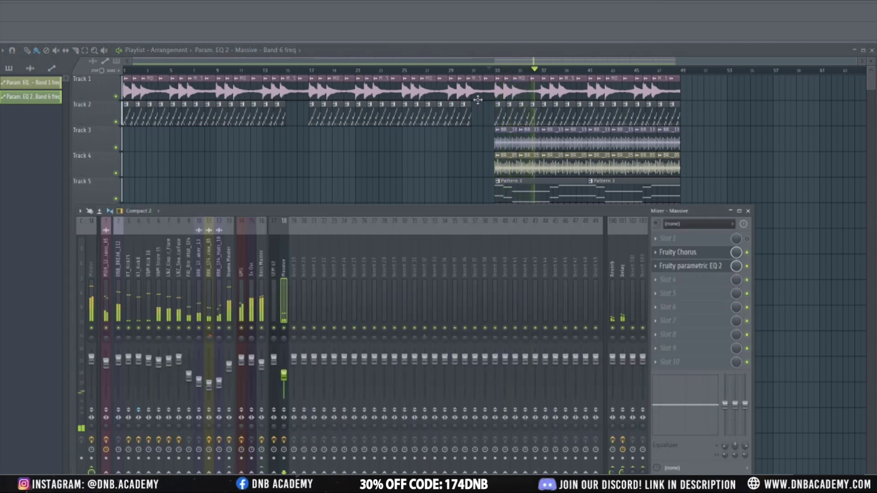
key(F9)
key(space)
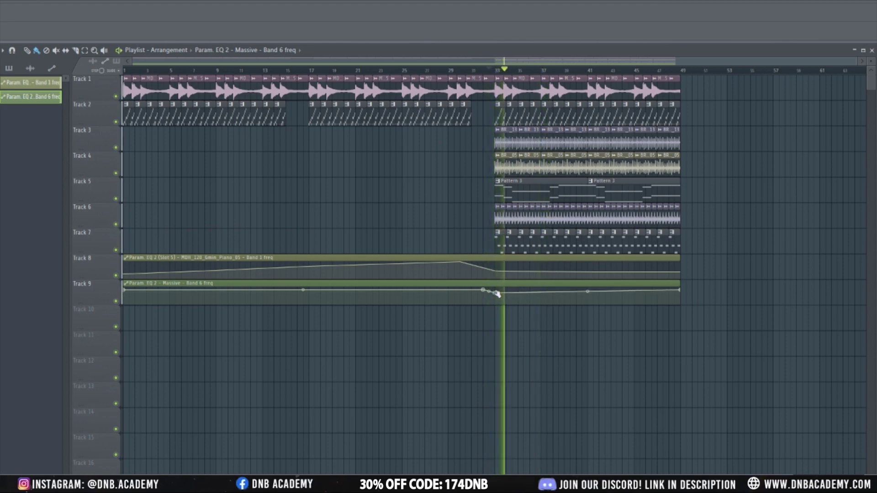
drag(680, 290, 680, 288)
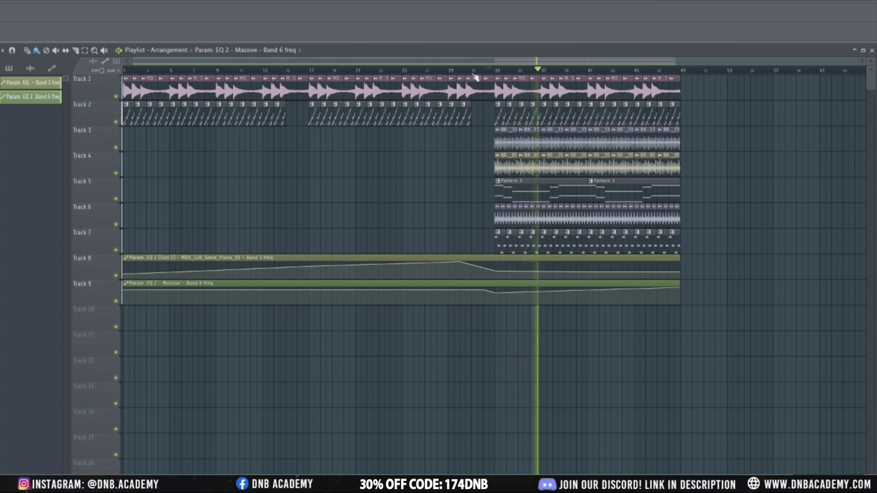
key(space)
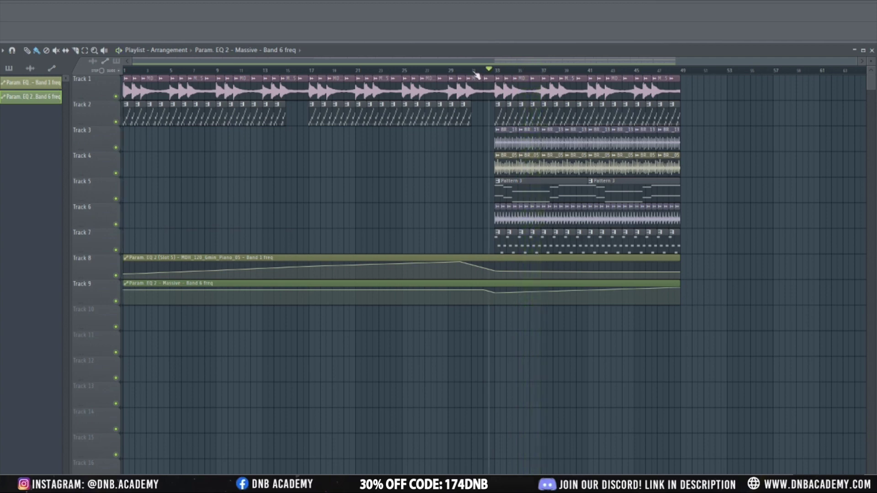
key(super)
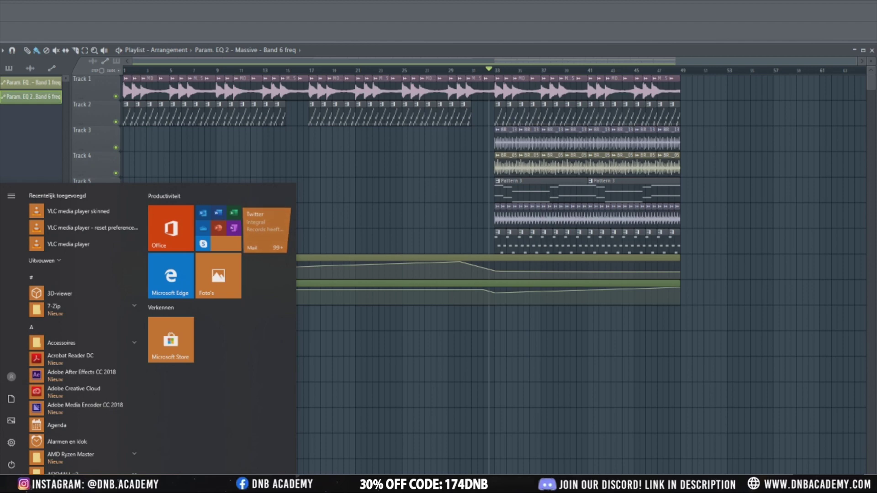
key(Escape)
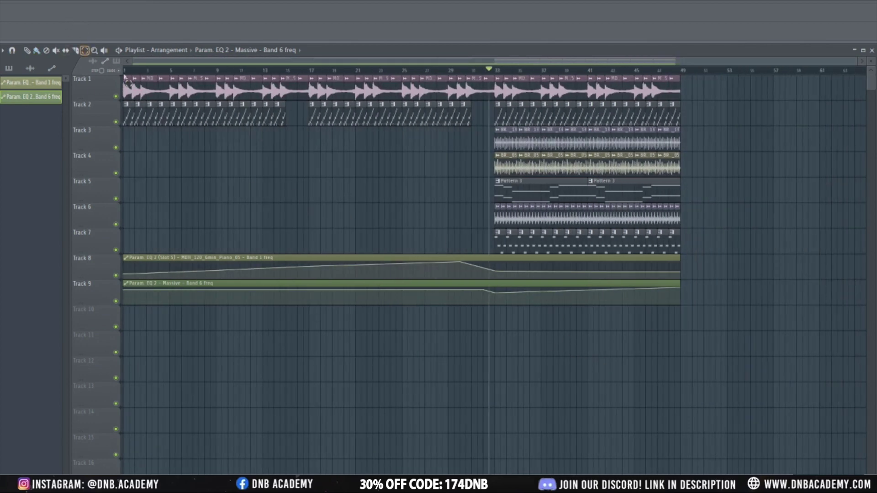
Select the drop clips on Tracks 1 to 7 from bar 33 and duplicate them directly after bar 49.
drag(698, 242, 499, 91)
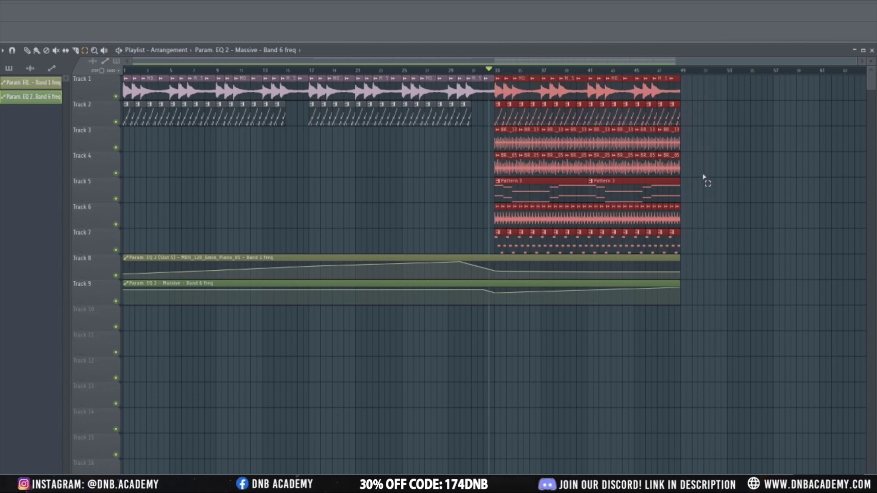
key(ctrl+b)
scroll(658, 209, down, 2)
Extend the piano and Massive automation clips on Tracks 8 and 9 to bar 65.
drag(574, 315, 549, 258)
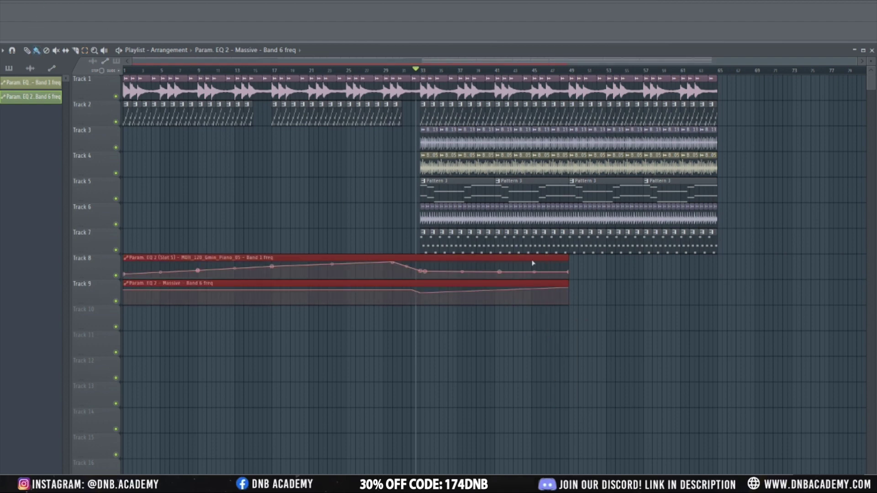
drag(593, 268, 724, 310)
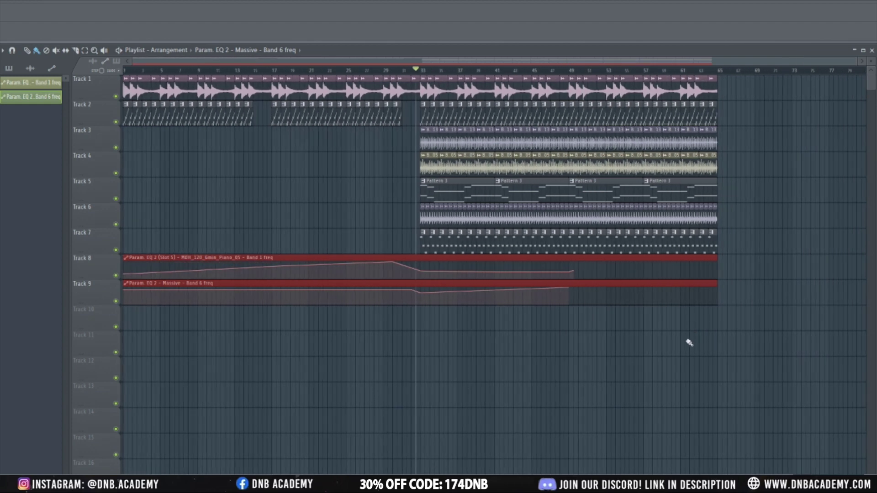
click(689, 343)
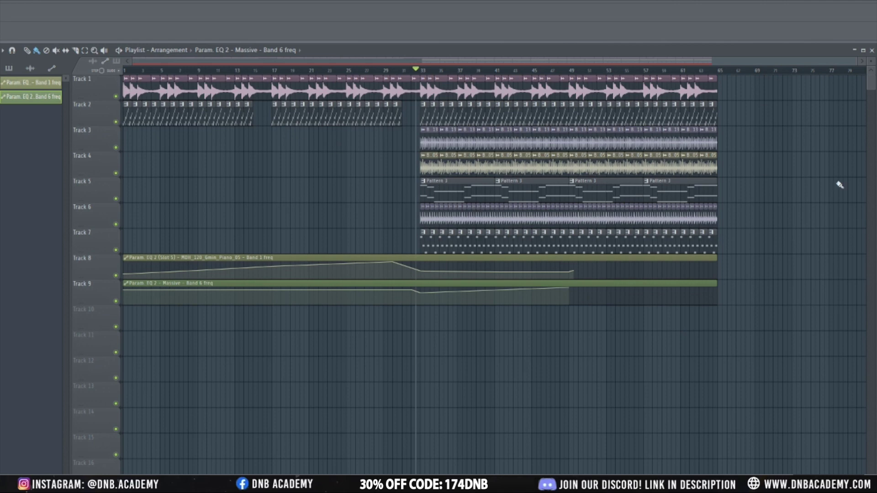
Shape the piano filter automation to rise from bar 49 to 65 and the Massive filter automation to fall over the same bars.
scroll(708, 274, up, 2)
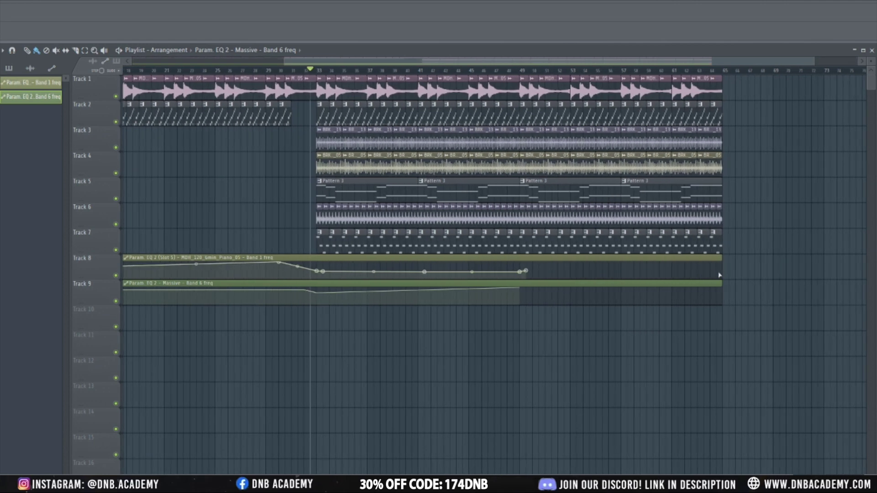
click(717, 270)
drag(723, 268, 722, 262)
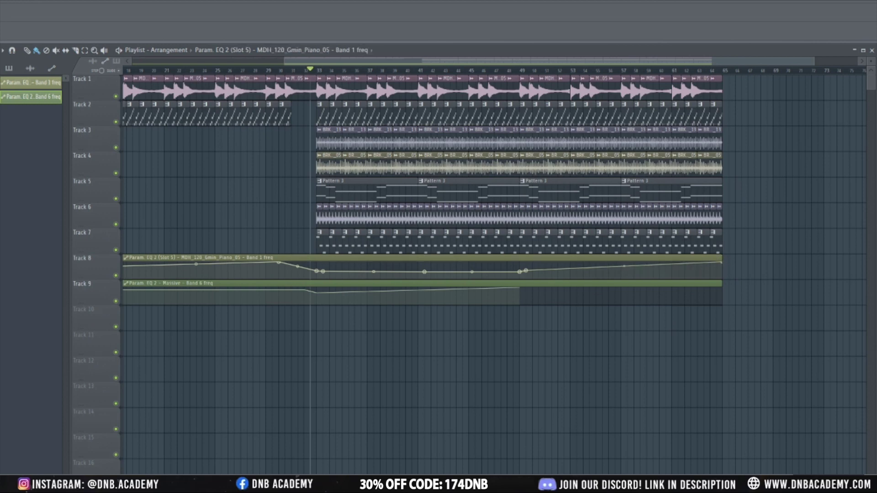
click(621, 294)
drag(623, 294, 723, 295)
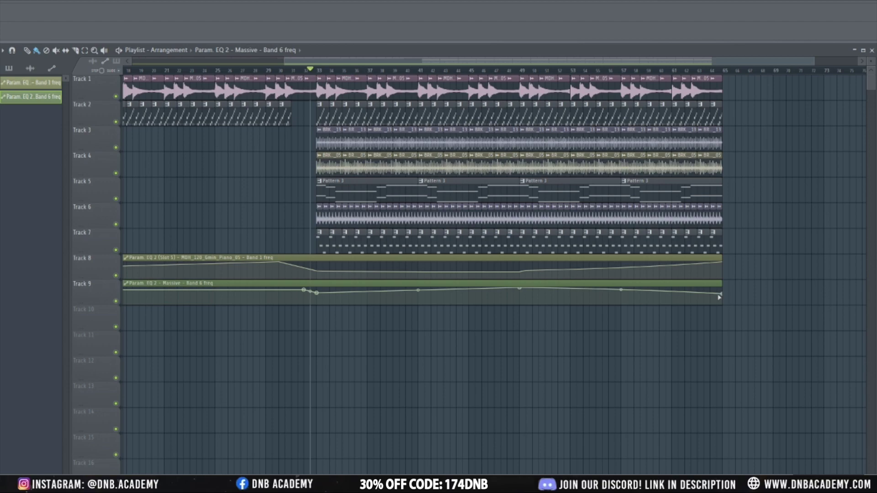
scroll(715, 306, down, 3)
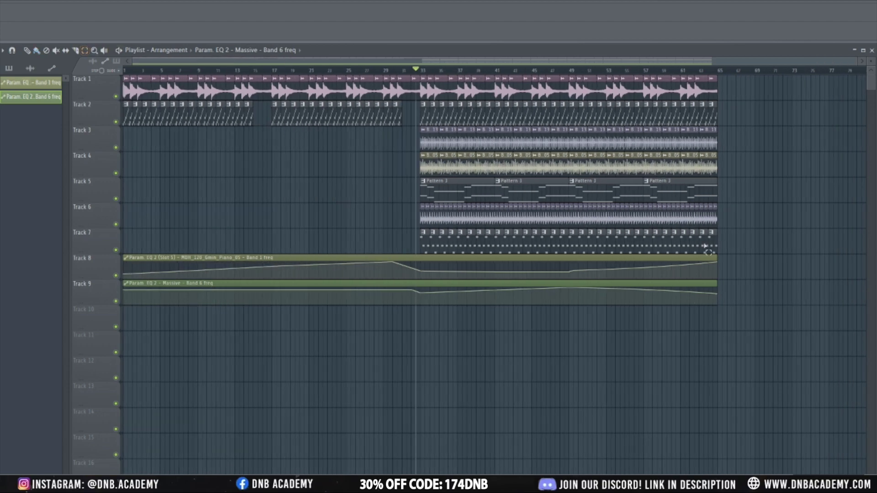
key(space)
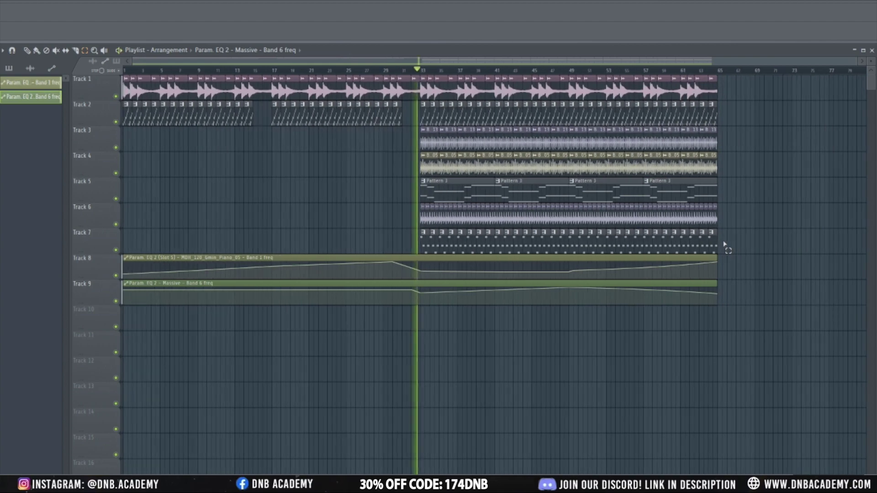
key(space)
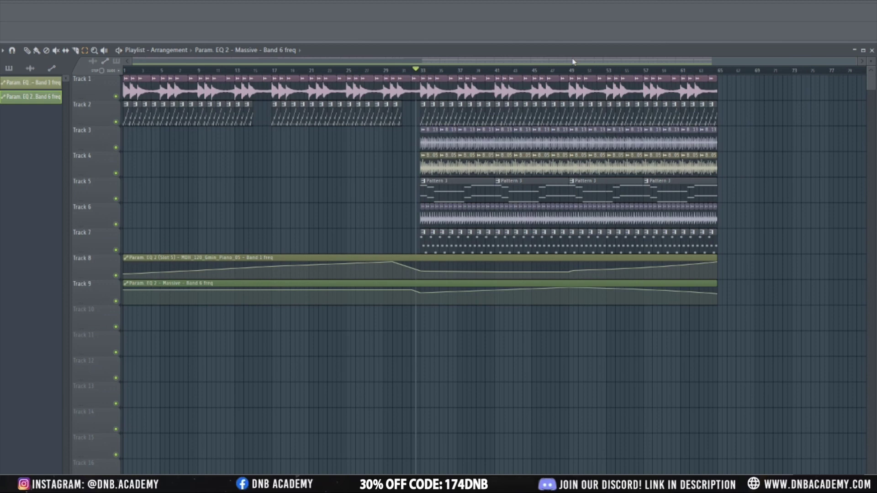
scroll(573, 62, right, 4)
drag(596, 255, 278, 74)
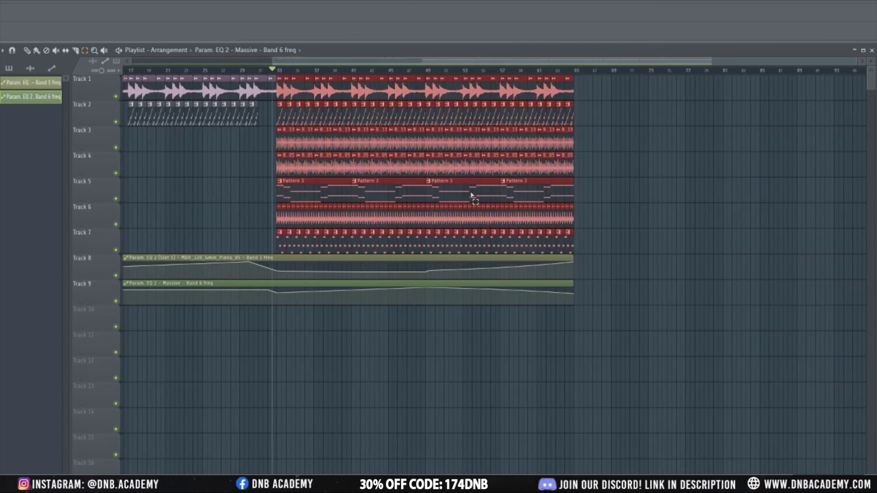
scroll(473, 195, left, 4)
scroll(670, 248, up, 3)
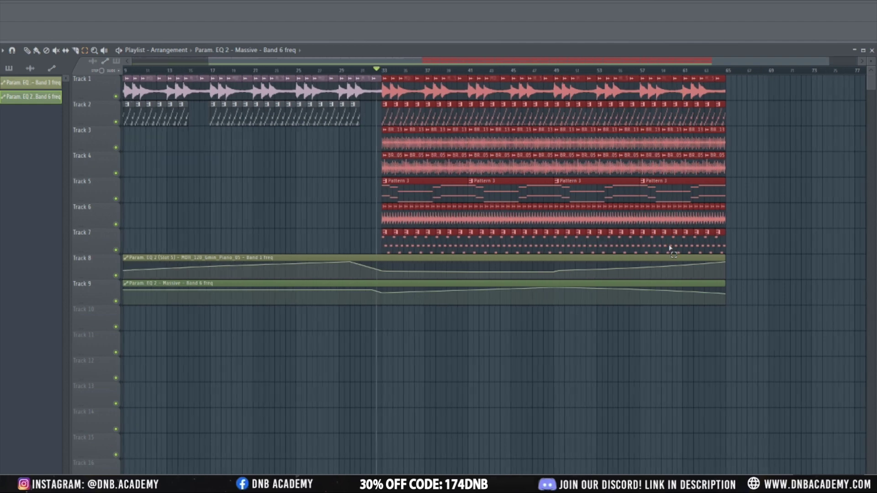
scroll(652, 280, up, 2)
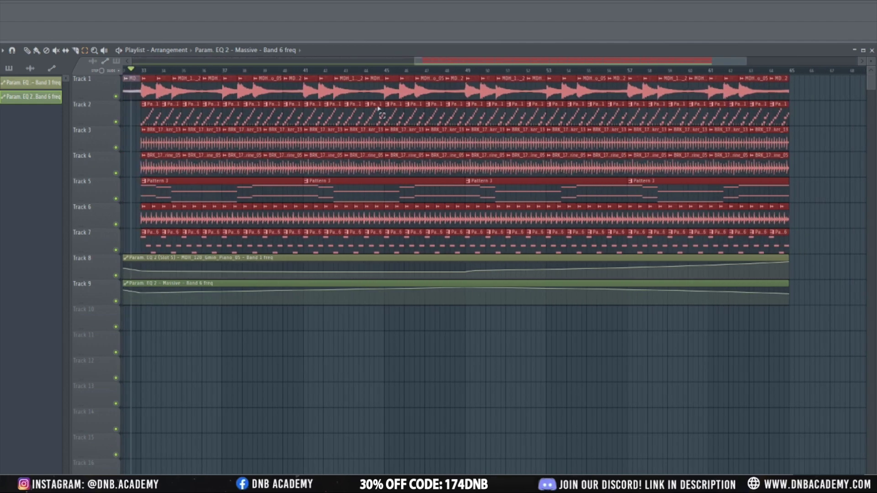
click(427, 362)
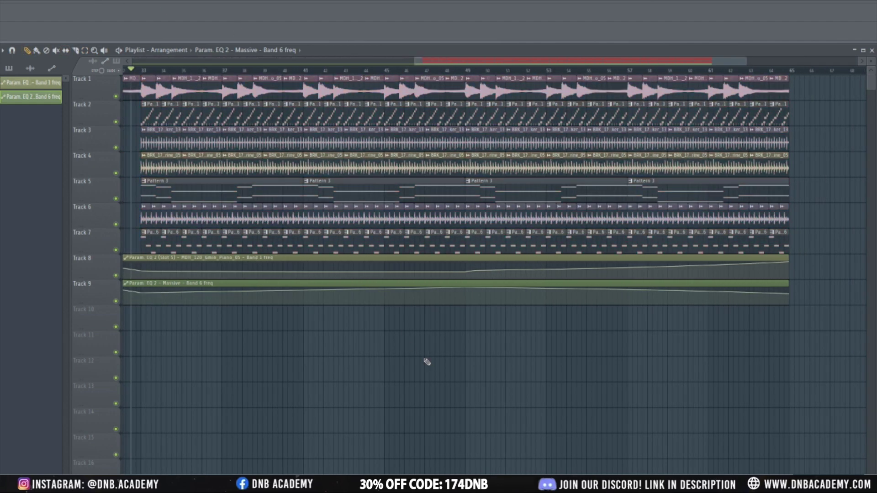
Shorten the last shaker clip before bar 49 on Track 3 to leave a small gap ahead of the second half of the drop.
scroll(454, 219, up, 2)
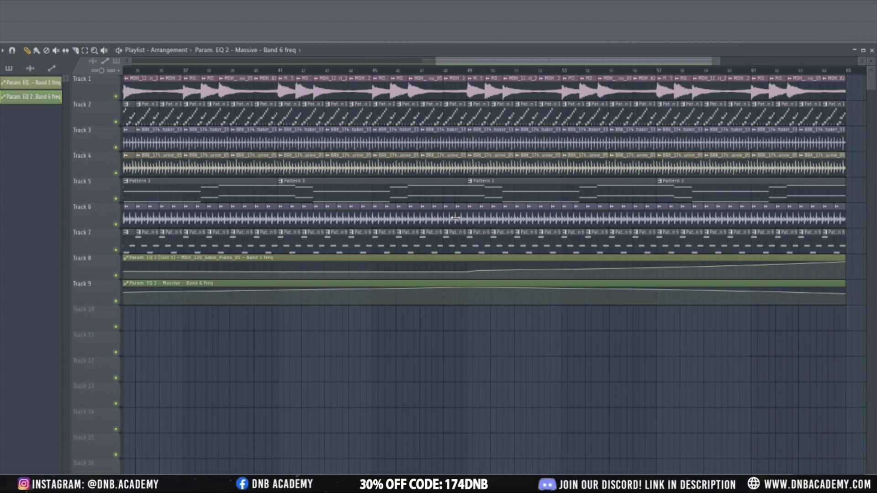
scroll(458, 214, down, 5)
scroll(635, 238, up, 5)
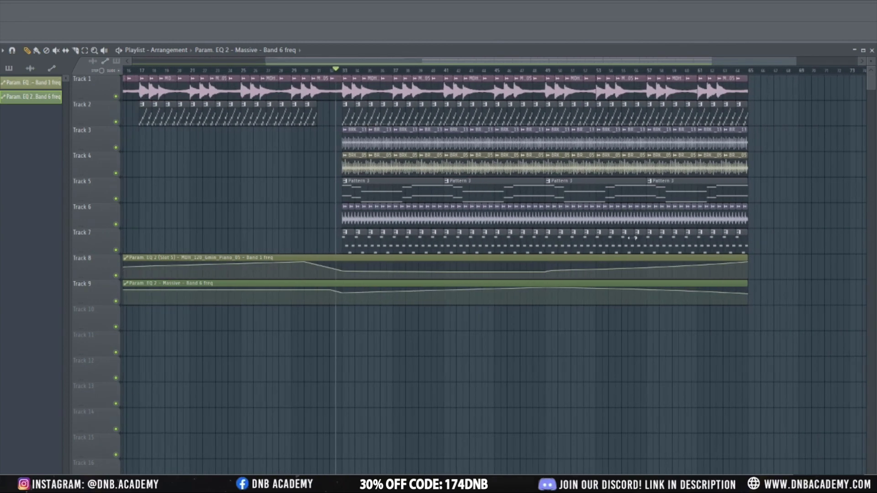
scroll(532, 191, up, 1)
click(507, 137)
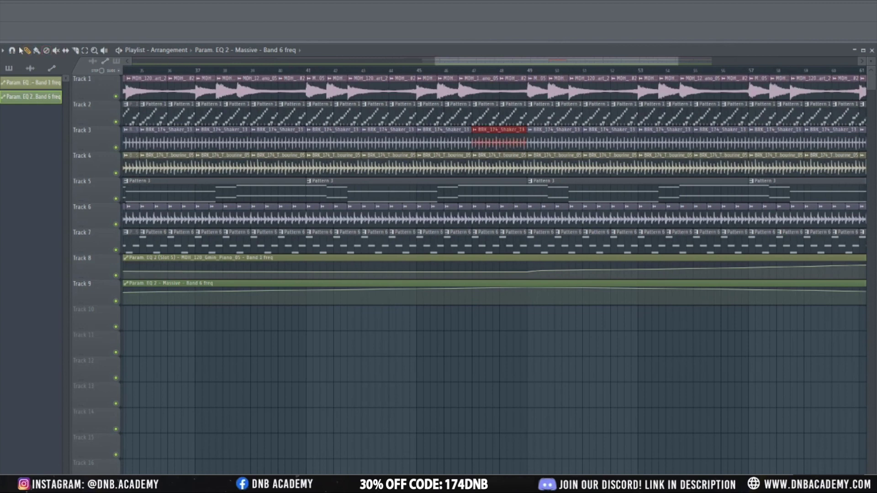
right_click(561, 363)
click(526, 137)
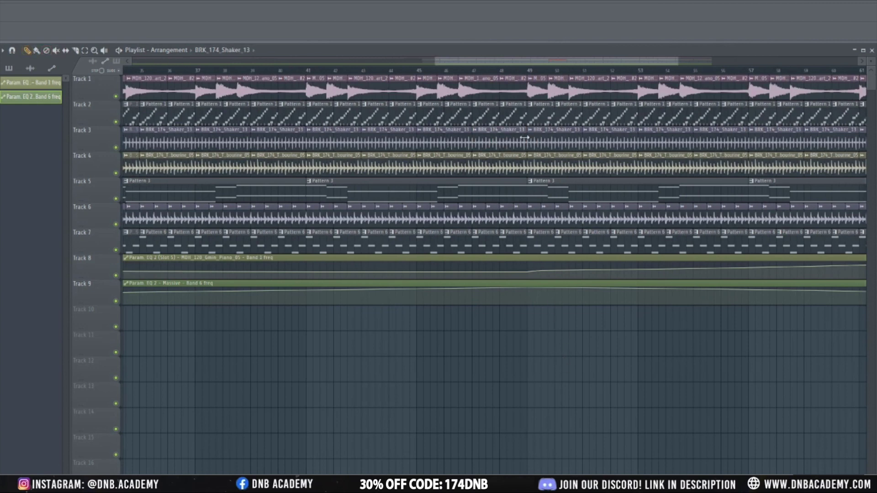
scroll(497, 144, down, 4)
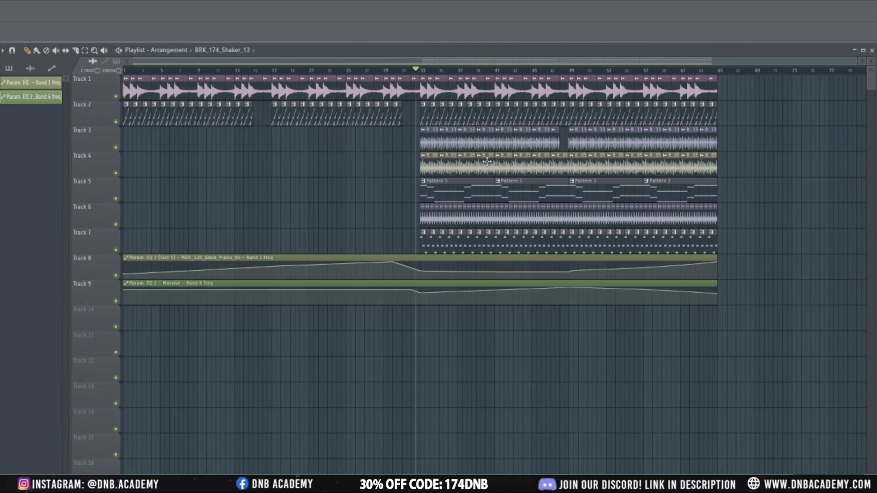
scroll(586, 231, up, 4)
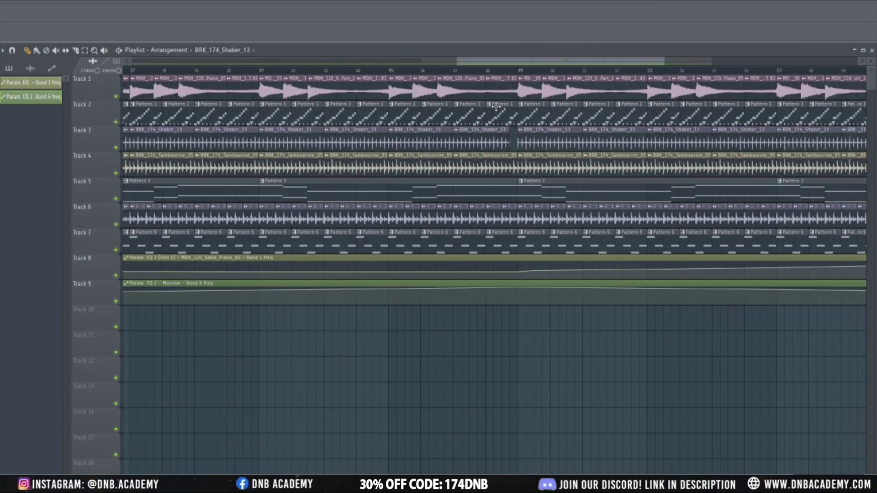
Delete the last Pattern 1 clip before bar 49 on Track 2 and end the shaker and tambourine clips half a bar before bar 49.
click(483, 70)
right_click(503, 114)
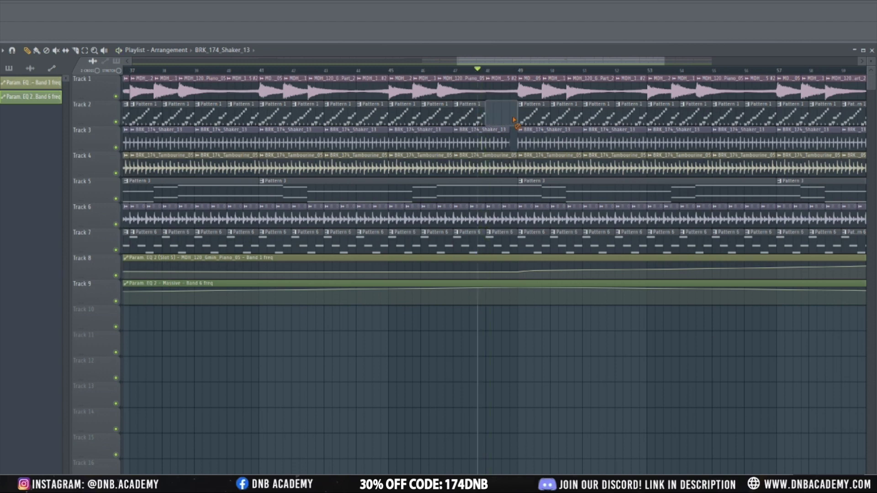
right_click(502, 168)
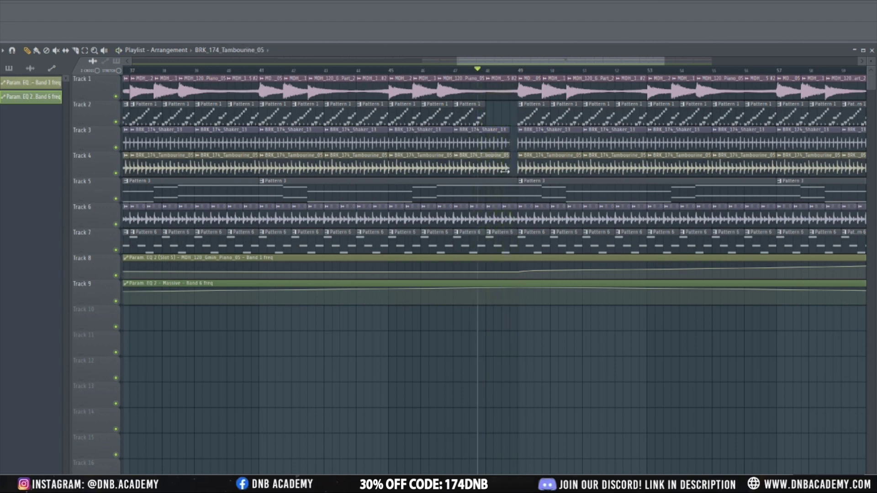
drag(509, 142, 501, 142)
Place Pattern 1 again in bar 48 on Track 2, trim it to end one beat before bar 49, and play the transition.
click(487, 112)
right_click(486, 112)
click(476, 113)
click(498, 115)
drag(515, 115, 510, 115)
key(space)
key(space)
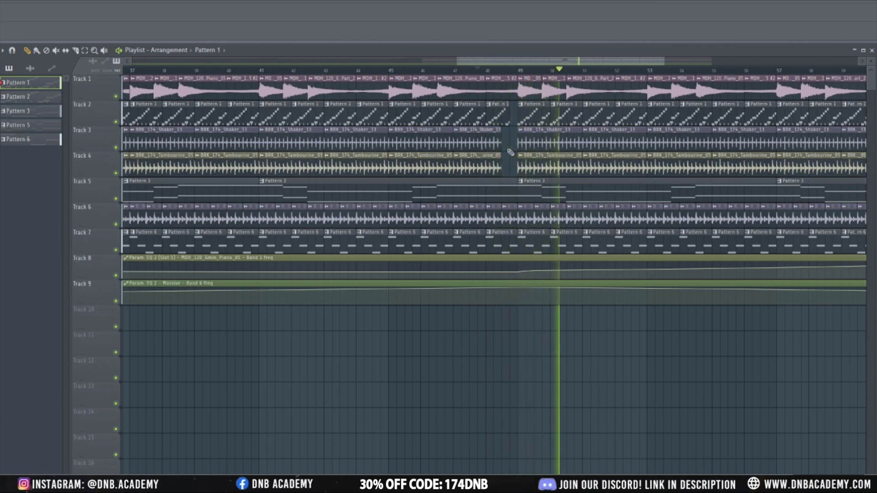
scroll(510, 152, down, 5)
key(space)
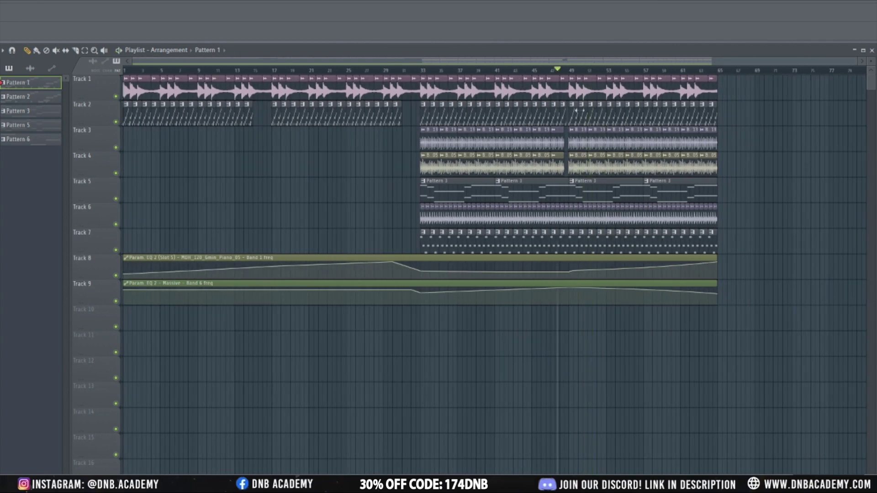
Move the playhead to bar 49, inspect Pattern 3's notes in the GMS piano roll while auditioning higher keys, and close it.
click(570, 71)
drag(575, 65, 689, 83)
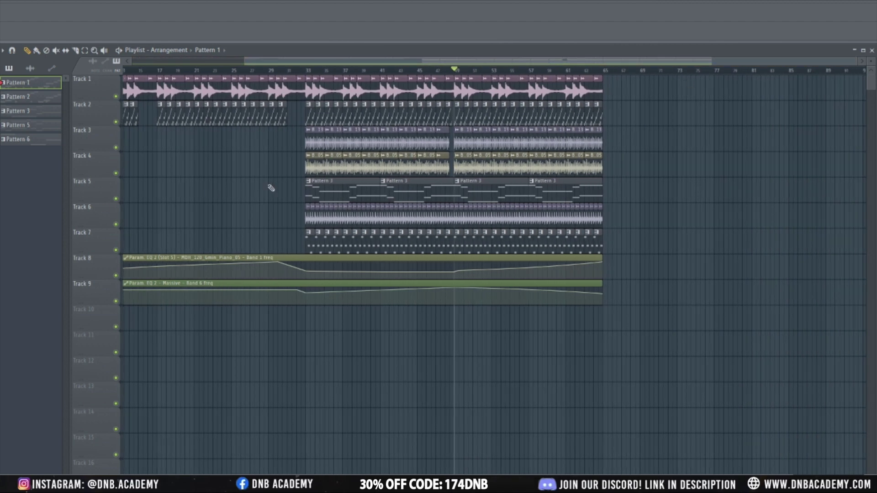
double_click(326, 198)
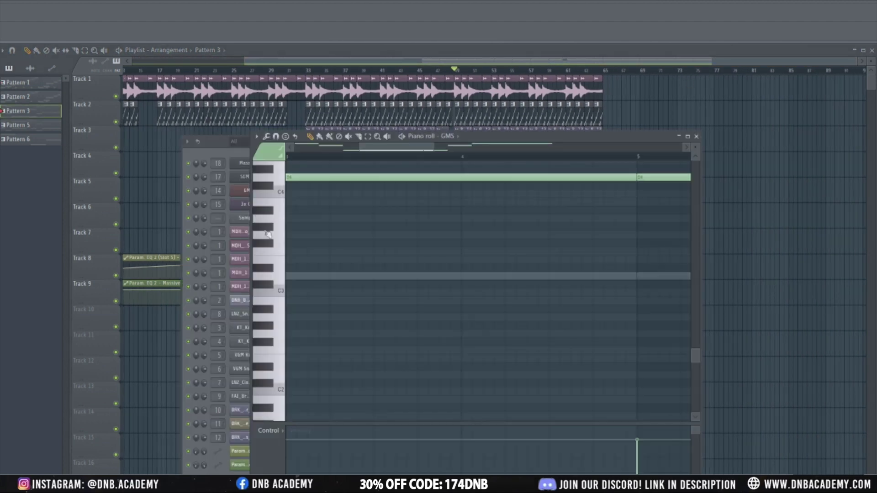
scroll(269, 235, up, 4)
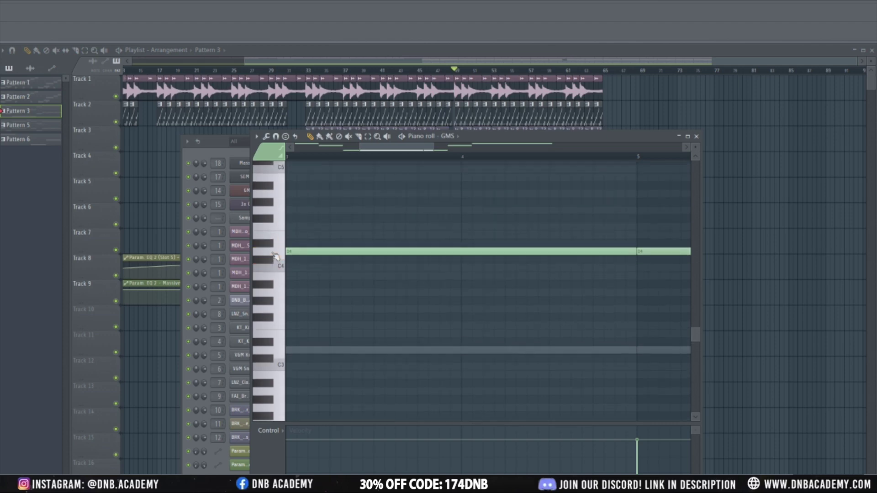
scroll(274, 262, up, 7)
click(276, 333)
click(277, 315)
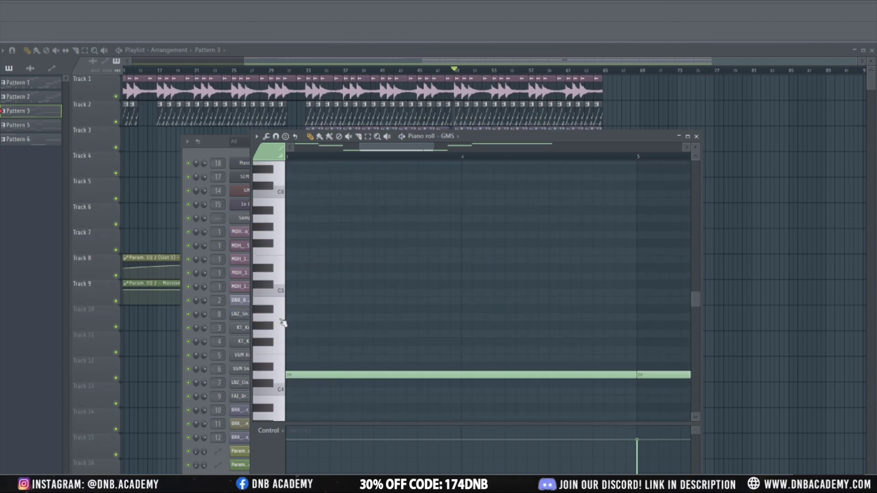
scroll(279, 322, down, 3)
click(277, 318)
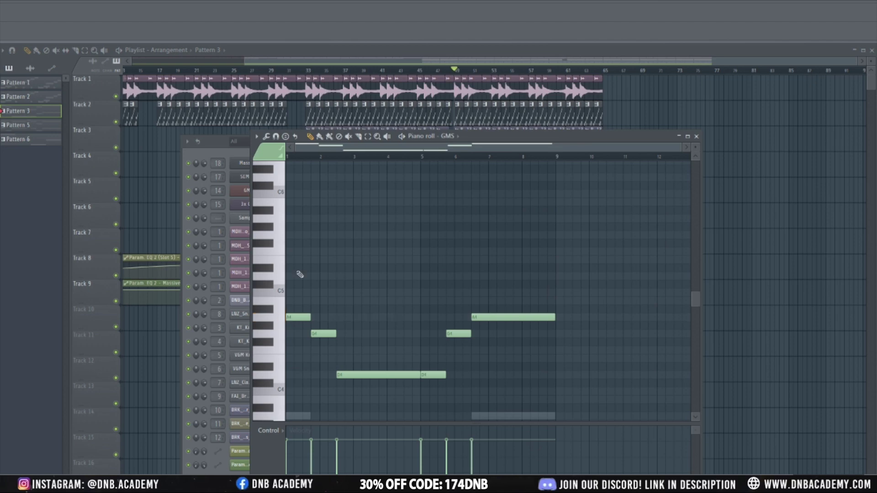
click(696, 136)
Close the channel rack, collapse the Allright Remix Stems folder and look through the Samples library folders in the browser.
key(F6)
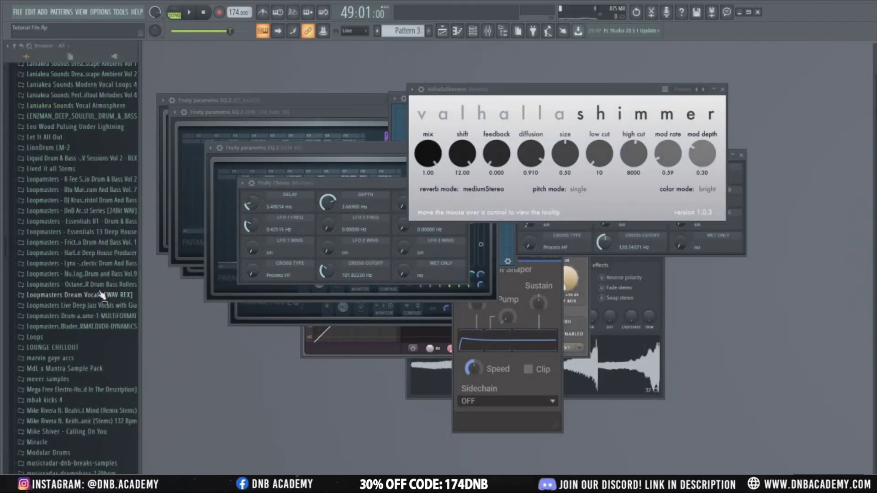
scroll(91, 292, down, 3)
scroll(79, 265, up, 20)
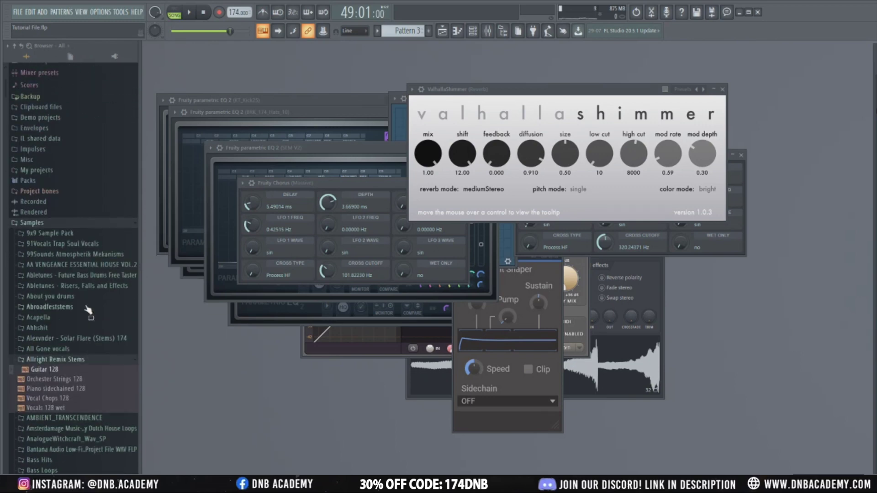
scroll(87, 301, down, 10)
click(83, 246)
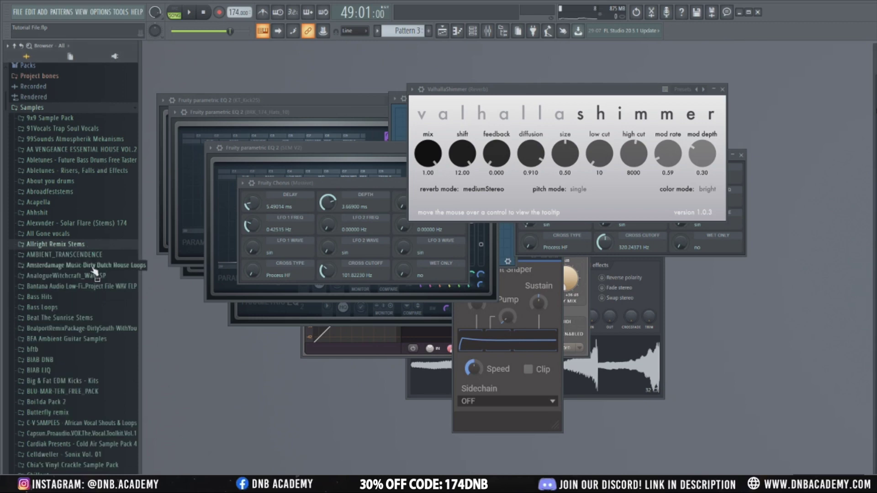
scroll(96, 297, down, 20)
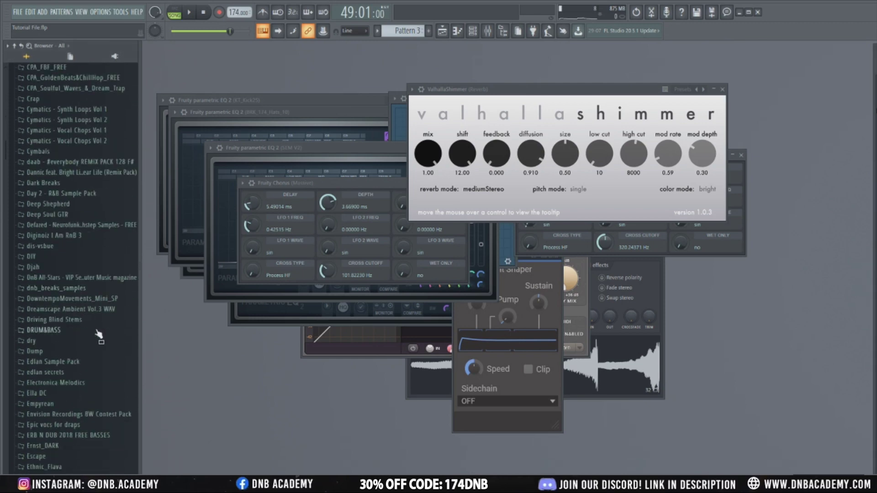
scroll(96, 337, down, 20)
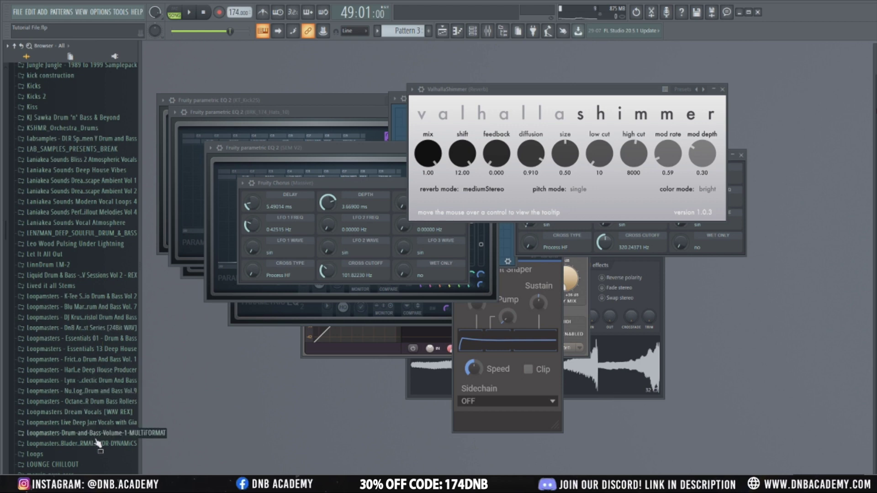
scroll(129, 441, down, 2)
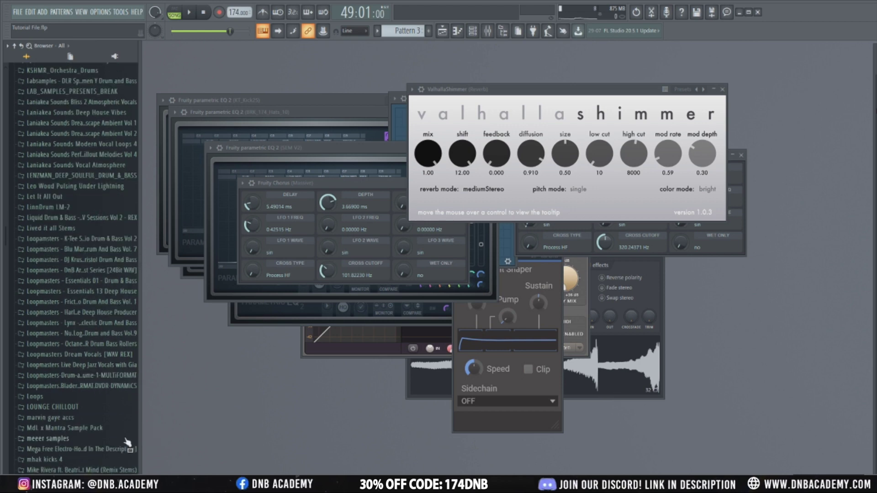
scroll(127, 443, down, 2)
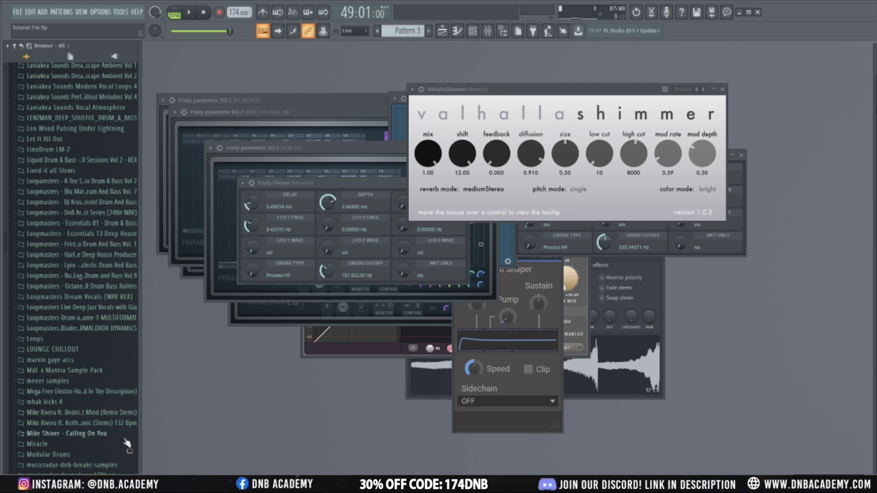
scroll(124, 442, down, 7)
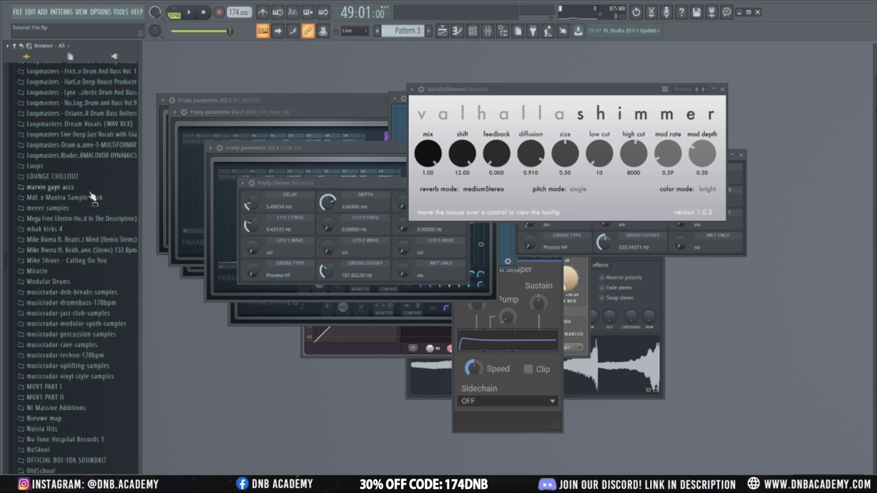
scroll(86, 229, down, 5)
scroll(84, 250, down, 20)
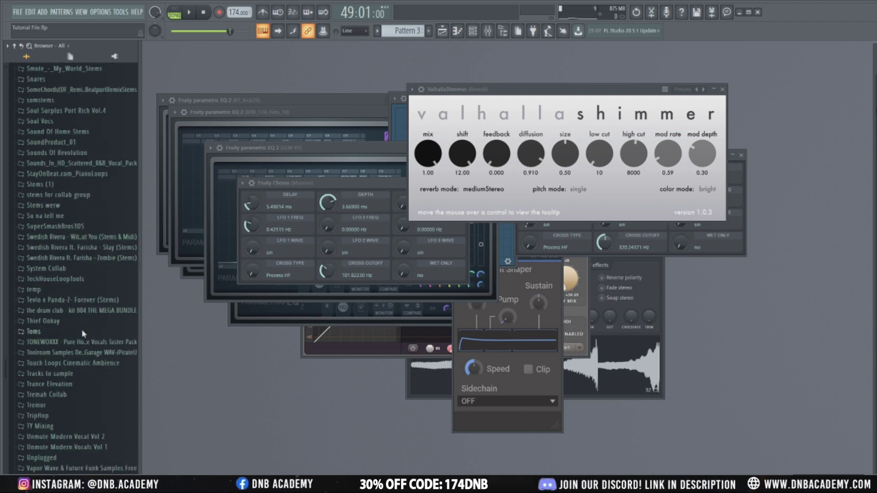
scroll(117, 360, down, 9)
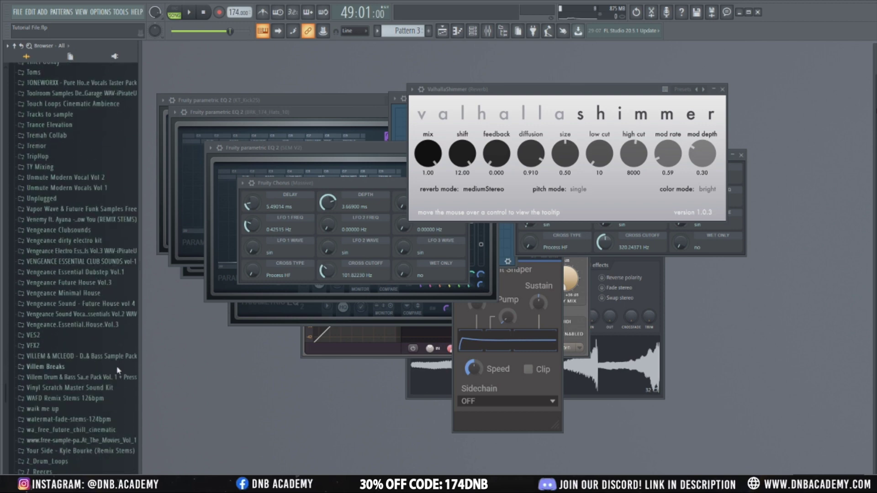
scroll(112, 394, down, 3)
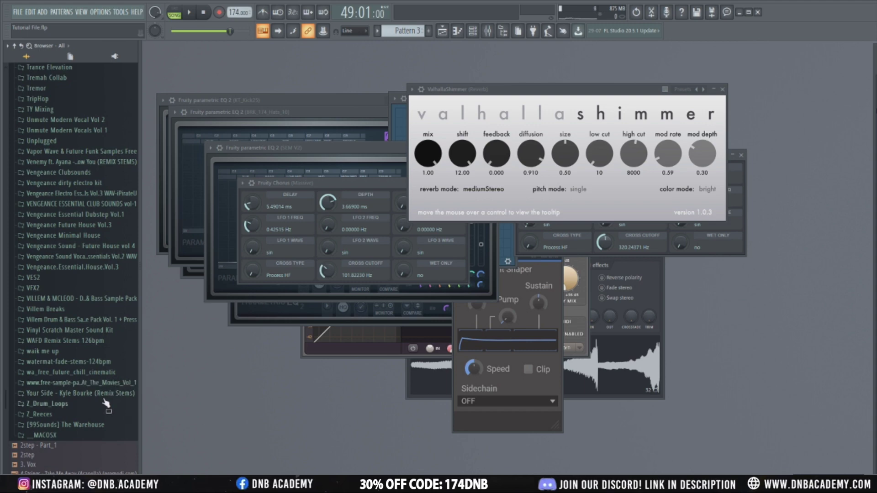
scroll(82, 276, up, 10)
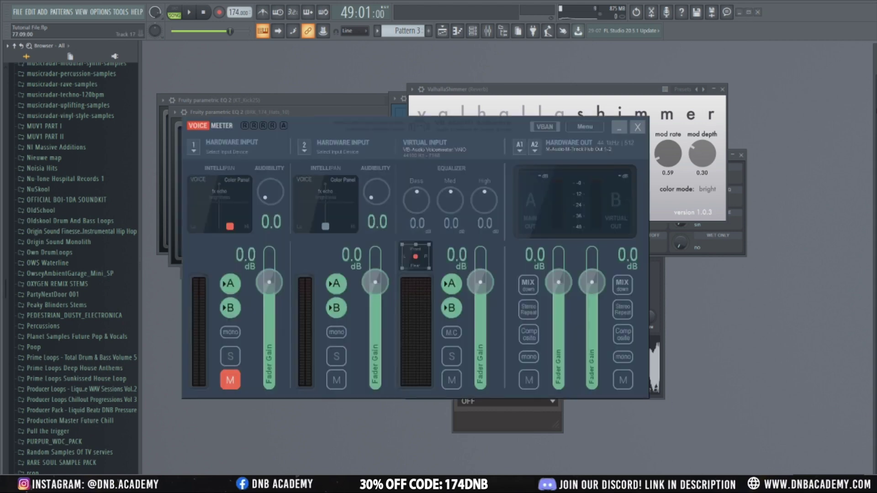
key(alt+Tab)
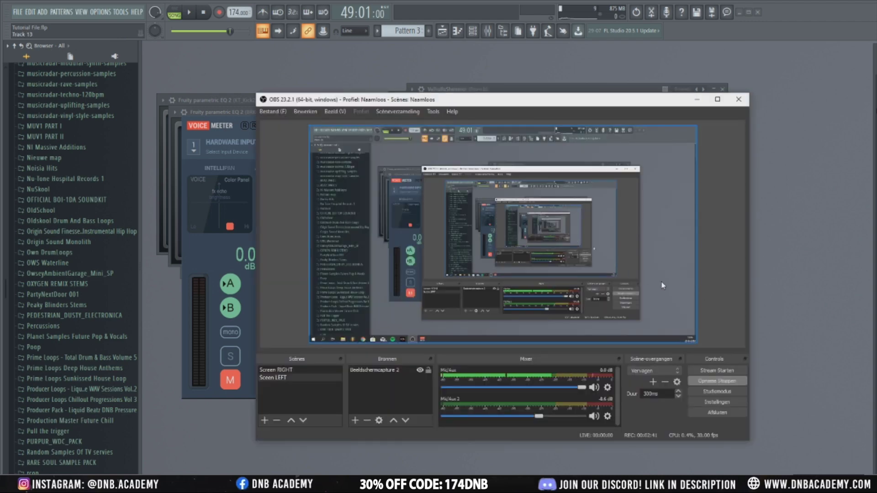
Minimize the OBS window and switch to the Chrome browser.
click(697, 99)
click(618, 129)
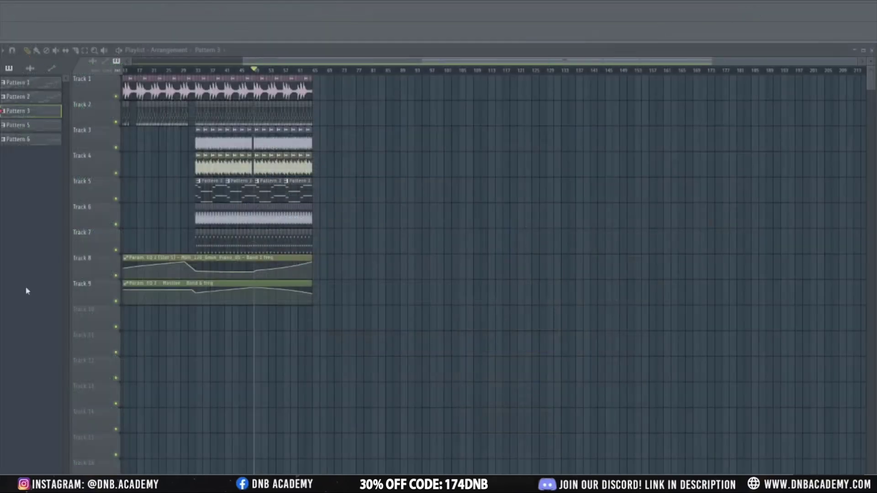
key(super)
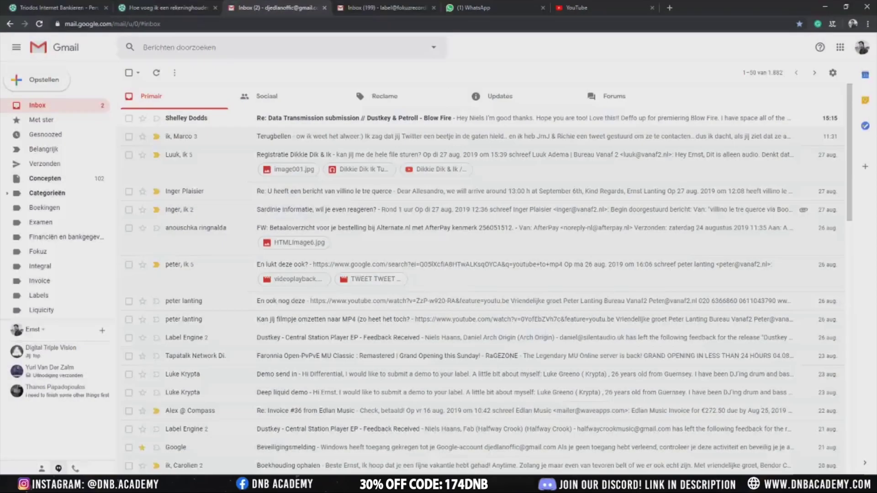
Close the first Gmail inbox tab and open splice.com in a new tab.
click(324, 7)
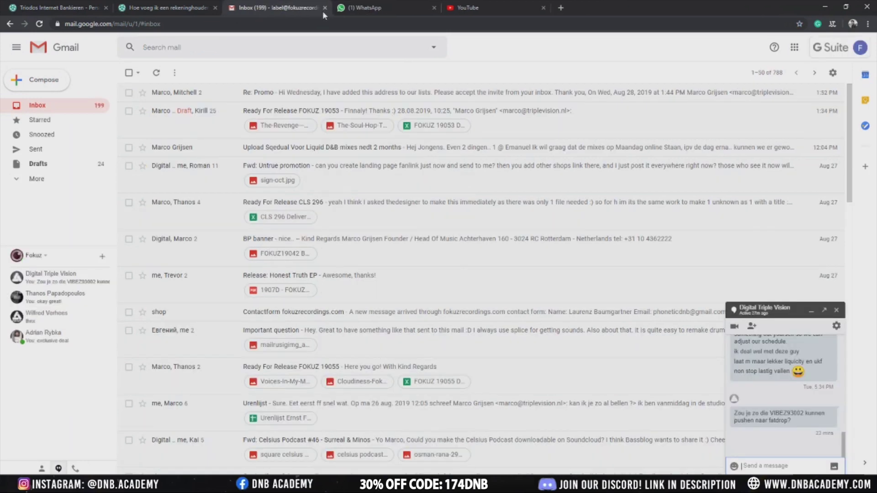
click(494, 6)
click(560, 8)
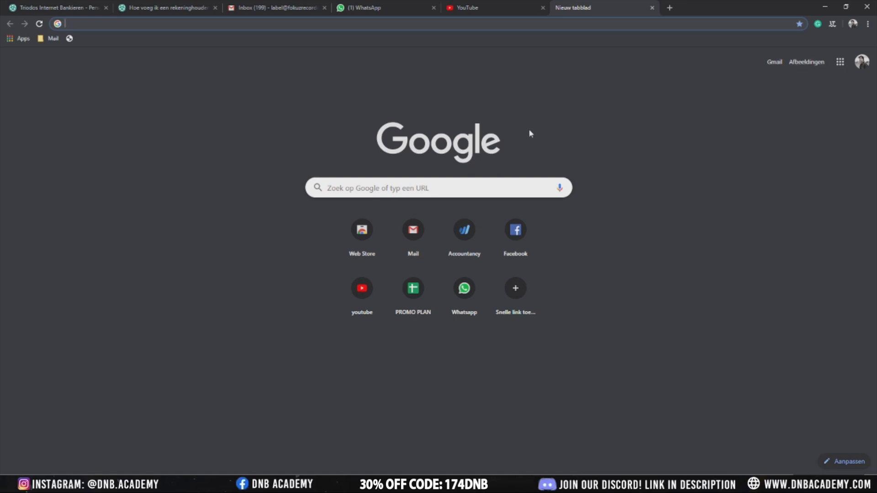
text(splice.com)
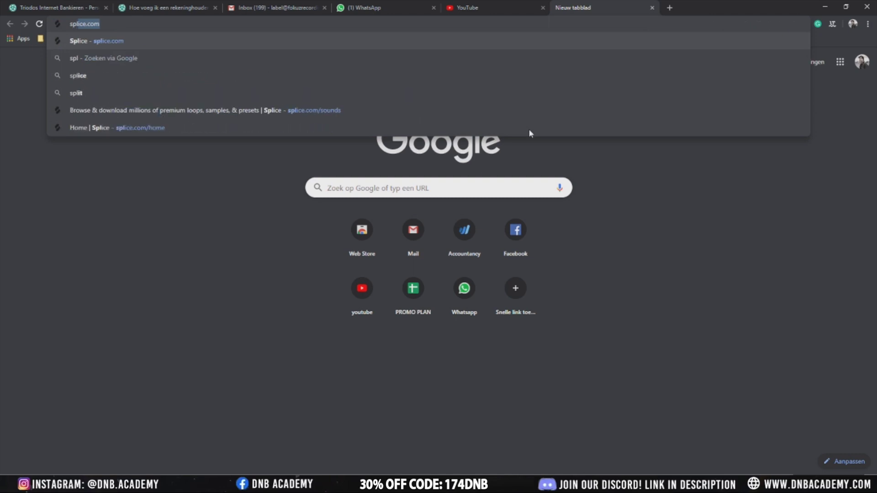
key(Return)
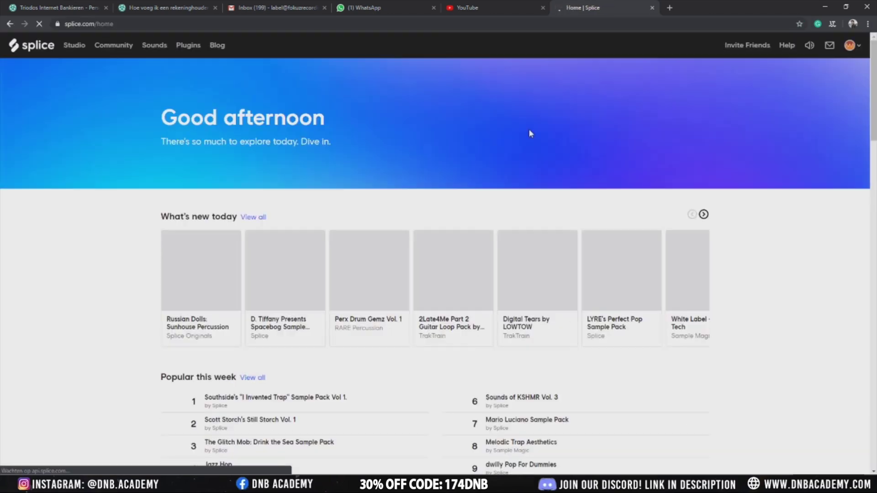
Close the WhatsApp, remaining Gmail, bookkeeping help and internet banking tabs, and return to the Splice tab.
click(434, 8)
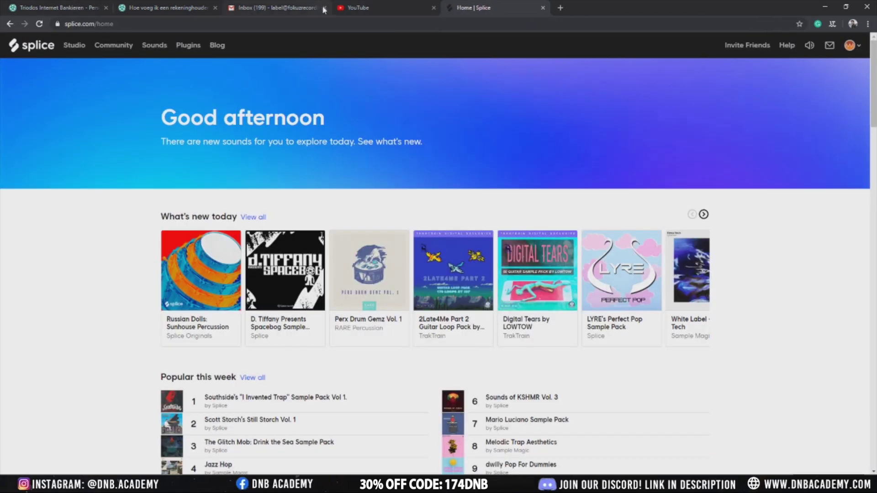
click(324, 8)
click(221, 8)
click(215, 8)
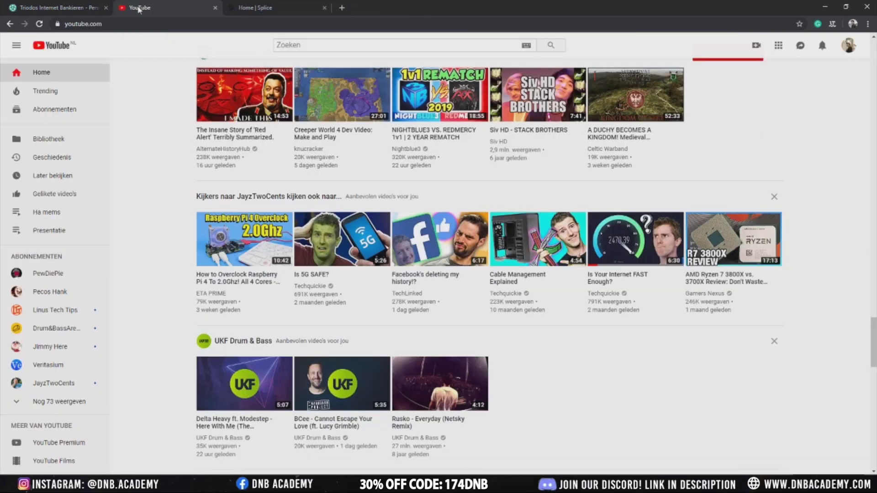
click(105, 8)
click(141, 10)
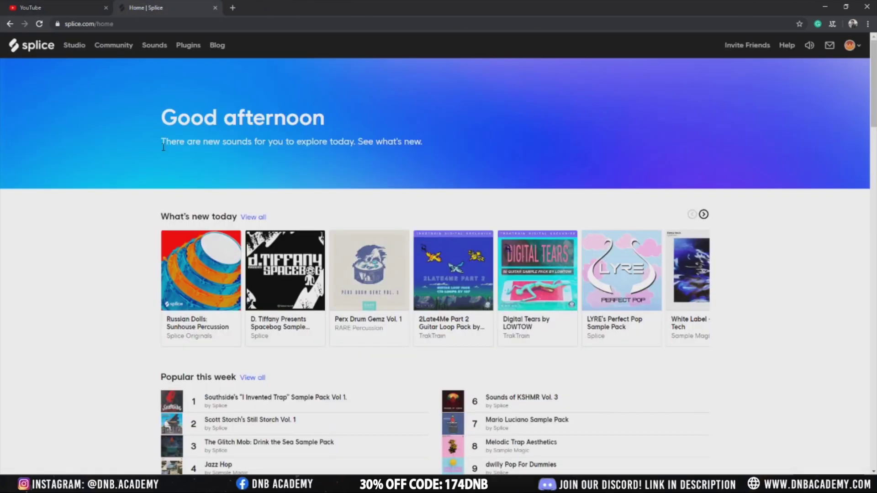
Go to the Splice Sounds library, browse it by instrument and open the Strings samples.
scroll(198, 188, down, 5)
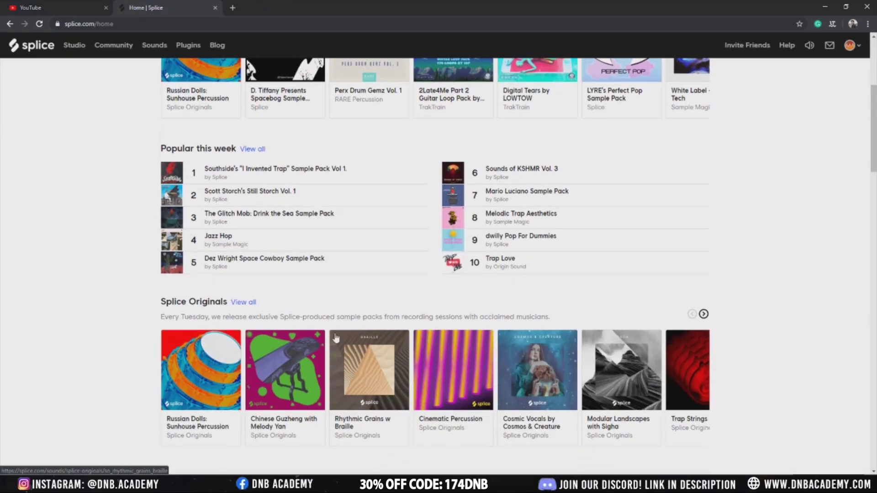
scroll(283, 347, up, 5)
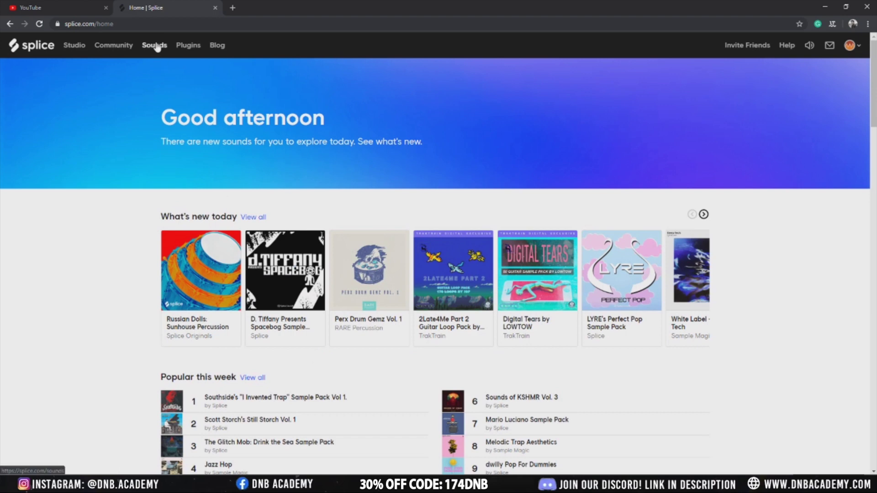
click(155, 46)
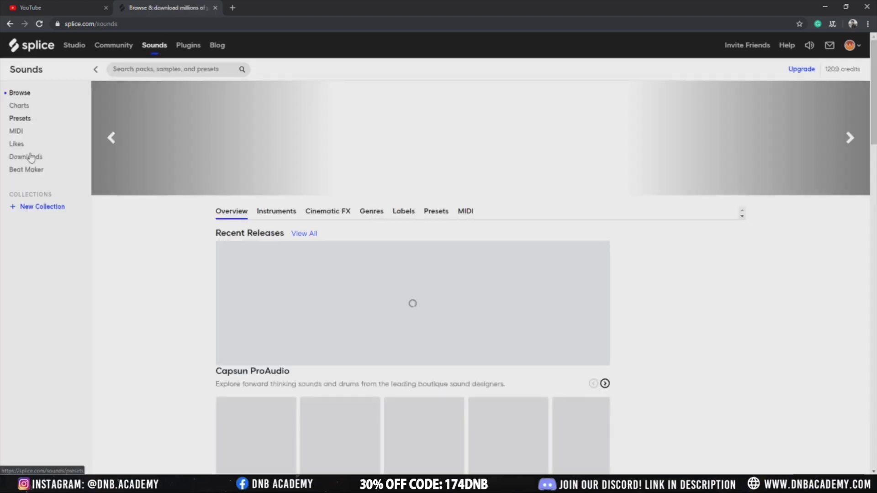
click(275, 213)
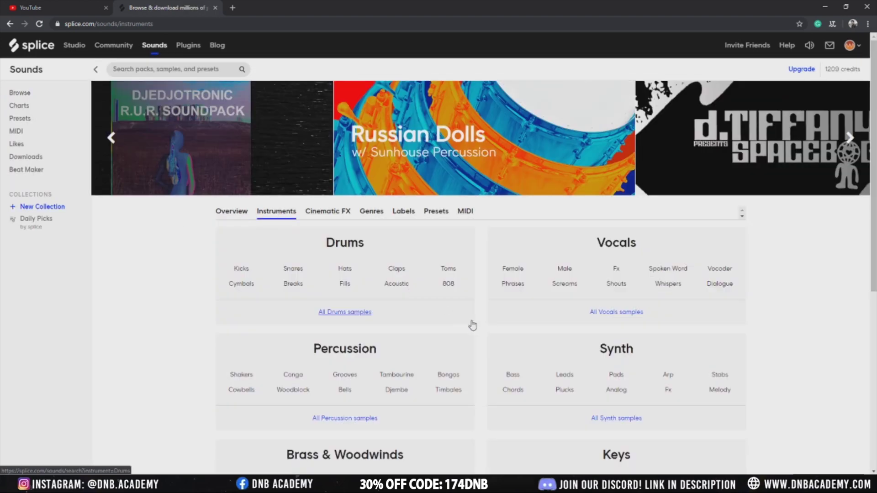
scroll(564, 316, down, 2)
scroll(564, 315, down, 3)
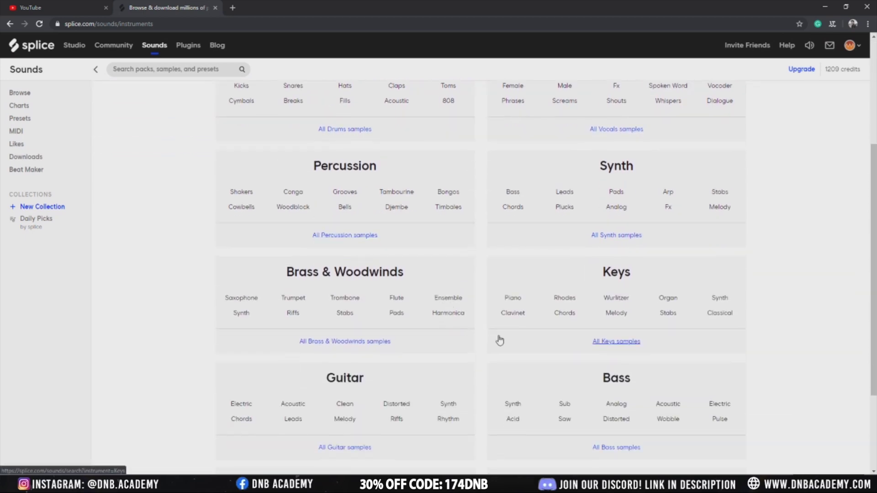
scroll(555, 298, down, 2)
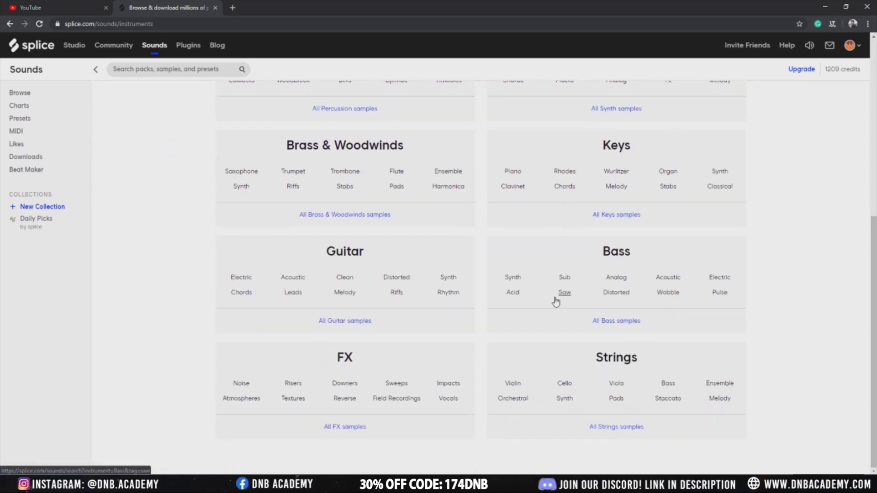
click(612, 360)
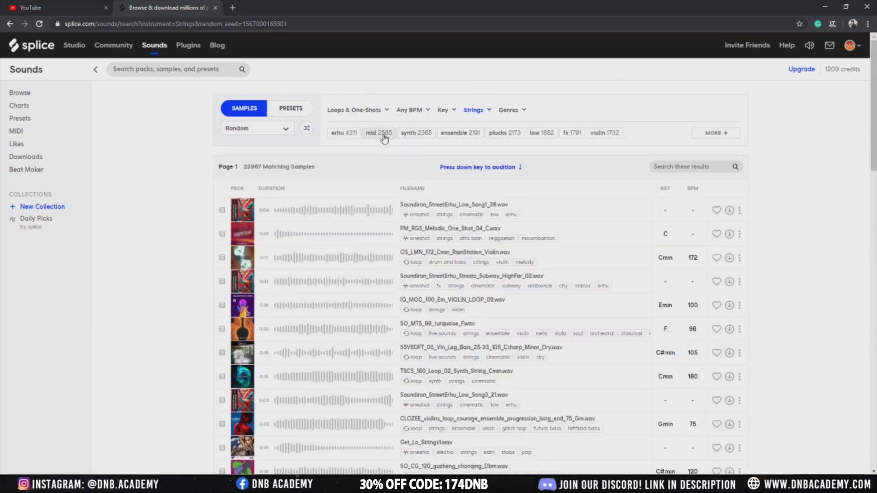
Filter the Strings samples by key to root note A with chord type Minor and look over the list.
click(422, 115)
click(421, 115)
click(442, 115)
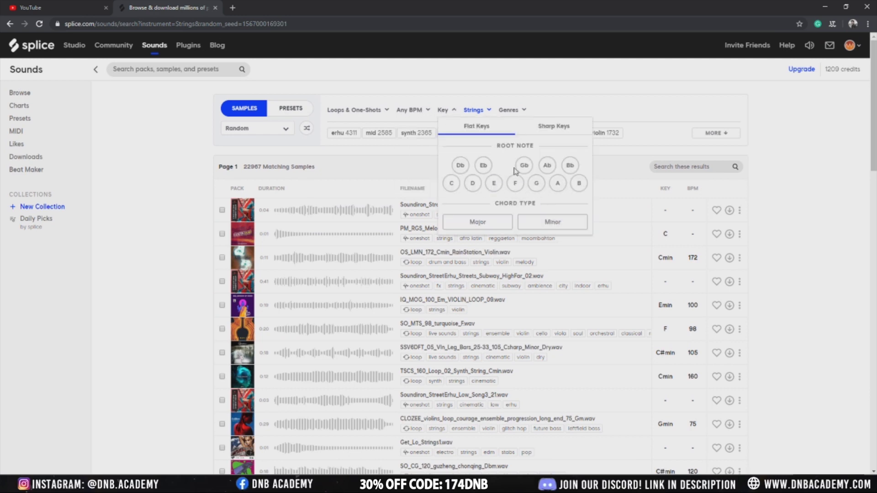
click(558, 183)
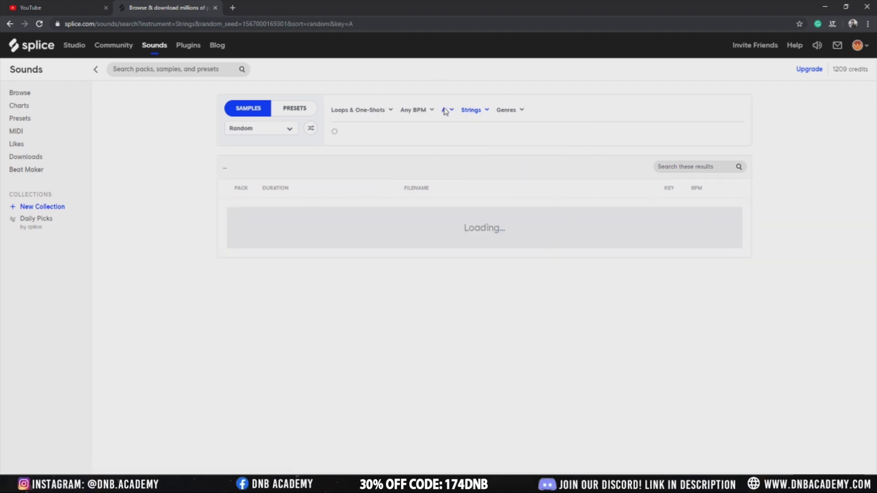
click(444, 110)
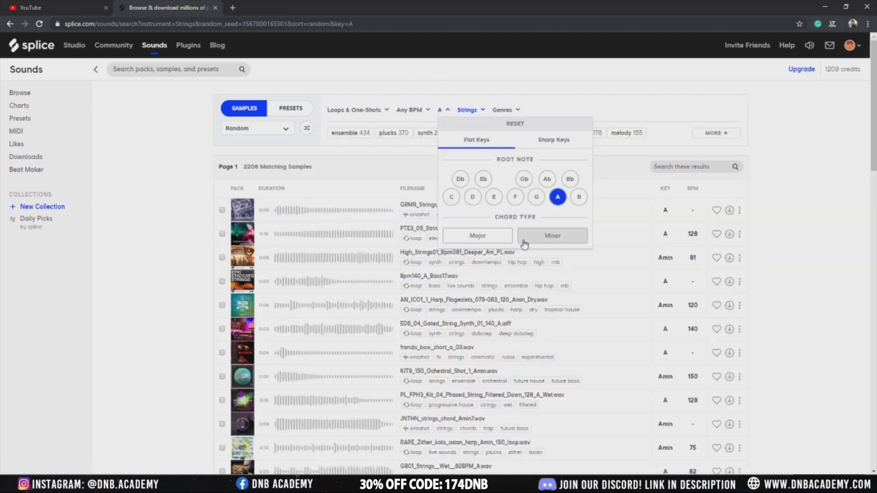
click(525, 243)
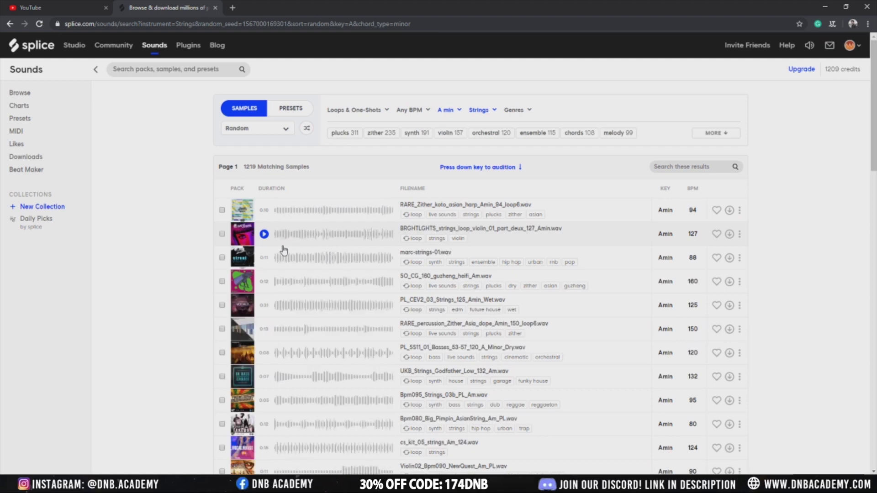
scroll(262, 290, down, 5)
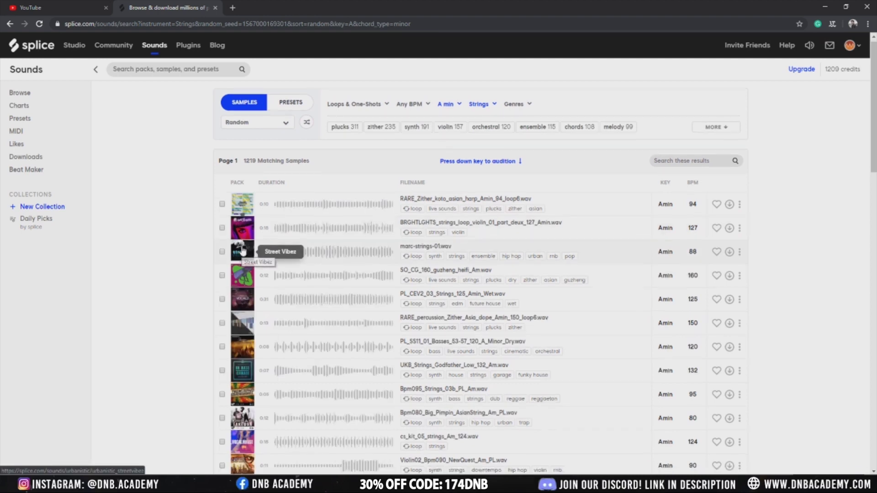
Look through the first results page of A minor strings samples.
scroll(264, 291, down, 12)
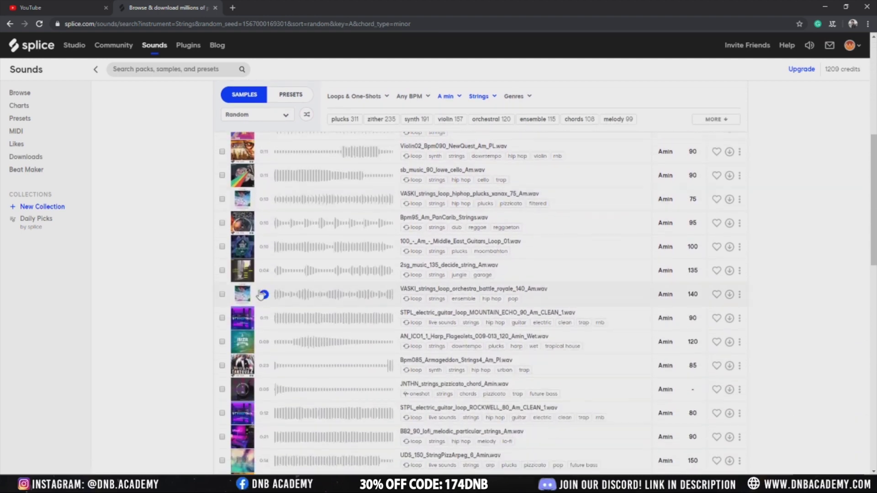
scroll(264, 291, down, 8)
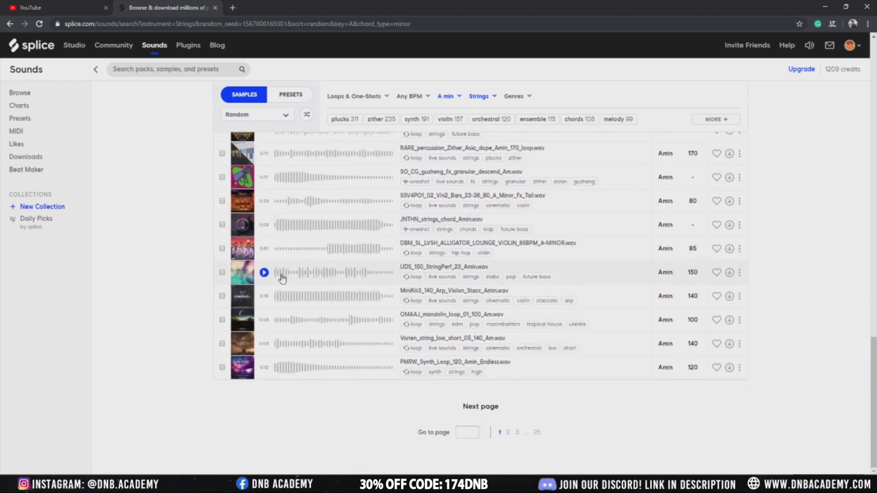
scroll(282, 278, up, 10)
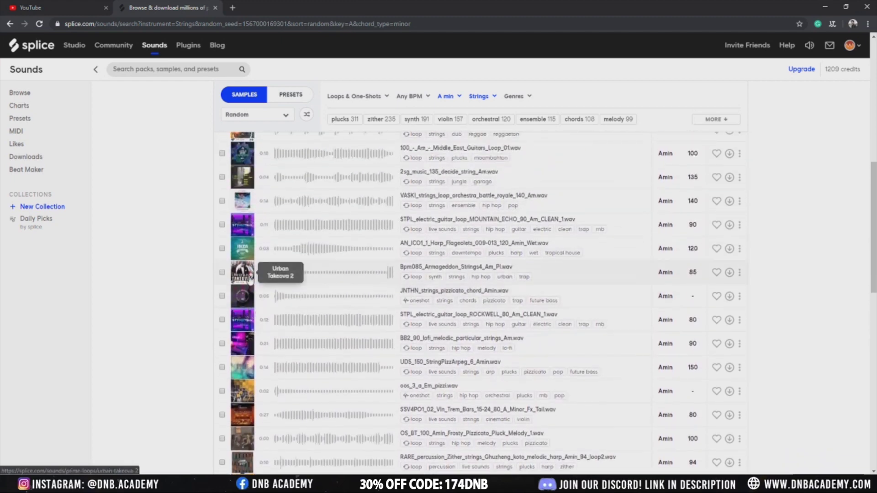
scroll(249, 280, up, 10)
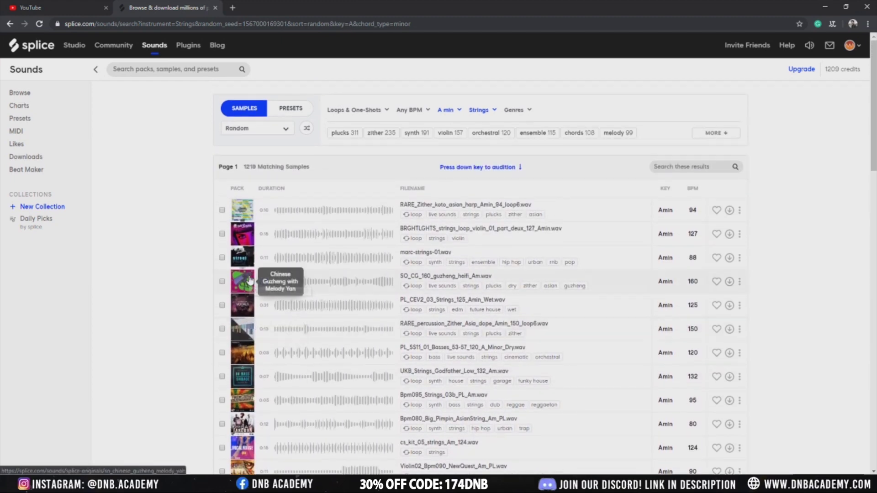
scroll(250, 280, down, 15)
scroll(250, 280, down, 3)
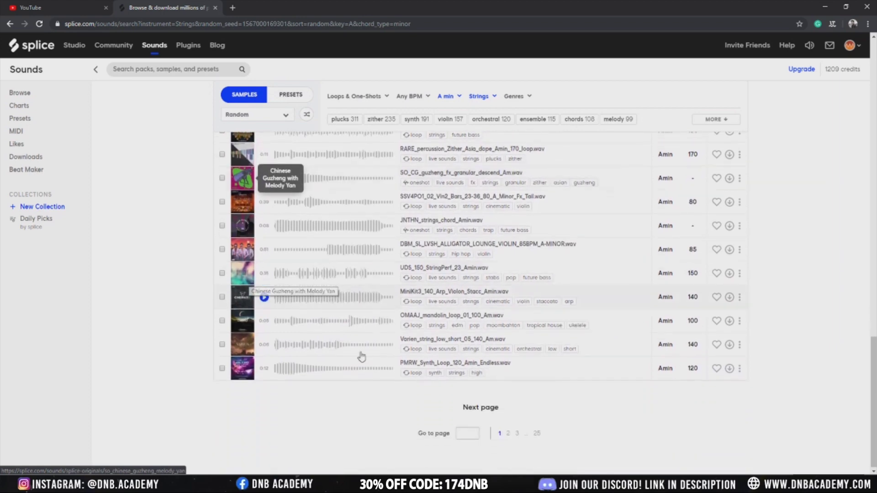
scroll(291, 380, up, 8)
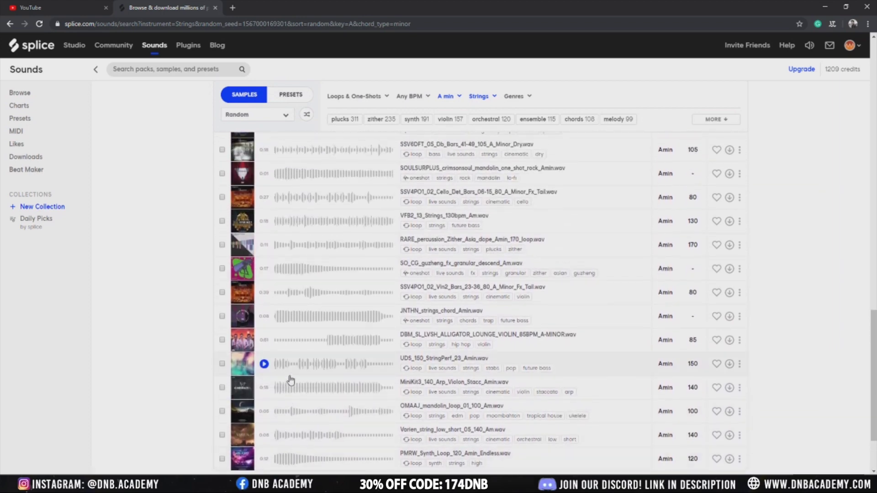
scroll(291, 380, down, 5)
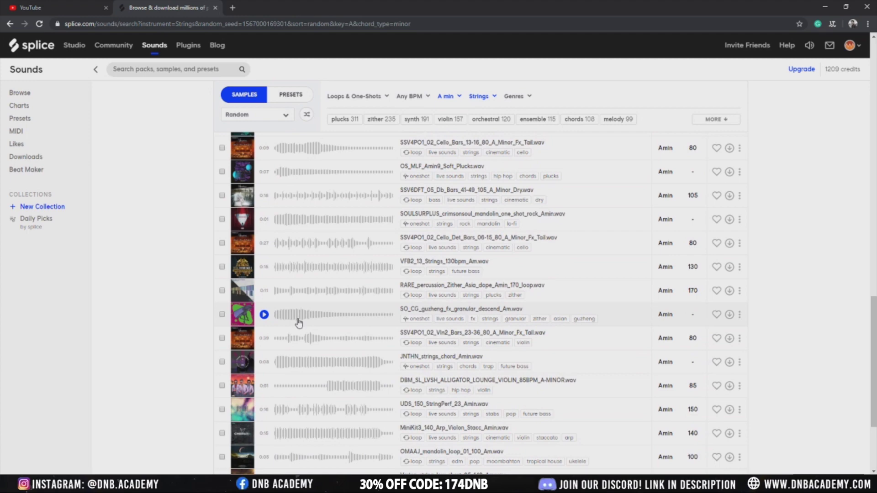
scroll(368, 329, down, 3)
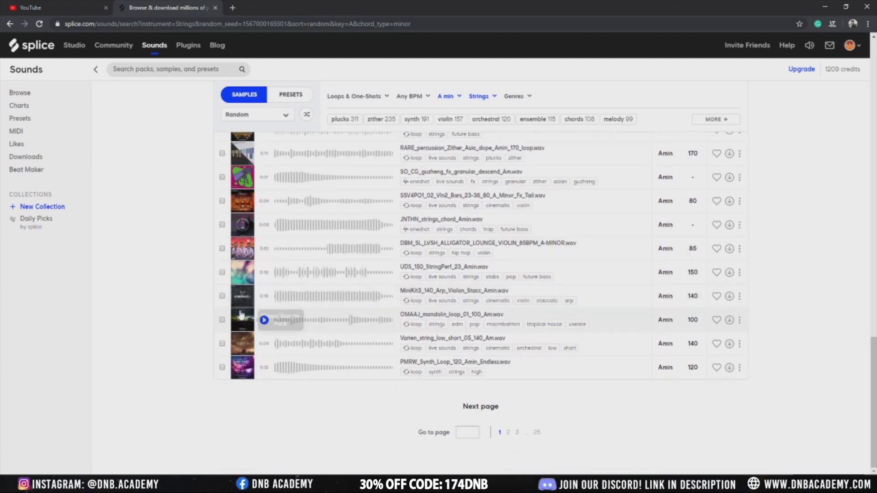
scroll(265, 322, up, 1)
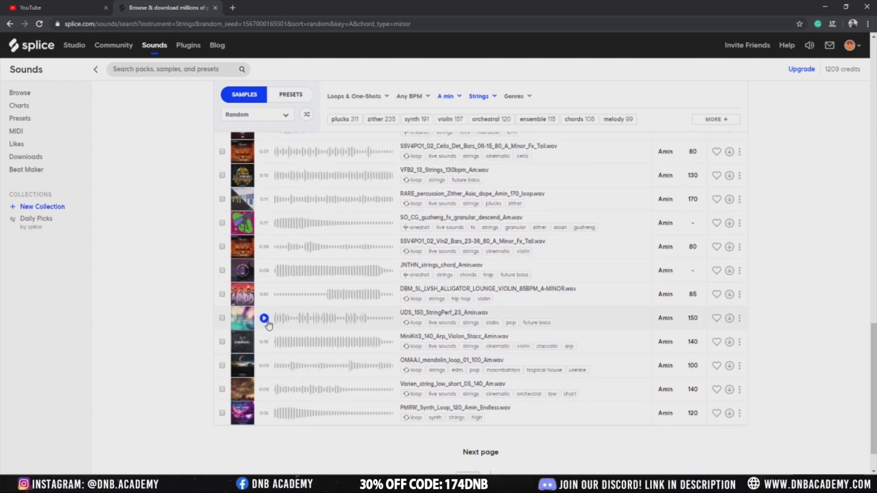
scroll(268, 324, down, 1)
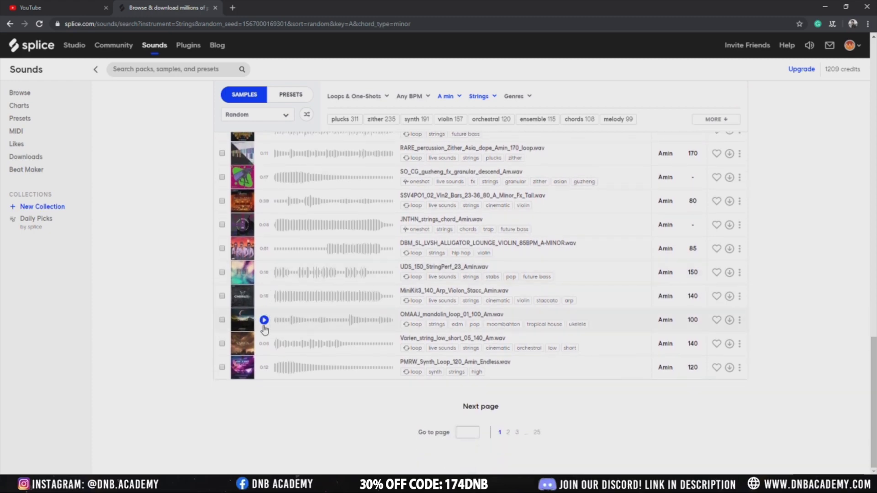
Audition the OMAAJ mandolin loop, the Varien low short string, the MOUNTAIN_ECHO guitar, 2sg decide_string and PanCarib strings samples.
click(265, 320)
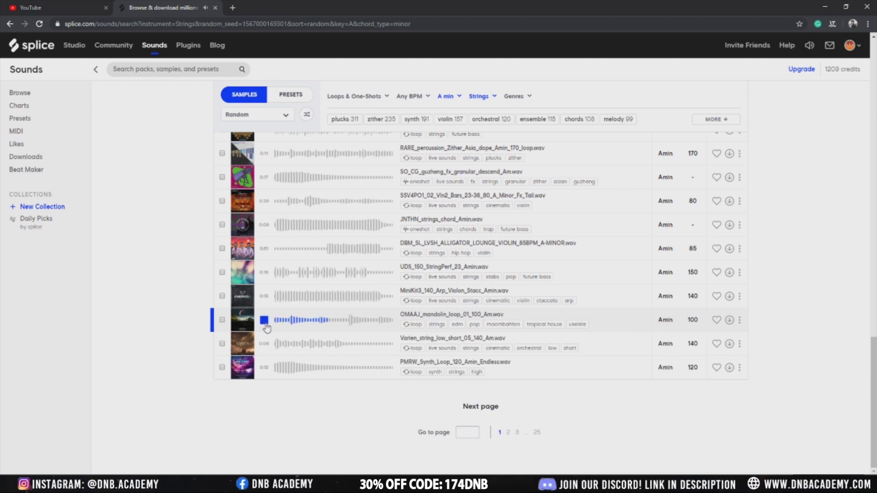
click(264, 345)
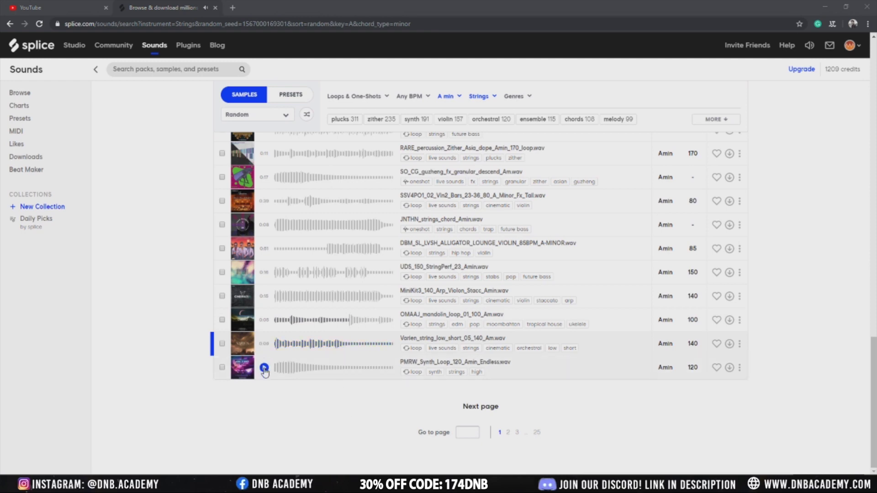
scroll(256, 411, up, 10)
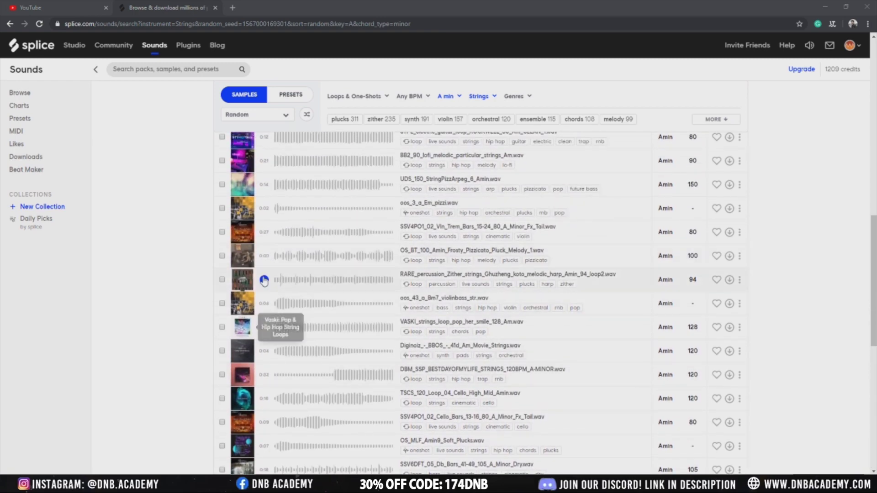
scroll(259, 331, up, 3)
scroll(259, 335, up, 3)
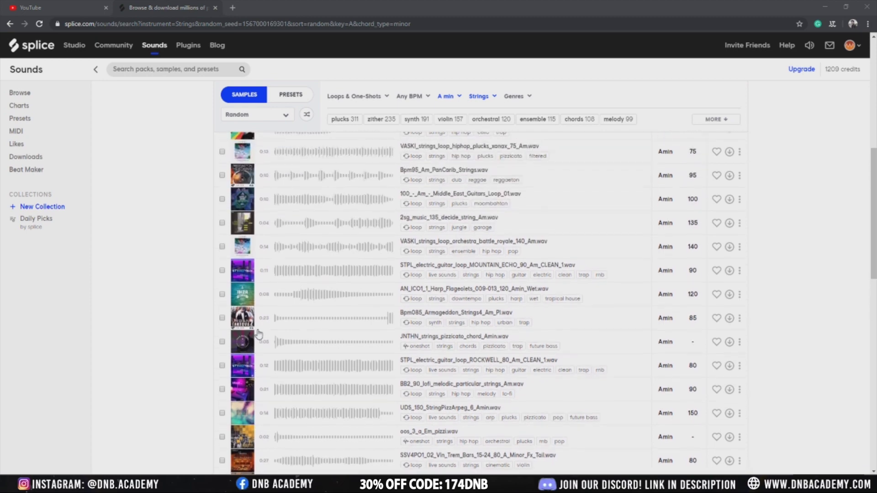
click(265, 316)
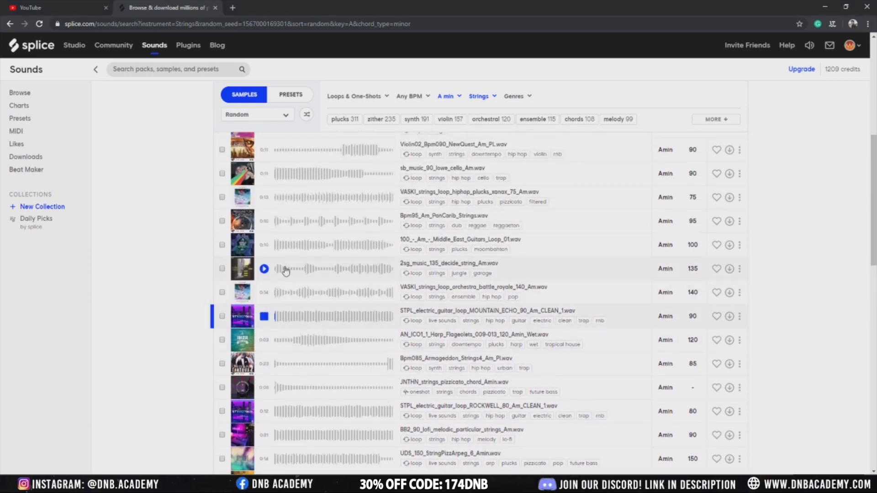
click(264, 269)
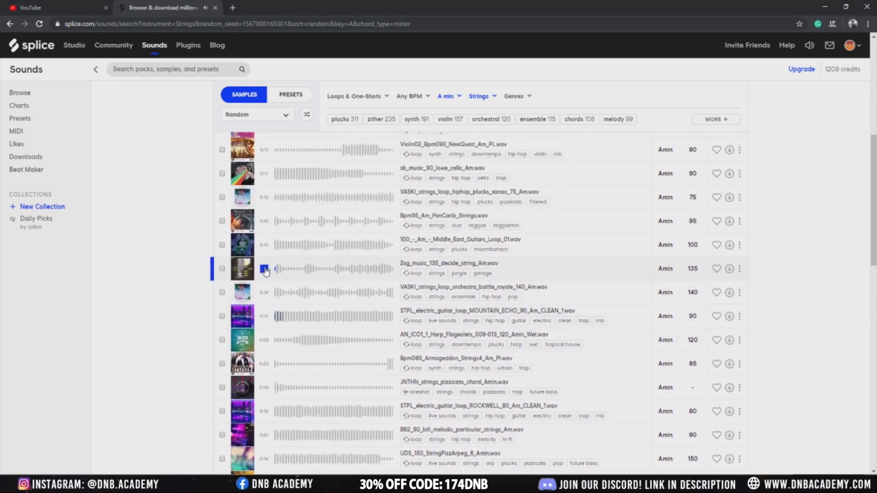
click(264, 222)
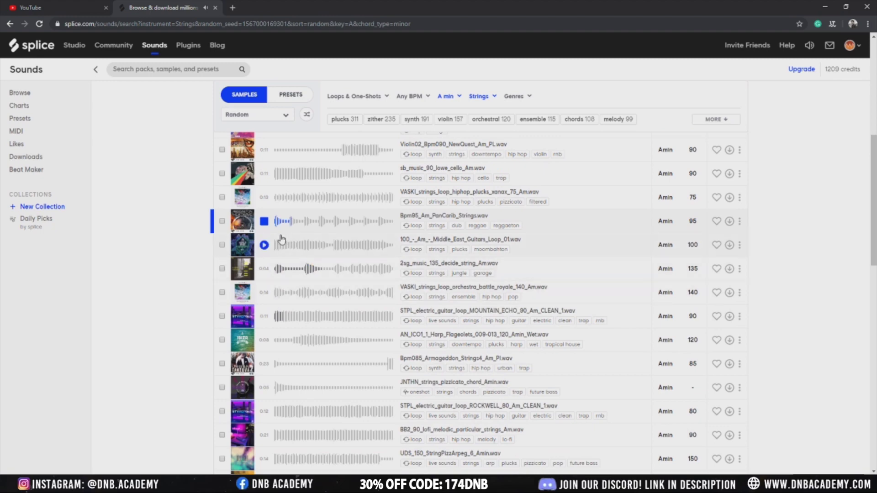
Audition the VASKI hip hop plucks, sb_music lowe cello, NewQuest violin and cs_kit_05 strings loops.
scroll(281, 238, up, 1)
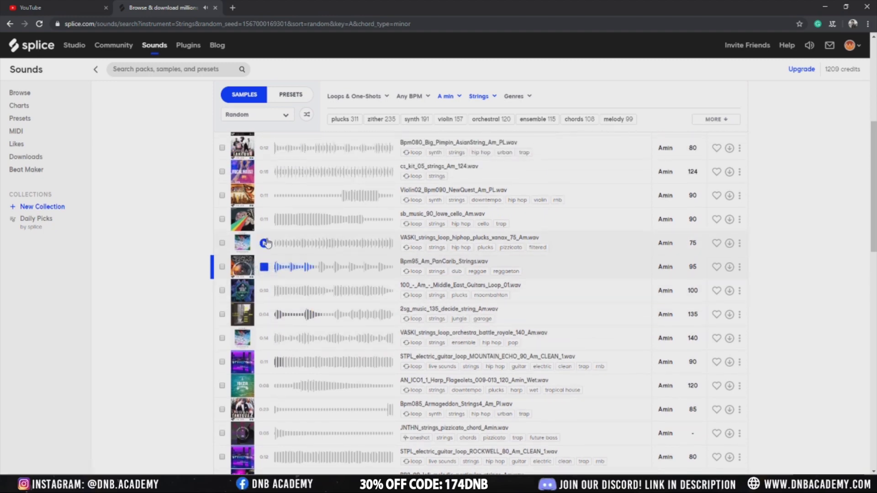
click(265, 242)
click(264, 220)
click(265, 195)
click(264, 172)
Audition loops near the page's end, including UDS_150_StringPerf_23, the OMAAJ mandolin, Varien low short string and PMRW_Synth_Loop_120.
scroll(274, 288, down, 8)
click(264, 309)
scroll(265, 315, down, 5)
click(265, 318)
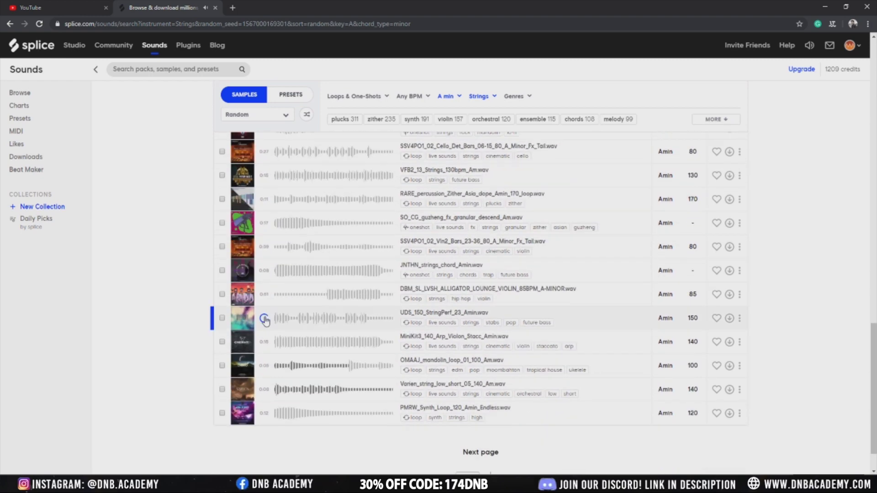
click(264, 366)
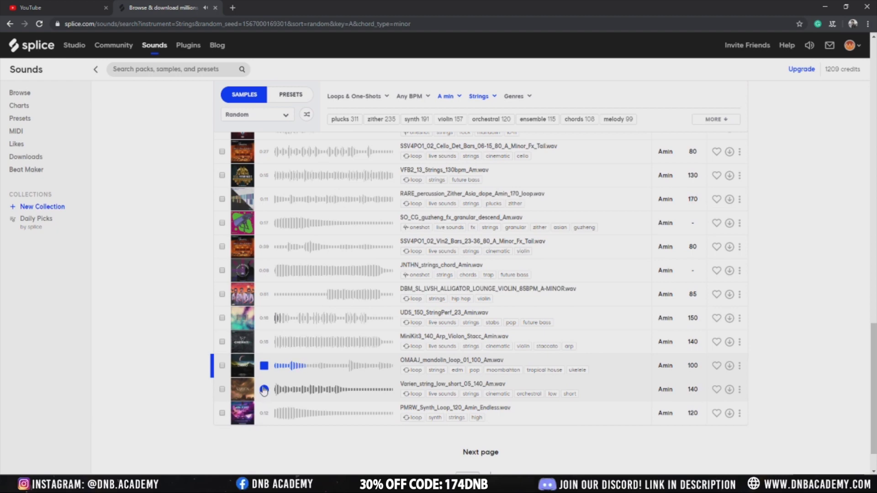
click(264, 390)
click(263, 413)
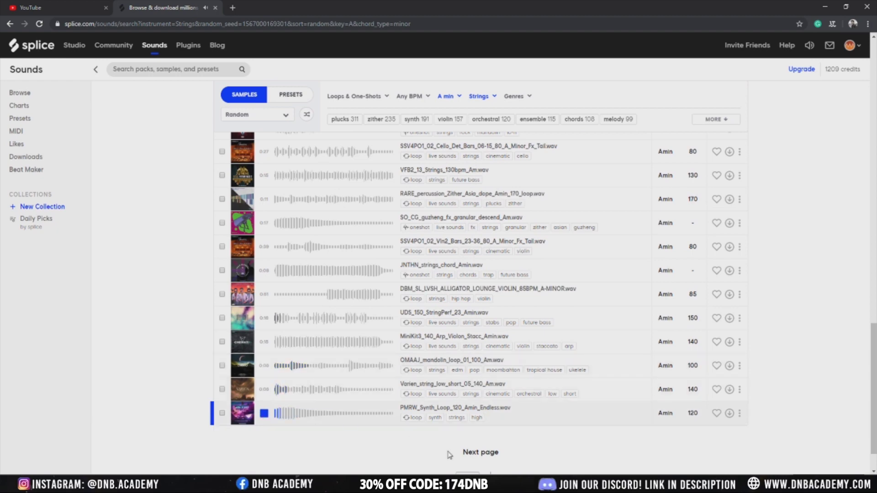
Open the next results page and change the instrument filter from Strings to Guitar.
click(480, 452)
click(480, 114)
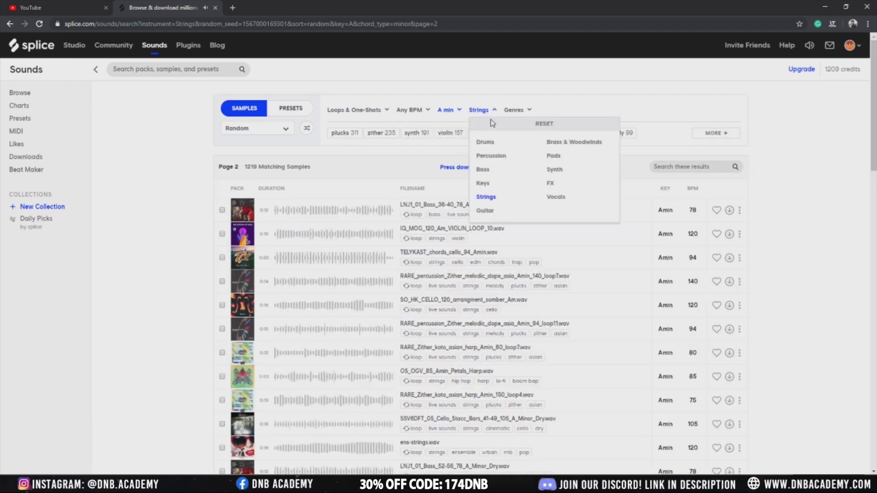
click(490, 218)
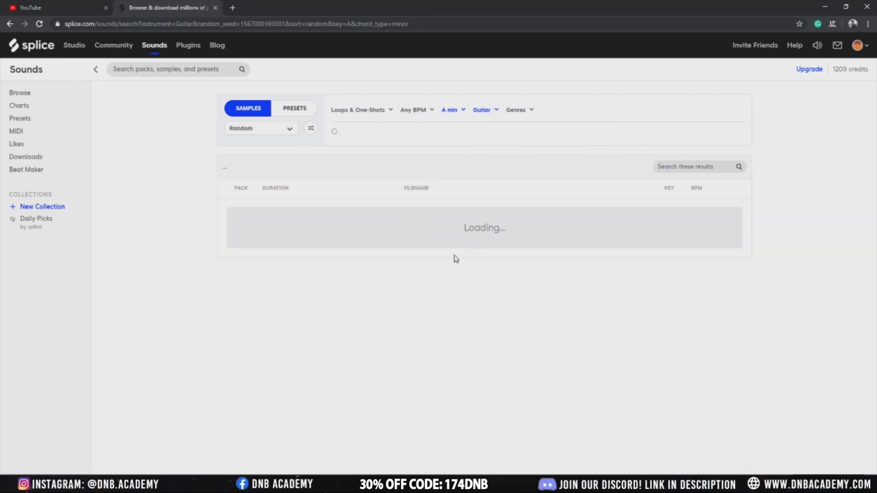
Audition the first seven A minor guitar samples, from AN_ICO1_1_Nylon_Picking2 down to the seltzy_lick one-shot.
click(264, 211)
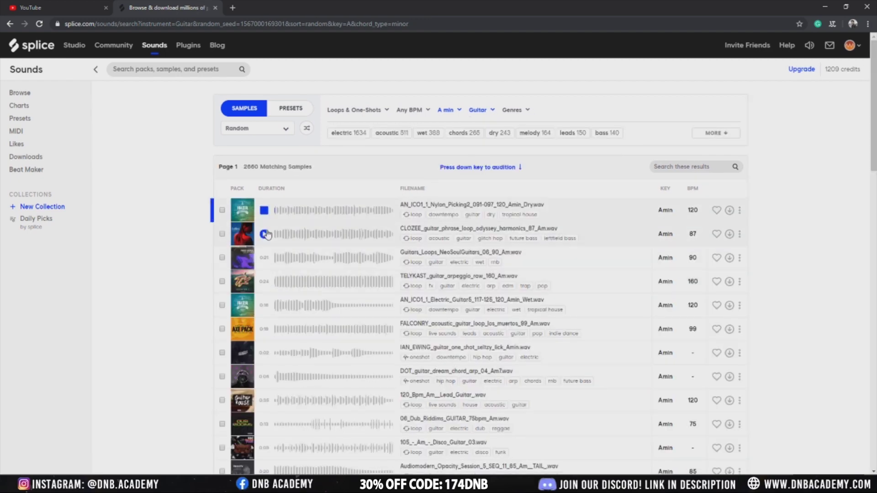
click(264, 234)
click(264, 258)
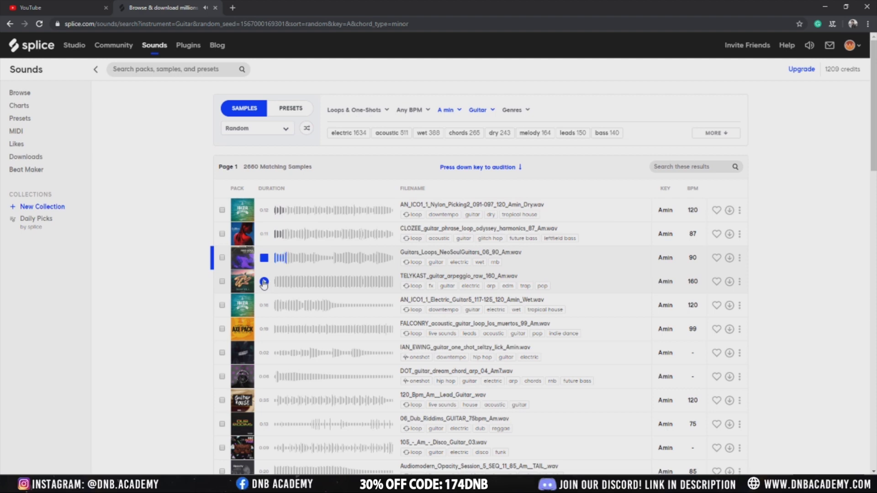
click(264, 281)
click(264, 306)
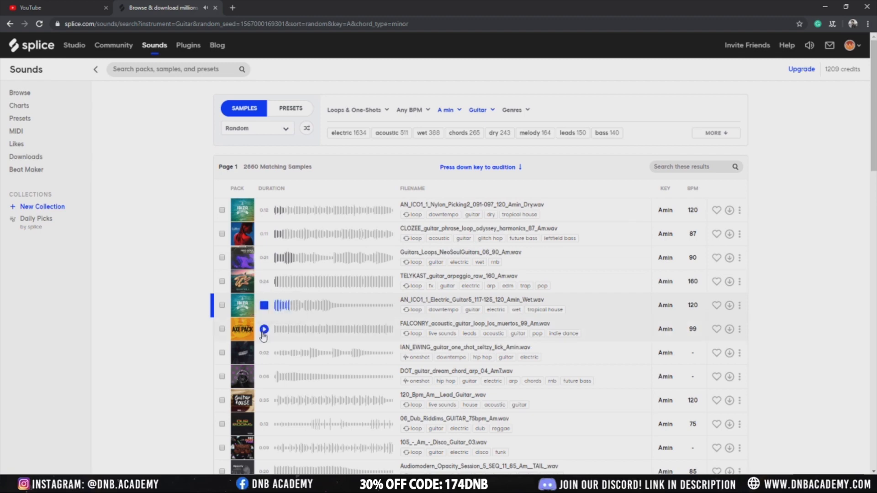
click(264, 329)
click(264, 353)
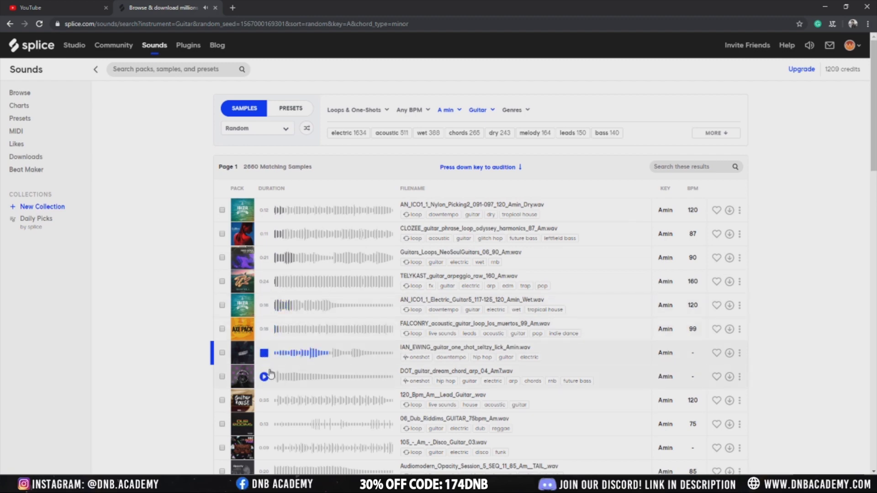
Audition the DOT dream chord arp, 120_Bpm lead guitar, 06_Dub_Riddims and 105 Disco Guitar samples.
click(265, 376)
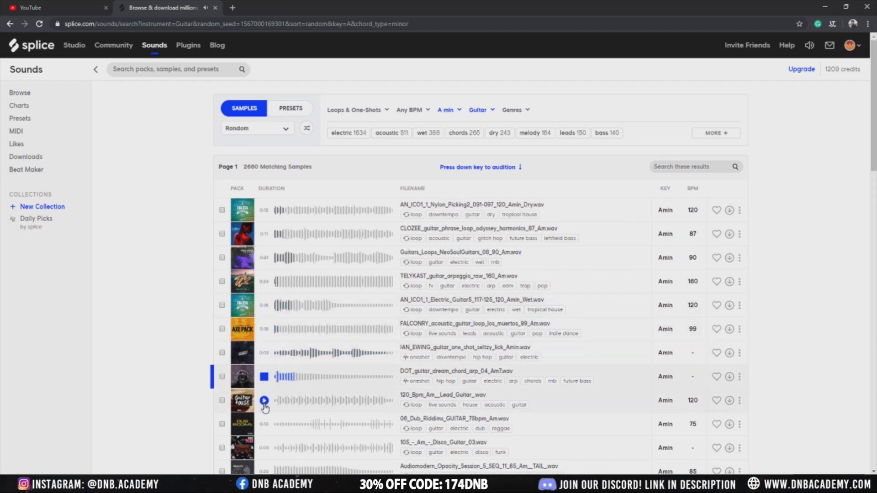
click(265, 400)
click(264, 425)
click(264, 448)
Audition the RT_Dynasty one-shot and Audiomodern_Opacity_Session_5_SEQ_11_85_Am__TAIL_.wav, and download the Audiomodern sample.
scroll(264, 412, down, 4)
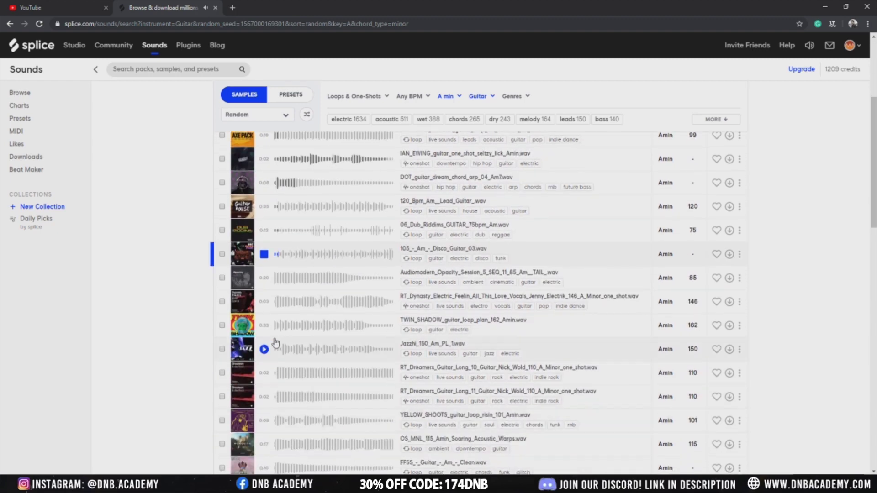
click(264, 301)
click(264, 278)
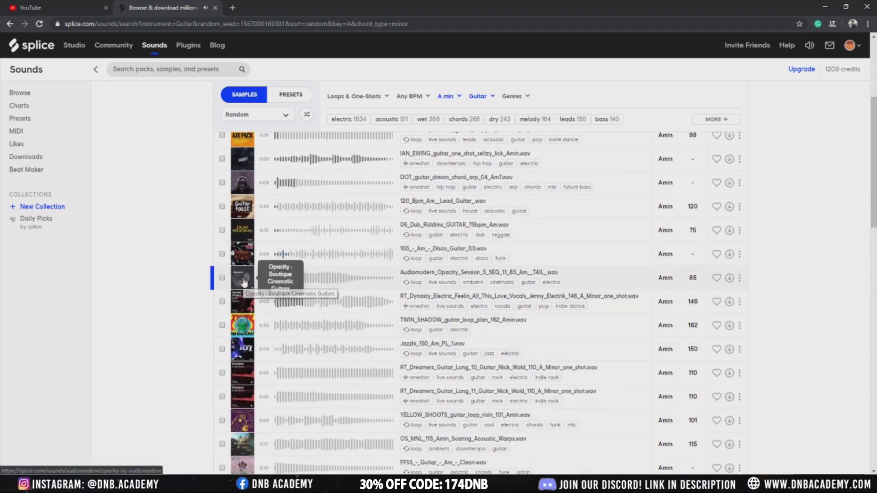
click(730, 277)
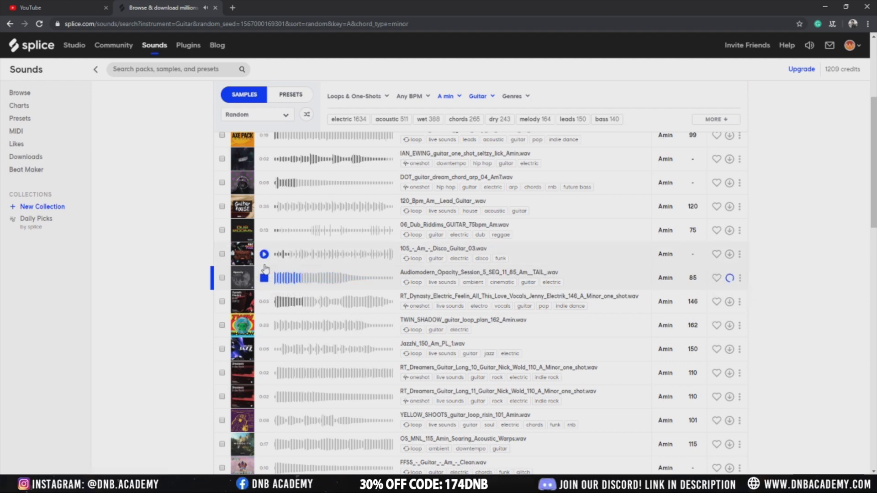
Audition the YELLOW_SHOOTS risin loop, OS_MNL_115 Soaring Acoustic Warps, FFSS clean guitar and se_guitar_130_silverhaze samples.
scroll(263, 349, down, 2)
click(264, 329)
click(263, 354)
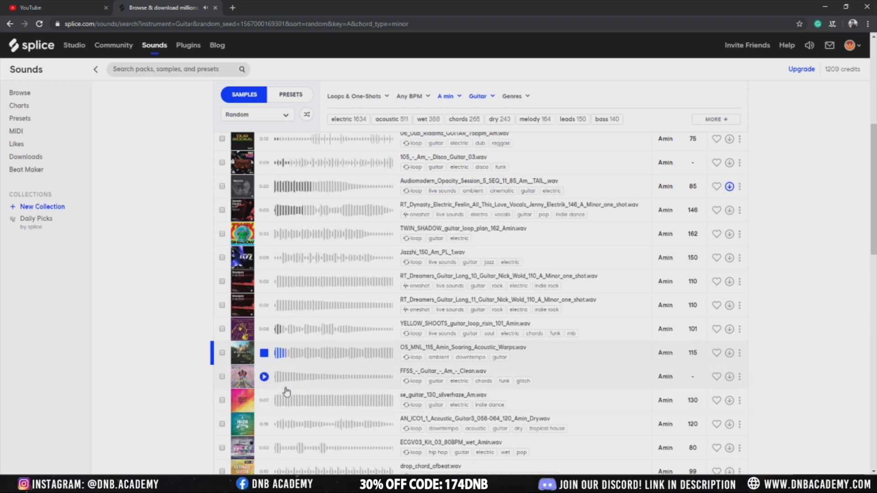
click(263, 377)
click(263, 402)
Audition the AN_ICO1_1_Acoustic_Guitar3_056-064, ECGV03_Kit_03, drop_chord_ofbeat and YELLOW_SHOOTS lil_bop guitar loops.
scroll(264, 402, down, 1)
click(264, 379)
click(264, 403)
scroll(264, 406, down, 1)
click(264, 381)
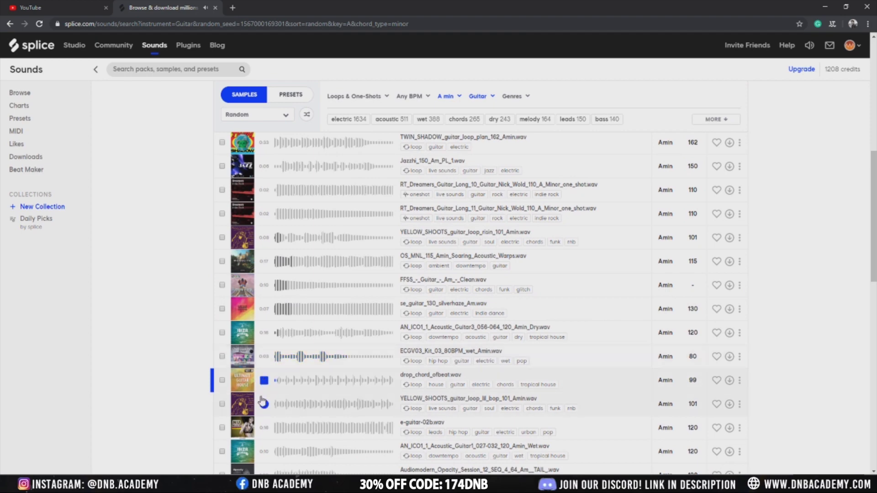
click(263, 404)
Audition the STPL ROCKWELL electric guitar loop and Audiomodern_Opacity_Session_12_SEQ_4_64_Am__TAIL_.wav.
scroll(264, 406, down, 2)
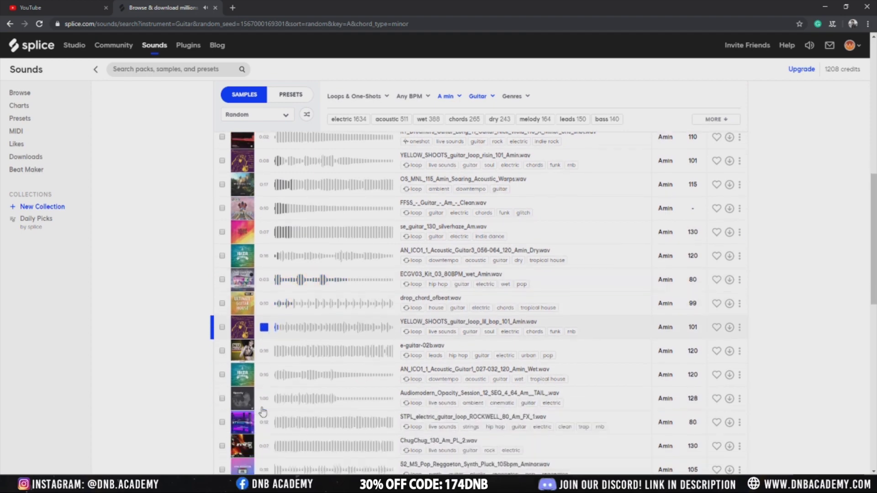
click(265, 407)
click(264, 384)
scroll(264, 388, down, 4)
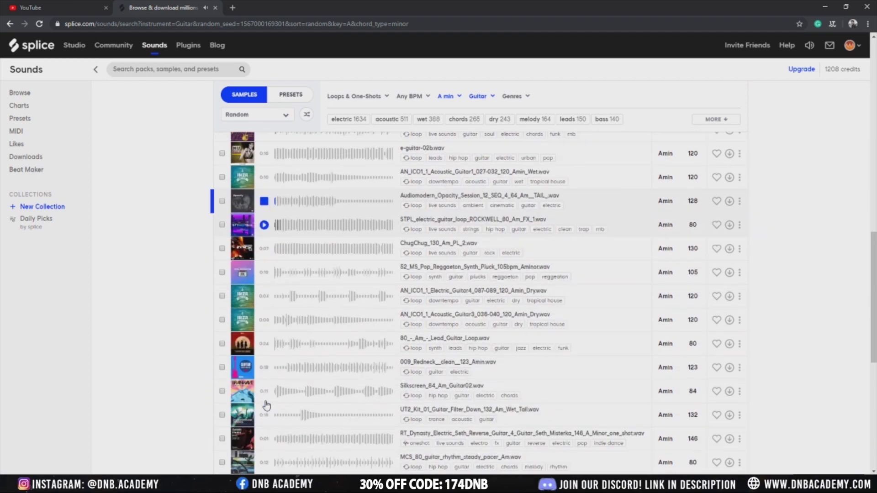
Audition 009_Redneck__clean__123_Amin.wav and OS_MNL_115_Amin_Ripple_Guitar__Wet_.wav in the guitar results.
click(264, 368)
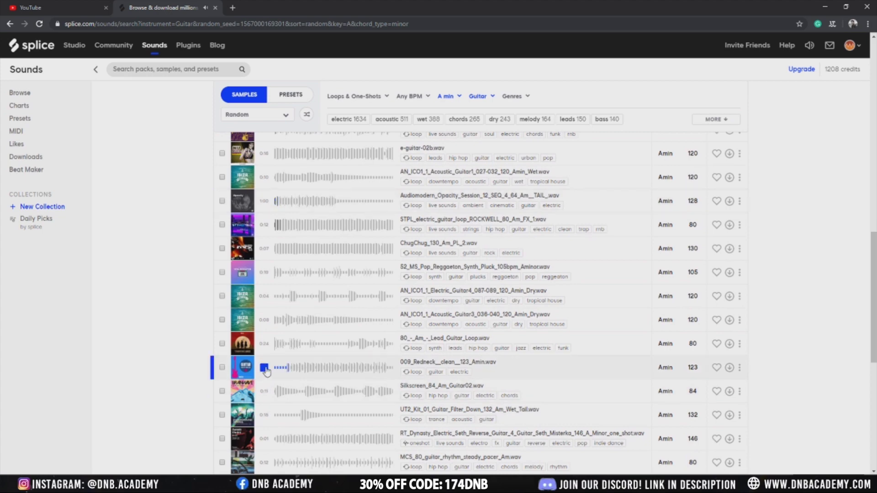
scroll(265, 370, down, 8)
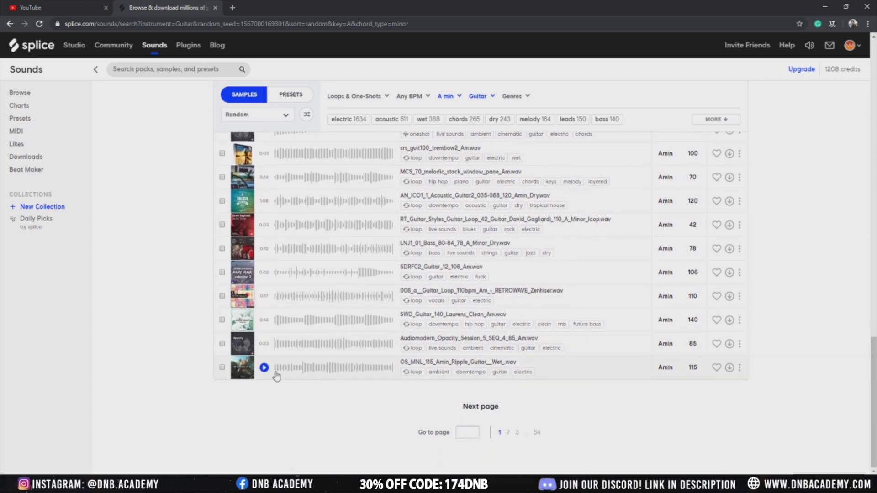
click(243, 368)
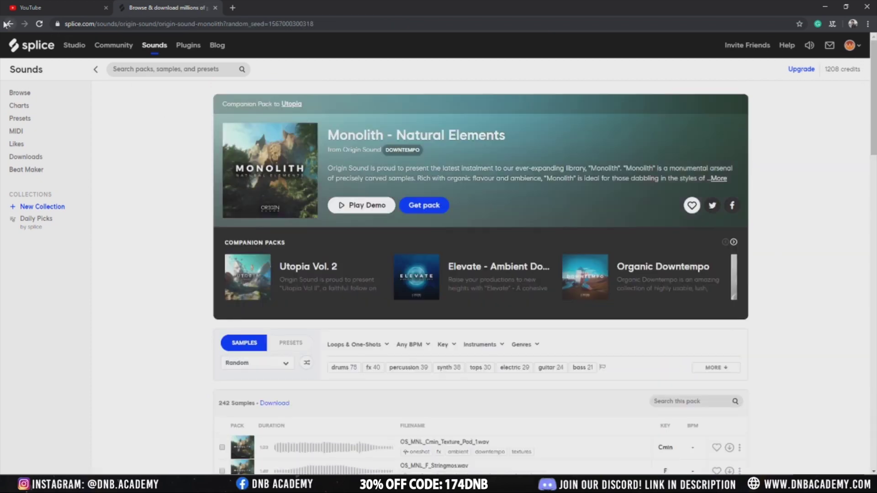
key(alt+Left)
scroll(264, 255, down, 20)
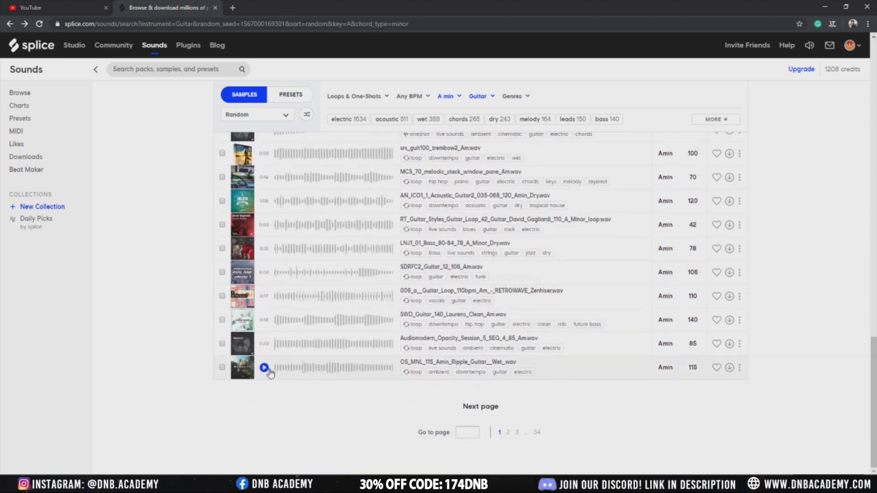
click(264, 368)
Sort the guitar results by Relevant and audition the PMTV_09, PMTV_02 and LNJ1_01_Bass_40-44_78 loops.
click(252, 115)
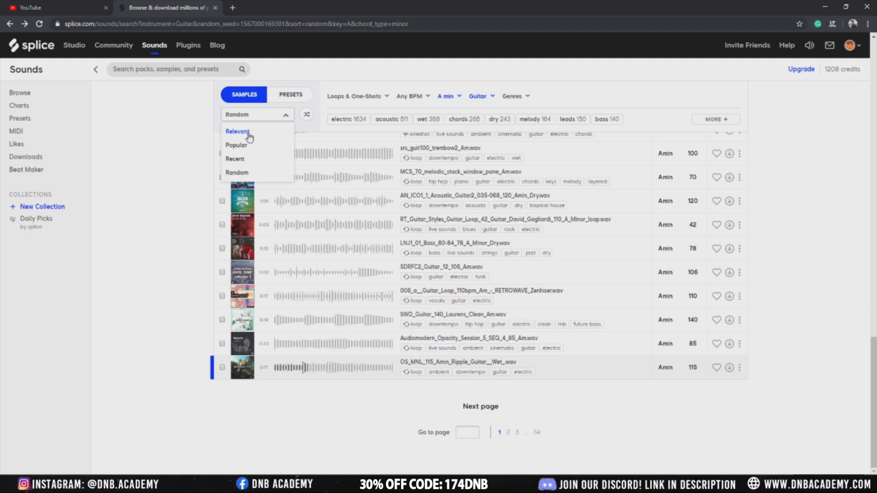
click(249, 133)
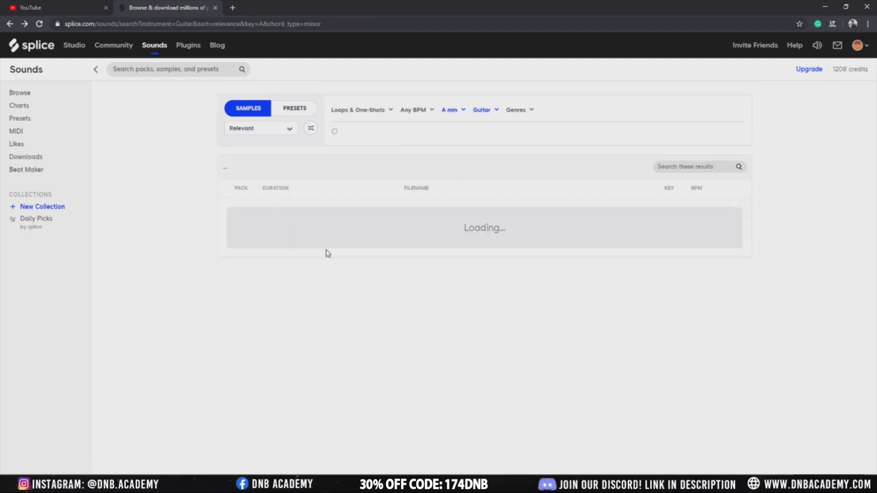
click(265, 212)
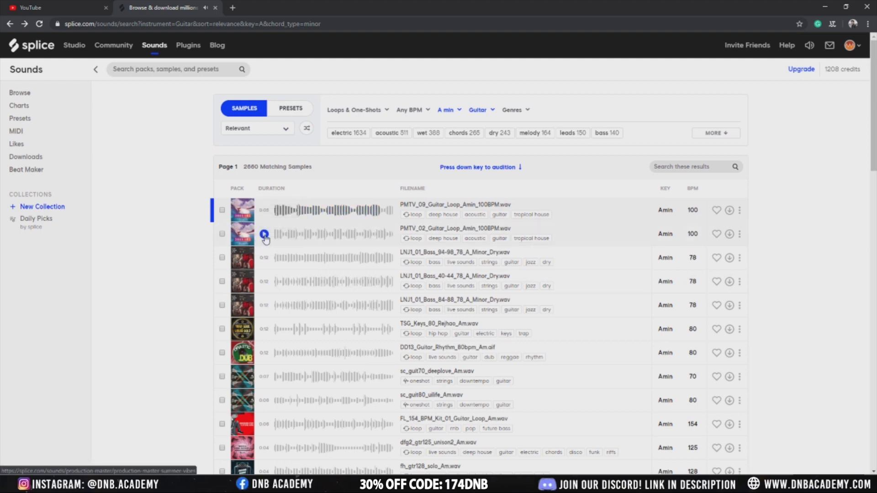
click(265, 235)
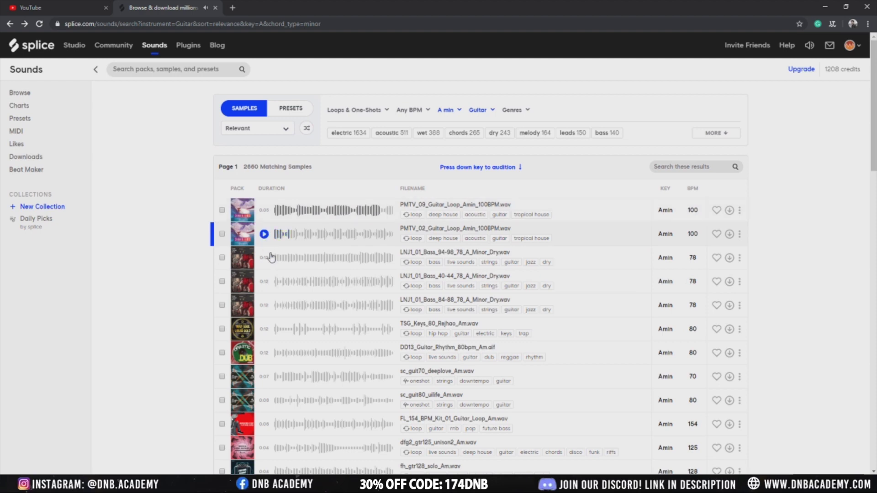
click(264, 282)
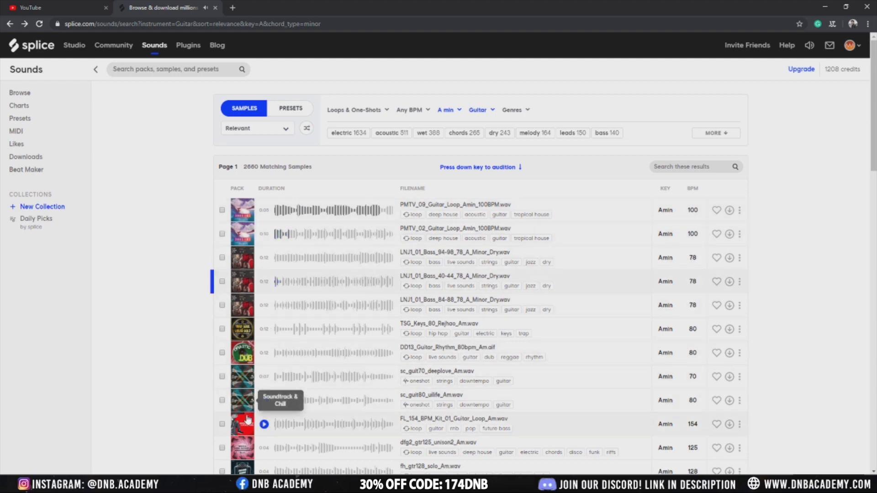
Audition the sc_guit80_uilife, fh_gtr128_solo and fh_gtr125_picksolo guitar samples.
click(262, 401)
scroll(265, 400, down, 3)
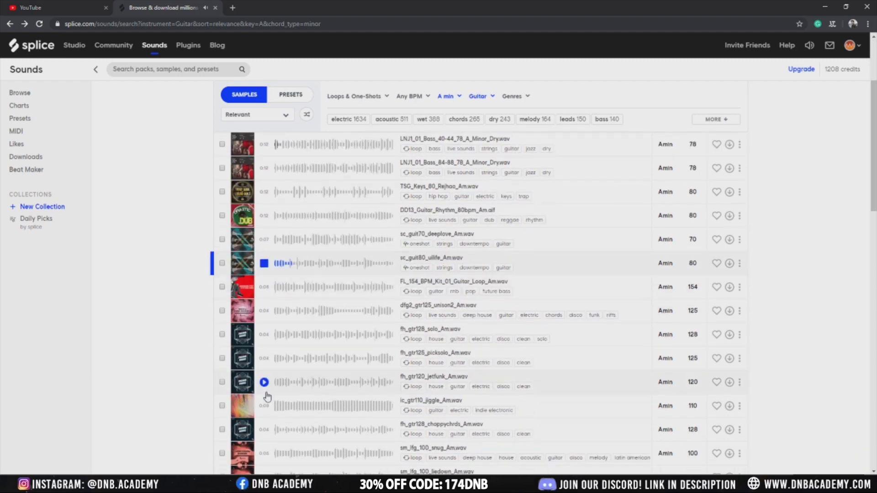
click(264, 336)
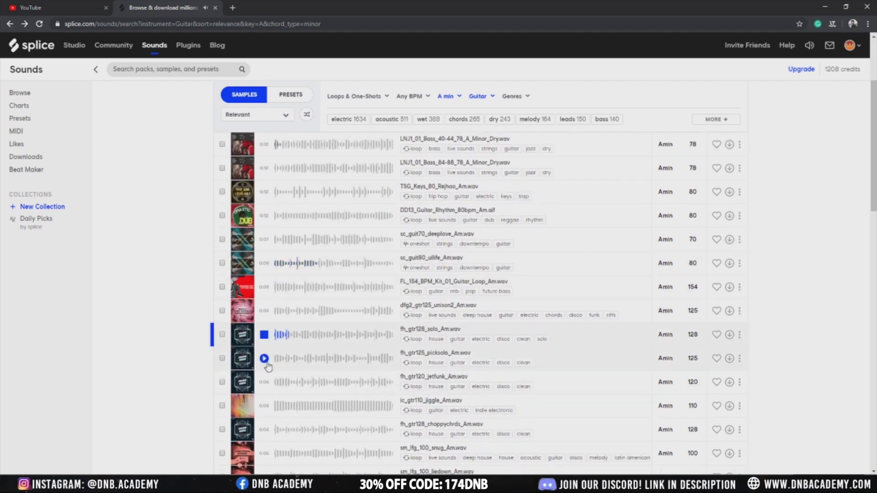
click(265, 359)
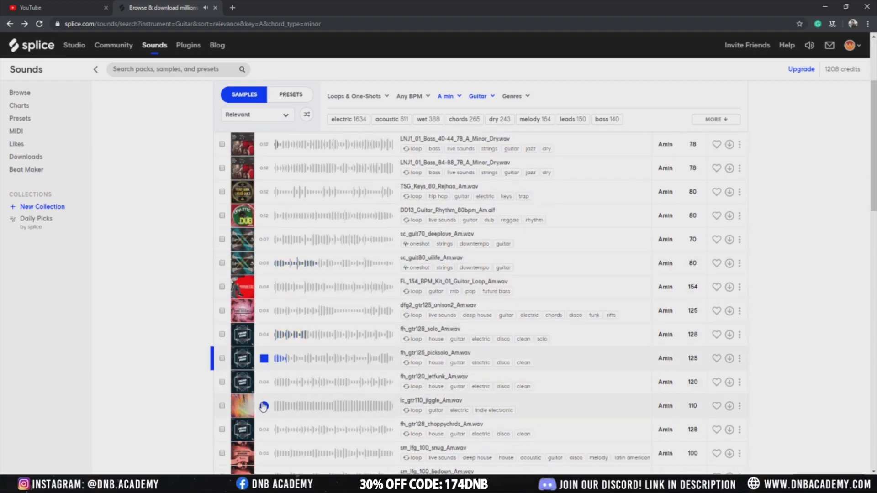
Change the instrument filter from Guitar to Keys and narrow the results with the plucks tag.
click(476, 97)
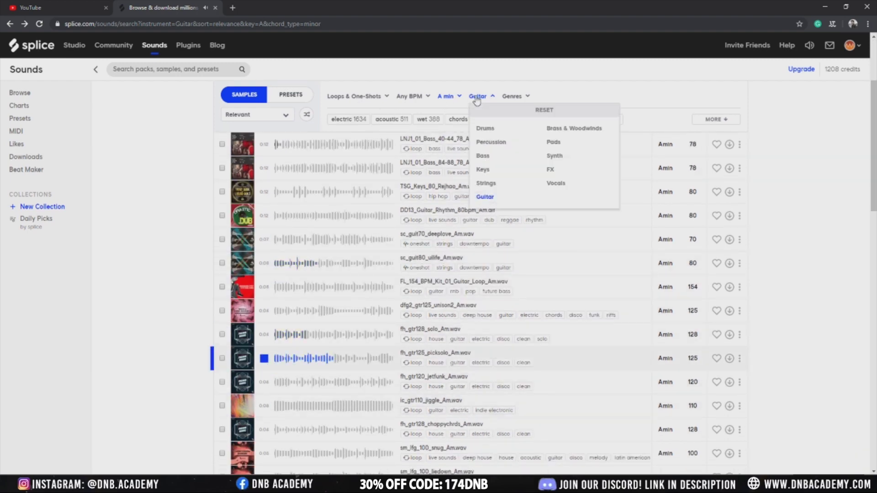
click(527, 172)
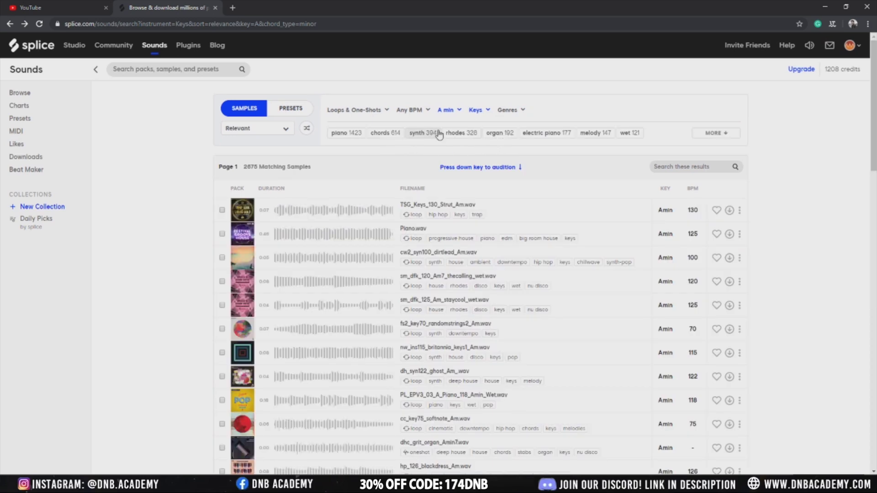
click(706, 134)
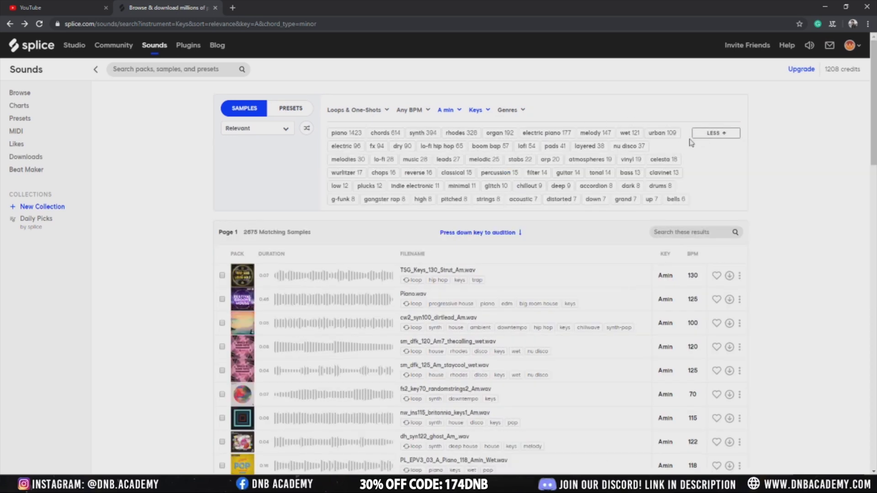
click(360, 188)
Audition the first six keys pluck samples, from OS_ATL_174_Amin_Soul_Pluck__Part_1_ to cs_kit_01_drop_pluck_Am_96.
click(266, 212)
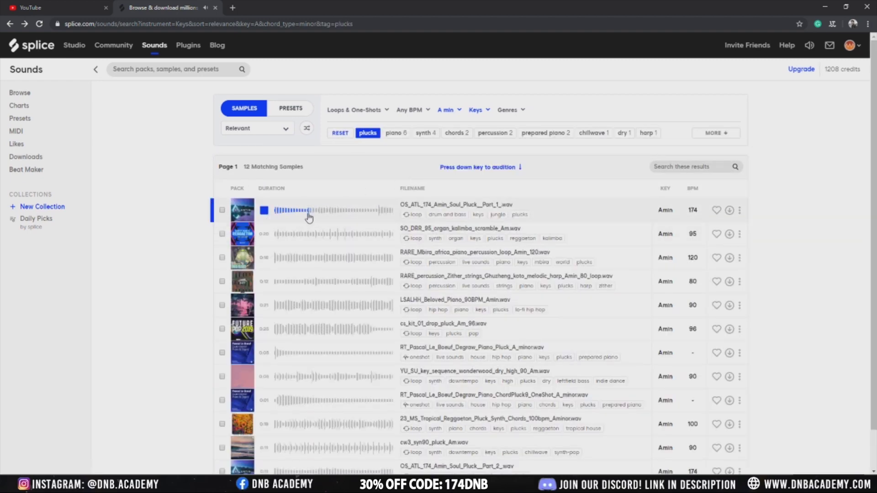
click(265, 235)
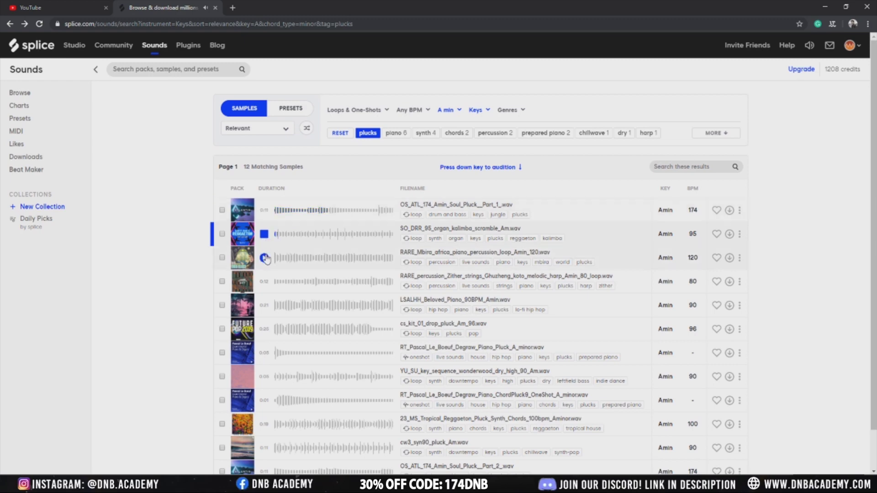
click(265, 259)
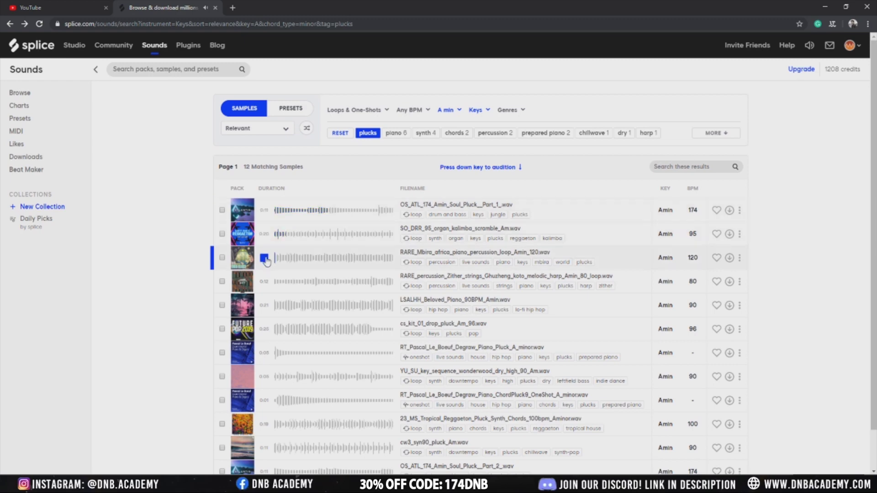
click(264, 281)
click(264, 305)
click(266, 330)
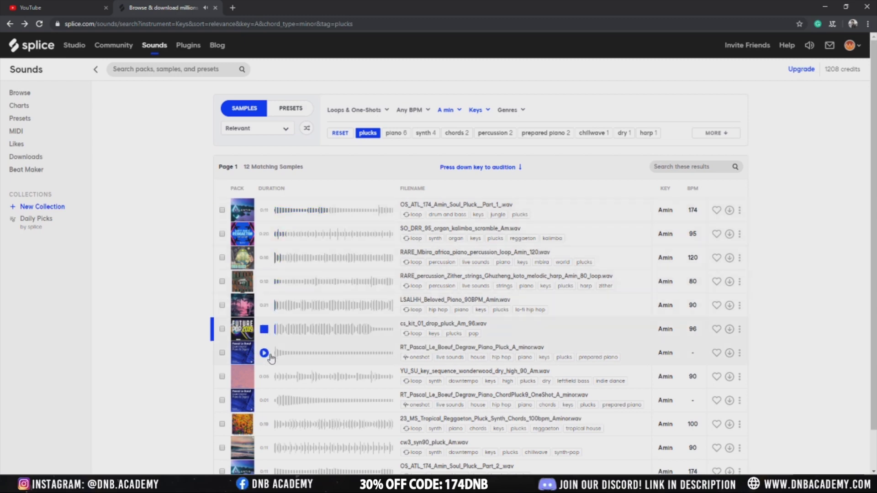
Audition the two RT piano pluck one-shots, YU_SU_key_sequence_wonderwood, 23_MS_Tropical_Reggaeton_Pluck_Synth_Chords and cw3_syn90_pluck samples.
click(264, 353)
click(263, 379)
scroll(263, 383, down, 1)
click(264, 358)
click(264, 381)
click(264, 405)
click(264, 381)
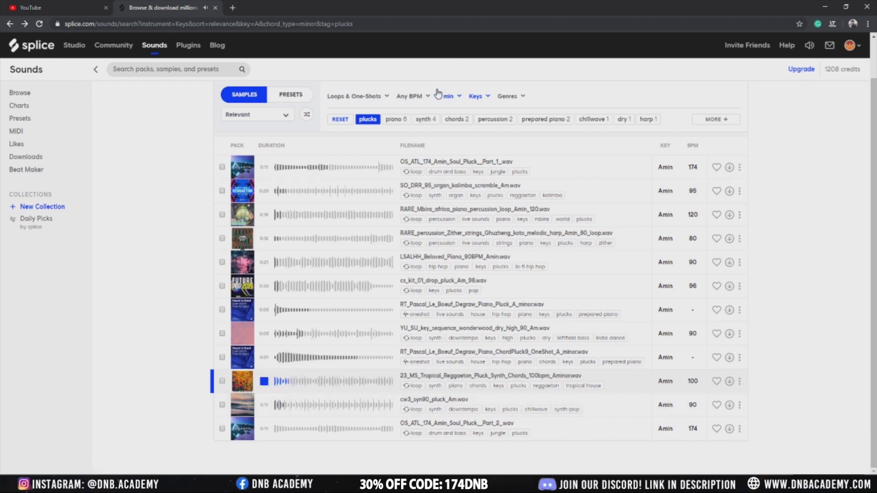
Change the instrument filter from Keys to Synth, keeping the plucks tag.
click(471, 98)
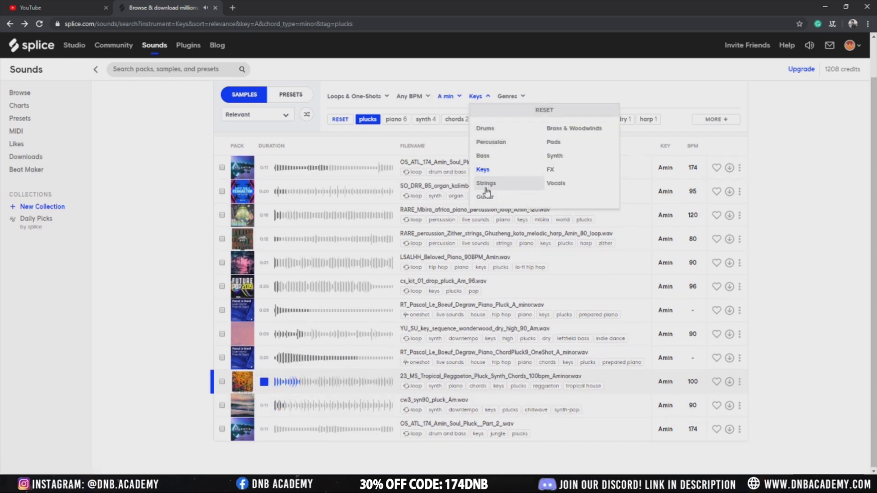
scroll(487, 187, up, 1)
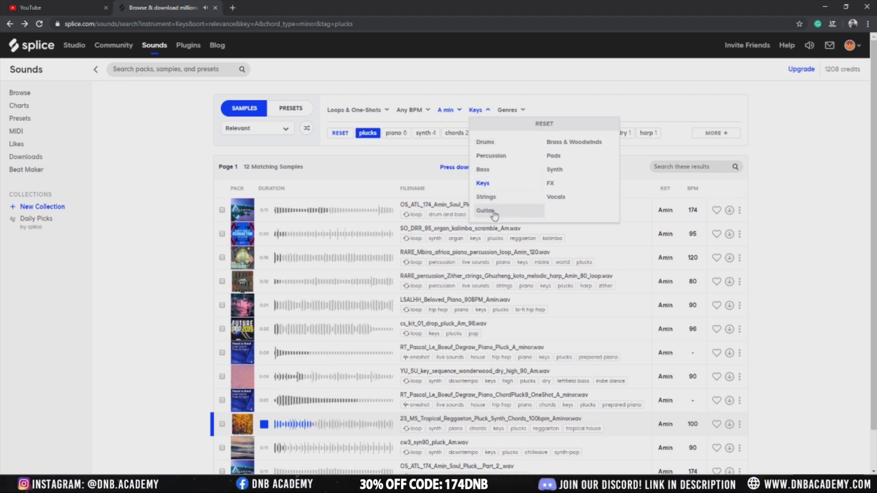
click(564, 171)
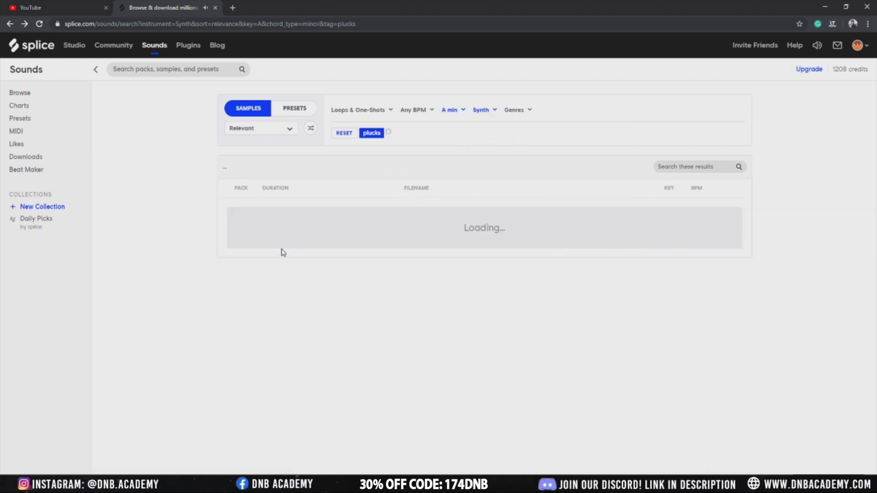
Audition PBN_JLT_Am_160_rapid_pluck_loop, the three PEDM_EEDMR_Kit_24 plucks and the 130 BPM pluck.wav.
click(264, 210)
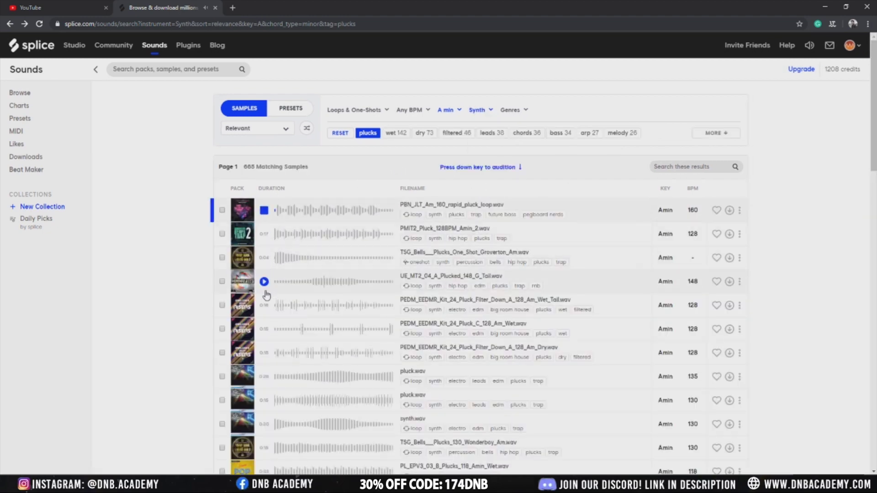
click(264, 306)
click(264, 329)
click(264, 353)
click(264, 401)
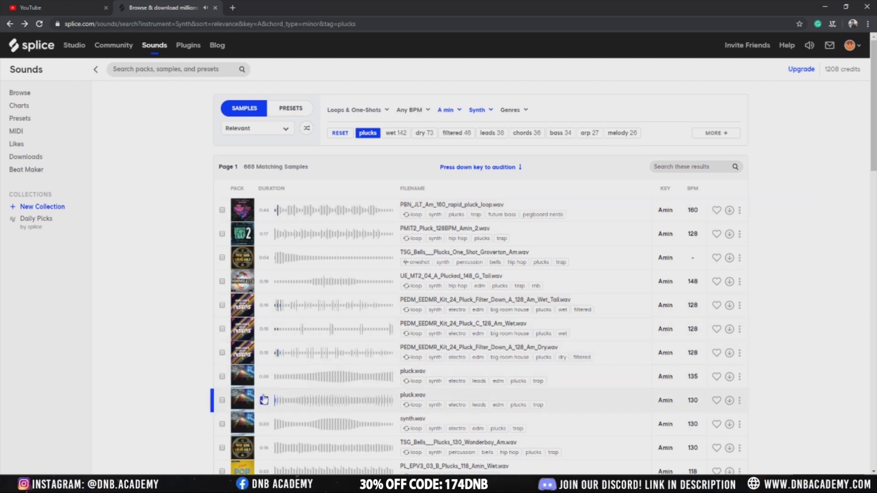
Audition PL_EPV3_03_B_Plucks_118_Amin_Wet, PL_EPV3_03_B_Strings_Pizzicato_118_Amin_Dry and CFT_New_Age_Pluck_Chords_Am_72_BPM.
scroll(265, 398, down, 2)
click(264, 382)
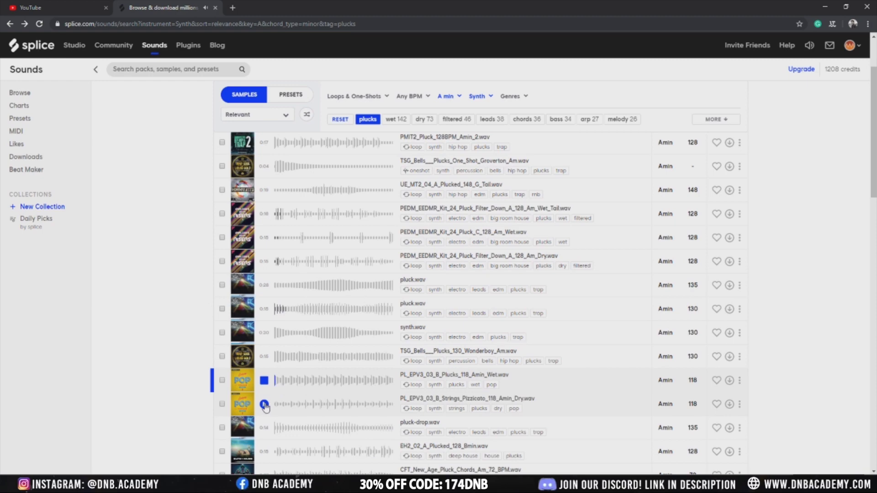
scroll(265, 405, down, 1)
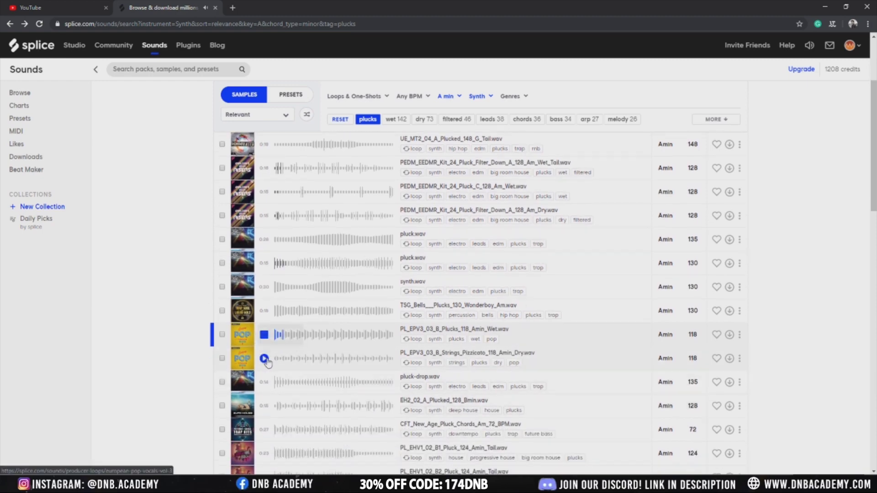
click(265, 359)
scroll(264, 362, down, 2)
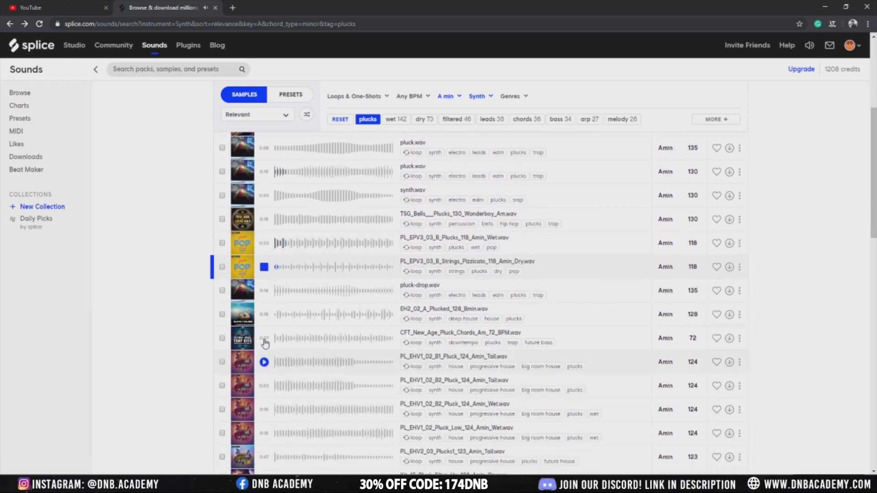
click(264, 338)
Audition PL_EHV1_02_B1_Pluck_124_Amin_Tail, EH6_02_A_Plucked_129_C#min and ECK_Kit3_Drop_Plucks_WET_NO_SC_125_A_minor further down the synth results.
scroll(265, 364, down, 4)
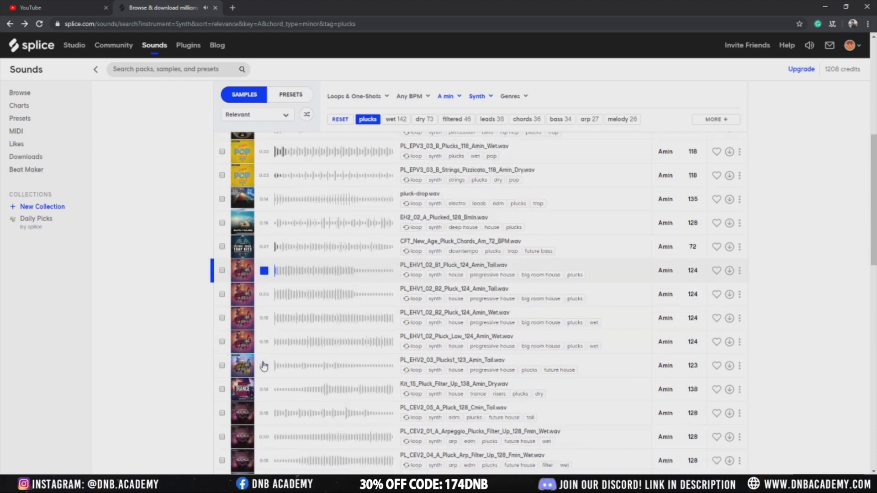
click(264, 394)
scroll(264, 394, down, 5)
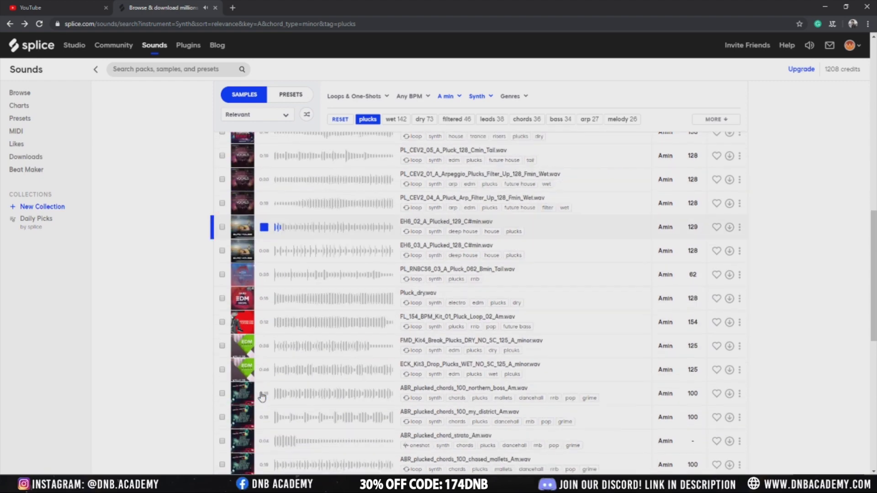
click(263, 307)
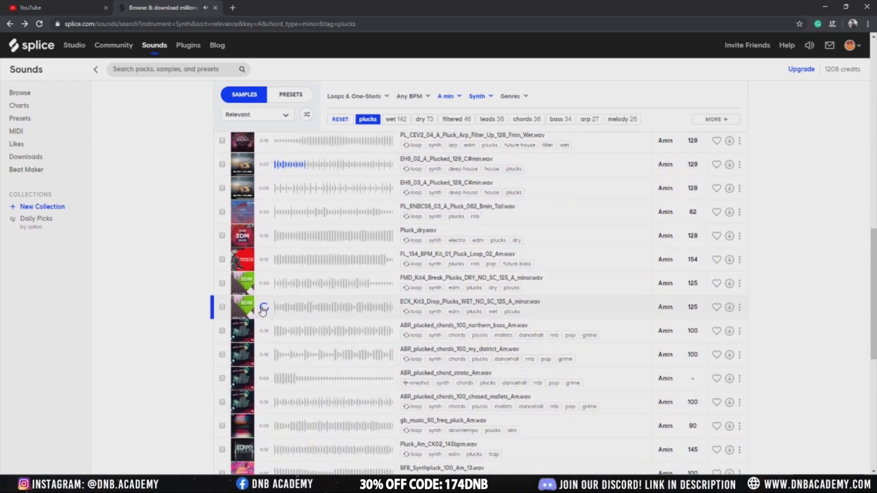
Set the sort order of the synth pluck results to Random.
click(279, 115)
click(247, 159)
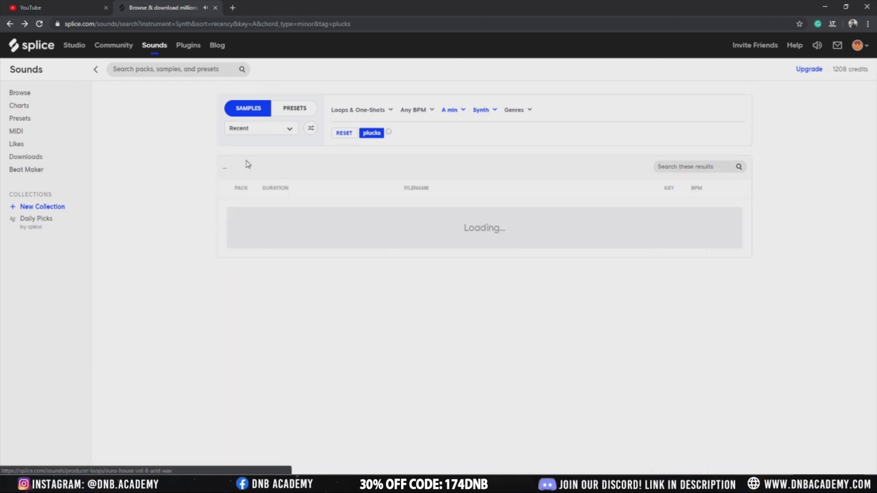
click(257, 130)
click(257, 185)
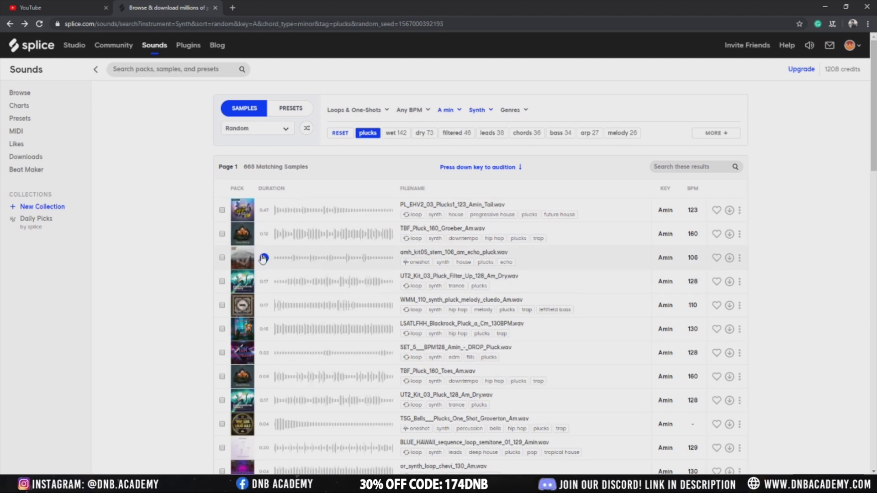
Audition amh_kit05_stem_106_am_echo_pluck, WMM_110_synth_pluck_melody_cluedo, LSATLFHH_Blackrock_Pluck, SET_5 DROP_Pluck and TBF_Pluck_160_Toes.
click(265, 258)
click(263, 306)
click(264, 330)
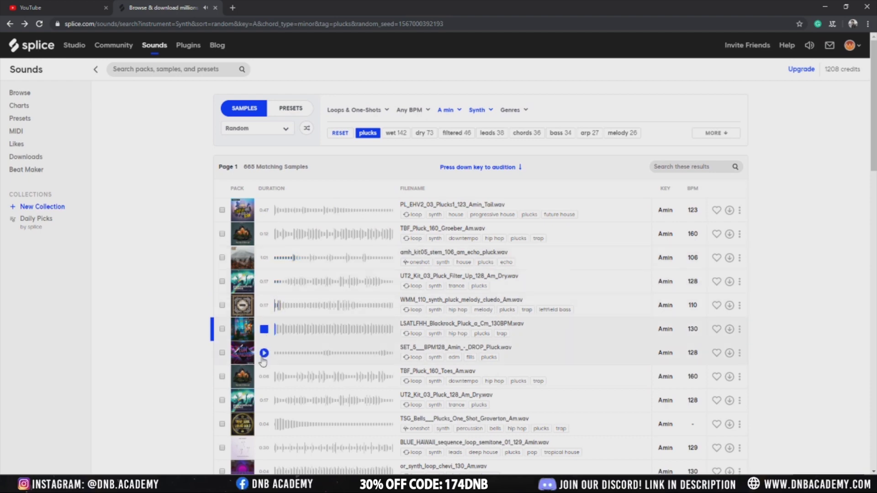
click(264, 352)
click(264, 376)
right_click(265, 380)
click(128, 354)
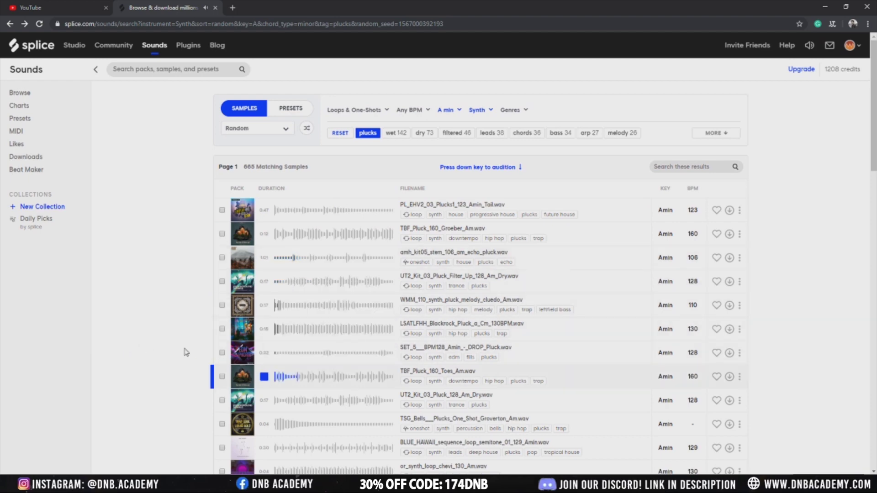
Audition WMM_pluck_zungu_Am and O5_CDN_90_Amin_Distance_Plucks, and narrow the pluck results with the arp tag.
scroll(206, 348, down, 10)
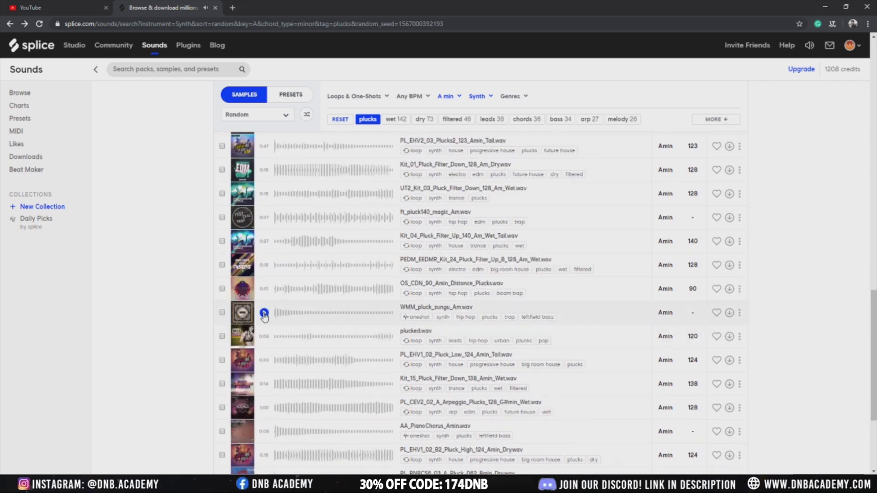
click(264, 289)
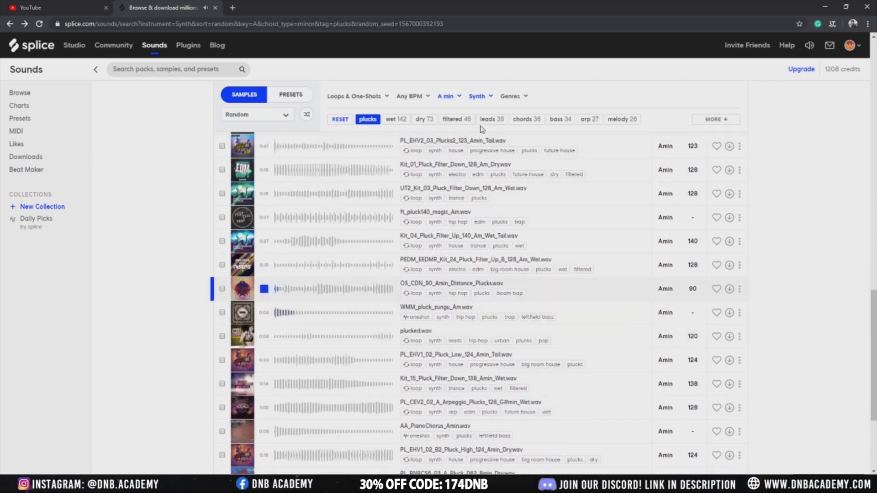
click(588, 120)
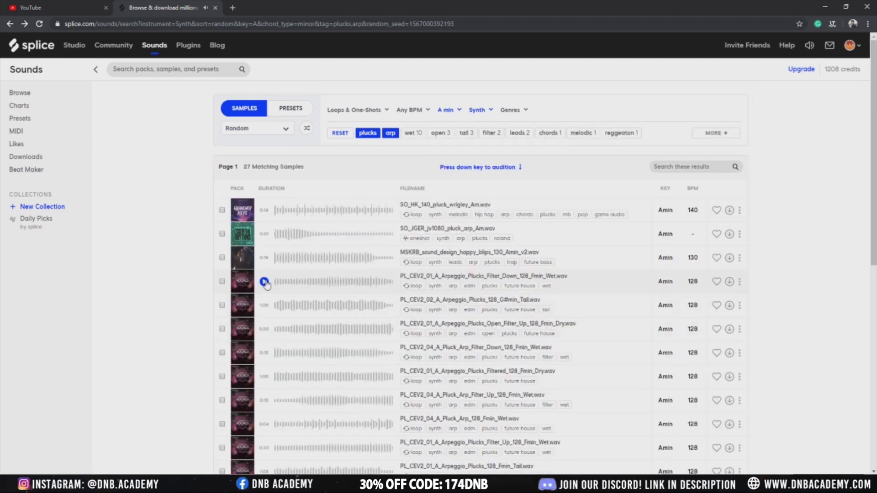
Audition PL_CEV2_01_A_Arpeggio_Plucks_Filter_Down, MSKRB_sound_design_happy_blips and SO_JGER_jv1080_pluck_arp in the arp pluck results.
click(265, 255)
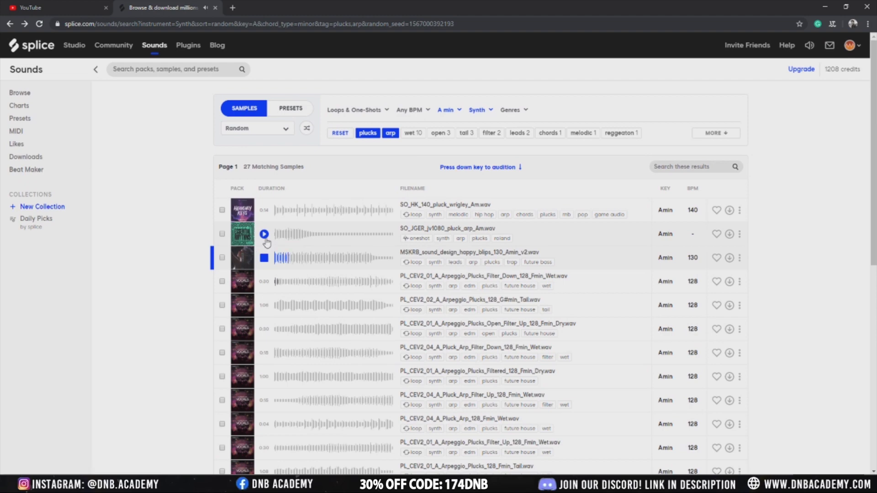
click(264, 234)
click(263, 257)
Audition samples further down the arp pluck results and download amh_kit04_stem_110_am_arp_pluck.
scroll(258, 320, down, 7)
click(264, 342)
scroll(265, 347, down, 2)
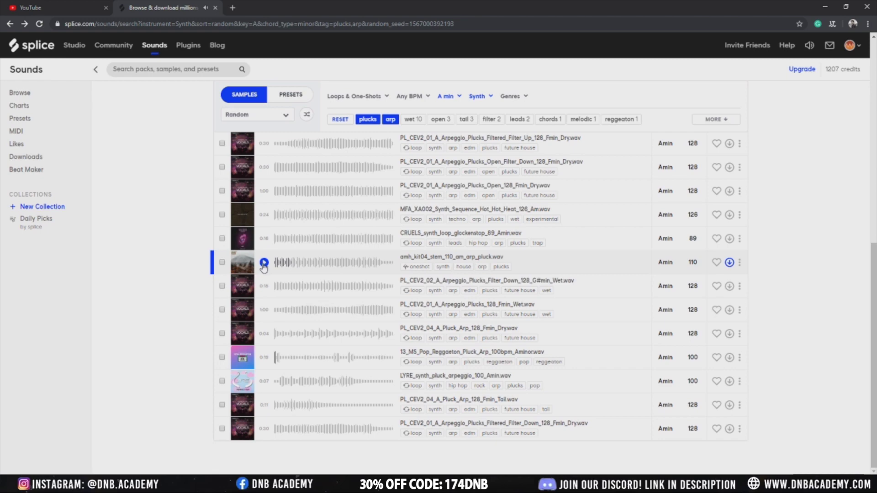
Switch to FL Studio, open the Splice desktop app and place amh_kit04_stem_110_am_arp_pluck at the start of Track 10 in the playlist.
click(827, 8)
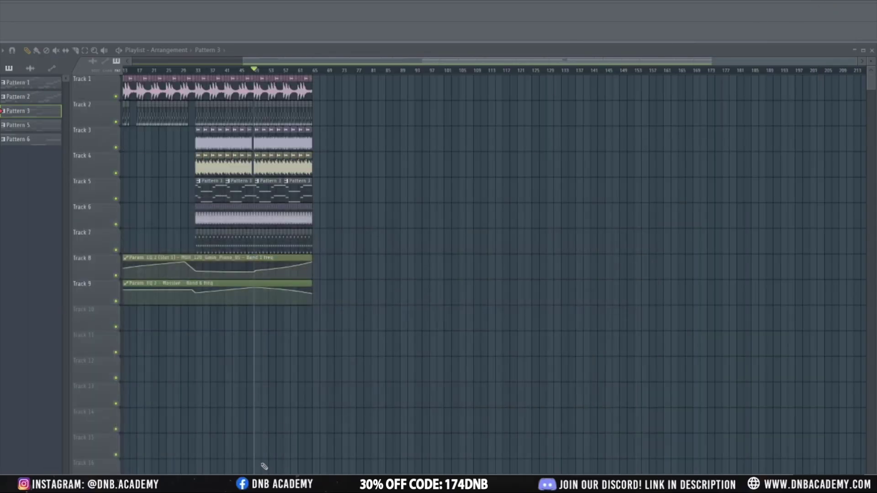
key(super)
text(sp)
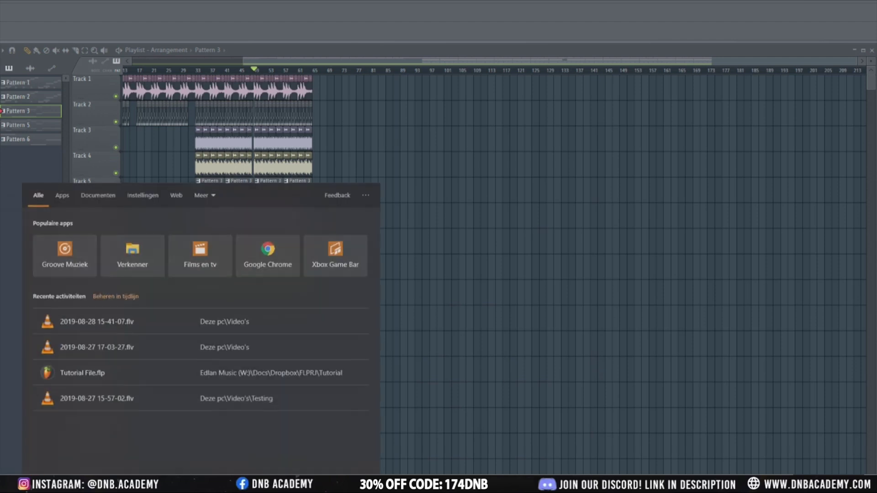
text(lice)
key(Return)
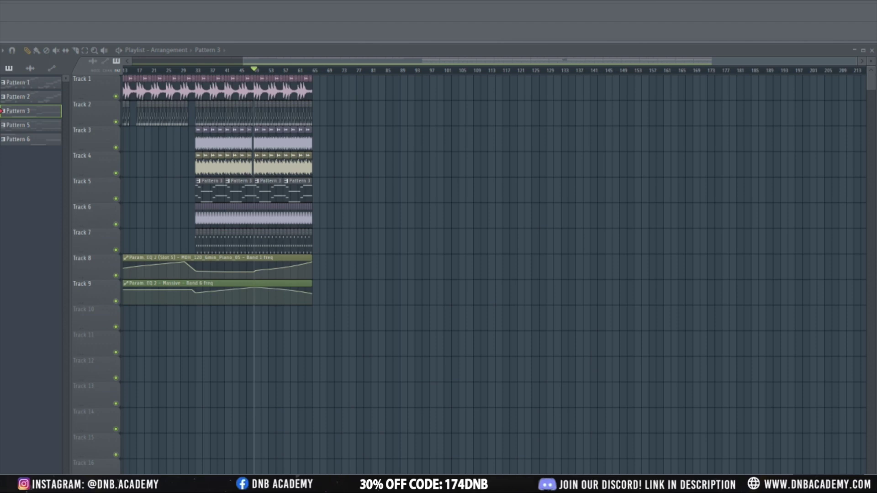
drag(130, 377, 169, 322)
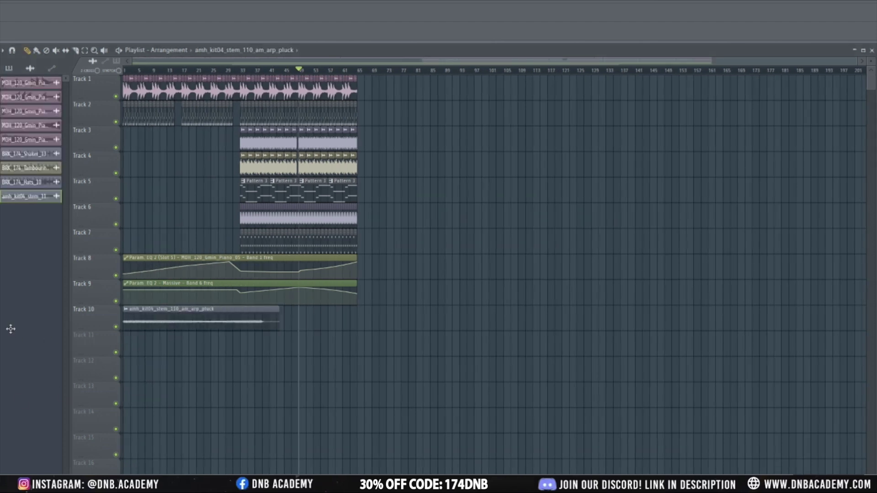
Play the arrangement from the start to hear the new pluck clip against the existing tracks.
key(space)
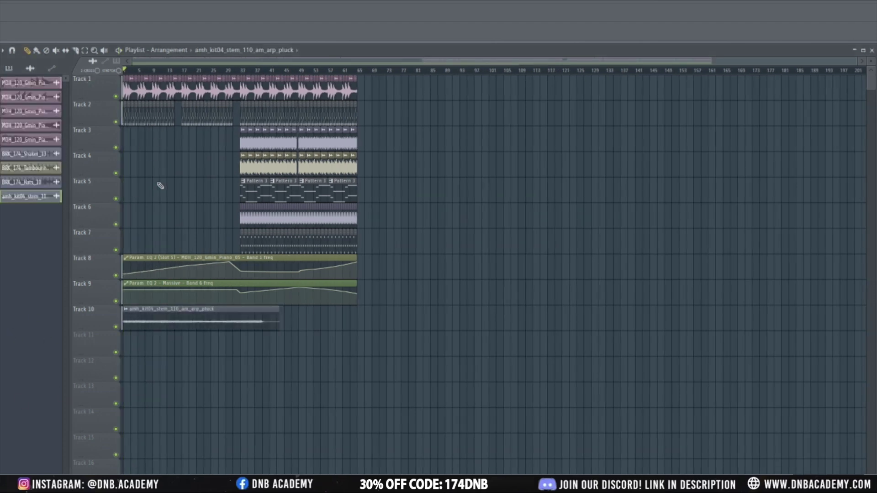
key(space)
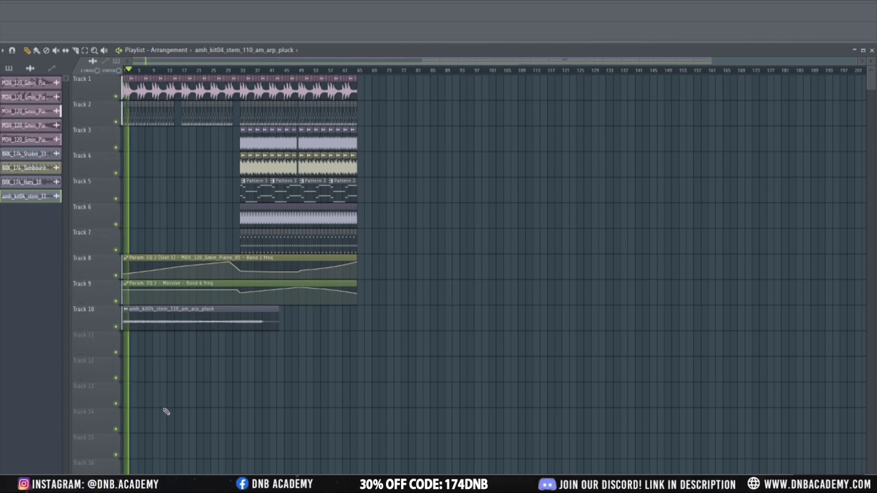
scroll(132, 422, up, 5)
scroll(132, 411, down, 2)
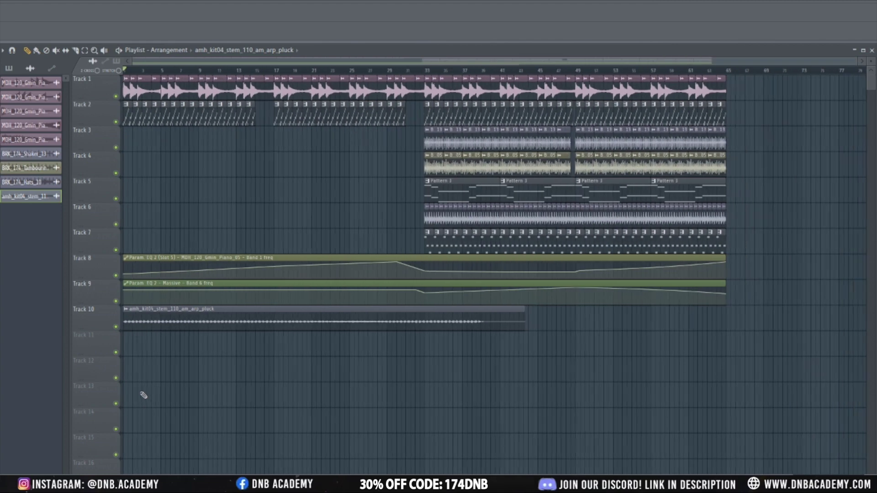
Fit the pluck clip on Track 10 to the project tempo using a sample tempo of 110 BPM.
right_click(126, 313)
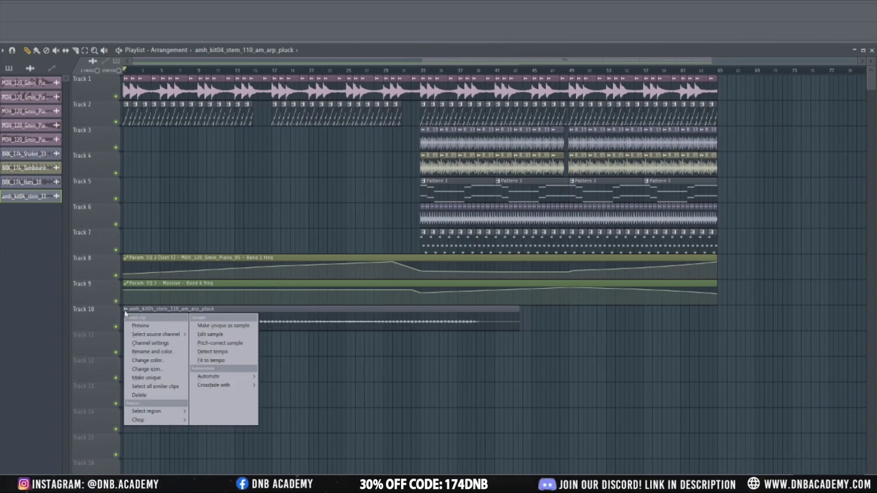
click(224, 364)
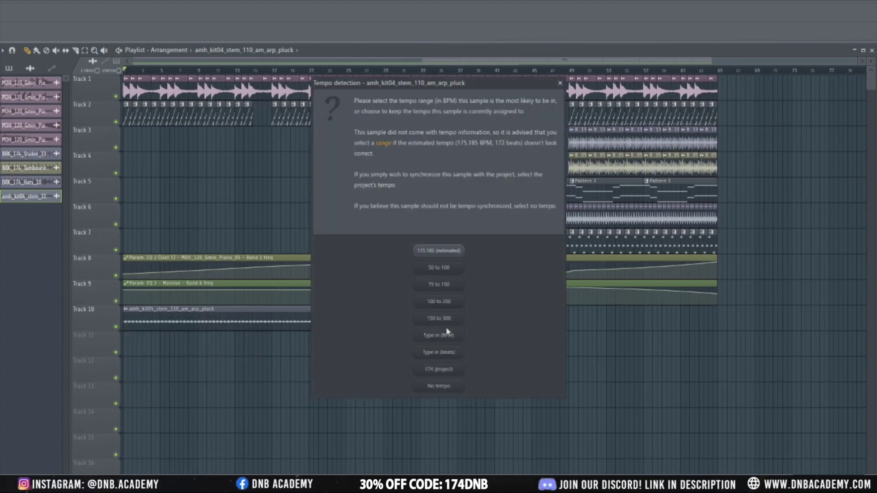
click(450, 339)
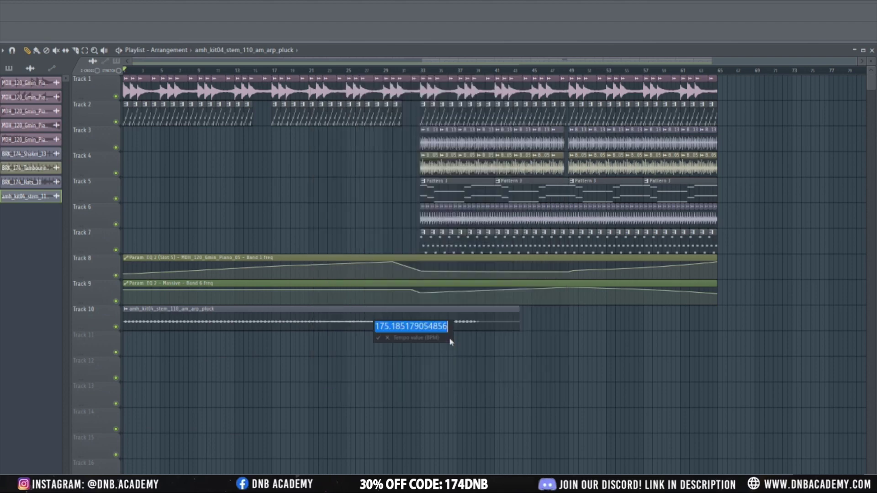
text(174)
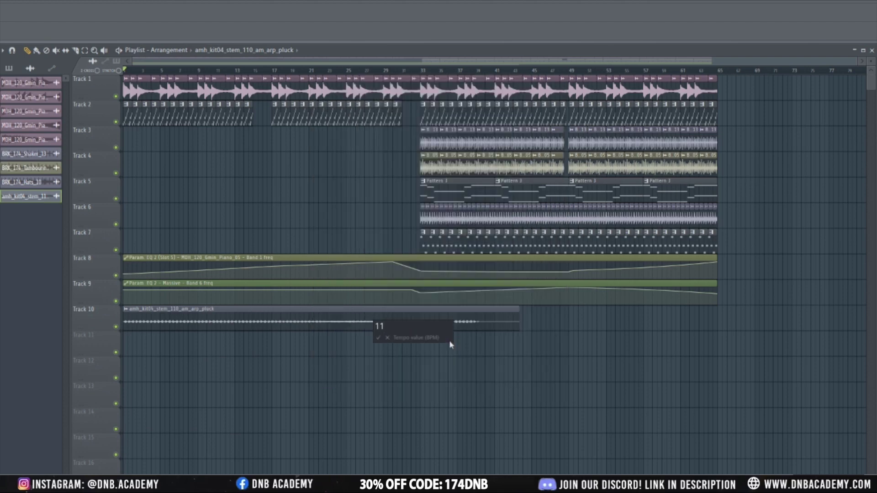
key(Return)
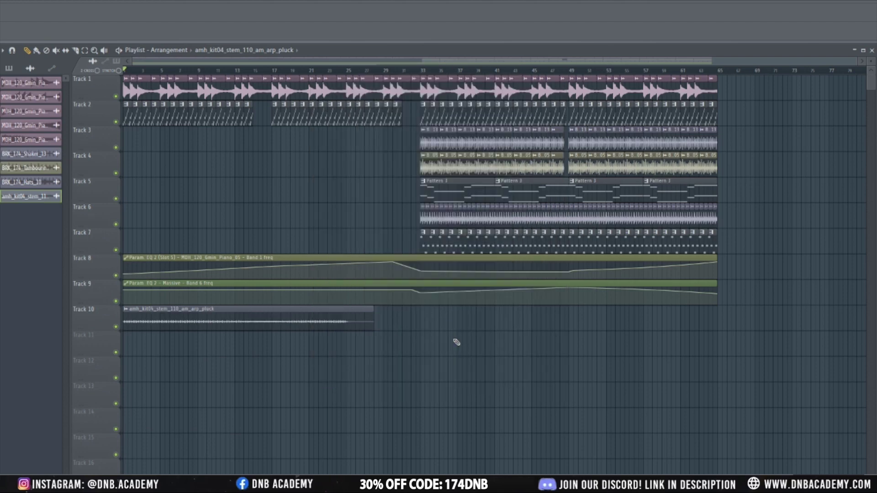
Play back the arrangement and shorten the pluck clip on Track 10 so it ends at bar 9.
key(space)
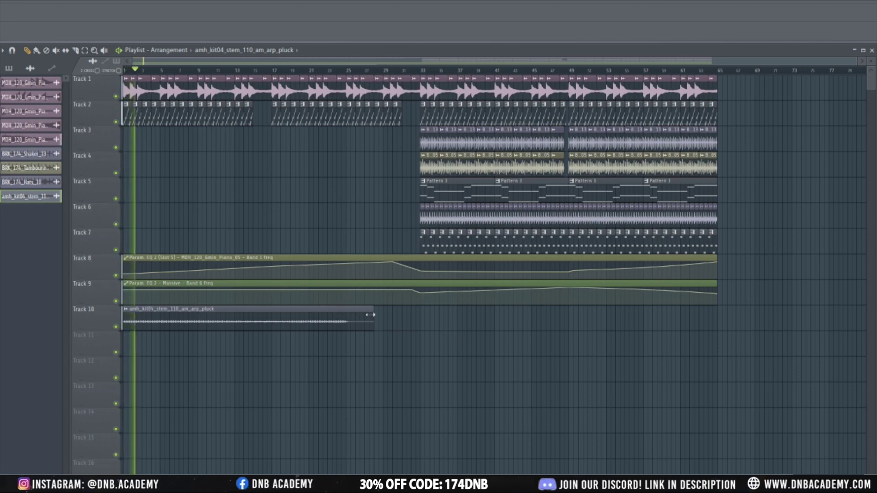
drag(373, 316, 198, 316)
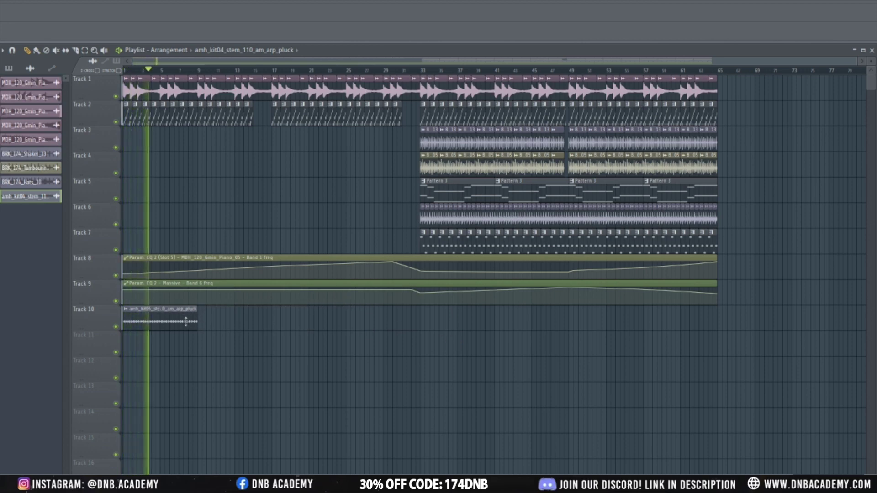
key(space)
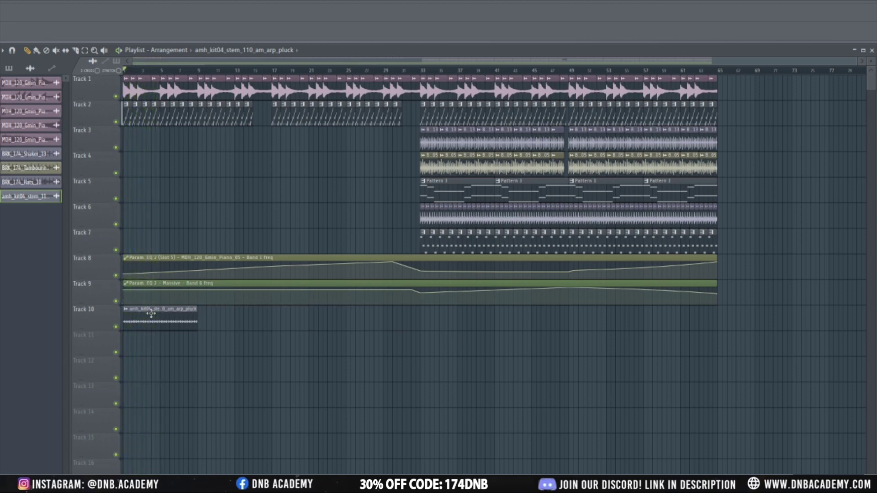
Refit the pluck clip to the project tempo using a sample tempo of 220 BPM.
click(122, 312)
click(224, 361)
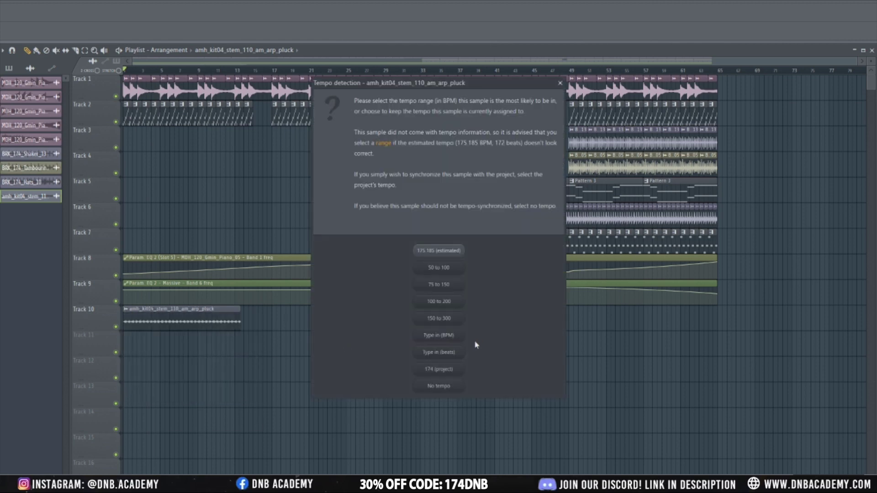
click(444, 338)
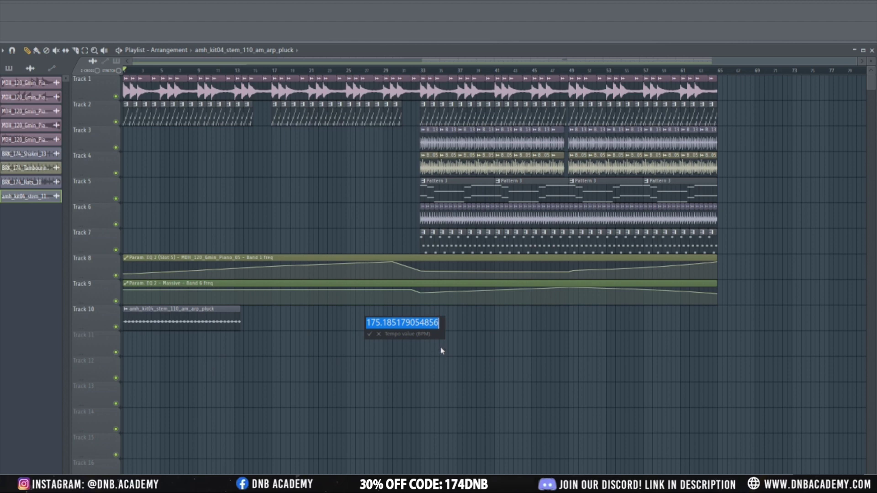
text(220)
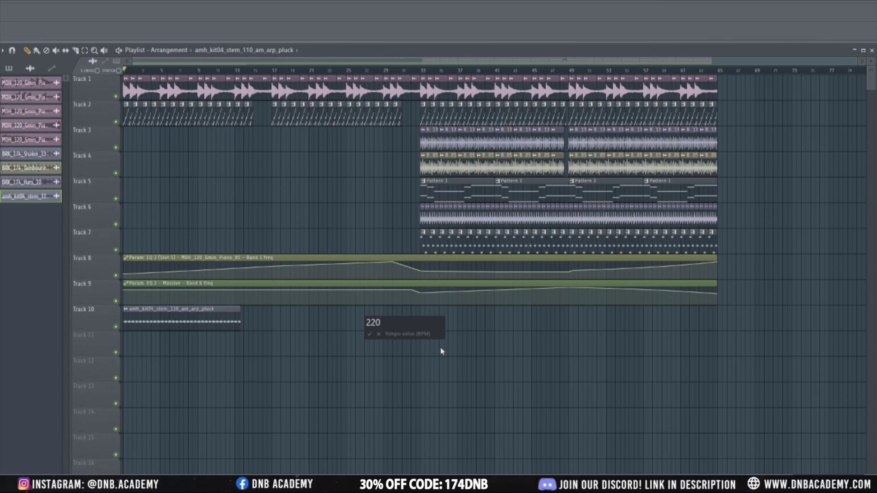
key(Return)
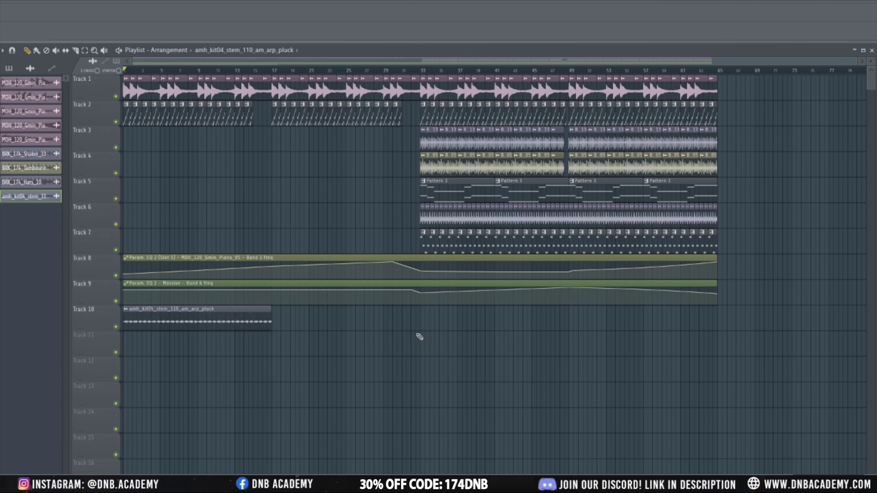
Play back the stretched pluck and try out copies on Track 10, leaving a single clip at the playlist start.
key(space)
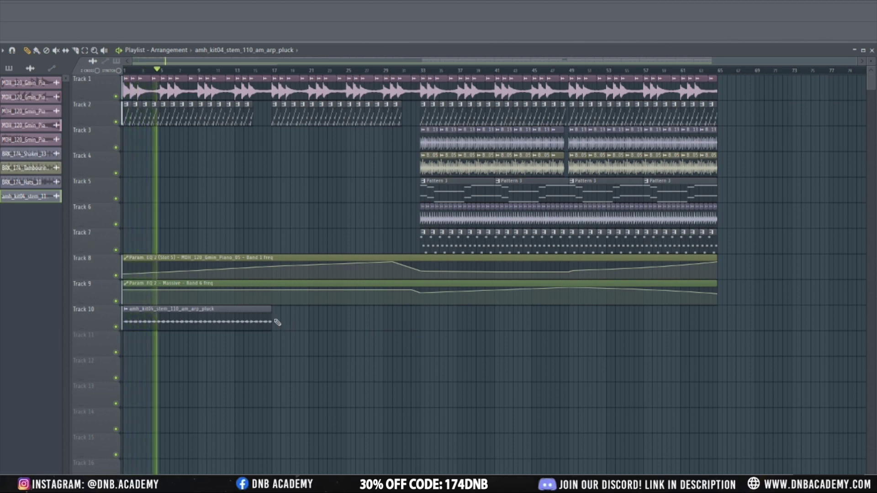
click(277, 323)
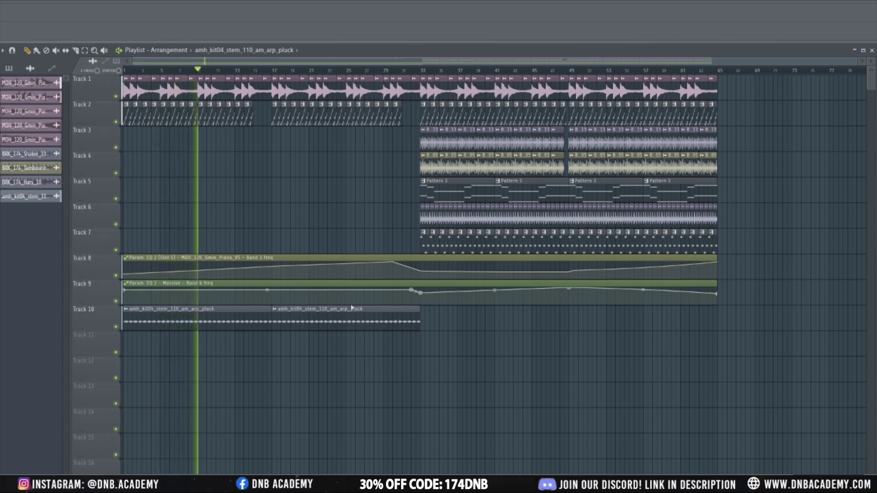
right_click(238, 326)
key(space)
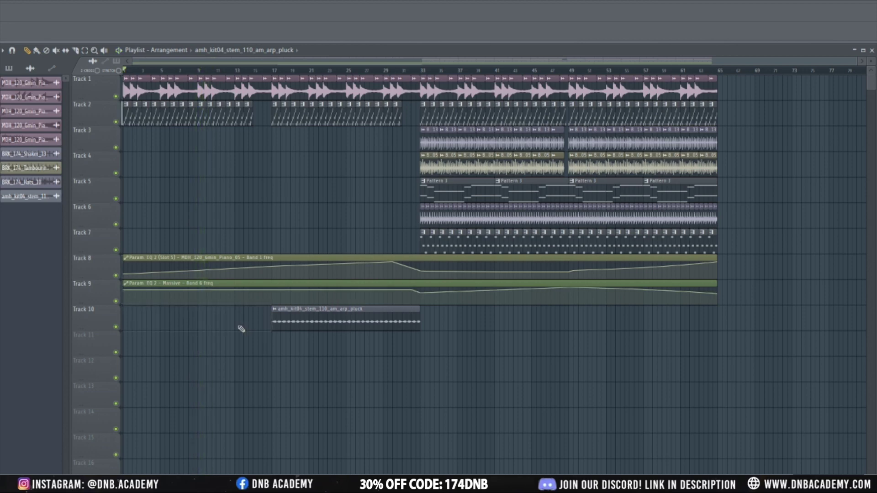
click(199, 321)
right_click(357, 324)
drag(308, 324, 233, 324)
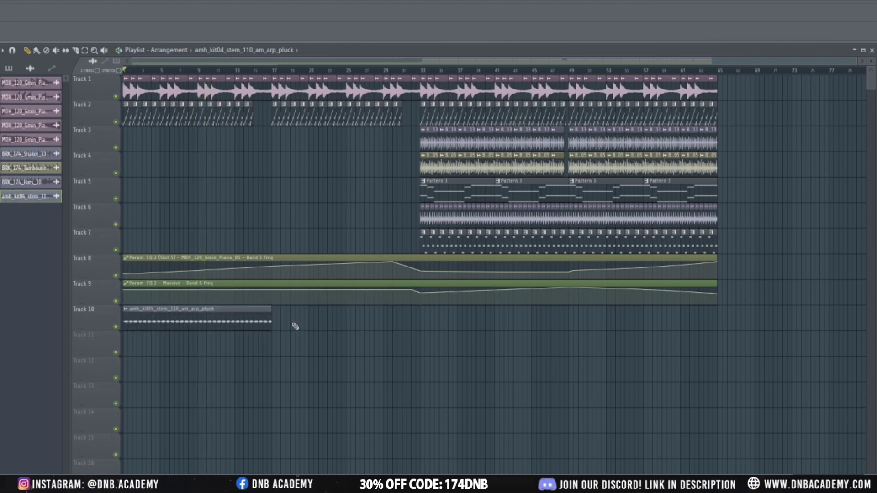
Repeat the pluck clip three more times back to back on Track 10, filling it up to bar 65.
click(279, 322)
click(426, 317)
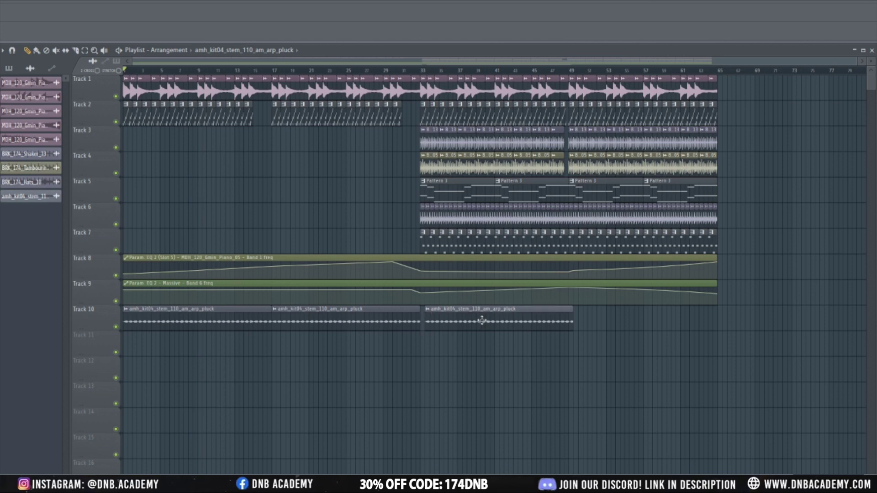
click(571, 317)
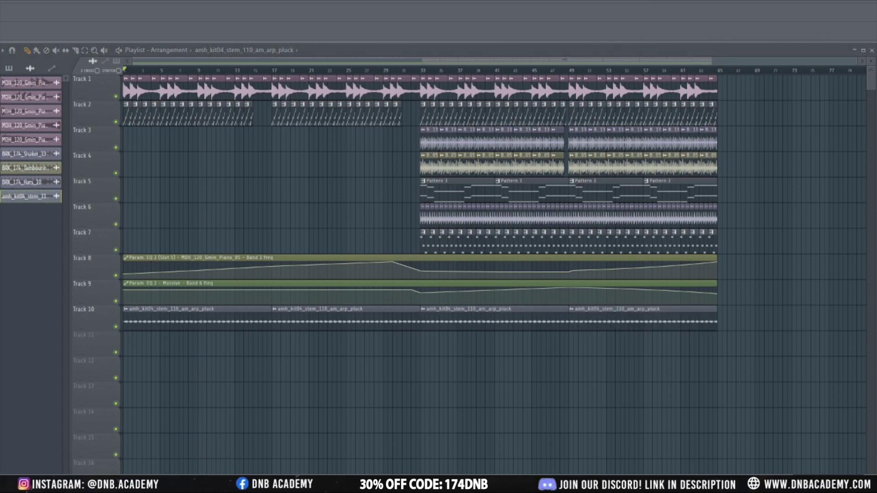
Load Fruity Parametric EQ 2 into effect slot 3 of the arp pluck's mixer track.
key(F9)
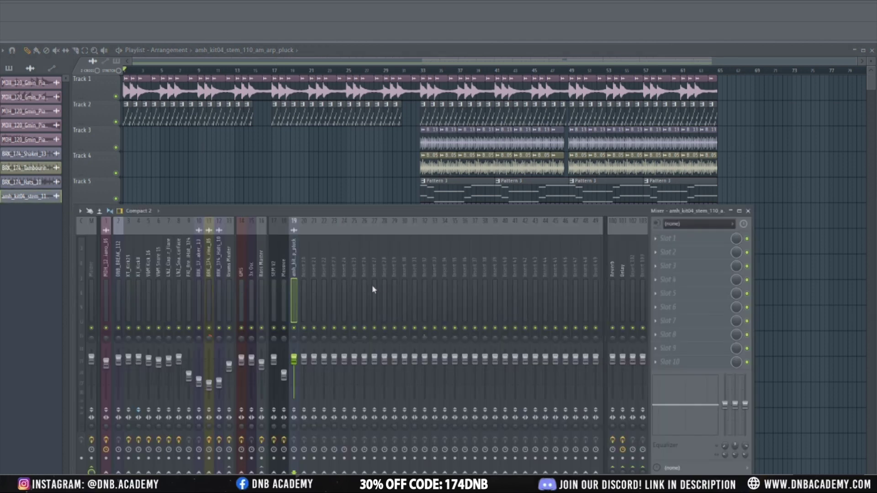
click(685, 239)
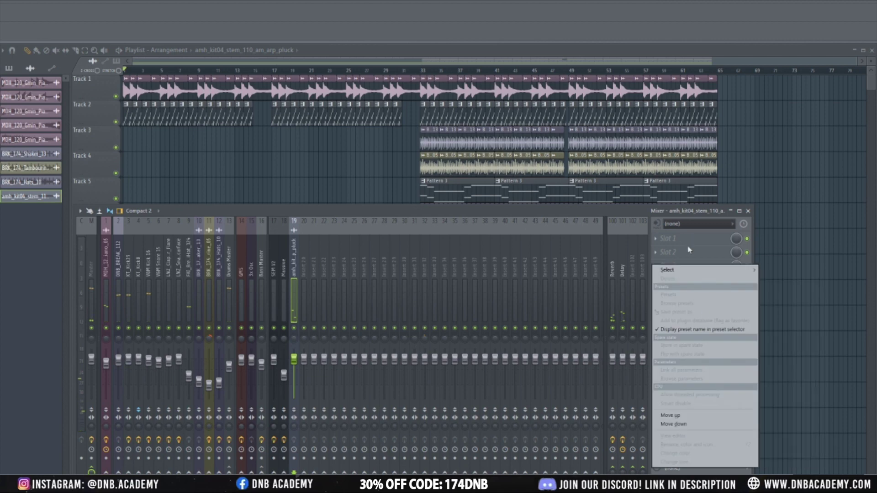
mouse_move(695, 270)
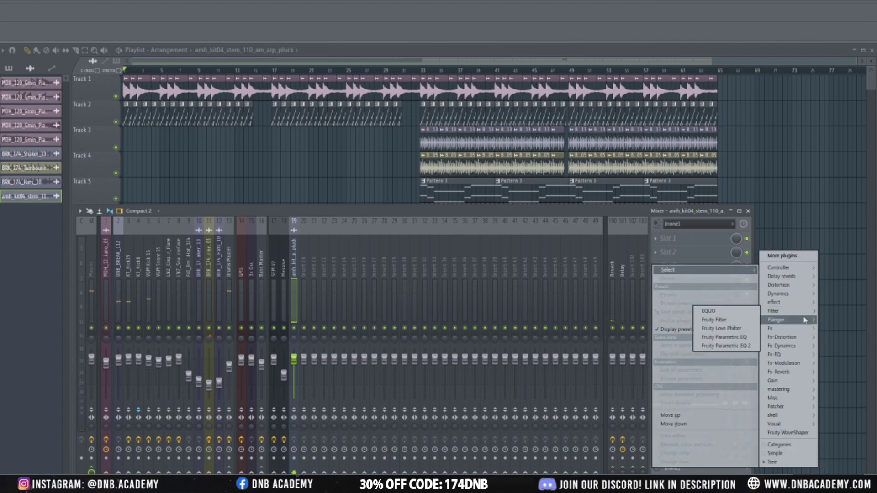
click(726, 346)
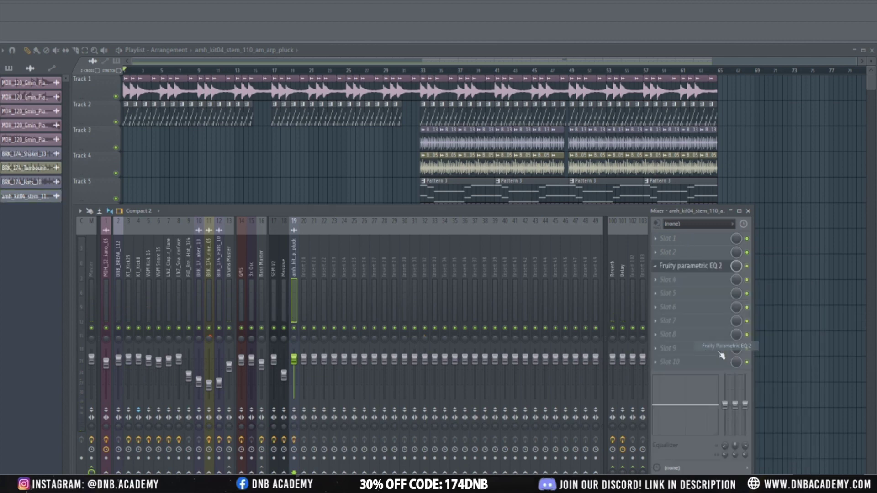
Set band 1 of the pluck's EQ to a low-pass with a high cutoff and create an automation clip for its frequency.
drag(523, 244, 523, 265)
drag(523, 349, 523, 329)
right_click(523, 349)
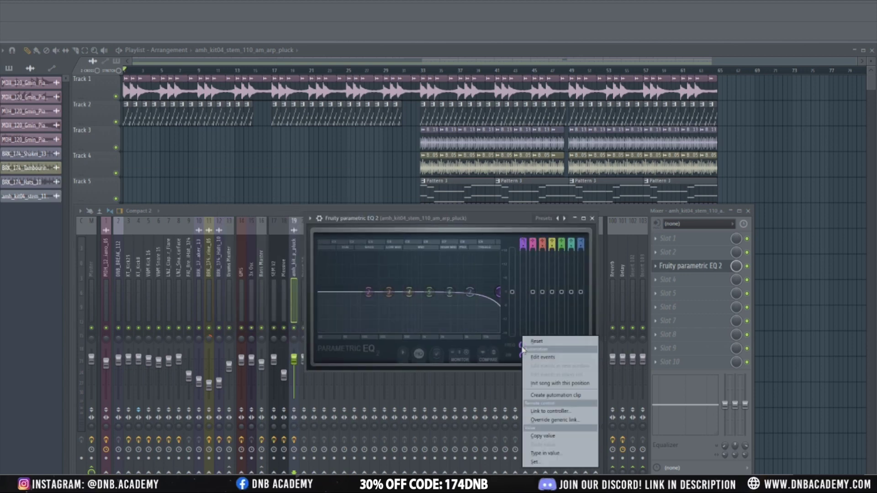
click(567, 394)
click(358, 53)
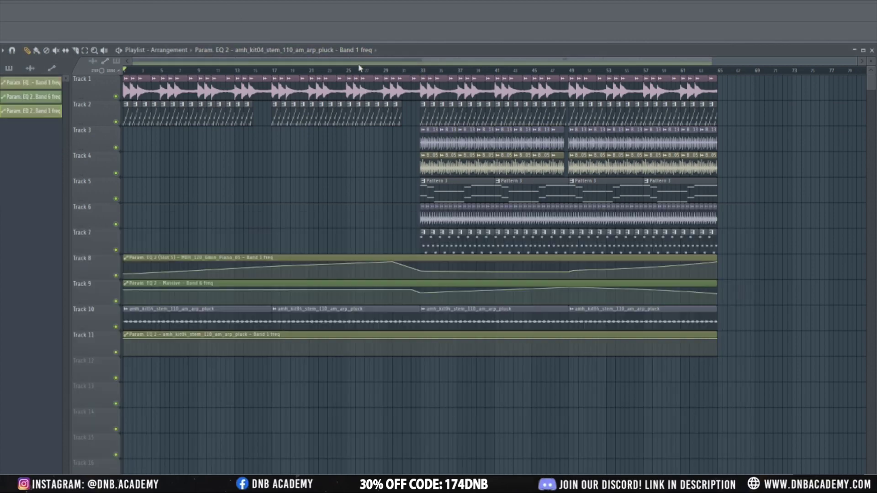
Examine the new Track 11 automation clip against the arrangement and play briefly from just before bar 33.
scroll(539, 325, down, 4)
ctrl+scroll(513, 376, up, 3)
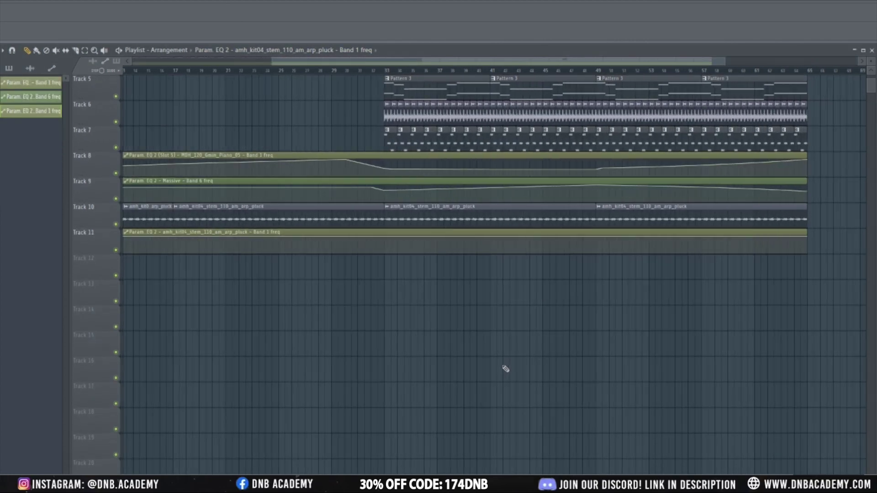
scroll(502, 368, up, 4)
ctrl+scroll(507, 424, down, 4)
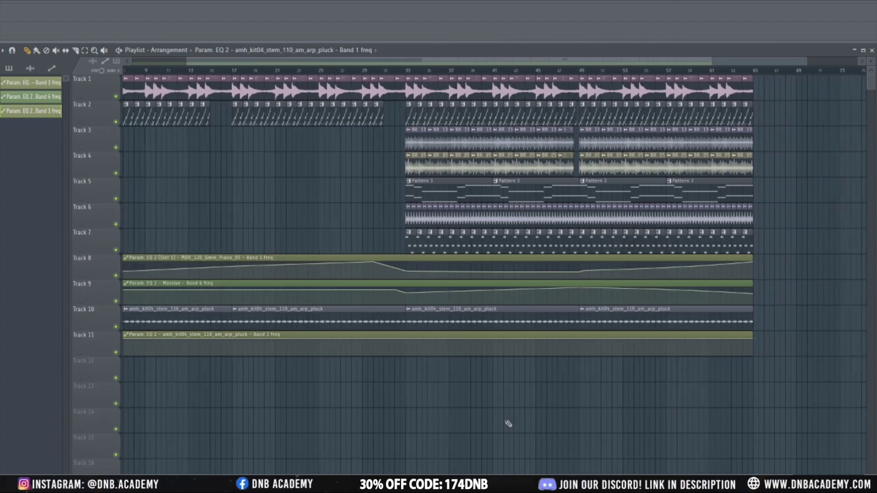
click(418, 70)
ctrl+scroll(437, 372, up, 3)
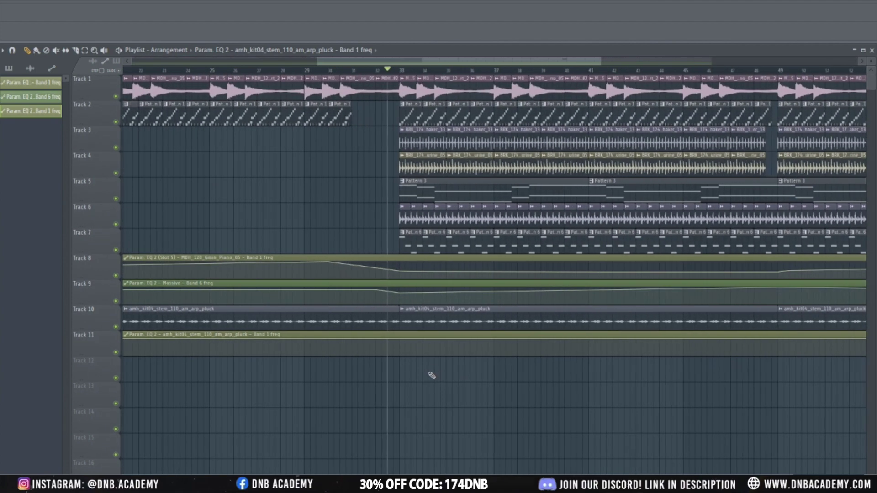
ctrl+scroll(432, 376, down, 4)
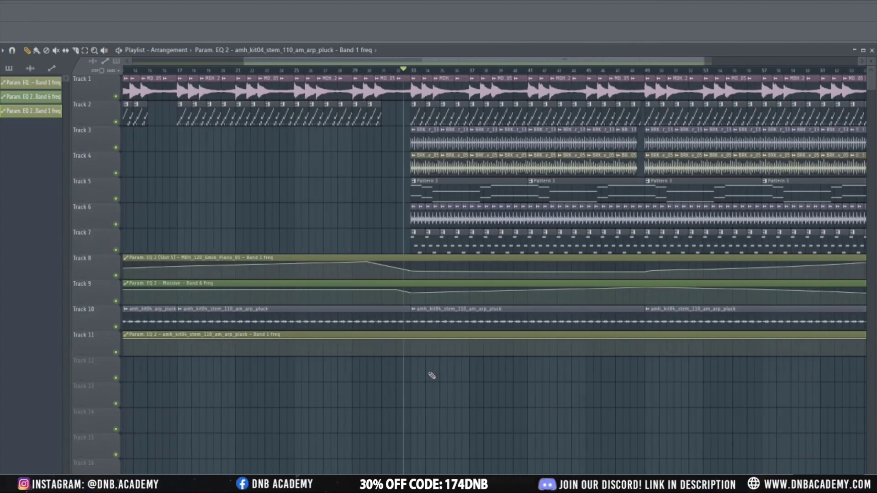
ctrl+scroll(431, 376, down, 5)
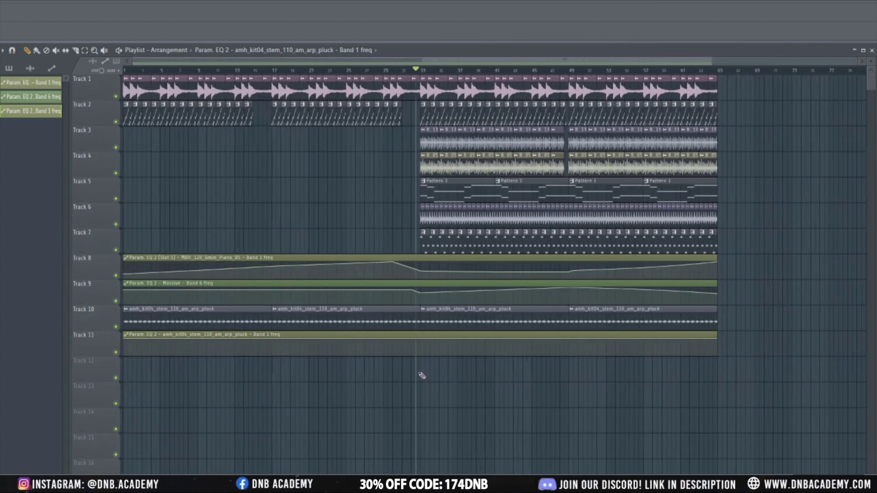
ctrl+scroll(452, 363, up, 3)
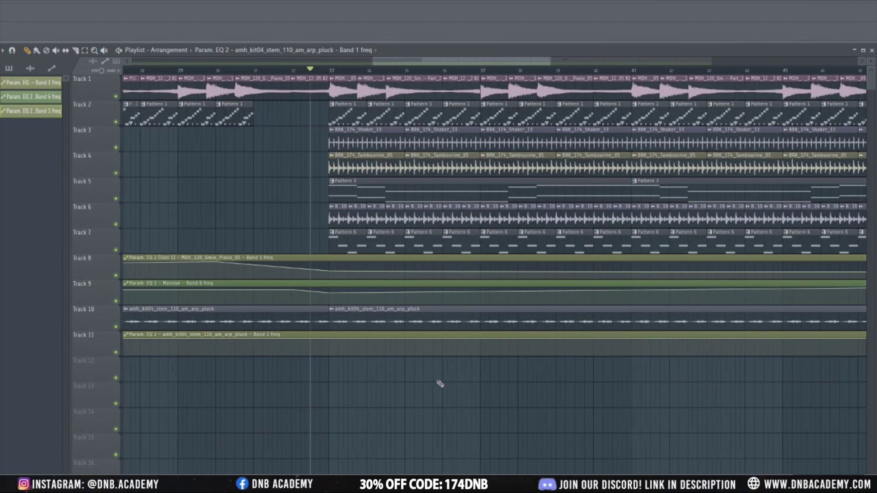
ctrl+scroll(436, 379, down, 3)
key(space)
ctrl+scroll(372, 386, up, 3)
ctrl+scroll(320, 367, down, 3)
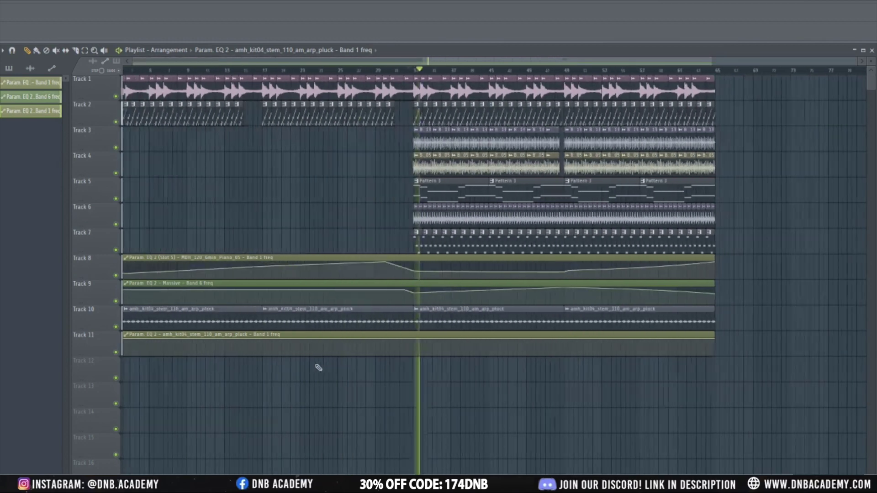
key(space)
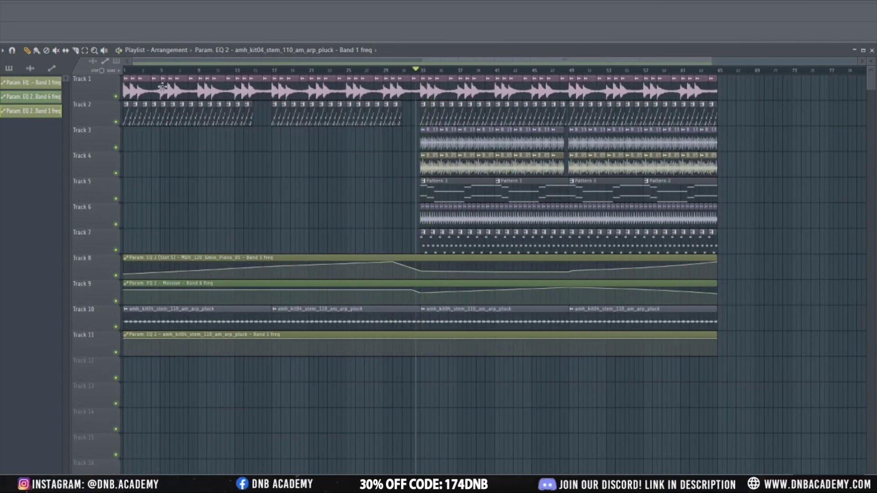
Shape the pluck's Track 11 automation to stay low for the first eight bars and jump to full at bar 9, auditioning it.
key(Home)
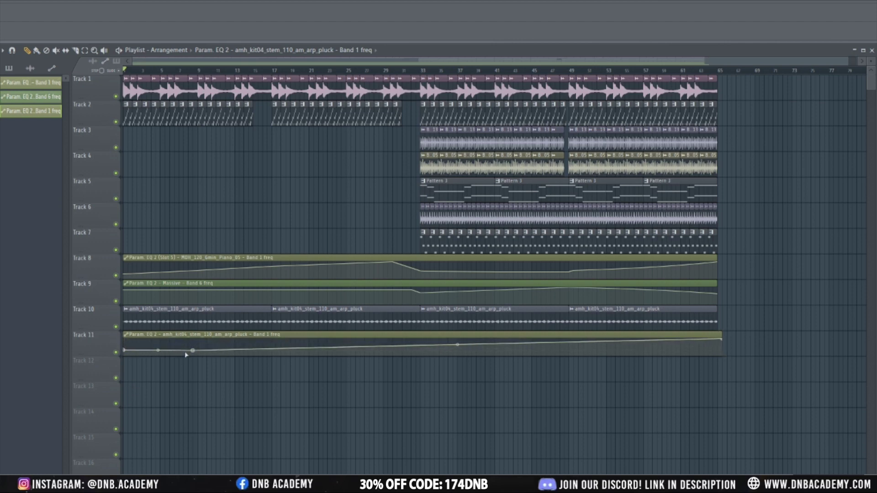
drag(200, 349, 195, 346)
key(space)
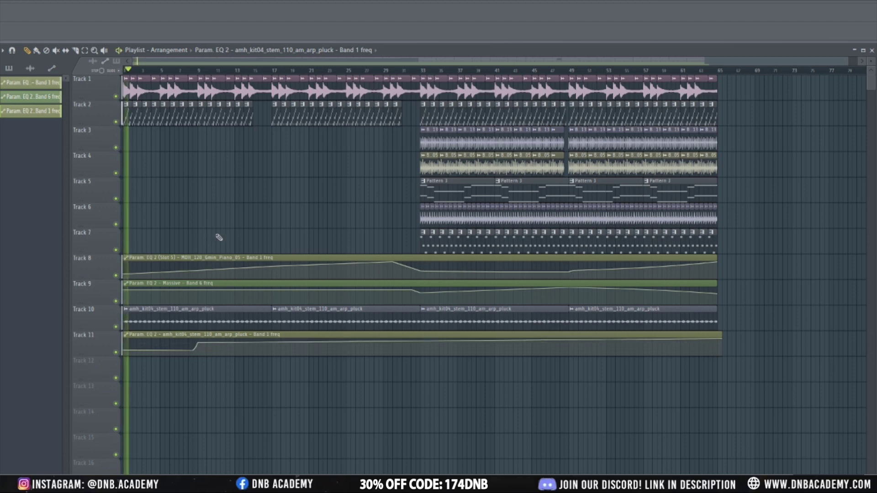
drag(206, 70, 198, 73)
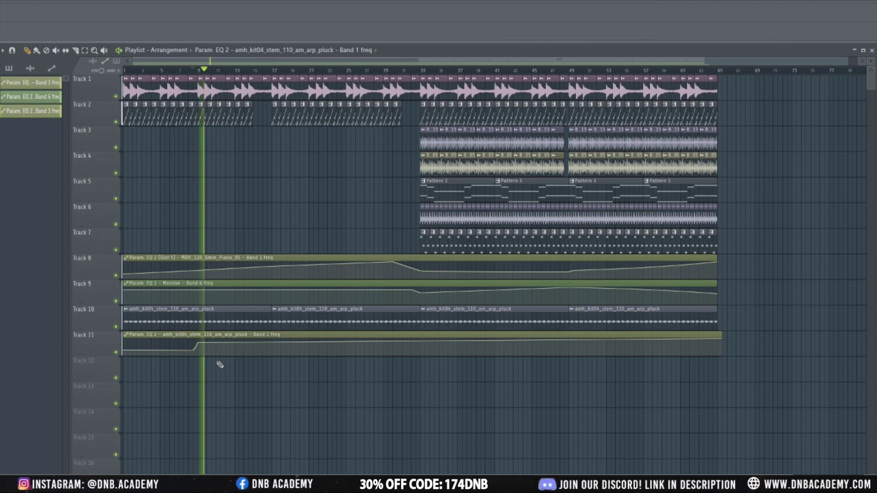
drag(199, 343, 202, 331)
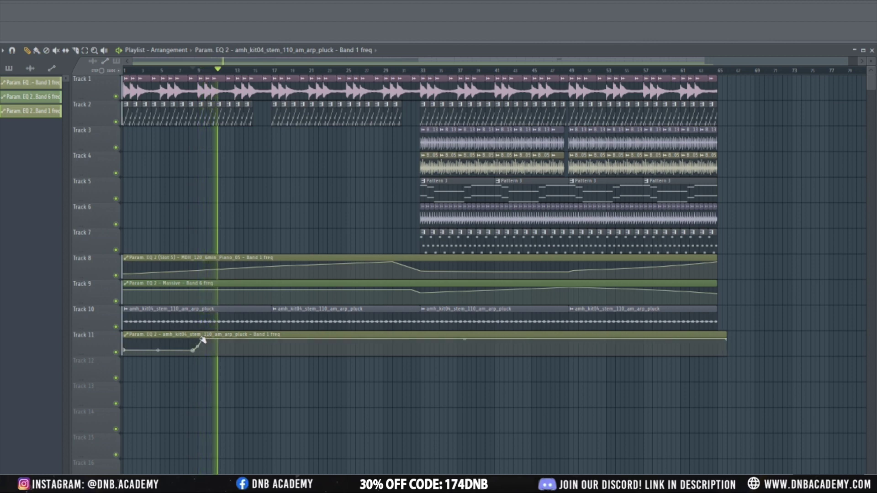
Curve the Track 11 automation down at bar 17 and back up to full at bar 33, and play into bar 33.
right_click(269, 338)
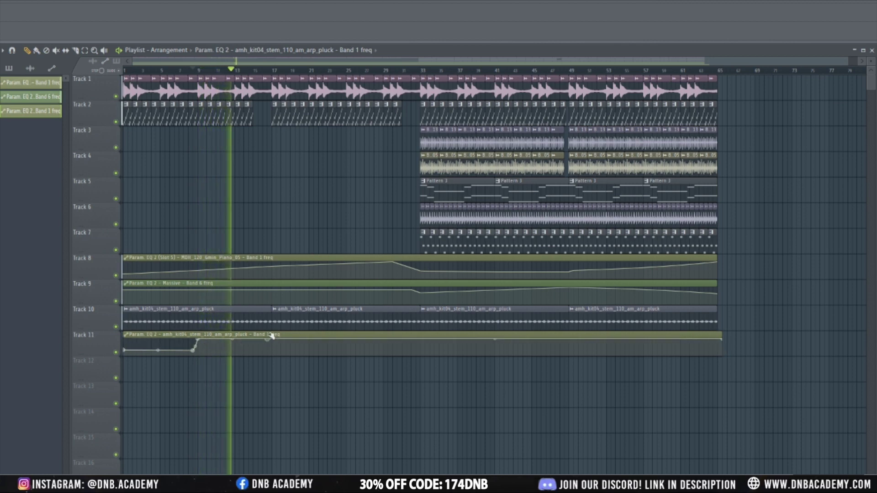
drag(276, 348, 272, 345)
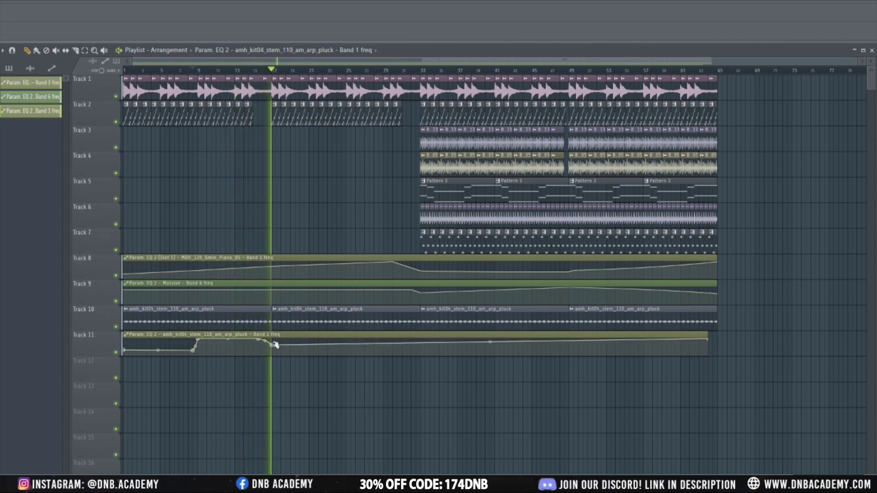
click(421, 340)
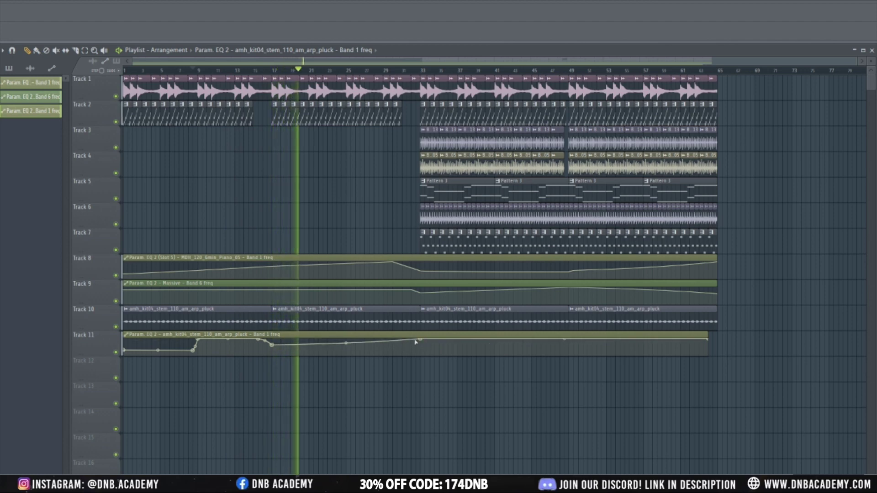
click(431, 345)
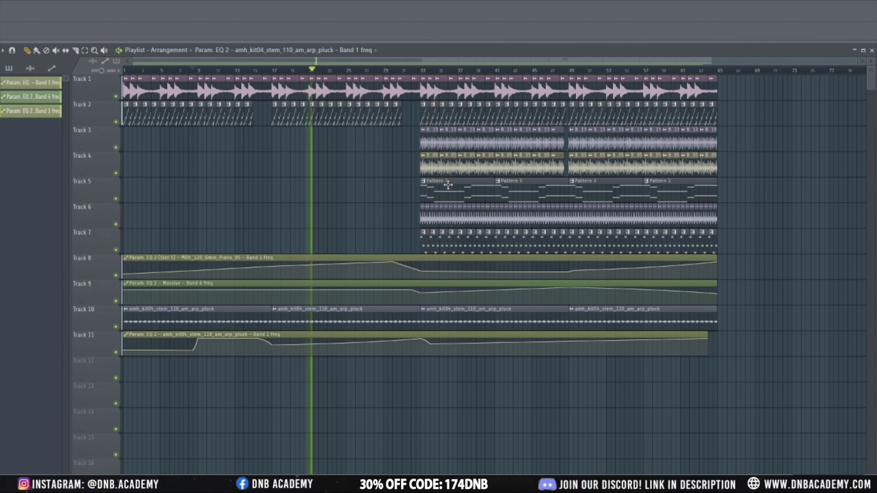
right_click(431, 345)
click(420, 70)
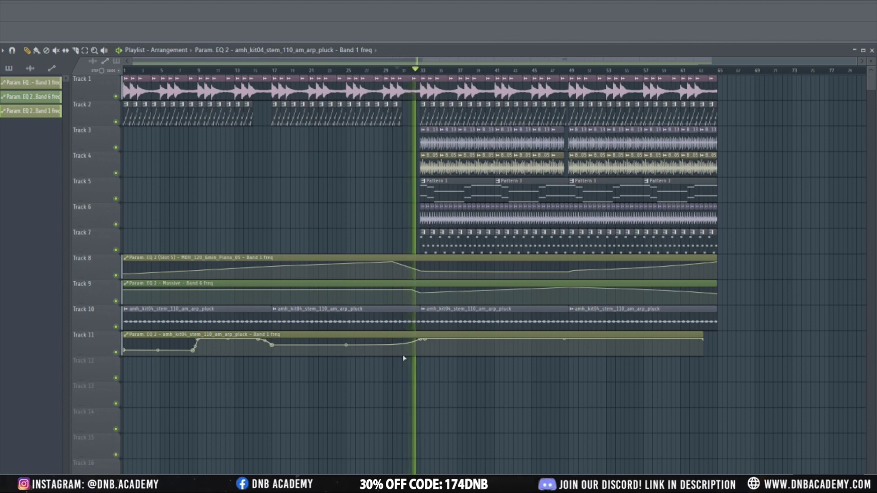
Play from bar 33 and lower the Massive Band 6 frequency automation point there on Track 9.
click(422, 71)
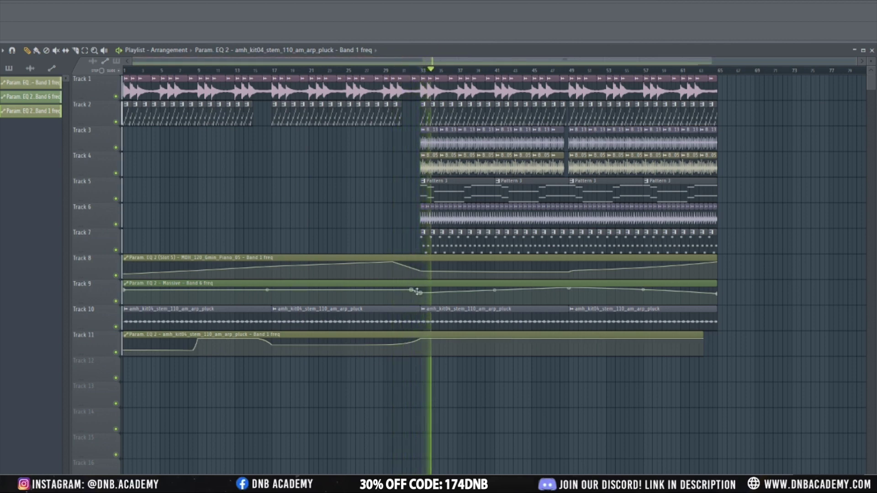
drag(422, 294, 423, 298)
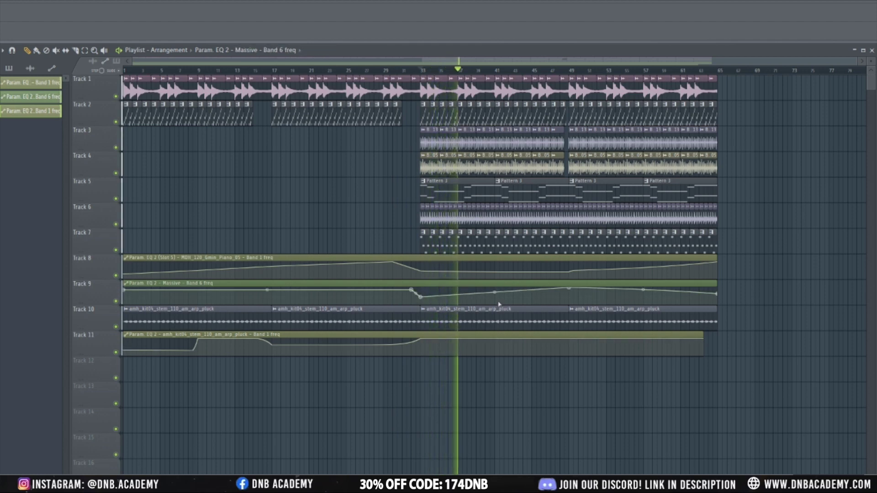
click(476, 319)
key(space)
Raise the precomputed boost of the arp pluck sample to a moderate level and play it from bar 33.
double_click(328, 312)
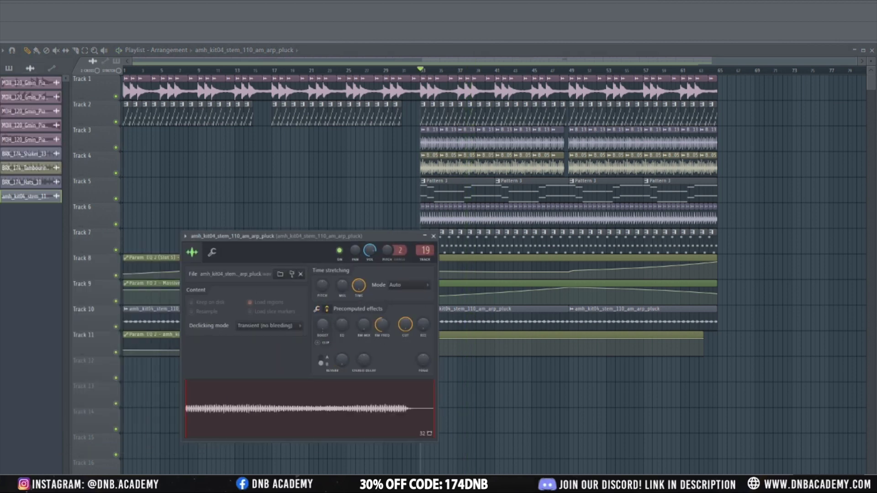
drag(322, 324, 322, 311)
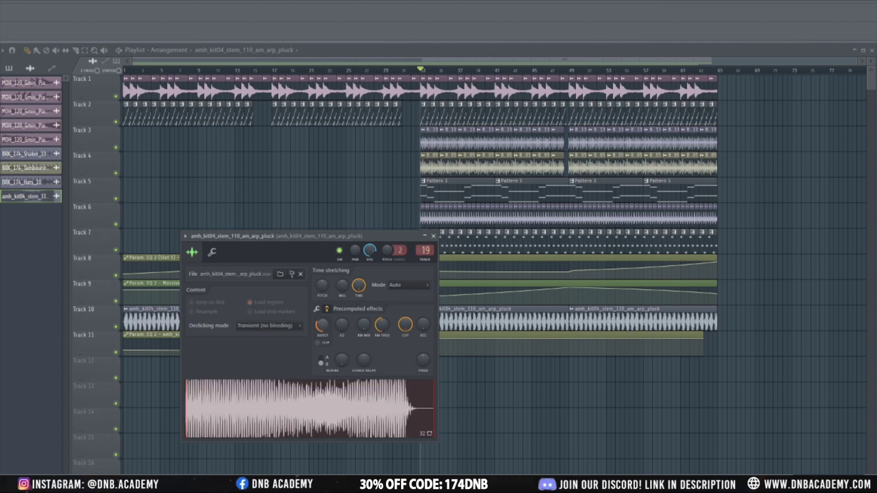
drag(322, 325, 323, 330)
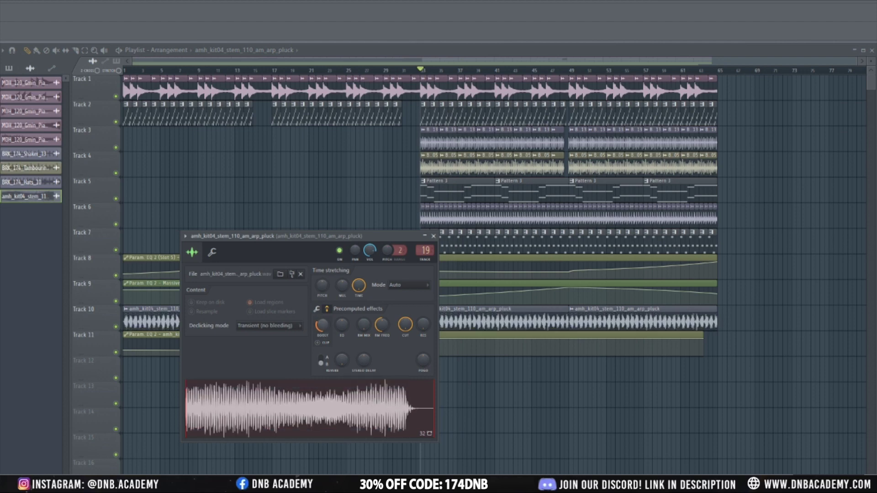
drag(322, 326, 327, 329)
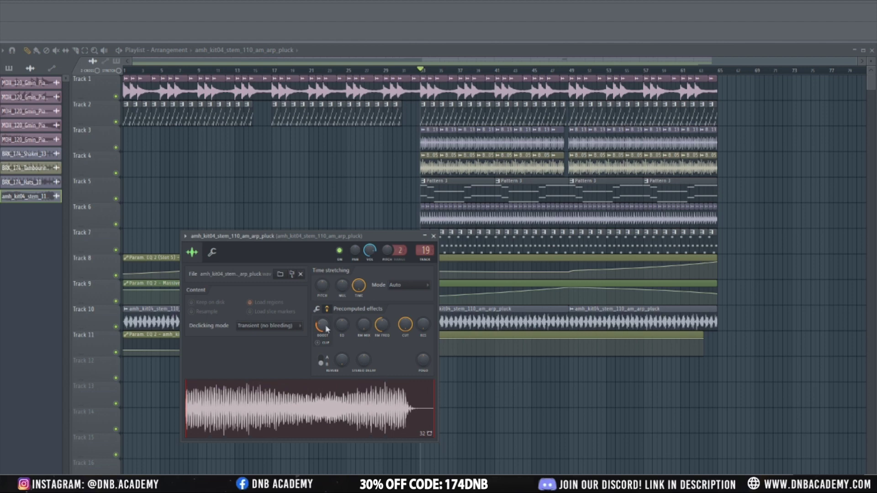
key(space)
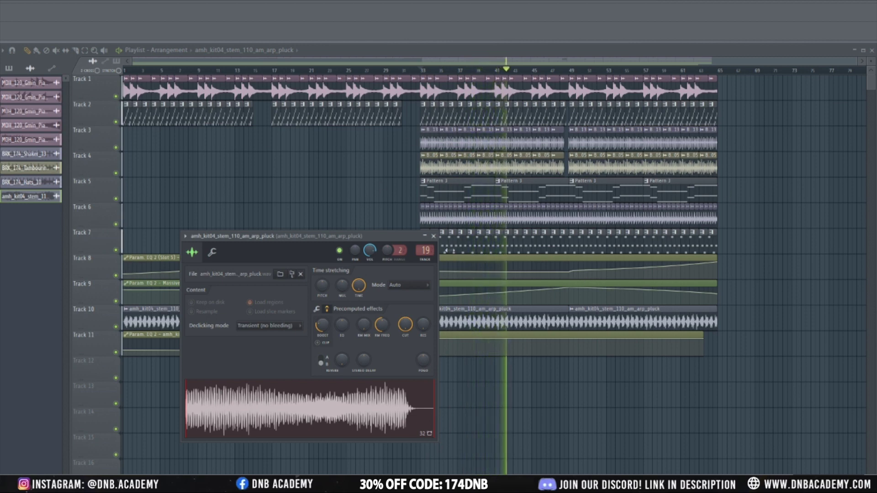
Curve the pluck's Track 11 automation down to a low point at bar 49 and extend it at that level to bar 65.
click(529, 402)
click(533, 346)
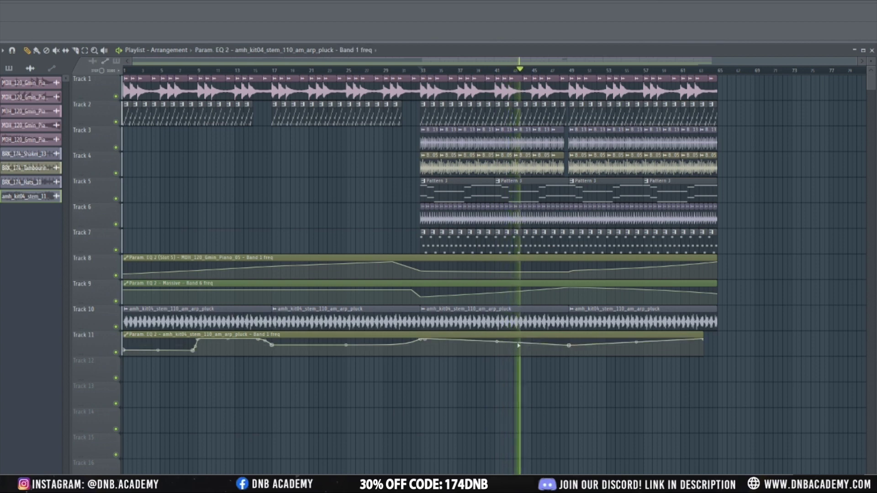
drag(569, 346, 571, 347)
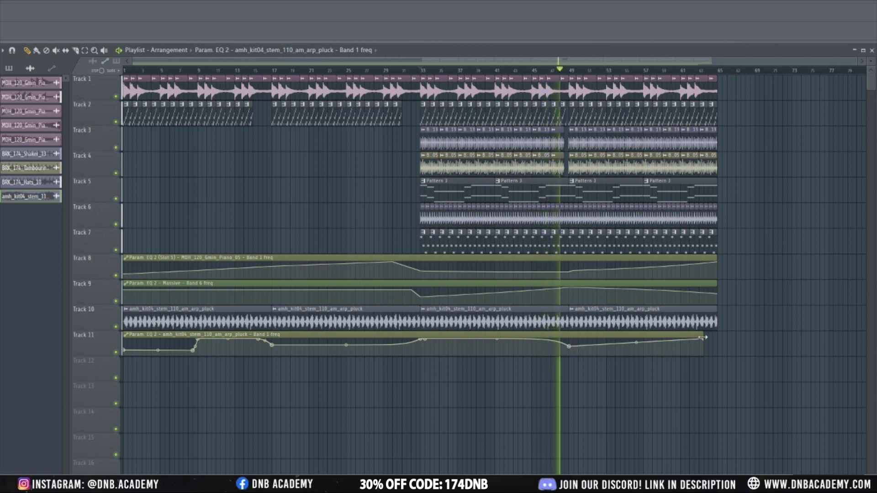
drag(703, 338, 717, 347)
key(space)
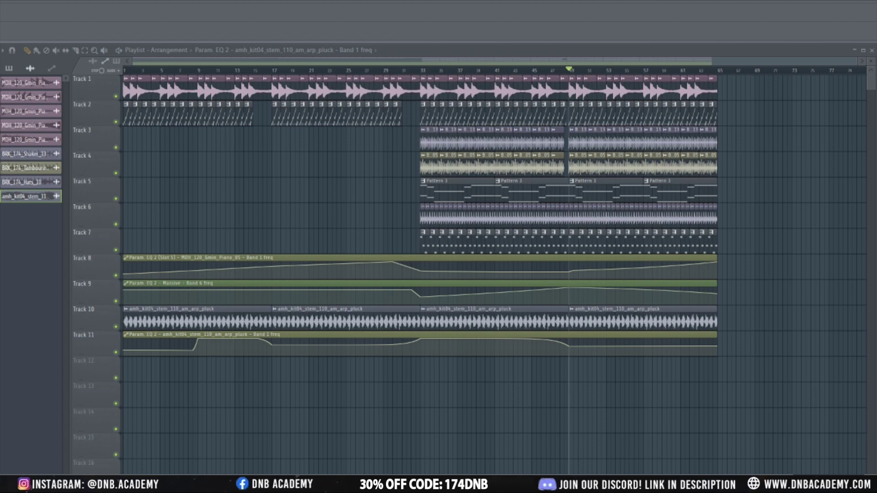
Place the NLG_174_Am_Throne_Guitar_Harmonics sample on Track 12 at bar 49 and play it with the arrangement.
drag(432, 396, 588, 376)
key(space)
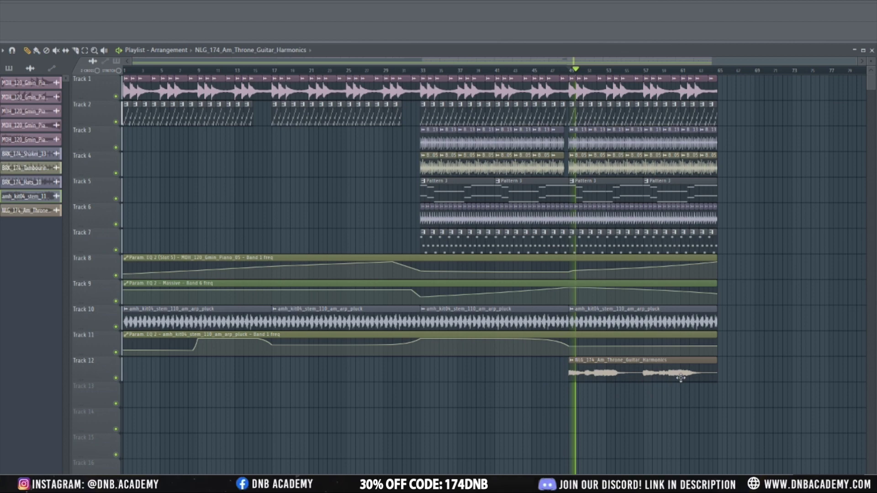
scroll(716, 403, up, 4)
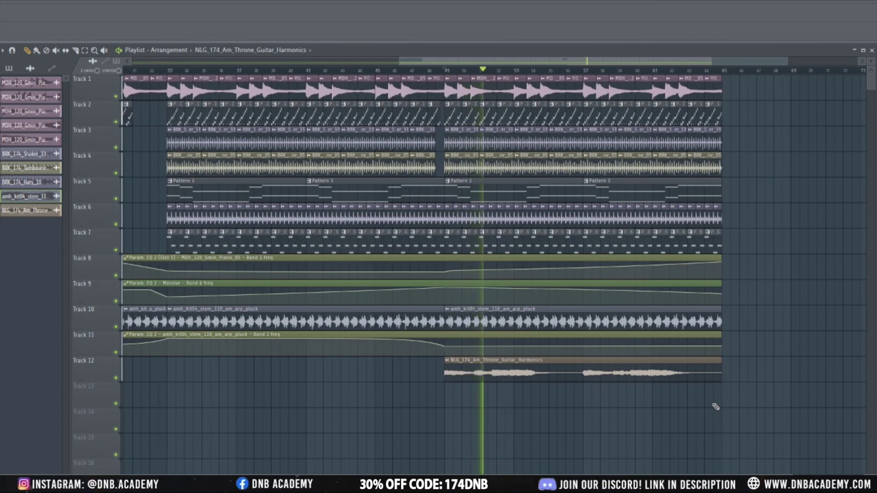
scroll(715, 406, up, 1)
scroll(716, 407, down, 2)
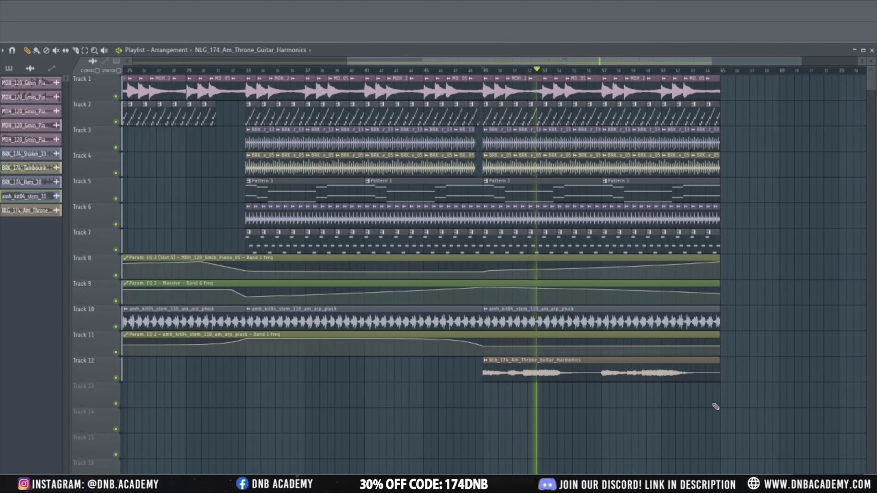
scroll(716, 407, down, 3)
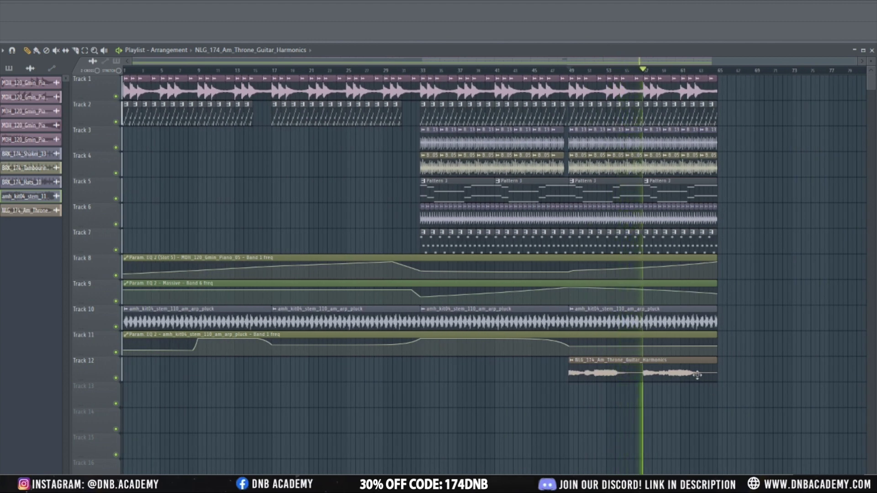
Move the guitar harmonics clip on Track 12 to start at bar 65 and stop playback.
drag(698, 376, 842, 367)
key(space)
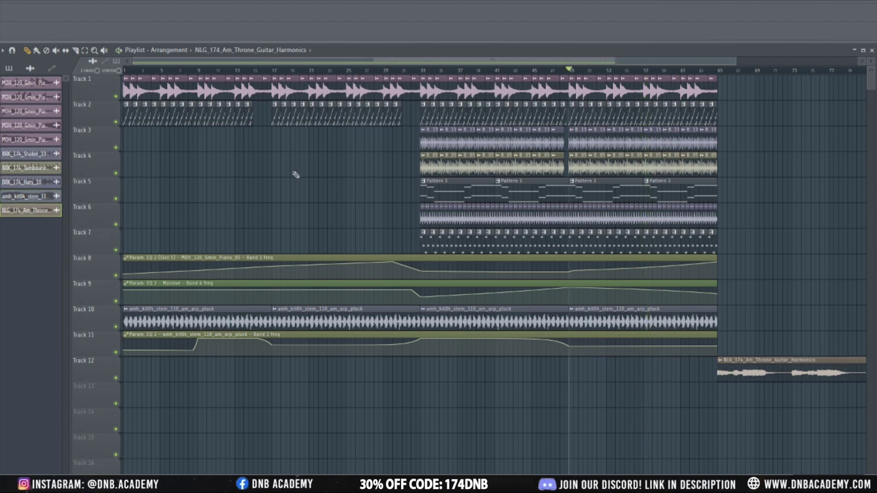
scroll(582, 270, up, 2)
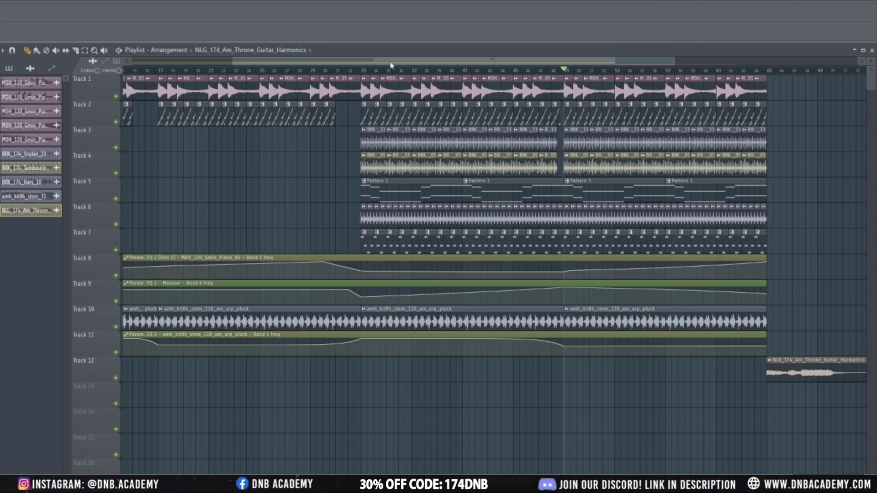
Play the arrangement from just before bar 33 and again from around bar 61 towards bar 65.
scroll(605, 125, down, 2)
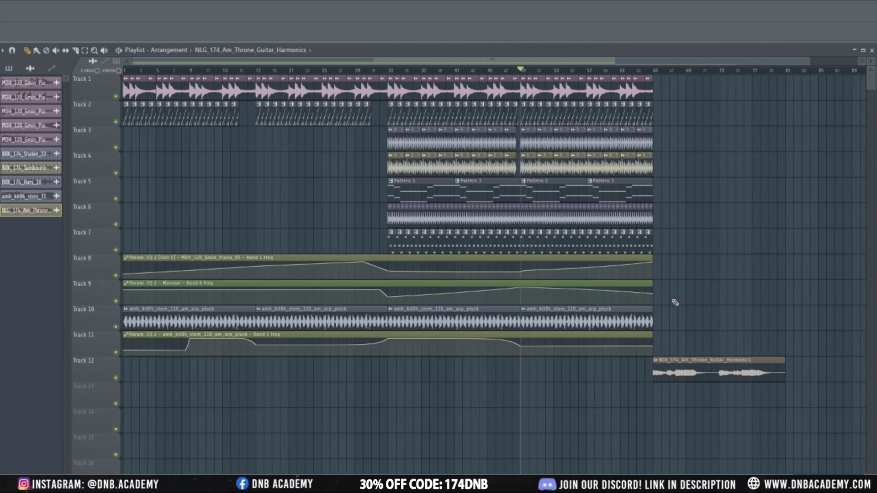
scroll(642, 238, down, 1)
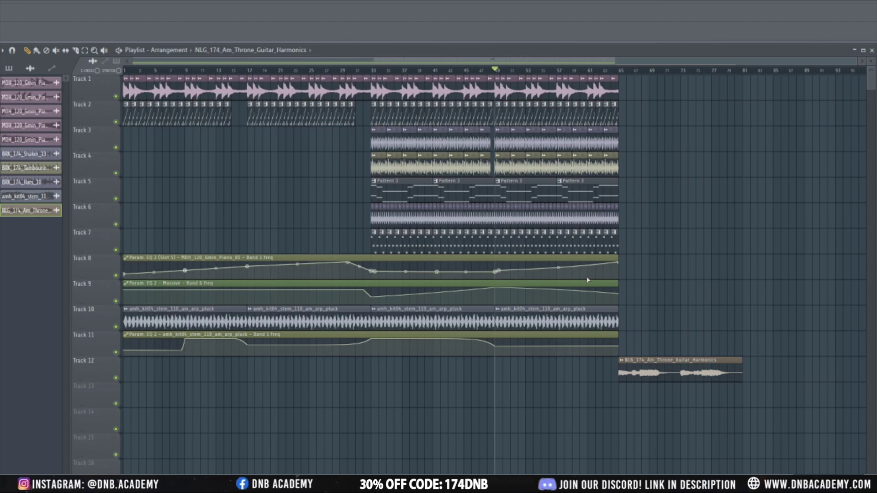
drag(133, 61, 300, 66)
scroll(485, 128, down, 3)
key(space)
click(359, 71)
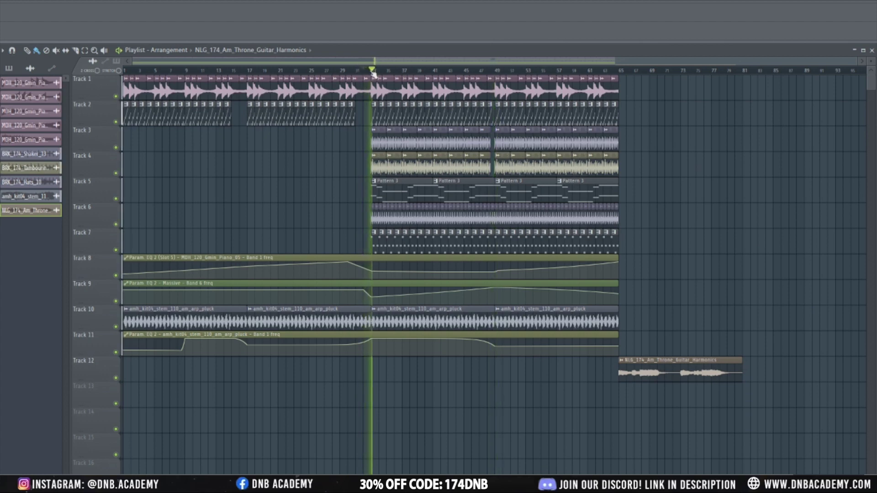
key(space)
click(584, 71)
key(space)
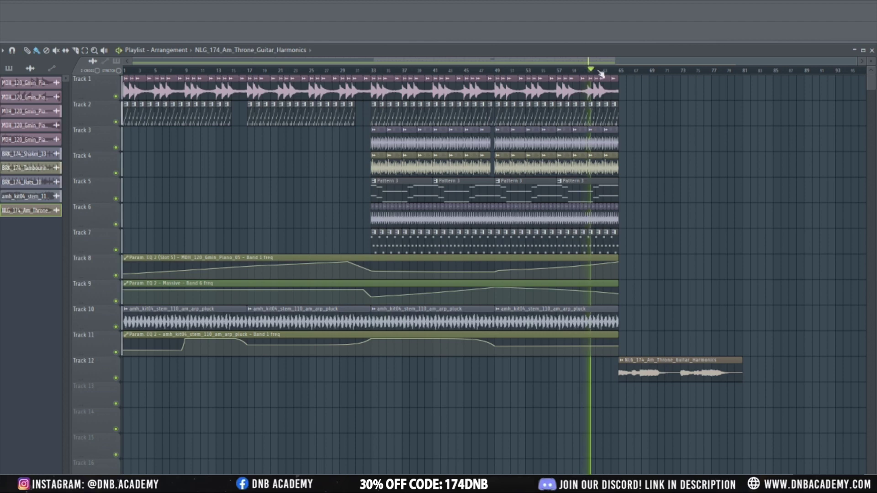
key(space)
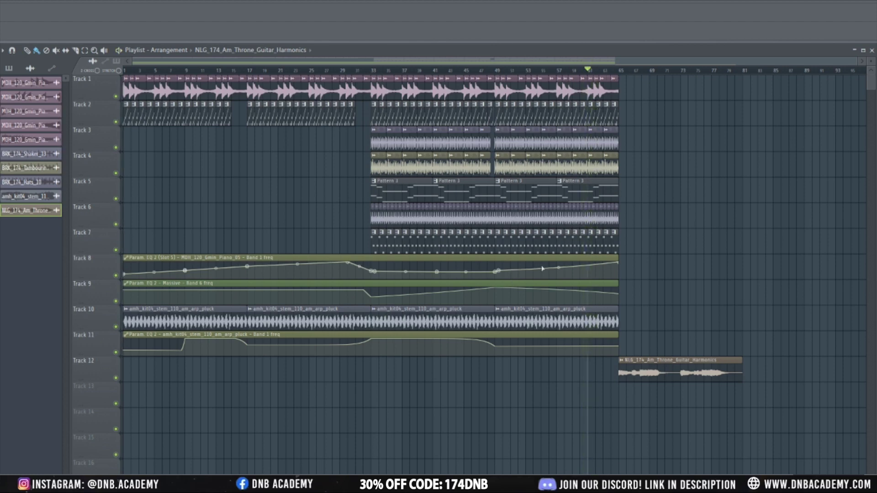
Reshape the piano EQ automation on Track 8 to rise from bar 41 to a high plateau at bar 49, auditioning the transition.
click(559, 264)
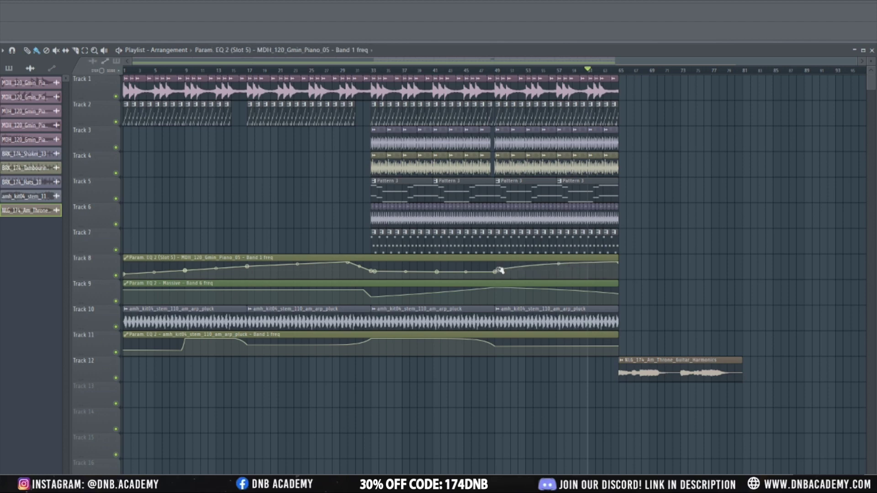
key(space)
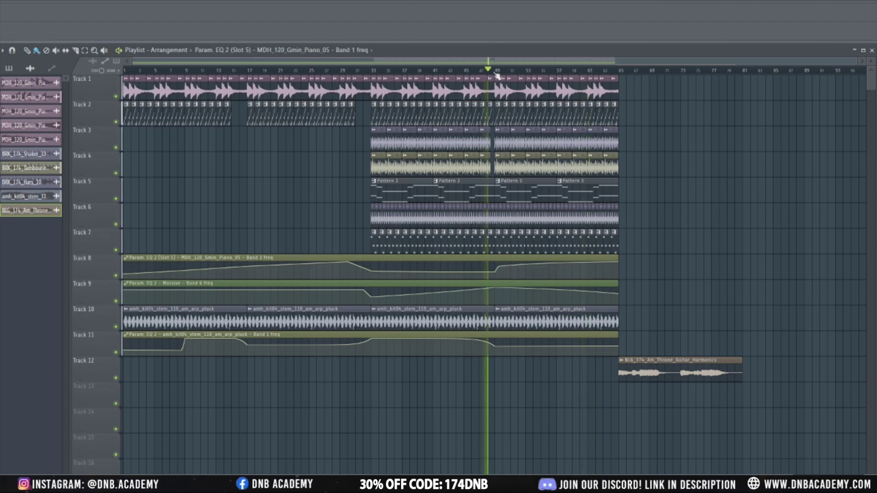
drag(495, 265, 490, 272)
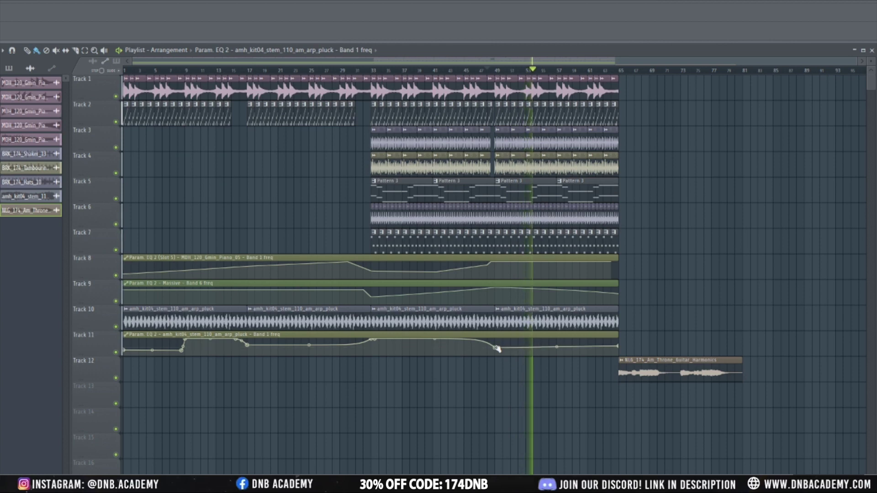
click(403, 69)
drag(408, 70, 431, 70)
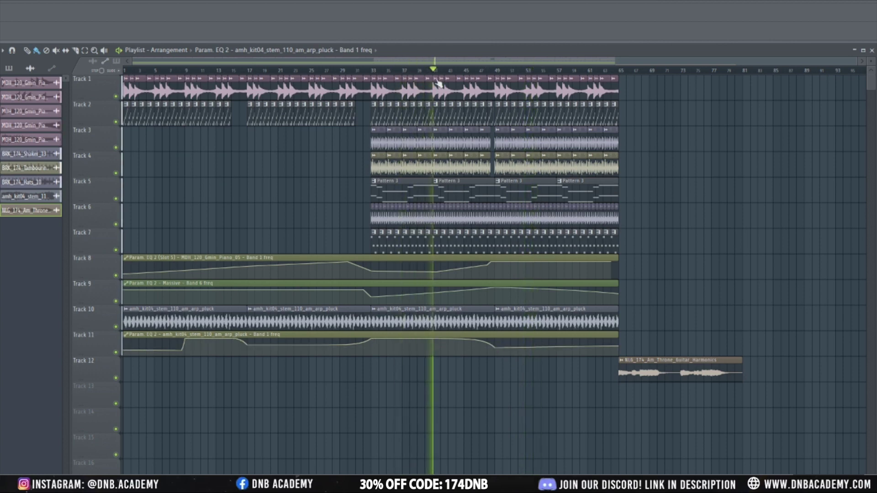
click(486, 70)
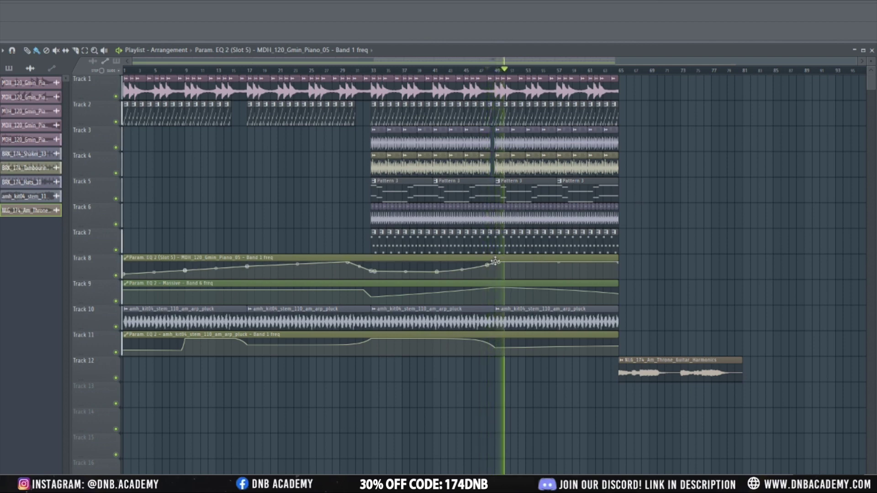
key(space)
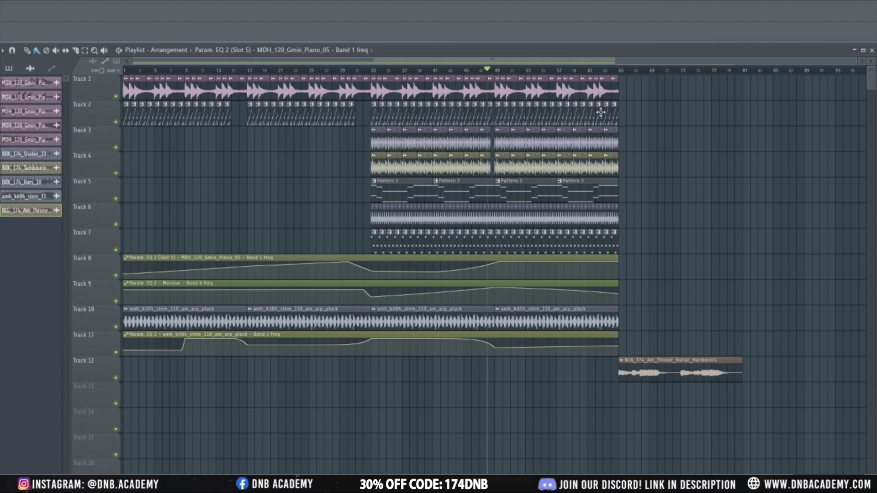
click(613, 71)
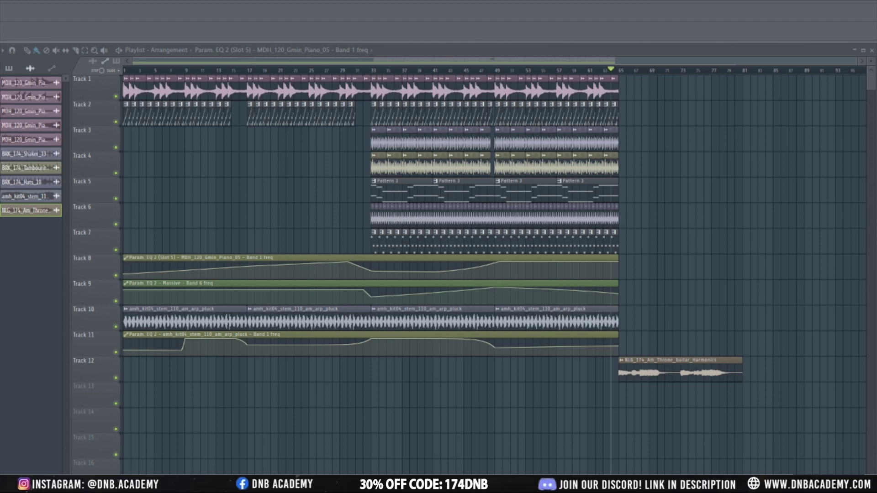
Place the LX_175_CLICKREVERBLOOP sample on Track 13 at bar 49 and fit it to the project tempo.
drag(362, 283, 499, 399)
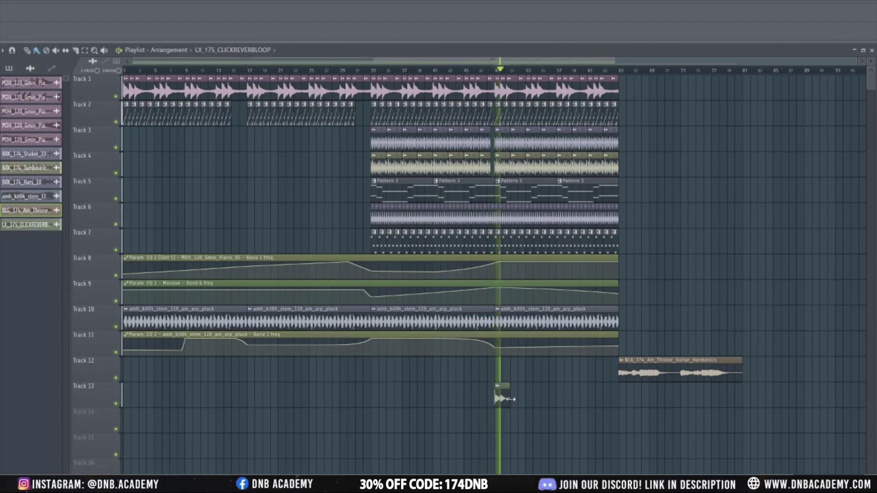
click(511, 394)
click(513, 387)
mouse_move(548, 383)
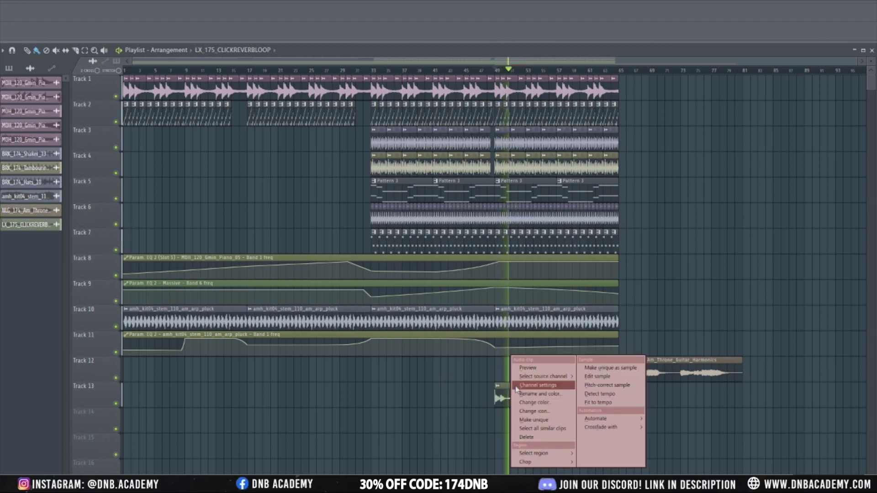
click(600, 402)
click(451, 249)
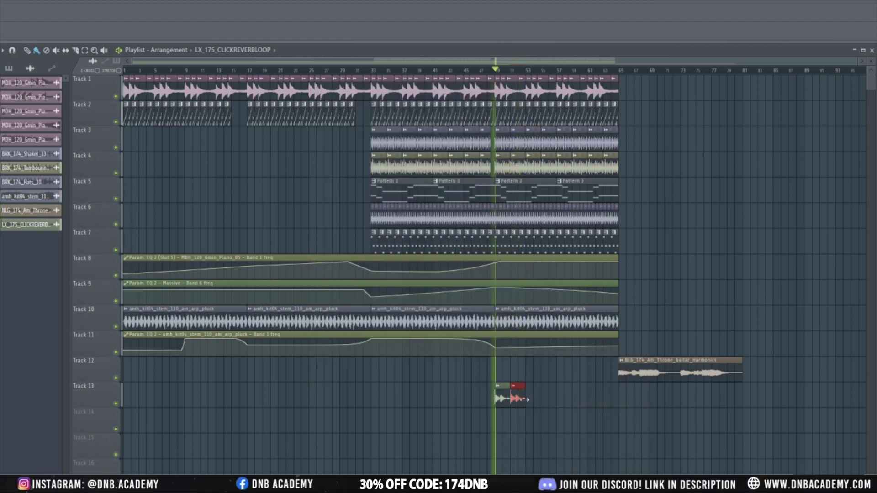
Repeat the click reverb loop along Track 13 up to bar 65 and lower its mixer fader slightly during playback.
drag(529, 399, 623, 402)
key(space)
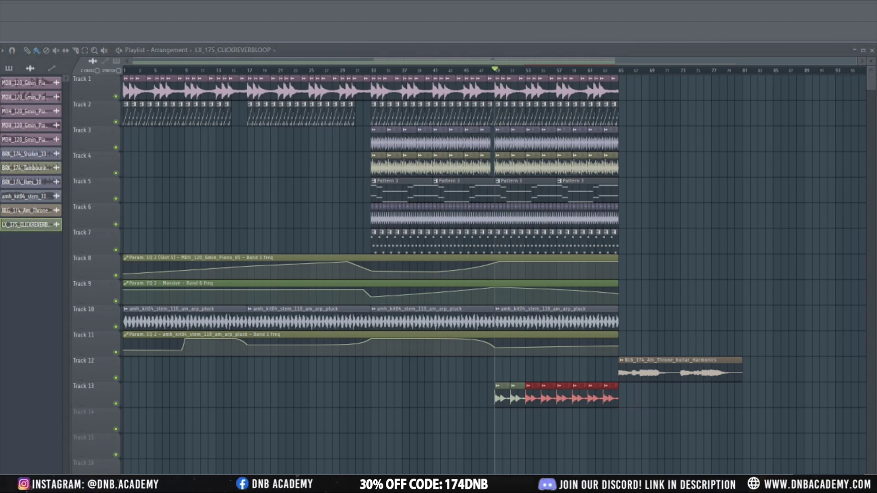
key(F9)
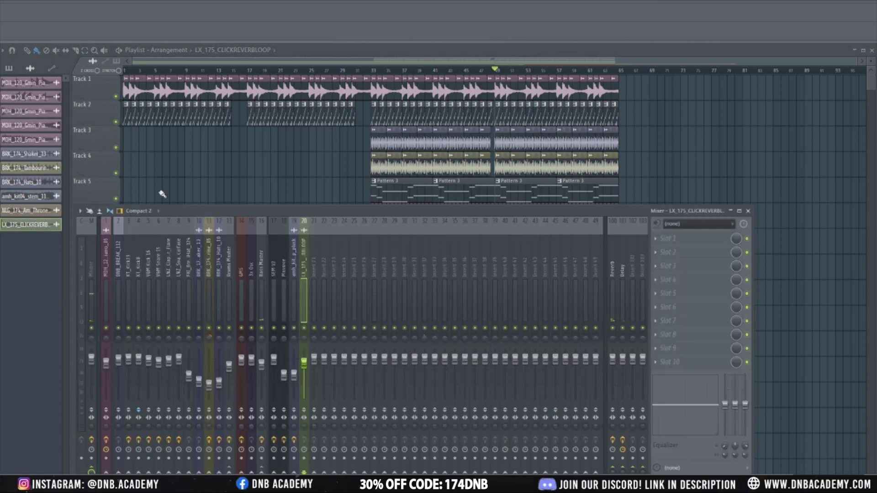
key(space)
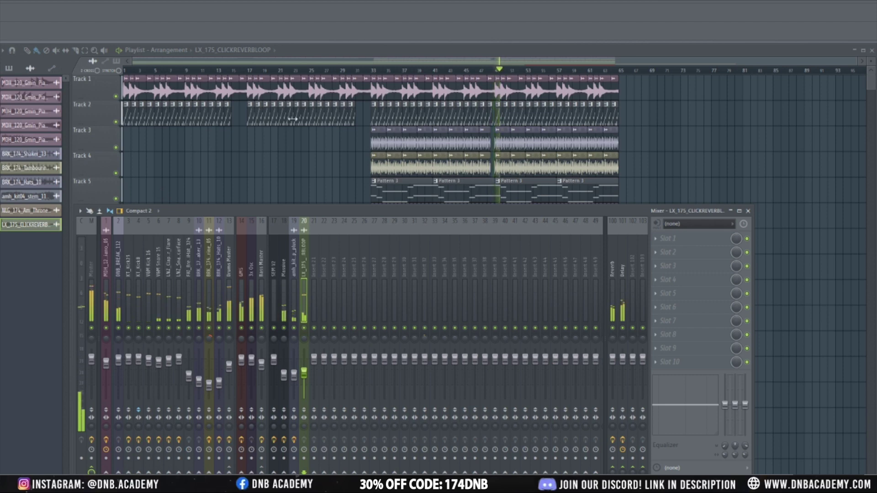
key(F9)
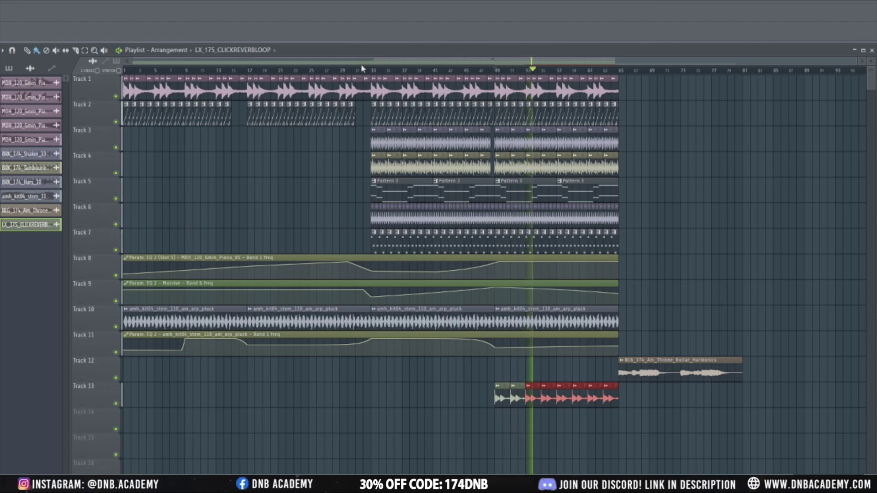
Clear bars 63 to 65 on Tracks 2 to 6 by trimming Pattern 3 and removing the last arp, shaker, tambourine and hats clips.
click(610, 71)
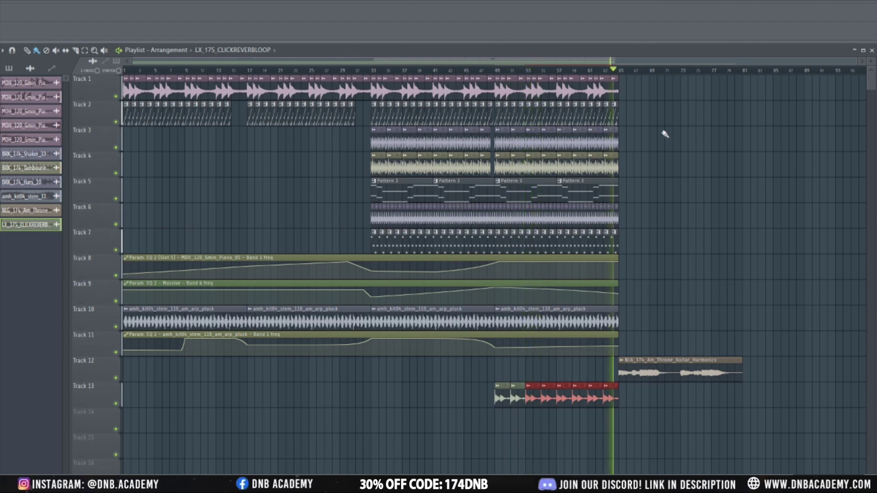
ctrl+click(670, 141)
key(space)
scroll(674, 147, up, 5)
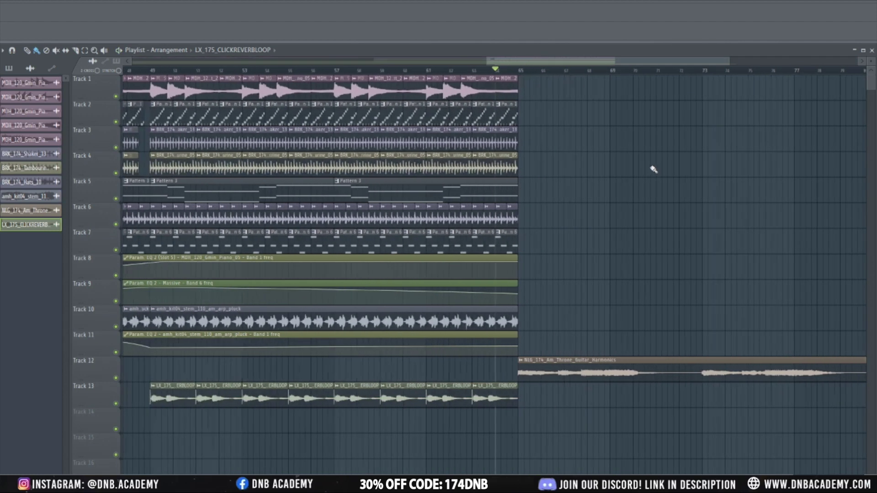
click(466, 72)
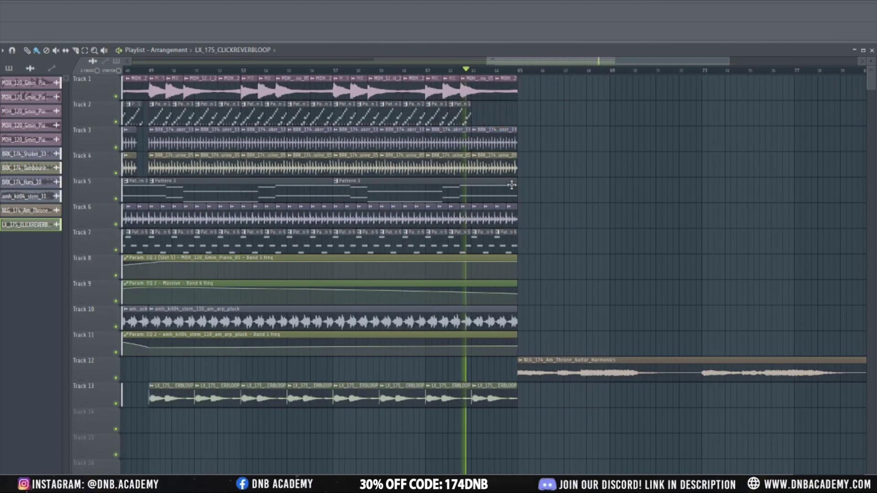
drag(517, 186, 471, 186)
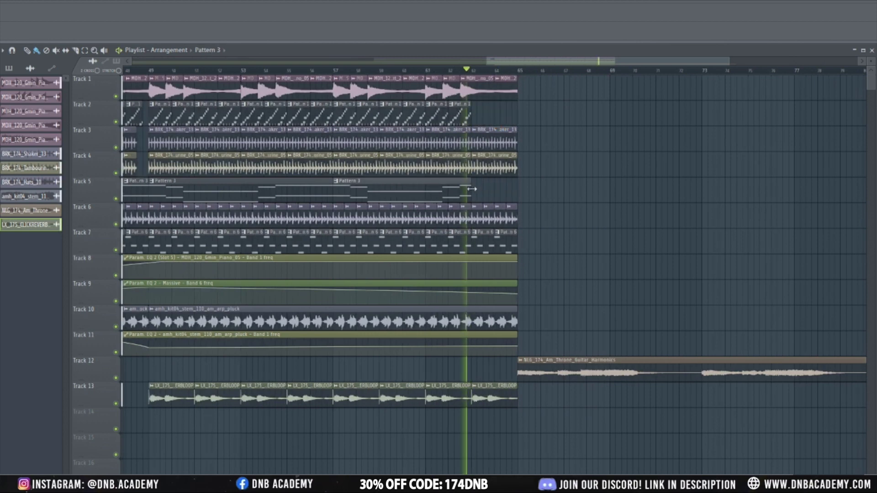
right_click(499, 165)
right_click(500, 148)
key(space)
key(space)
right_click(498, 215)
key(space)
Move the guitar harmonics clip to Track 14 and duplicate the bar 33 to 65 clips of Tracks 1–7 and 10 to bar 65.
scroll(535, 144, down, 5)
drag(636, 368, 634, 434)
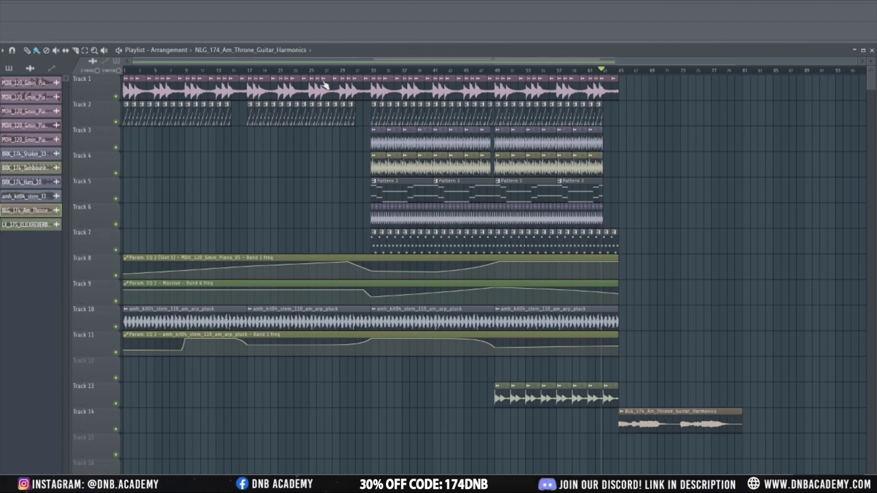
drag(633, 255, 374, 73)
drag(618, 333, 418, 329)
drag(645, 252, 373, 76)
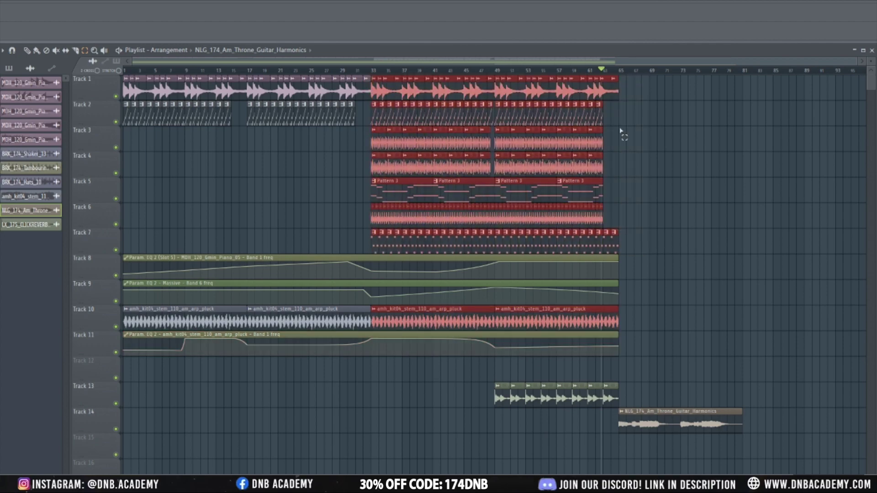
key(ctrl+b)
scroll(667, 169, up, 8)
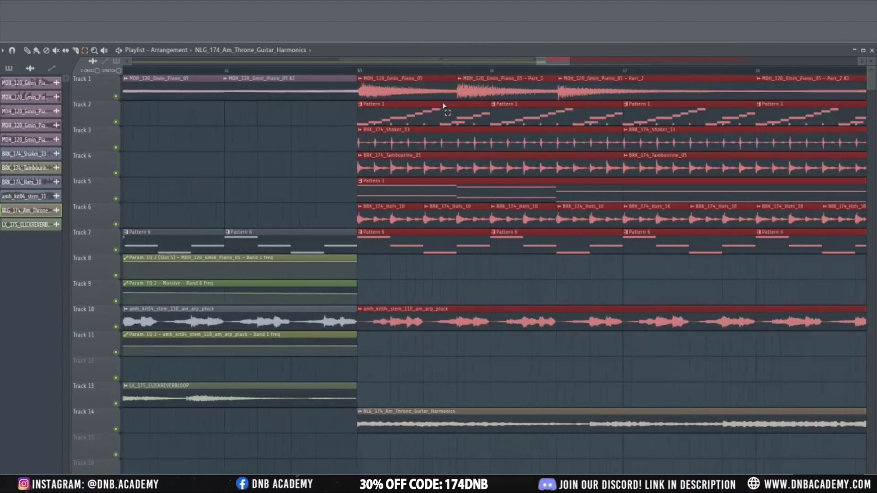
scroll(462, 128, up, 3)
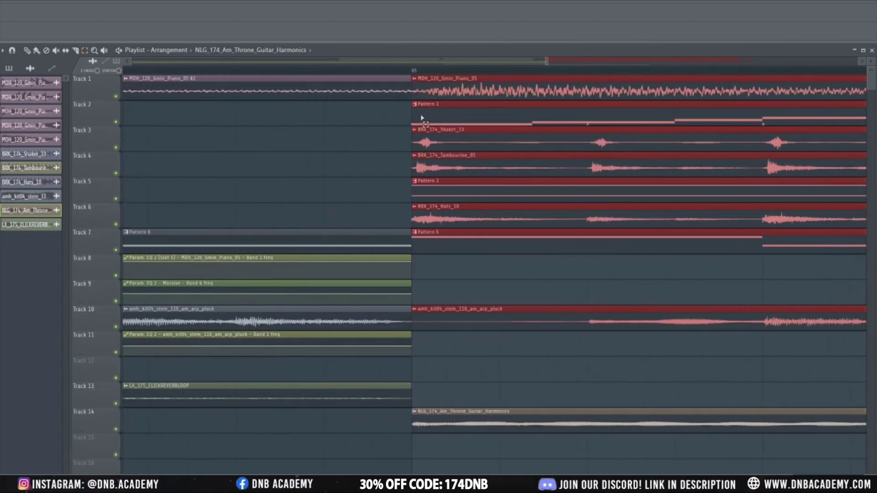
scroll(421, 117, down, 5)
Add a second guitar harmonics clip on Track 14 at bar 81 while playing into the duplicated section.
key(space)
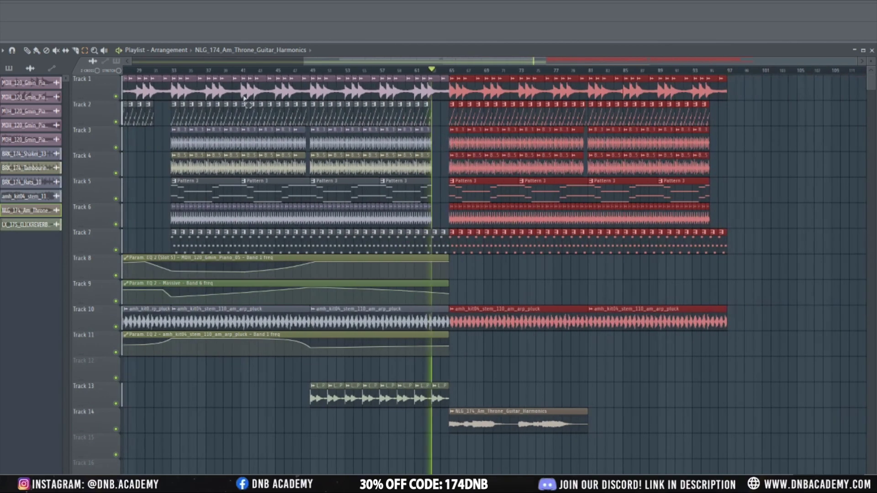
click(570, 366)
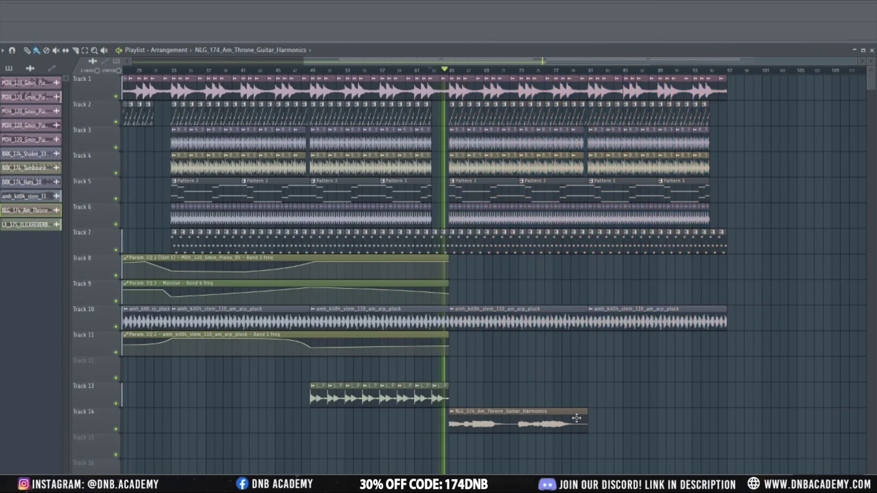
click(590, 417)
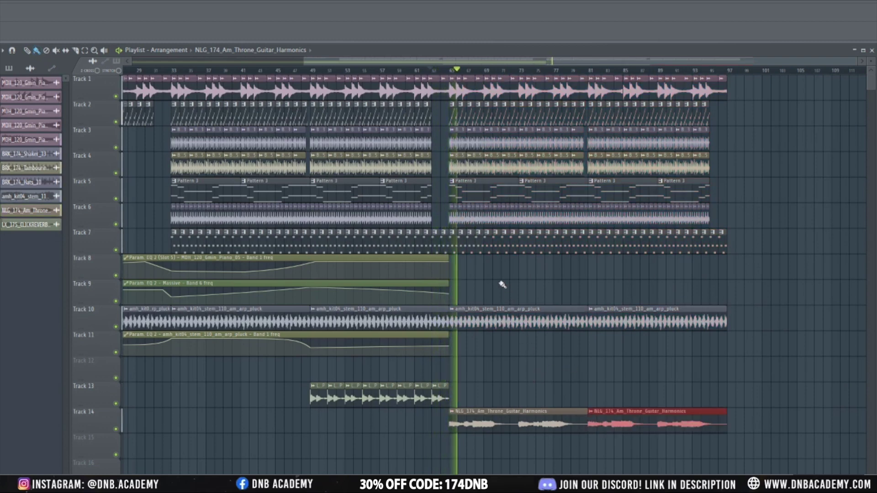
Drop the Track 8 piano EQ automation to a low point at bar 65 and extend its clip to bar 97.
mouse_move(453, 262)
mouse_down()
mouse_move(483, 261)
mouse_move(450, 269)
mouse_up()
key(space)
key(space)
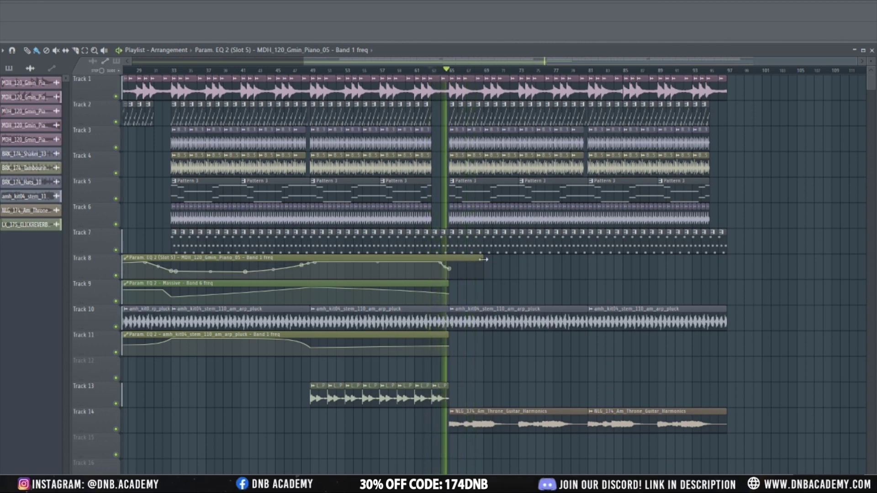
drag(483, 271, 729, 272)
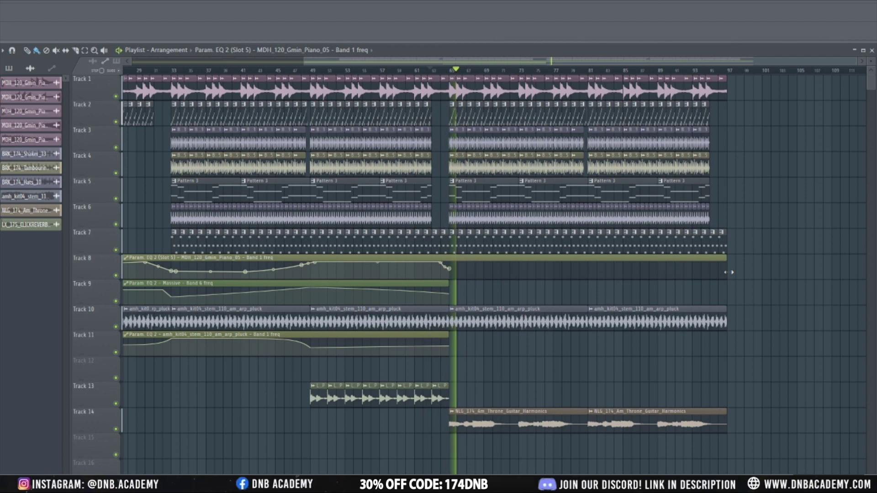
Add points to the Track 8 automation after bar 65 to hold the curve at a low level until bar 81.
right_click(513, 272)
drag(513, 272, 526, 271)
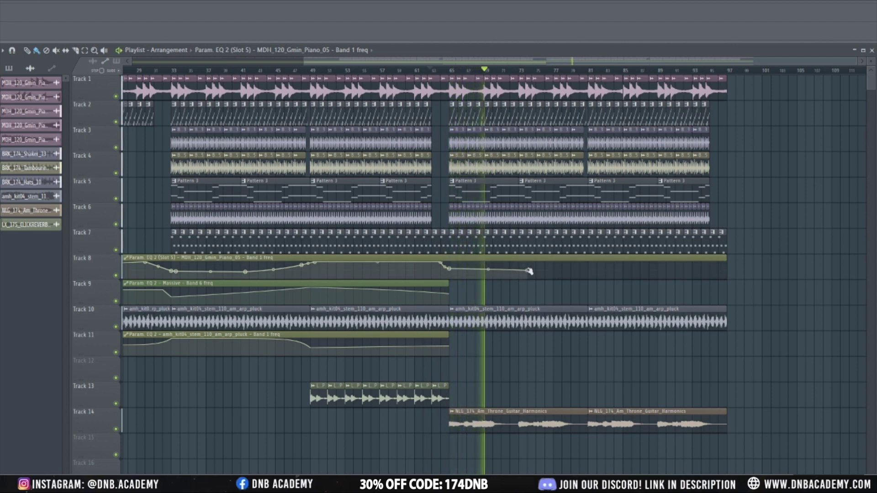
drag(538, 272, 588, 271)
click(553, 270)
Open the guitar harmonics sample's channel settings and adjust its time-stretching pitch while playing the section from bar 65.
click(513, 419)
key(space)
scroll(515, 407, down, 3)
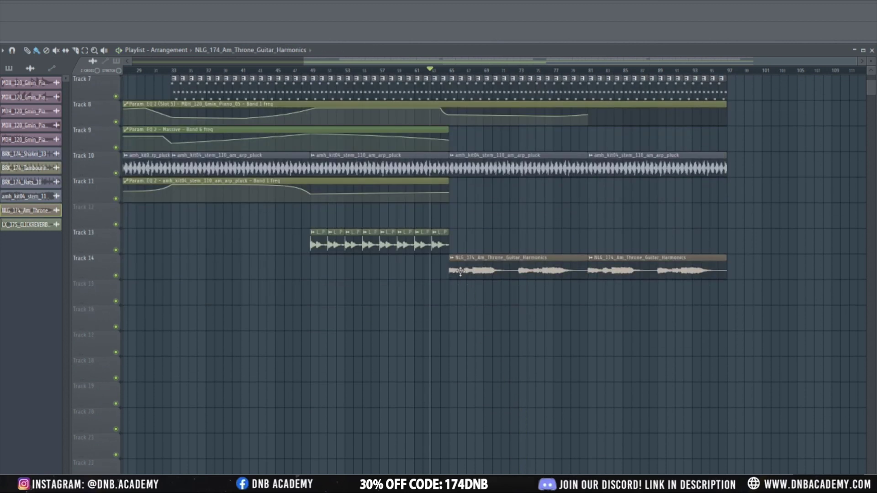
double_click(471, 269)
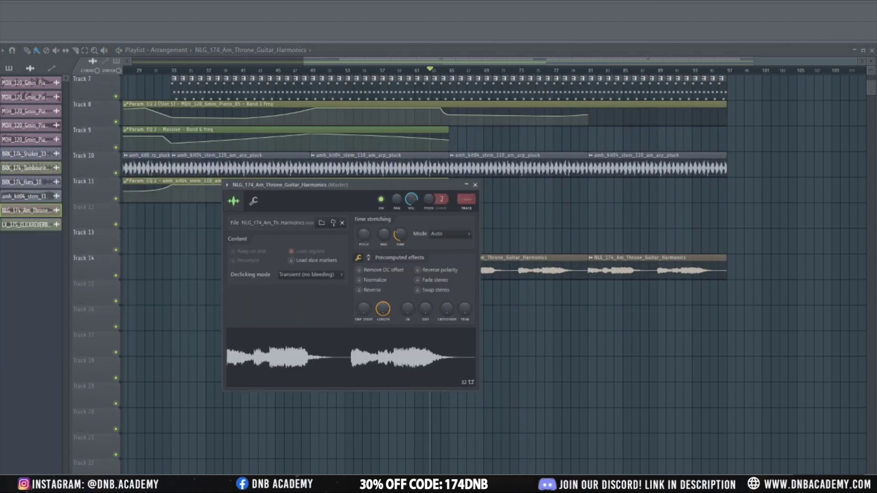
key(space)
drag(399, 186, 228, 214)
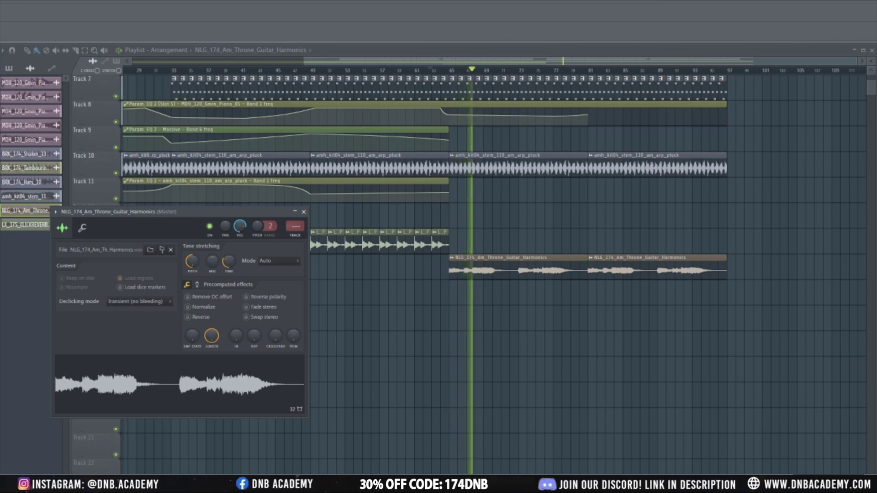
Route the guitar harmonics sample to mixer insert 21, audition it in solo and lower its fader slightly.
key(F9)
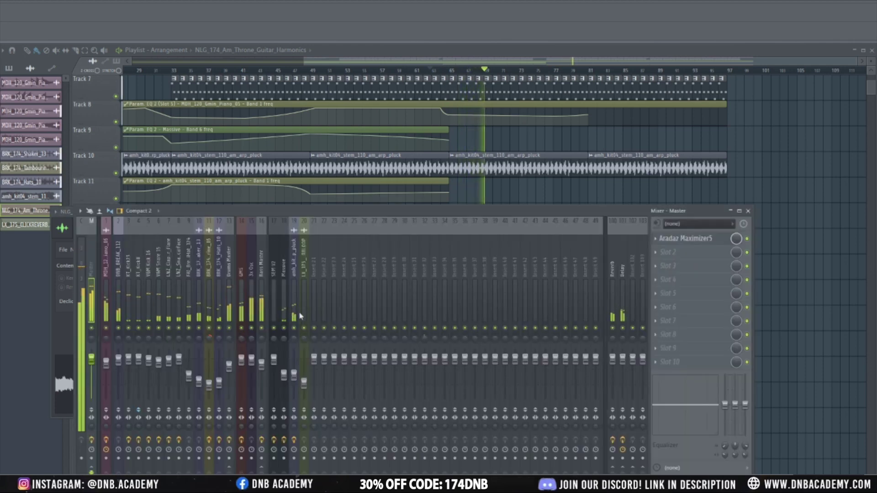
drag(334, 234, 262, 246)
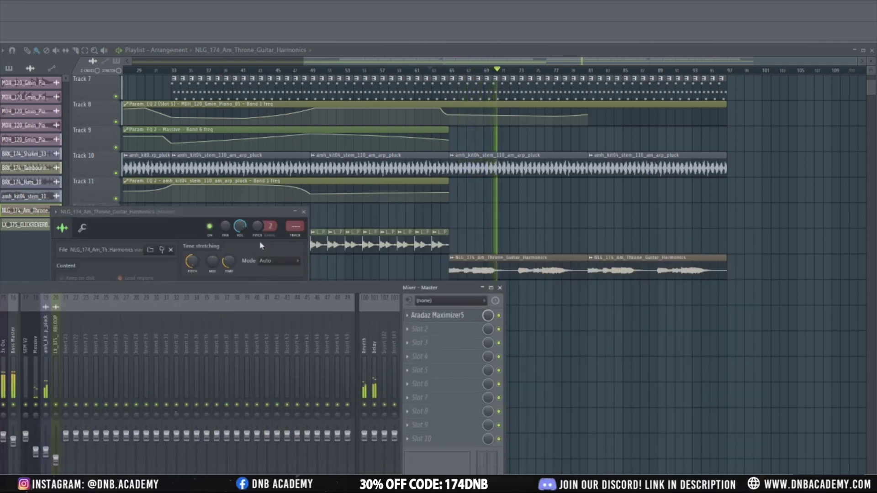
click(304, 238)
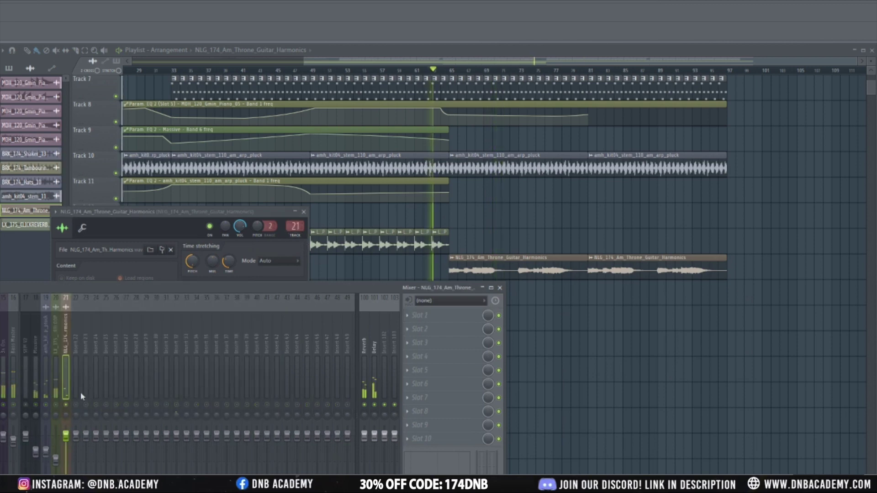
drag(182, 291, 425, 141)
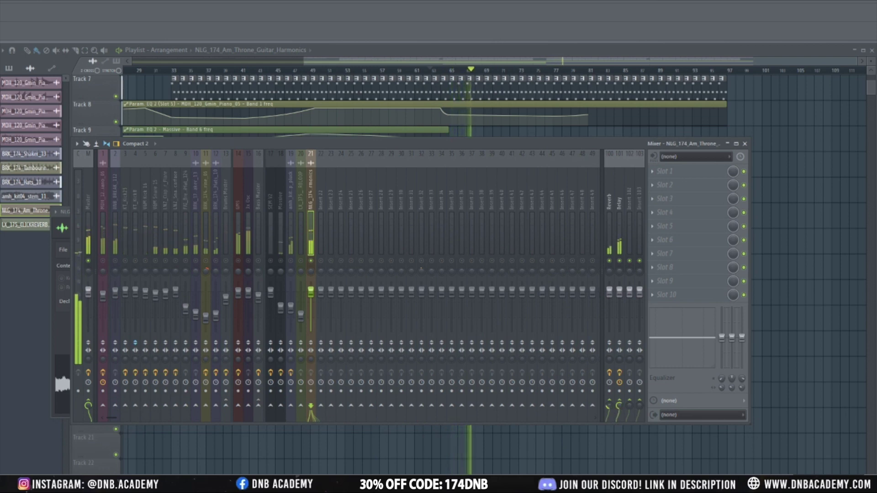
right_click(312, 261)
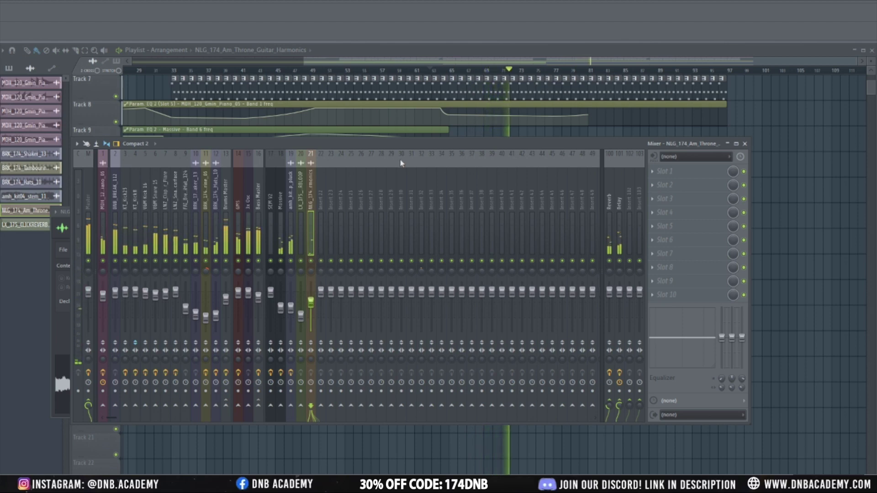
key(F9)
Extend the Track 11 arp pluck EQ automation to bar 97, holding it low from bar 65 to 81 and rising gradually to the end.
scroll(558, 255, up, 2)
key(space)
key(space)
key(space)
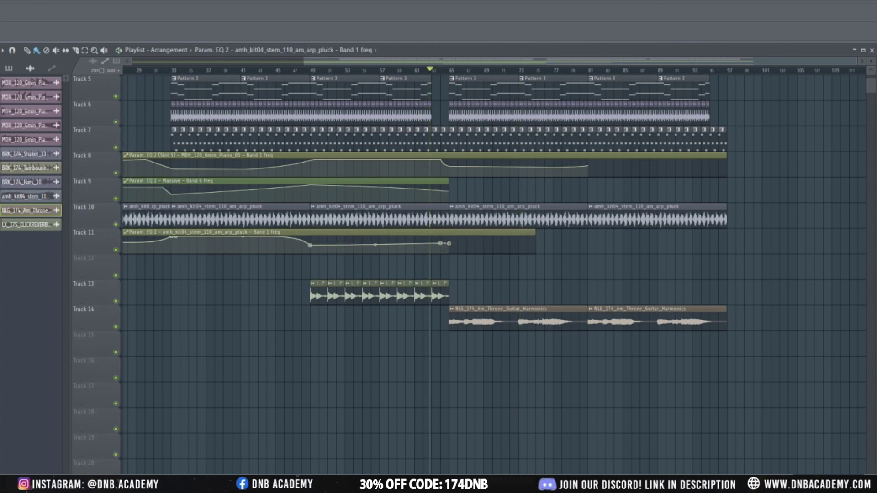
key(space)
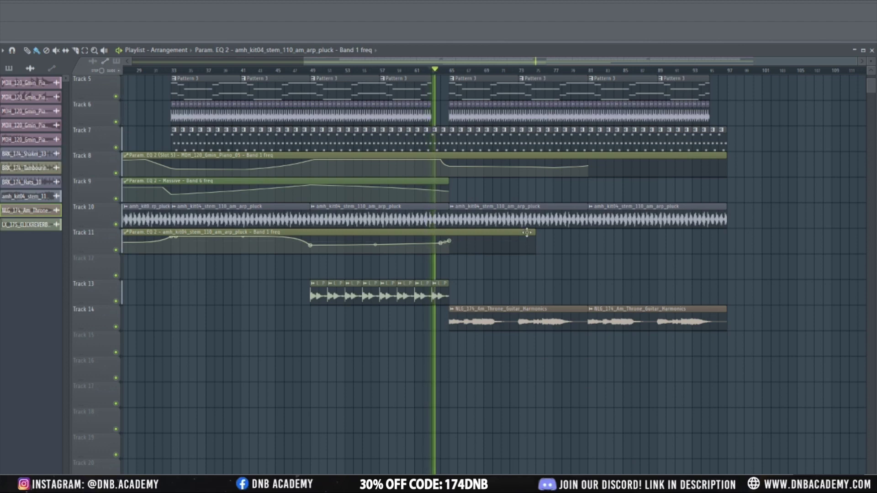
drag(536, 234, 635, 243)
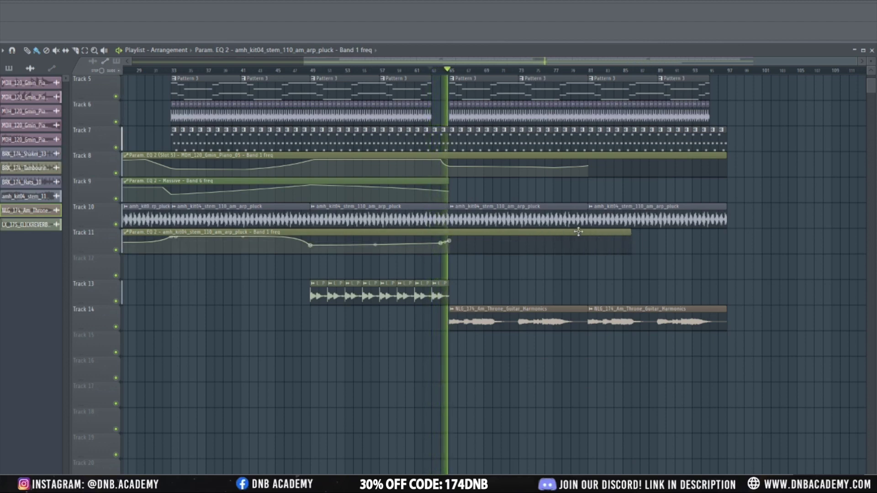
click(590, 243)
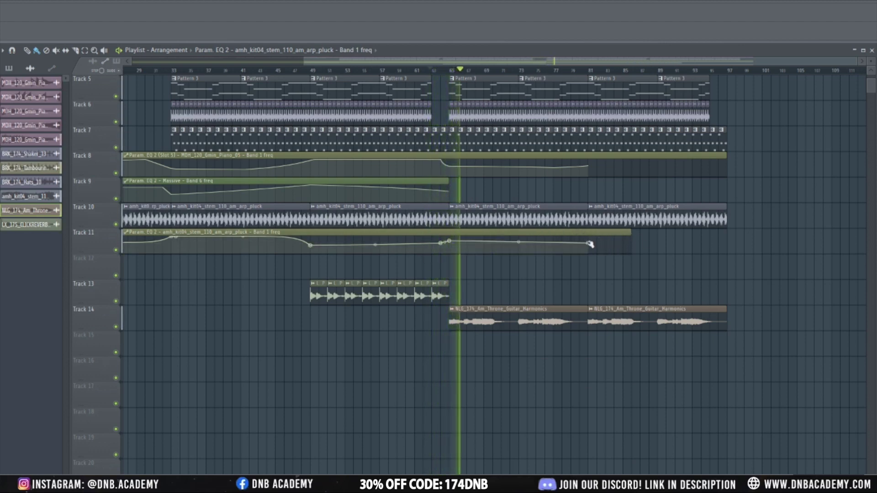
drag(449, 241, 449, 243)
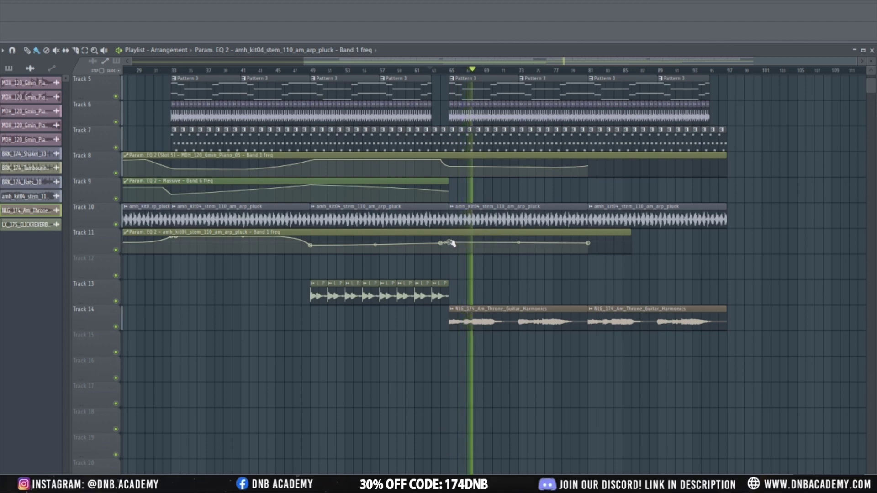
drag(631, 233, 727, 234)
click(726, 237)
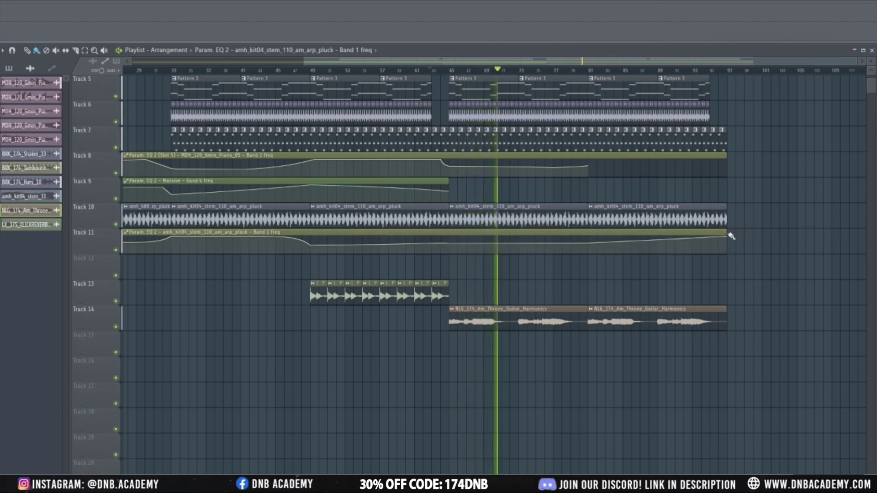
Raise the Track 8 piano EQ automation just after bar 81, hold it to bar 97, and bend Track 11's final rise upward.
key(F9)
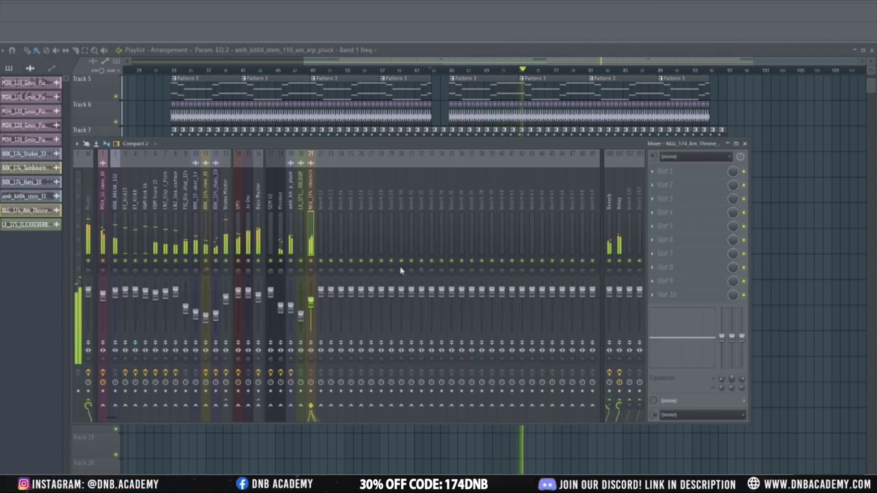
key(F9)
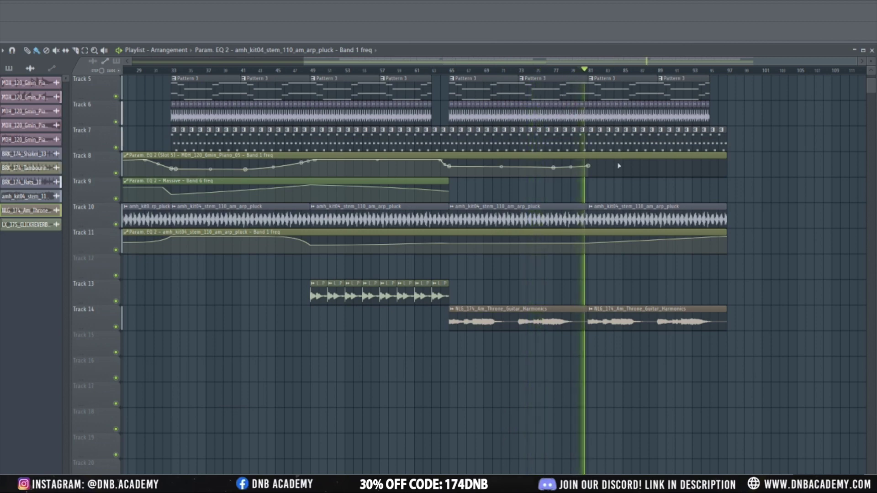
click(592, 165)
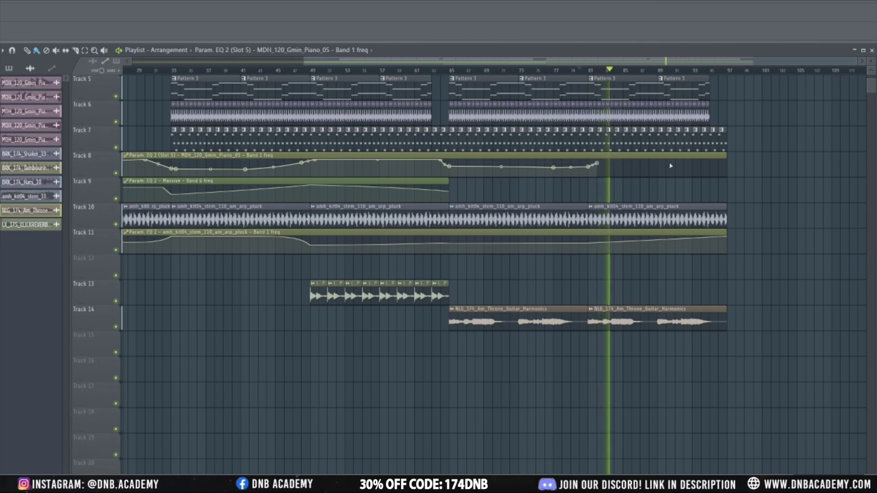
mouse_move(656, 241)
drag(656, 241, 658, 237)
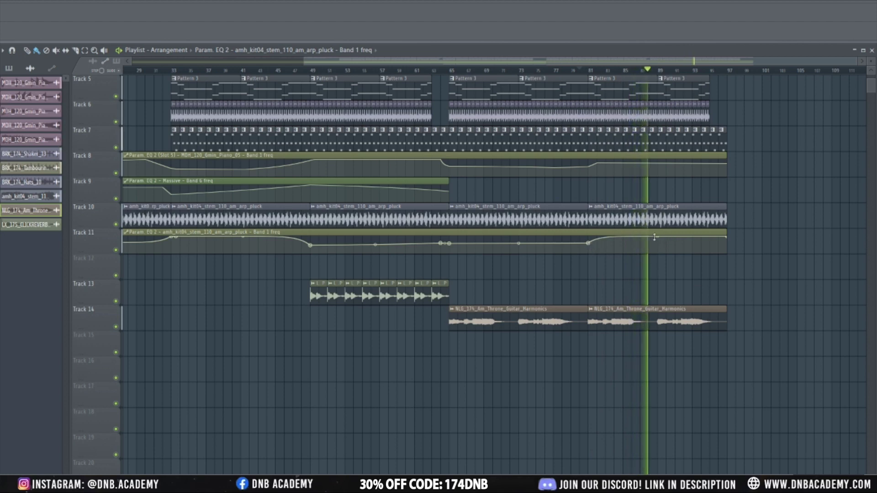
Extend the Track 9 Massive EQ automation to about bar 88 and add points at bars 77 and 81 keeping the curve level.
drag(448, 181, 656, 192)
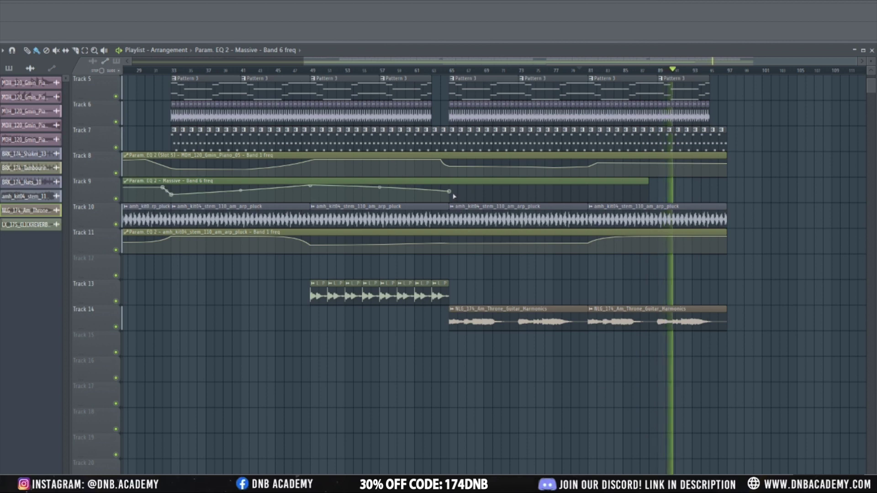
drag(458, 193, 555, 190)
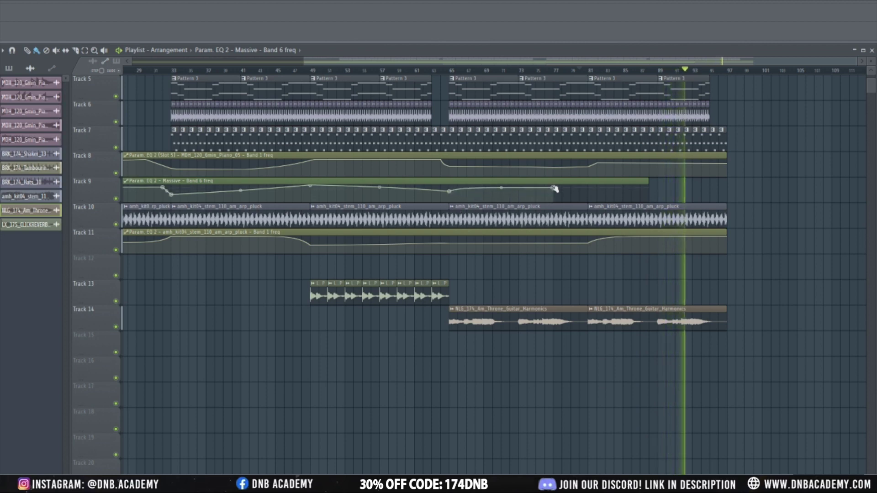
click(441, 71)
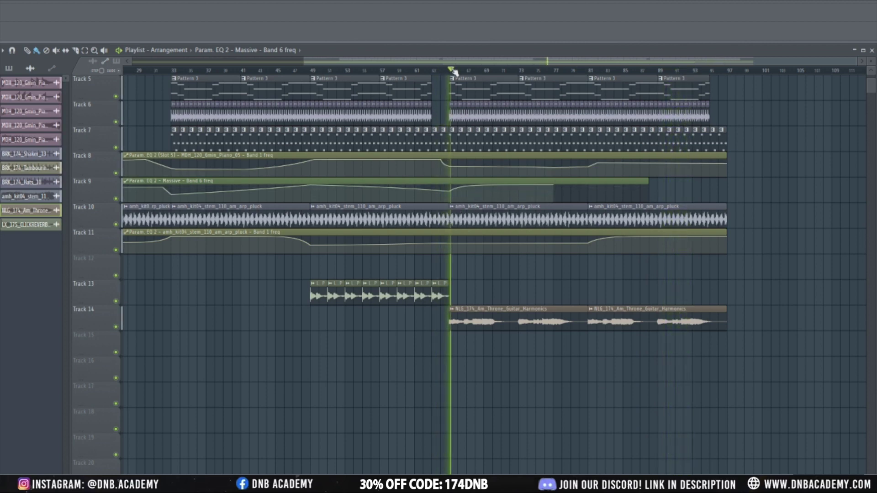
drag(557, 189, 589, 191)
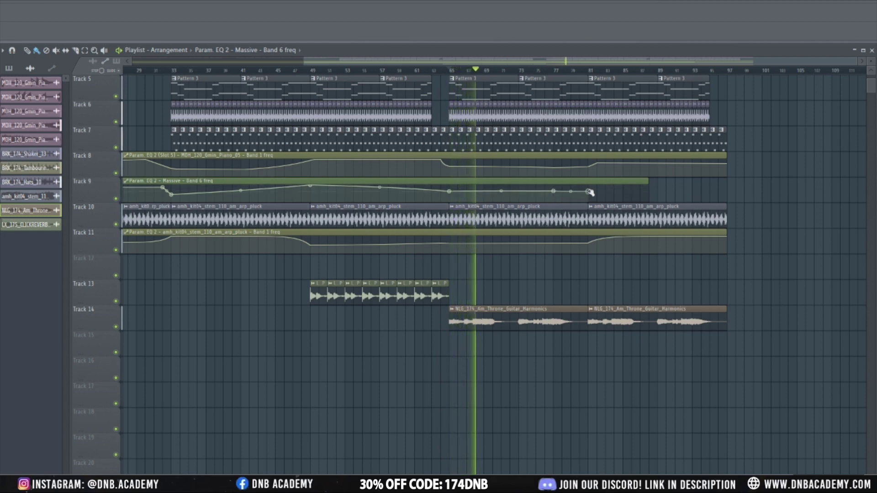
Reshape the Track 11 automation with a higher level from bar 65, a dip at bar 81 and a gentle rise to bar 97.
drag(449, 244, 451, 241)
click(606, 243)
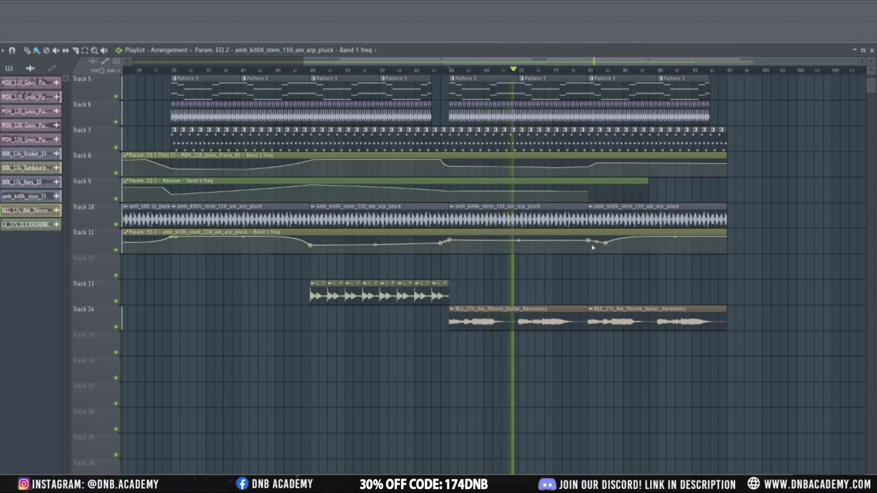
drag(605, 242, 580, 241)
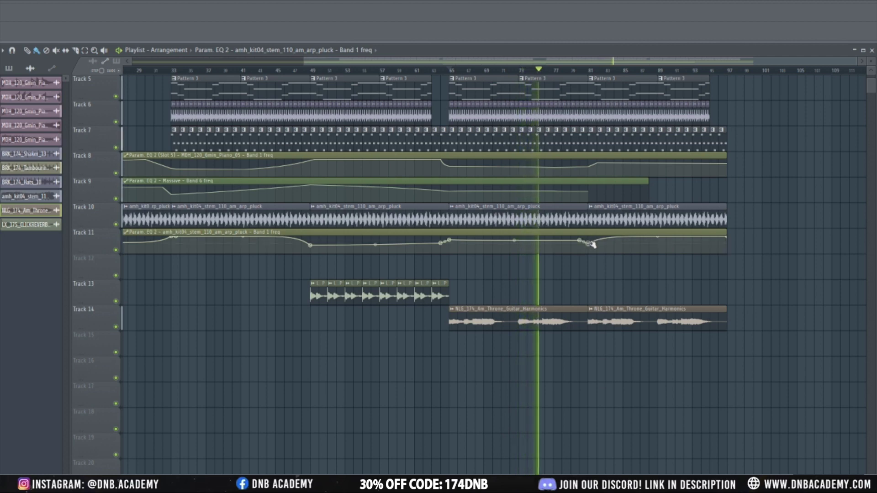
drag(657, 237, 658, 242)
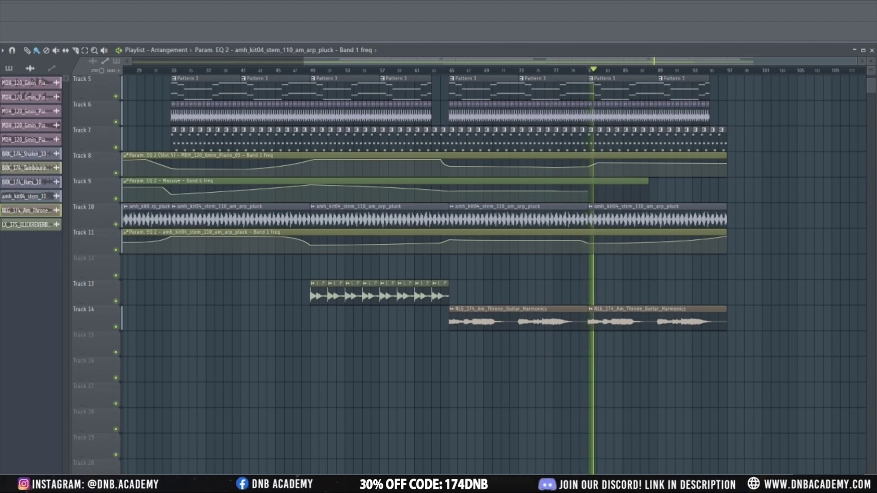
Trim the start of the second guitar harmonics clip on Track 14 to between bars 82 and 83.
key(F9)
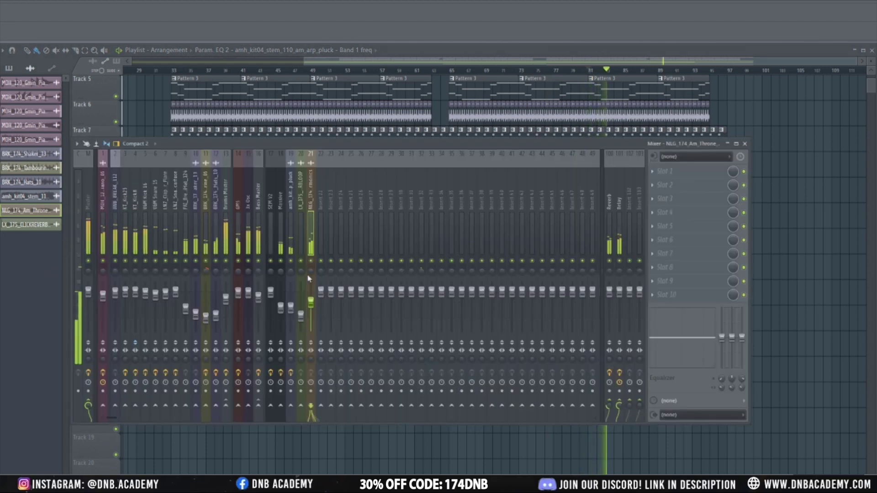
click(665, 185)
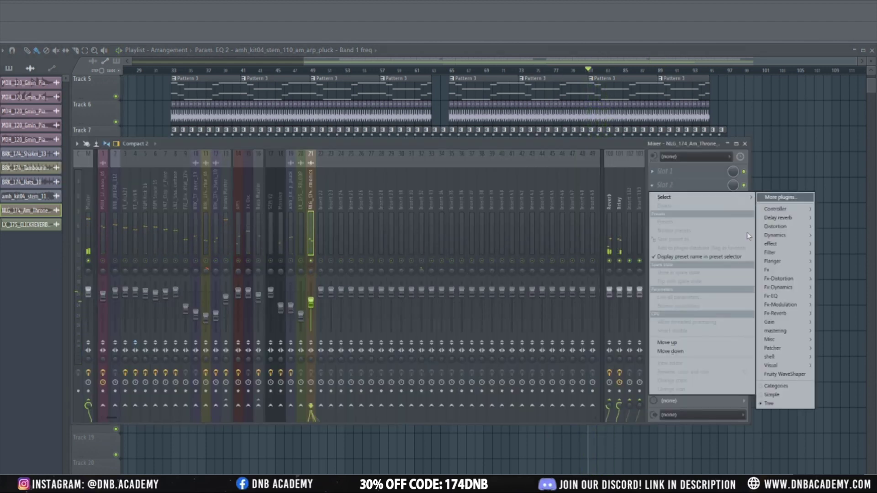
click(550, 63)
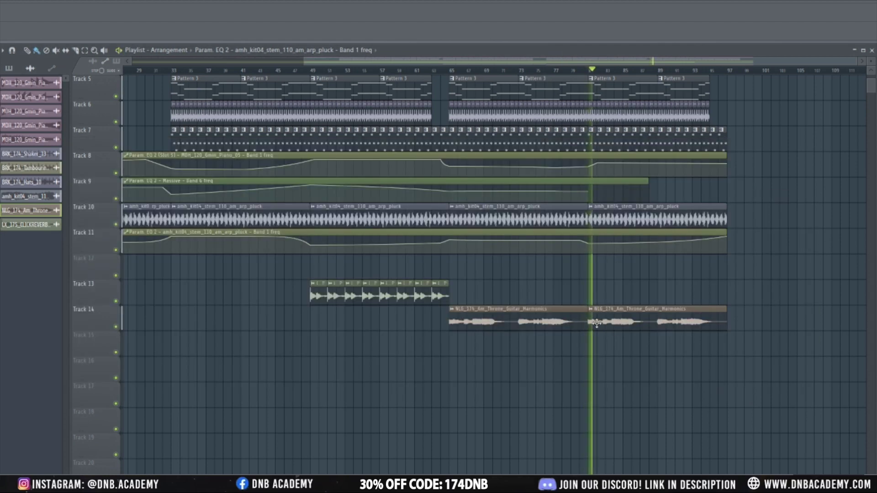
drag(595, 324, 602, 327)
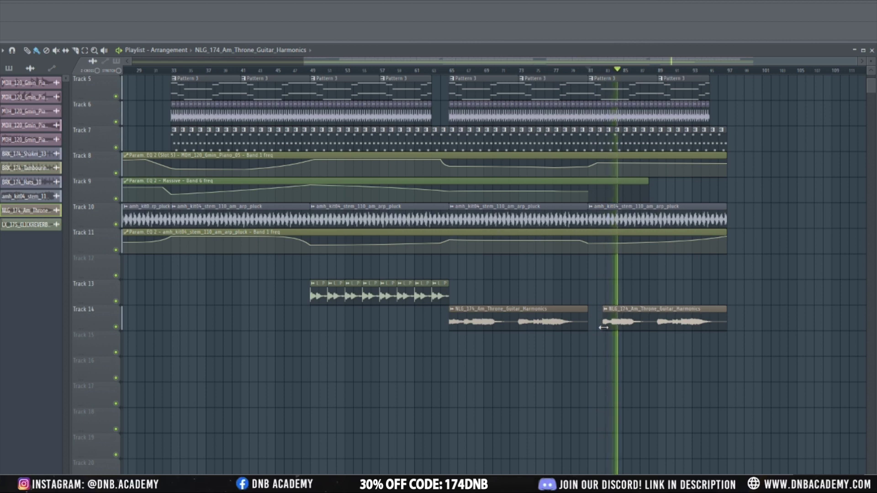
Check the guitar harmonics insert against the full mix and play on towards bar 89.
key(F9)
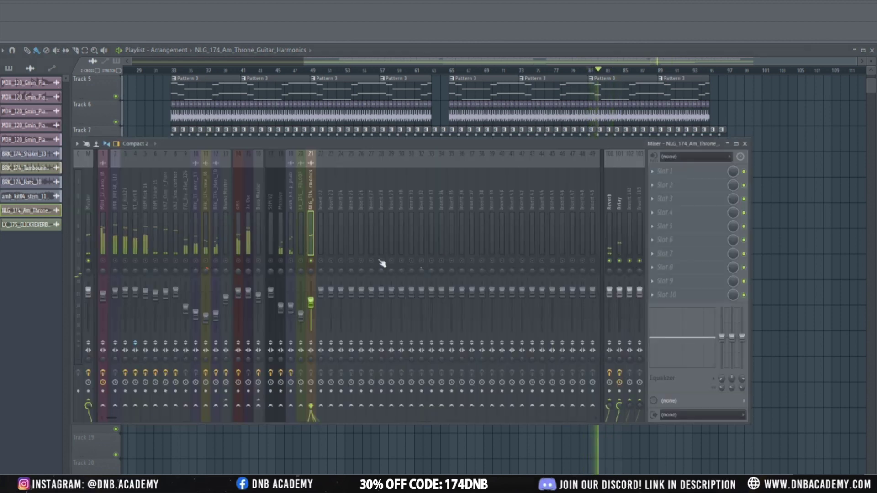
right_click(312, 261)
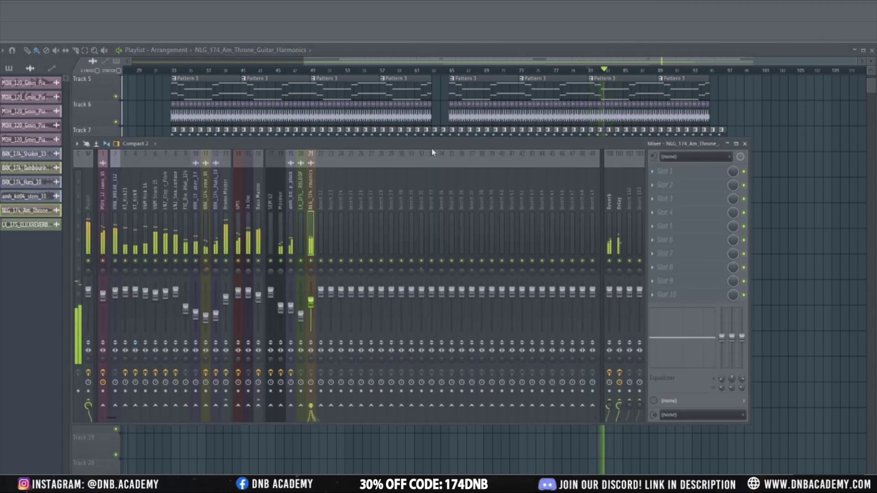
click(746, 144)
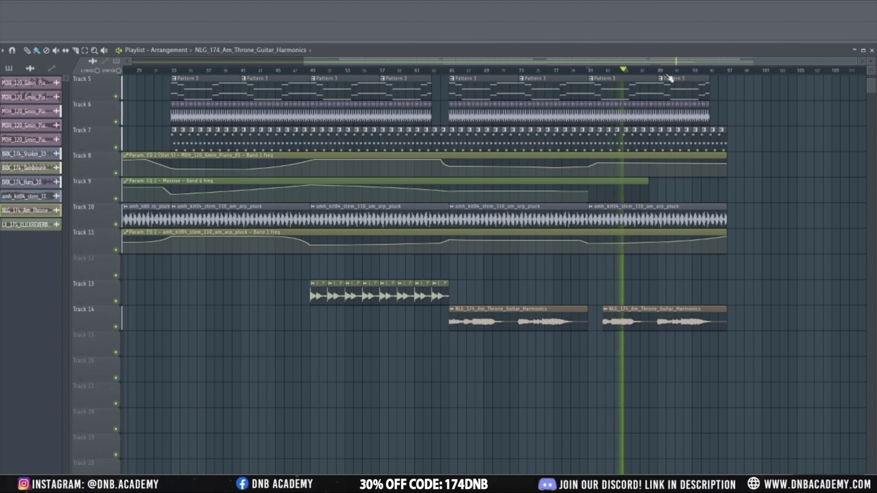
drag(628, 71, 659, 73)
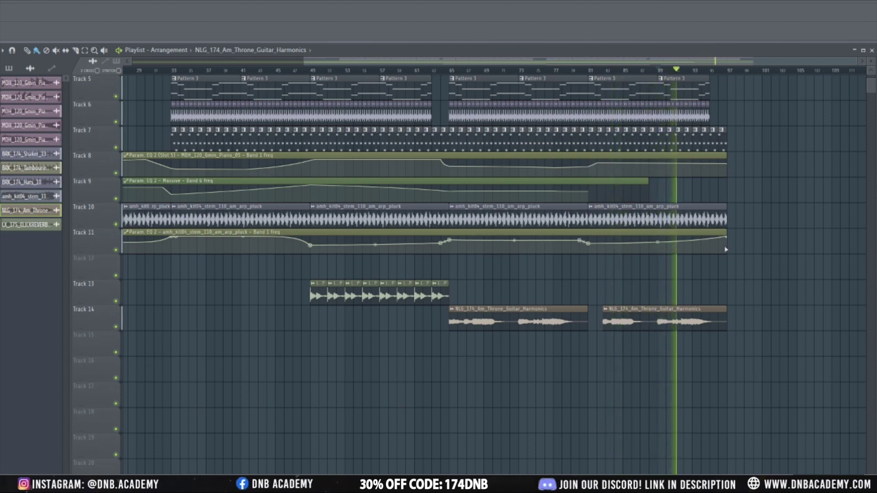
Select every clip in the full arrangement from bar 1 to bar 97.
scroll(726, 244, down, 2)
scroll(725, 238, up, 3)
scroll(725, 236, up, 1)
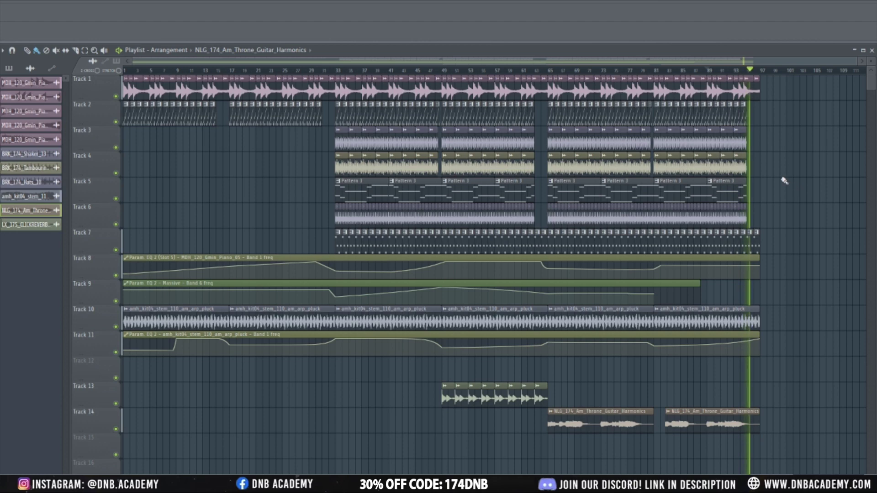
key(ctrl+a)
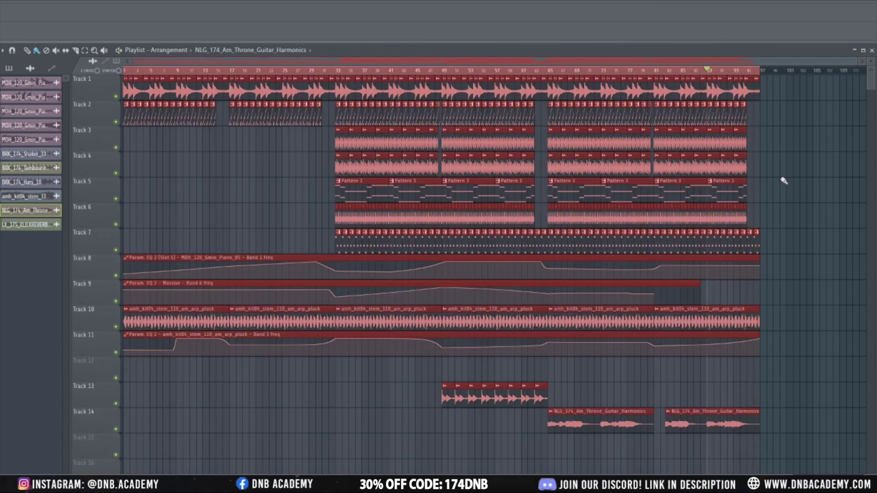
Duplicate the selected arrangement directly after itself so that the copy starts at bar 97.
key(ctrl+b)
click(264, 173)
scroll(264, 173, down, 5)
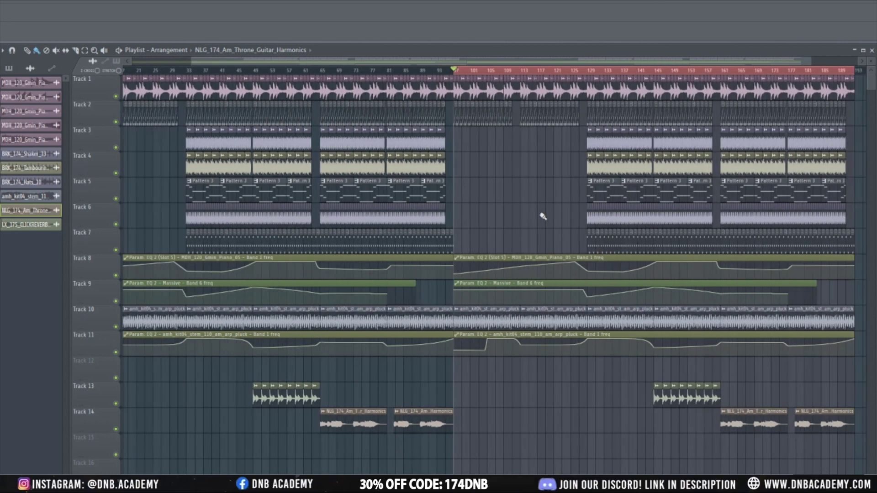
scroll(544, 216, down, 2)
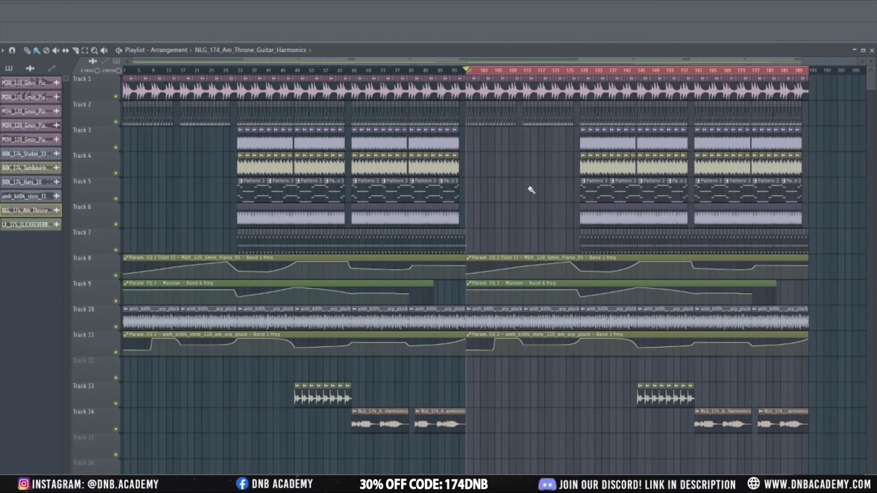
scroll(533, 190, up, 2)
scroll(560, 173, down, 1)
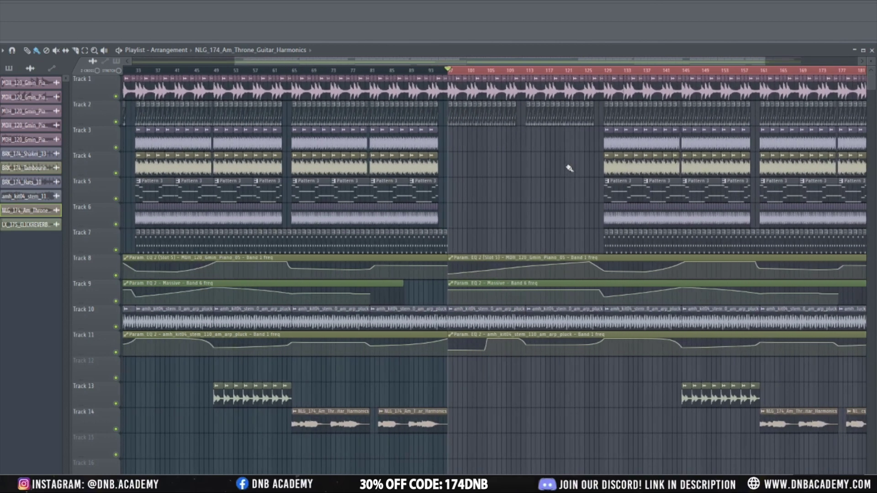
Clear the time selection and play the start of the copied section from bar 97.
drag(559, 123, 472, 122)
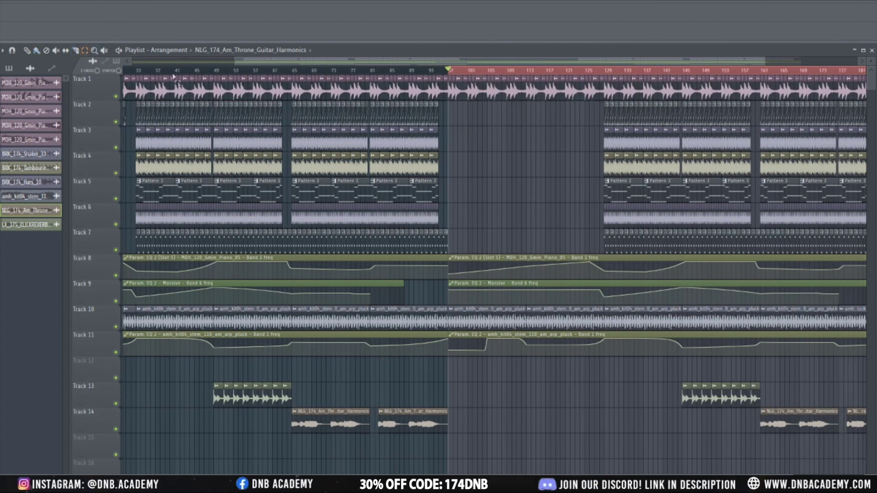
key(ctrl+d)
key(space)
click(36, 51)
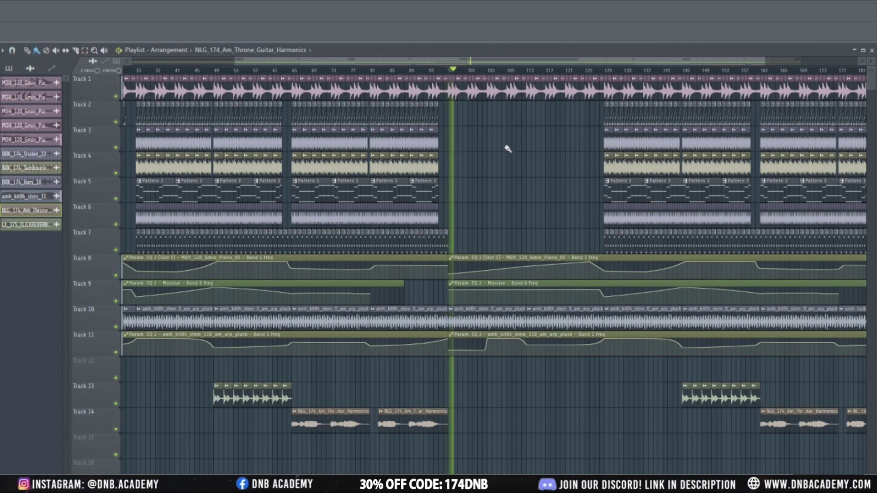
scroll(528, 81, up, 4)
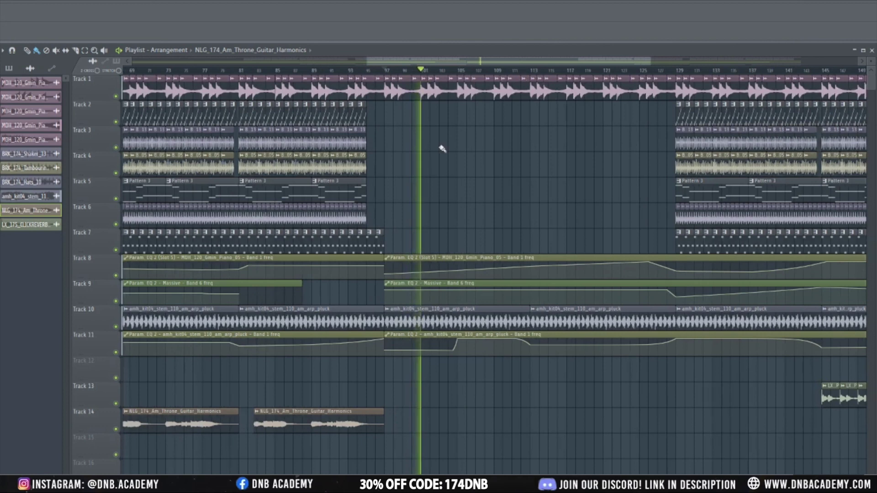
key(space)
Make the copied piano EQ automation on Track 8 unique and reshape its opening with a raised start and a slight dip at bar 105.
right_click(387, 260)
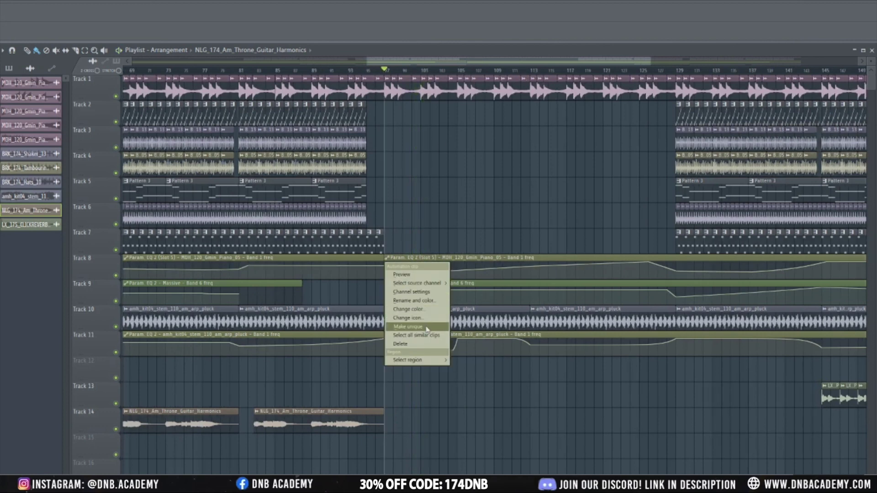
click(408, 327)
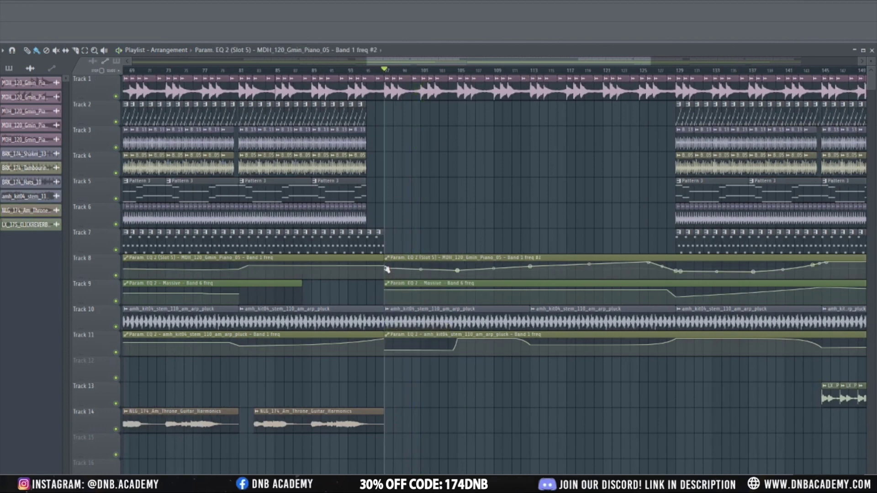
key(space)
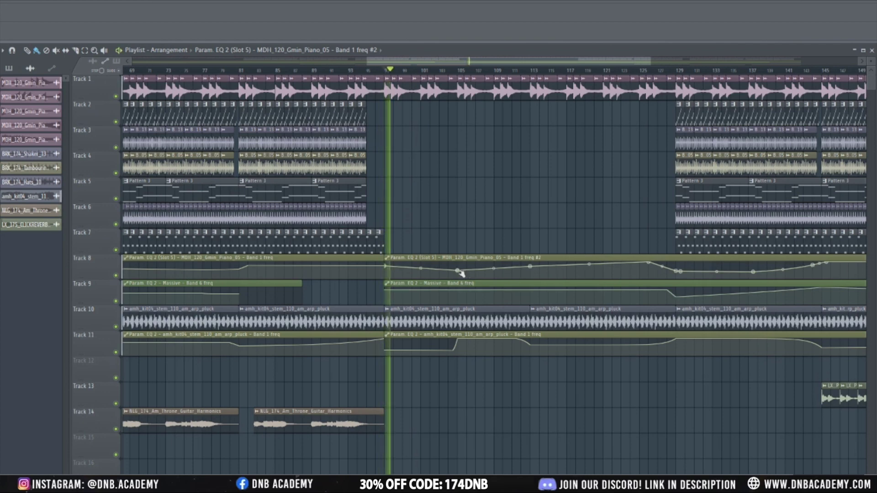
key(space)
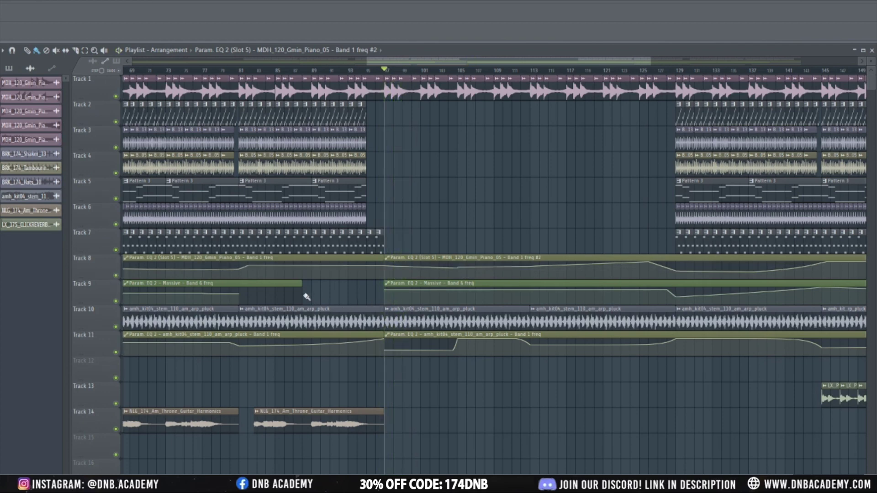
Make the copied arp pluck automation on Track 11 unique and raise its level from bar 97 to bar 105.
right_click(390, 340)
click(427, 404)
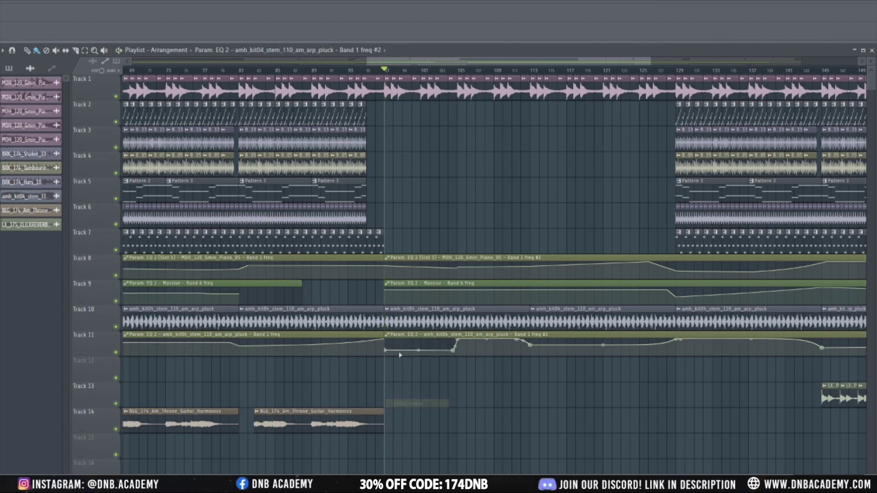
drag(385, 351, 386, 340)
key(space)
drag(453, 351, 456, 339)
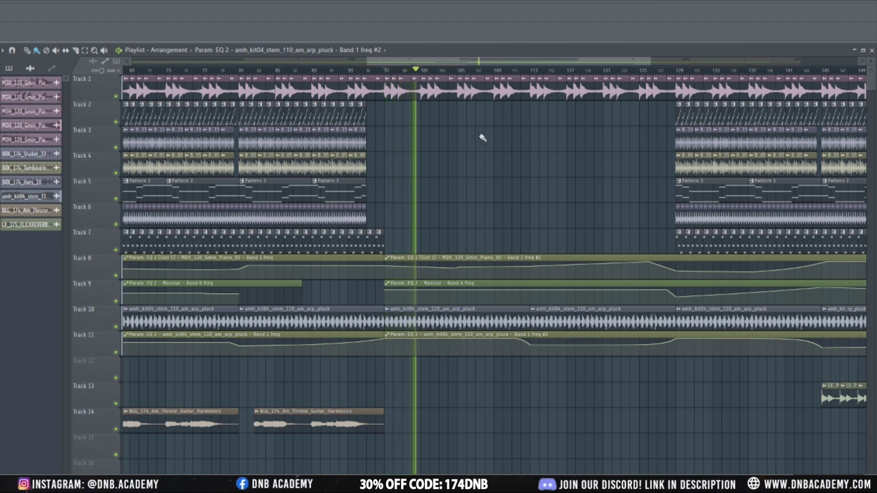
Place a guitar harmonics clip on Track 14 from bar 113 to bar 129 in the second breakdown.
click(530, 68)
click(521, 68)
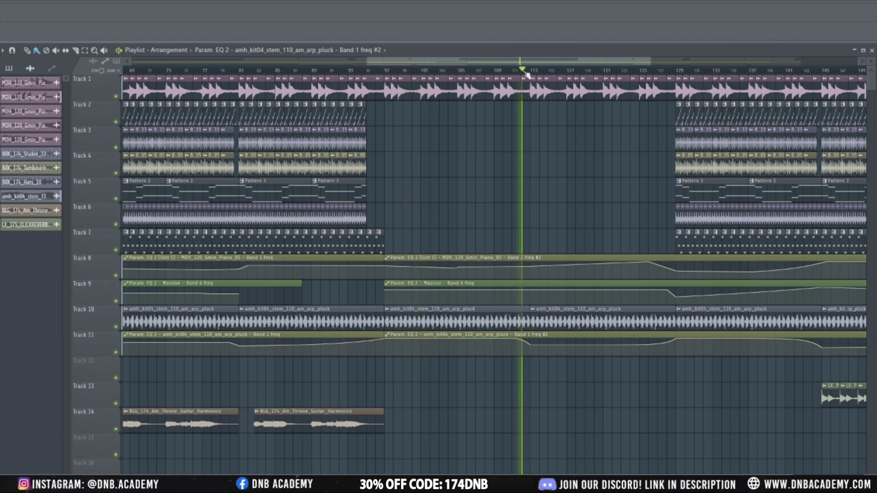
key(space)
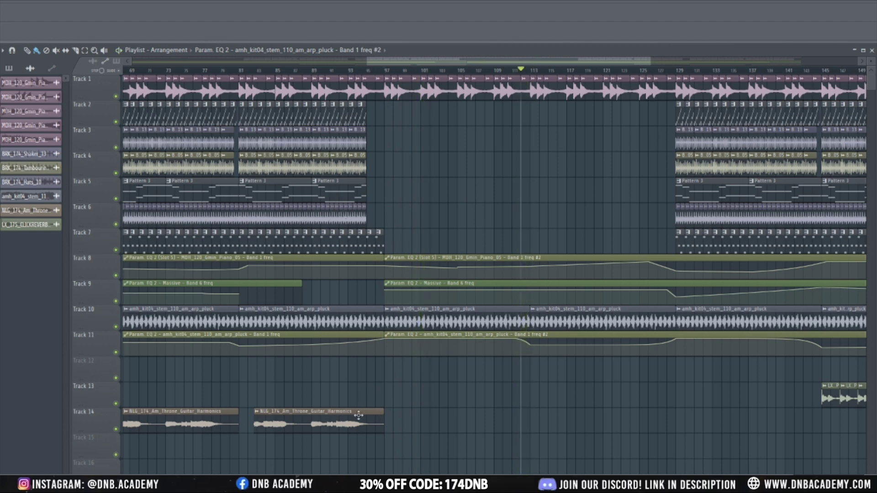
key(space)
click(536, 424)
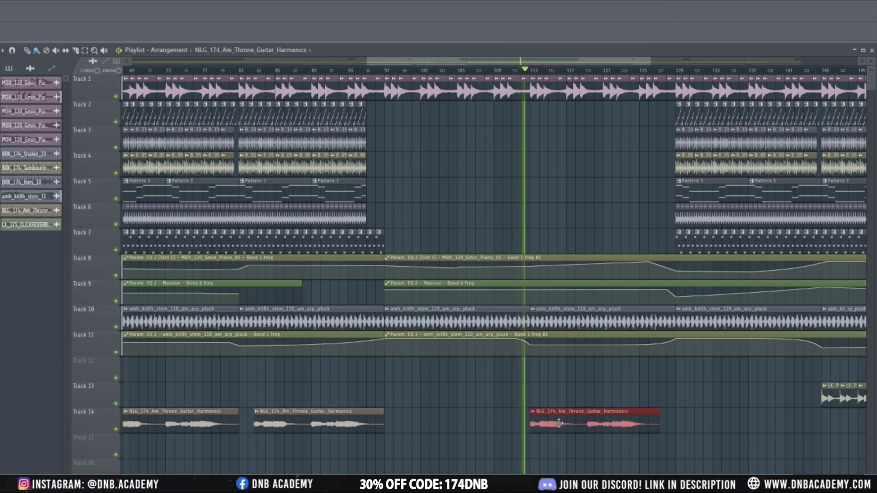
scroll(586, 426, down, 1)
scroll(586, 426, down, 5)
right_click(589, 436)
key(space)
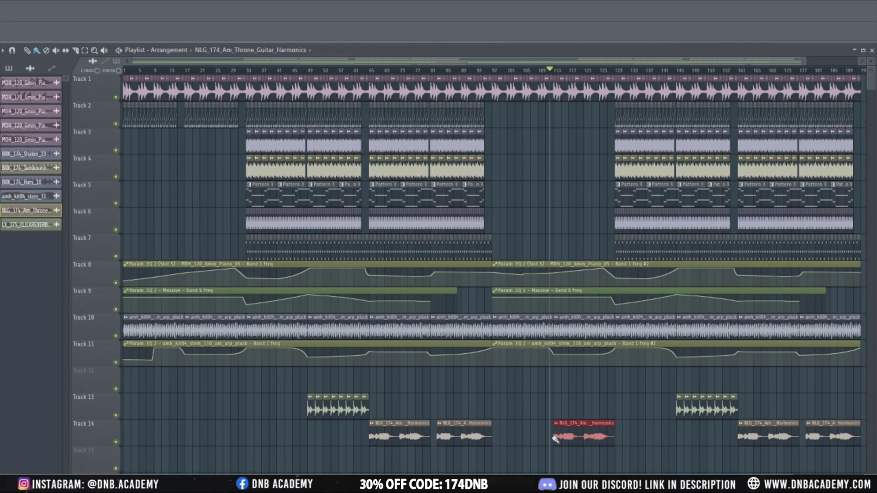
Add a row of six BRK_174_Shaker_13 clips on Track 3 from bar 113 to bar 125.
scroll(519, 255, up, 5)
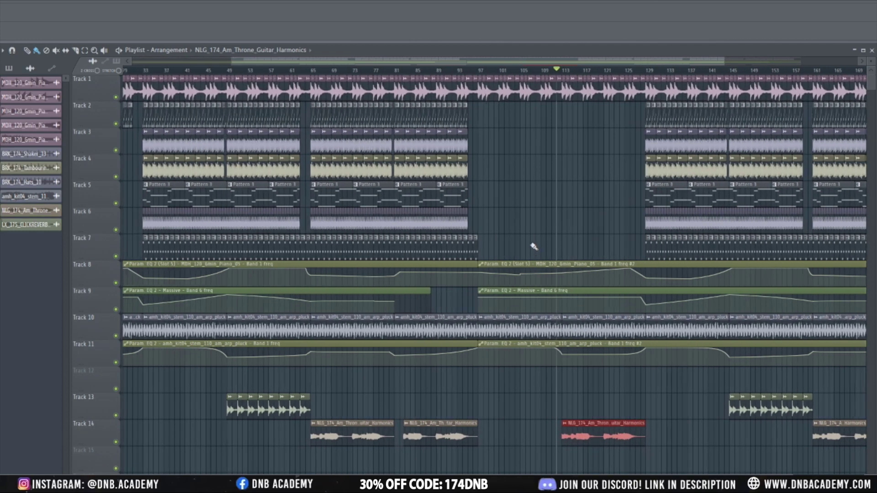
scroll(522, 221, up, 2)
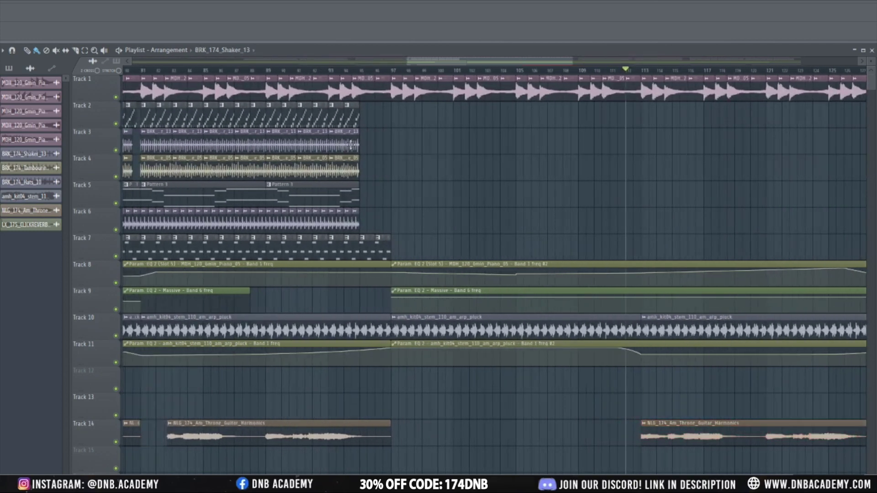
key(space)
drag(645, 148, 794, 151)
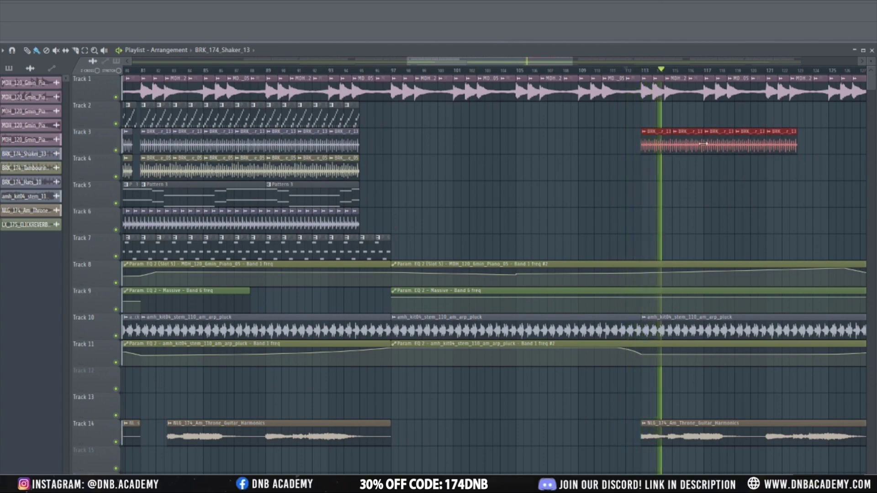
scroll(671, 158, down, 5)
click(720, 146)
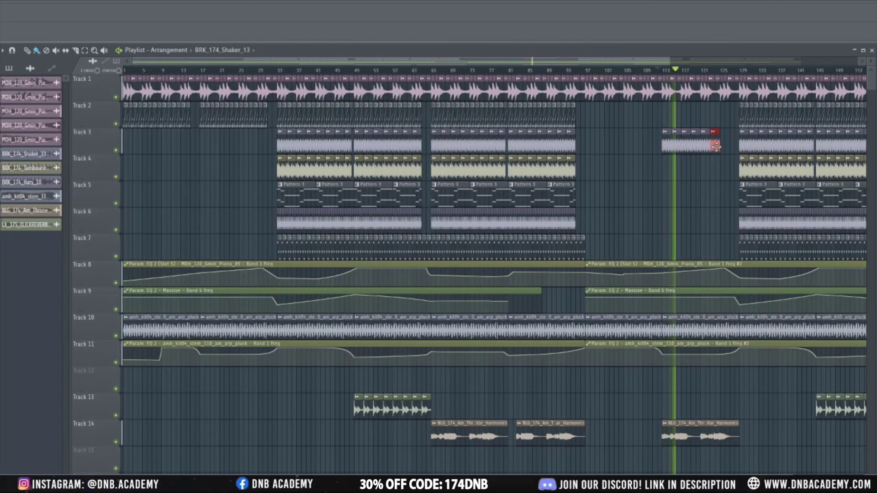
Play the gap after the shaker clips and the transition into the second drop at bar 129.
scroll(684, 74, up, 3)
click(684, 73)
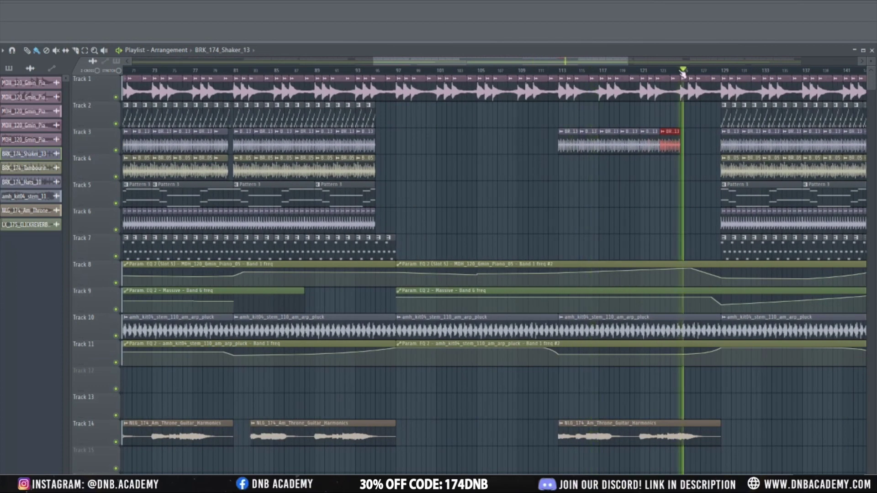
click(712, 73)
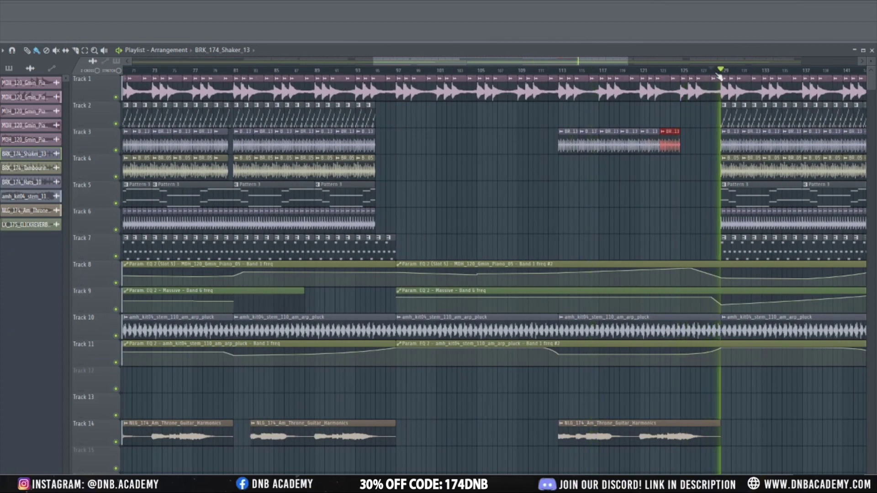
scroll(679, 144, down, 2)
scroll(679, 144, down, 4)
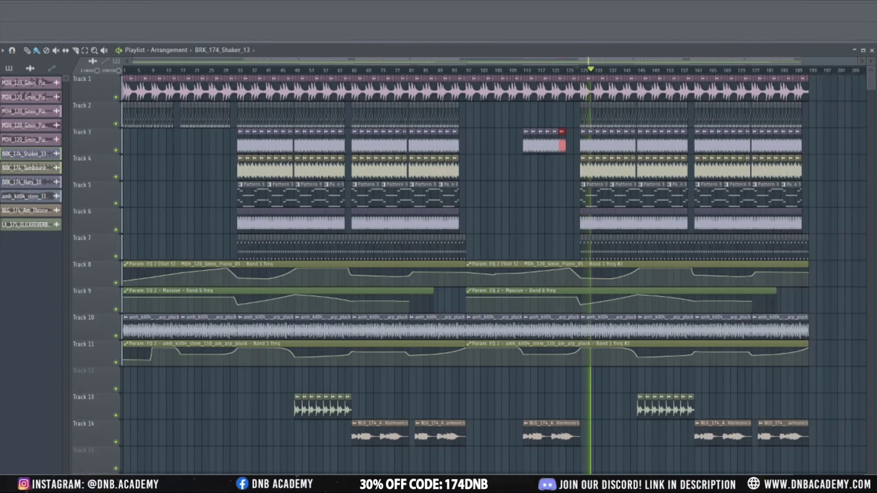
Solo the arp pluck mixer insert to check it, restore the full mix and lower its fader slightly.
key(F9)
click(291, 238)
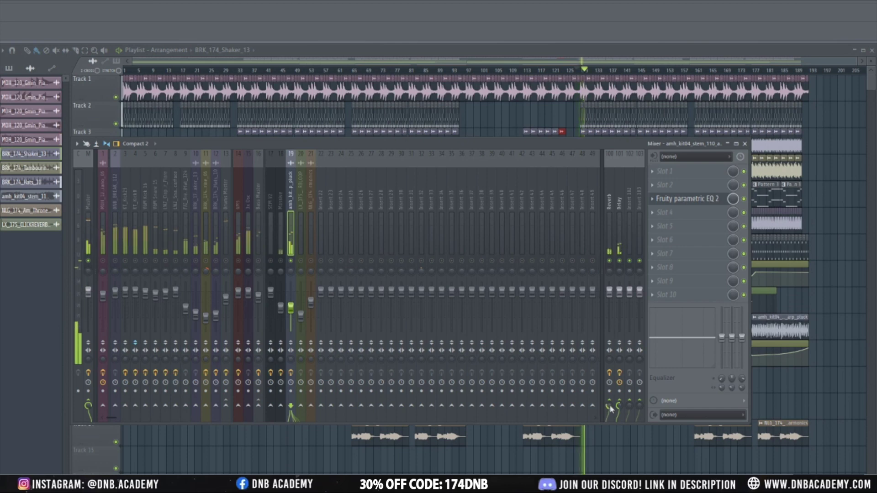
right_click(292, 261)
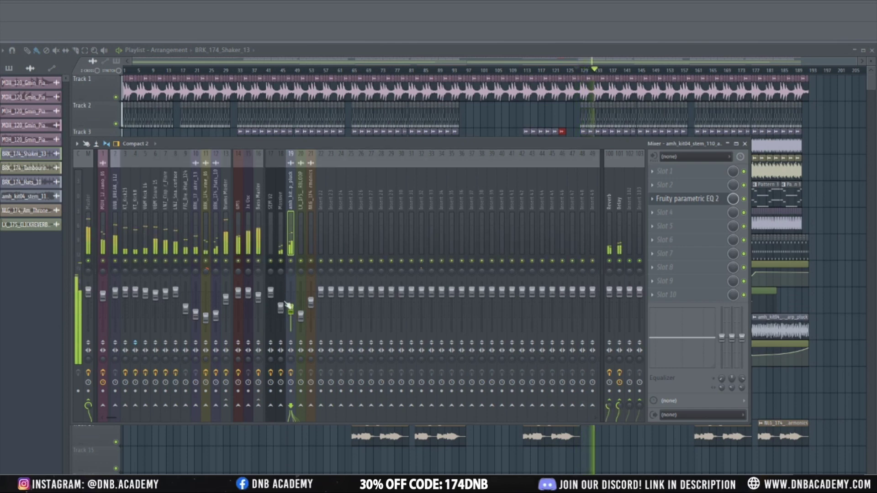
click(745, 144)
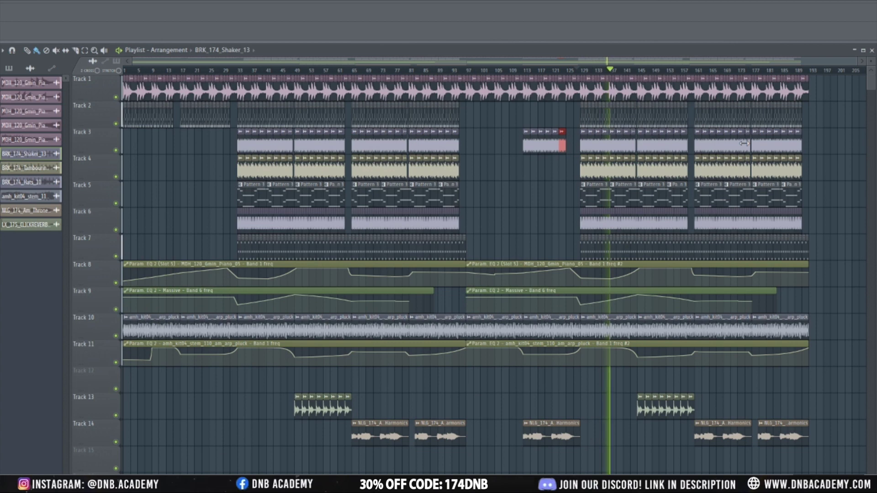
Check the second drop's playback from bar 145 and at its ending near bar 191.
click(636, 81)
click(637, 69)
click(796, 70)
click(802, 71)
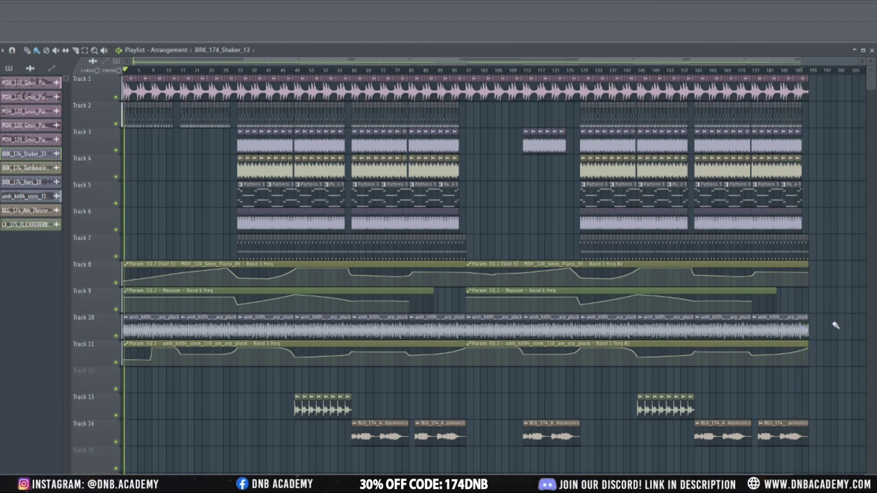
Extend the last arp pluck clip and its Track 11 automation to bar 201, with the automation falling from bar 193.
drag(809, 87, 813, 86)
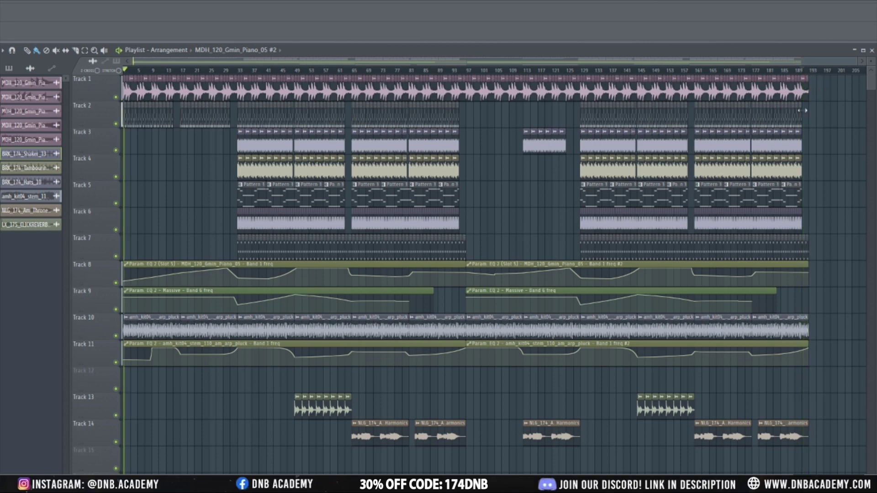
drag(808, 330, 756, 322)
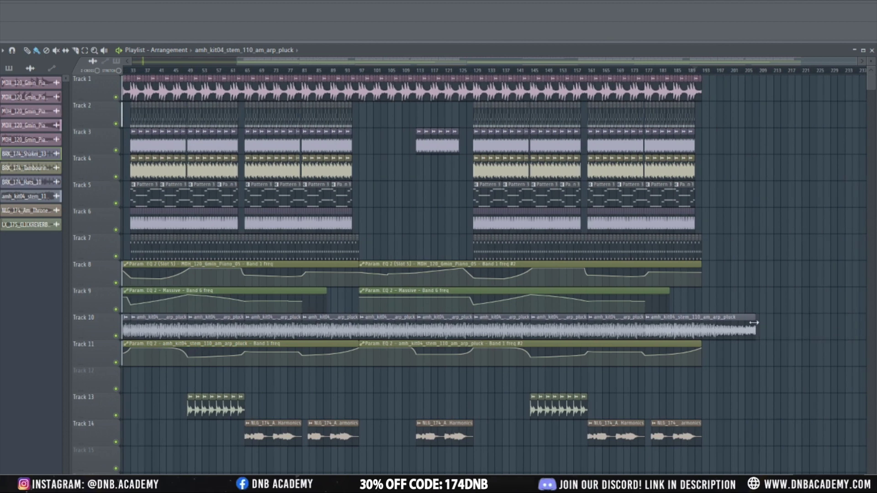
click(701, 70)
drag(702, 346, 731, 364)
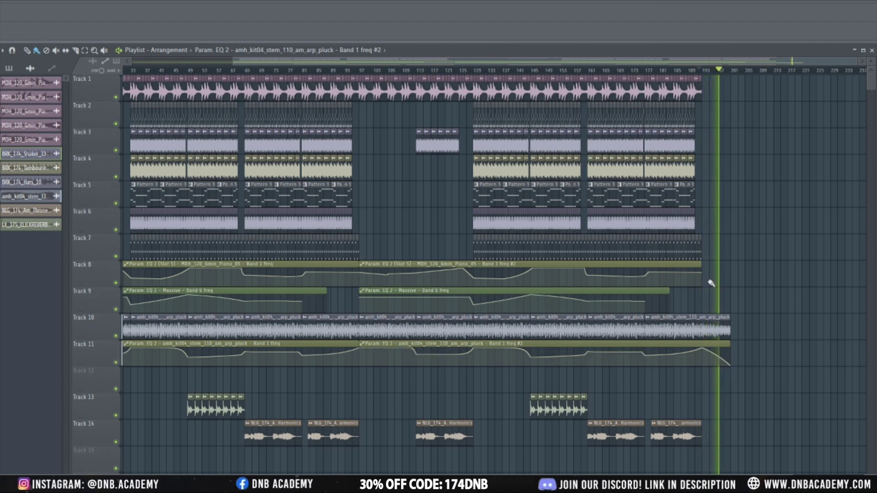
Review the whole arrangement and play the end of the first drop near bar 95.
scroll(605, 218, left, 5)
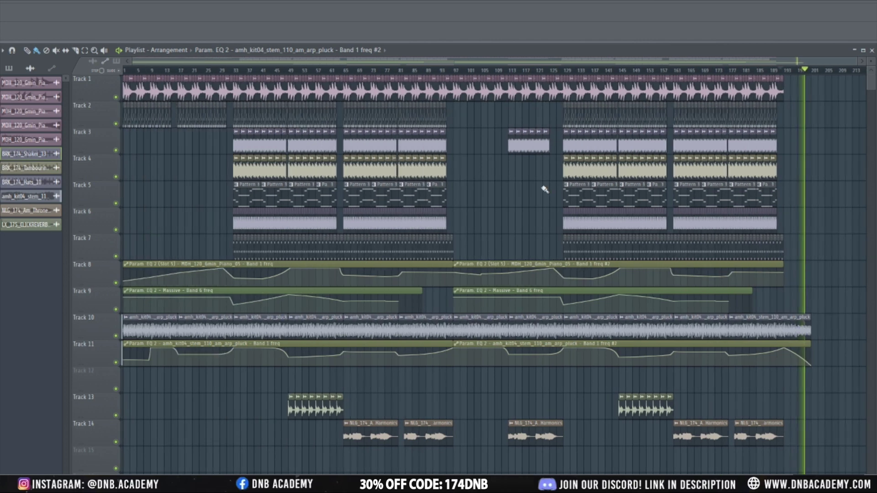
key(space)
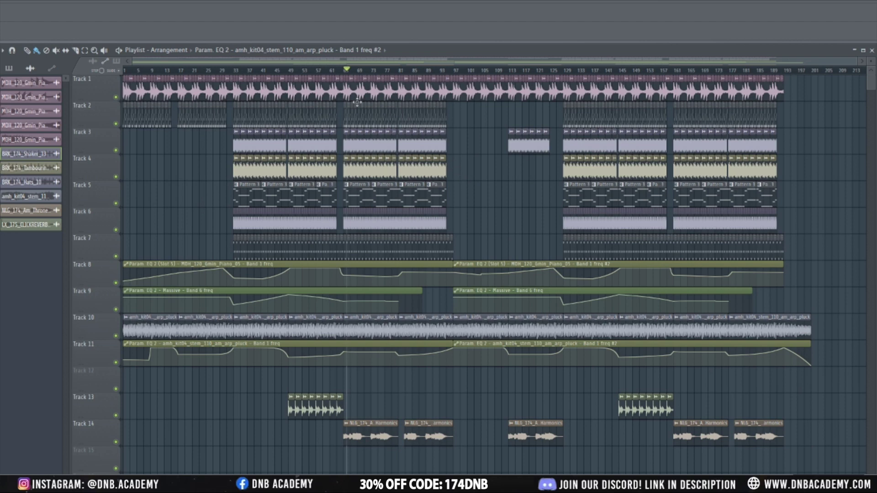
key(space)
click(447, 69)
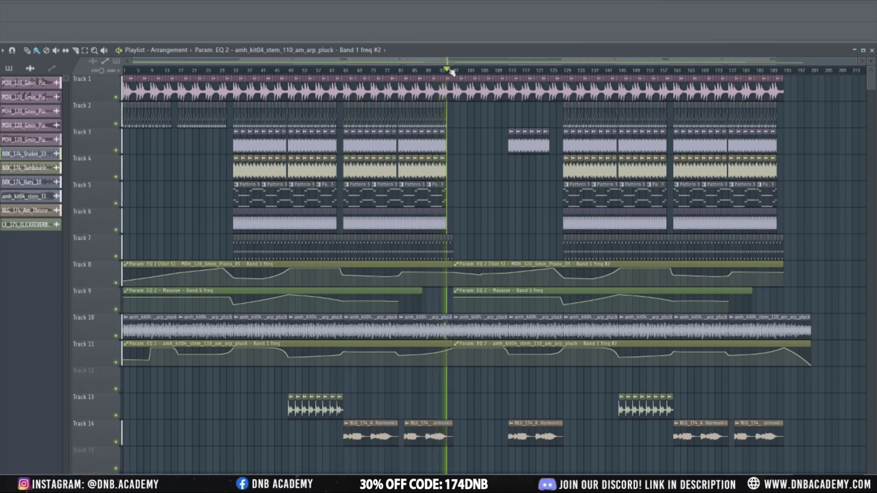
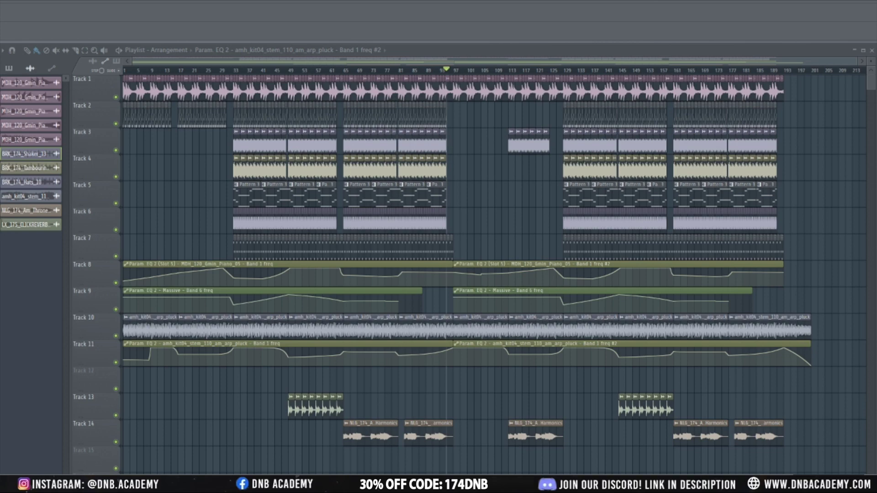
Add the 17 Abletunes - 8 Bar Riser sample on Track 15 so that it ends at bar 33.
drag(2, 224, 176, 190)
scroll(187, 190, up, 3)
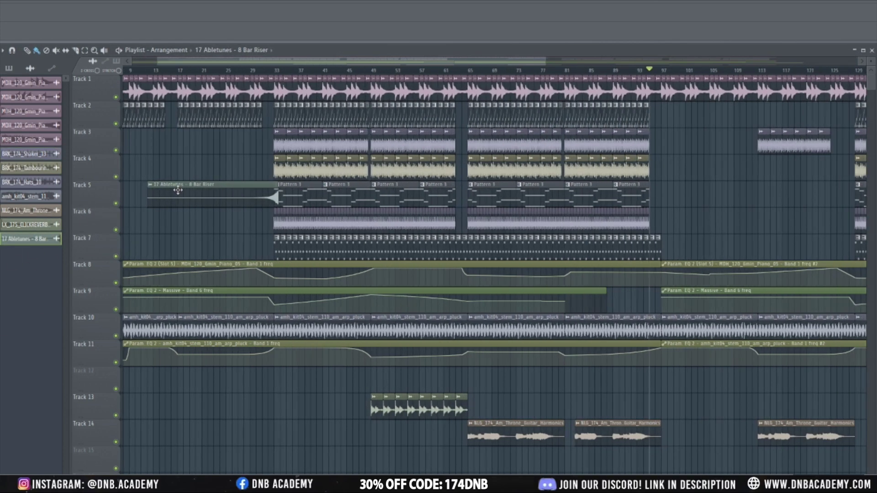
drag(275, 71, 126, 71)
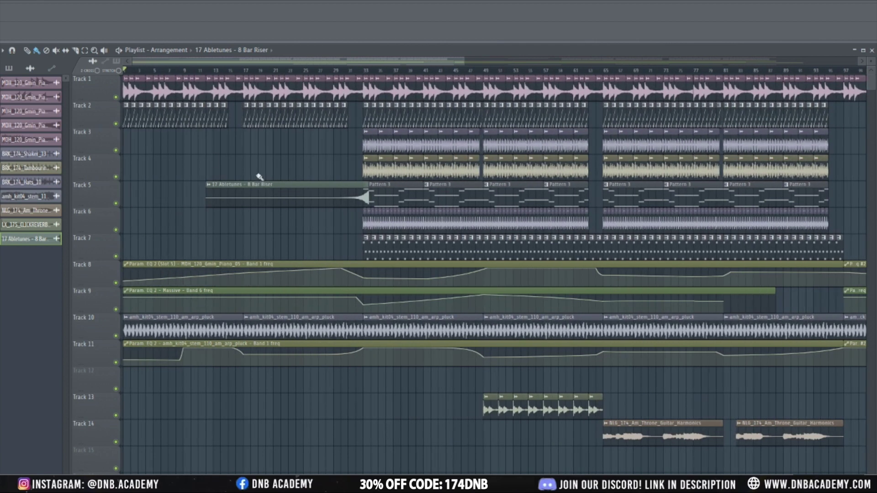
drag(285, 197, 281, 445)
Audition the riser leading into the first drop, route it to mixer insert 22 and lower its fader slightly.
scroll(281, 445, up, 5)
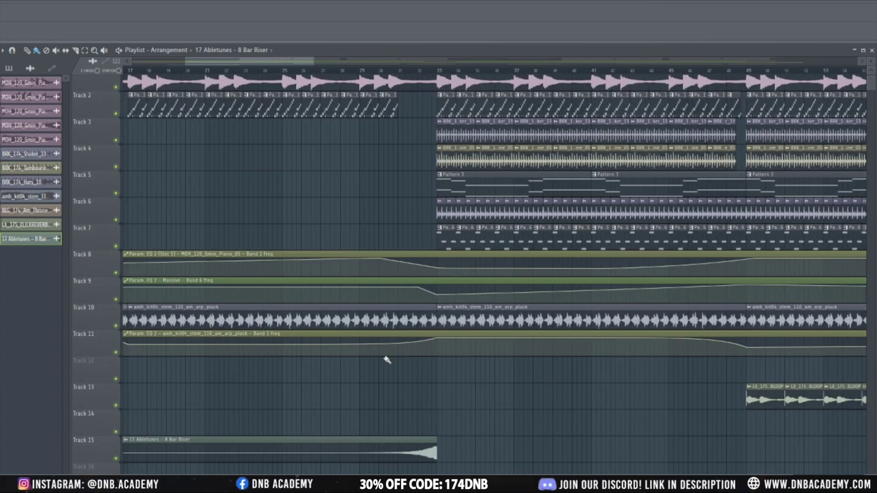
click(370, 73)
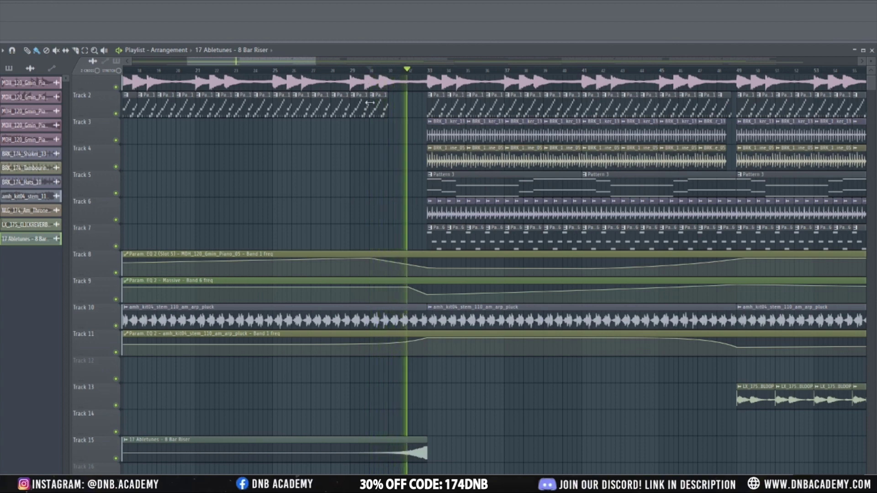
scroll(398, 226, down, 3)
key(space)
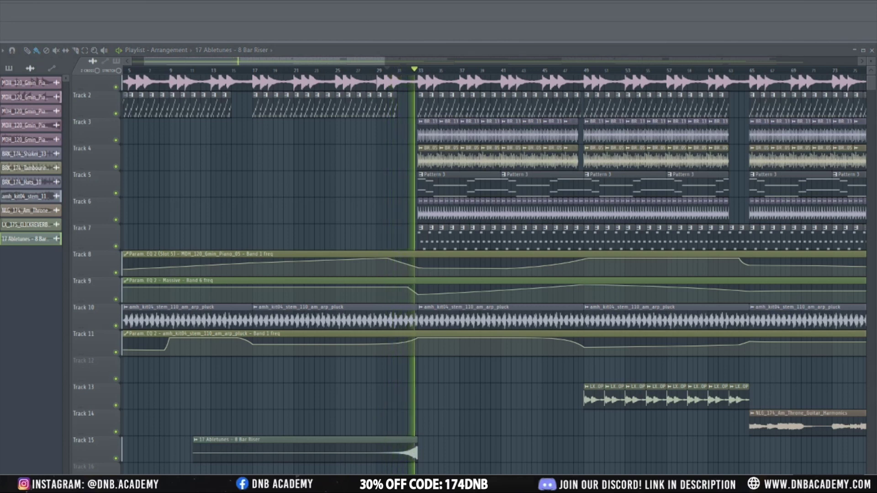
key(space)
key(F9)
key(ctrl+l)
key(space)
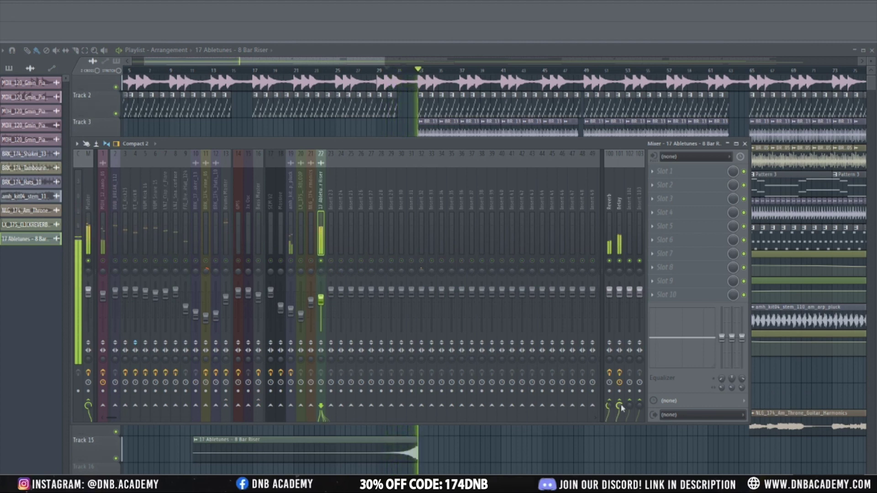
key(space)
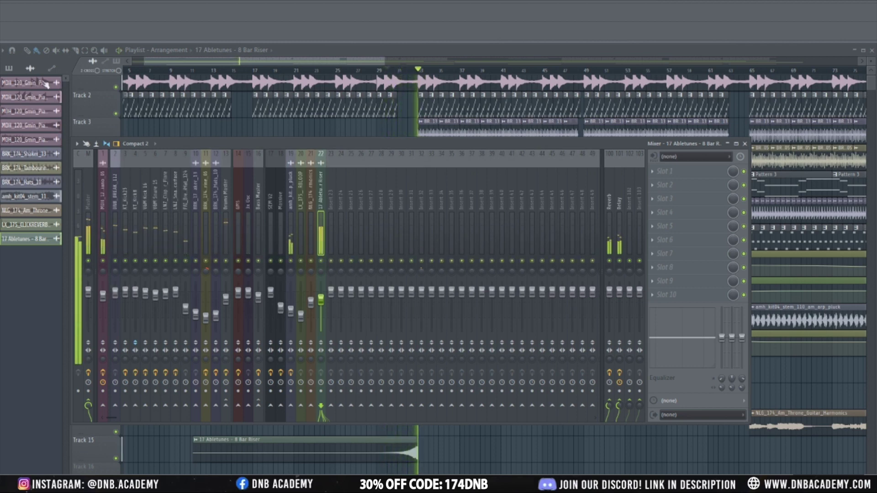
key(space)
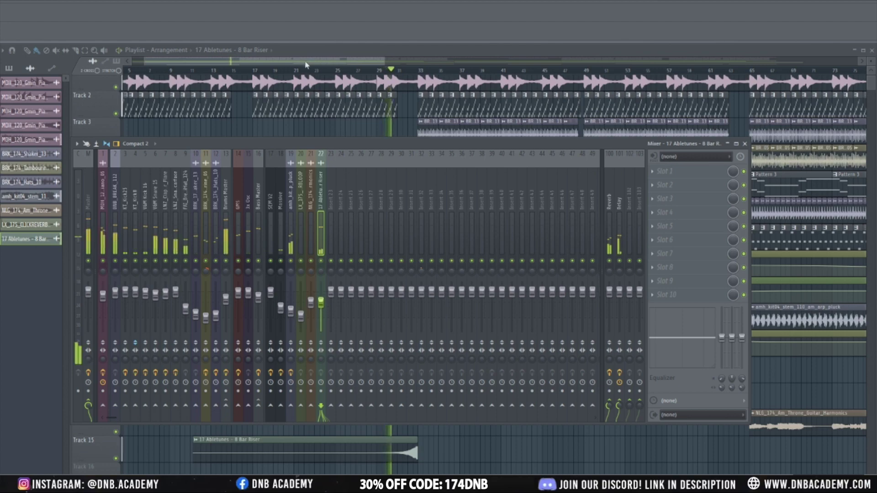
key(F9)
Copy the 8 Bar Riser on Track 15 to end at bar 129, where the second drop begins.
scroll(510, 458, down, 5)
drag(577, 456, 534, 454)
key(space)
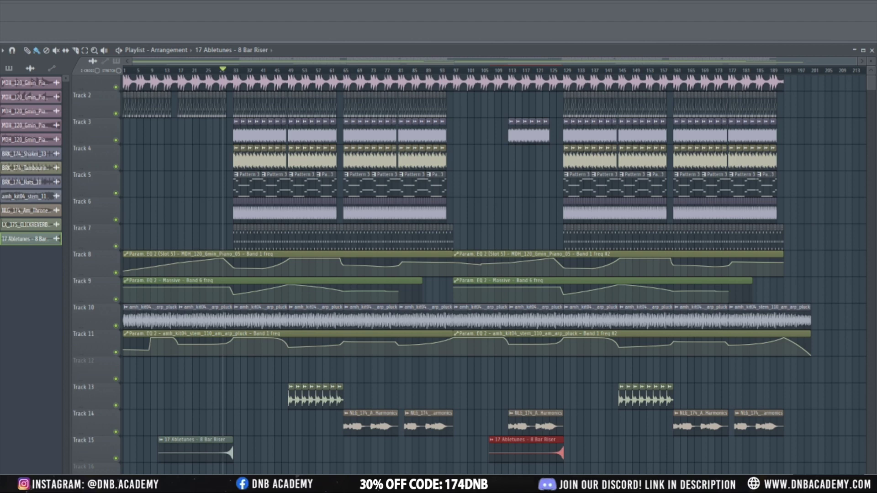
scroll(235, 448, down, 1)
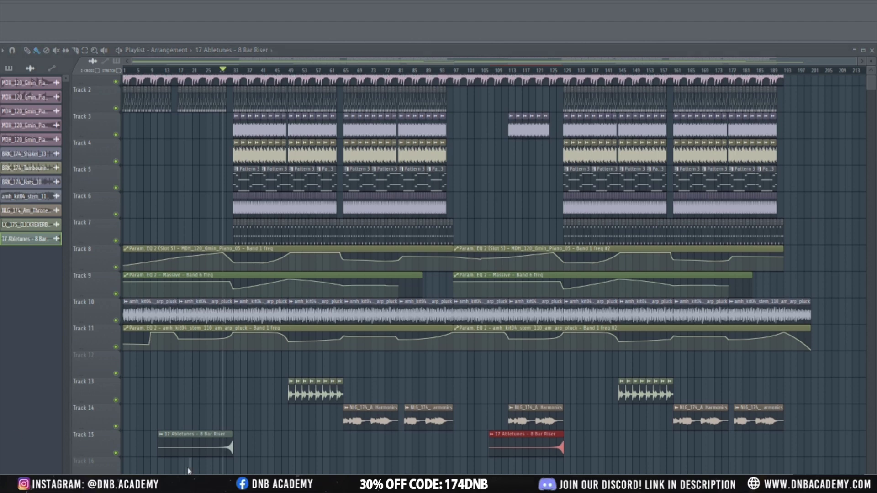
Add the CR 127_f#0 sample on Track 16 at bar 33 and place a copy at bar 129.
drag(233, 453, 233, 450)
ctrl+scroll(228, 427, up, 5)
key(space)
click(372, 431)
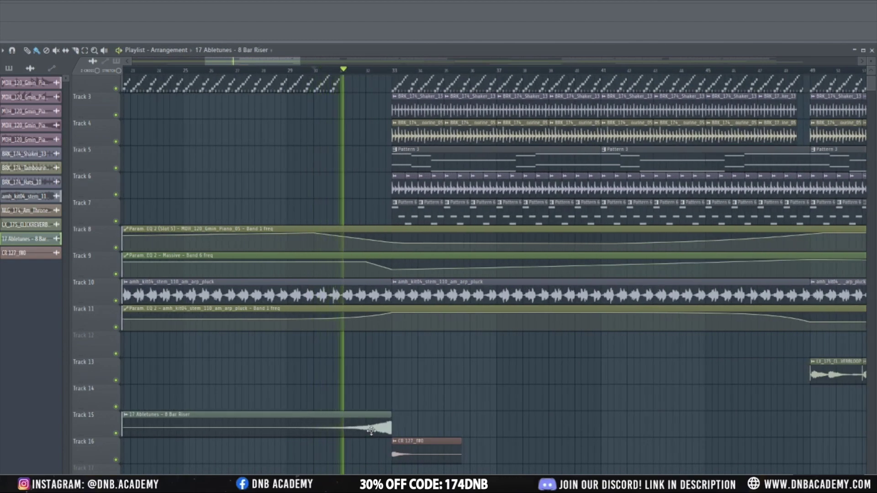
ctrl+scroll(462, 461, down, 3)
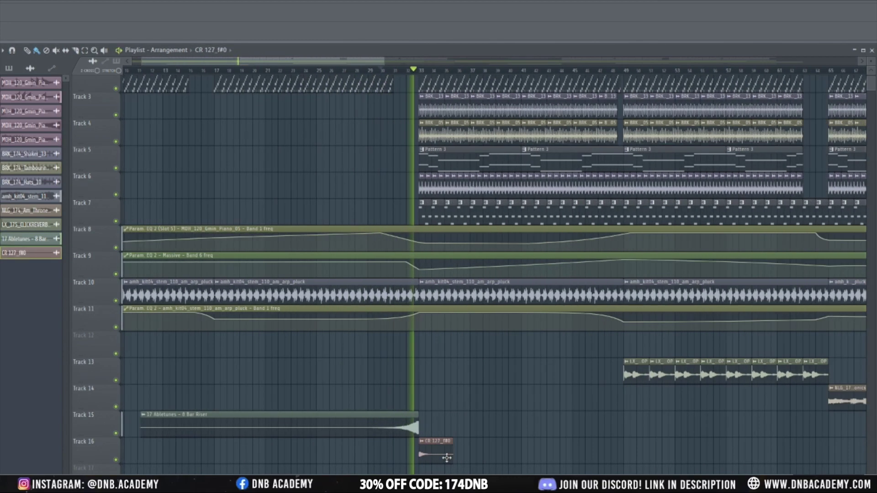
click(446, 458)
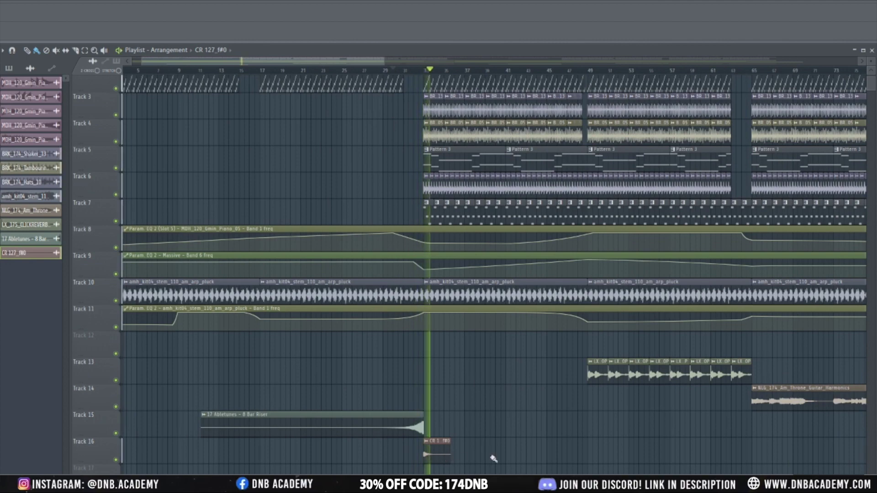
ctrl+scroll(569, 453, down, 3)
click(642, 450)
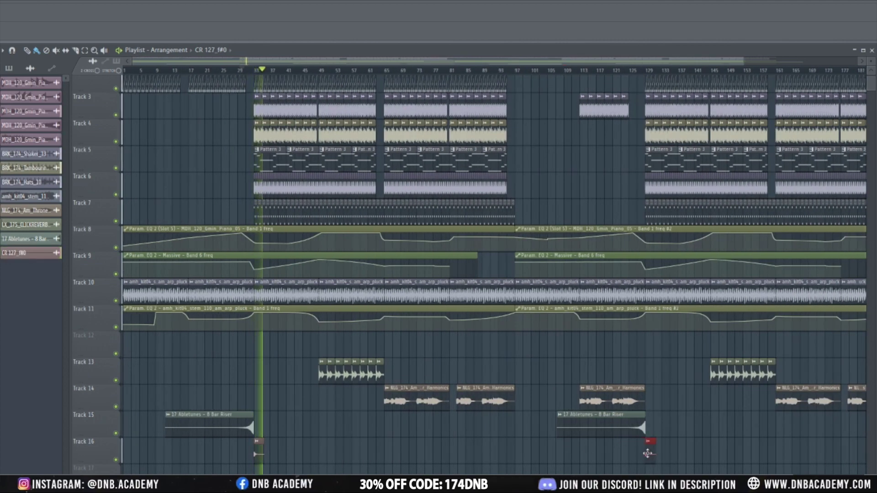
Place another 8 Bar Riser copy on Track 15, aligned to end exactly at bar 65.
click(376, 69)
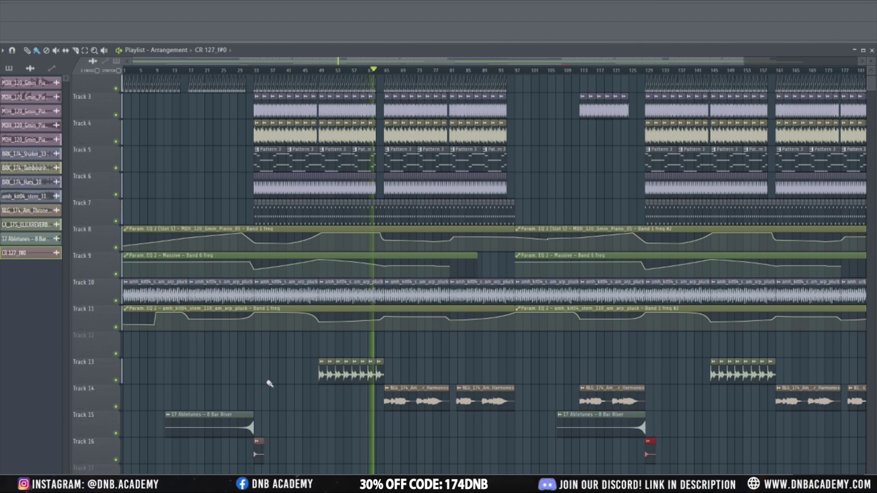
click(228, 428)
drag(341, 429, 334, 428)
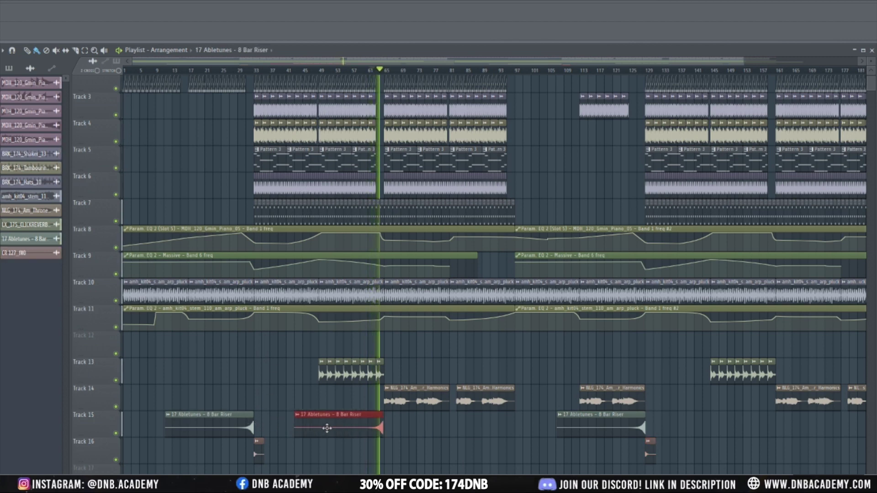
key(space)
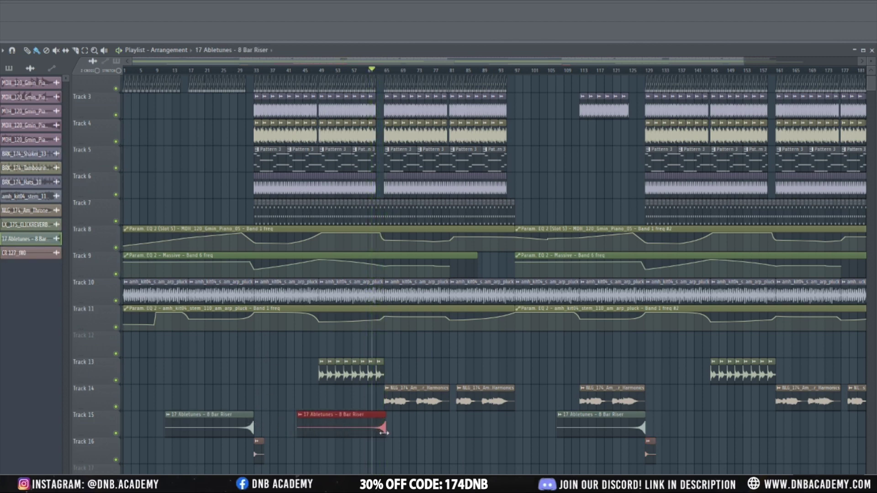
scroll(382, 433, up, 8)
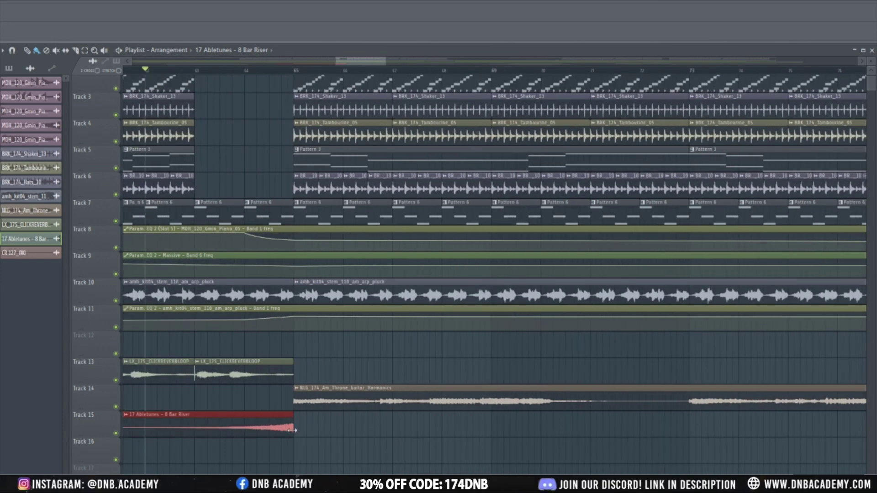
scroll(293, 430, down, 8)
Play the transition at bar 65 and copy the CR 127_f#0 clip to that bar on Track 16.
key(space)
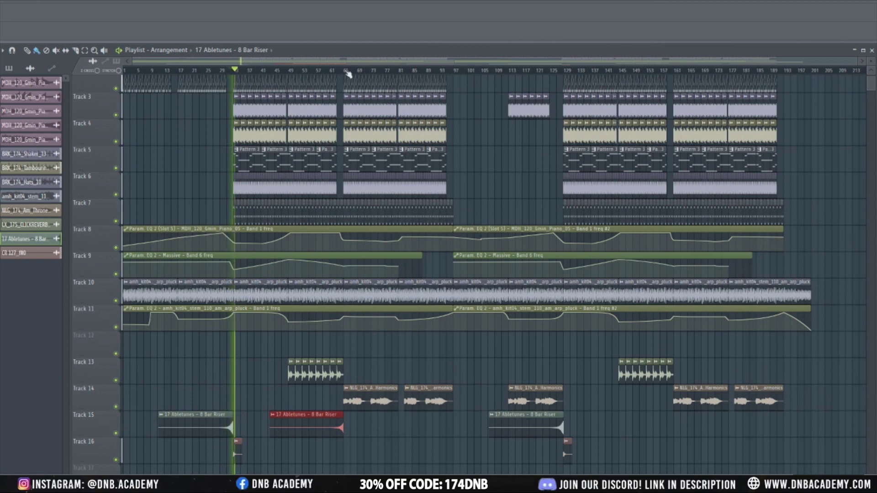
click(344, 72)
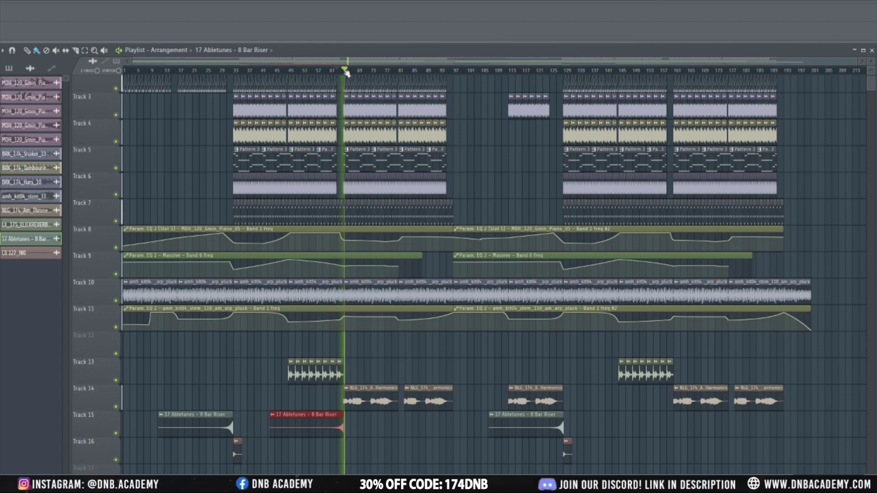
click(238, 452)
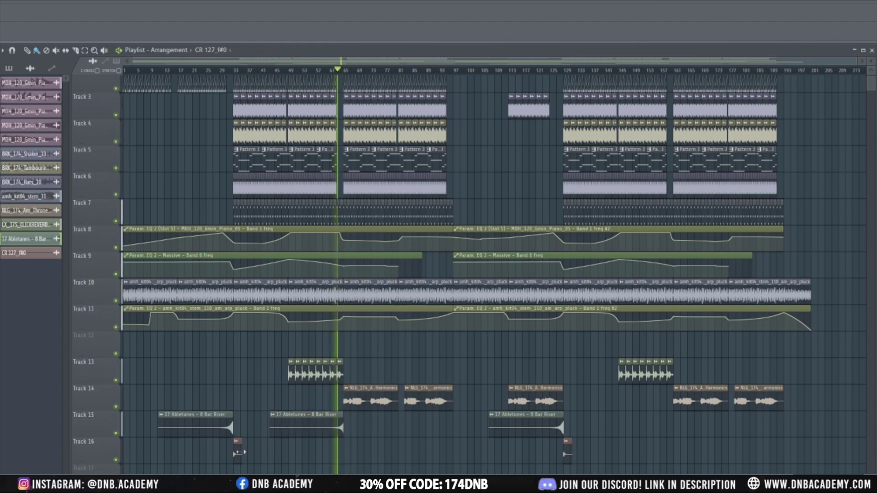
click(347, 451)
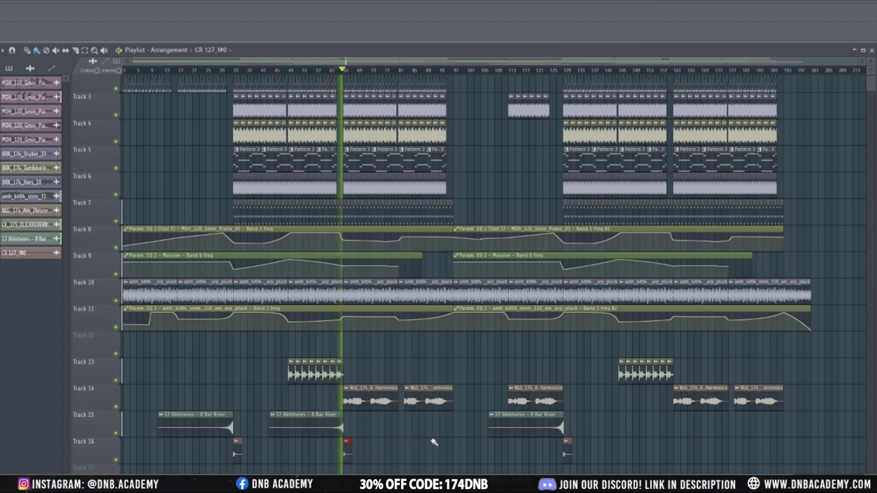
Try an 8 Bar Riser copy on Track 15 ending at bar 97 and audition the end of the first drop.
click(183, 421)
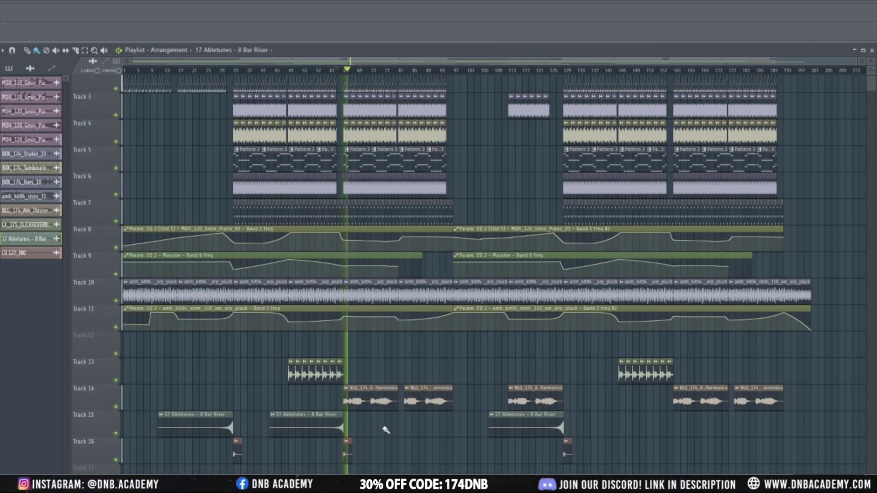
click(429, 452)
drag(429, 452, 428, 419)
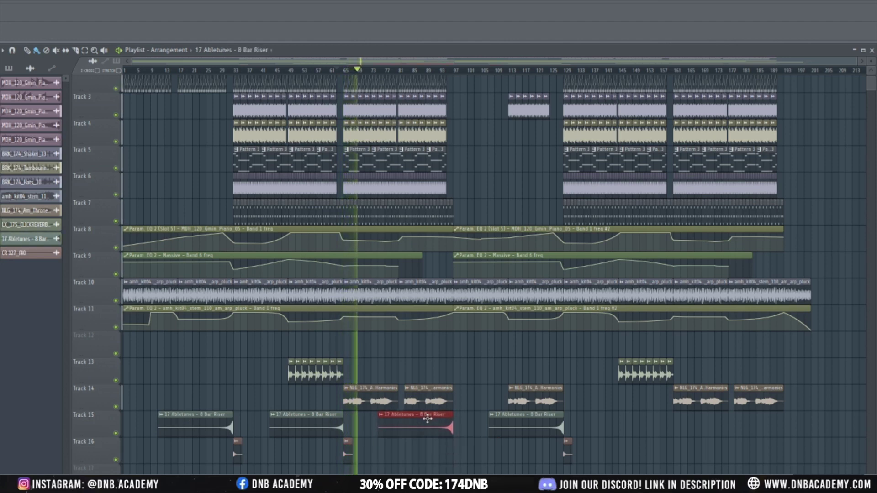
click(444, 70)
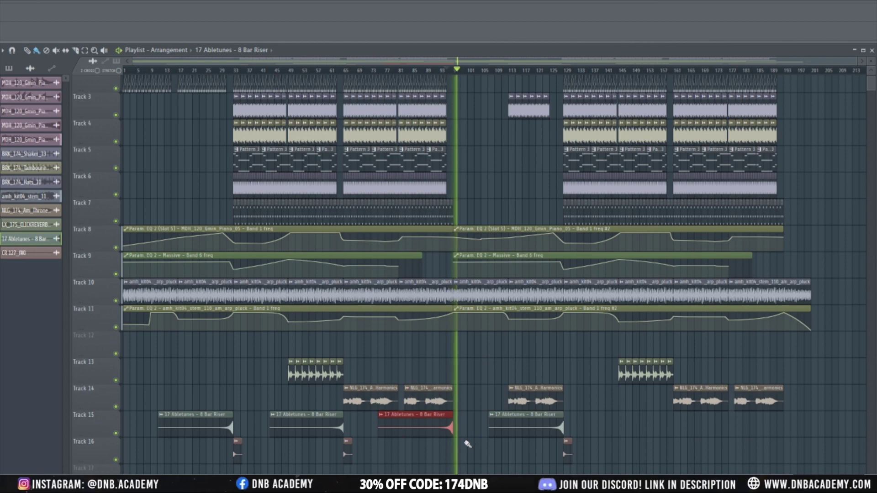
scroll(467, 444, up, 6)
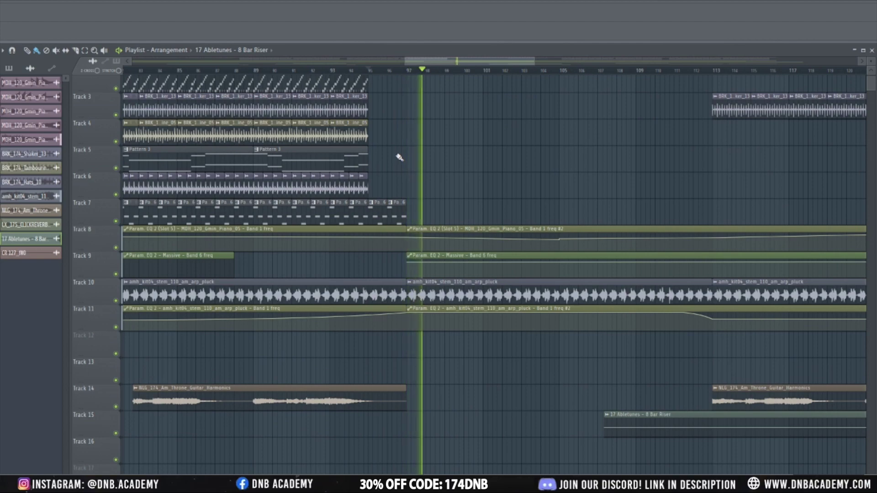
Add the 10 Abletunes - Impact sample on Track 12 at bar 97.
key(space)
scroll(472, 308, down, 4)
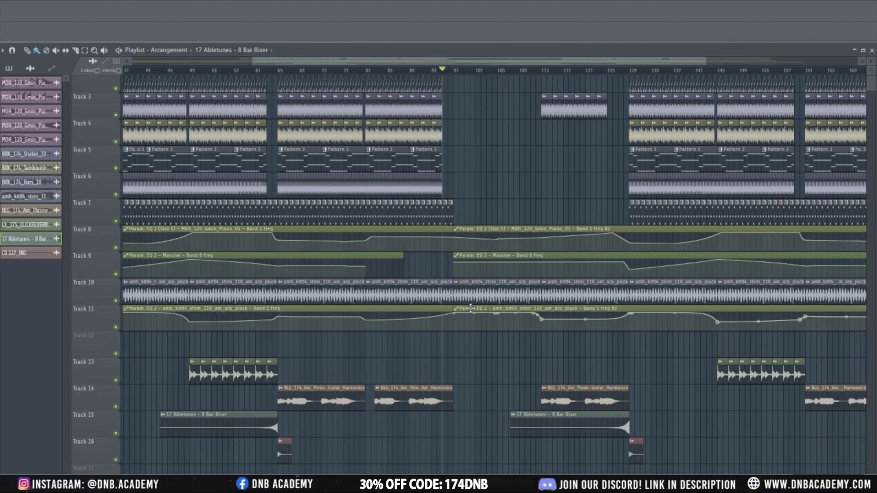
scroll(472, 309, down, 1)
click(456, 71)
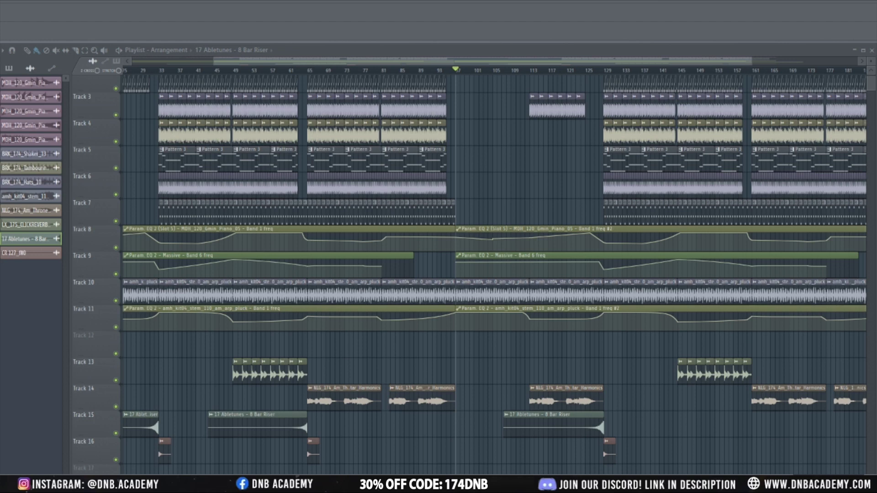
drag(84, 319, 528, 357)
drag(470, 351, 468, 350)
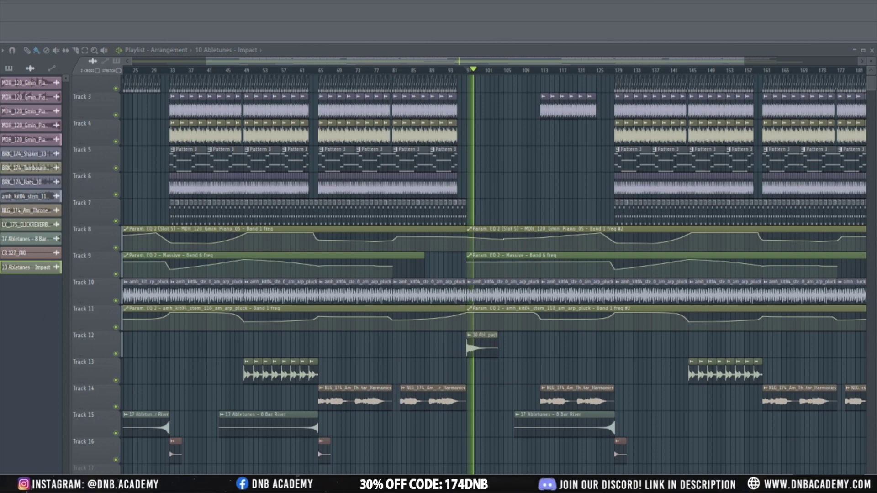
Route the impact sample to mixer insert 23 and play the transition around bar 97.
key(F9)
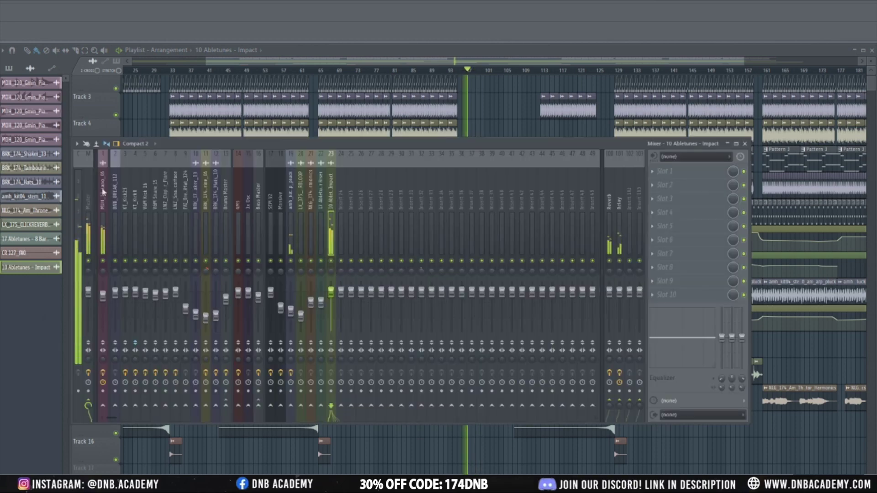
key(F9)
drag(459, 76, 468, 76)
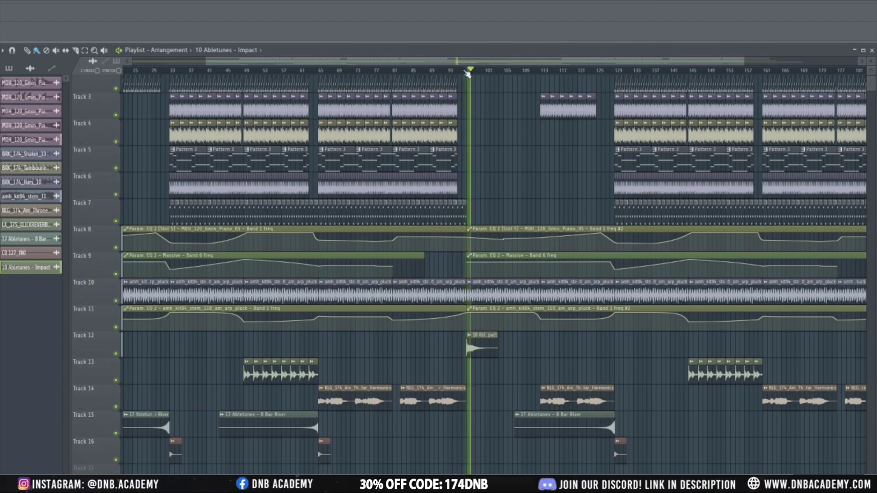
drag(466, 72, 464, 71)
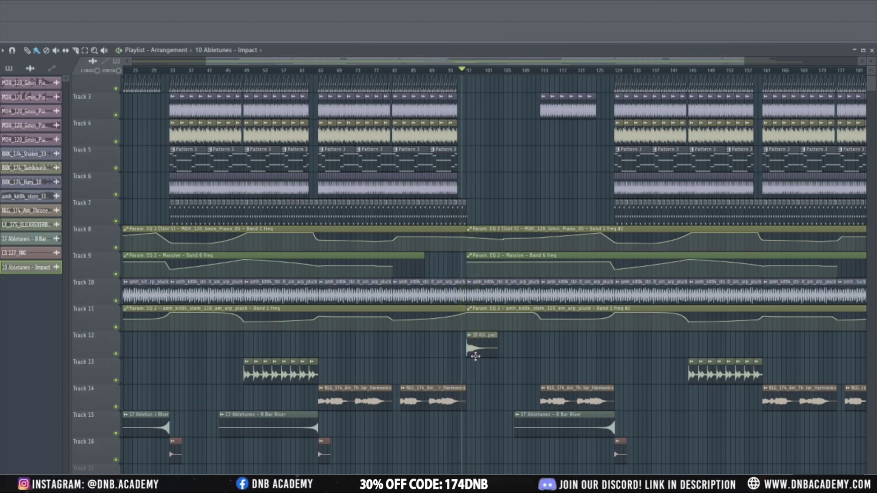
Place another 10 Abletunes - Impact clip on Track 13 just before bar 97, make it unique and reverse it.
click(452, 361)
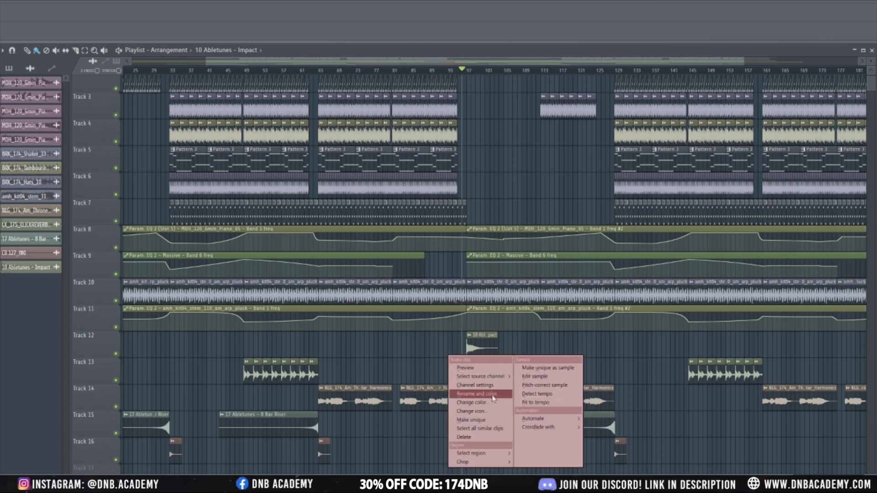
click(492, 424)
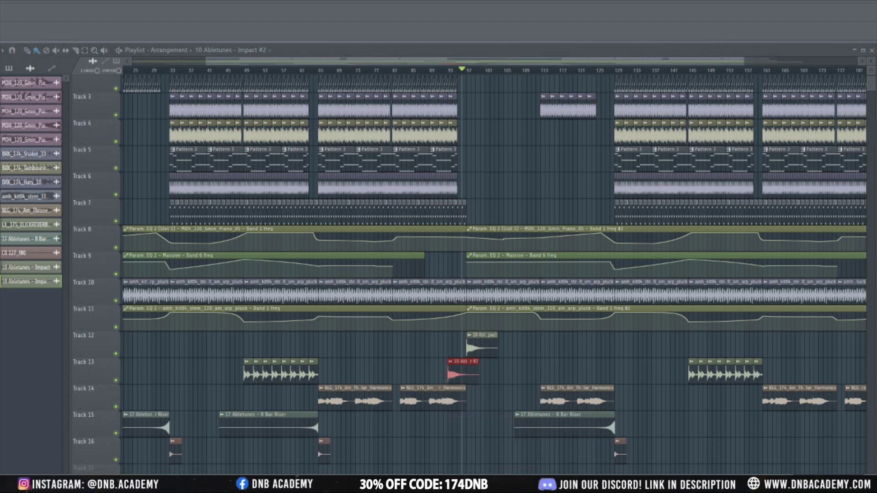
double_click(463, 373)
drag(202, 233, 284, 254)
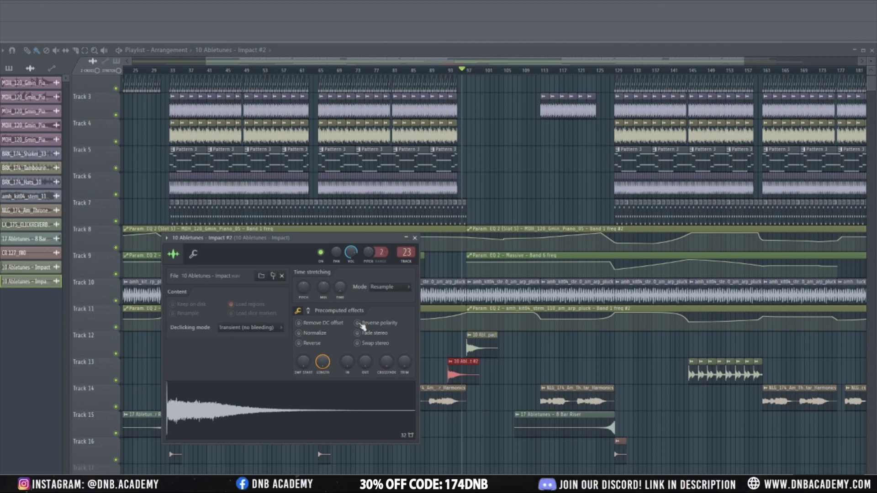
click(300, 343)
Move the reversed impact to Track 12 so it ends at bar 97 against the original impact, and play the transition.
drag(469, 381, 465, 380)
key(space)
key(space)
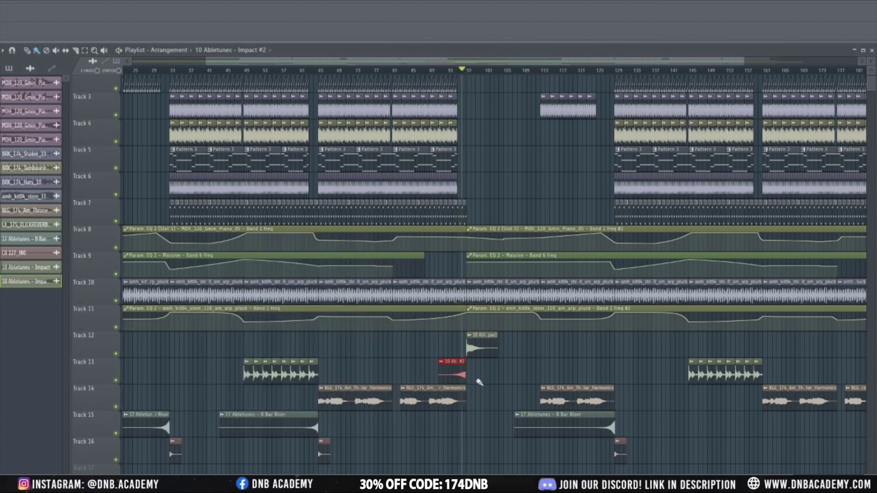
scroll(464, 379, up, 5)
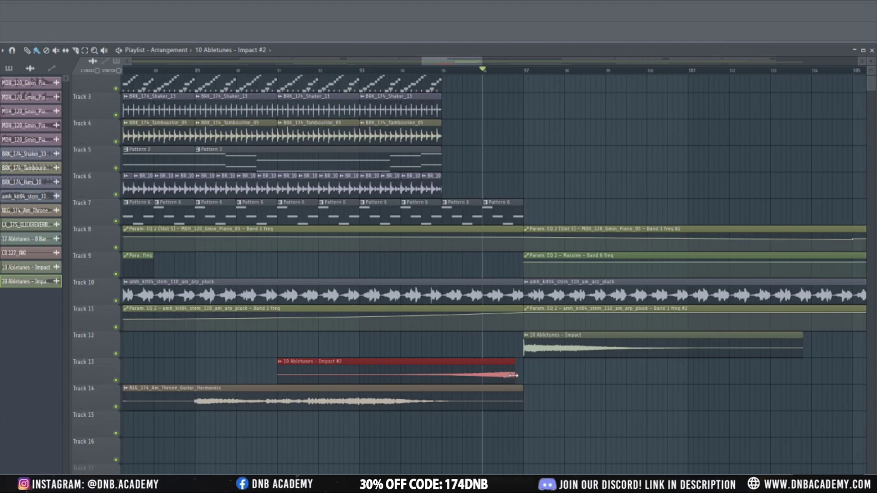
drag(529, 373, 512, 347)
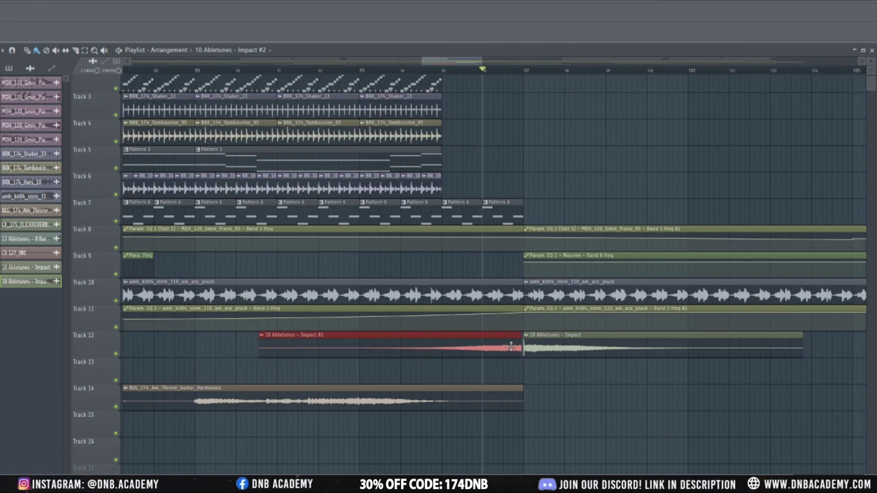
key(space)
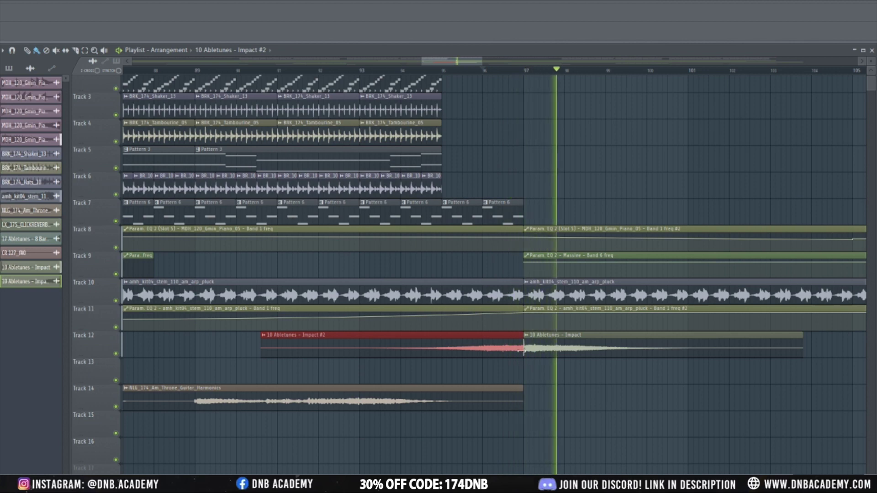
key(space)
drag(523, 351, 525, 351)
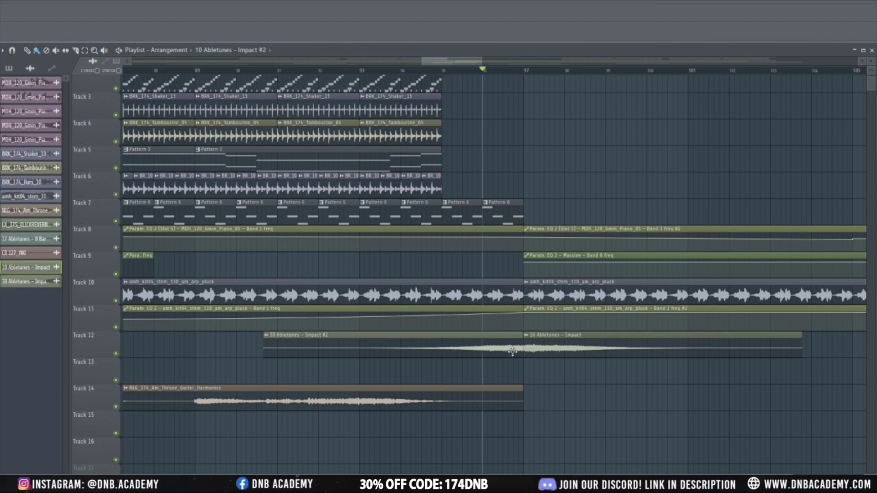
key(space)
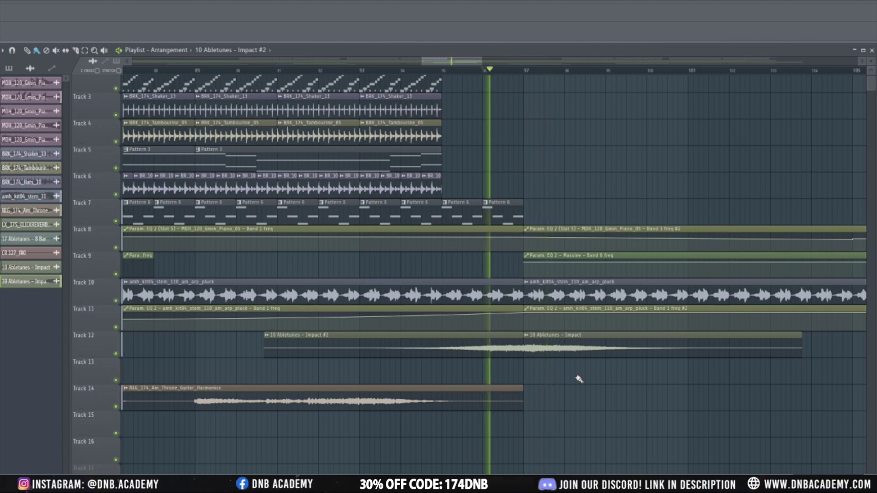
Examine the join between the two impact clips at bar 97 and audition the breakdown that follows.
scroll(579, 379, down, 2)
scroll(579, 366, down, 1)
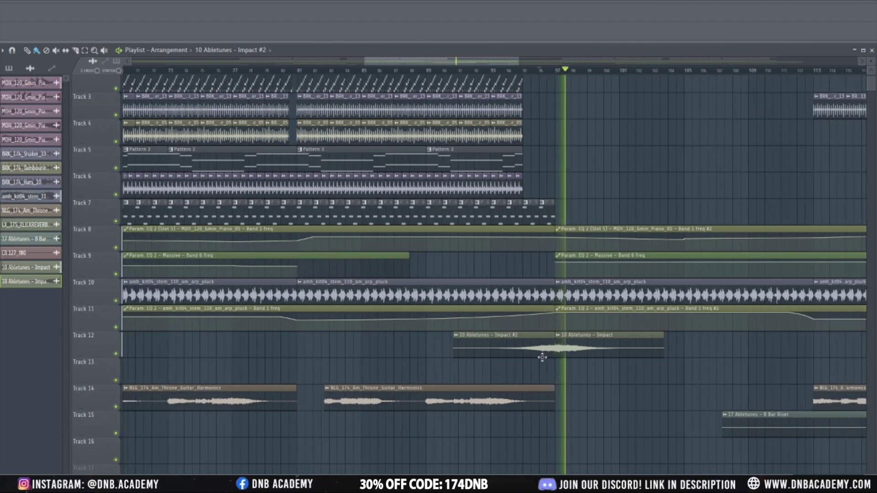
scroll(558, 361, up, 4)
scroll(235, 352, down, 2)
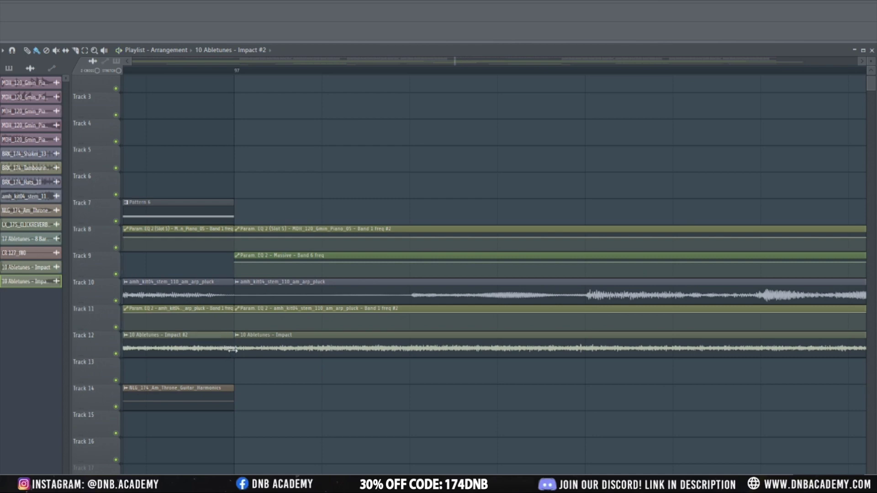
scroll(249, 142, left, 2)
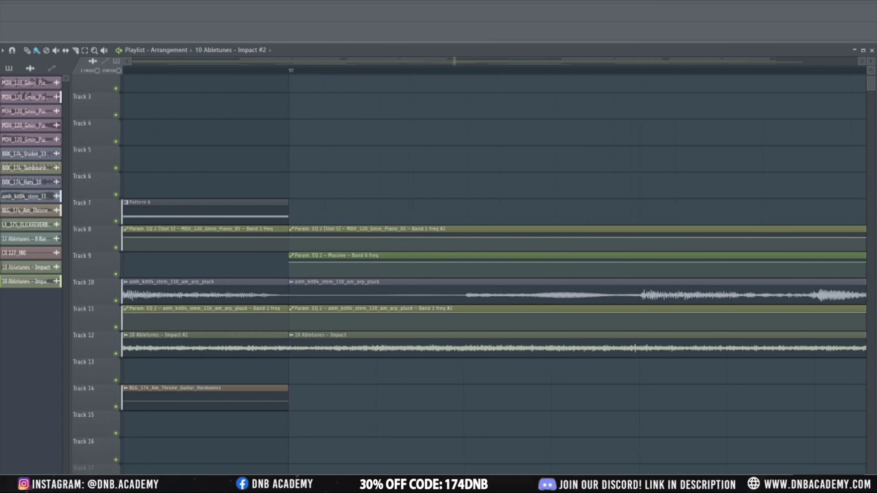
scroll(439, 413, down, 5)
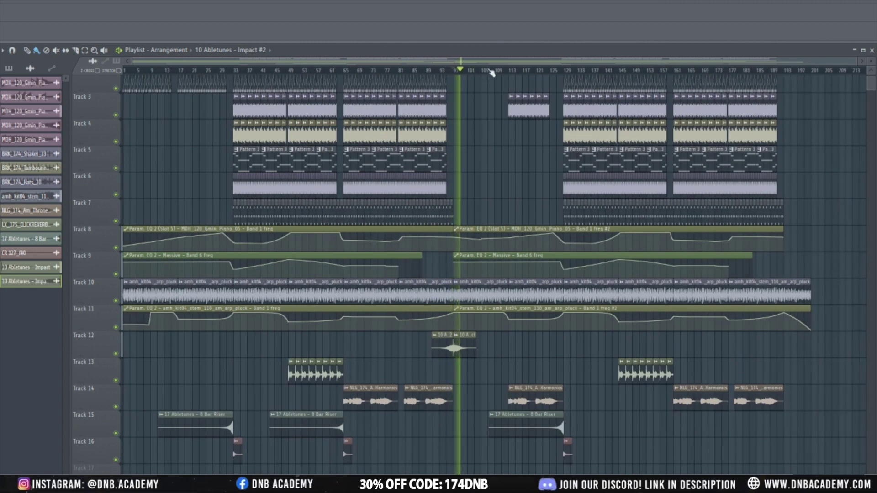
drag(490, 71, 514, 70)
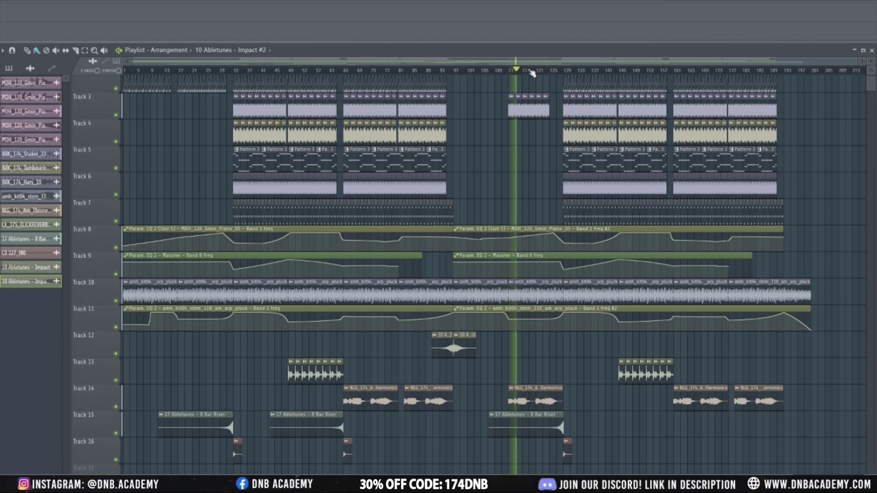
drag(565, 72, 440, 71)
scroll(466, 132, up, 1)
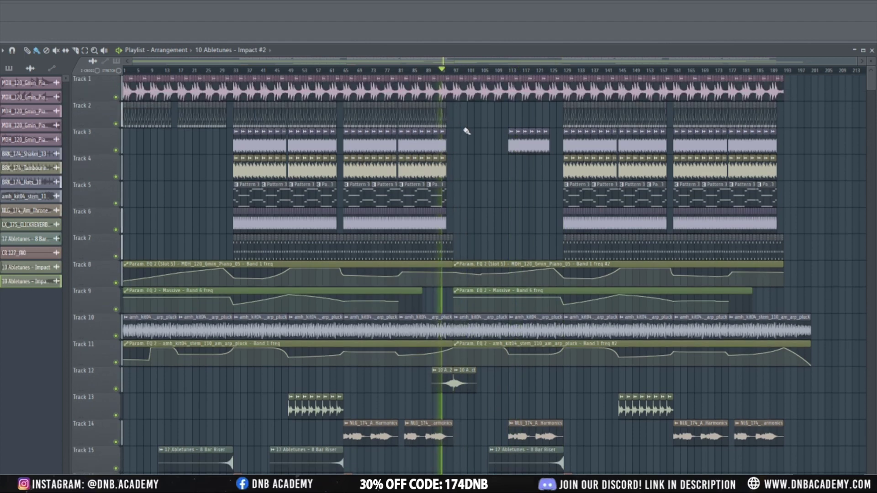
scroll(473, 250, down, 1)
Extend the Pattern 6 clips on Track 7 from bar 97 to bar 105.
click(452, 224)
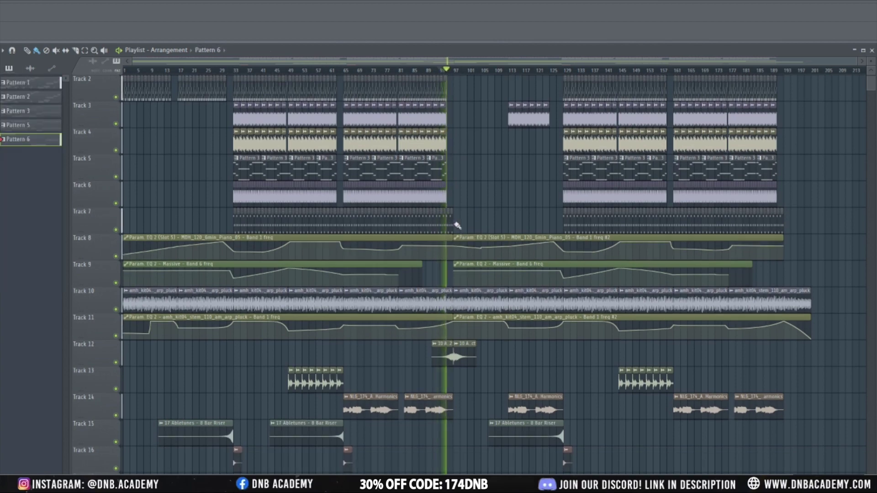
scroll(457, 226, up, 3)
mouse_move(441, 226)
mouse_down()
mouse_move(640, 227)
mouse_move(653, 225)
mouse_move(658, 207)
mouse_up()
right_click(658, 209)
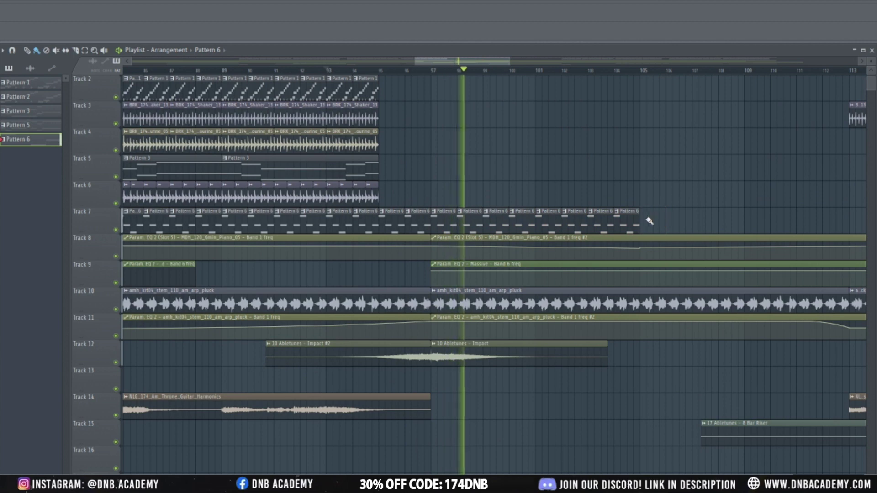
Make the Massive Band 6 freq automation starting at bar 97 unique and shape it to fall to a low point at bar 105.
click(432, 264)
click(455, 333)
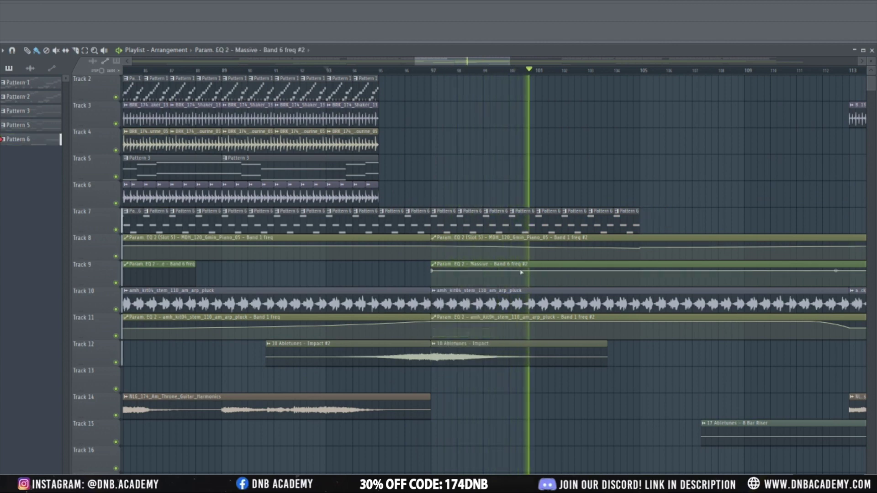
right_click(641, 272)
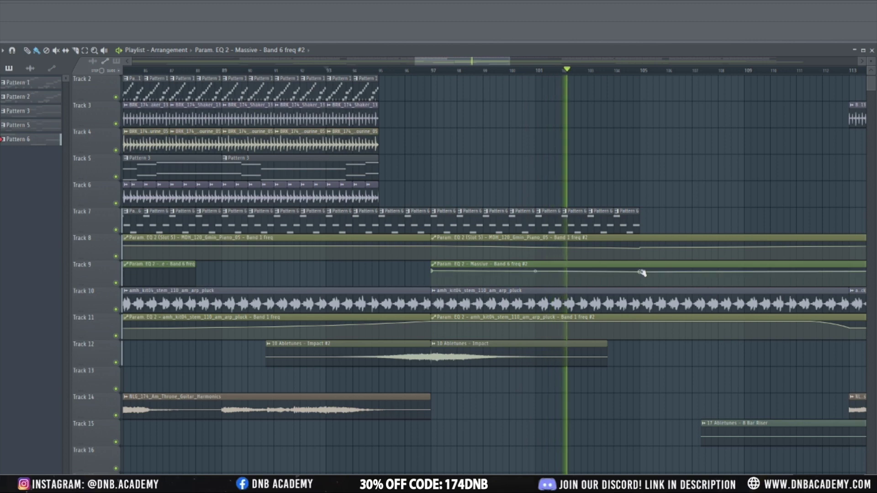
right_click(656, 274)
drag(656, 274, 639, 286)
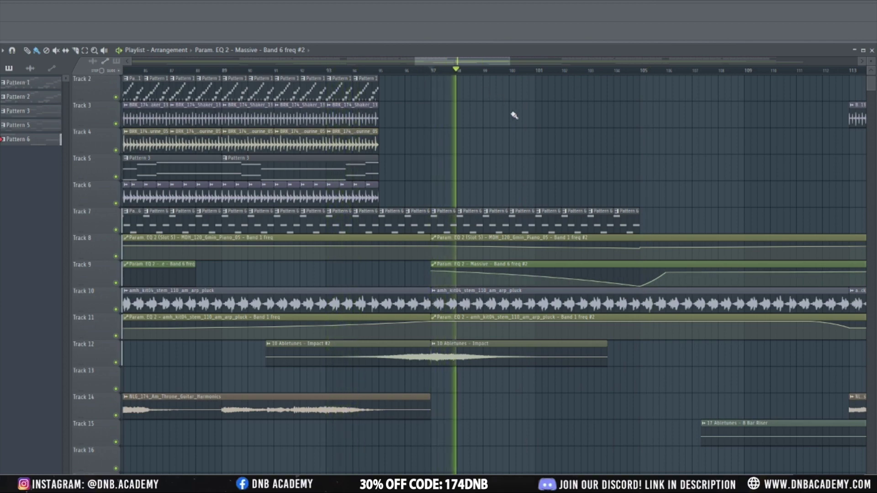
Smooth the arp pluck EQ automation on Track 11 into a gradual fall towards bar 113.
scroll(544, 177, down, 4)
scroll(544, 186, down, 3)
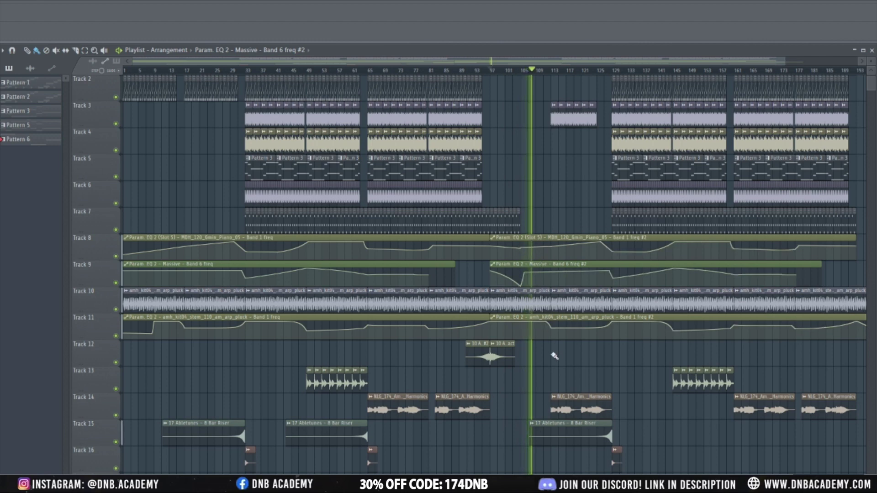
click(537, 322)
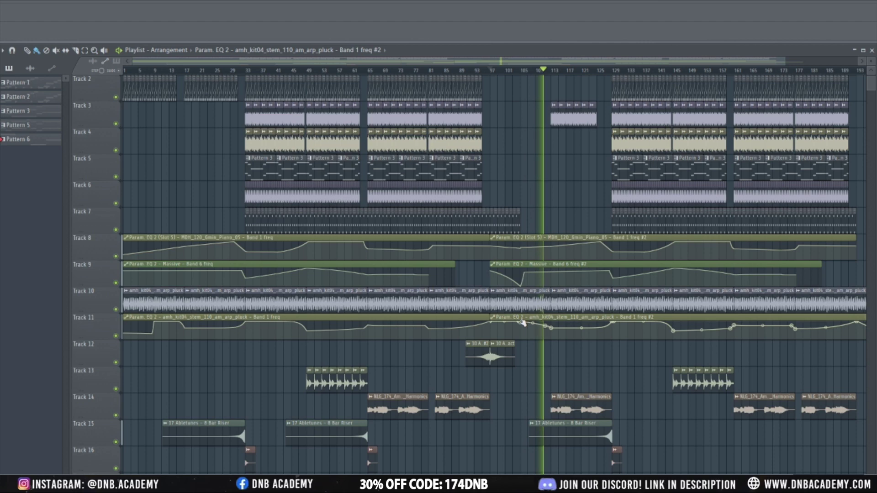
Copy the reversed impact clip on Track 12 so it ends at bar 113 and play into it.
click(491, 361)
click(533, 361)
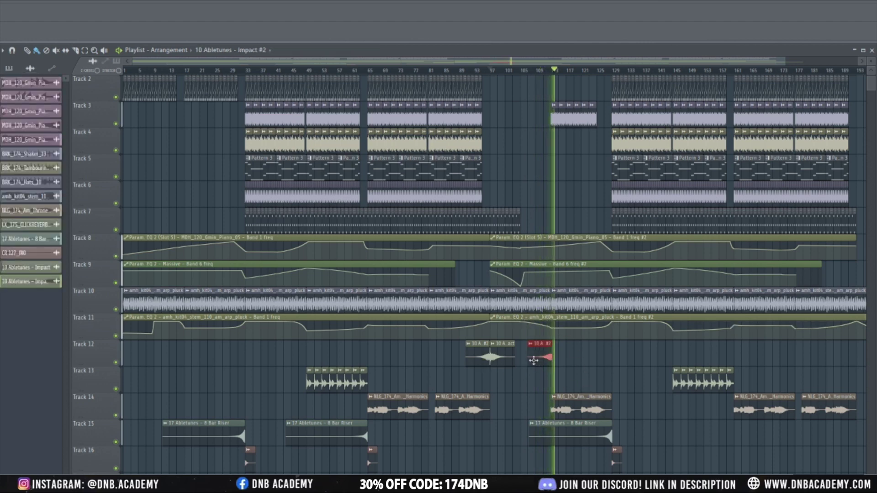
scroll(574, 375, up, 3)
scroll(573, 375, up, 1)
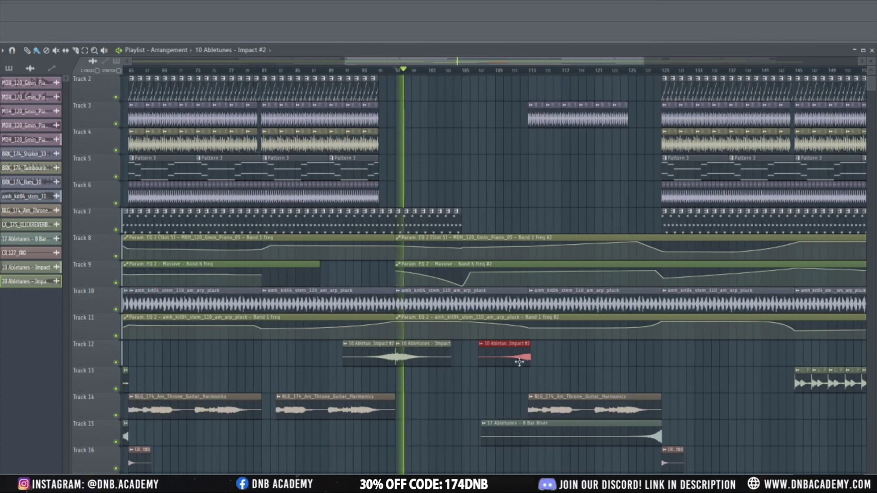
click(507, 70)
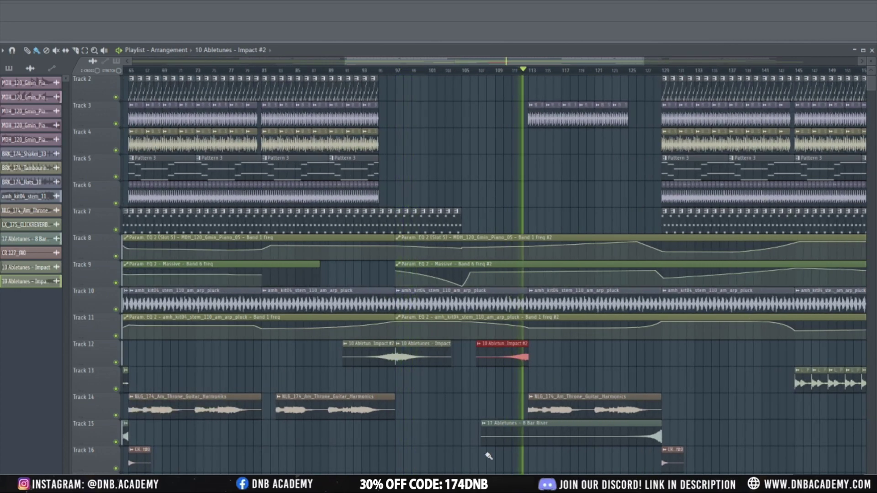
Check the reversed impact's sample settings and mixer level while playing the transition at bar 113.
double_click(503, 356)
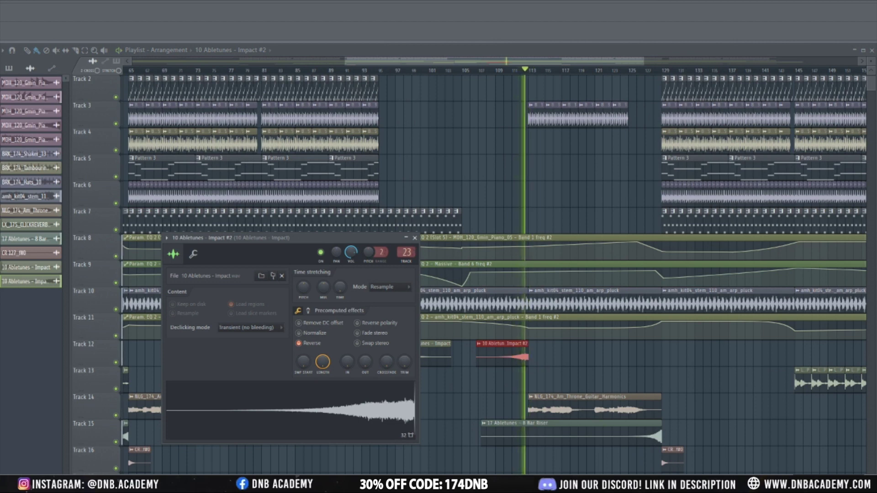
key(F9)
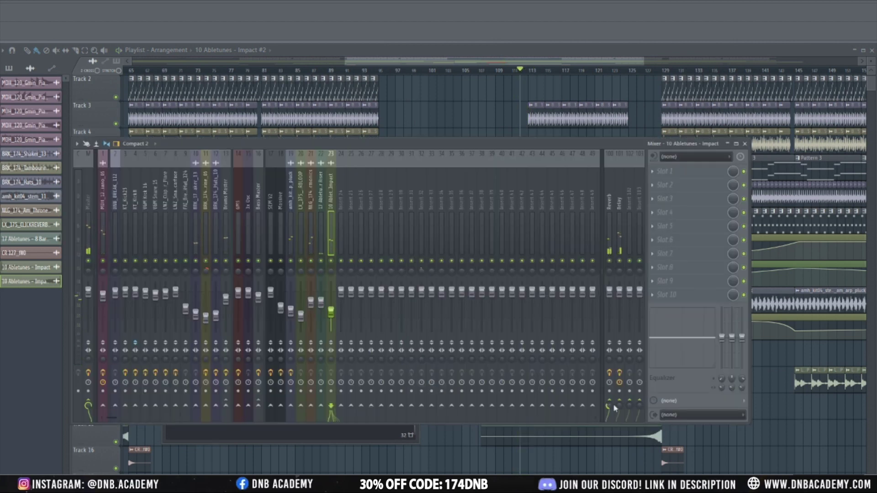
key(space)
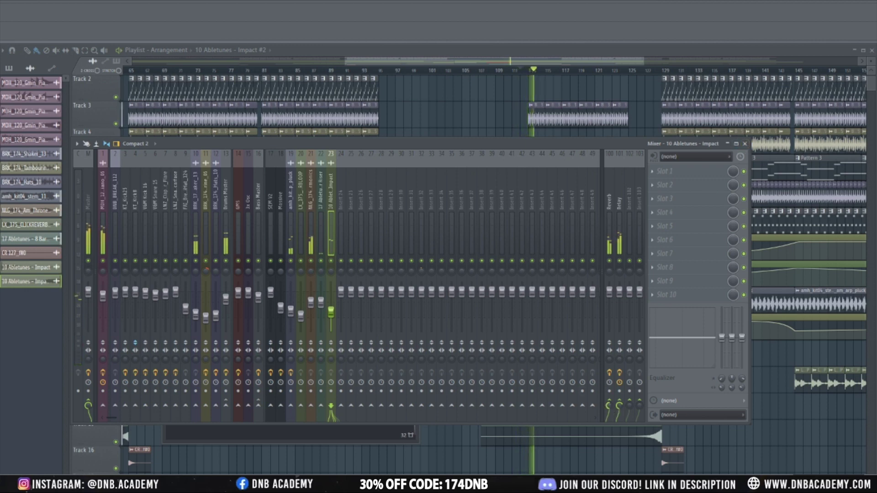
key(F9)
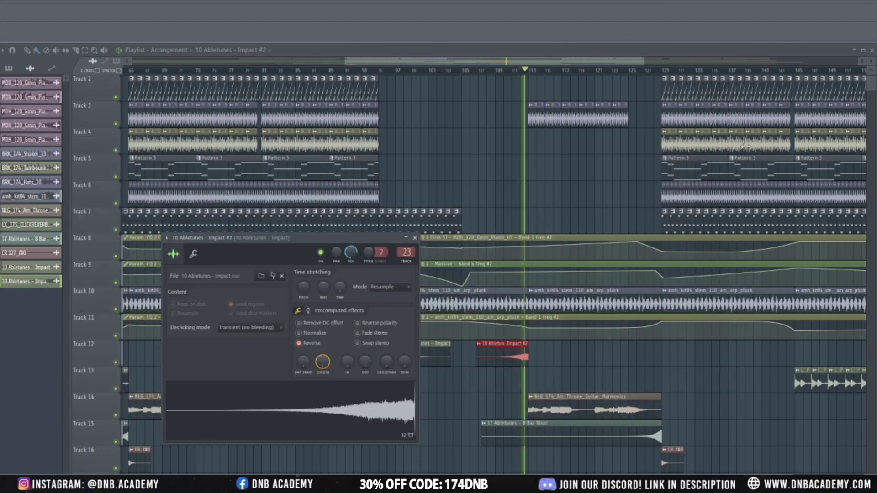
key(Escape)
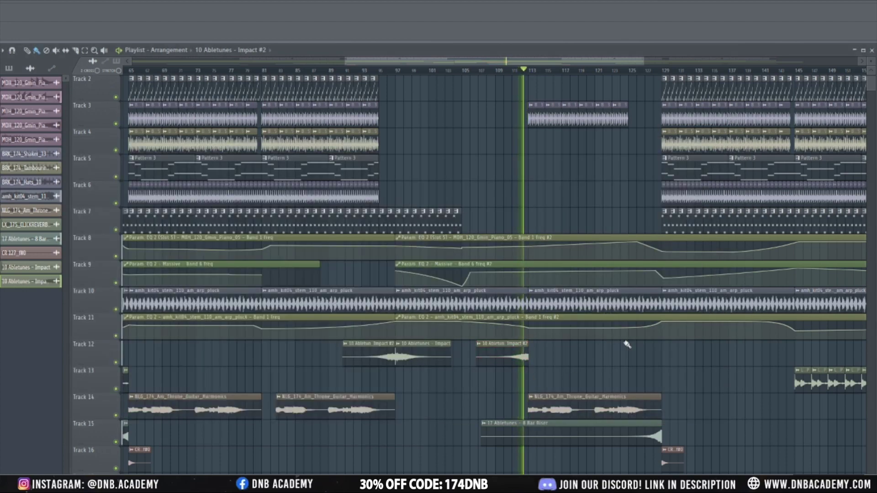
Audition the riser and crash transition into the second drop at bar 129.
scroll(675, 446, down, 4)
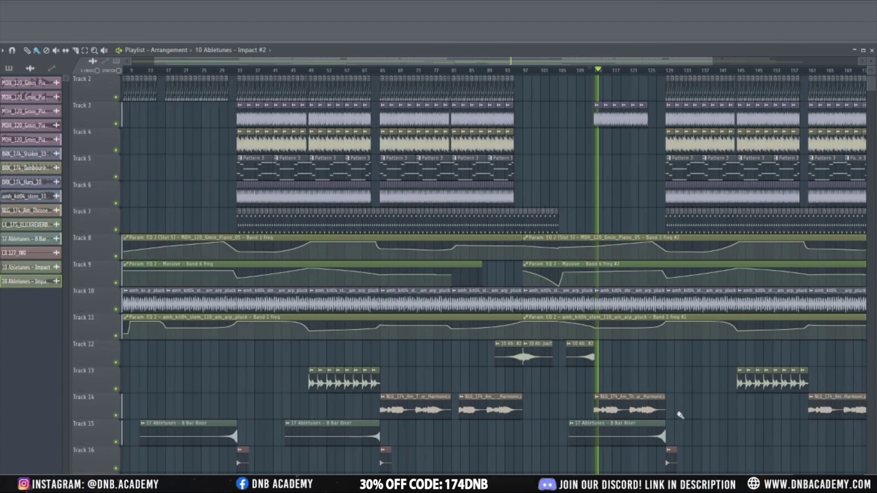
click(654, 72)
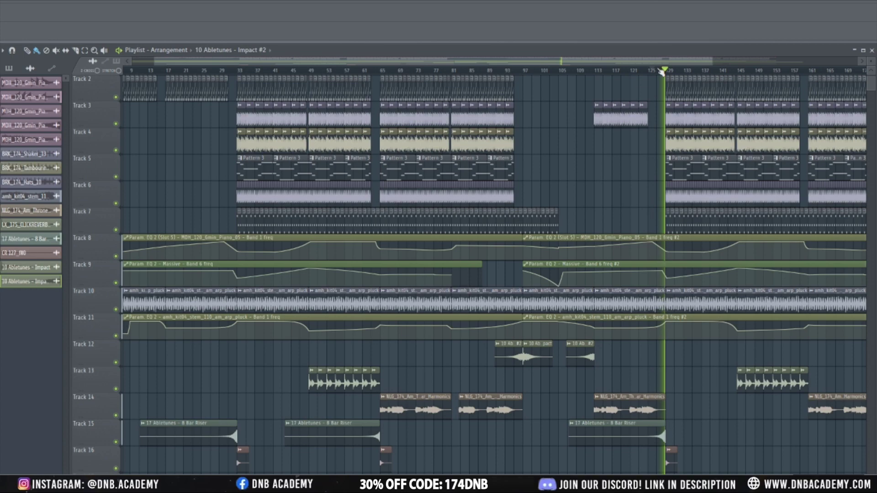
scroll(670, 288, up, 5)
click(525, 439)
key(space)
key(space)
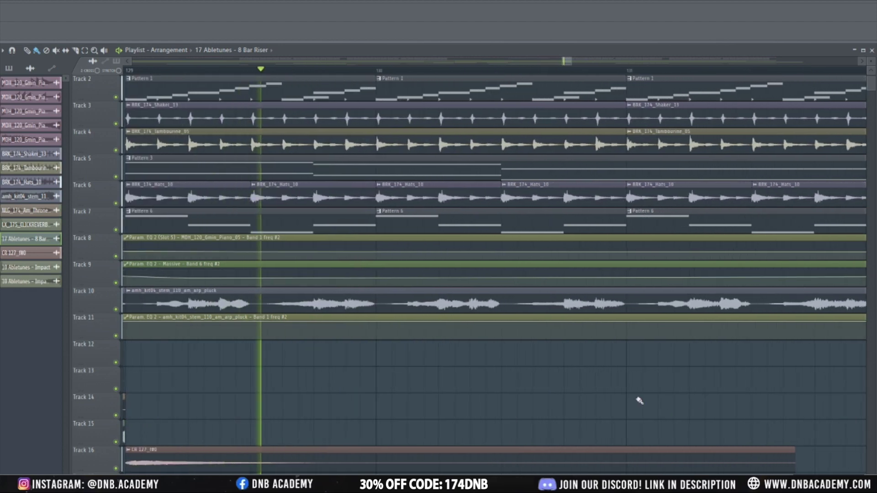
key(space)
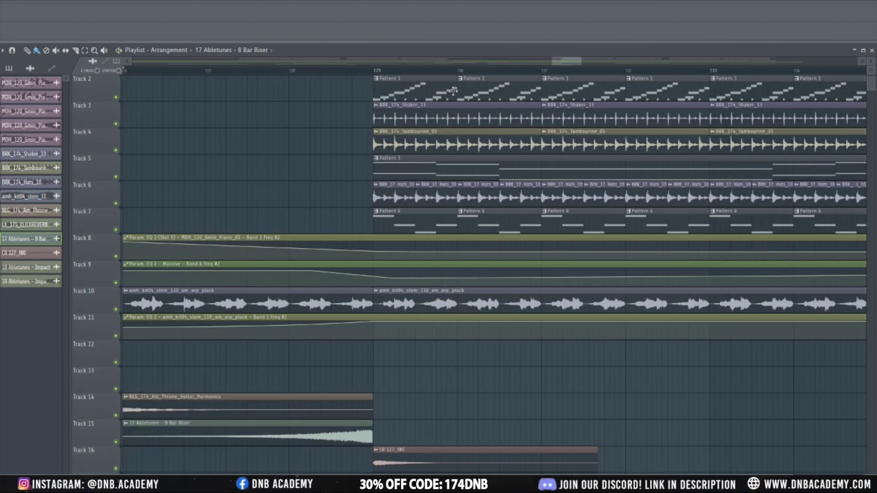
Shorten the first Pattern 1 clip at bar 129 on Track 2 to its opening notes and play the drop.
drag(454, 91, 370, 96)
key(space)
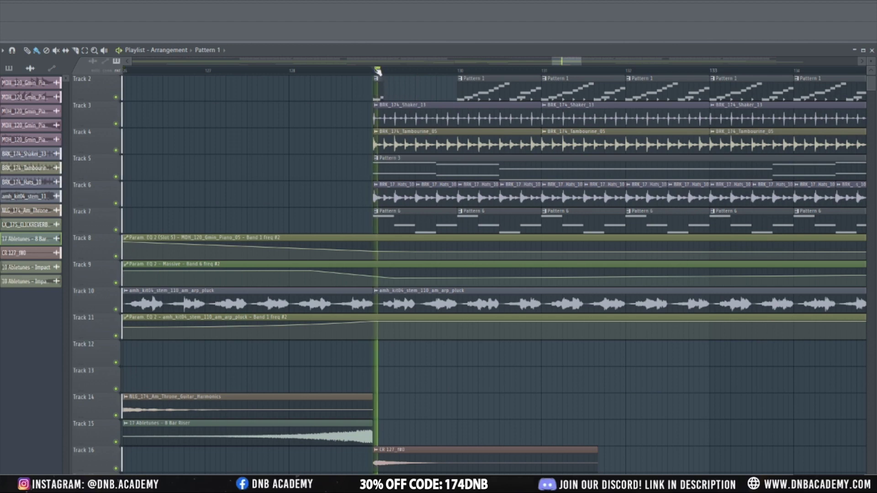
Add a short Pattern 1 clip on Track 2 in the second half of bar 129, ending at bar 130, and play the drop.
key(space)
key(space)
drag(312, 118, 380, 363)
key(space)
key(space)
key(space)
key(space)
drag(412, 369, 440, 79)
key(space)
key(space)
key(space)
key(space)
key(space)
key(space)
Trim the starts of the first Shaker and Tambourine clips at bar 129 to line up with the short Pattern 1 clip, and play the drop.
drag(375, 119, 431, 121)
key(space)
key(space)
drag(376, 145, 426, 145)
key(space)
key(space)
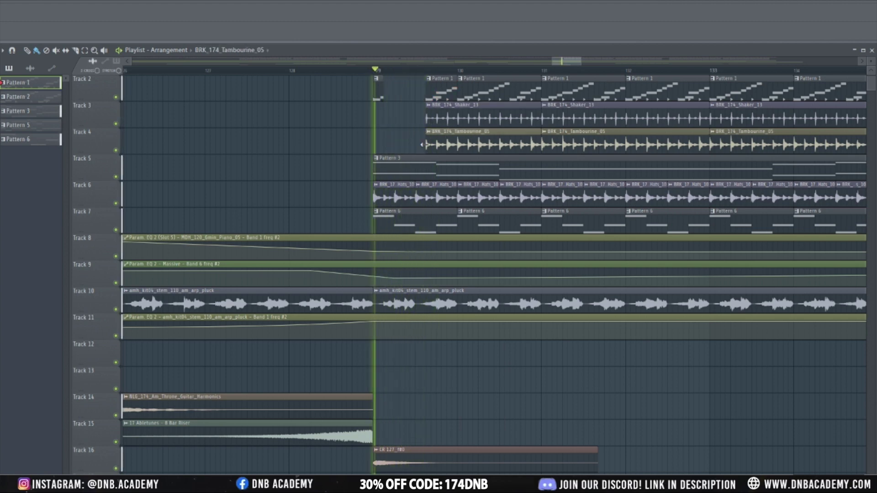
key(space)
key(space)
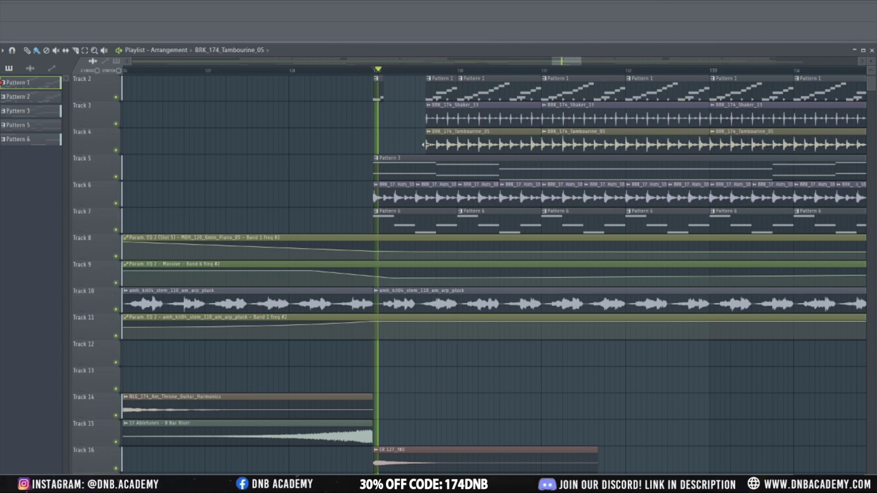
scroll(445, 155, down, 1)
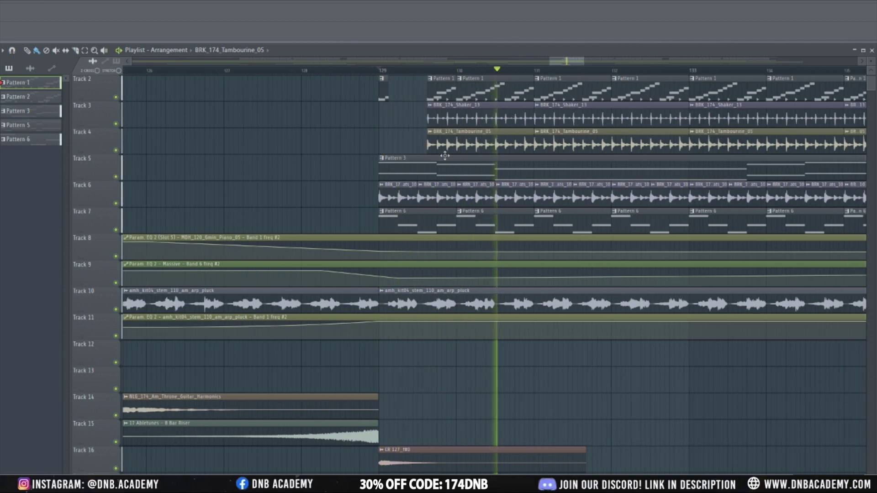
Audition the arrangement from the second drop at bar 129 and again from about bar 71, and stop playback.
scroll(444, 156, down, 6)
scroll(494, 157, down, 2)
drag(668, 70, 561, 67)
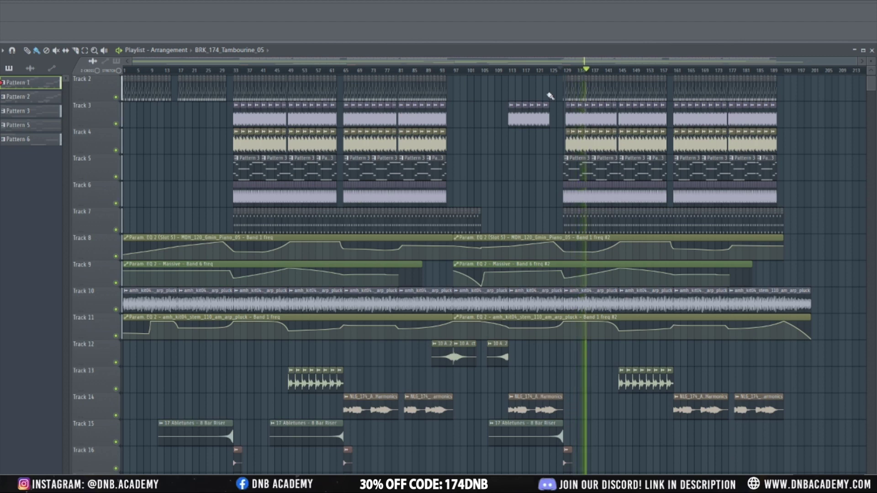
scroll(548, 91, down, 1)
scroll(542, 88, up, 2)
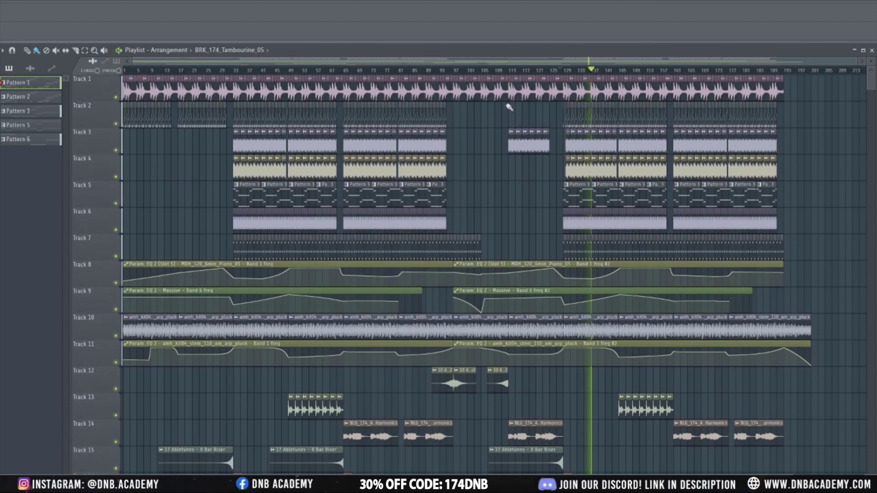
right_click(368, 74)
click(368, 74)
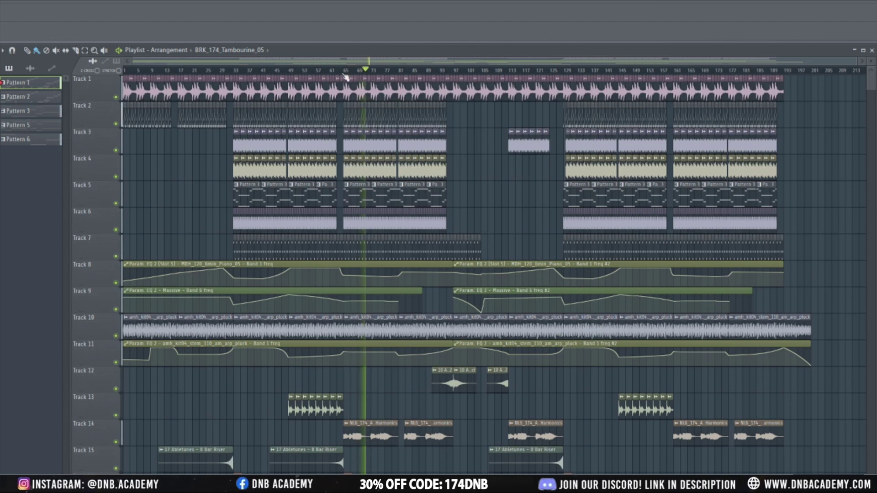
key(space)
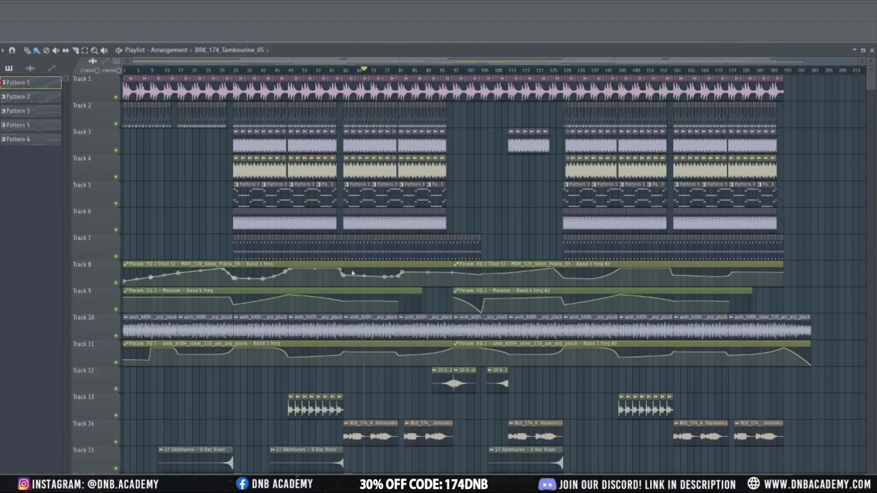
Review the full arrangement across Tracks 1 to 16, comparing the drums, filter automation and transition effects in both halves.
scroll(401, 315, down, 1)
scroll(424, 337, down, 4)
scroll(423, 338, up, 5)
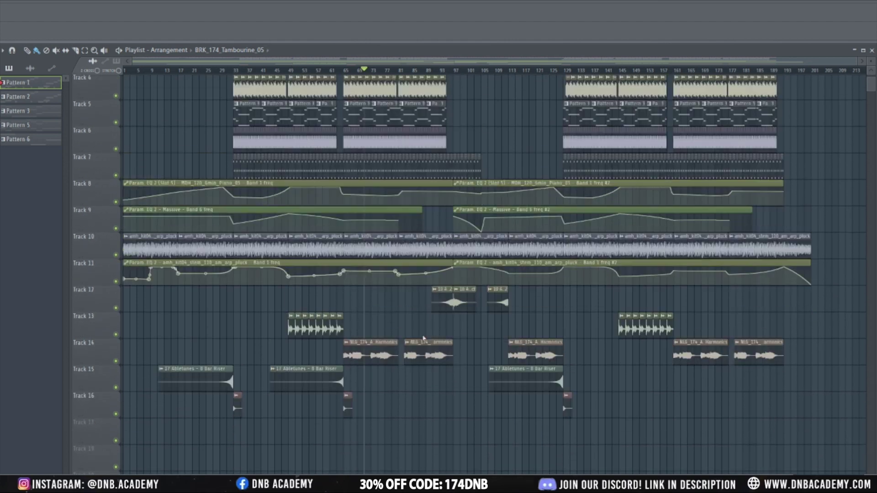
scroll(457, 347, down, 5)
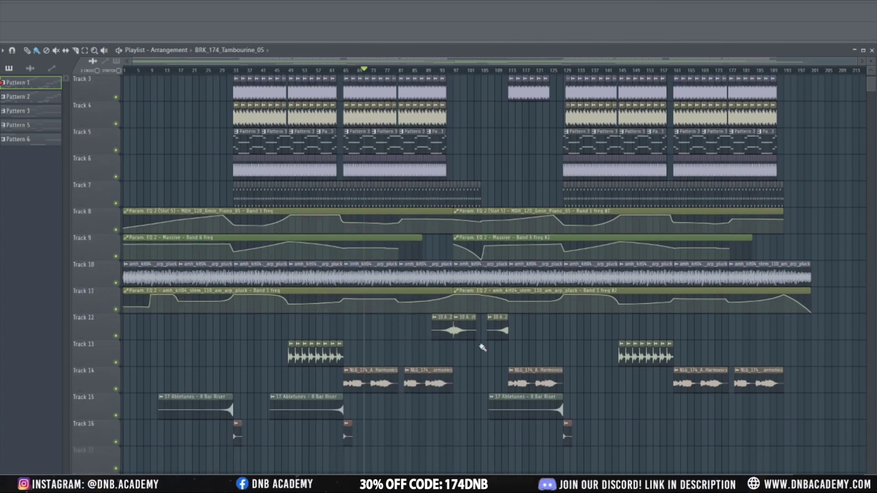
scroll(544, 360, up, 5)
scroll(534, 358, down, 5)
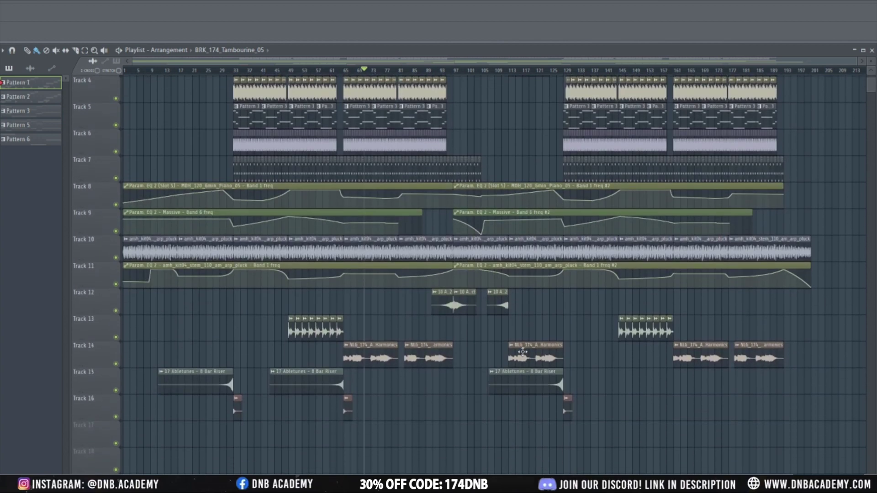
scroll(531, 352, up, 5)
scroll(524, 354, down, 5)
scroll(524, 354, up, 5)
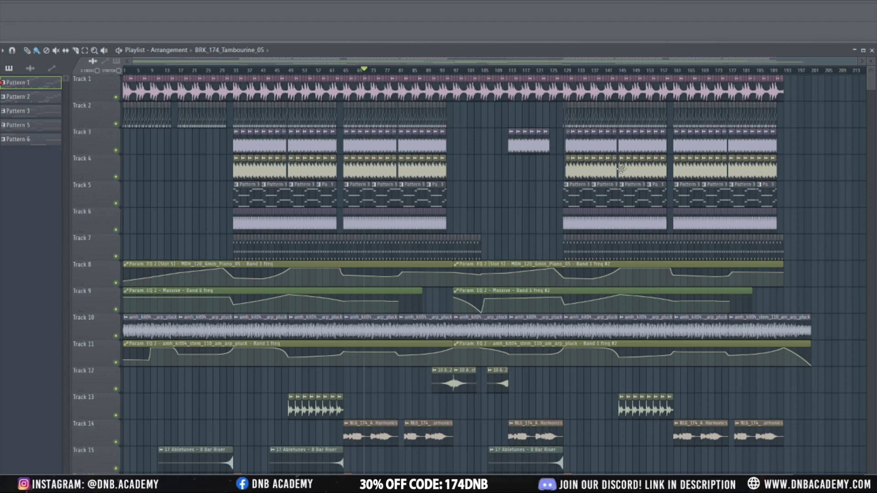
scroll(633, 382, down, 2)
scroll(664, 420, up, 2)
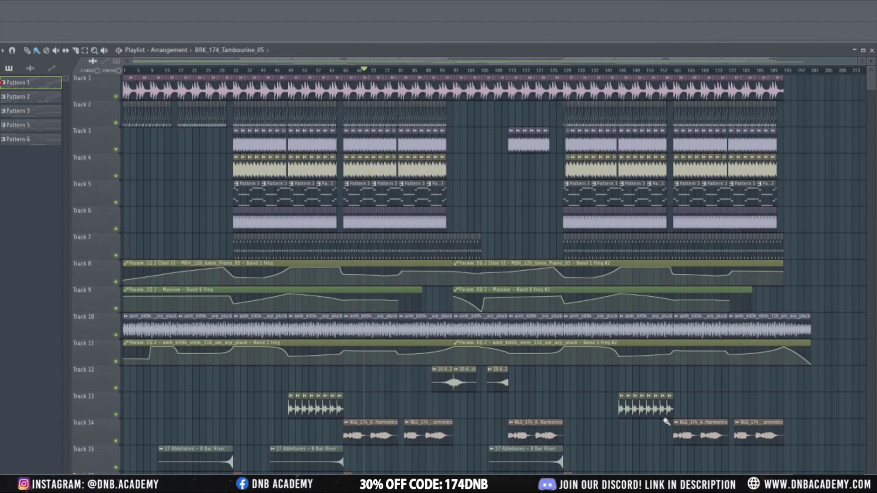
scroll(585, 393, down, 2)
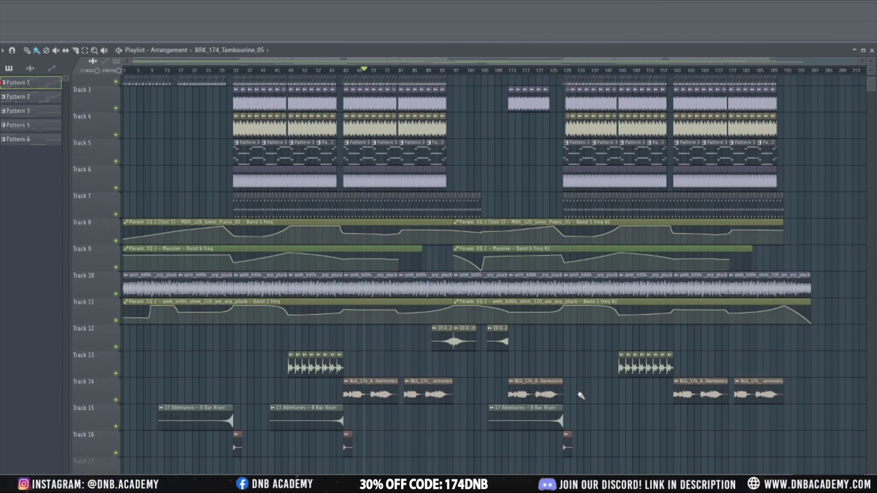
scroll(581, 395, up, 2)
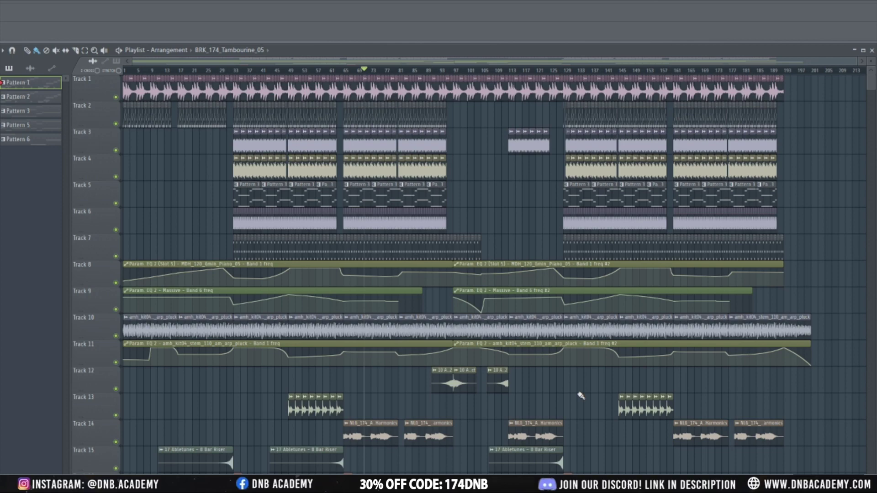
scroll(394, 413, down, 5)
scroll(396, 417, up, 5)
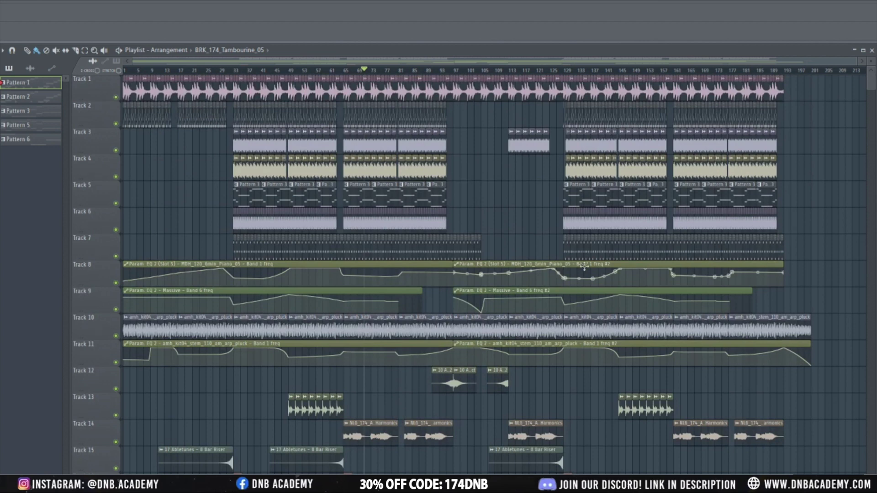
scroll(489, 404, down, 1)
scroll(582, 395, up, 1)
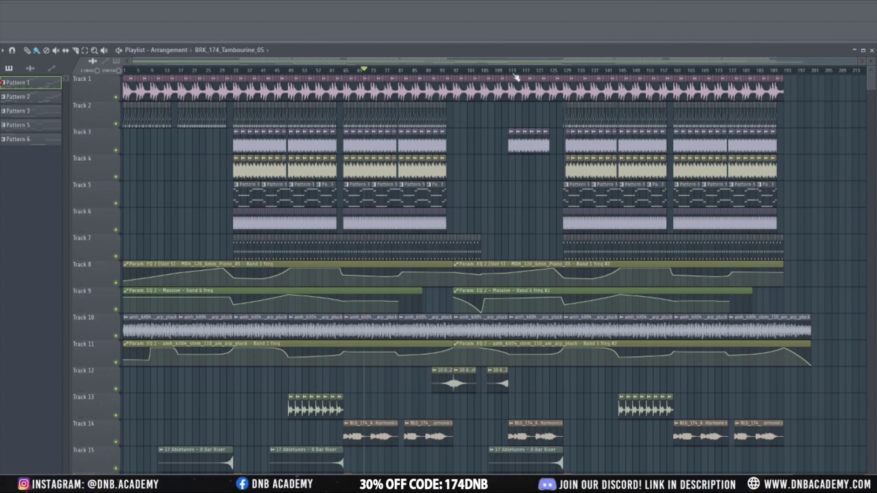
scroll(529, 78, right, 5)
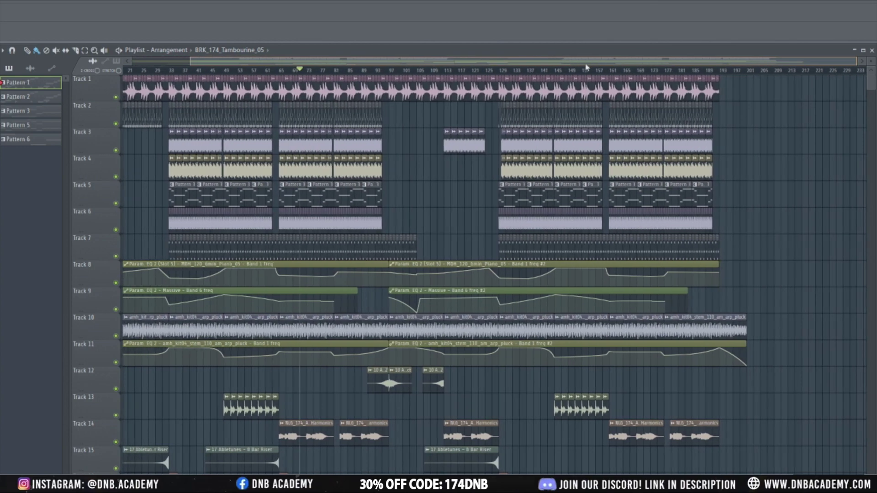
scroll(586, 67, left, 5)
scroll(436, 340, down, 4)
scroll(438, 347, up, 4)
scroll(558, 409, down, 7)
scroll(571, 256, up, 5)
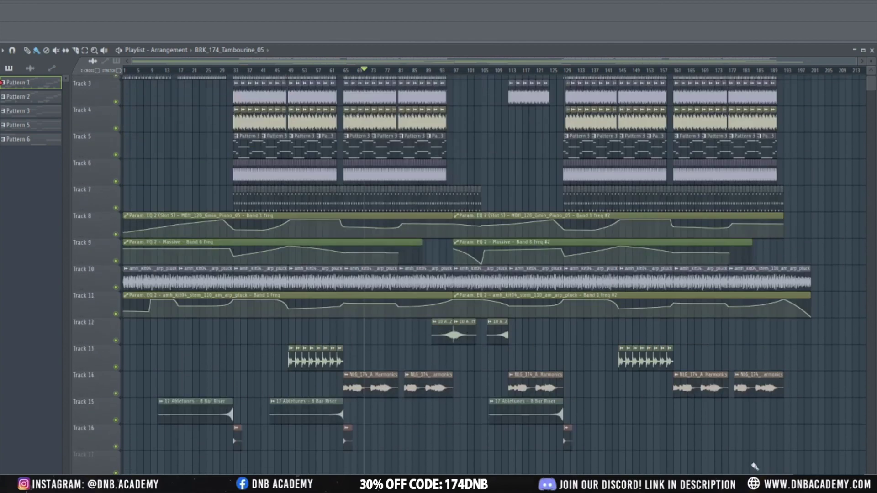
scroll(711, 416, up, 2)
scroll(300, 256, down, 2)
scroll(513, 269, up, 2)
scroll(514, 269, down, 2)
scroll(508, 279, up, 2)
scroll(500, 292, down, 2)
scroll(494, 302, up, 2)
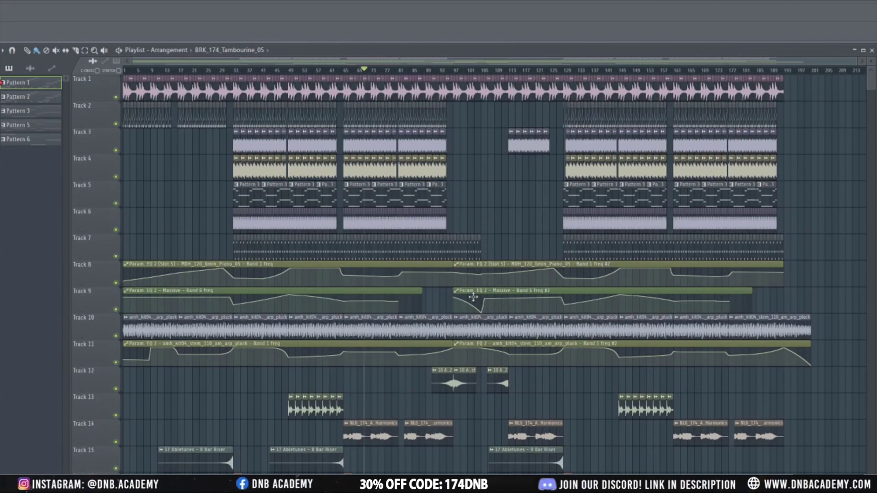
scroll(473, 297, down, 2)
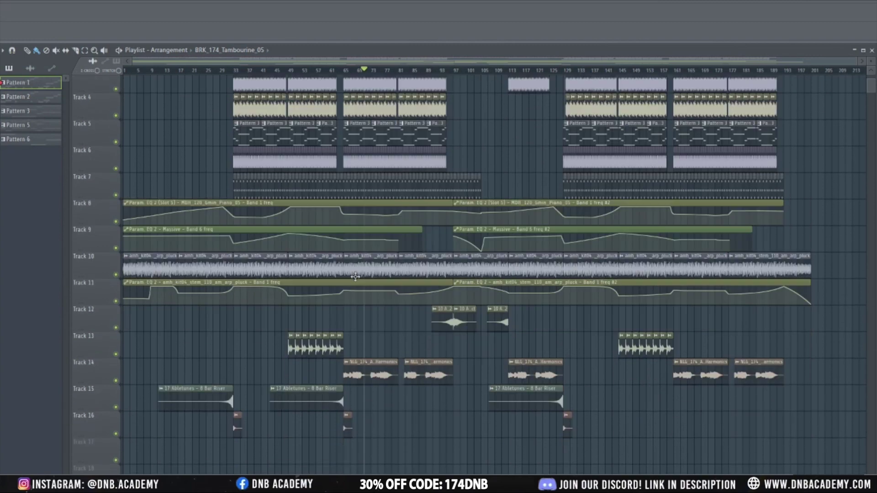
scroll(356, 276, up, 2)
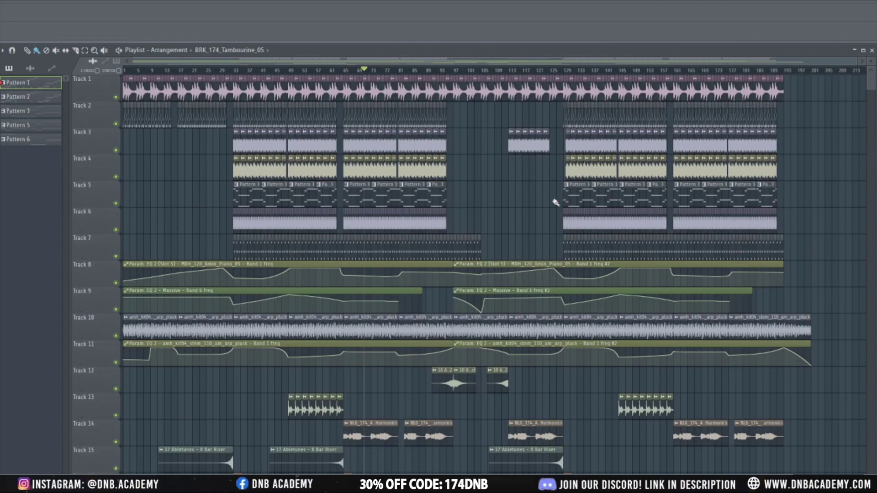
scroll(535, 207, down, 2)
scroll(535, 209, up, 2)
scroll(536, 209, down, 2)
scroll(536, 209, up, 2)
scroll(535, 210, up, 1)
scroll(554, 345, down, 5)
scroll(555, 345, up, 5)
Move the playback position to the first drop at bar 33 and look over all the tracks once more.
click(348, 74)
drag(348, 73, 234, 73)
scroll(412, 229, down, 1)
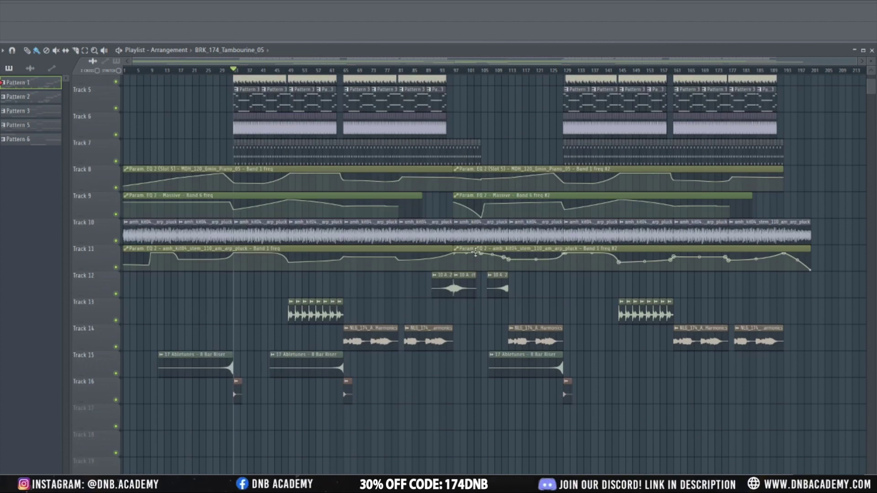
scroll(544, 255, up, 1)
scroll(558, 251, down, 6)
scroll(539, 273, up, 7)
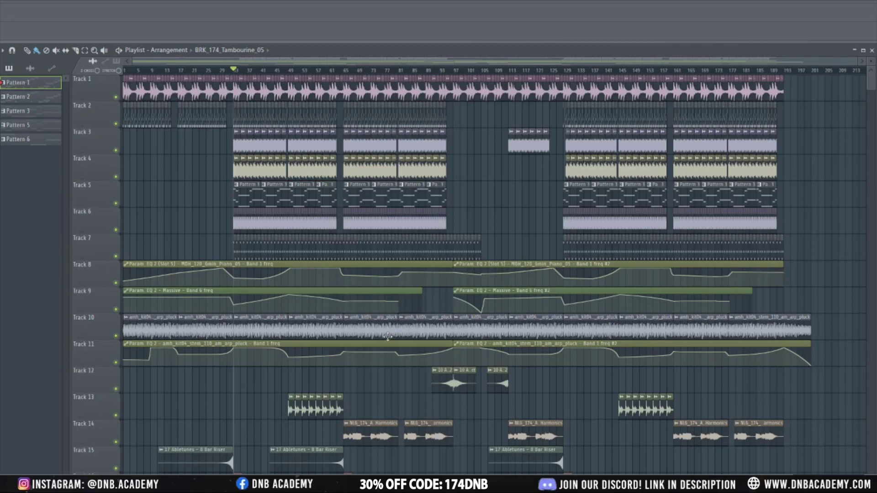
scroll(396, 389, down, 2)
scroll(402, 395, up, 2)
scroll(519, 226, down, 2)
scroll(529, 237, up, 2)
scroll(477, 254, down, 5)
scroll(478, 254, up, 5)
key(super)
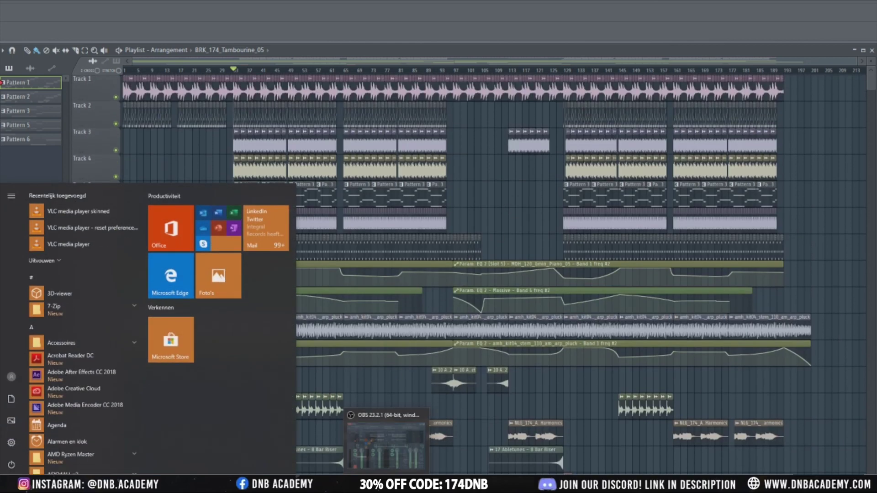
key(Escape)
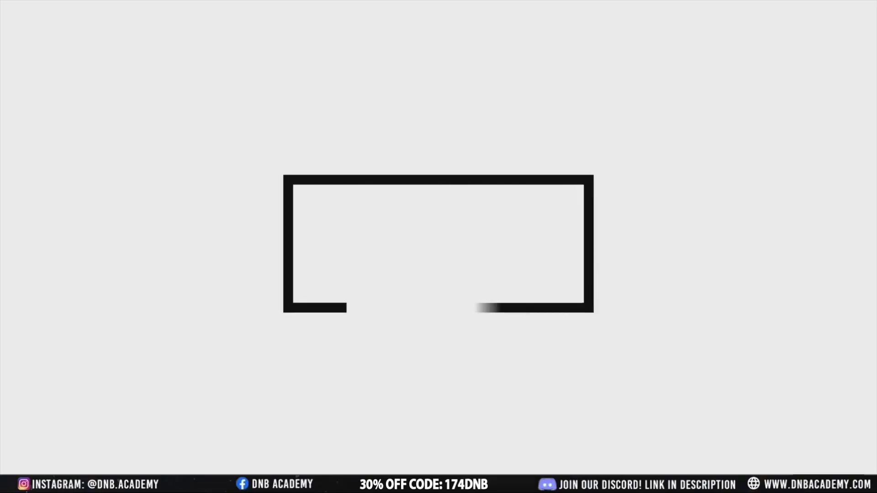